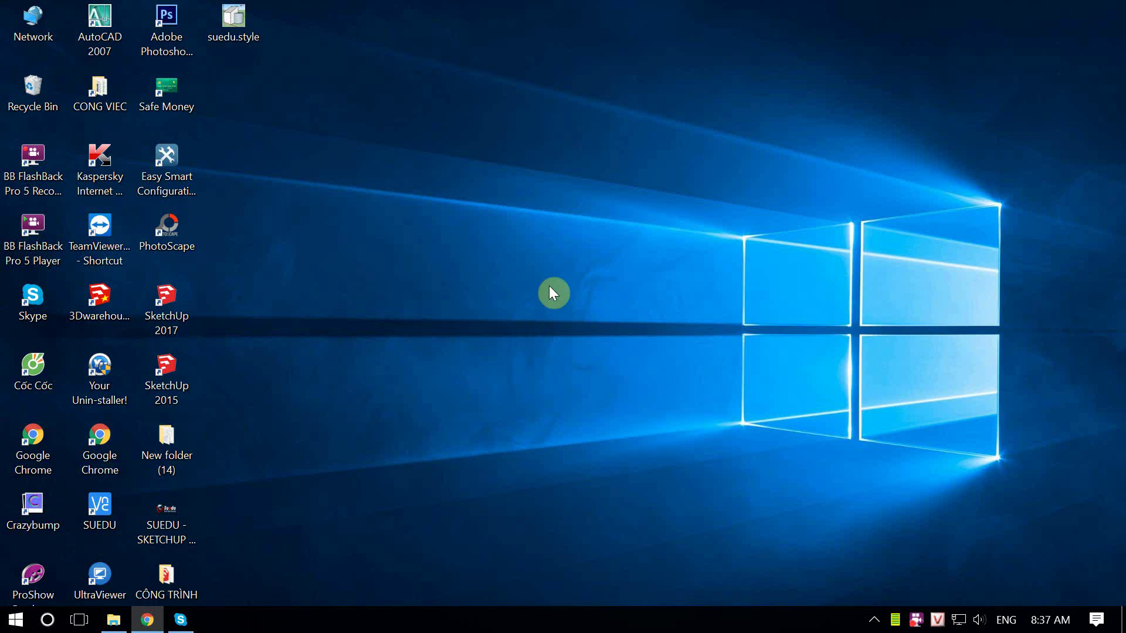
# Refresh the desktop and bring the Facebook profile in Chrome forward.
pyautogui.rightClick(554, 293)
pyautogui.click(628, 325)
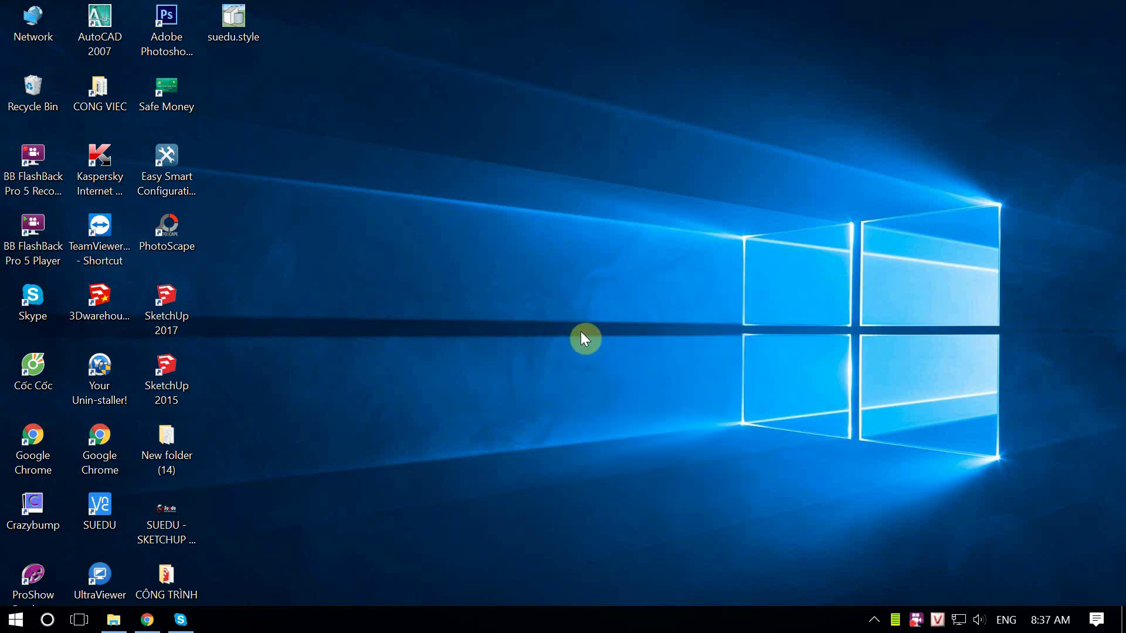
pyautogui.click(148, 620)
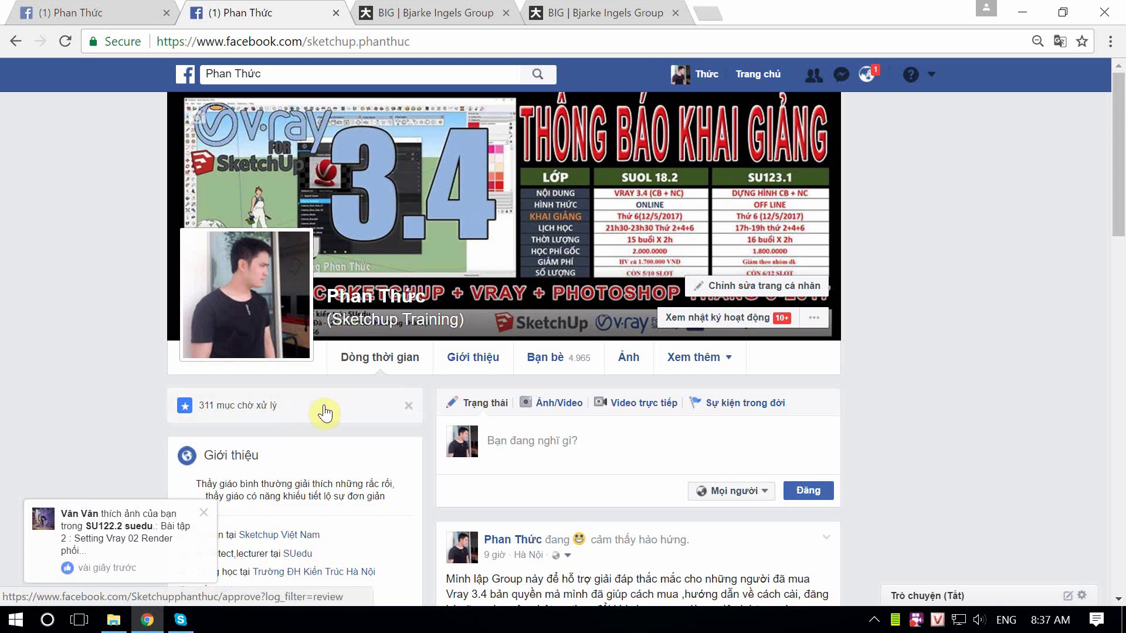
pyautogui.moveTo(492, 275)
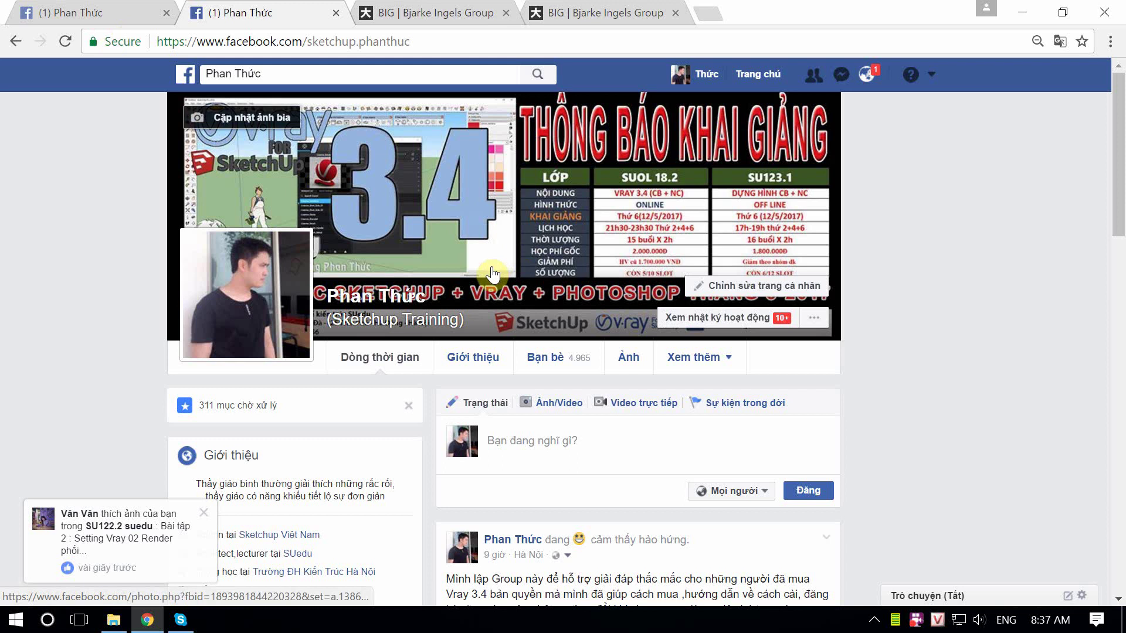
# Scroll the Facebook timeline to the spiral ring pier diagram post and select its text.
pyautogui.scroll(-12, 744, 526)
pyautogui.scroll(-2, 744, 526)
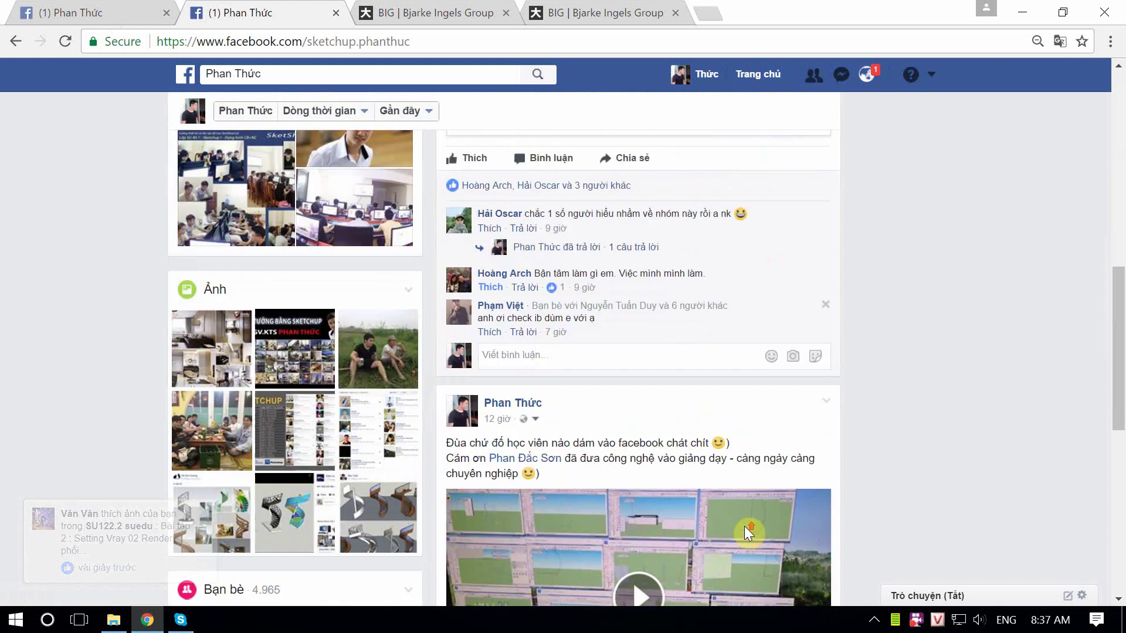
pyautogui.scroll(-3, 744, 526)
pyautogui.scroll(15, 679, 555)
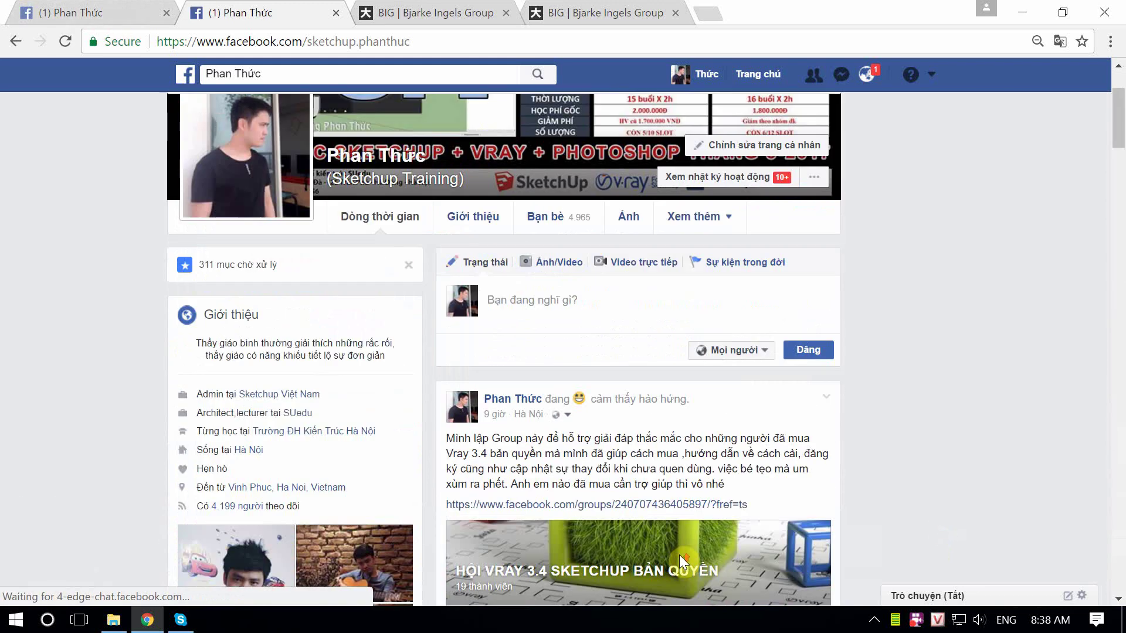
pyautogui.scroll(2, 679, 555)
pyautogui.scroll(-10, 566, 261)
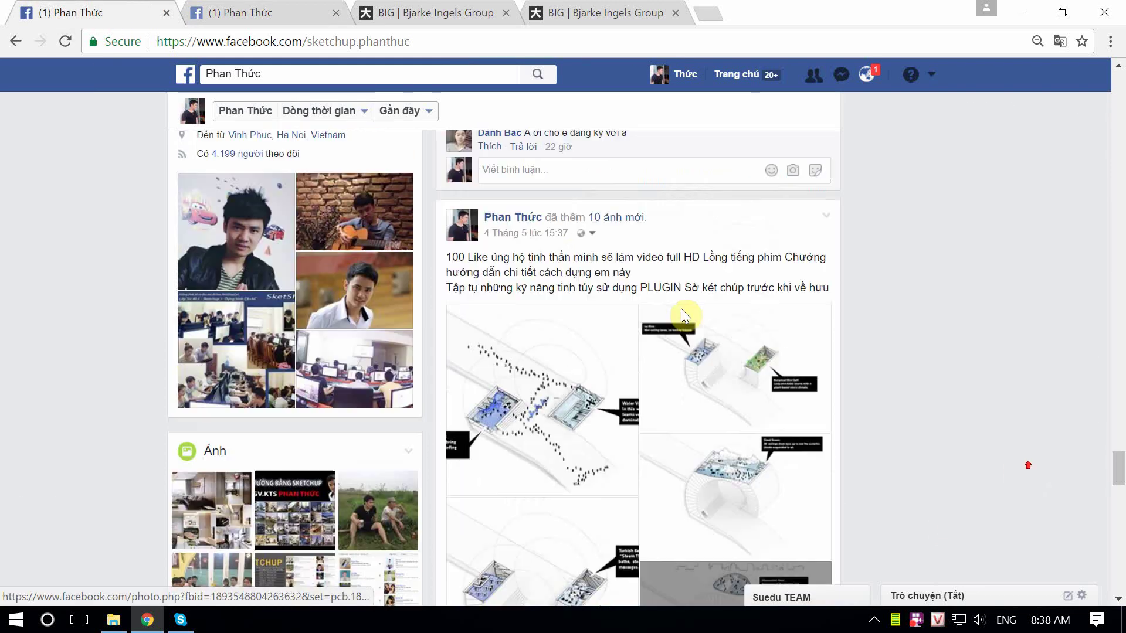
pyautogui.scroll(1, 681, 311)
pyautogui.moveTo(831, 365)
pyautogui.mouseDown()
pyautogui.moveTo(477, 344)
pyautogui.moveTo(447, 326)
pyautogui.mouseUp()
pyautogui.scroll(-3, 548, 366)
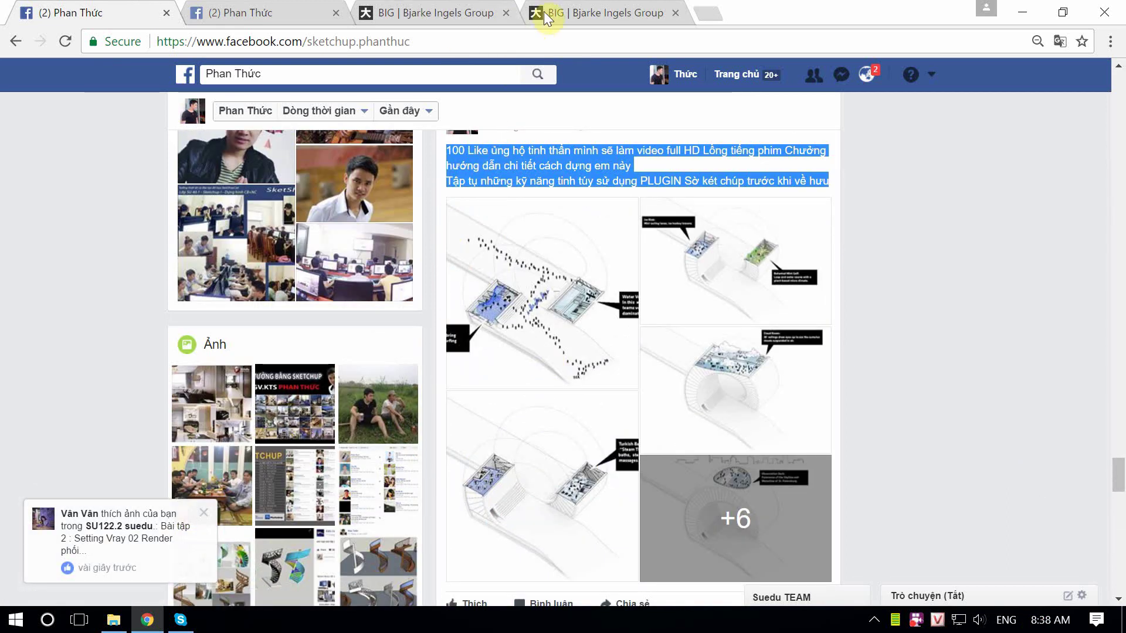
# Switch to the BIG website's projects grid and open the SPP pier project.
pyautogui.click(578, 13)
pyautogui.click(502, 12)
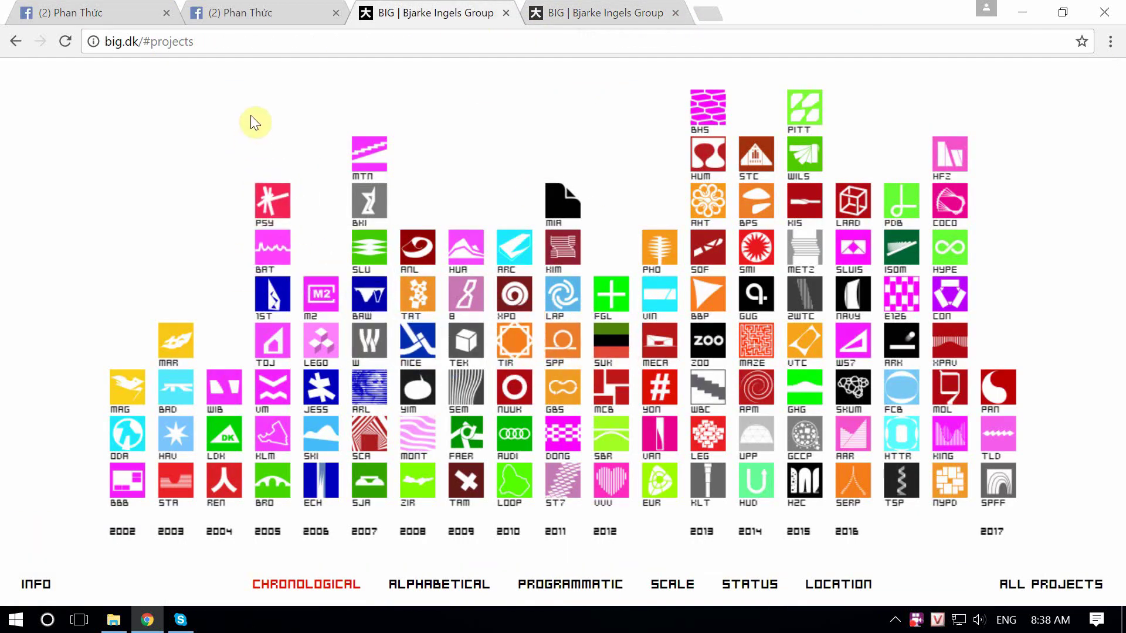
pyautogui.click(201, 41)
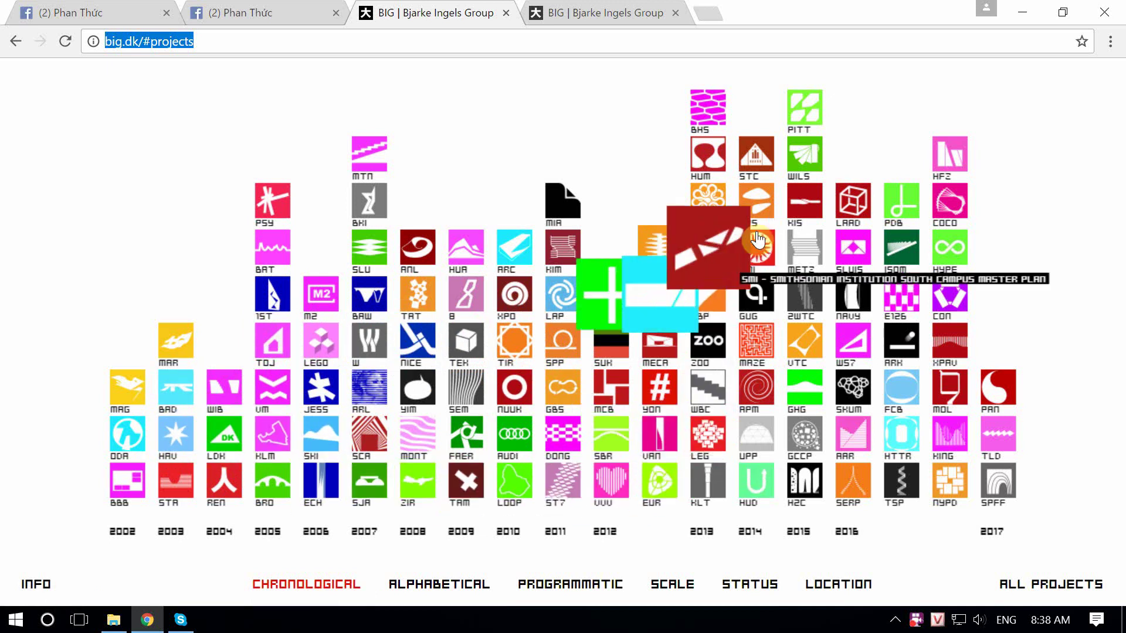
pyautogui.click(560, 340)
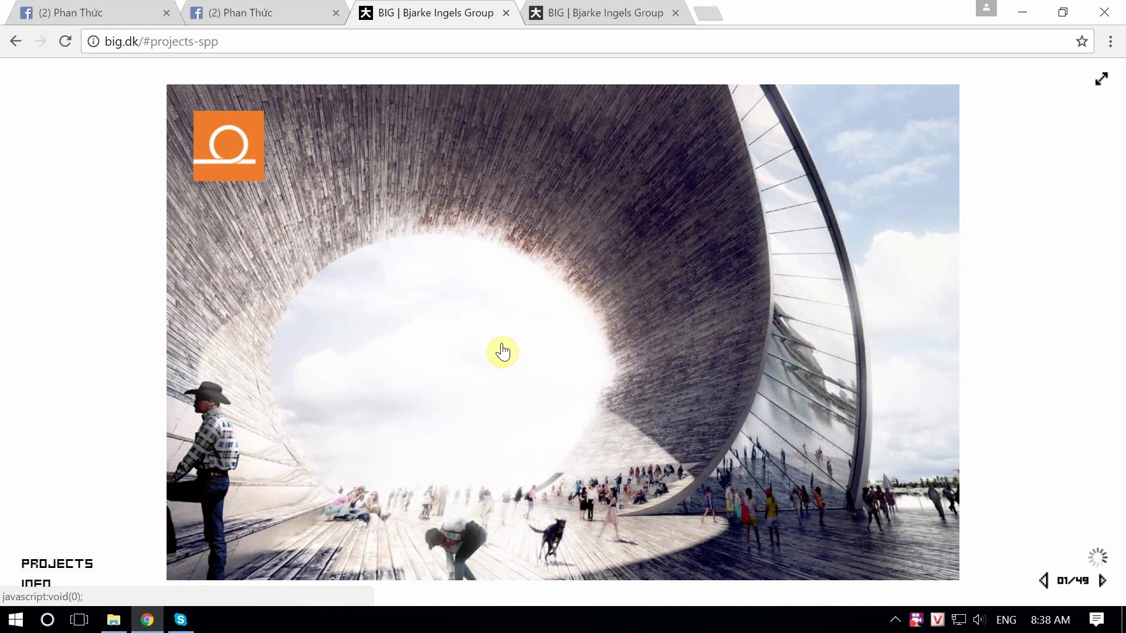
# Step the SPP slideshow back to the aerial ring-pier photo 44/49, then show the BT Dung hinh folder.
pyautogui.click(495, 349)
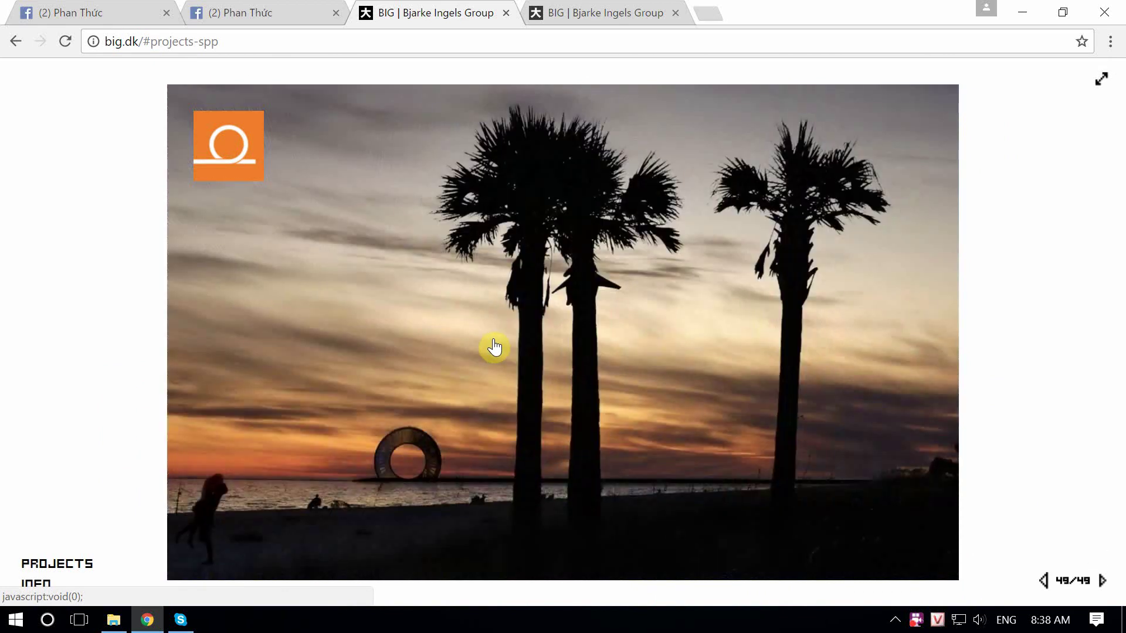
pyautogui.click(494, 346)
pyautogui.click(494, 346)
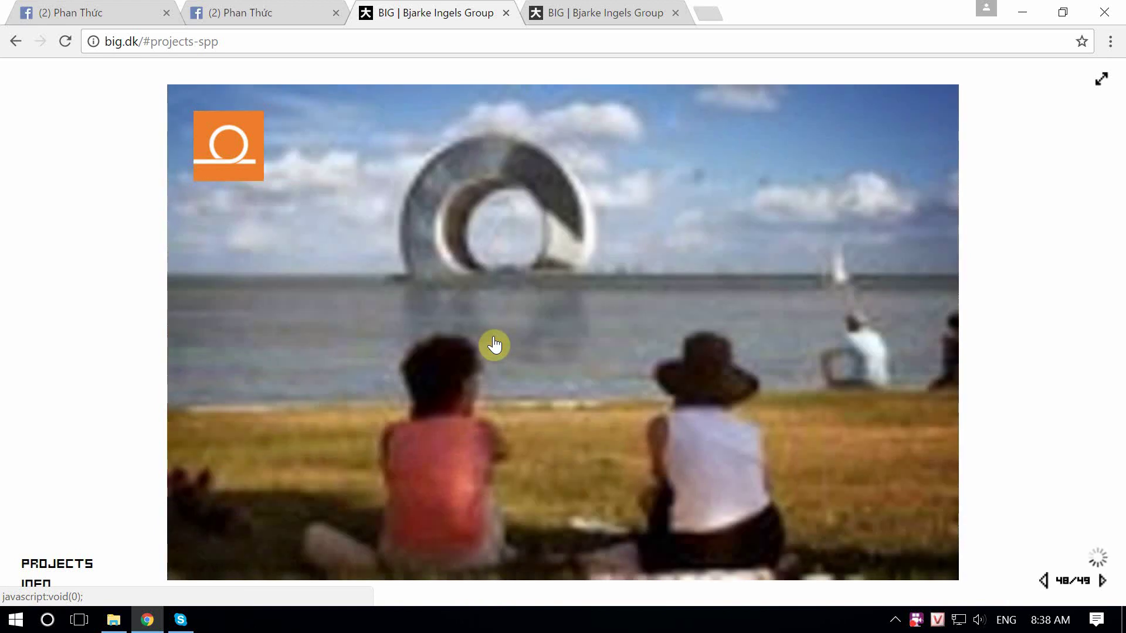
pyautogui.click(489, 344)
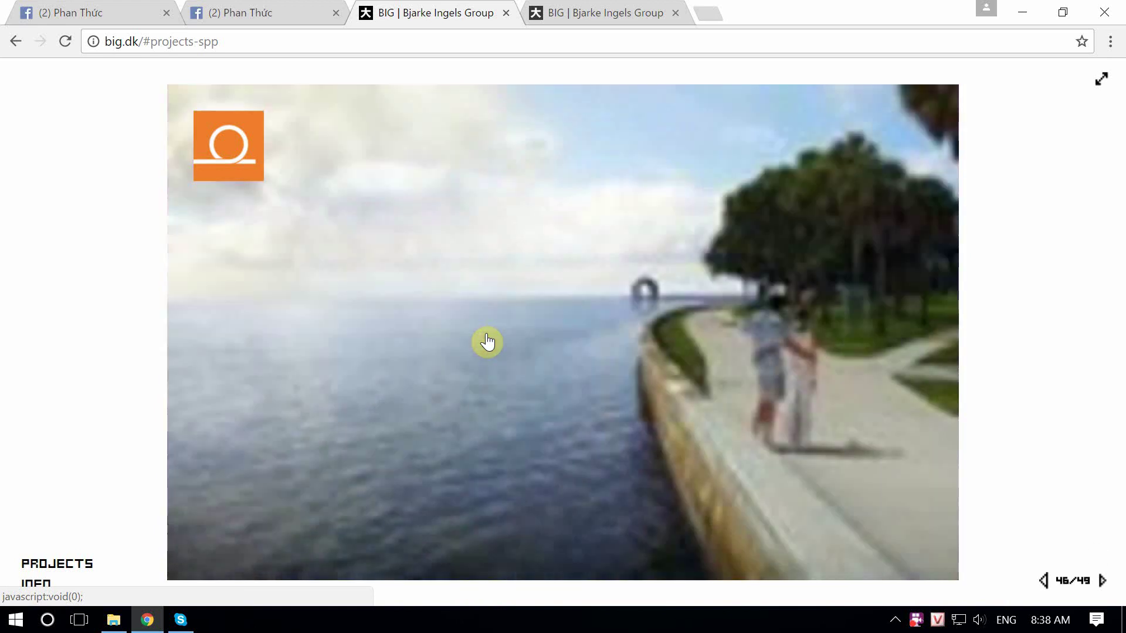
pyautogui.click(487, 343)
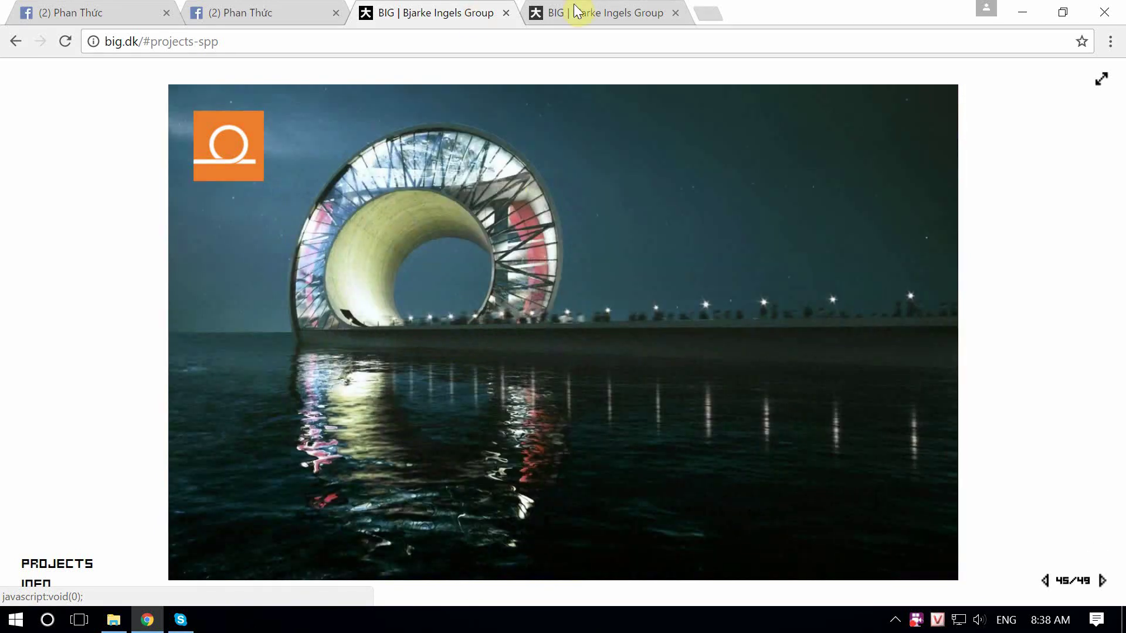
pyautogui.click(545, 265)
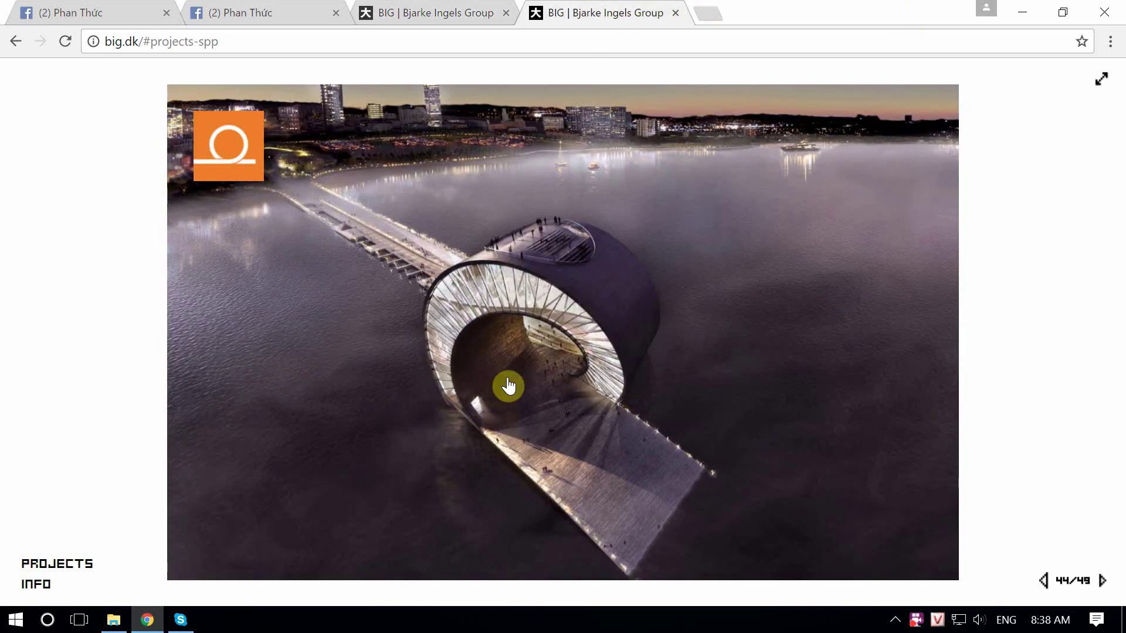
pyautogui.click(114, 620)
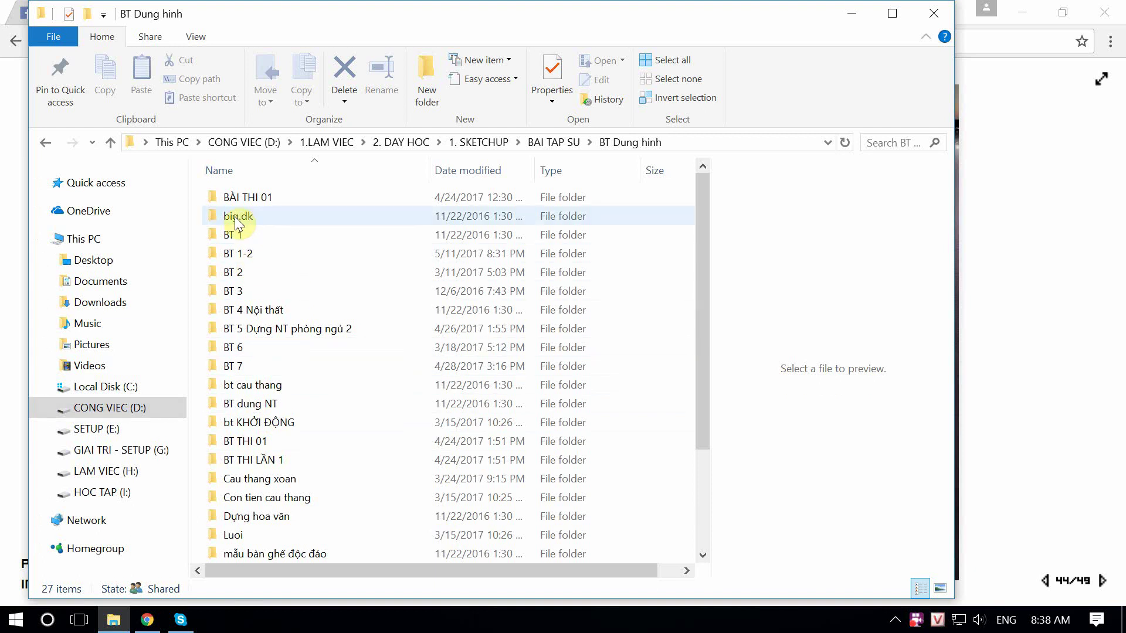
# Open Cau thang xoan\hinh anh and view its pictures in Photos up to 4.jpg.
pyautogui.click(291, 482)
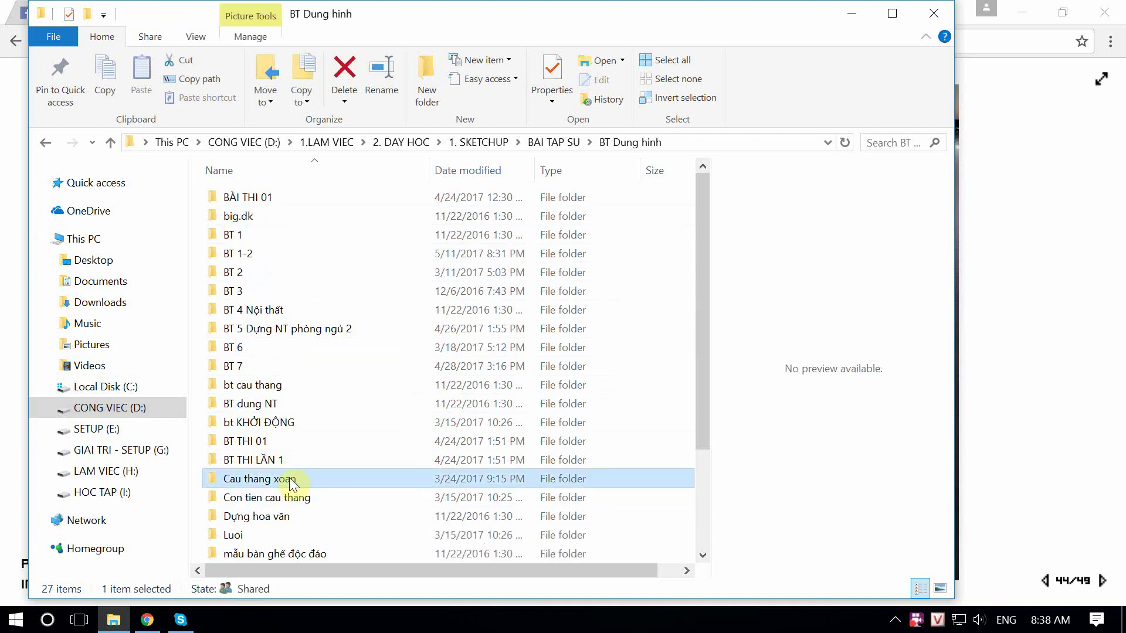
pyautogui.doubleClick(291, 482)
pyautogui.doubleClick(246, 200)
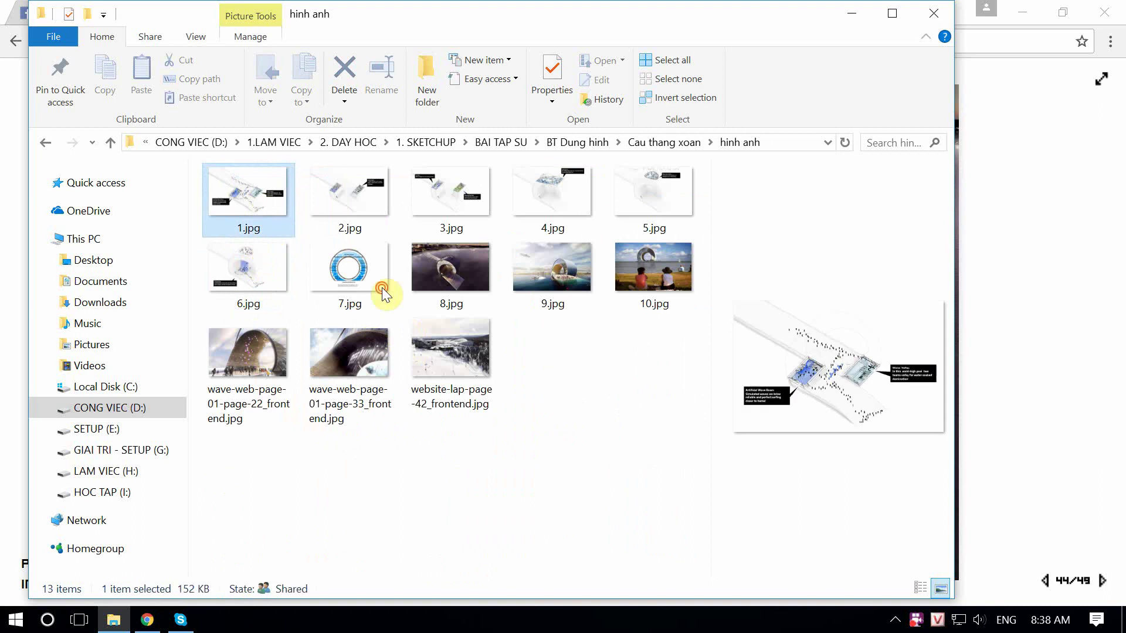
pyautogui.press('Right')
pyautogui.press('Right')
# Page through the pictures in Photos to the aerial pier render 8.jpg.
pyautogui.press('Right')
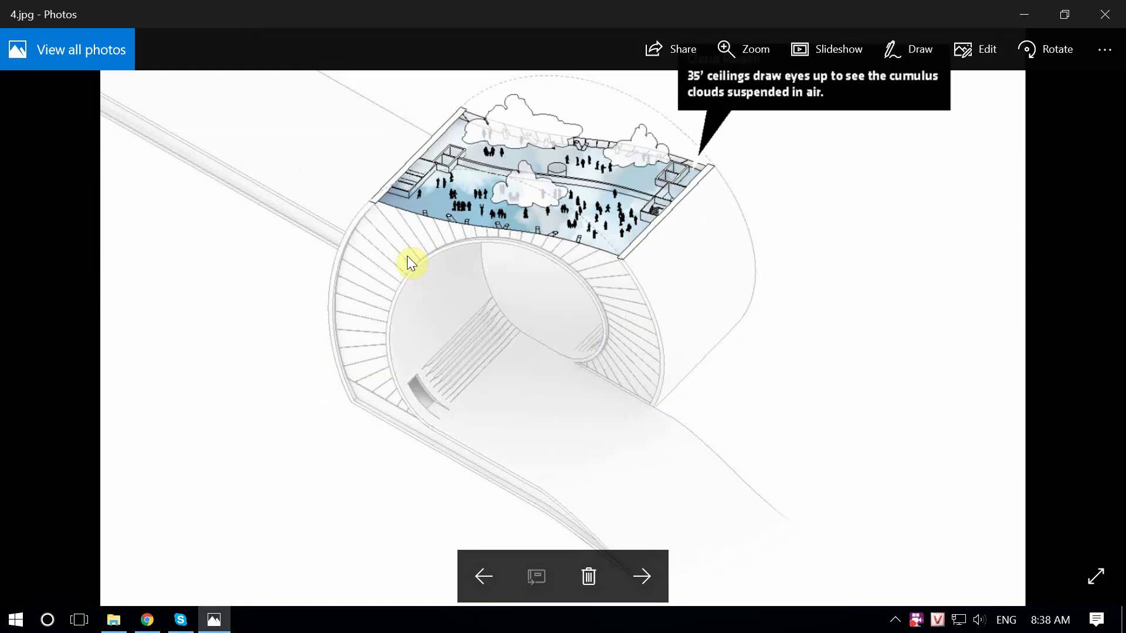
pyautogui.press('Right')
pyautogui.press('Right')
pyautogui.press('Left')
pyautogui.press('Right')
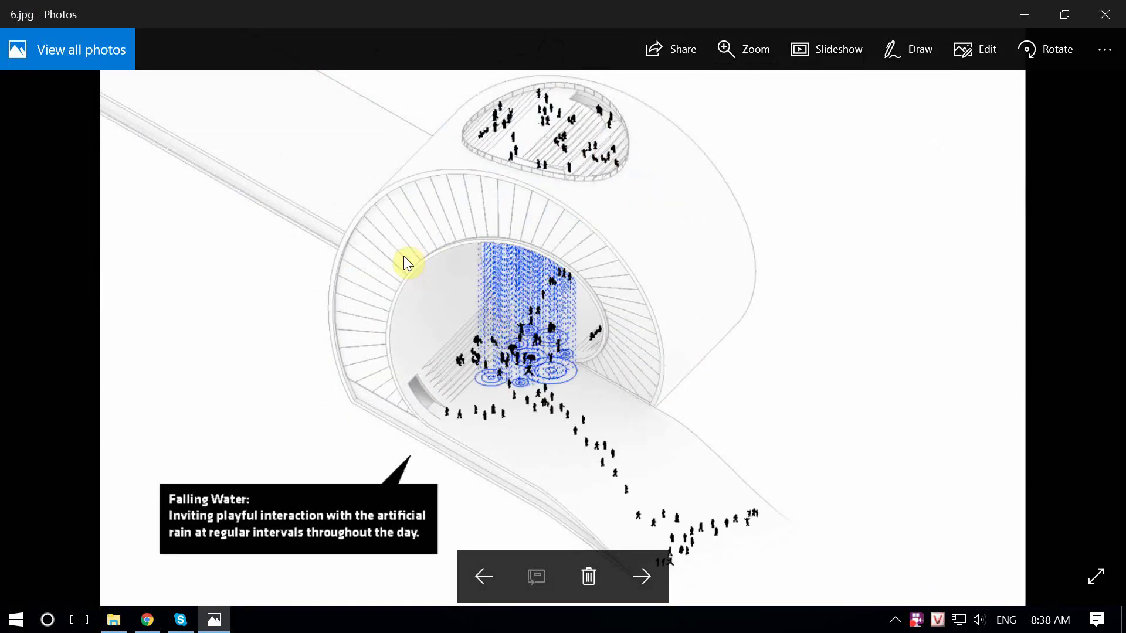
pyautogui.press('Right')
pyautogui.press('Right')
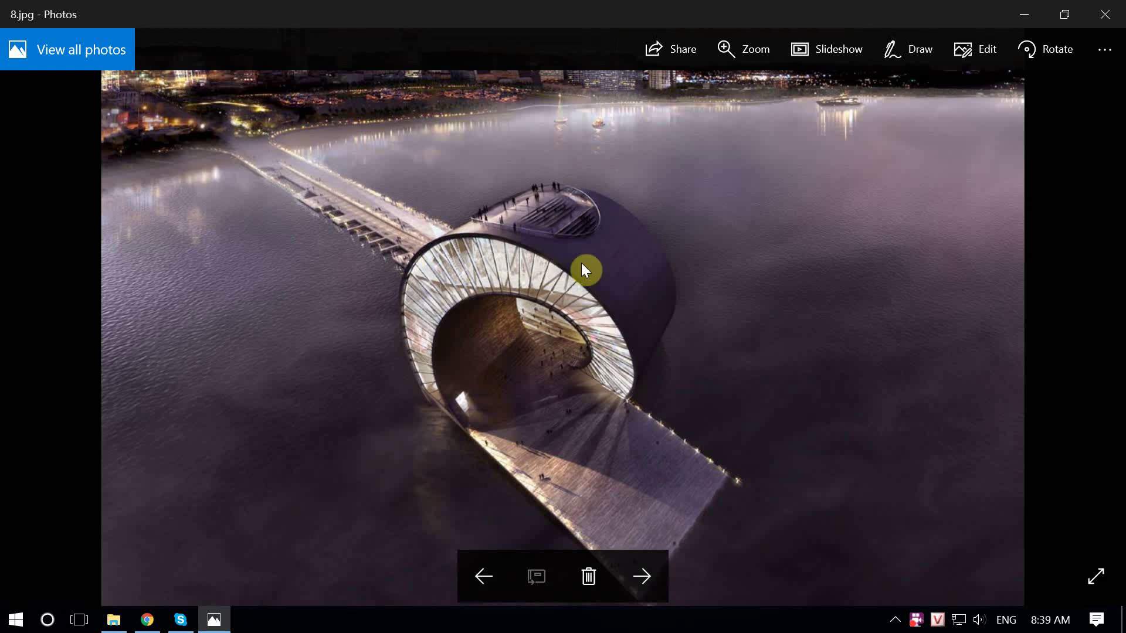
# Zoom and pan over 8.jpg's ring and radial ribs, then zoom out and show the desktop.
pyautogui.scroll(3, 582, 265)
pyautogui.scroll(2, 409, 286)
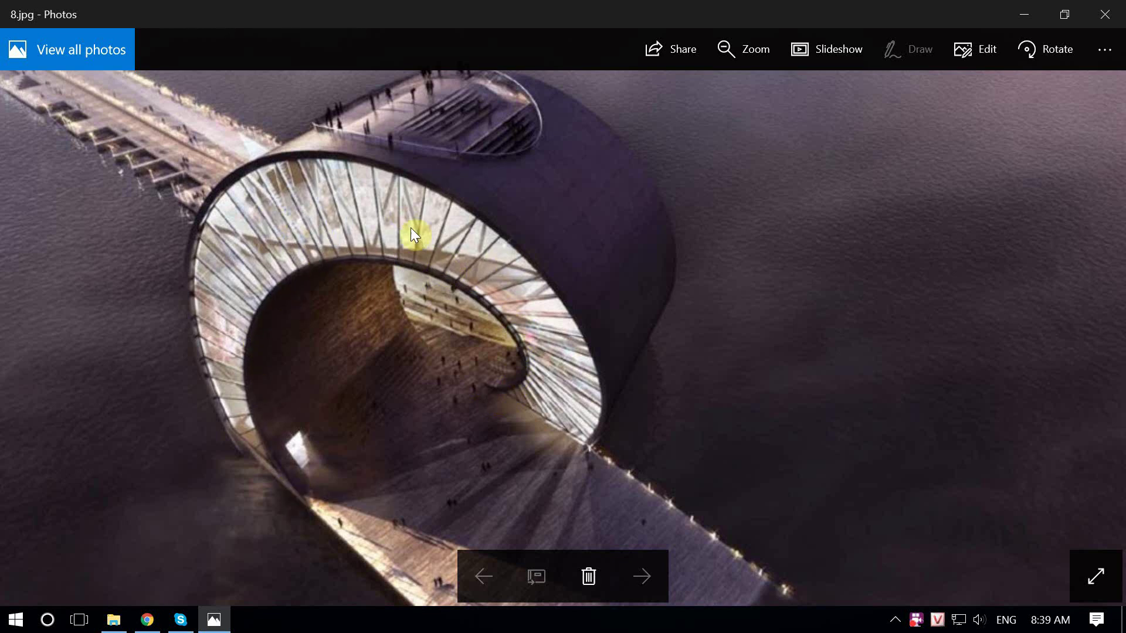
pyautogui.scroll(3, 231, 316)
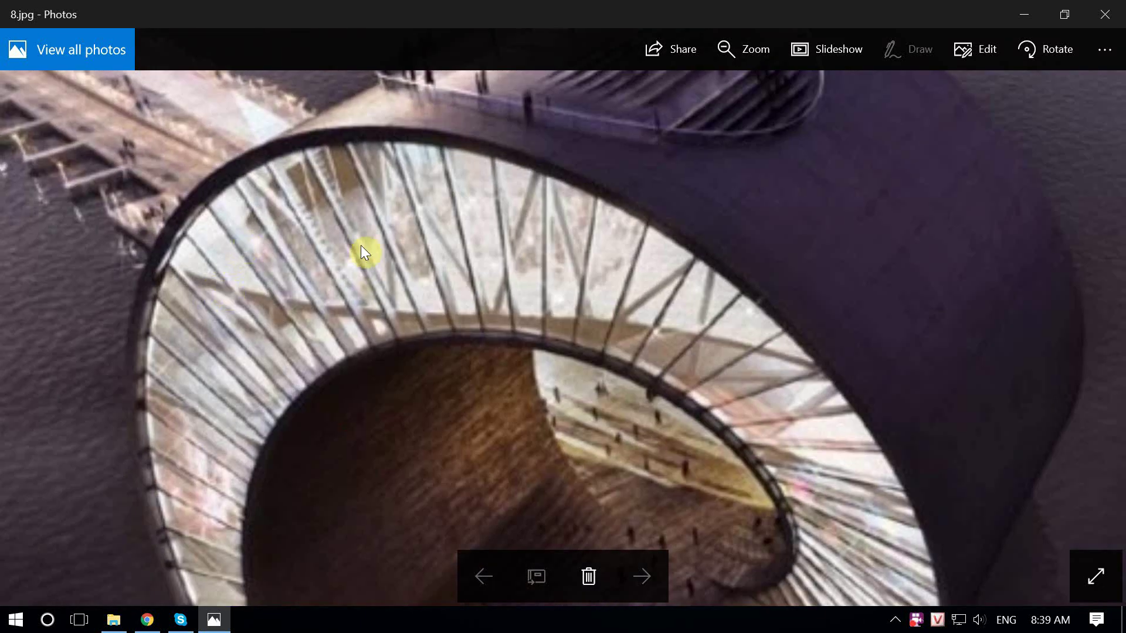
pyautogui.moveTo(361, 245); pyautogui.dragTo(294, 456)
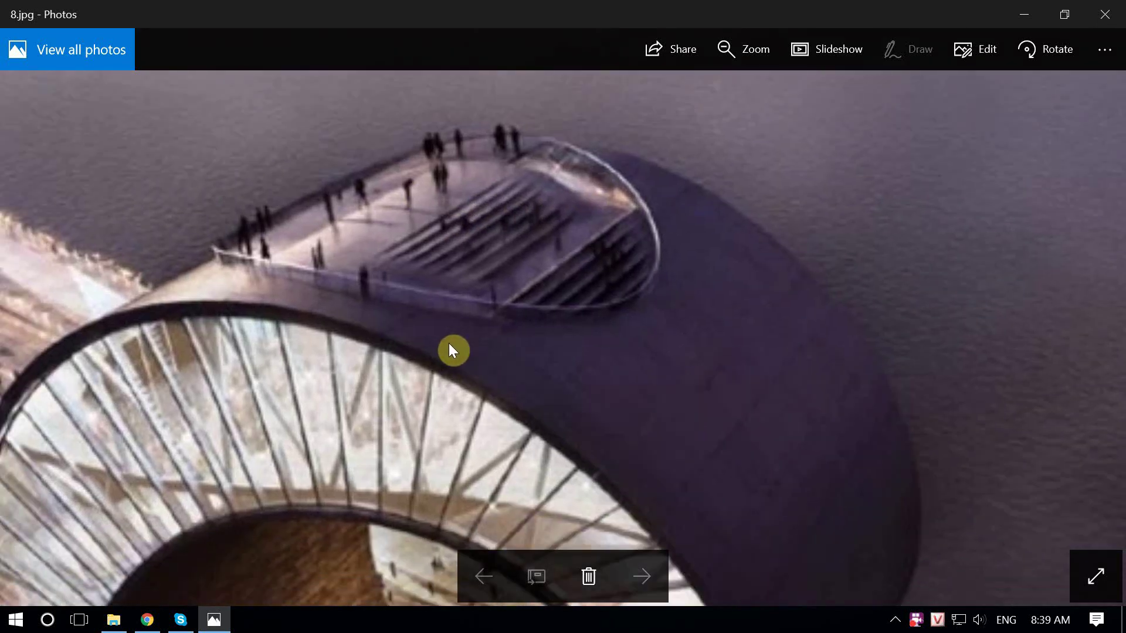
pyautogui.moveTo(452, 350)
pyautogui.mouseDown()
pyautogui.moveTo(703, 522)
pyautogui.moveTo(427, 385)
pyautogui.moveTo(394, 301)
pyautogui.moveTo(389, 322)
pyautogui.moveTo(346, 275)
pyautogui.mouseUp()
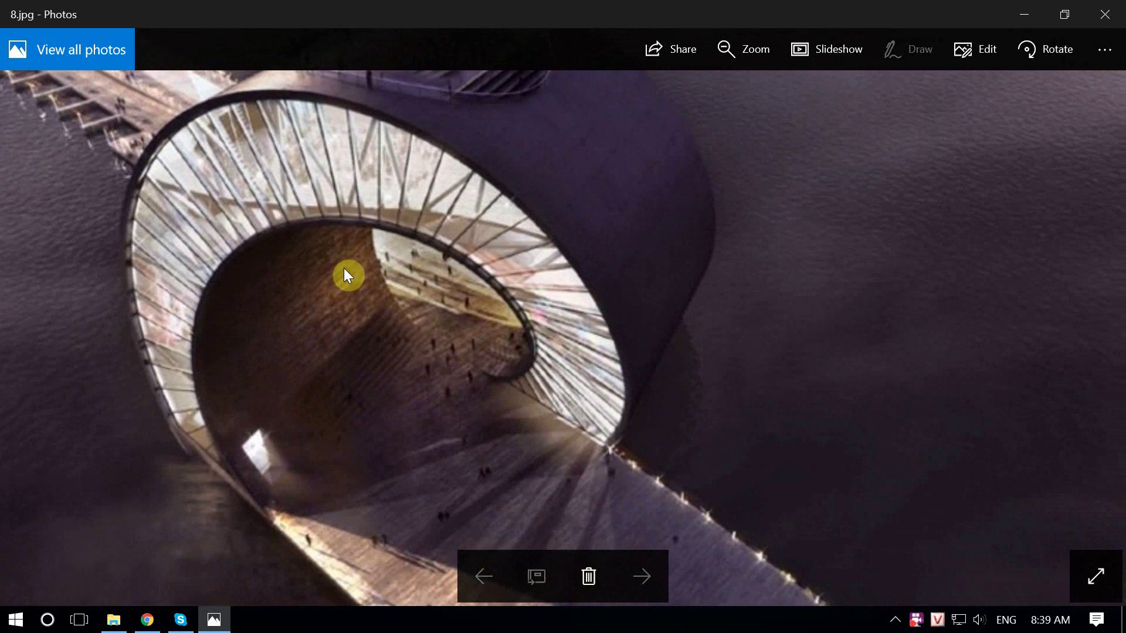
pyautogui.scroll(-1, 345, 272)
pyautogui.scroll(-2, 516, 408)
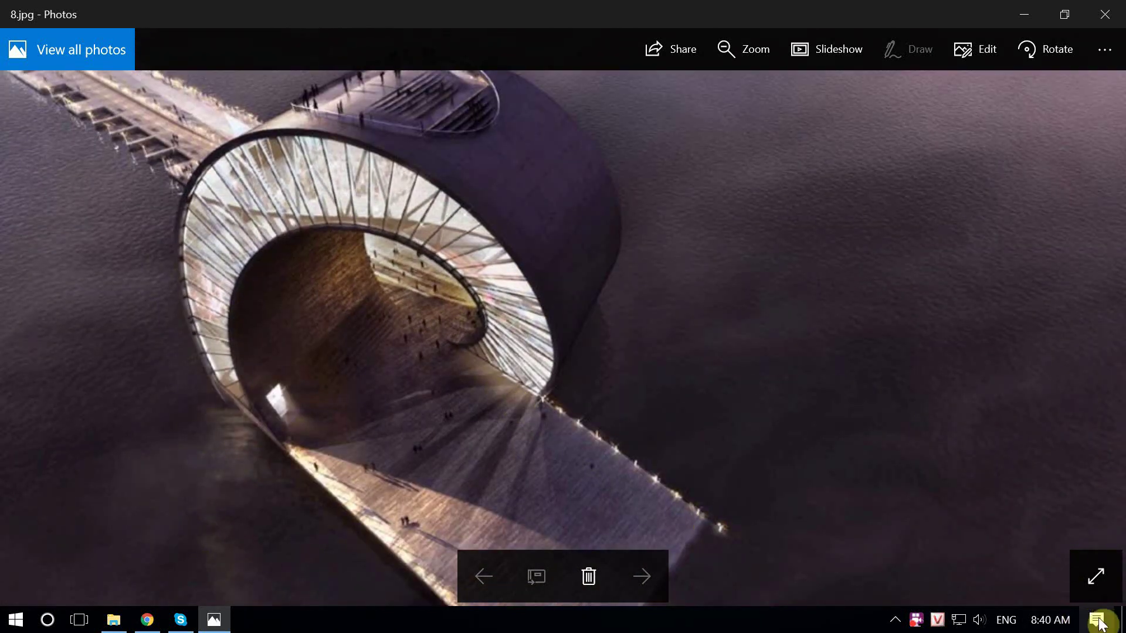
pyautogui.click(1123, 620)
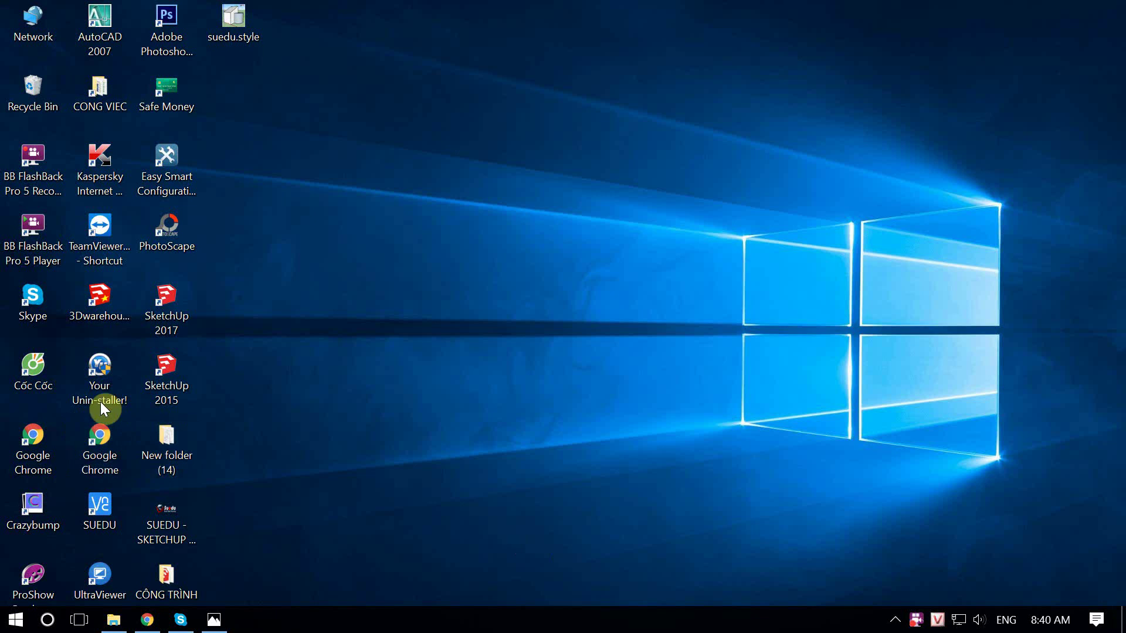
# Launch SketchUp 2017 from its desktop icon and move its welcome window out of the way.
pyautogui.doubleClick(166, 302)
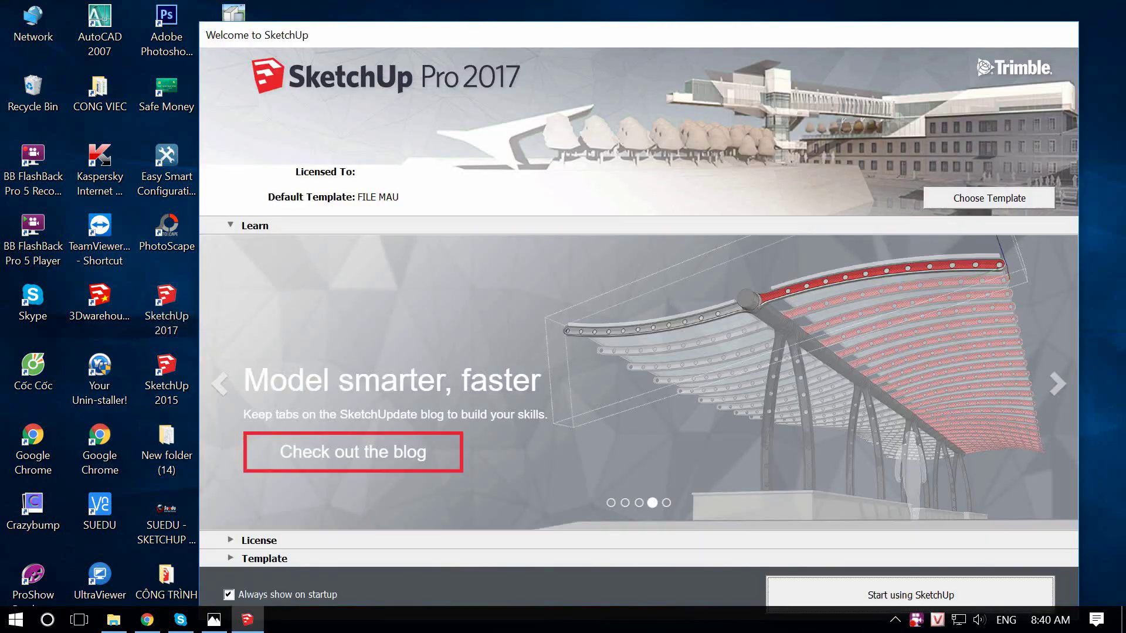
pyautogui.click(797, 552)
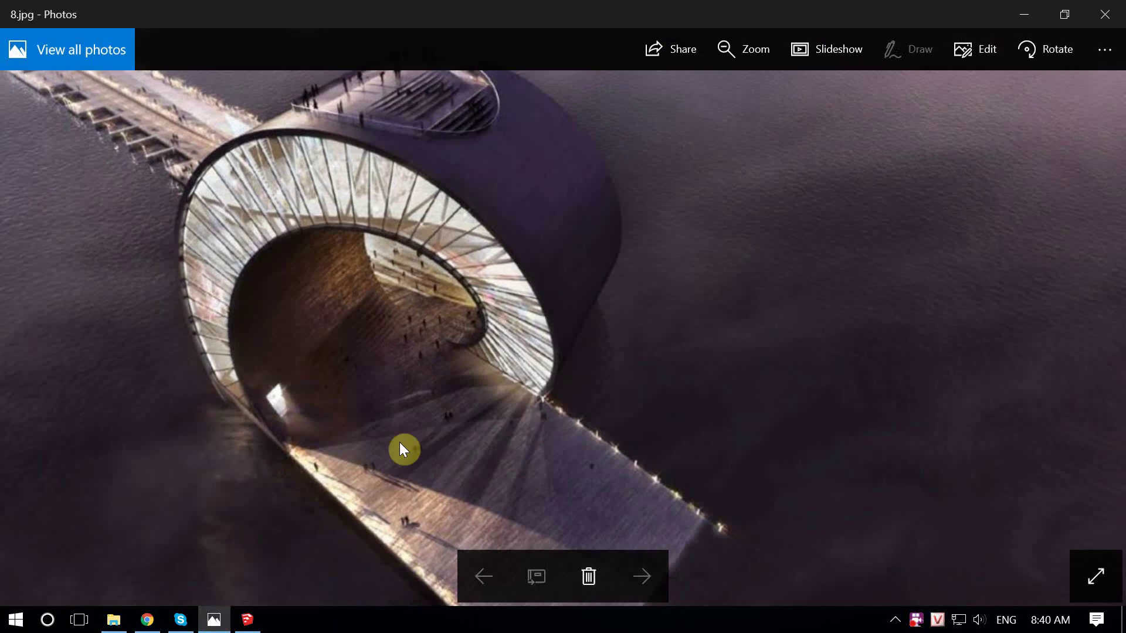
# Zoom into 8.jpg and pan along the ring's ribbed glass edge.
pyautogui.scroll(2, 387, 329)
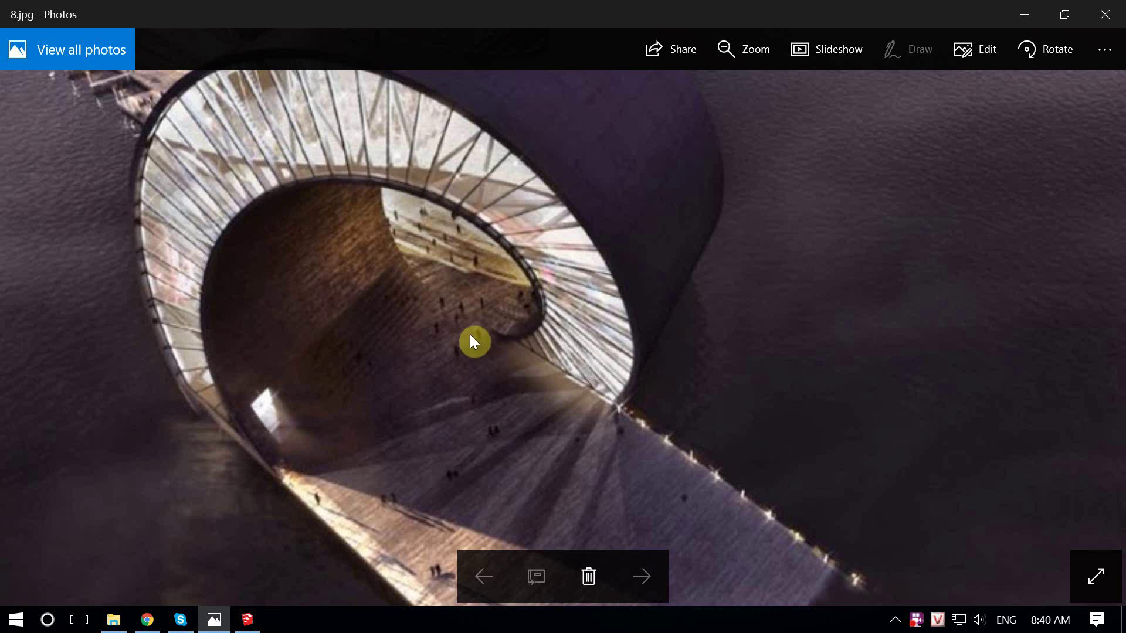
pyautogui.scroll(-2, 497, 333)
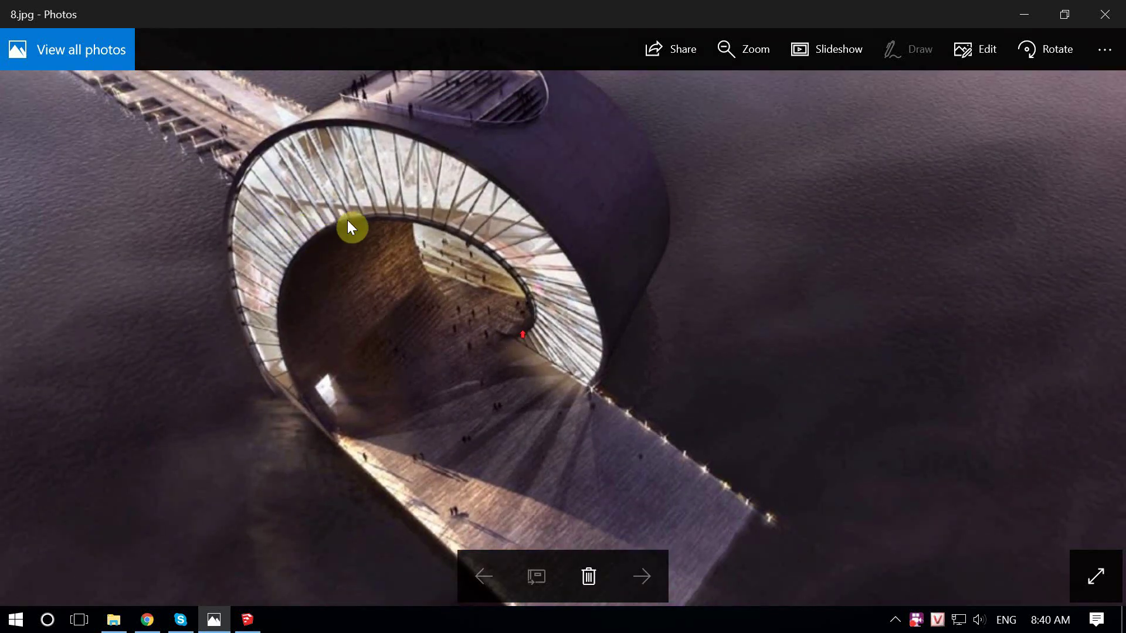
pyautogui.scroll(2, 347, 220)
pyautogui.moveTo(350, 237)
pyautogui.mouseDown()
pyautogui.moveTo(314, 253)
pyautogui.moveTo(305, 286)
pyautogui.mouseUp()
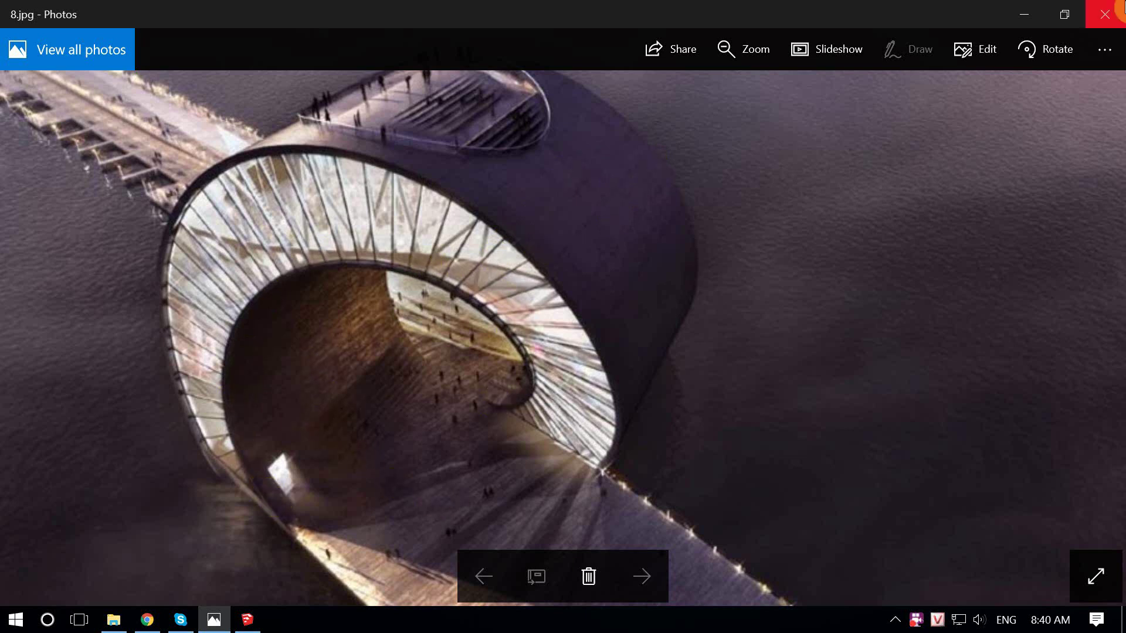
# Undock the Helix along curve toolbar into a floating window beside the model, then return to Photos.
pyautogui.click(1020, 17)
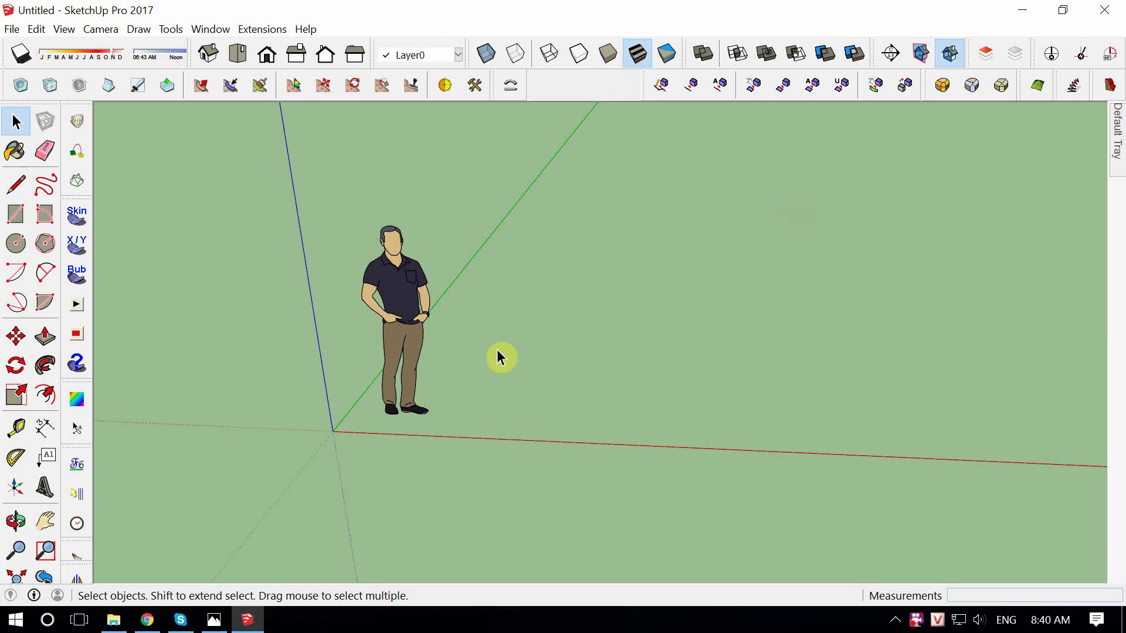
pyautogui.scroll(-2, 498, 369)
pyautogui.scroll(2, 509, 390)
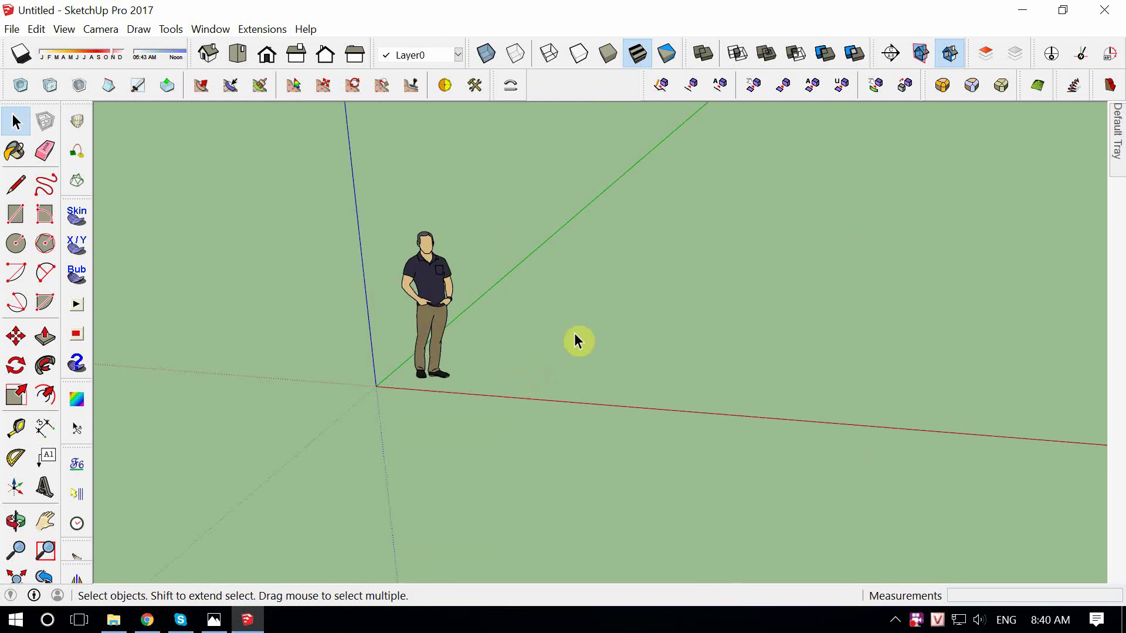
pyautogui.doubleClick(1058, 85)
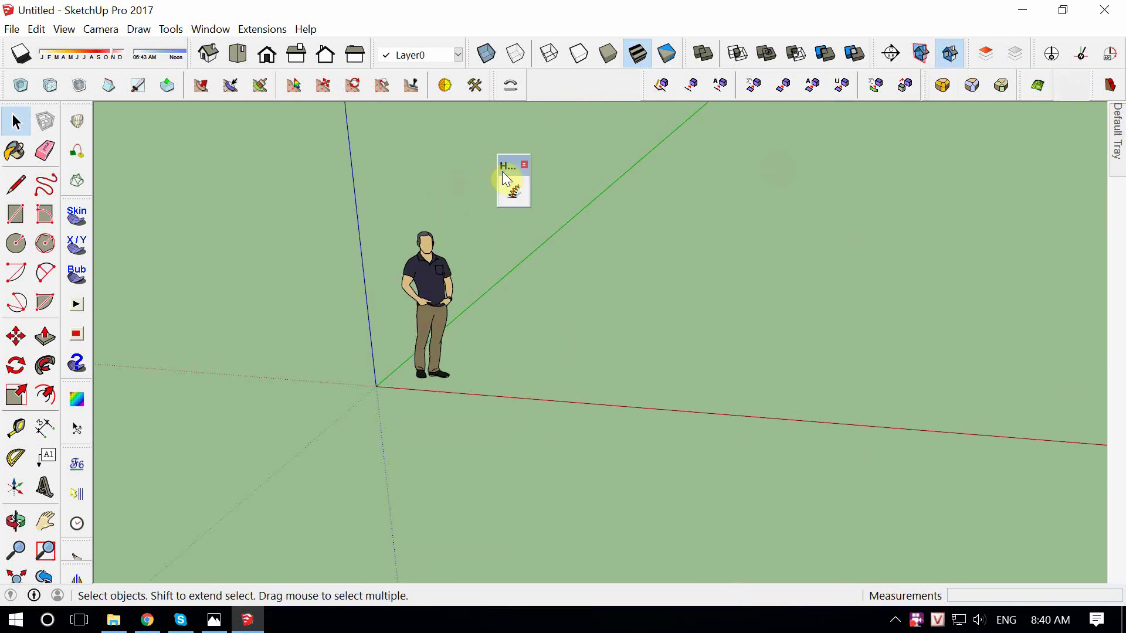
pyautogui.moveTo(502, 167); pyautogui.dragTo(302, 224)
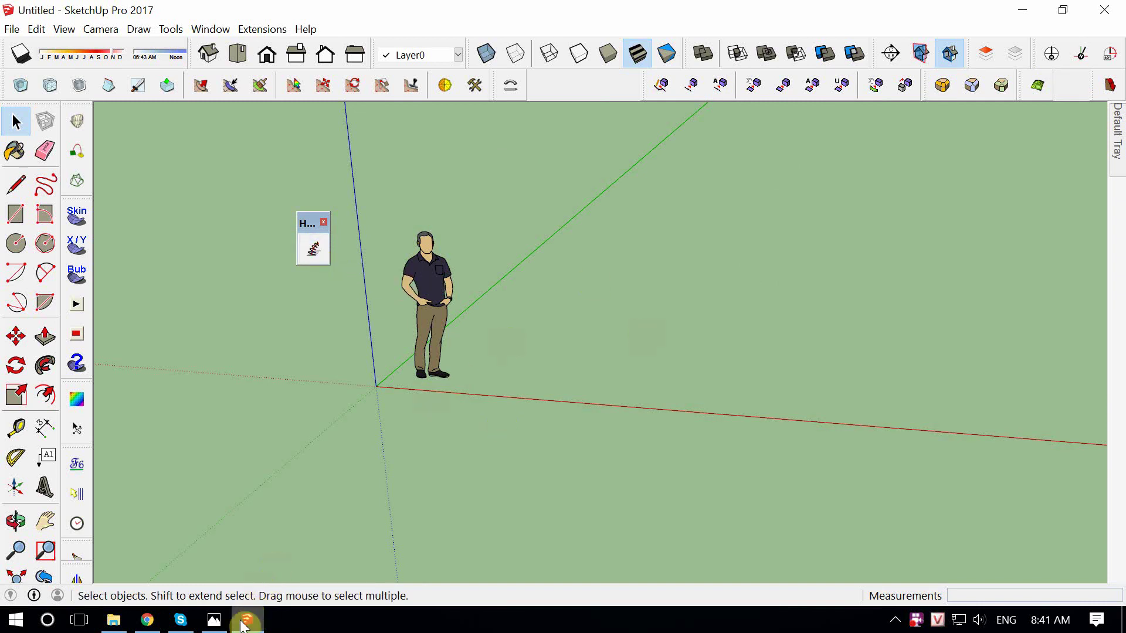
pyautogui.click(214, 620)
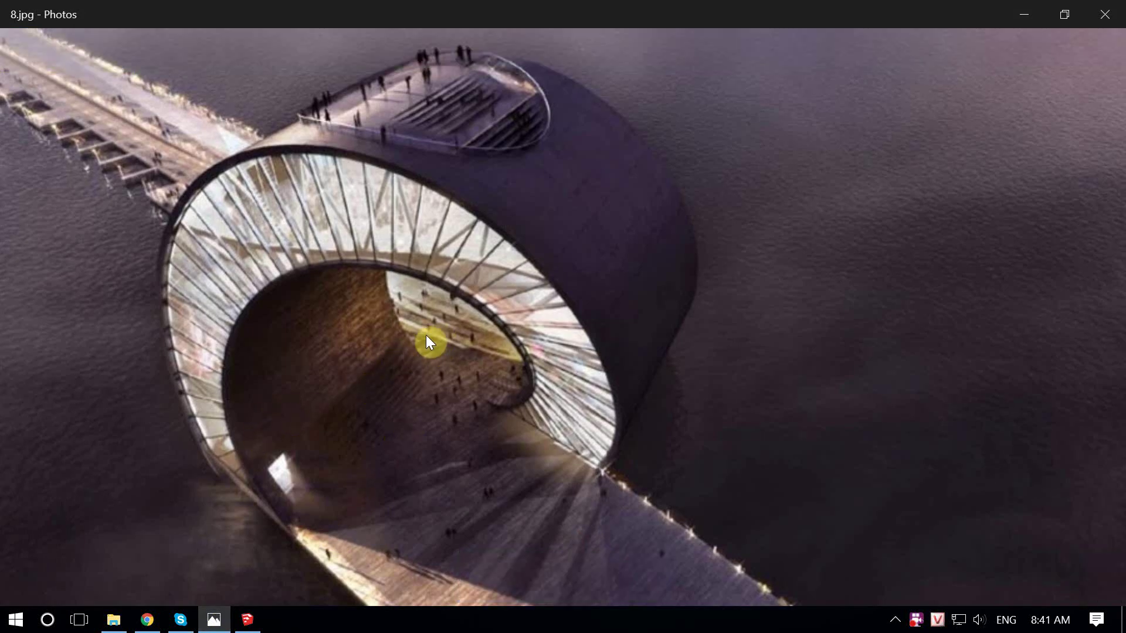
# Zoom around the ring's spiral interior in 8.jpg, then minimize Photos.
pyautogui.scroll(3, 388, 382)
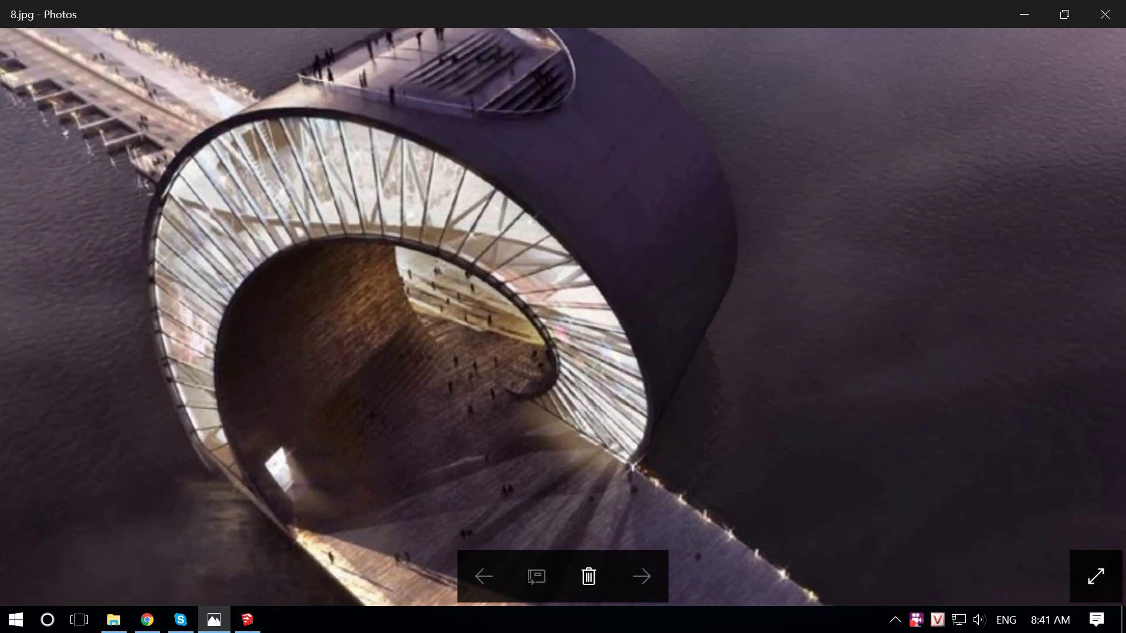
pyautogui.scroll(-2, 286, 530)
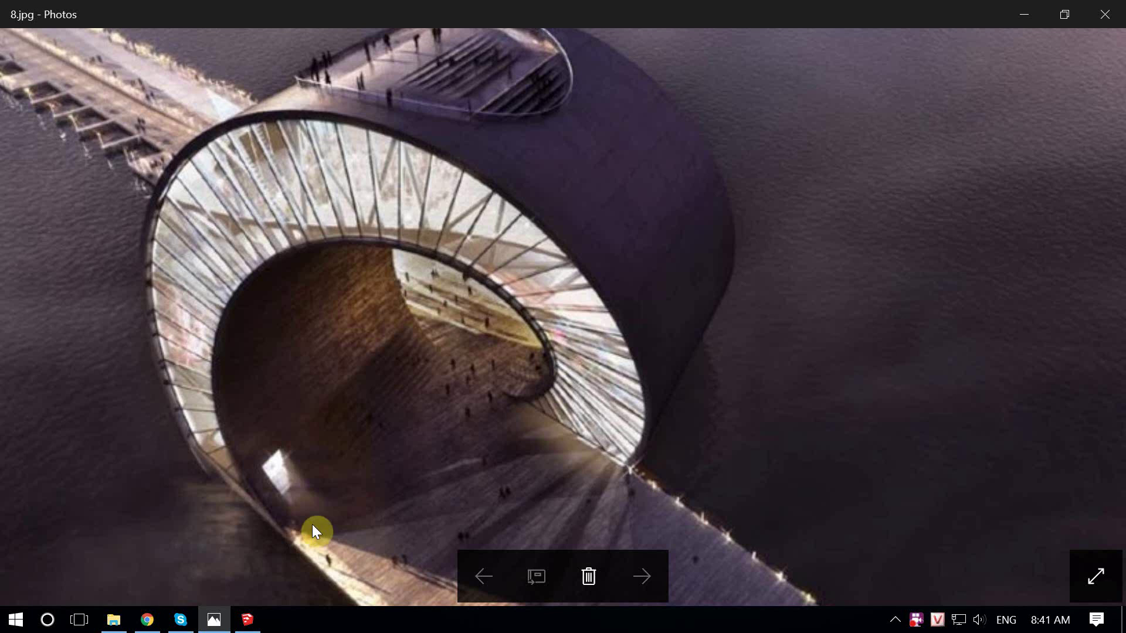
pyautogui.scroll(2, 475, 407)
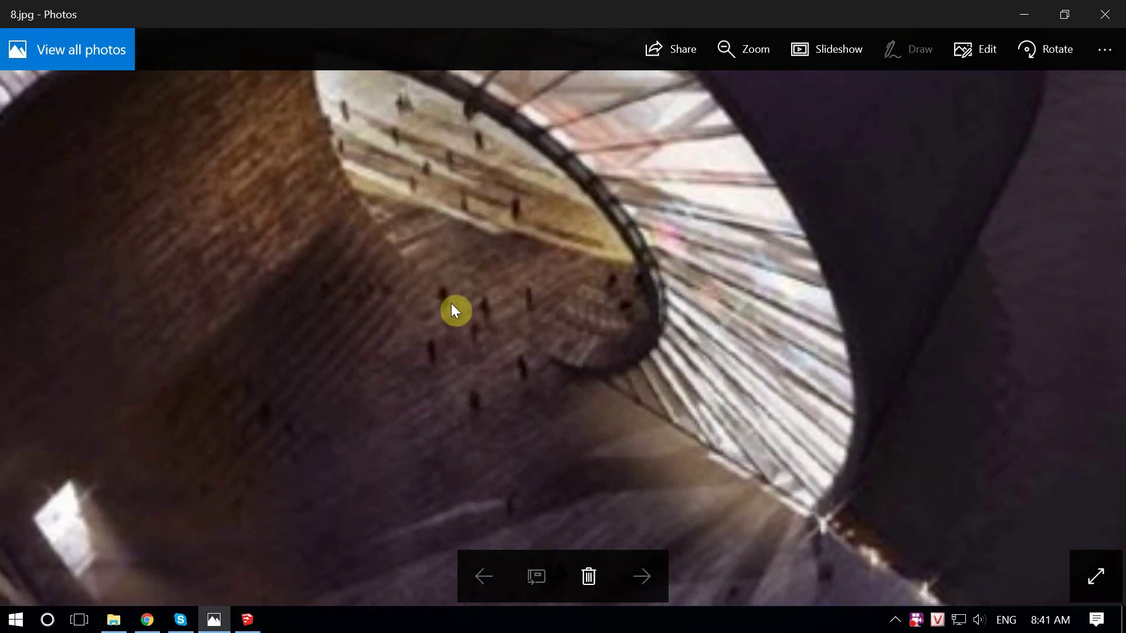
pyautogui.scroll(-2, 508, 323)
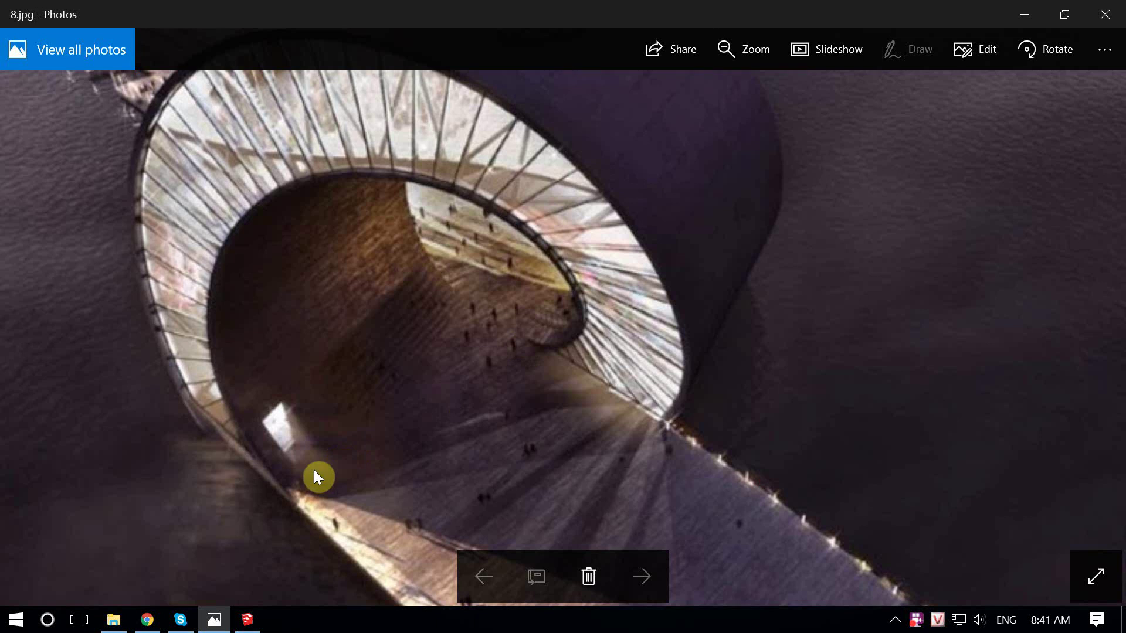
pyautogui.click(1021, 14)
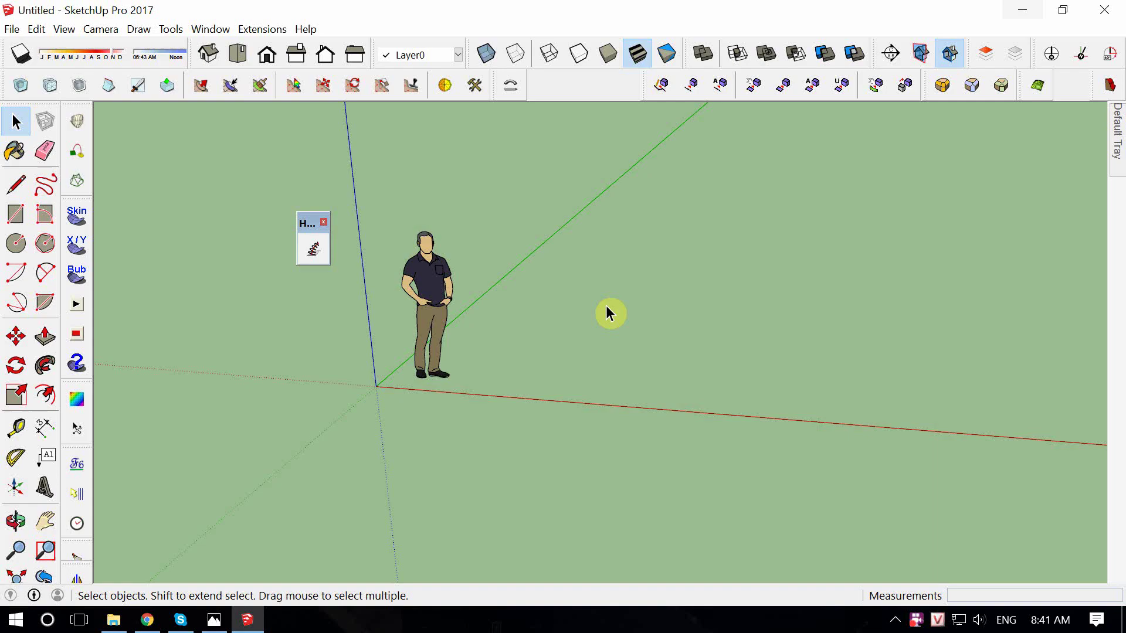
pyautogui.scroll(-3, 606, 305)
# Draw a vertical line 50000 long up the blue axis from near the origin.
pyautogui.press('l')
pyautogui.click(597, 355)
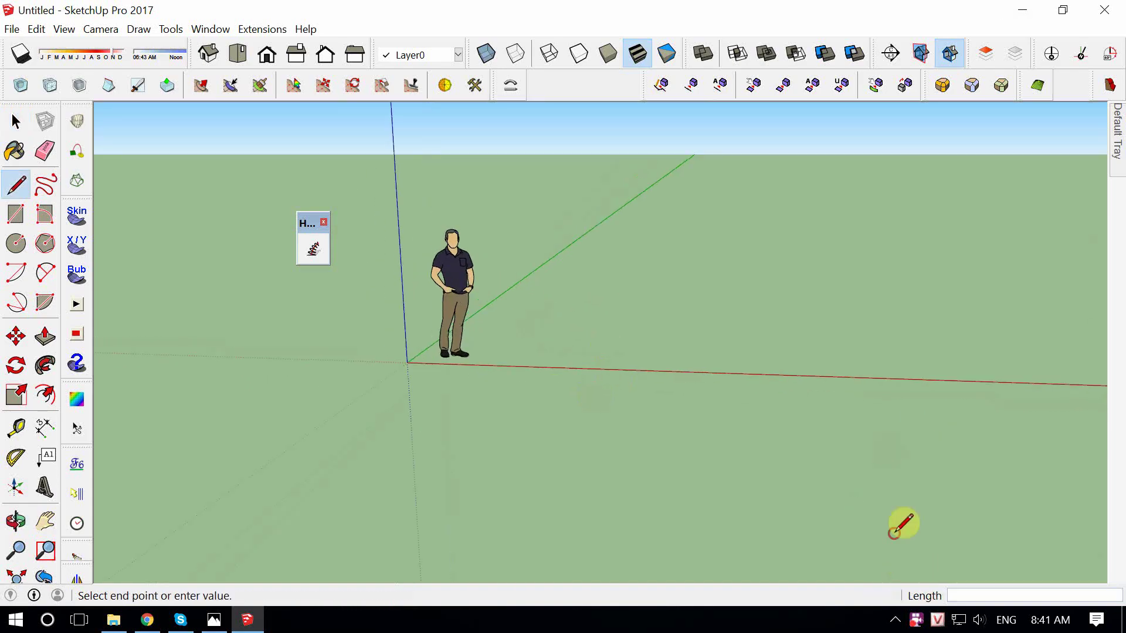
pyautogui.write('500')
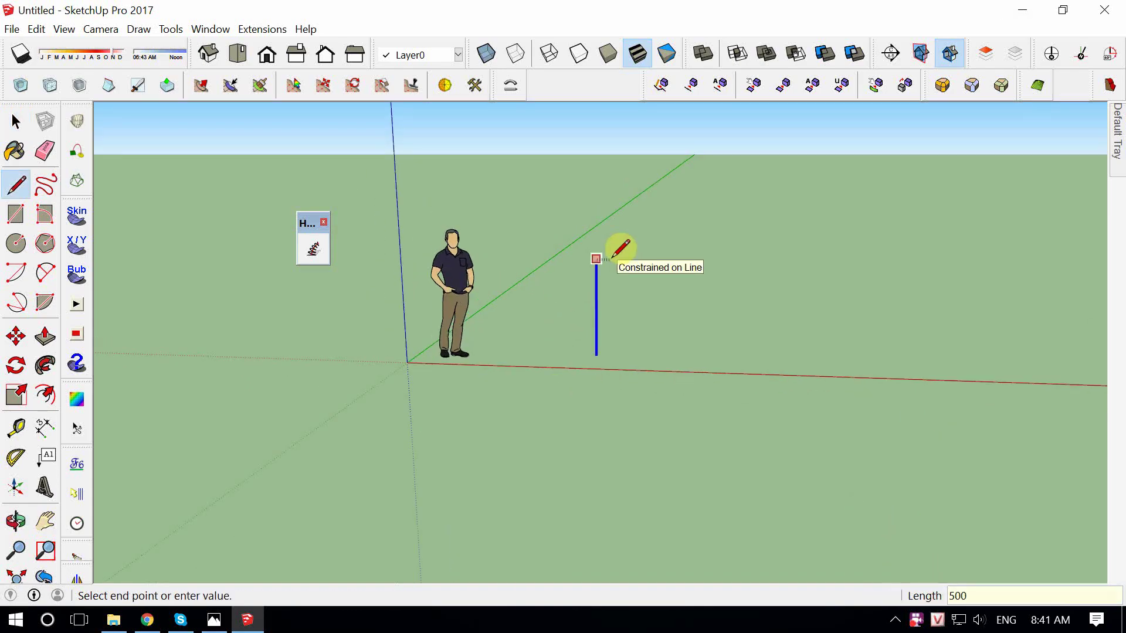
pyautogui.press('Return')
# Move the vertical line along the red axis.
pyautogui.moveTo(616, 244)
pyautogui.mouseDown(button='middle')
pyautogui.moveTo(544, 462)
pyautogui.moveTo(548, 495)
pyautogui.mouseUp(button='middle')
pyautogui.press('space')
pyautogui.press('m')
pyautogui.click(529, 456)
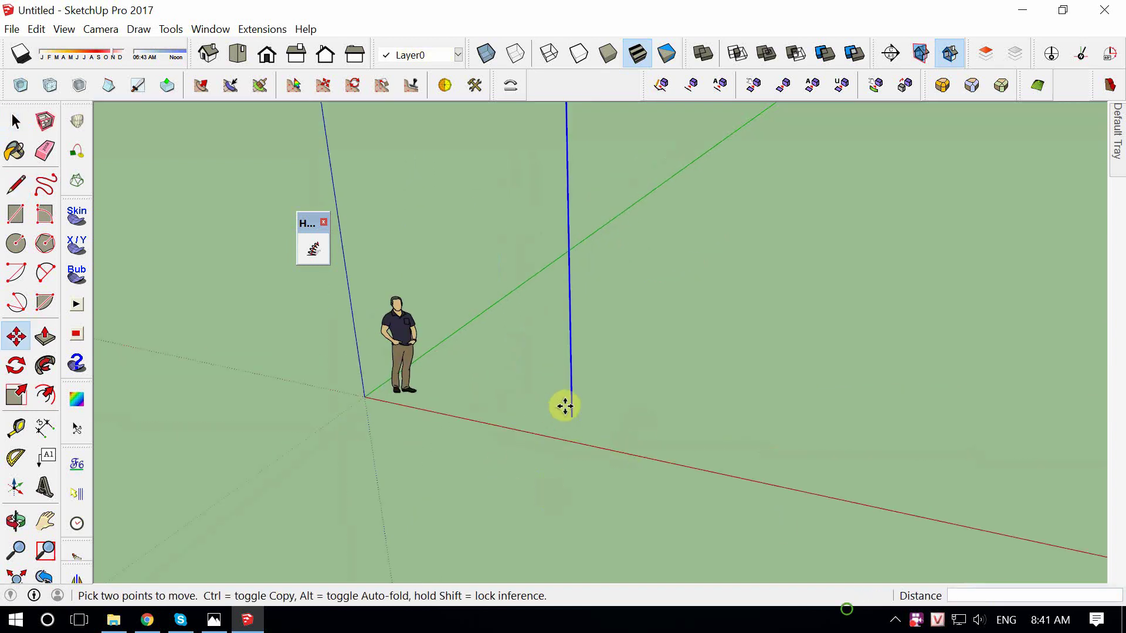
pyautogui.moveTo(566, 404); pyautogui.dragTo(574, 290, button='middle')
pyautogui.press('space')
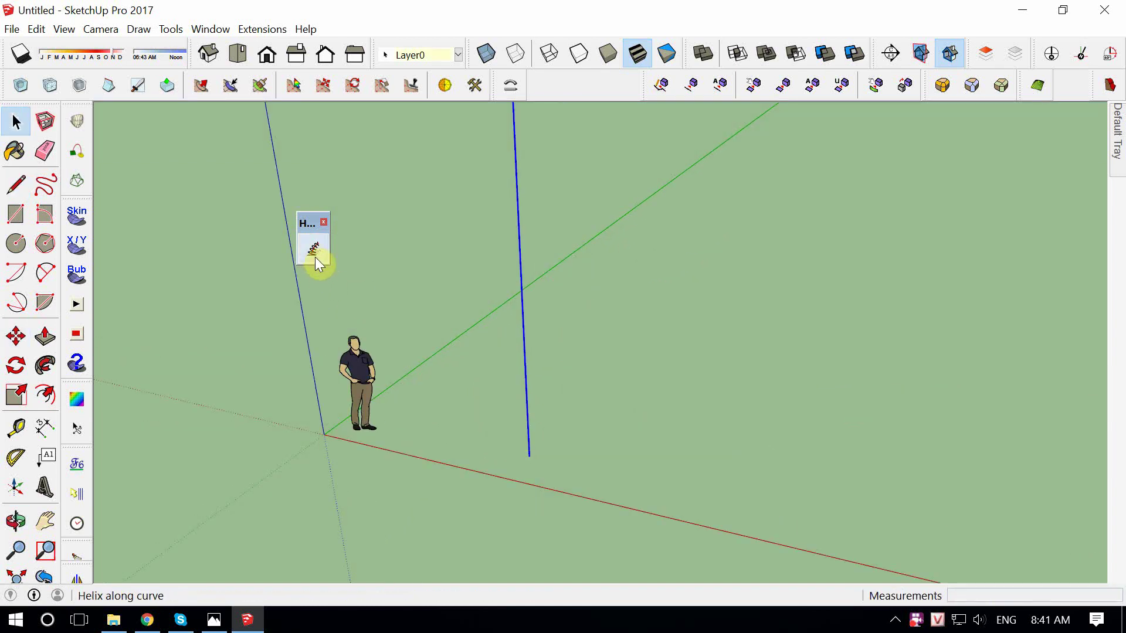
# Generate a helix around the line with Radius 1 2000 and Radius 2 20000.
pyautogui.click(314, 253)
pyautogui.moveTo(586, 145); pyautogui.dragTo(347, 152)
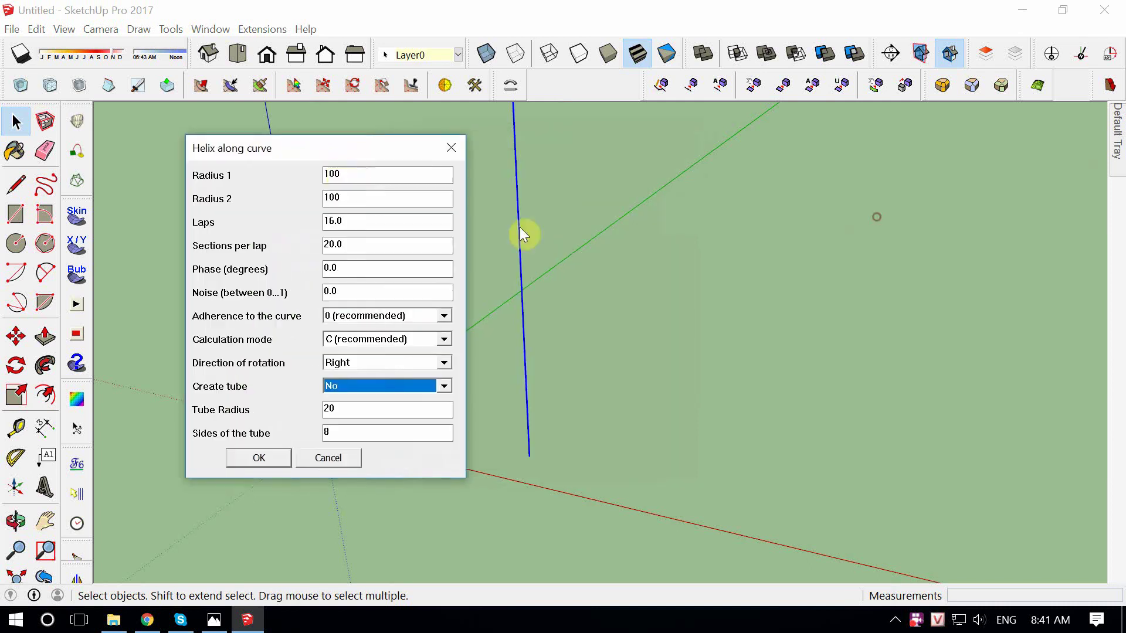
pyautogui.doubleClick(328, 175)
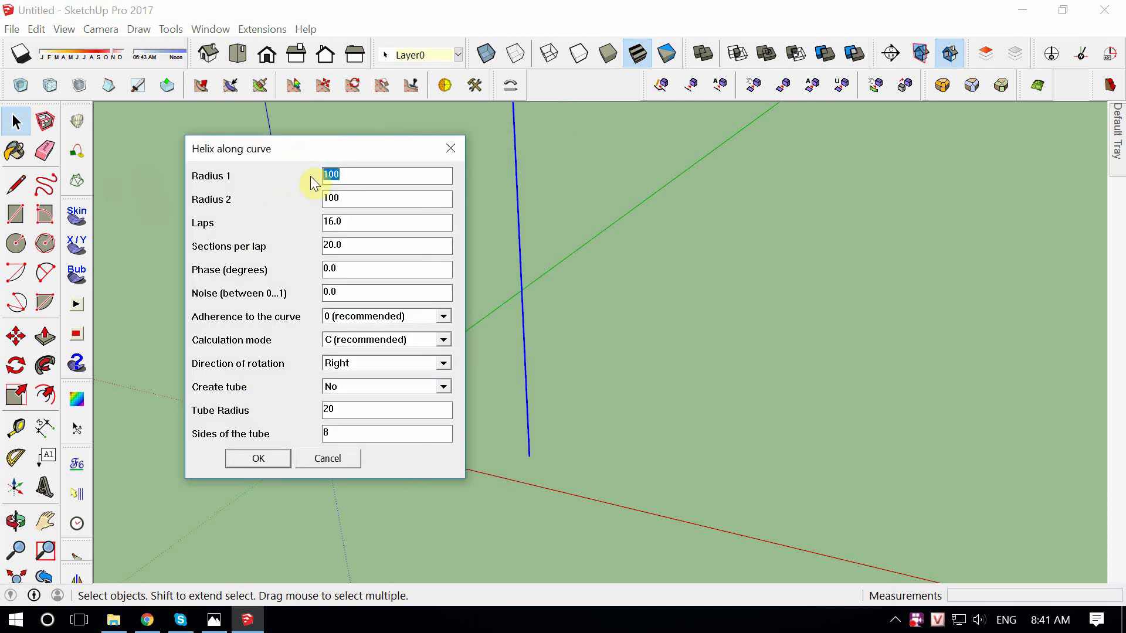
pyautogui.write('20000')
pyautogui.press('Tab')
pyautogui.write('2000')
pyautogui.write('0')
pyautogui.click(258, 459)
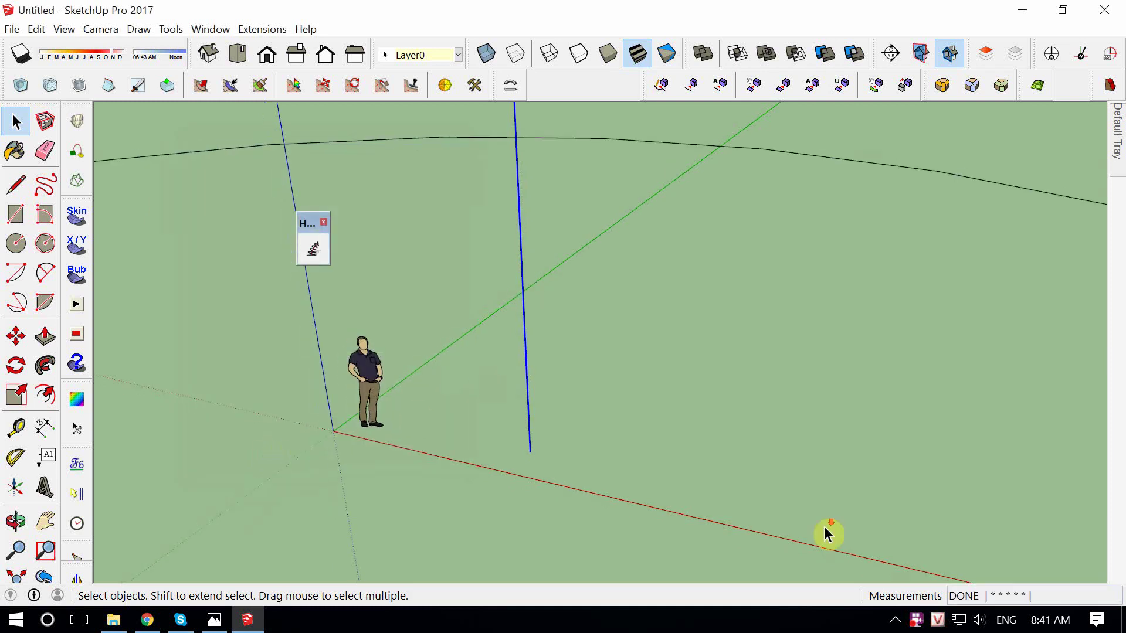
# Orbit around the new helix, select it, and zoom in on its base.
pyautogui.scroll(-5, 526, 318)
pyautogui.moveTo(786, 470)
pyautogui.mouseDown(button='middle')
pyautogui.moveTo(578, 397)
pyautogui.moveTo(760, 289)
pyautogui.moveTo(747, 367)
pyautogui.mouseUp(button='middle')
pyautogui.scroll(2, 616, 344)
pyautogui.click(612, 380)
pyautogui.scroll(1, 557, 238)
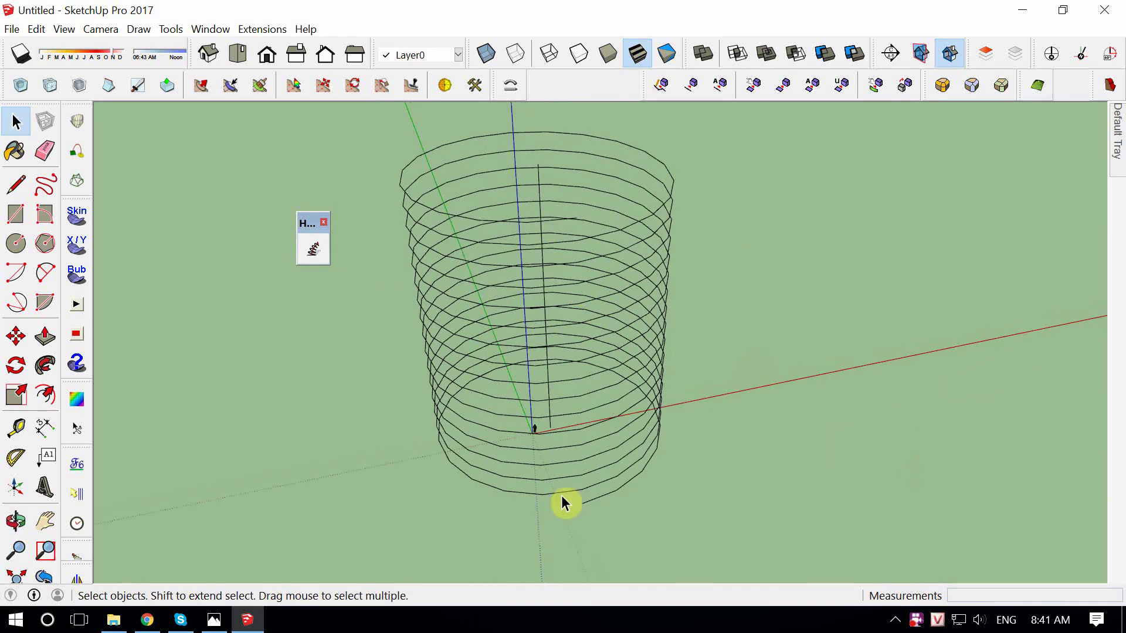
pyautogui.moveTo(565, 503)
pyautogui.mouseDown(button='middle')
pyautogui.moveTo(676, 335)
pyautogui.moveTo(716, 329)
pyautogui.moveTo(631, 499)
pyautogui.mouseUp(button='middle')
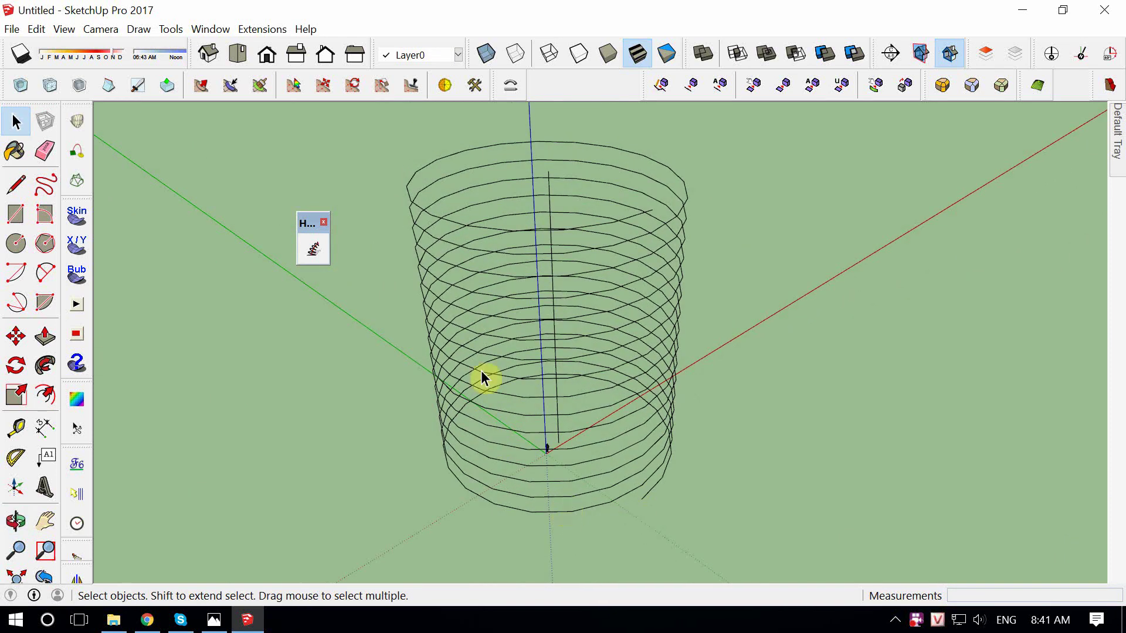
pyautogui.moveTo(618, 284); pyautogui.dragTo(618, 397, button='middle')
pyautogui.scroll(3, 618, 397)
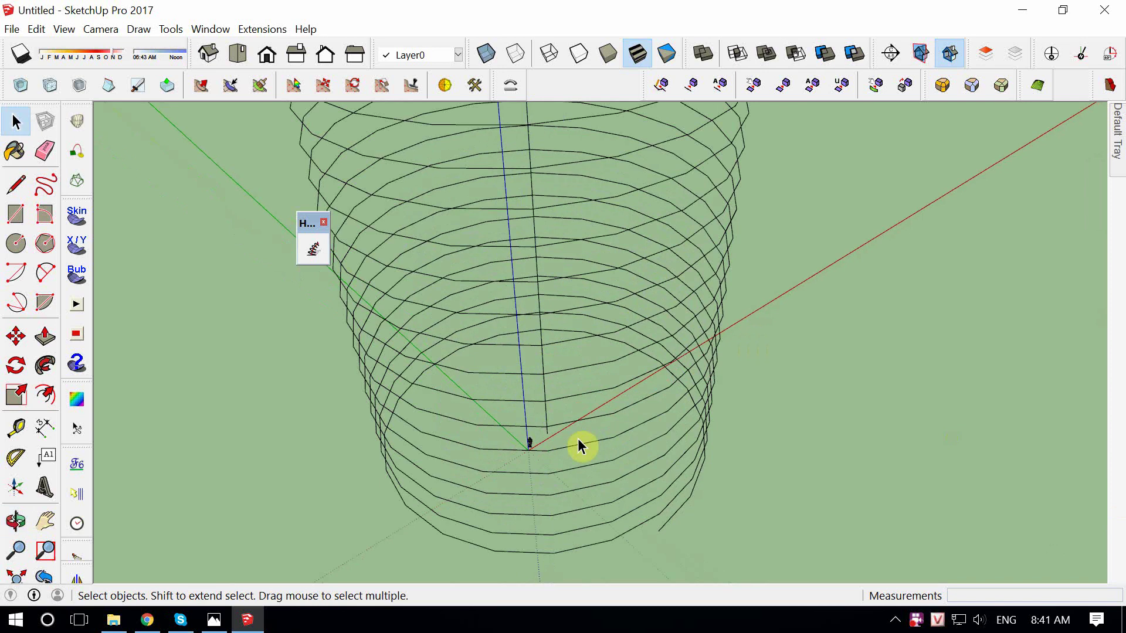
pyautogui.scroll(2, 578, 448)
# Start a line at the helix's end point, orbit side-on, then cancel it.
pyautogui.press('l')
pyautogui.click(529, 432)
pyautogui.scroll(-4, 530, 432)
pyautogui.scroll(1, 651, 480)
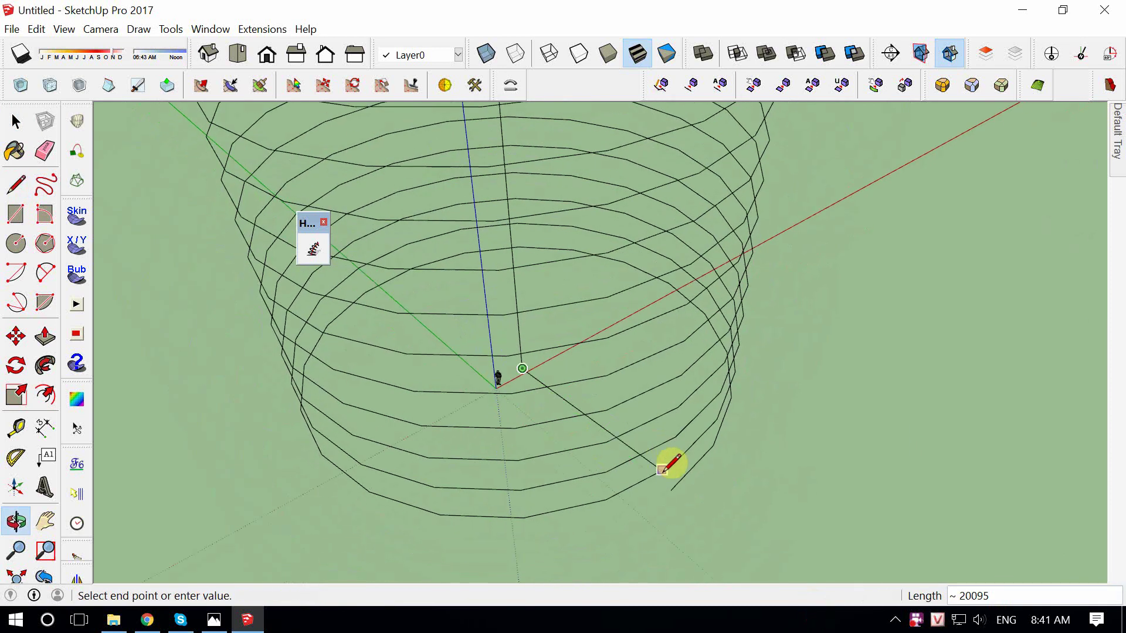
pyautogui.moveTo(670, 490); pyautogui.dragTo(898, 519, button='middle')
pyautogui.scroll(-3, 892, 582)
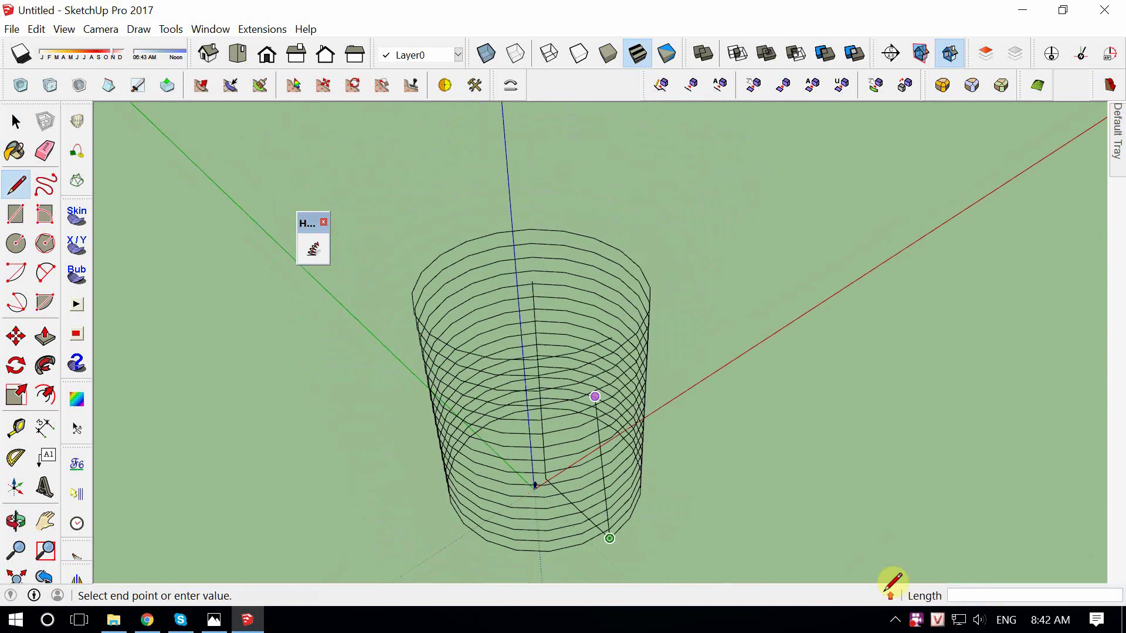
pyautogui.scroll(3, 554, 274)
pyautogui.press('space')
# Draw a 20000-long radial line, then crossing-select the helix and lines.
pyautogui.press('l')
pyautogui.click(524, 243)
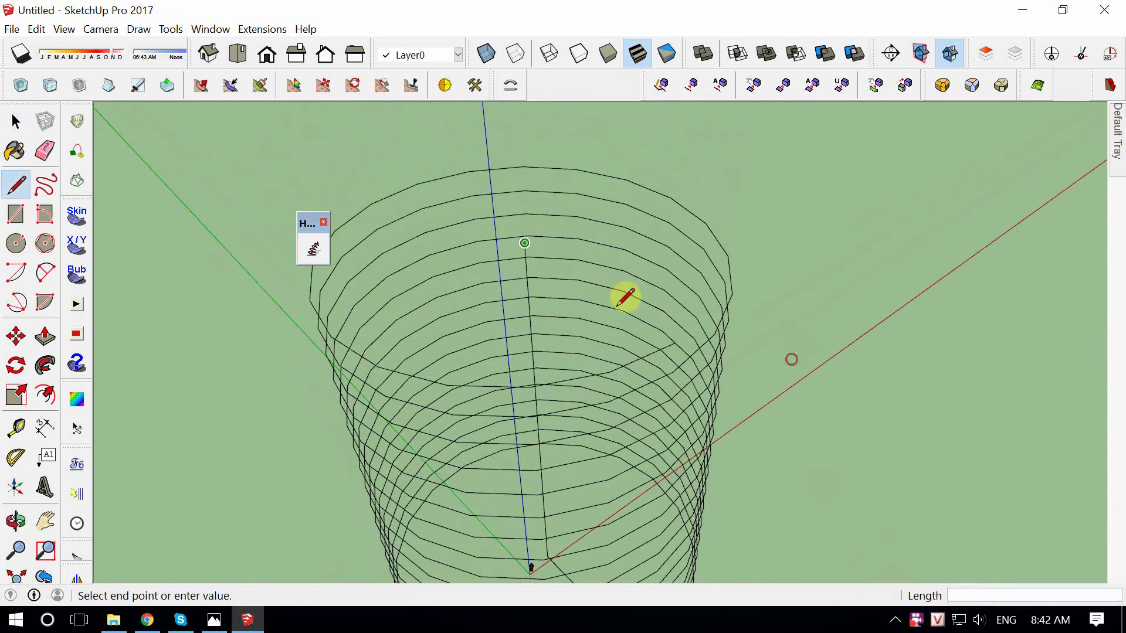
pyautogui.write('20000')
pyautogui.press('Return')
pyautogui.press('space')
pyautogui.scroll(-3, 617, 277)
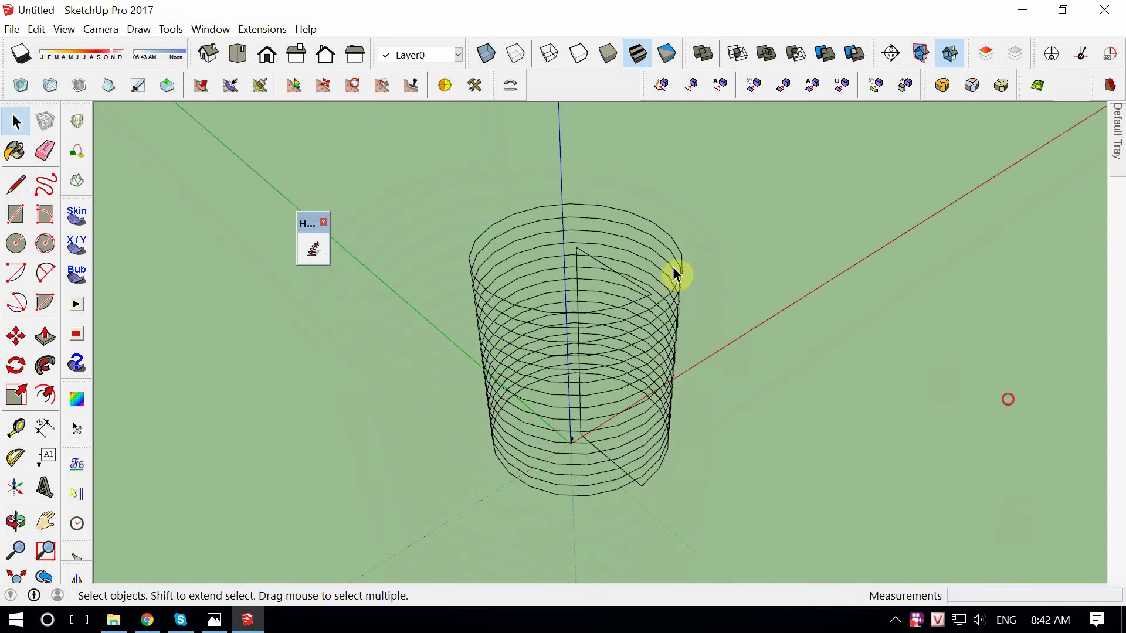
pyautogui.moveTo(672, 266); pyautogui.dragTo(624, 498)
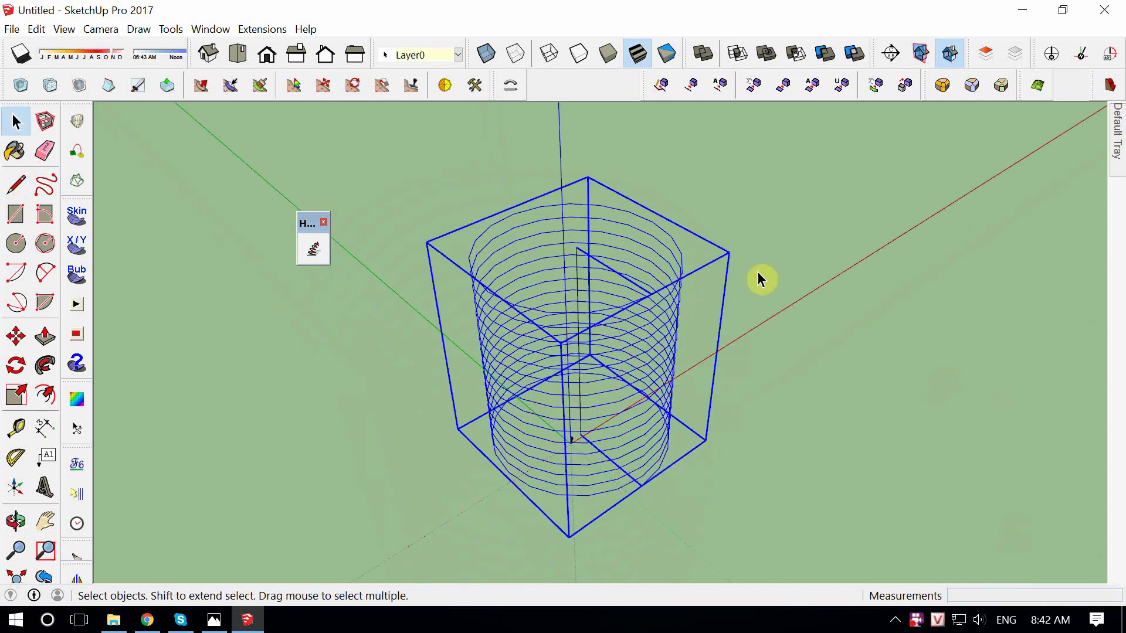
# Delete the first helix, keeping the vertical line.
pyautogui.click(325, 254)
pyautogui.press('Return')
pyautogui.click(648, 346)
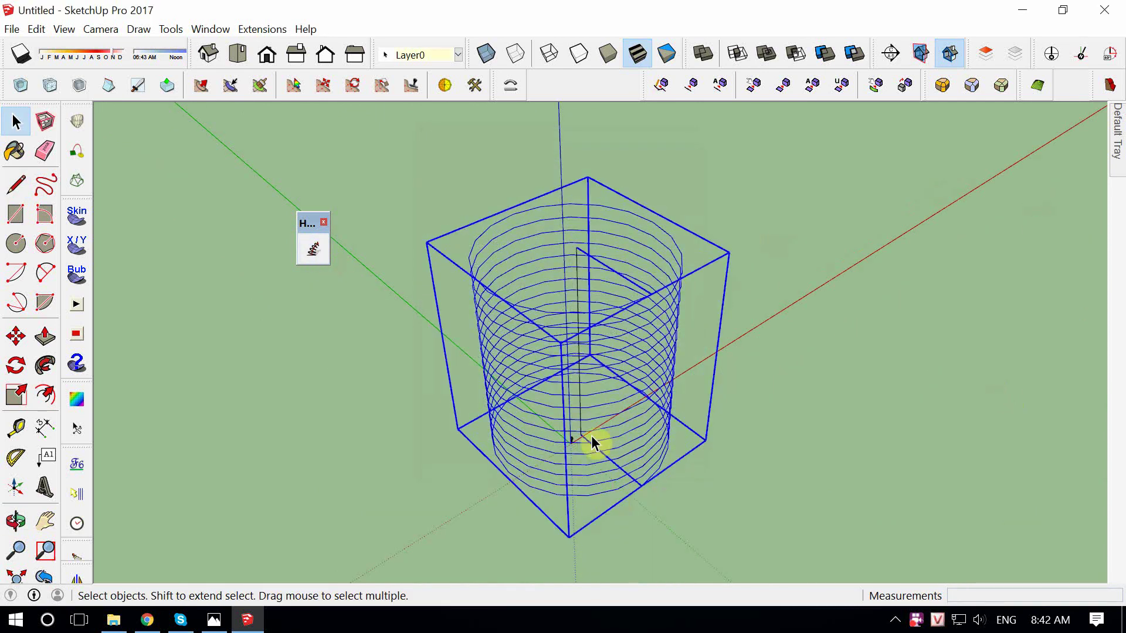
pyautogui.press('Delete')
# Reopen the helix settings to check its 20000 radii, then bring the pier photo back.
pyautogui.click(313, 249)
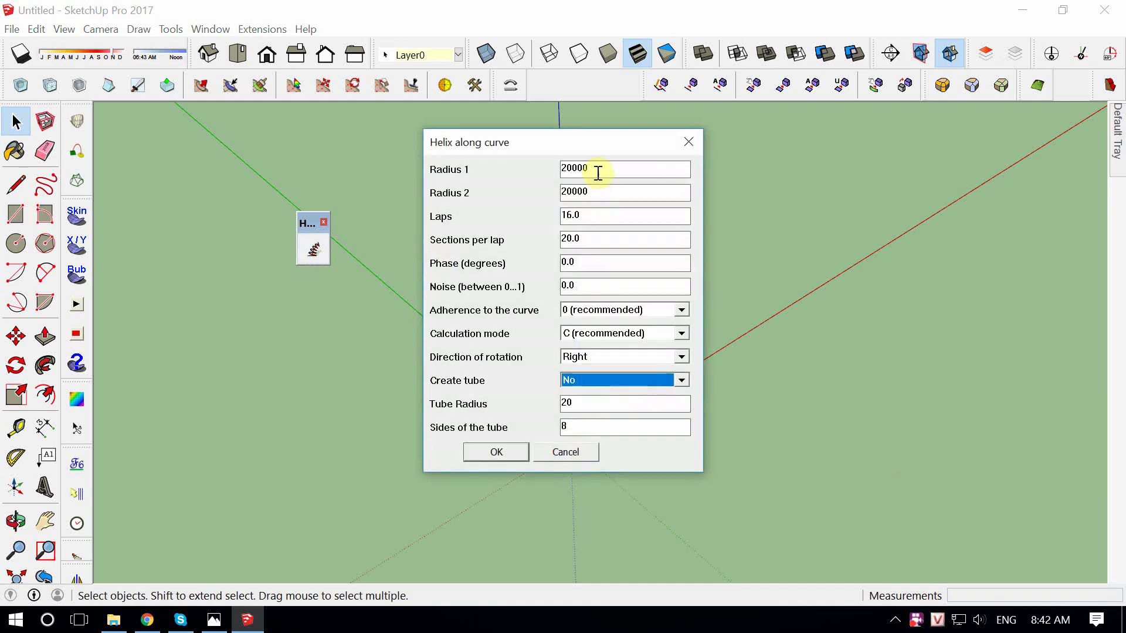
pyautogui.doubleClick(598, 170)
pyautogui.doubleClick(577, 190)
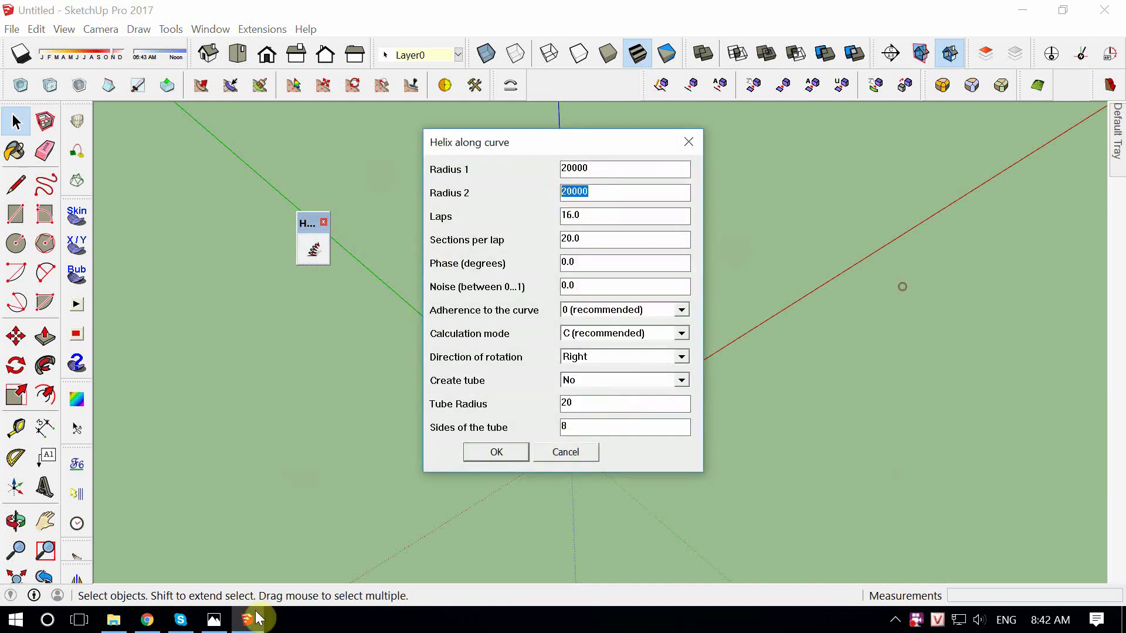
pyautogui.click(221, 625)
pyautogui.scroll(1, 475, 263)
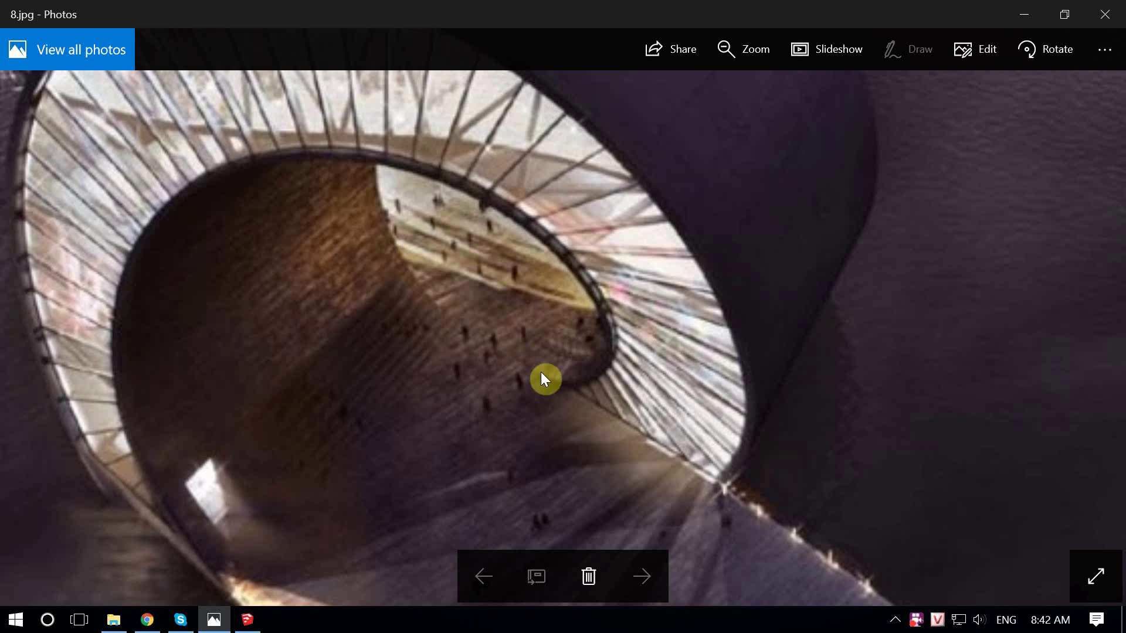
# Pan around the 8.jpg ring render and recheck the helix's 20000 radii settings.
pyautogui.moveTo(465, 389); pyautogui.dragTo(495, 293)
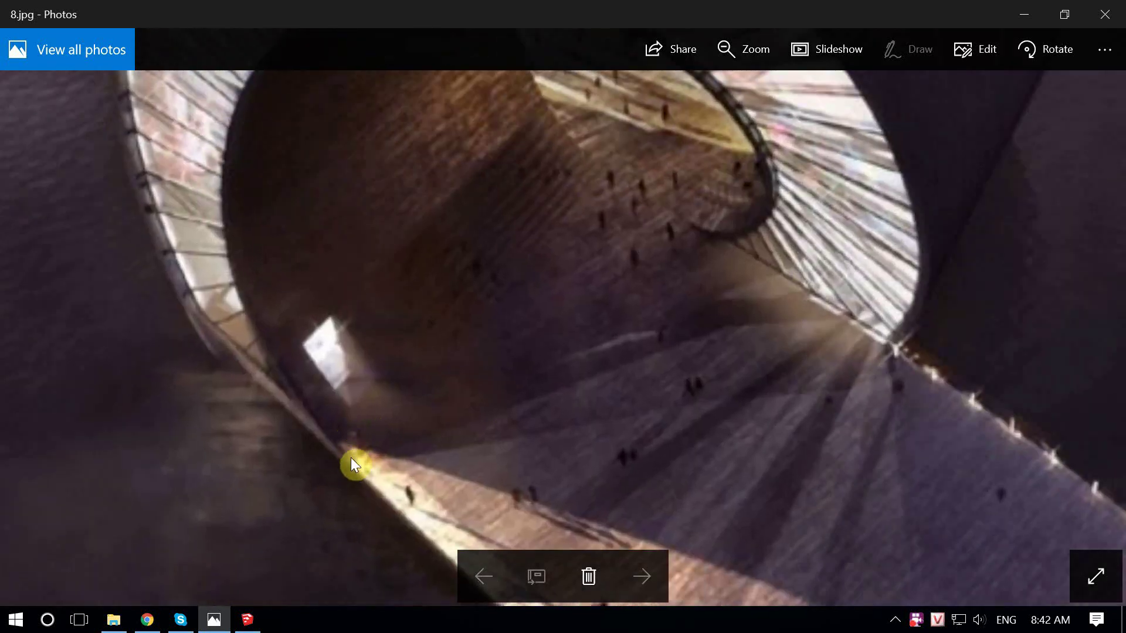
pyautogui.click(1015, 14)
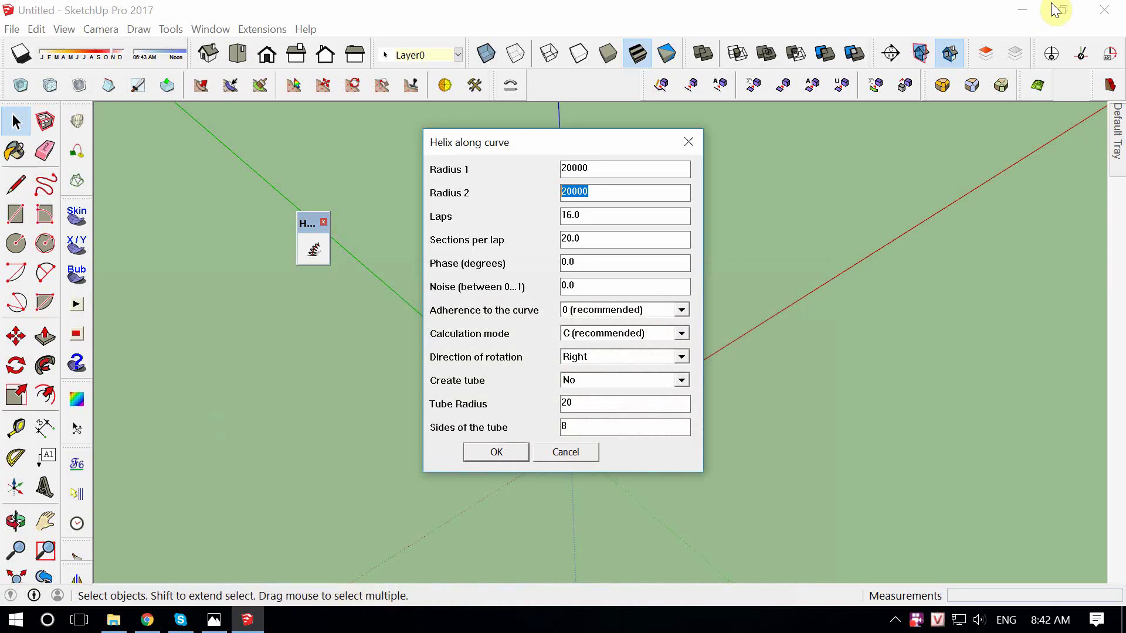
pyautogui.doubleClick(591, 167)
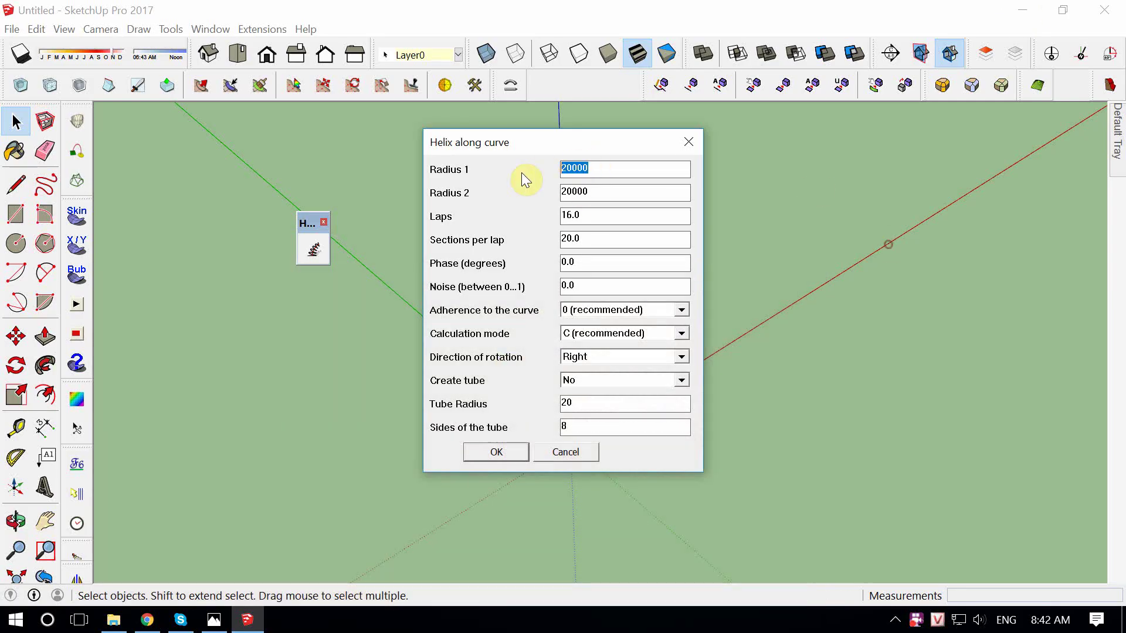
pyautogui.doubleClick(593, 192)
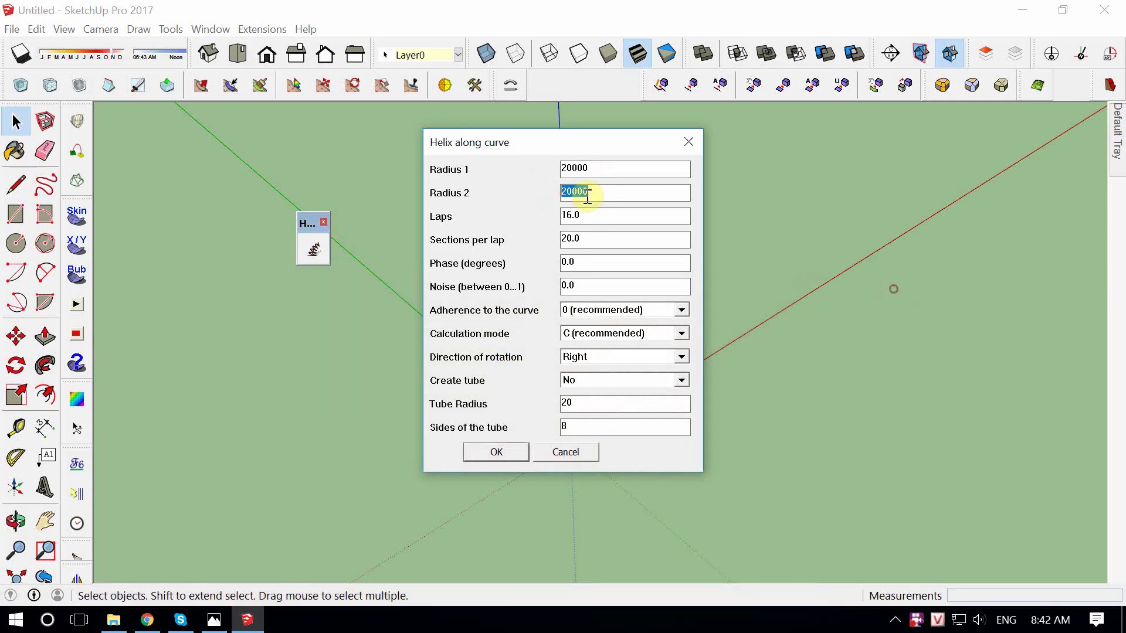
pyautogui.click(214, 620)
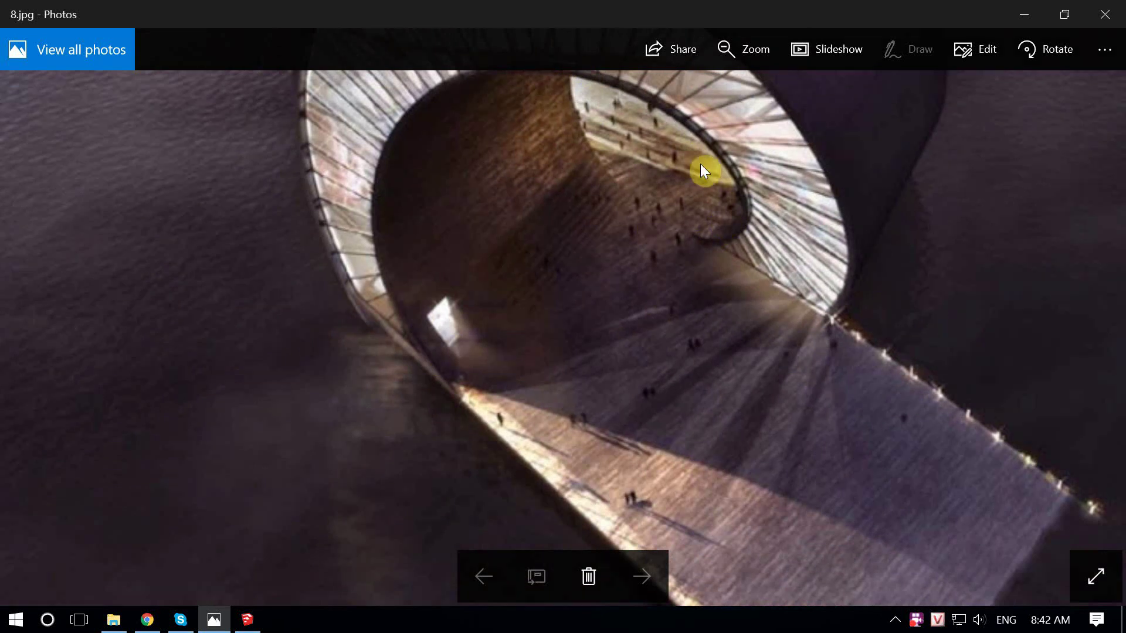
pyautogui.moveTo(382, 147); pyautogui.dragTo(316, 277)
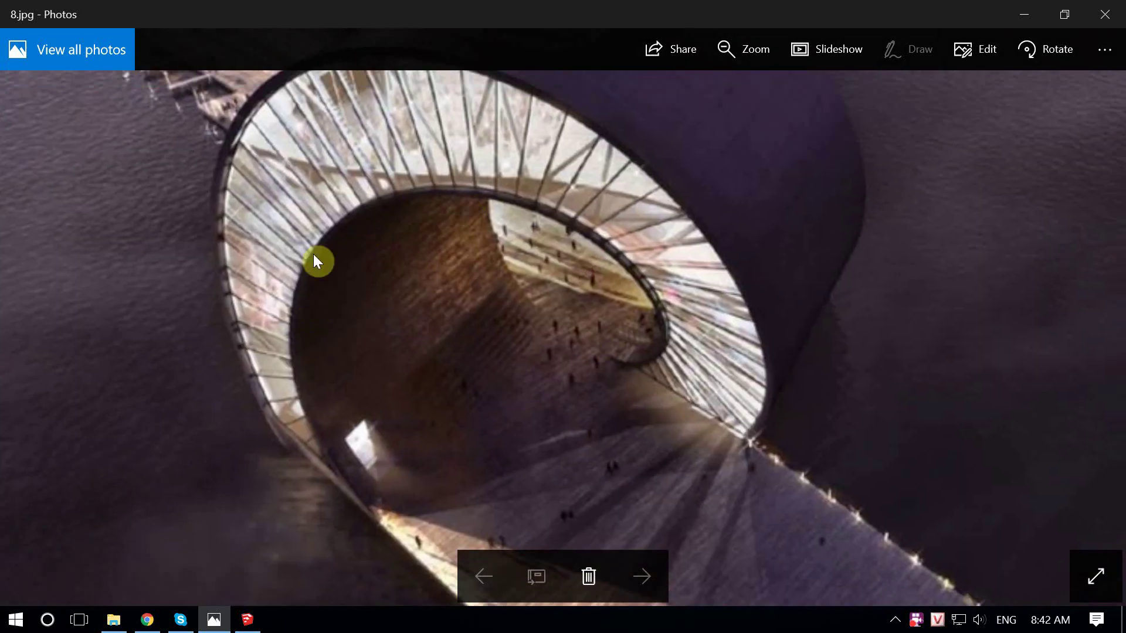
pyautogui.click(1025, 16)
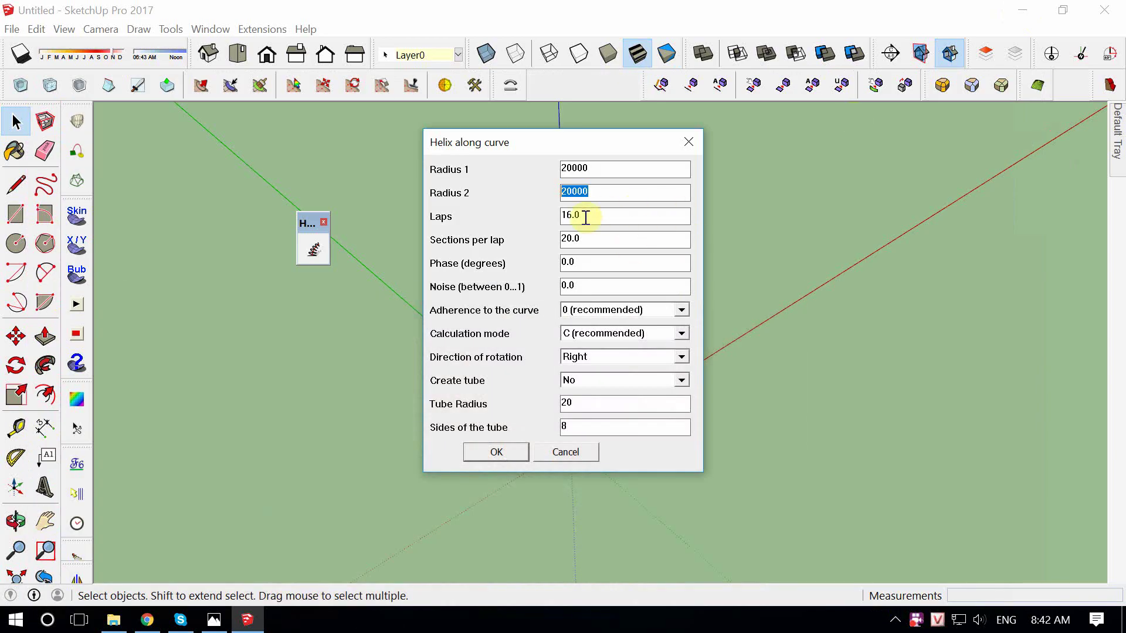
# Set Laps to 1 to create a one-lap 20000-radius helix, then inspect and select it.
pyautogui.press('Tab')
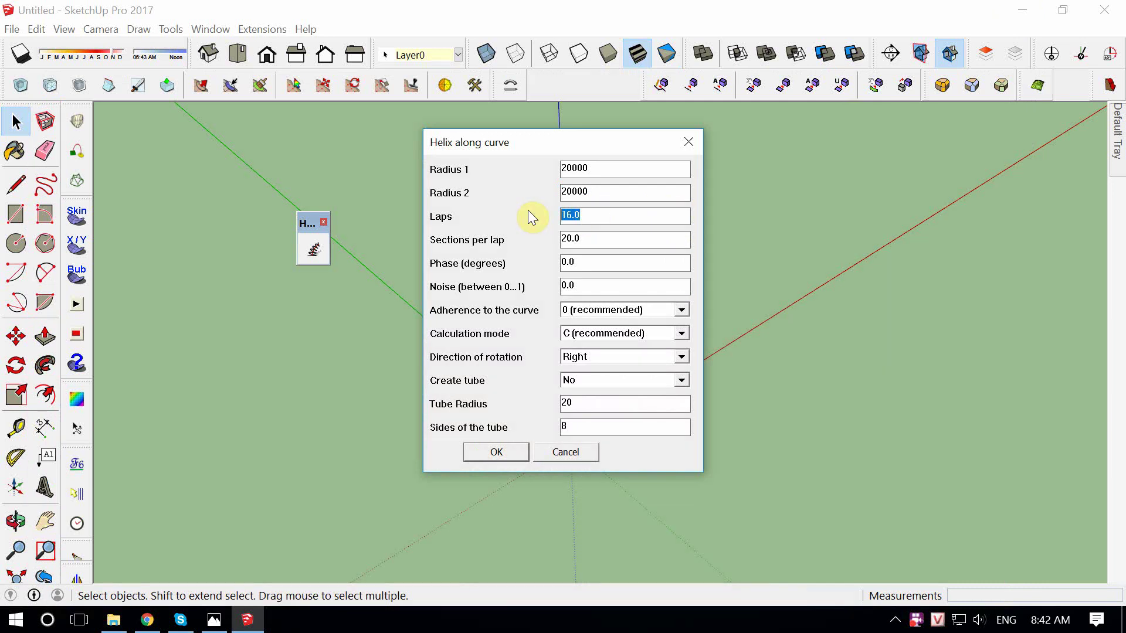
pyautogui.write('1')
pyautogui.click(497, 450)
pyautogui.moveTo(493, 449)
pyautogui.mouseDown(button='middle')
pyautogui.moveTo(373, 490)
pyautogui.moveTo(250, 405)
pyautogui.moveTo(508, 372)
pyautogui.moveTo(555, 251)
pyautogui.mouseUp(button='middle')
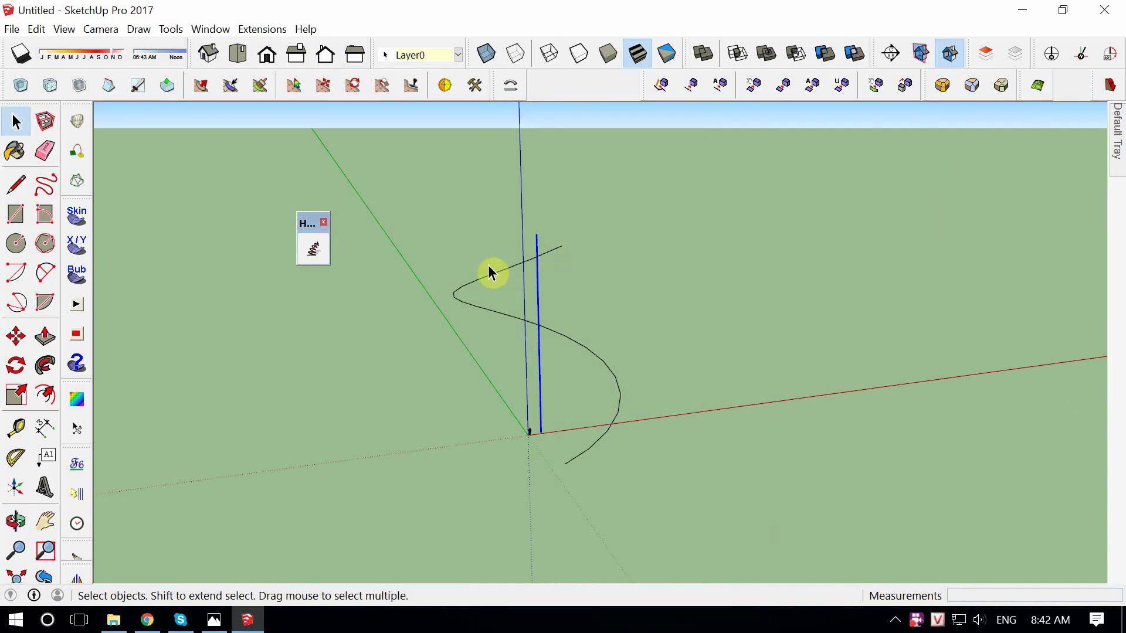
pyautogui.moveTo(550, 459)
pyautogui.mouseDown(button='middle')
pyautogui.moveTo(536, 540)
pyautogui.moveTo(592, 461)
pyautogui.mouseUp(button='middle')
pyautogui.scroll(3, 590, 454)
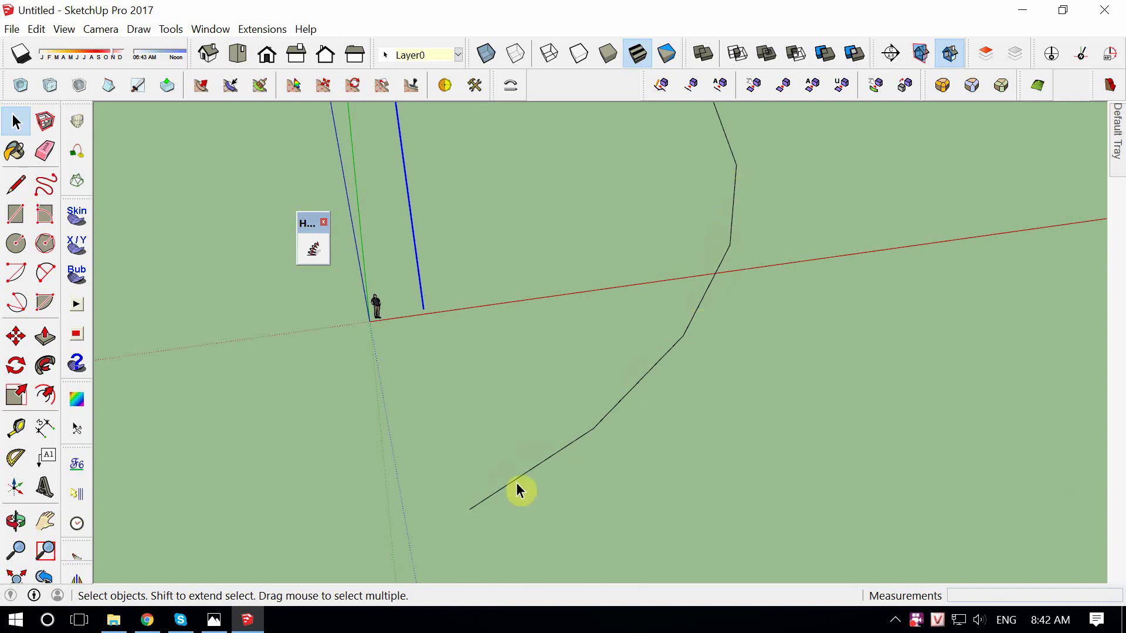
pyautogui.moveTo(616, 419)
pyautogui.mouseDown(button='middle')
pyautogui.moveTo(578, 443)
pyautogui.moveTo(950, 572)
pyautogui.moveTo(681, 314)
pyautogui.moveTo(678, 375)
pyautogui.mouseUp(button='middle')
pyautogui.moveTo(677, 375); pyautogui.dragTo(681, 243)
pyautogui.press('space')
pyautogui.click(681, 244)
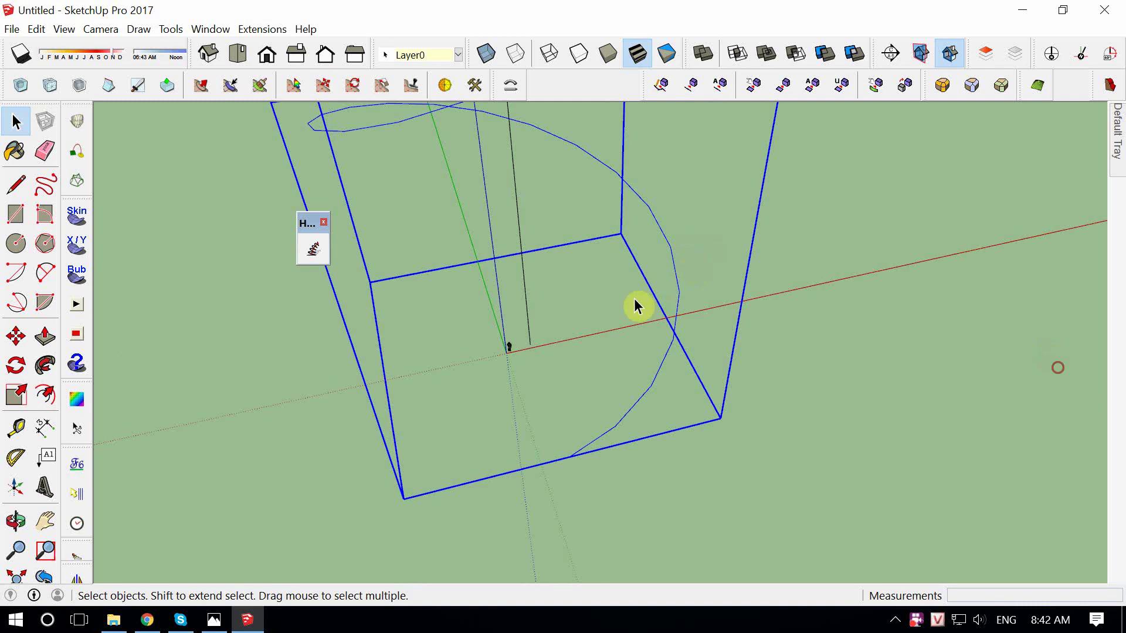
# Study the 8.jpg pier reference again, then zoom around the model.
pyautogui.click(214, 620)
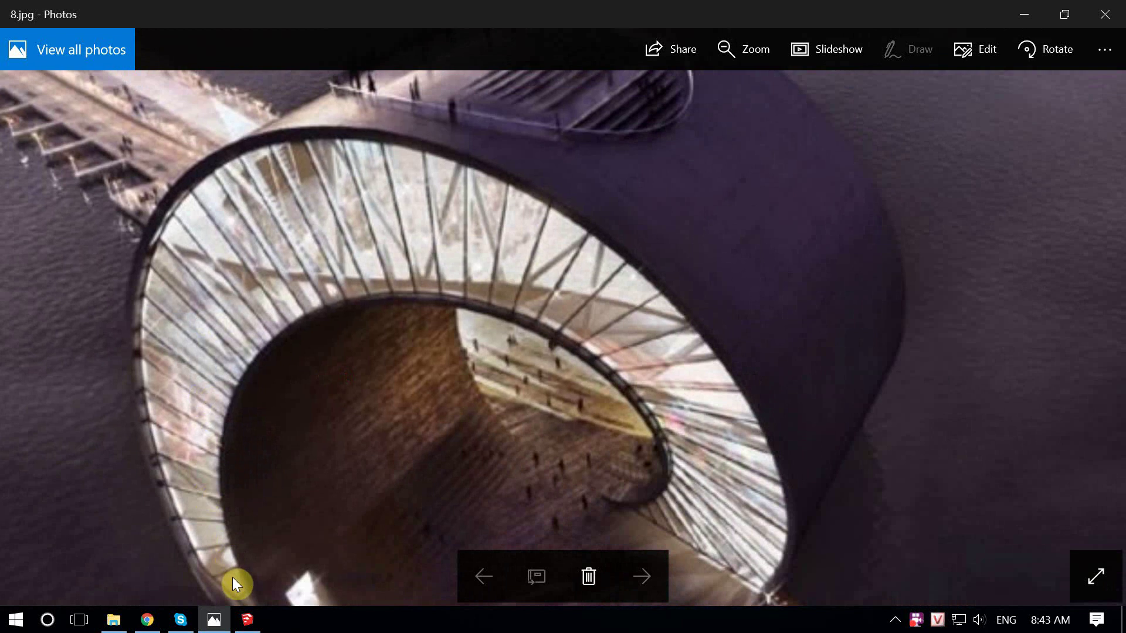
pyautogui.click(1024, 14)
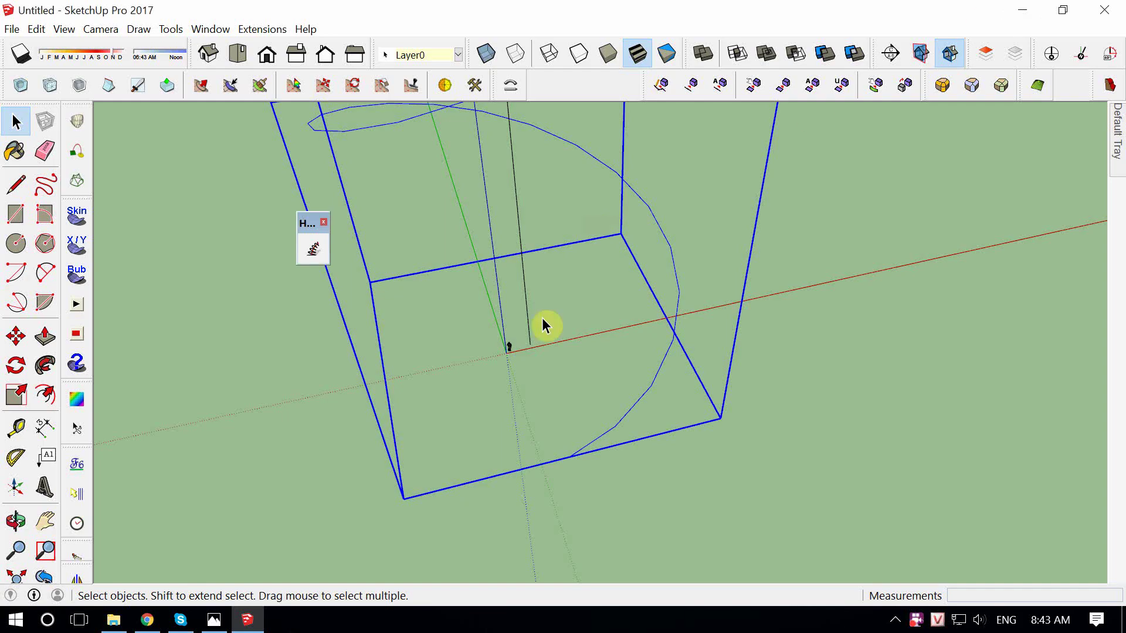
pyautogui.scroll(-3, 545, 326)
pyautogui.scroll(5, 604, 403)
pyautogui.scroll(-2, 604, 402)
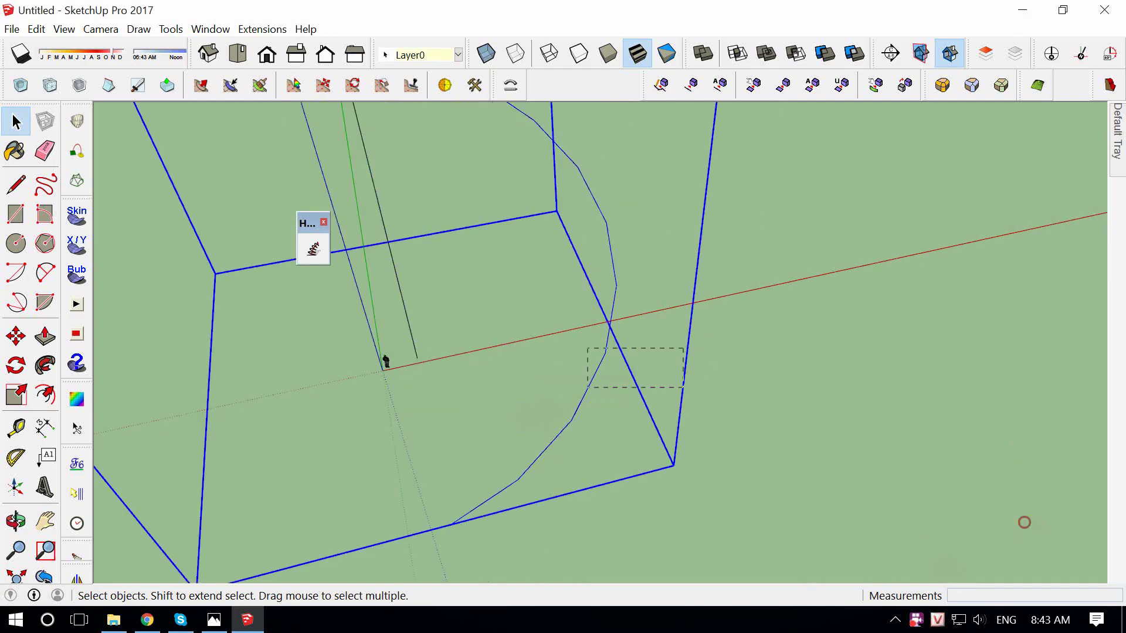
pyautogui.scroll(-2, 490, 339)
pyautogui.scroll(5, 490, 339)
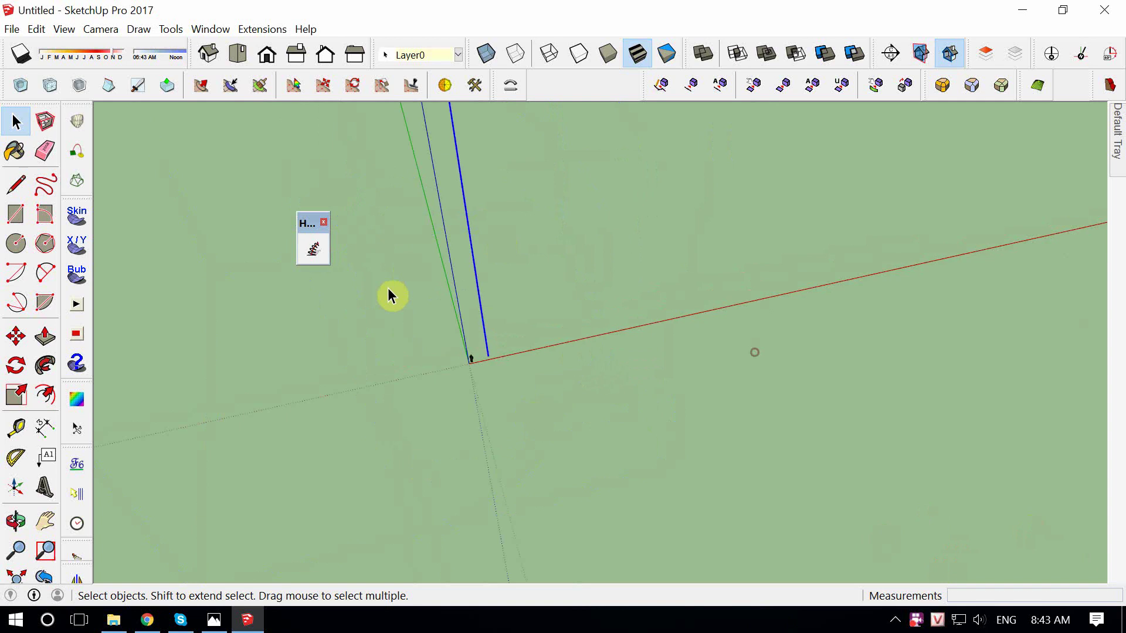
# Create a new one-lap helix with 40 sections per lap.
pyautogui.click(312, 244)
pyautogui.moveTo(598, 237); pyautogui.dragTo(498, 241)
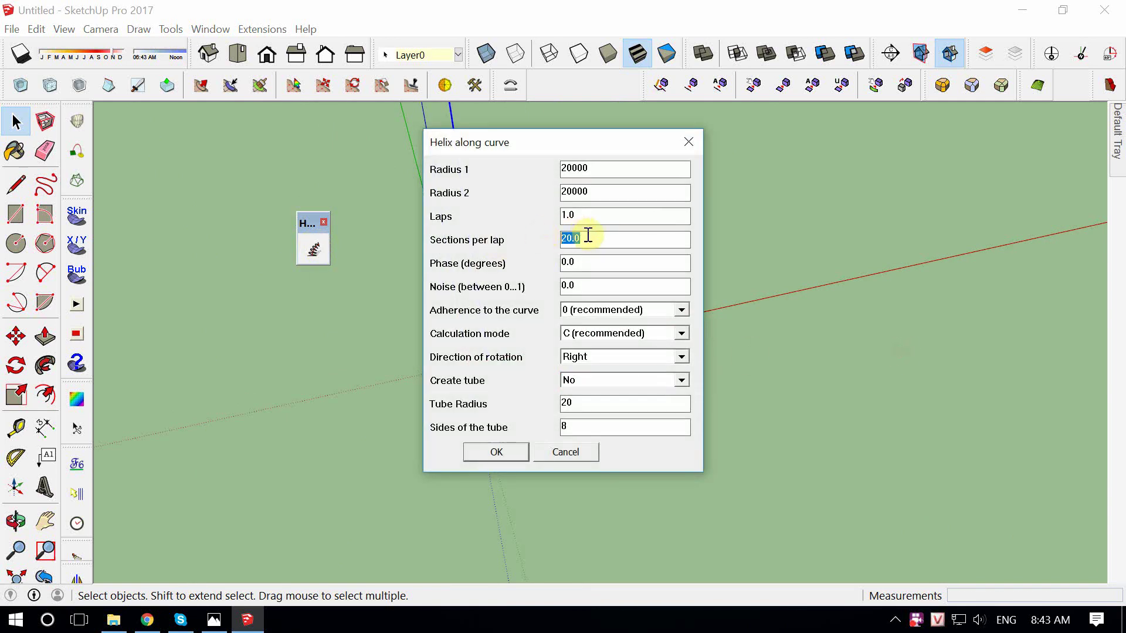
pyautogui.moveTo(536, 145); pyautogui.dragTo(767, 147)
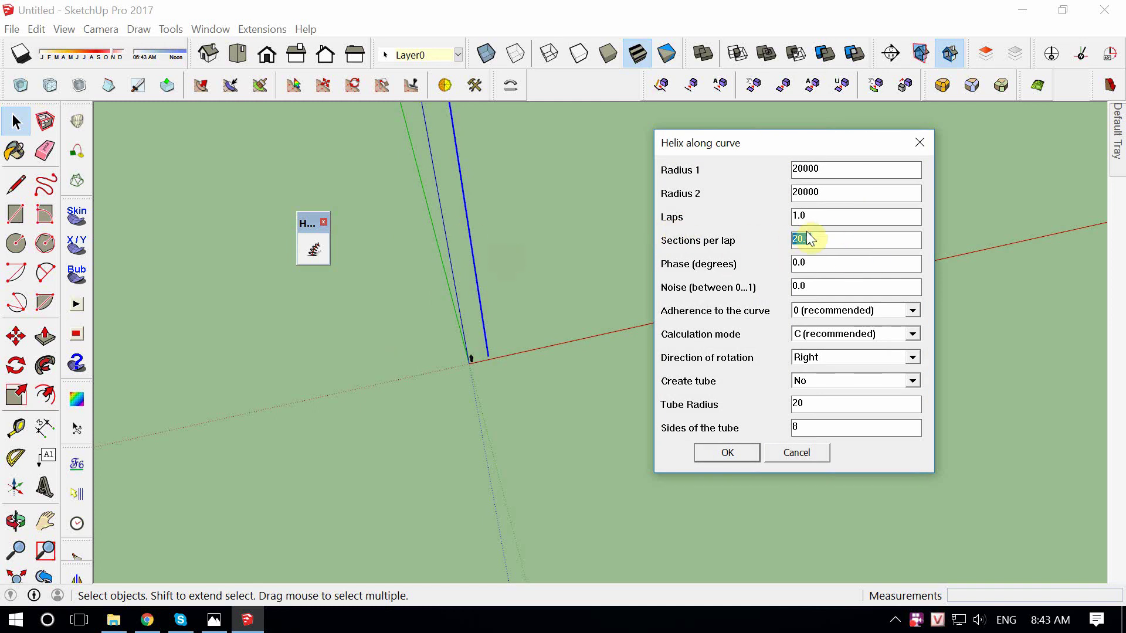
pyautogui.write('40')
pyautogui.click(726, 454)
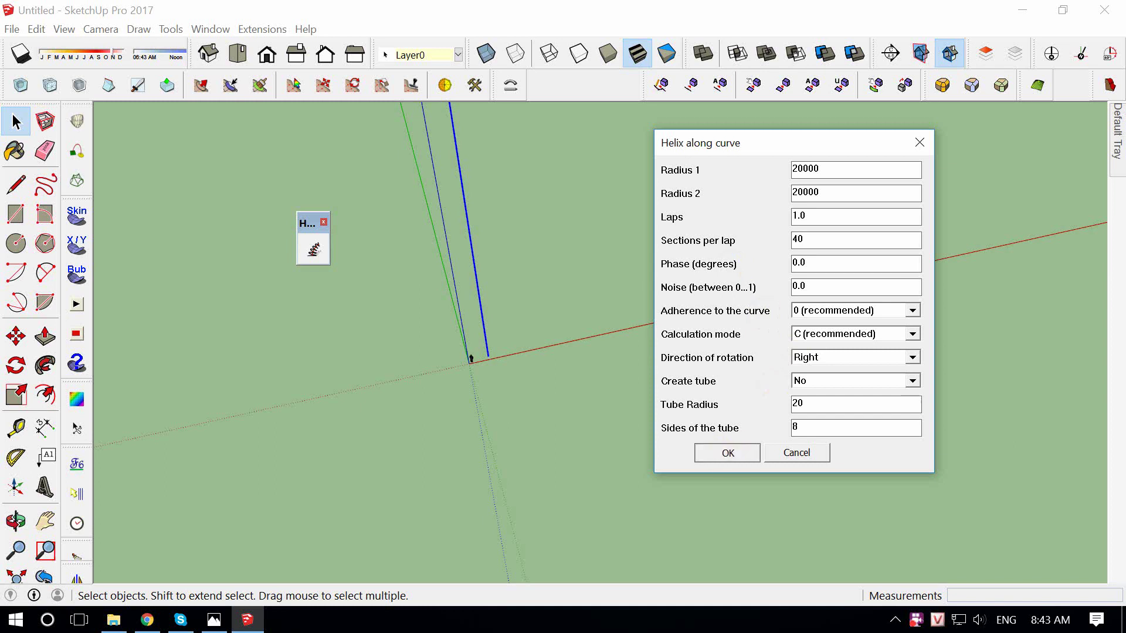
# Move the new helix and its axis line to the right.
pyautogui.moveTo(586, 314); pyautogui.dragTo(872, 403, button='middle')
pyautogui.click(511, 454)
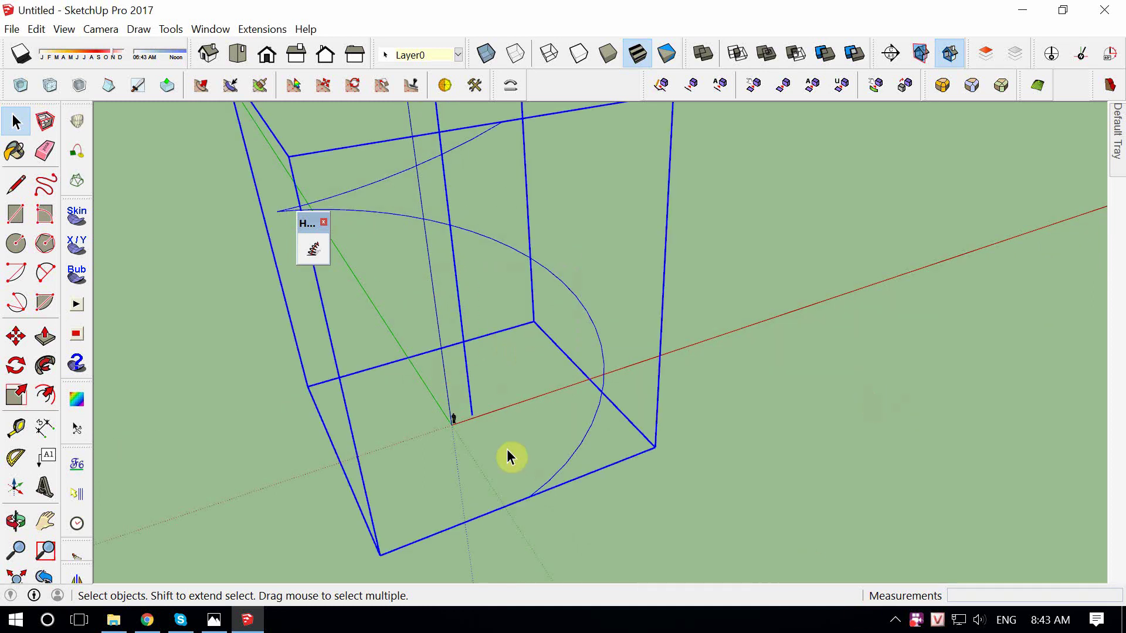
pyautogui.press('m')
pyautogui.moveTo(563, 423)
pyautogui.mouseDown()
pyautogui.moveTo(829, 312)
pyautogui.moveTo(679, 324)
pyautogui.mouseUp()
pyautogui.press('o')
pyautogui.press('space')
# Zoom into the ring's interior ribs on 8.jpg and back out, then return to SketchUp.
pyautogui.click(214, 620)
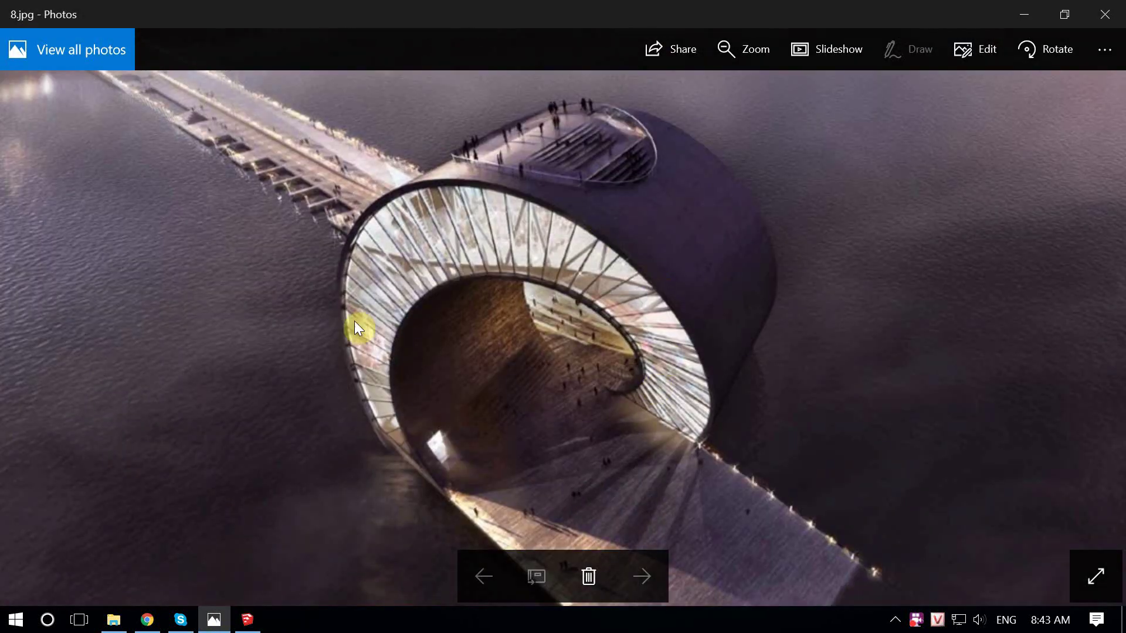
pyautogui.scroll(1, 472, 238)
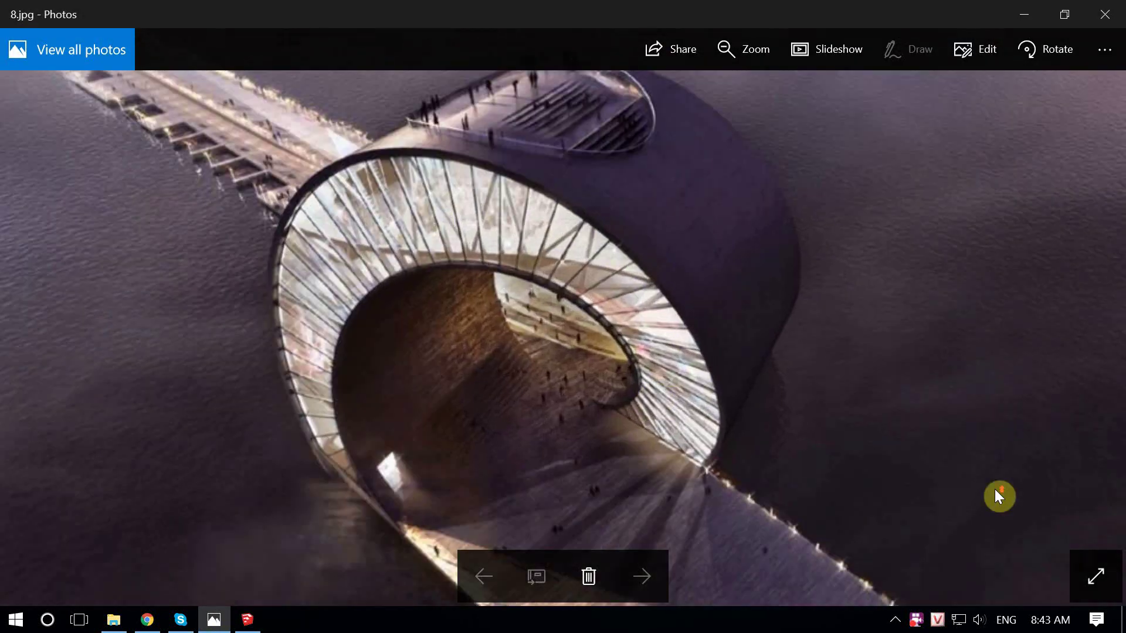
pyautogui.scroll(2, 573, 304)
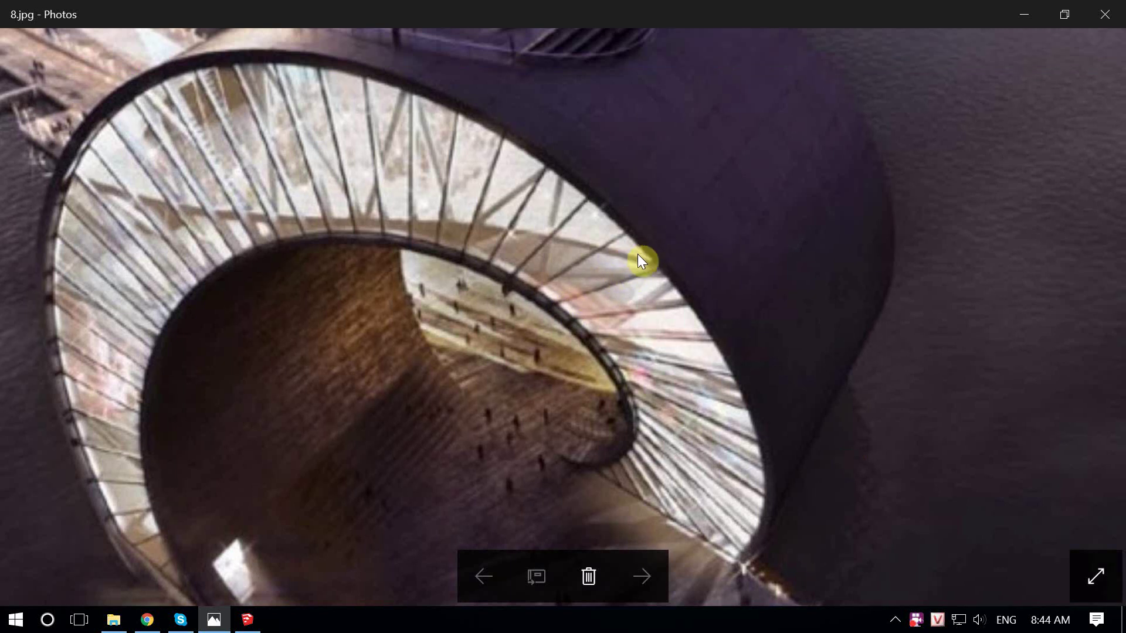
pyautogui.scroll(-3, 565, 319)
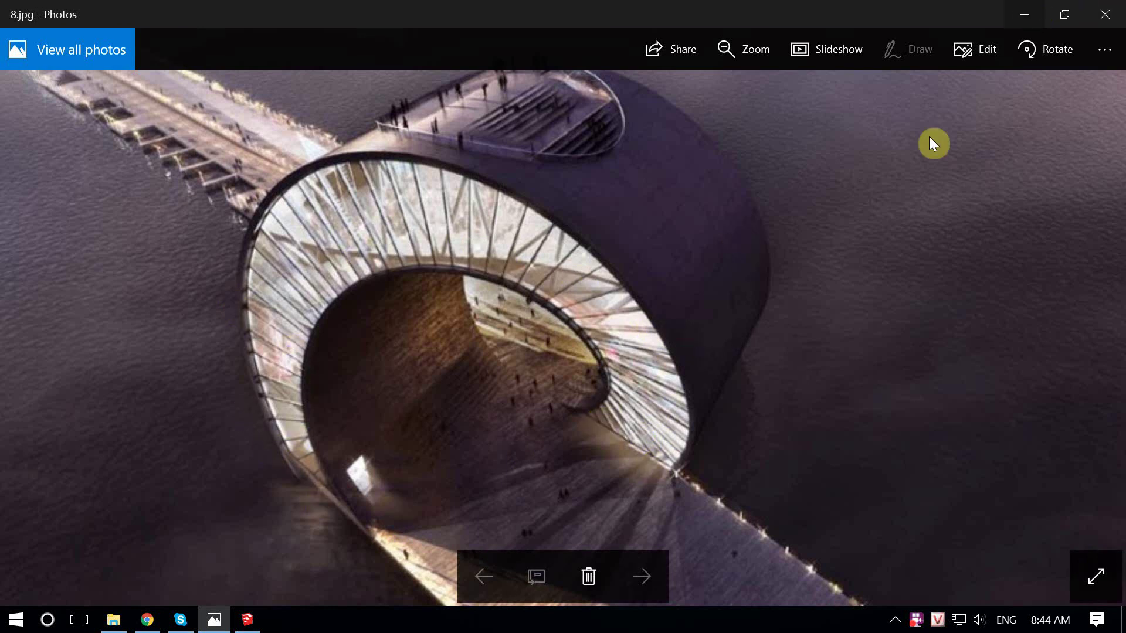
pyautogui.hotkey('alt', 'Tab')
# Draw a 20000 by 20000 square and push/pull it up 5000 into a box.
pyautogui.scroll(3, 654, 440)
pyautogui.press('r')
pyautogui.click(527, 454)
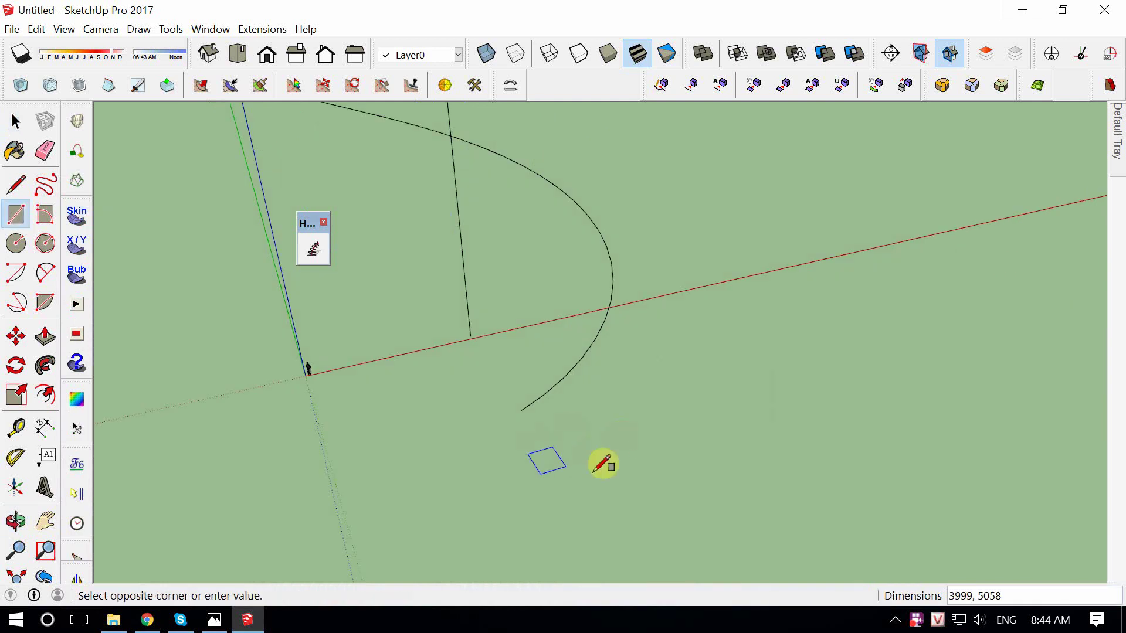
pyautogui.write('20000,20000')
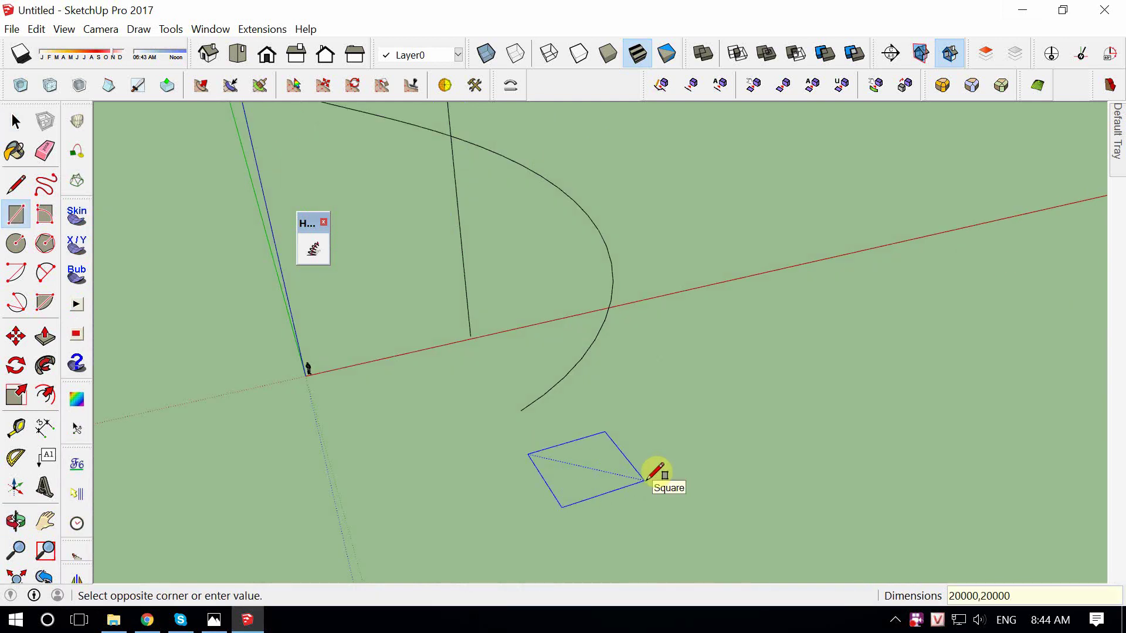
pyautogui.press('Return')
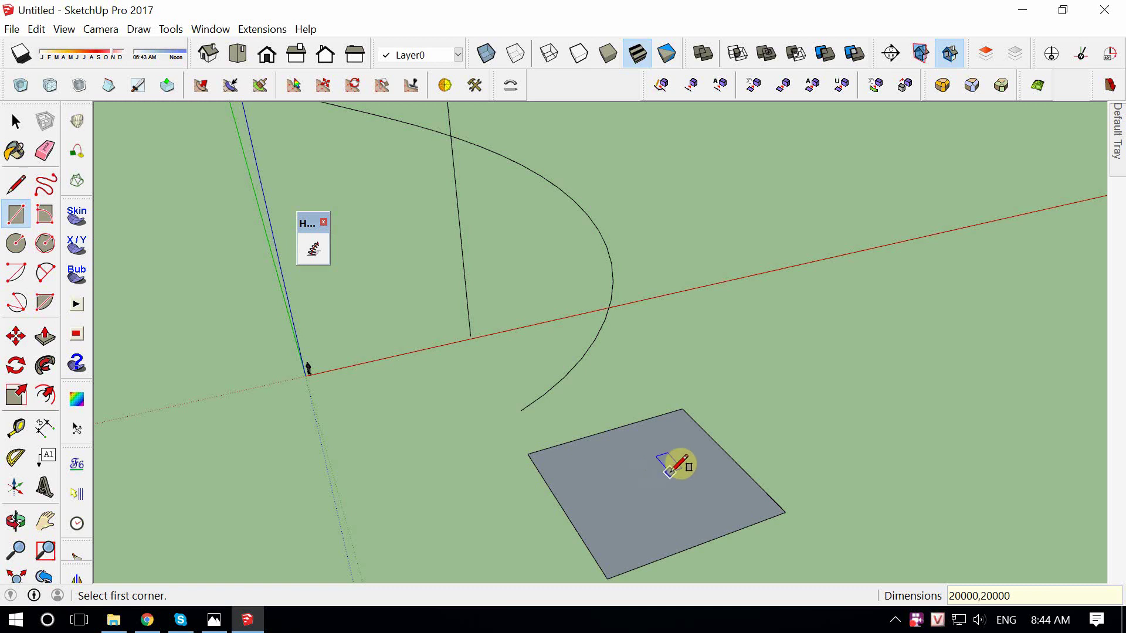
pyautogui.press('p')
pyautogui.moveTo(636, 475); pyautogui.dragTo(634, 412)
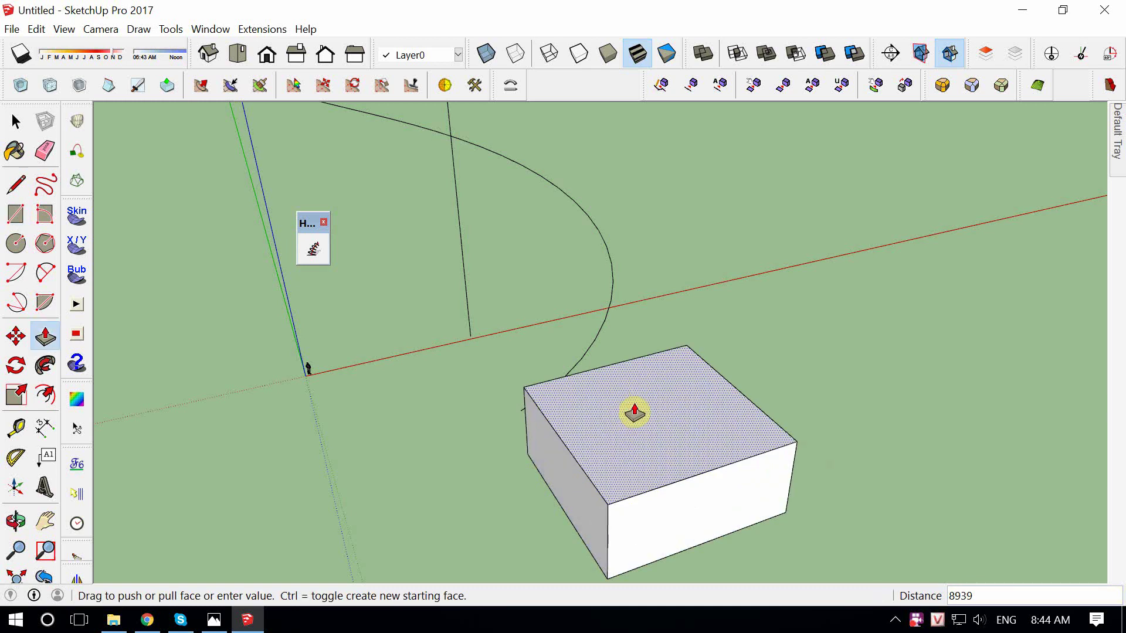
pyautogui.write('500')
pyautogui.press('Return')
pyautogui.press('space')
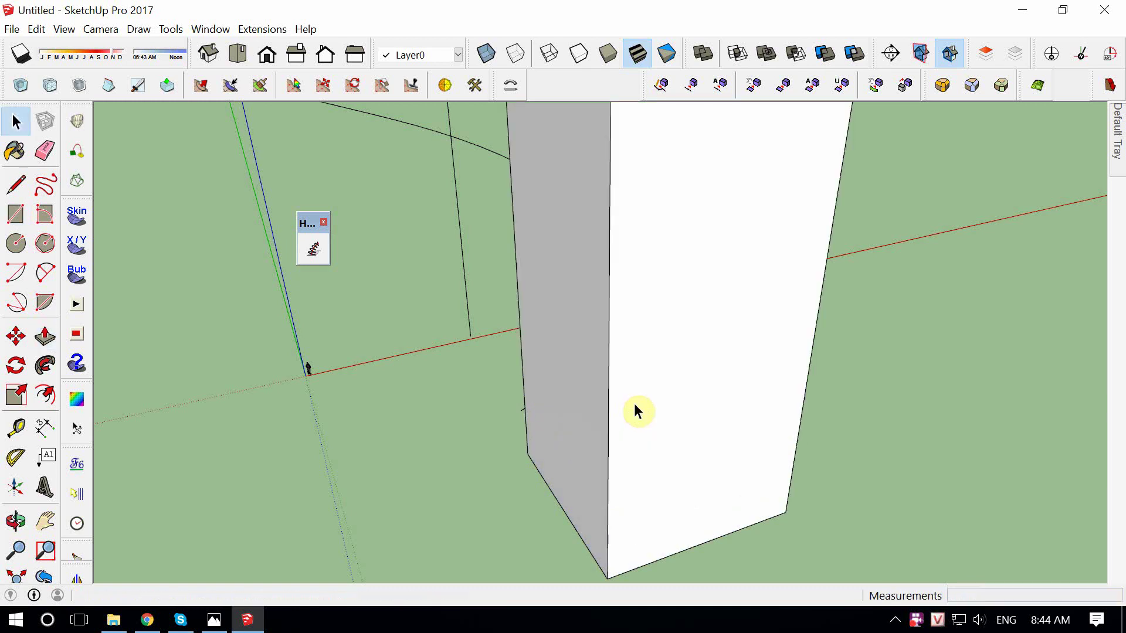
# Widen the box by pushing one side face outward.
pyautogui.scroll(-3, 635, 404)
pyautogui.moveTo(618, 420); pyautogui.dragTo(404, 220, button='middle')
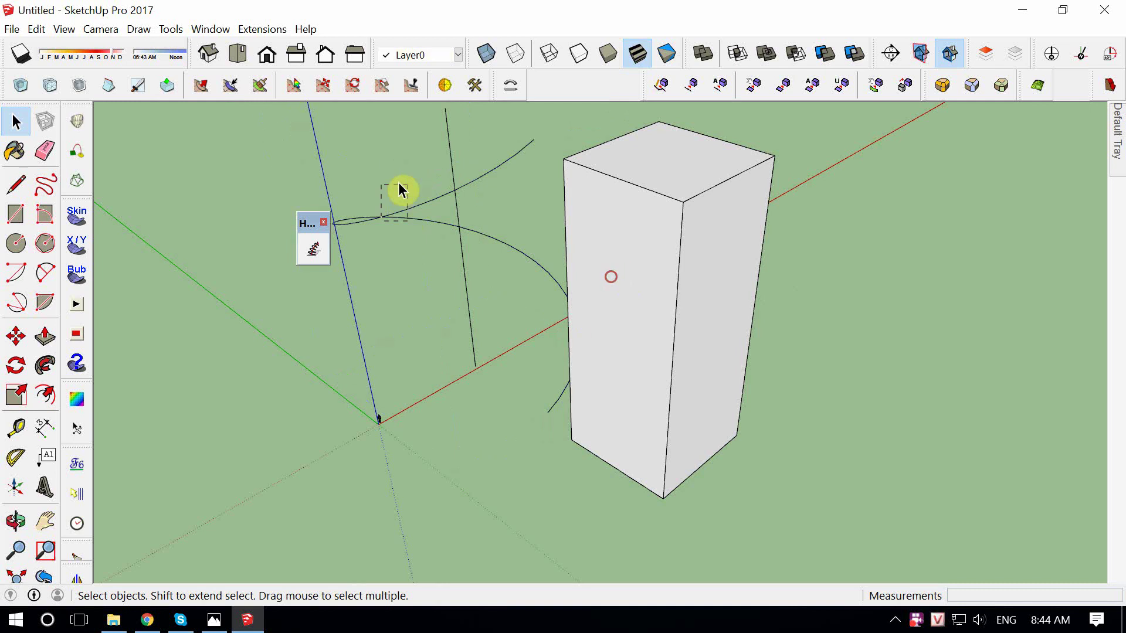
pyautogui.click(402, 211)
pyautogui.moveTo(402, 300); pyautogui.dragTo(680, 309, button='middle')
pyautogui.scroll(-3, 269, 352)
pyautogui.moveTo(269, 351)
pyautogui.mouseDown(button='middle')
pyautogui.moveTo(495, 402)
pyautogui.moveTo(604, 363)
pyautogui.moveTo(603, 409)
pyautogui.mouseUp(button='middle')
pyautogui.scroll(3, 495, 402)
pyautogui.press('p')
pyautogui.click(492, 276)
pyautogui.click(628, 370)
pyautogui.press('space')
# Move the whole box to the right, clear of the curves.
pyautogui.tripleClick(605, 427)
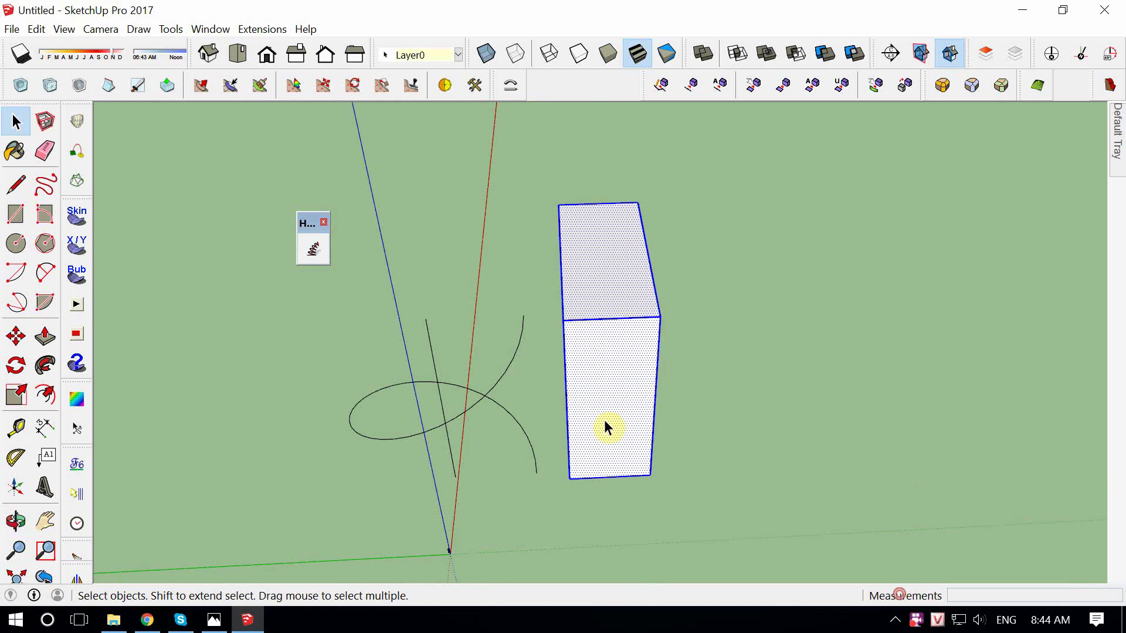
pyautogui.press('m')
pyautogui.click(606, 427)
pyautogui.moveTo(658, 465); pyautogui.dragTo(739, 469, button='middle')
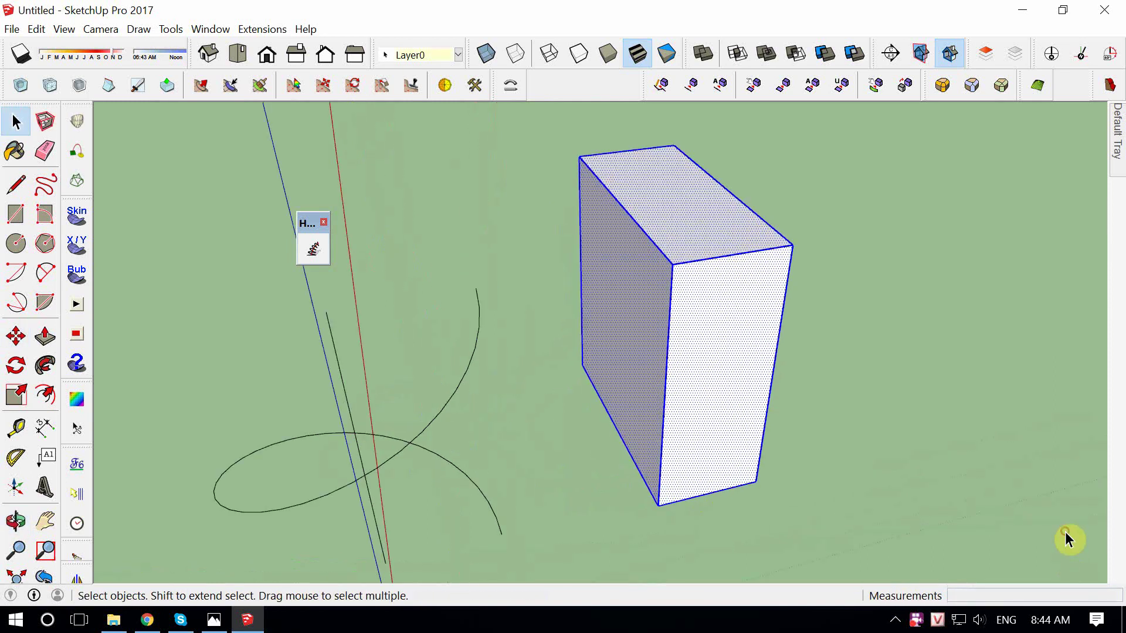
# Make the box a component.
pyautogui.rightClick(700, 264)
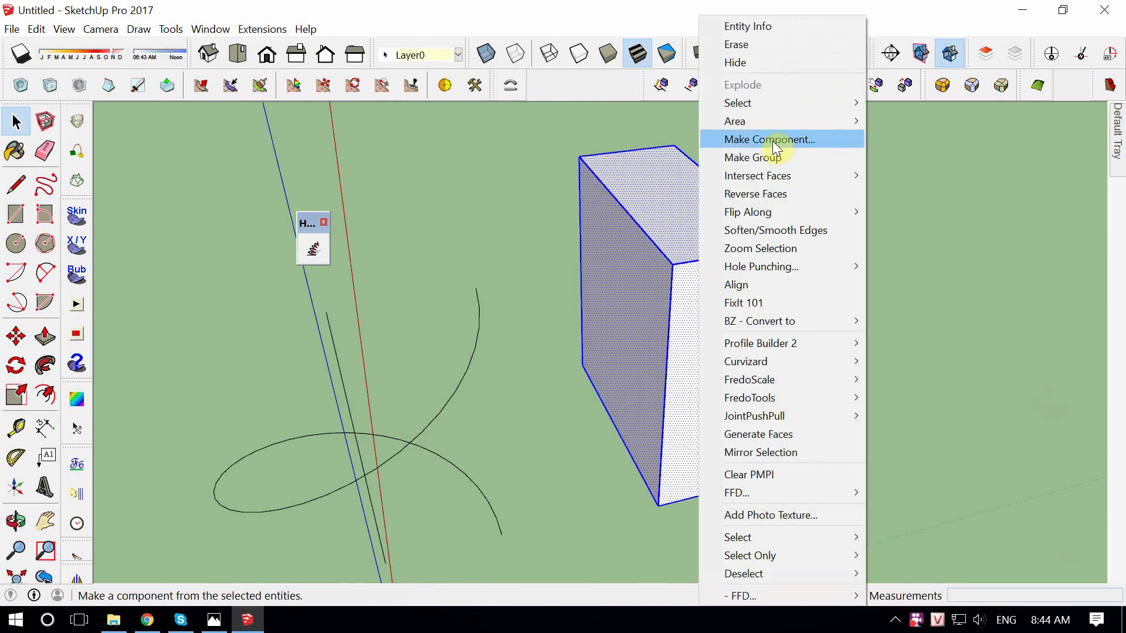
pyautogui.click(973, 352)
pyautogui.press('g')
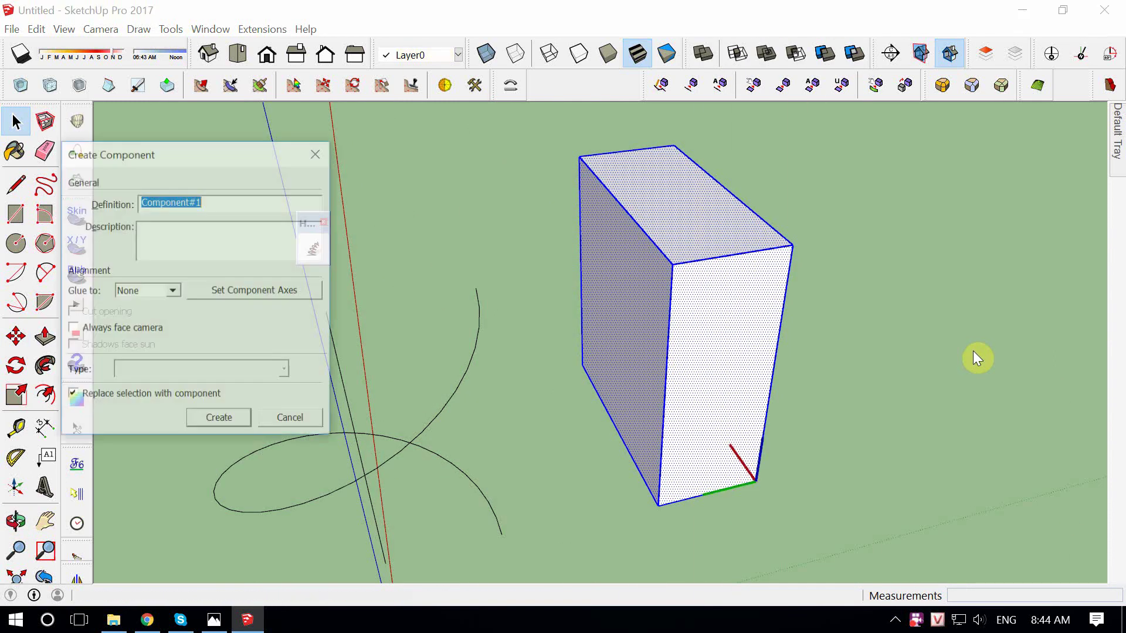
pyautogui.click(219, 419)
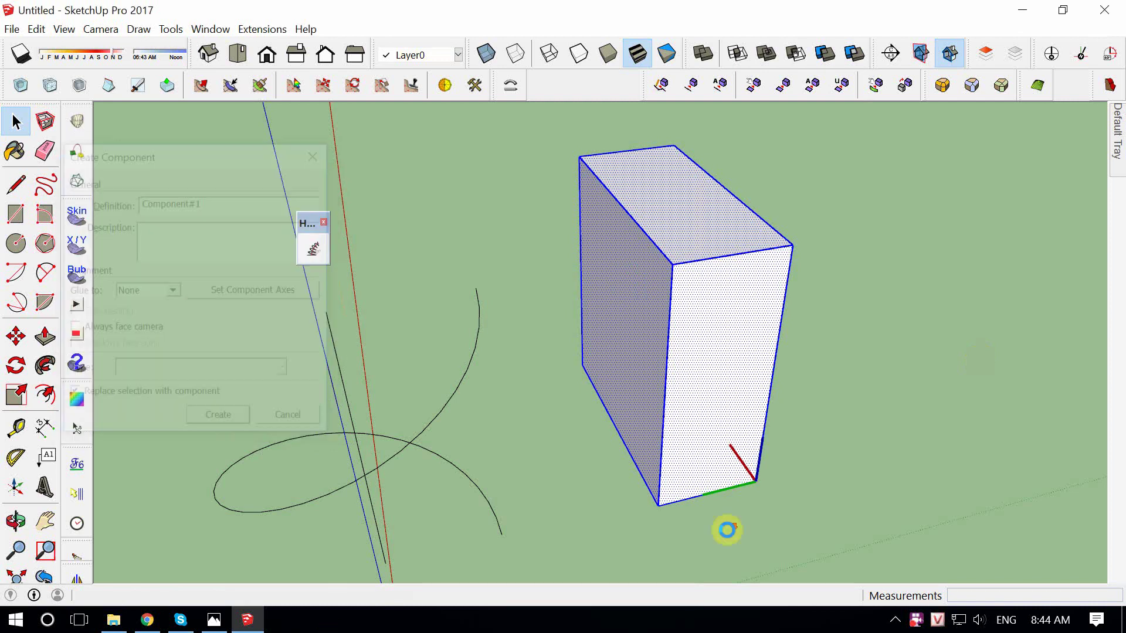
pyautogui.moveTo(726, 528); pyautogui.dragTo(577, 372, button='middle')
pyautogui.moveTo(588, 399); pyautogui.dragTo(577, 366, button='middle')
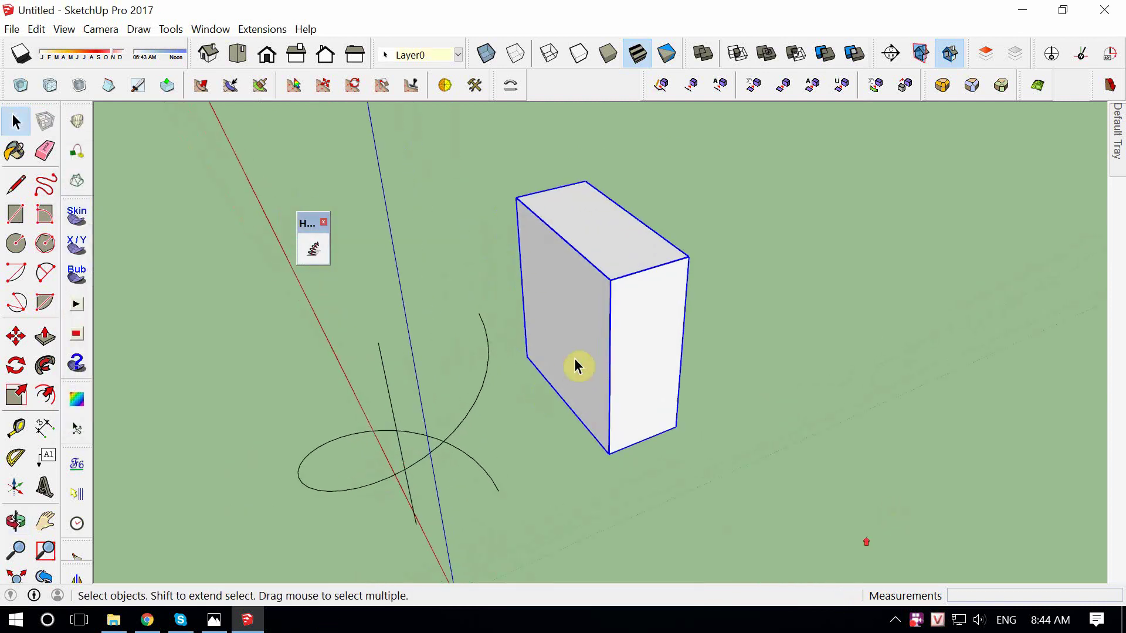
# Explode the helix curve group into loose geometry.
pyautogui.click(504, 362)
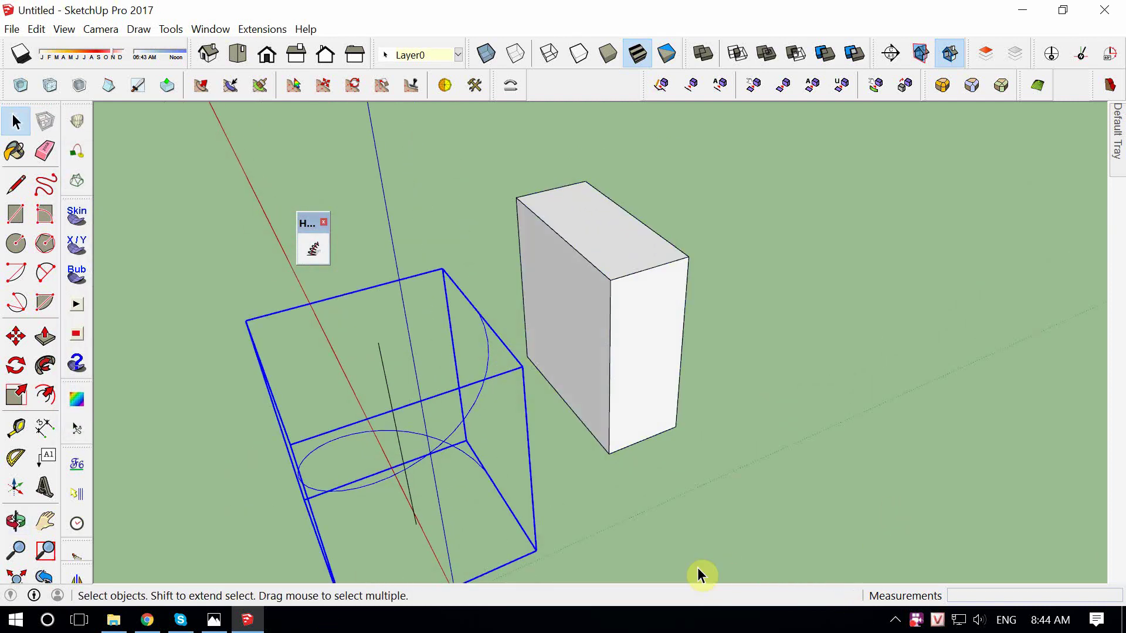
pyautogui.moveTo(698, 568)
pyautogui.mouseDown(button='middle')
pyautogui.moveTo(526, 377)
pyautogui.moveTo(446, 360)
pyautogui.mouseUp(button='middle')
pyautogui.click(451, 350)
pyautogui.scroll(2, 450, 351)
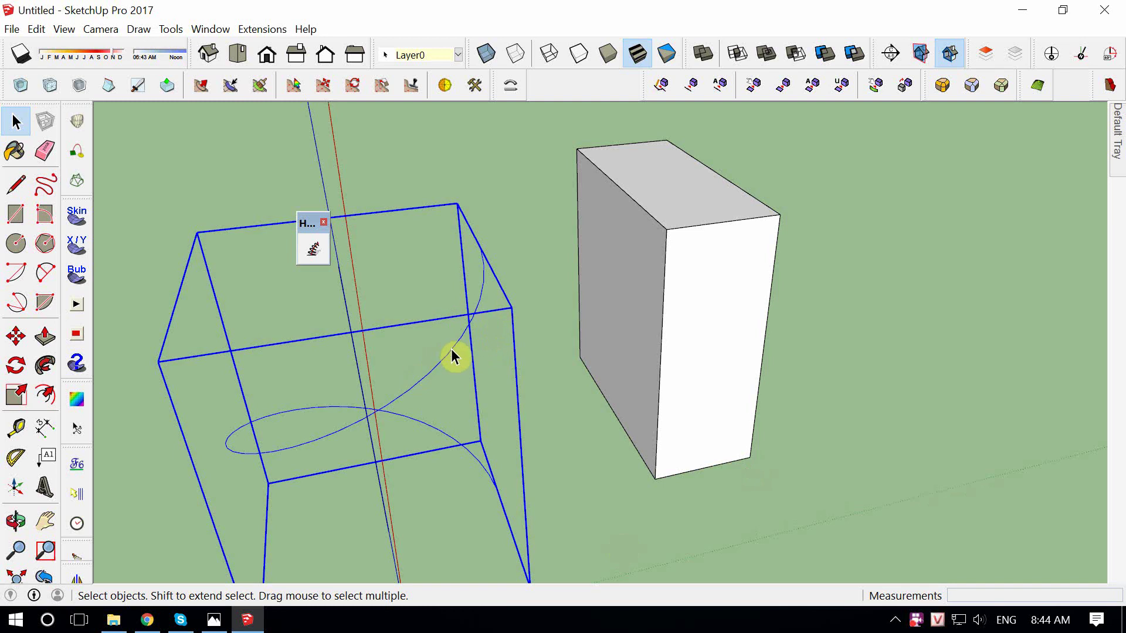
pyautogui.rightClick(455, 355)
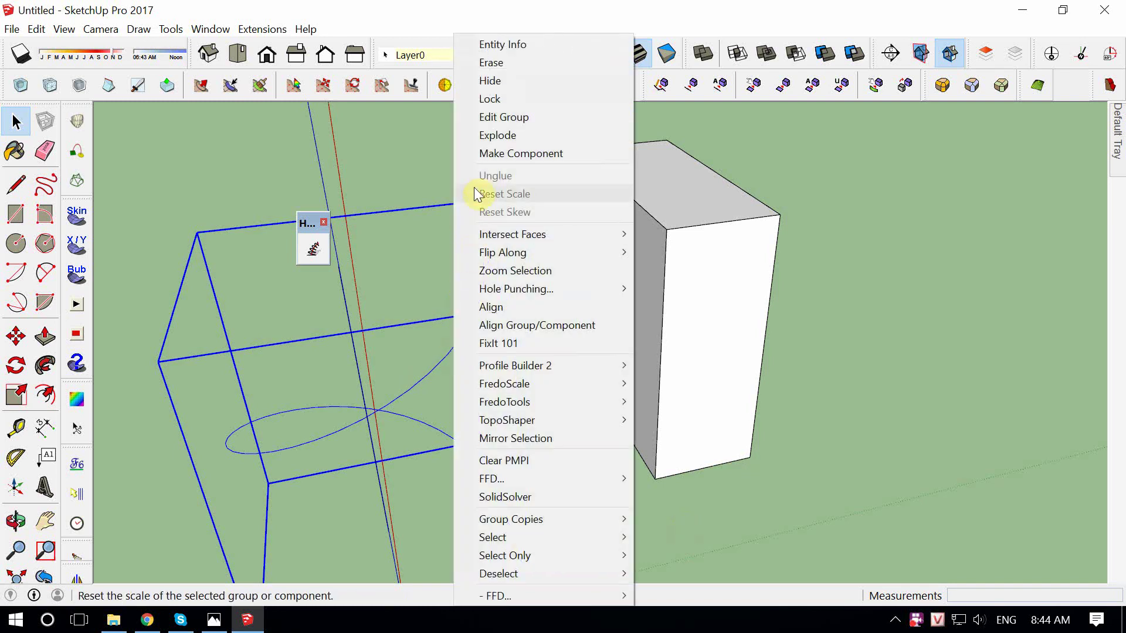
pyautogui.click(502, 137)
pyautogui.moveTo(500, 319); pyautogui.dragTo(422, 375)
pyautogui.moveTo(463, 416)
pyautogui.mouseDown(button='middle')
pyautogui.moveTo(623, 342)
pyautogui.moveTo(689, 585)
pyautogui.moveTo(604, 314)
pyautogui.moveTo(603, 273)
pyautogui.mouseUp(button='middle')
pyautogui.click(585, 299)
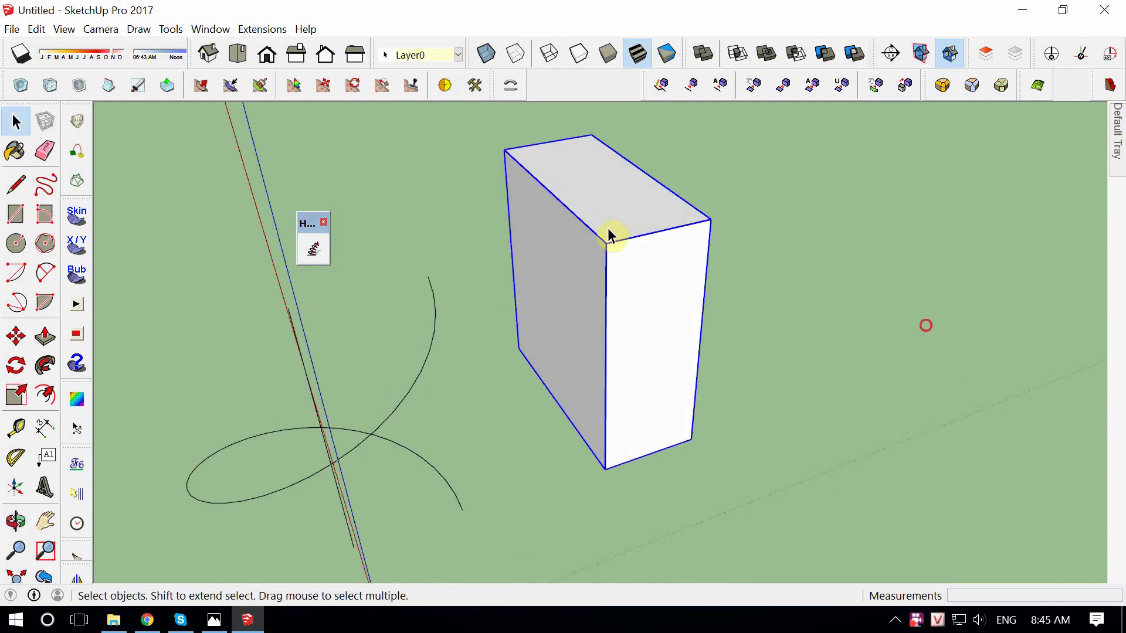
# Draw a line along the box's bottom edge, from its lower-left corner to the bottom corner.
pyautogui.click(633, 516)
pyautogui.moveTo(634, 516); pyautogui.dragTo(545, 459, button='middle')
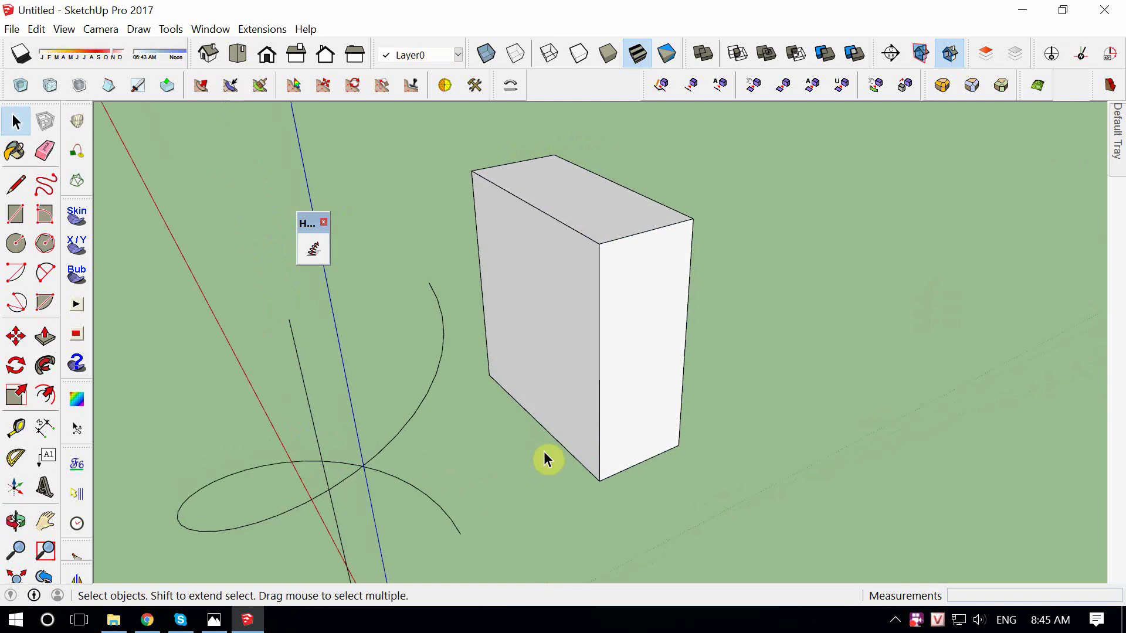
pyautogui.scroll(3, 504, 375)
pyautogui.press('l')
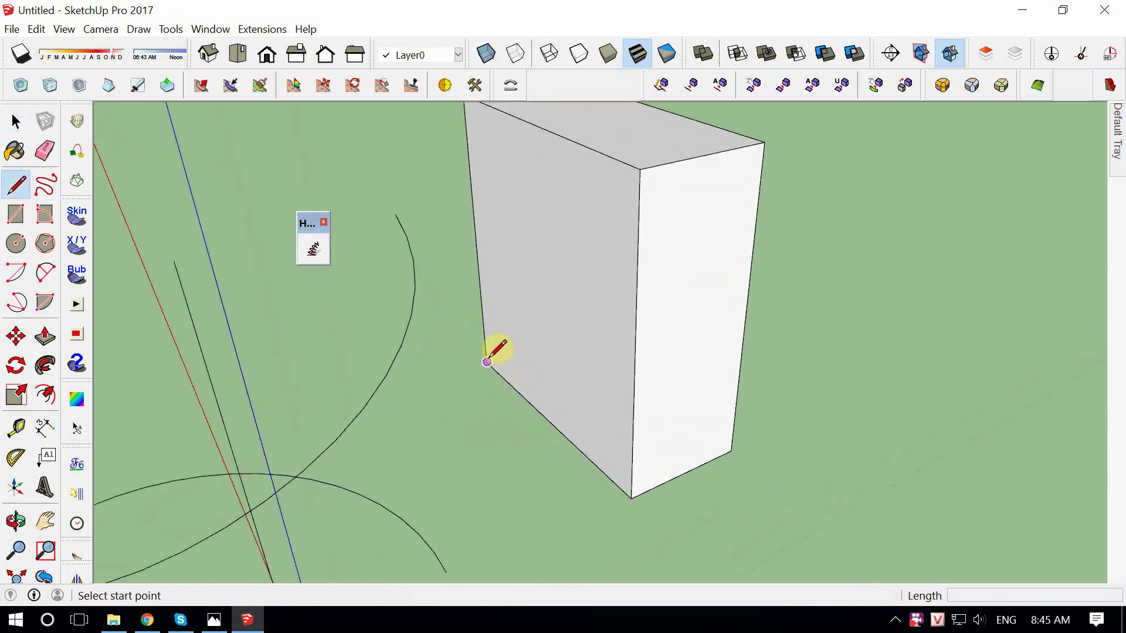
pyautogui.click(486, 362)
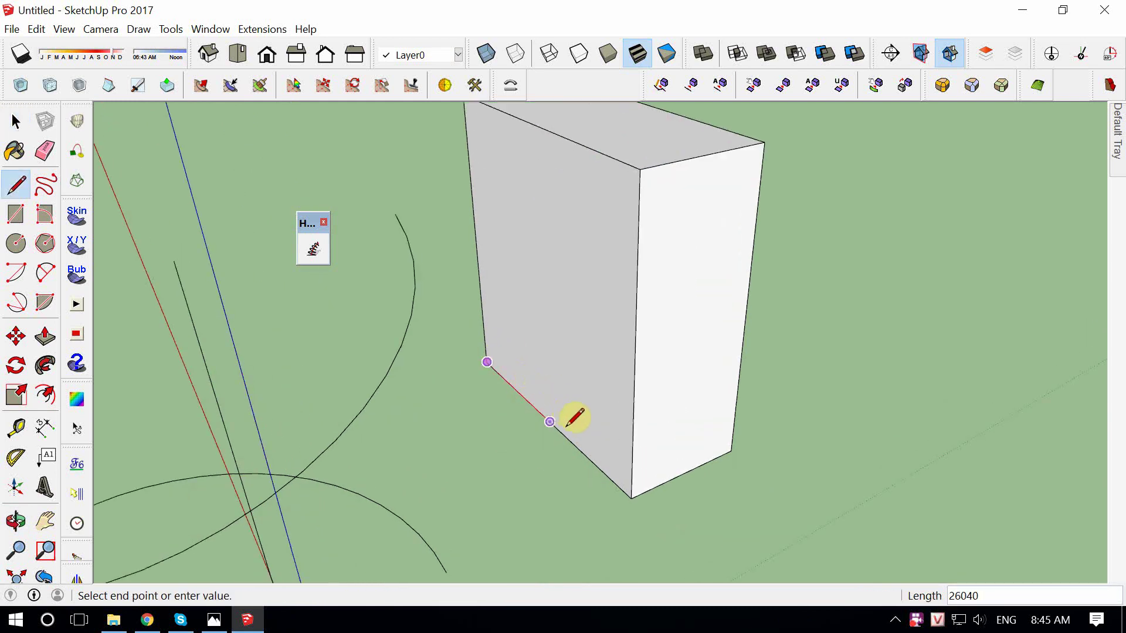
pyautogui.click(631, 498)
pyautogui.press('space')
pyautogui.click(704, 464)
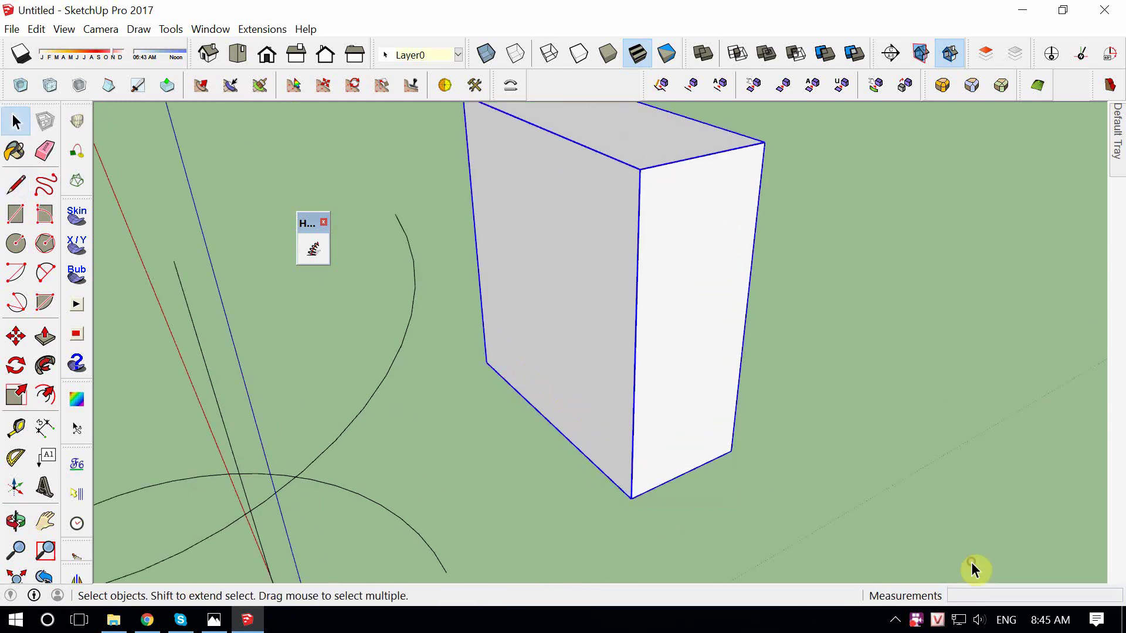
pyautogui.click(563, 434)
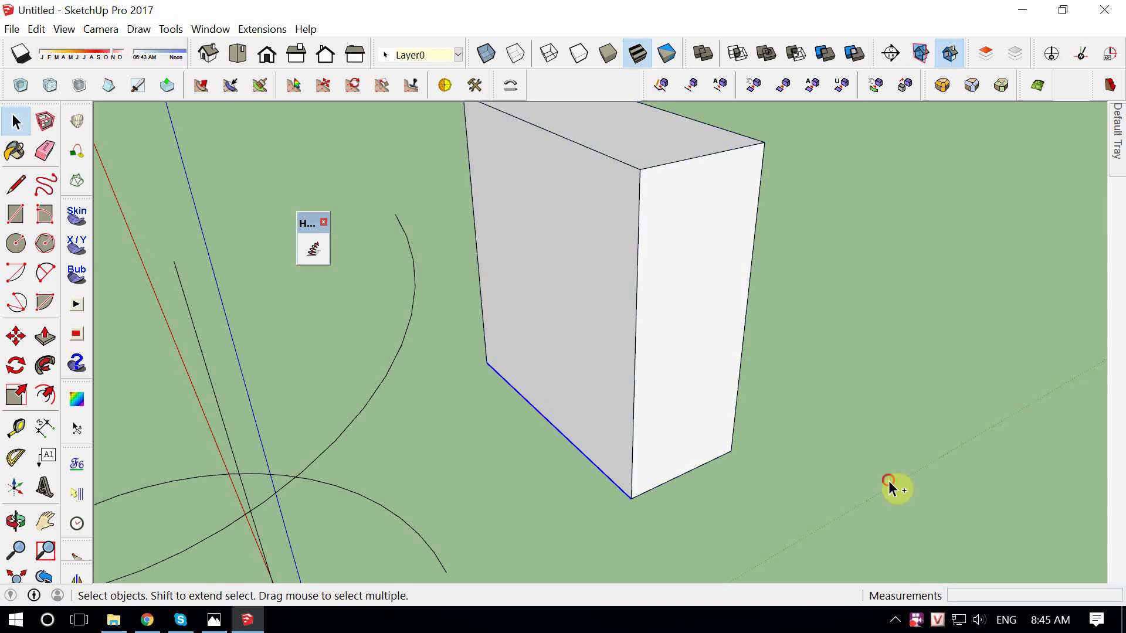
pyautogui.moveTo(888, 487)
pyautogui.mouseDown(button='middle')
pyautogui.moveTo(885, 593)
pyautogui.moveTo(492, 618)
pyautogui.moveTo(279, 327)
pyautogui.mouseUp(button='middle')
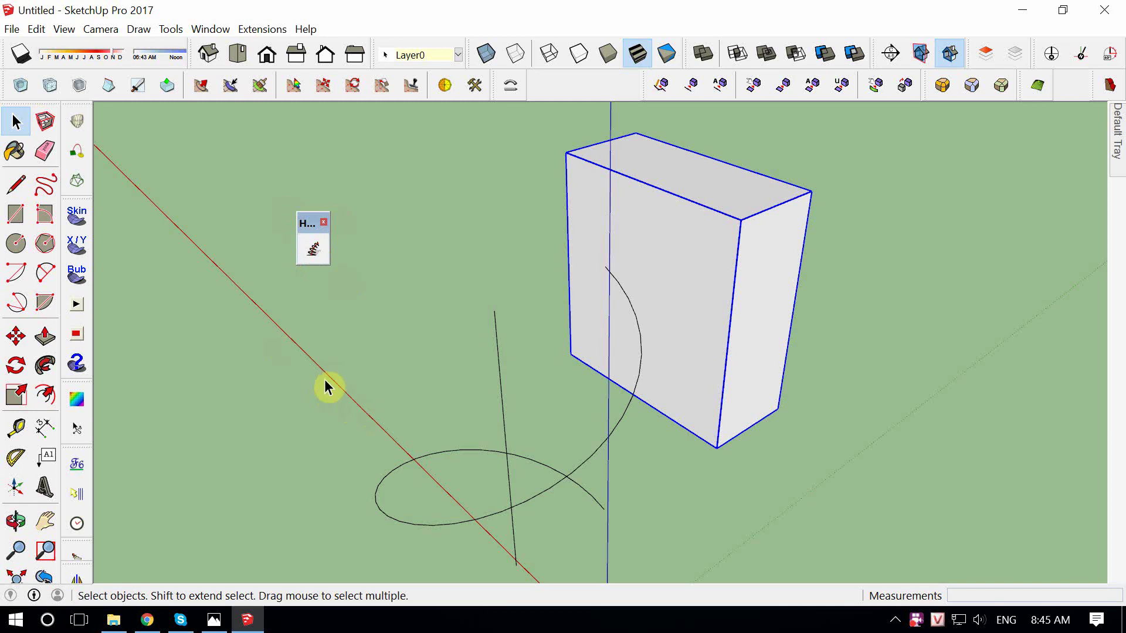
pyautogui.scroll(-4, 525, 334)
pyautogui.scroll(2, 792, 381)
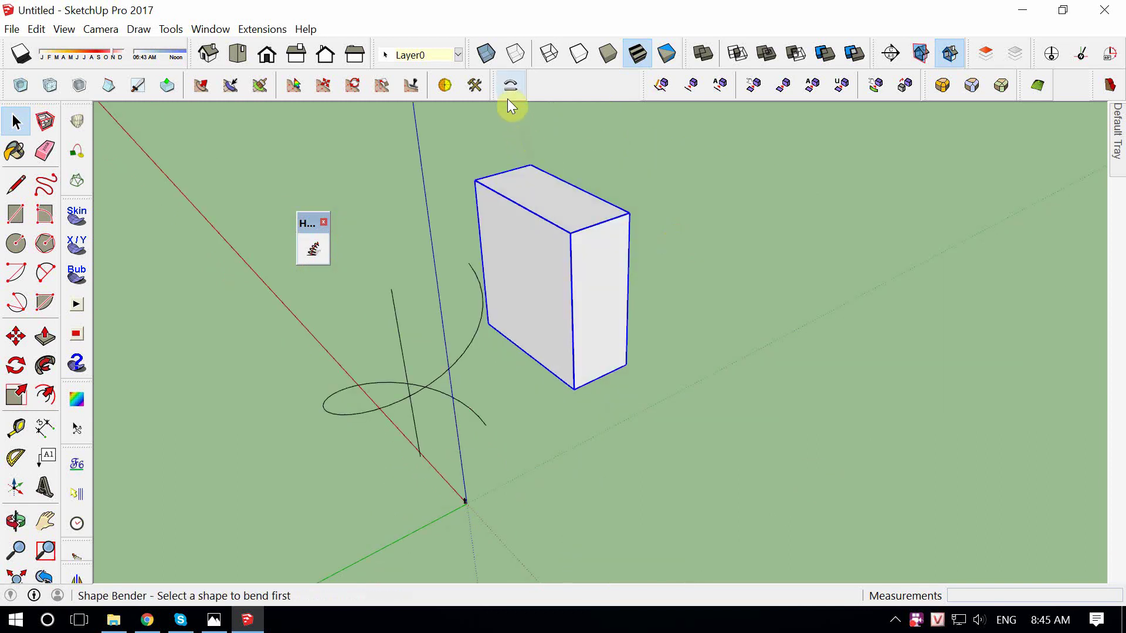
# Float the Shape Bender toolbar and start Shape Bender with the box as the shape.
pyautogui.doubleClick(495, 88)
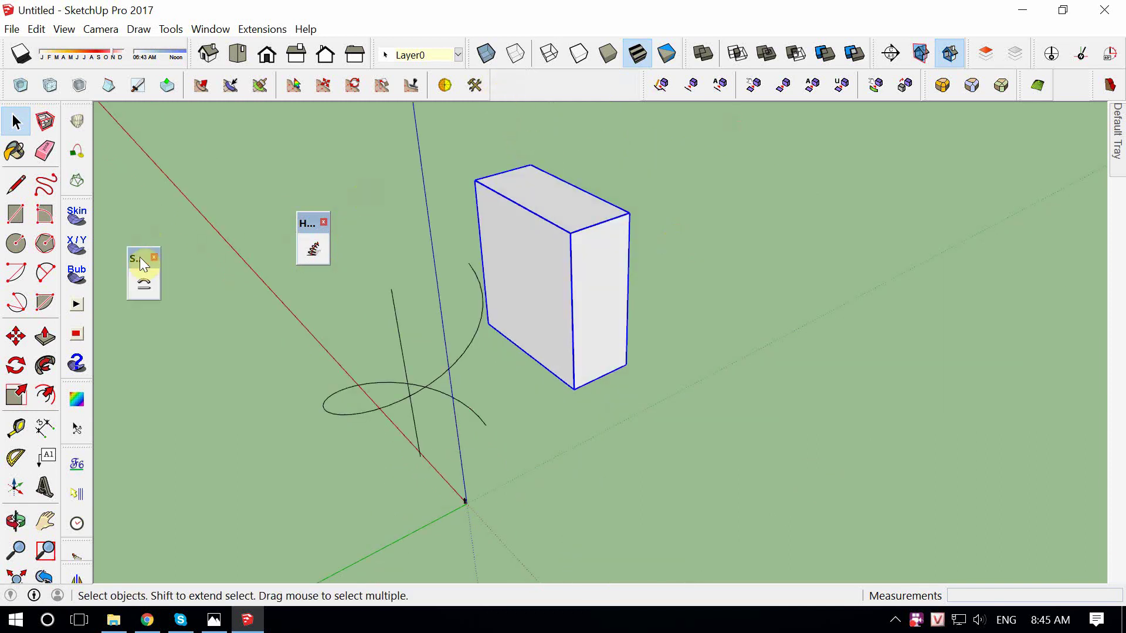
pyautogui.moveTo(143, 259); pyautogui.dragTo(354, 228)
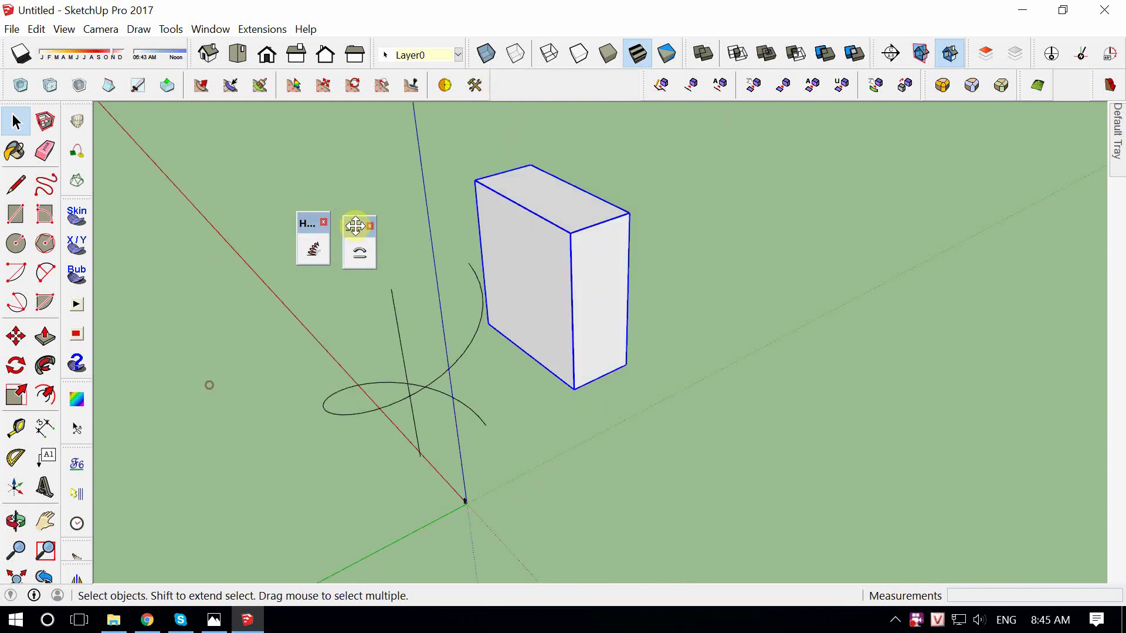
pyautogui.doubleClick(313, 225)
pyautogui.click(354, 254)
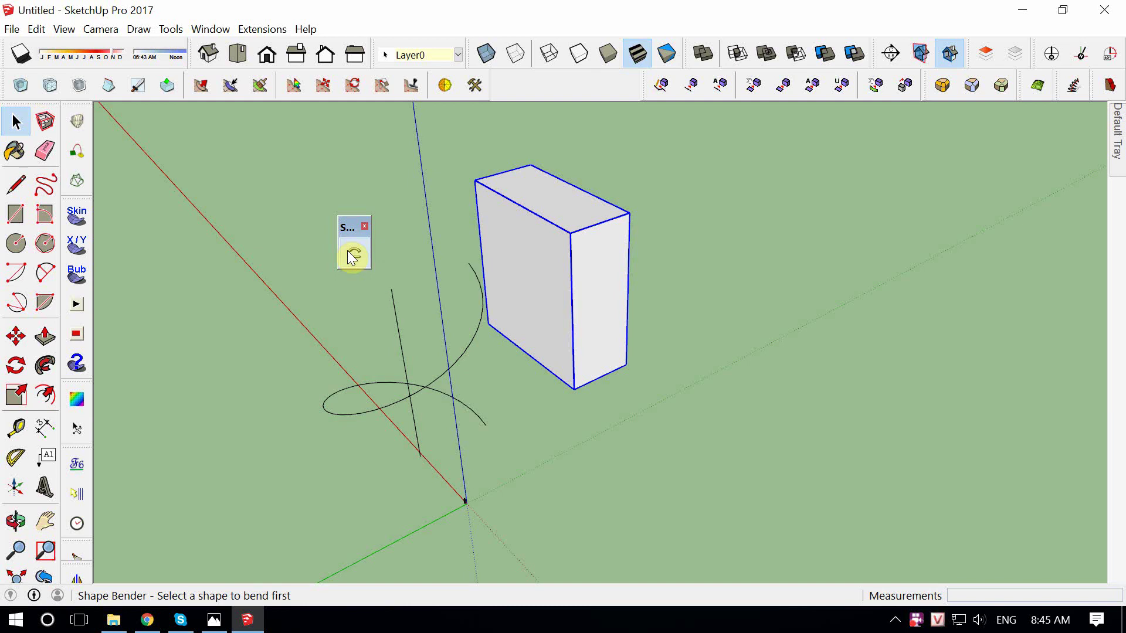
pyautogui.click(554, 455)
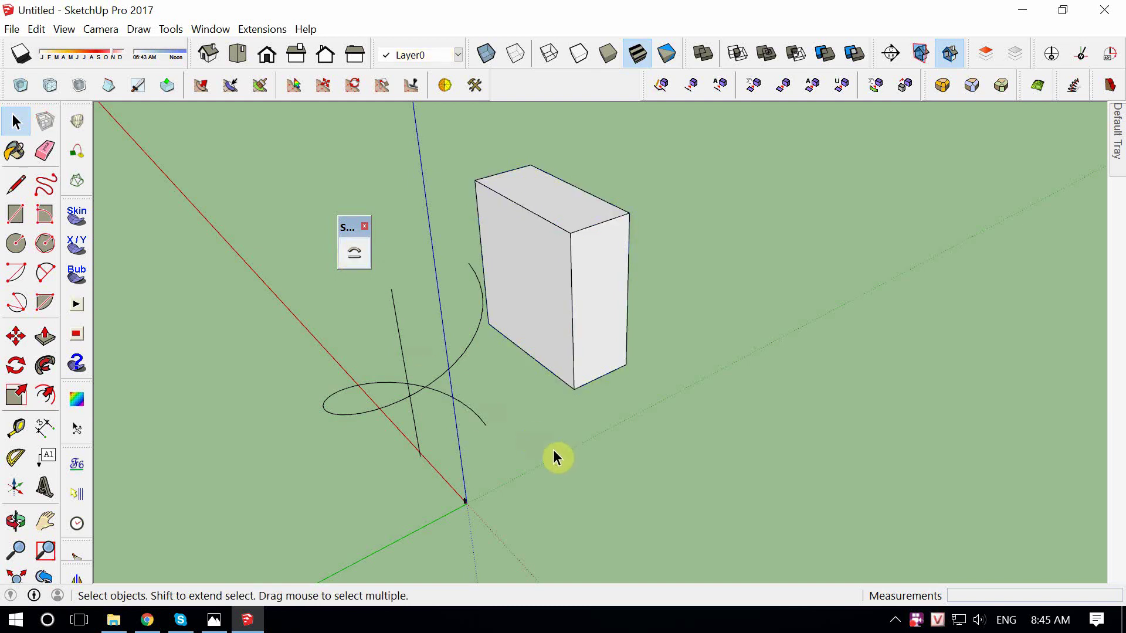
pyautogui.click(558, 351)
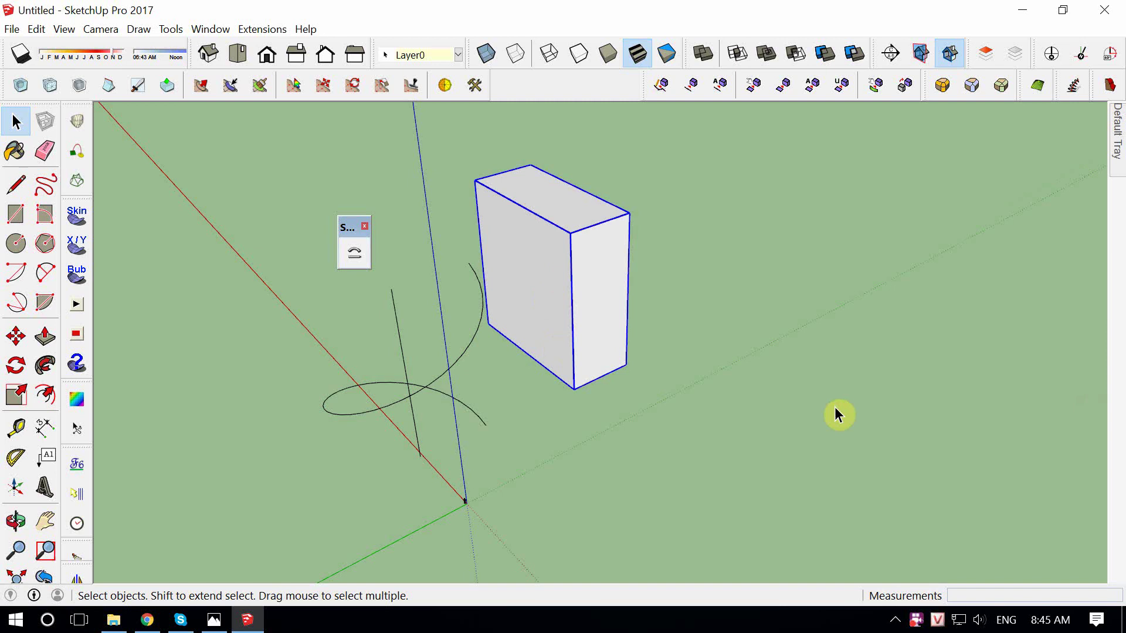
pyautogui.click(349, 252)
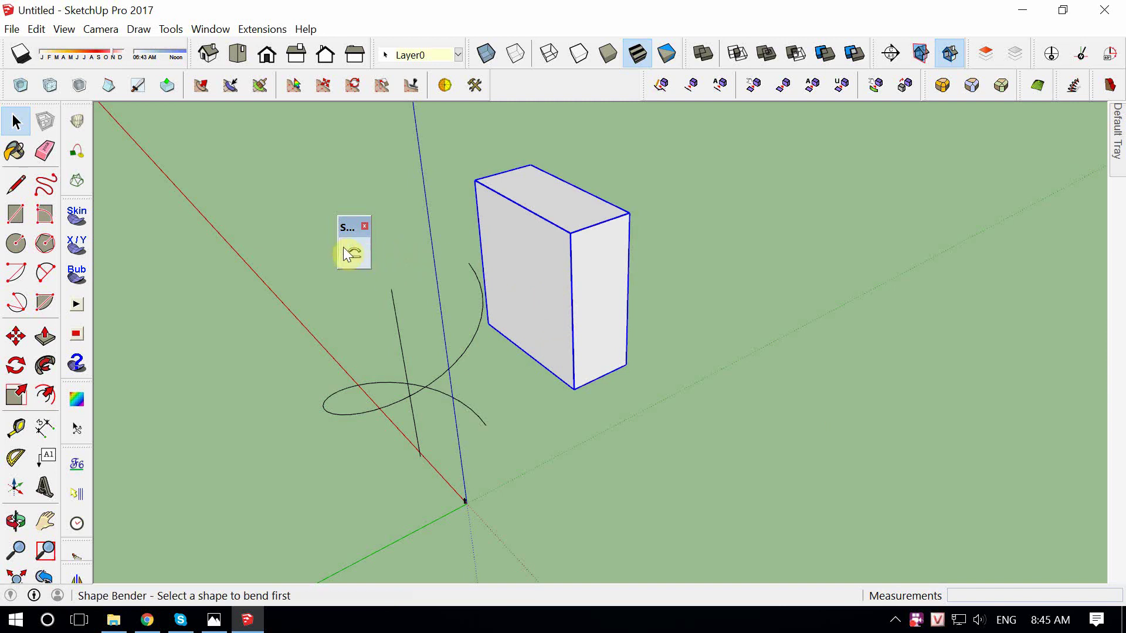
pyautogui.click(503, 282)
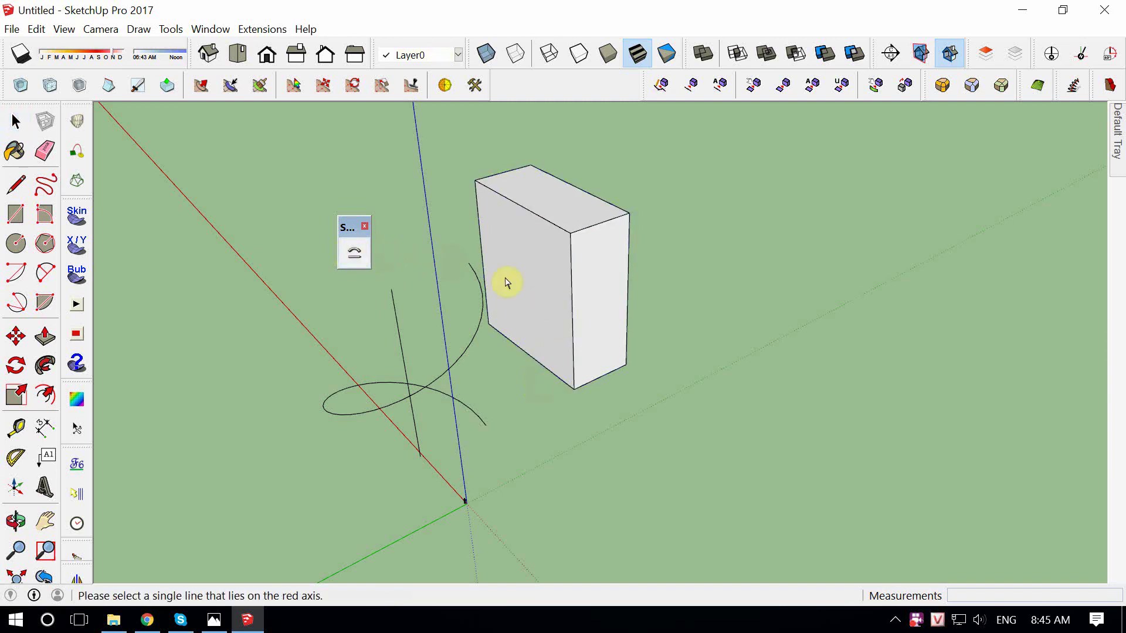
# Pick the box's bottom edge as reference and the helix as the bend curve.
pyautogui.click(508, 340)
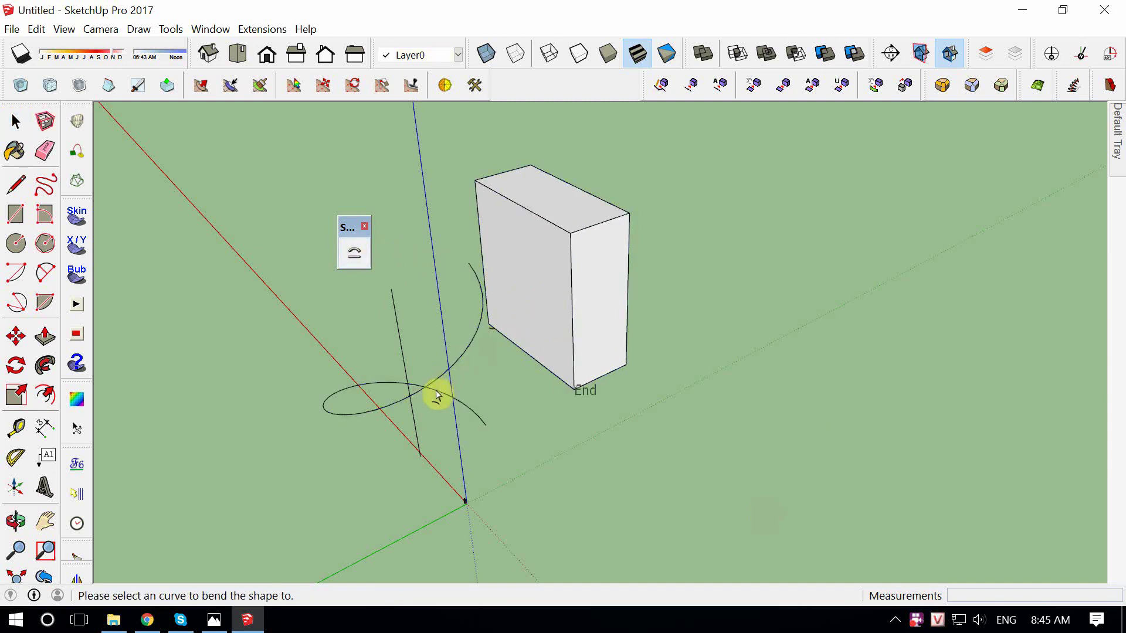
pyautogui.click(448, 366)
pyautogui.scroll(-2, 447, 367)
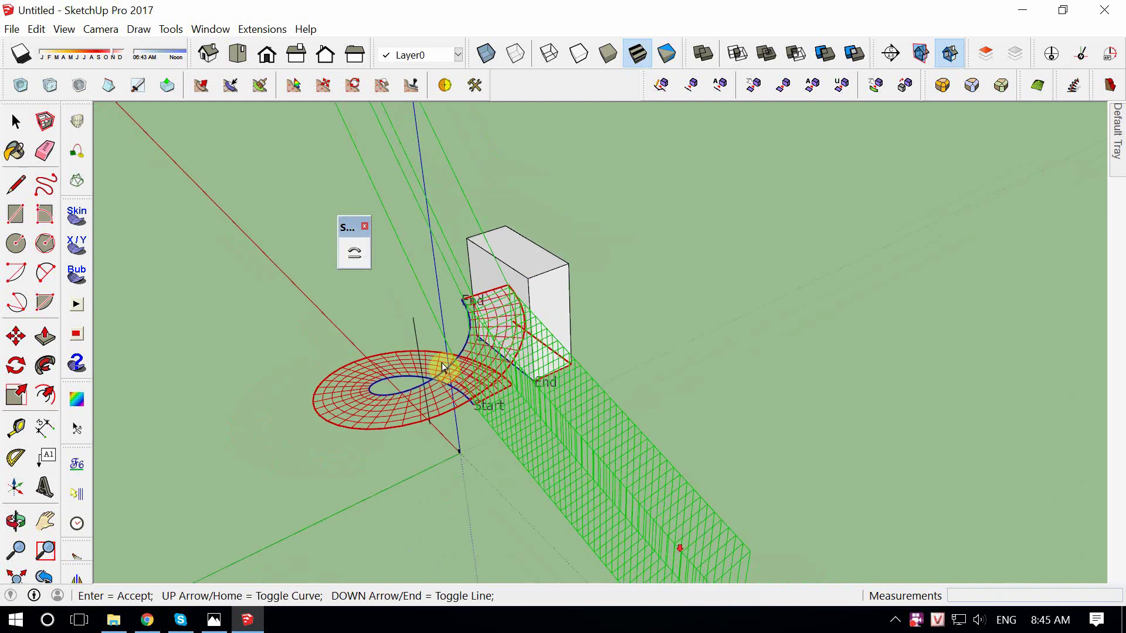
pyautogui.moveTo(448, 367)
pyautogui.mouseDown(button='middle')
pyautogui.moveTo(136, 392)
pyautogui.moveTo(558, 309)
pyautogui.mouseUp(button='middle')
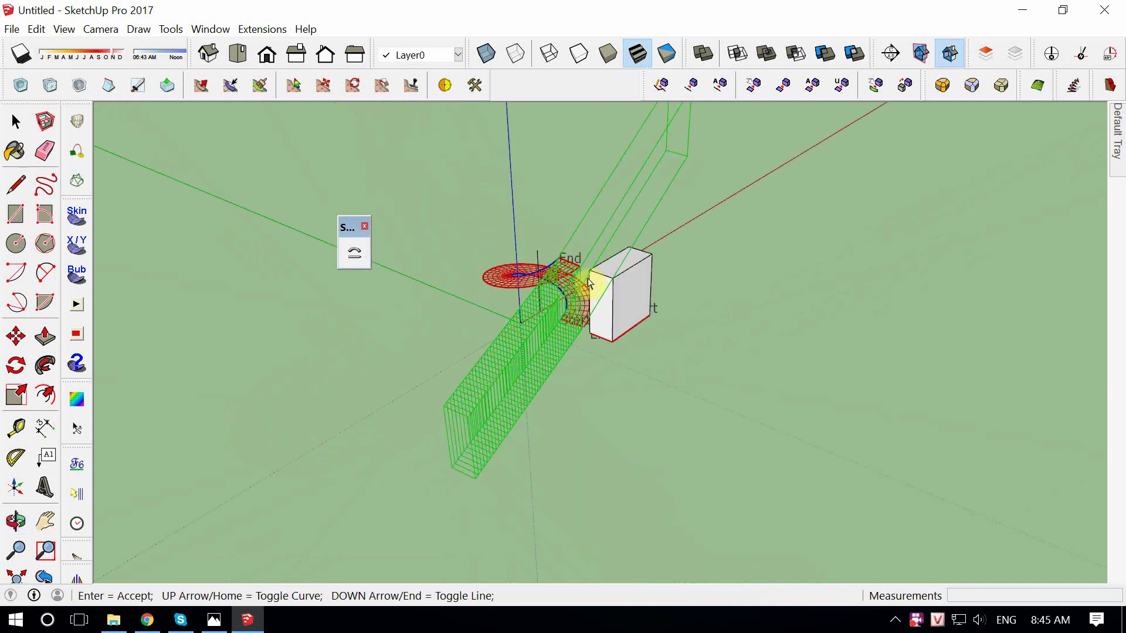
pyautogui.moveTo(476, 394)
pyautogui.mouseDown(button='middle')
pyautogui.moveTo(916, 384)
pyautogui.moveTo(651, 370)
pyautogui.moveTo(467, 382)
pyautogui.moveTo(716, 563)
pyautogui.moveTo(547, 327)
pyautogui.moveTo(774, 554)
pyautogui.moveTo(432, 447)
pyautogui.mouseUp(button='middle')
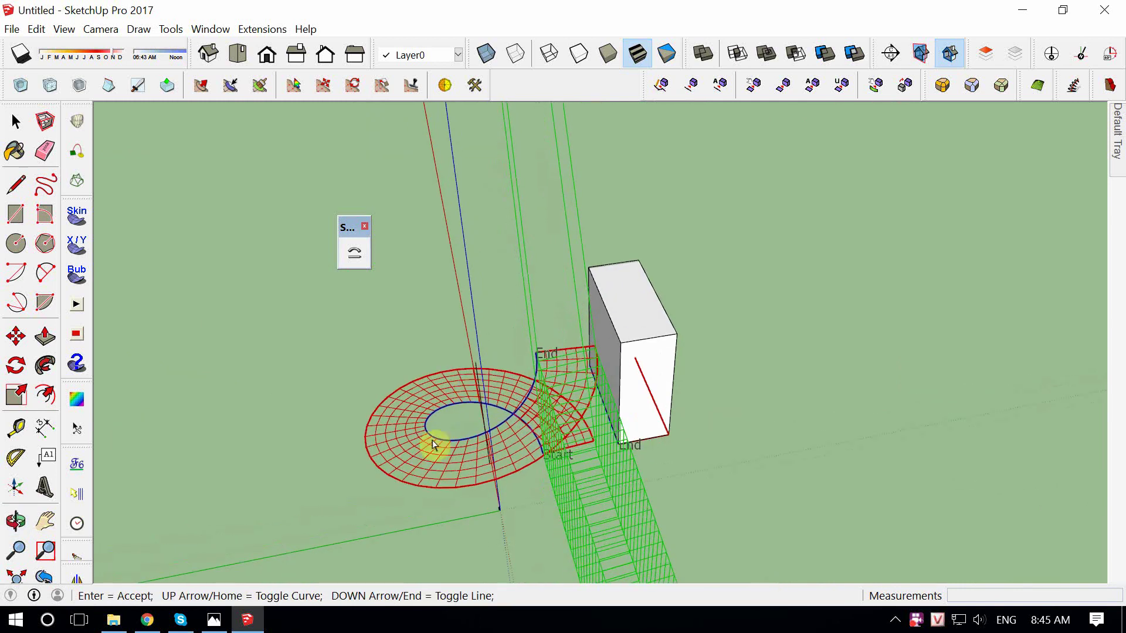
pyautogui.moveTo(695, 556)
pyautogui.mouseDown(button='middle')
pyautogui.moveTo(189, 558)
pyautogui.moveTo(485, 371)
pyautogui.mouseUp(button='middle')
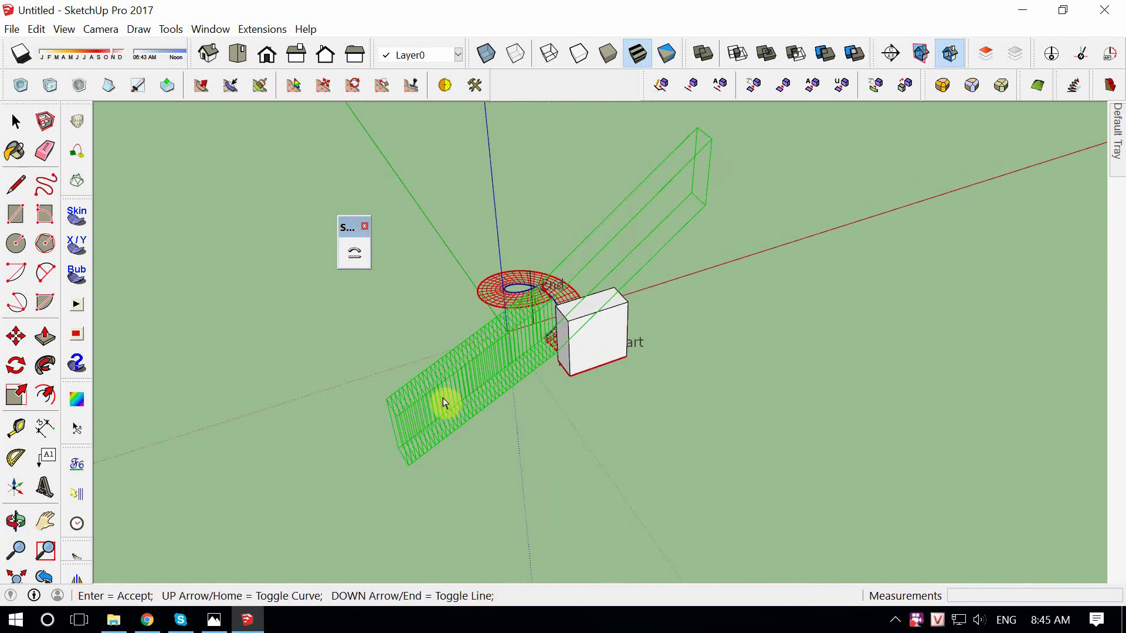
pyautogui.moveTo(666, 211)
pyautogui.mouseDown(button='middle')
pyautogui.moveTo(760, 497)
pyautogui.moveTo(815, 475)
pyautogui.mouseUp(button='middle')
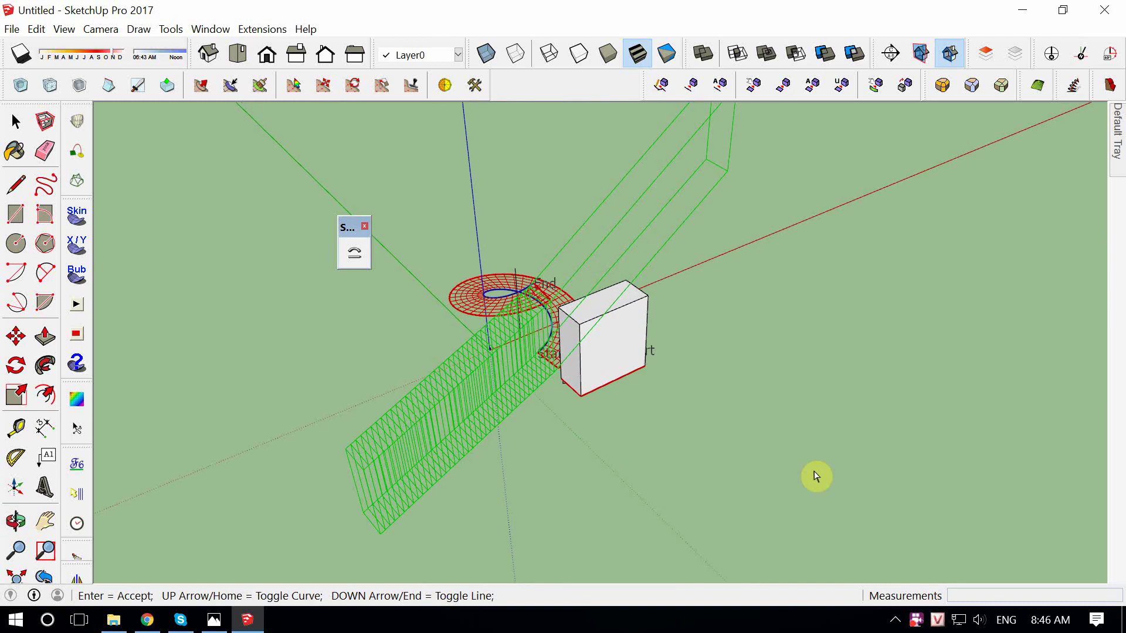
pyautogui.press('Return')
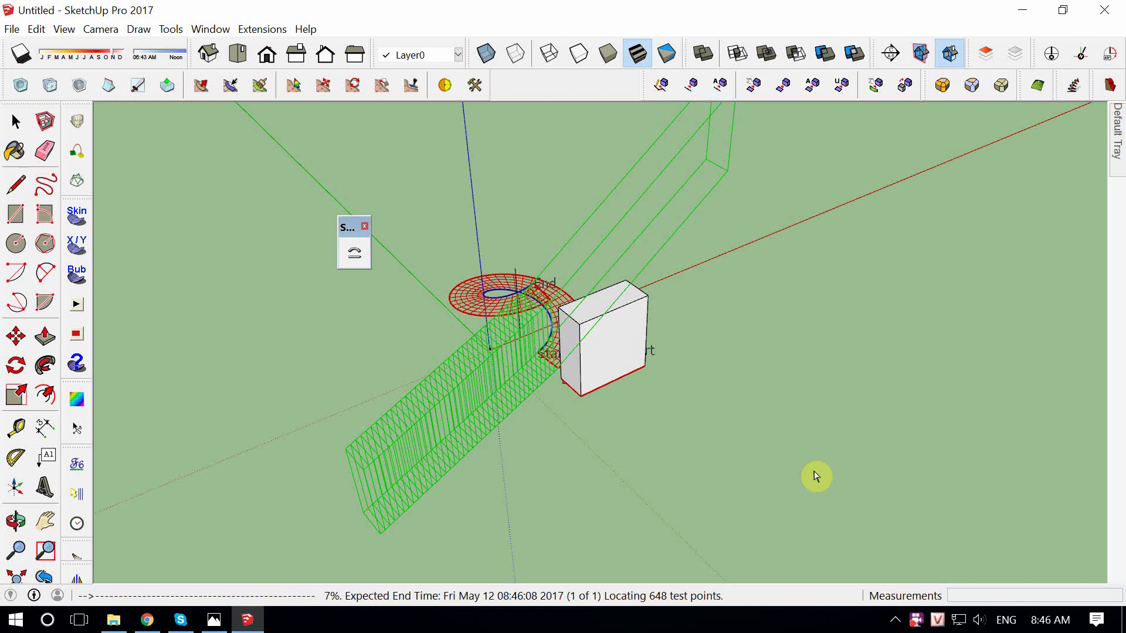
# Flip the bend curve direction with the Up arrow twice and accept the solid ring.
pyautogui.moveTo(495, 262)
pyautogui.mouseDown(button='middle')
pyautogui.moveTo(596, 311)
pyautogui.moveTo(514, 382)
pyautogui.moveTo(544, 377)
pyautogui.moveTo(503, 385)
pyautogui.moveTo(558, 385)
pyautogui.moveTo(535, 322)
pyautogui.moveTo(582, 299)
pyautogui.moveTo(566, 284)
pyautogui.moveTo(433, 307)
pyautogui.mouseUp(button='middle')
pyautogui.moveTo(508, 247)
pyautogui.mouseDown(button='middle')
pyautogui.moveTo(558, 472)
pyautogui.moveTo(548, 349)
pyautogui.moveTo(543, 371)
pyautogui.moveTo(551, 329)
pyautogui.mouseUp(button='middle')
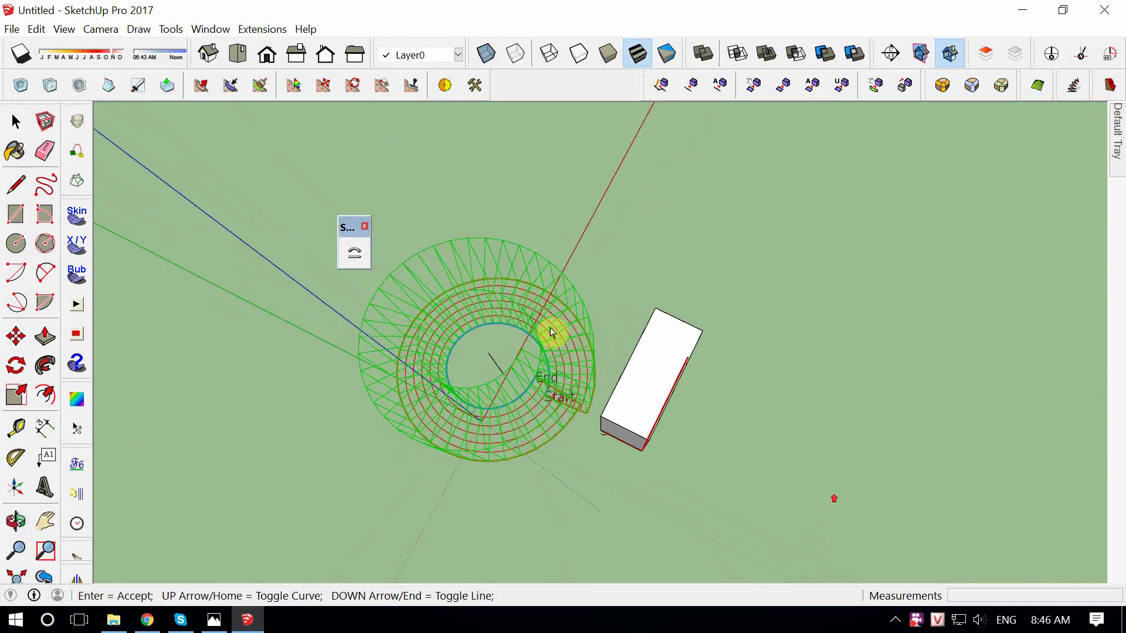
pyautogui.moveTo(495, 428)
pyautogui.mouseDown(button='middle')
pyautogui.moveTo(455, 379)
pyautogui.moveTo(602, 235)
pyautogui.moveTo(596, 455)
pyautogui.mouseUp(button='middle')
pyautogui.scroll(3, 596, 455)
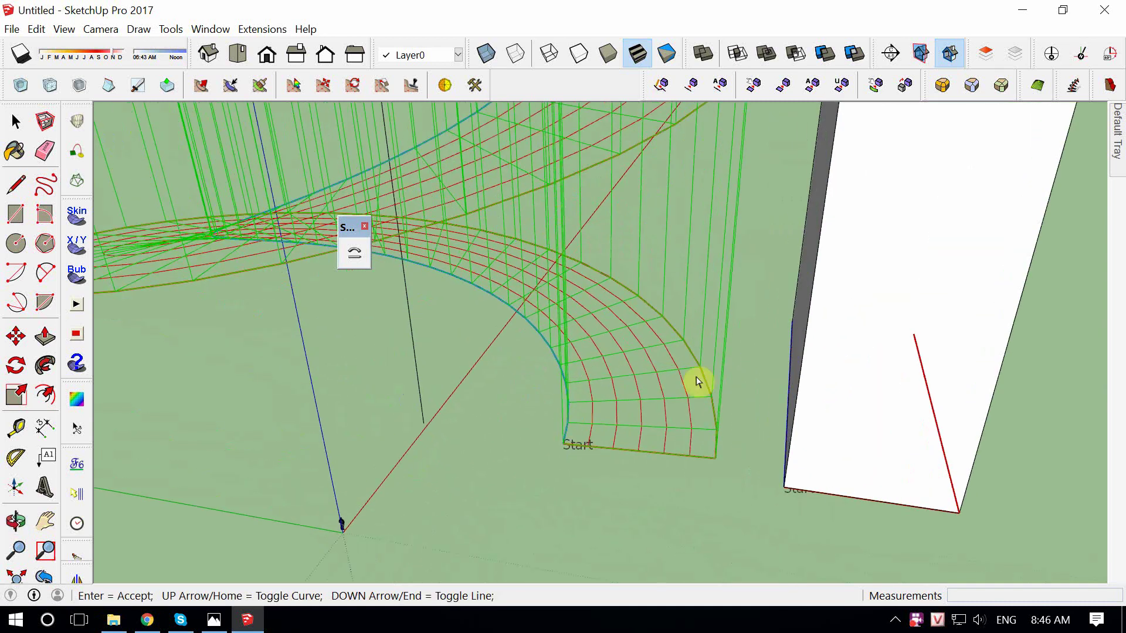
pyautogui.press('Up')
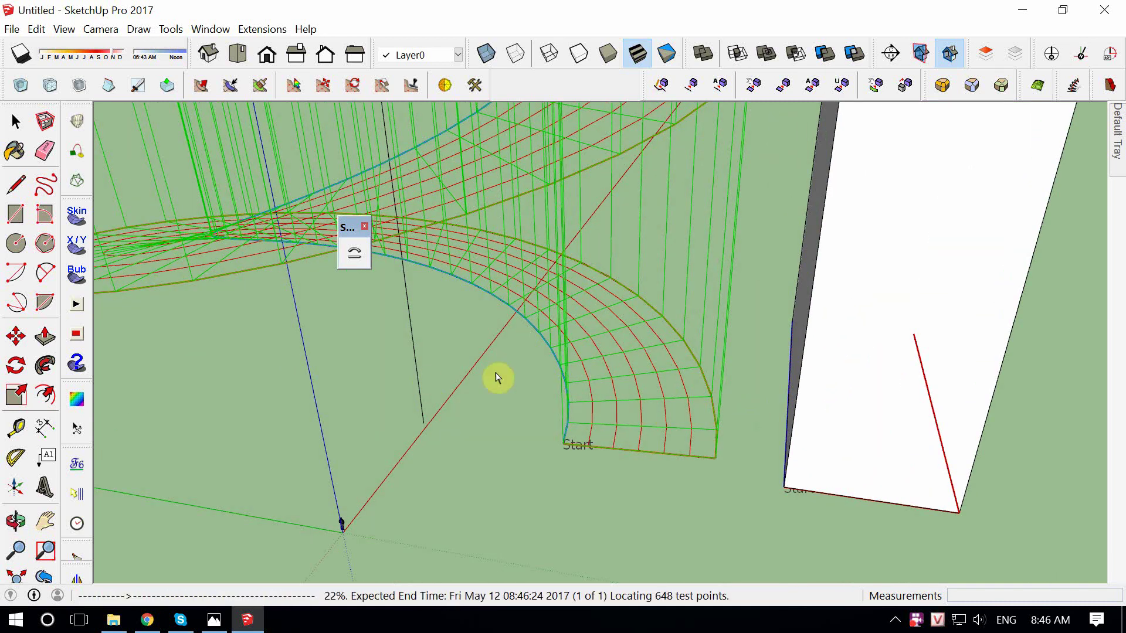
pyautogui.scroll(-3, 481, 399)
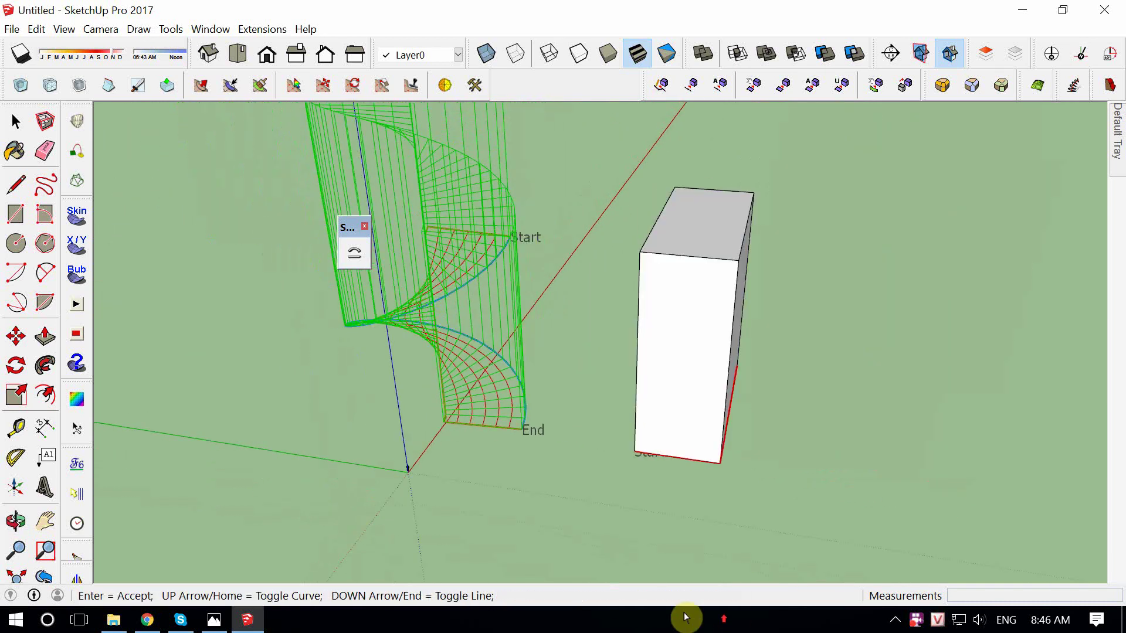
pyautogui.moveTo(481, 399)
pyautogui.mouseDown(button='middle')
pyautogui.moveTo(460, 371)
pyautogui.moveTo(468, 327)
pyautogui.moveTo(476, 397)
pyautogui.mouseUp(button='middle')
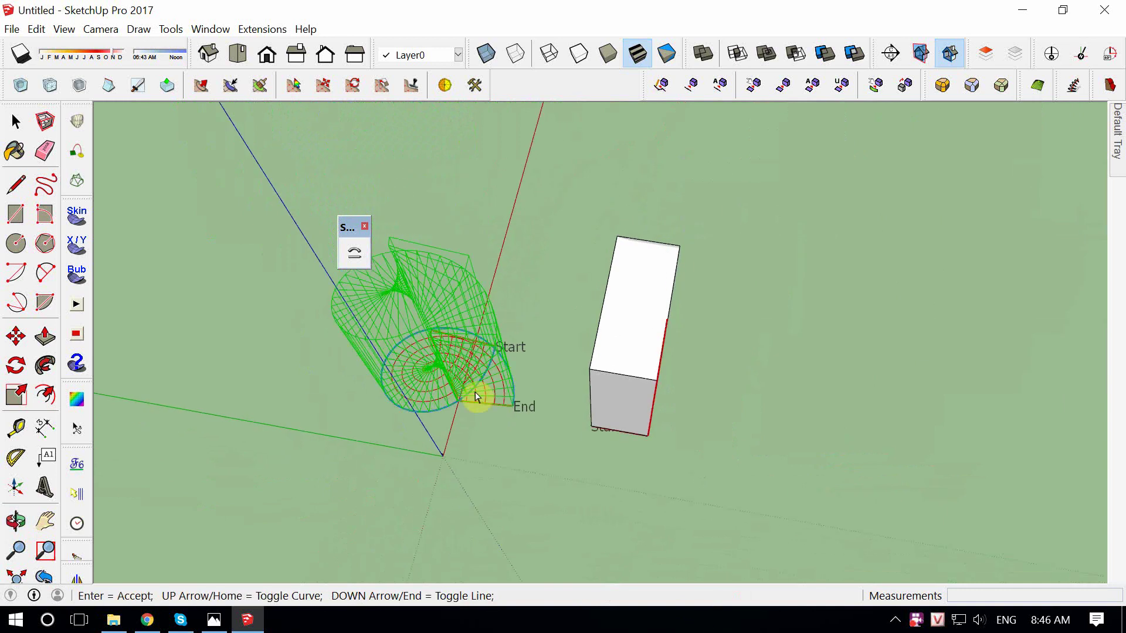
pyautogui.press('Up')
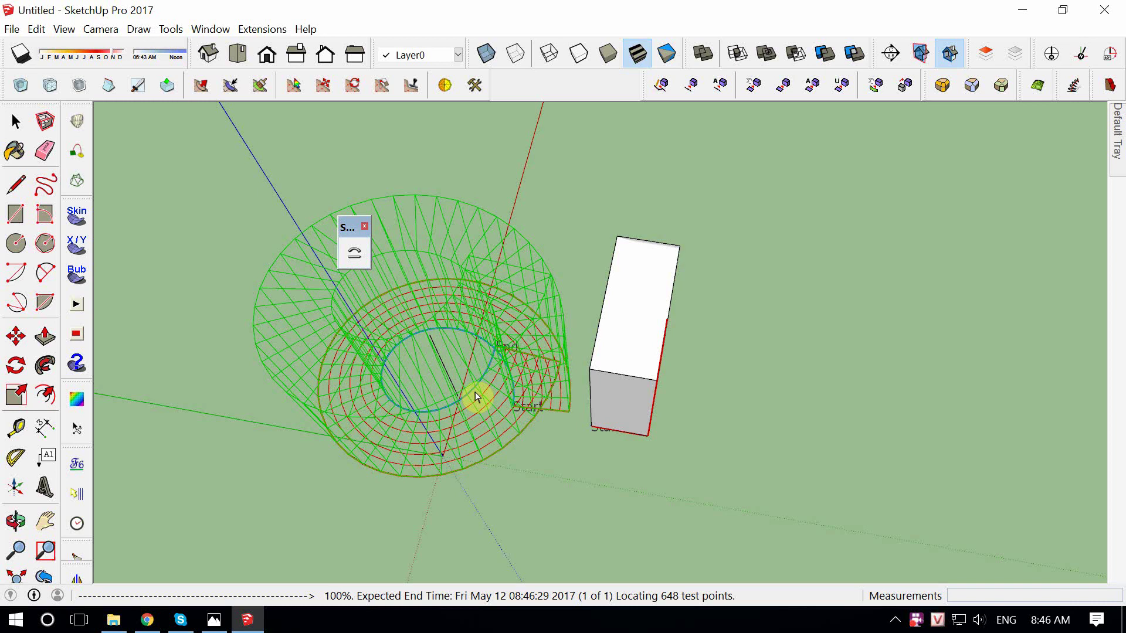
pyautogui.press('Return')
# Delete the leftover straight block.
pyautogui.scroll(-3, 477, 395)
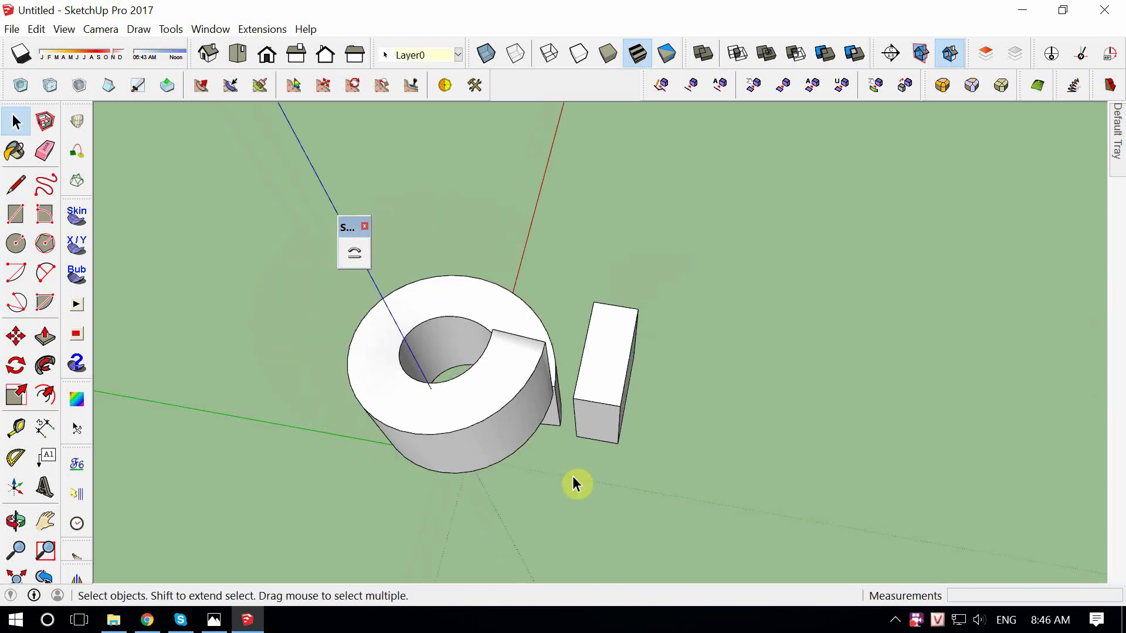
pyautogui.moveTo(573, 483)
pyautogui.mouseDown(button='middle')
pyautogui.moveTo(284, 407)
pyautogui.moveTo(610, 342)
pyautogui.moveTo(347, 362)
pyautogui.moveTo(276, 344)
pyautogui.mouseUp(button='middle')
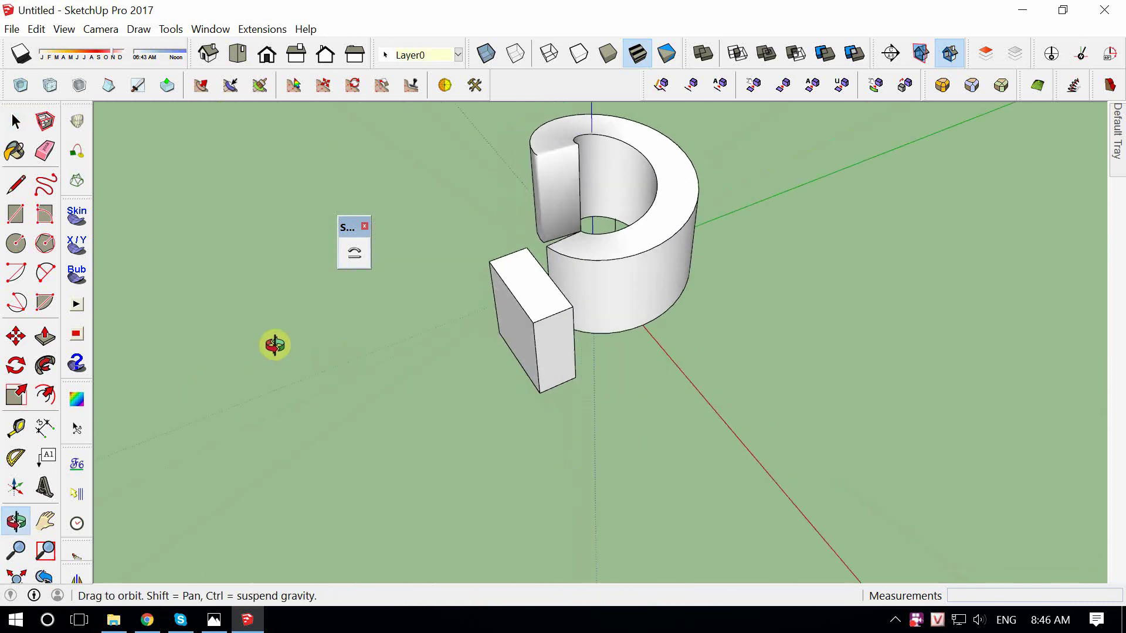
pyautogui.click(515, 354)
pyautogui.moveTo(804, 528); pyautogui.dragTo(578, 352, button='middle')
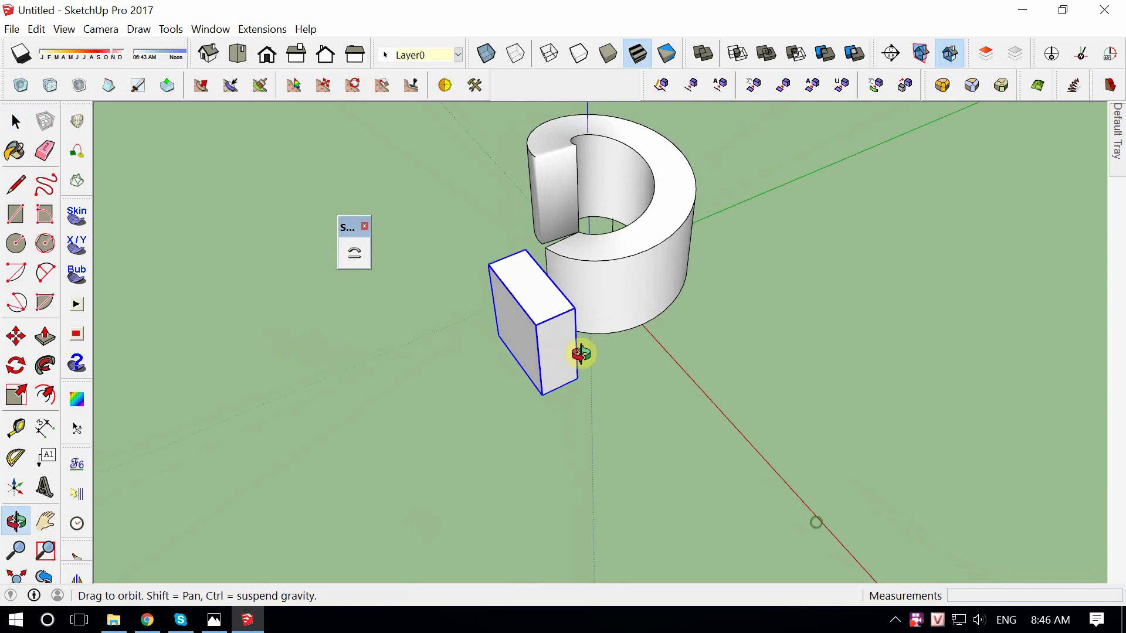
pyautogui.press('Delete')
# View the bent ring from above and bring up the 8.jpg pier photo.
pyautogui.moveTo(723, 231)
pyautogui.mouseDown(button='middle')
pyautogui.moveTo(627, 199)
pyautogui.moveTo(711, 121)
pyautogui.moveTo(485, 108)
pyautogui.moveTo(556, 402)
pyautogui.moveTo(573, 334)
pyautogui.moveTo(525, 437)
pyautogui.moveTo(631, 407)
pyautogui.moveTo(649, 378)
pyautogui.mouseUp(button='middle')
pyautogui.moveTo(649, 378); pyautogui.dragTo(403, 568)
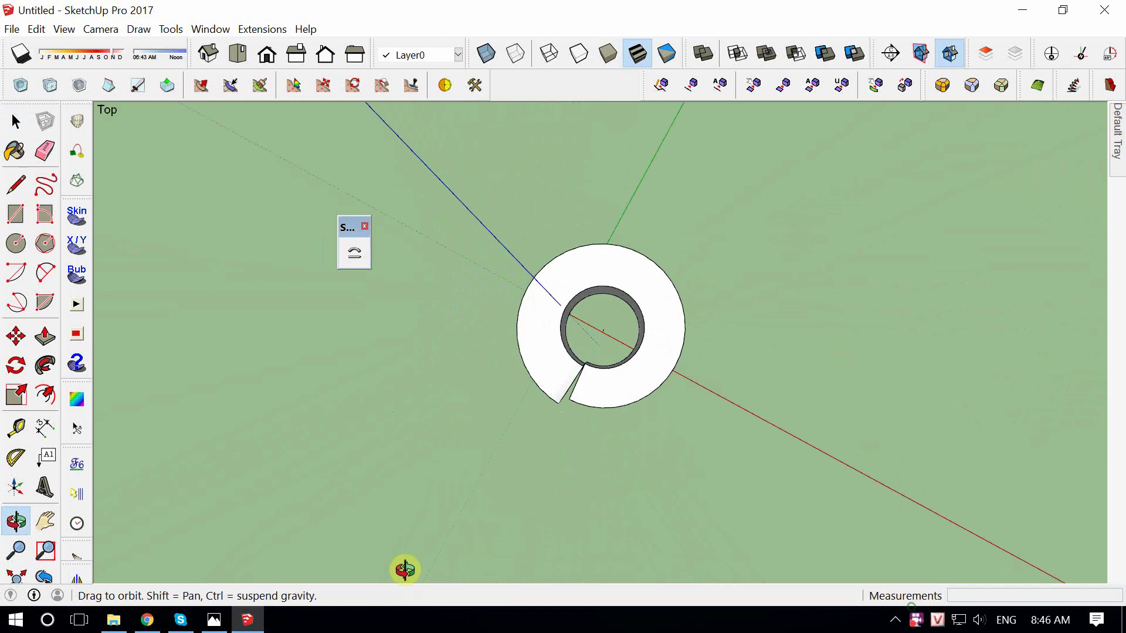
pyautogui.press('space')
pyautogui.click(211, 622)
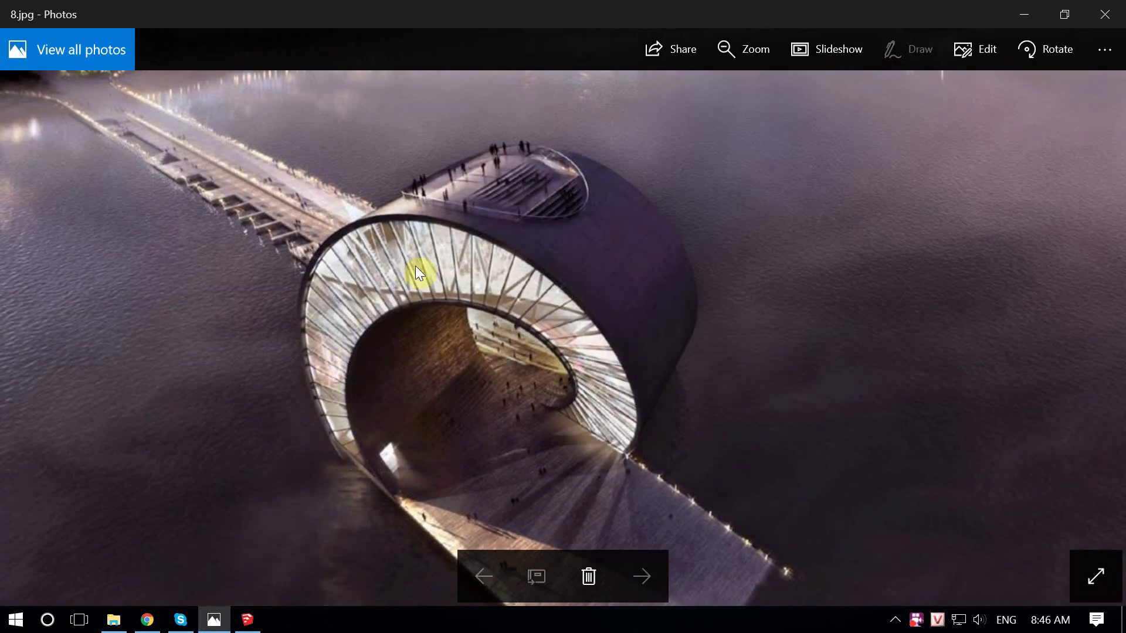
# Return to the model and Ctrl-Move a copy of the ring off to the side.
pyautogui.click(1023, 13)
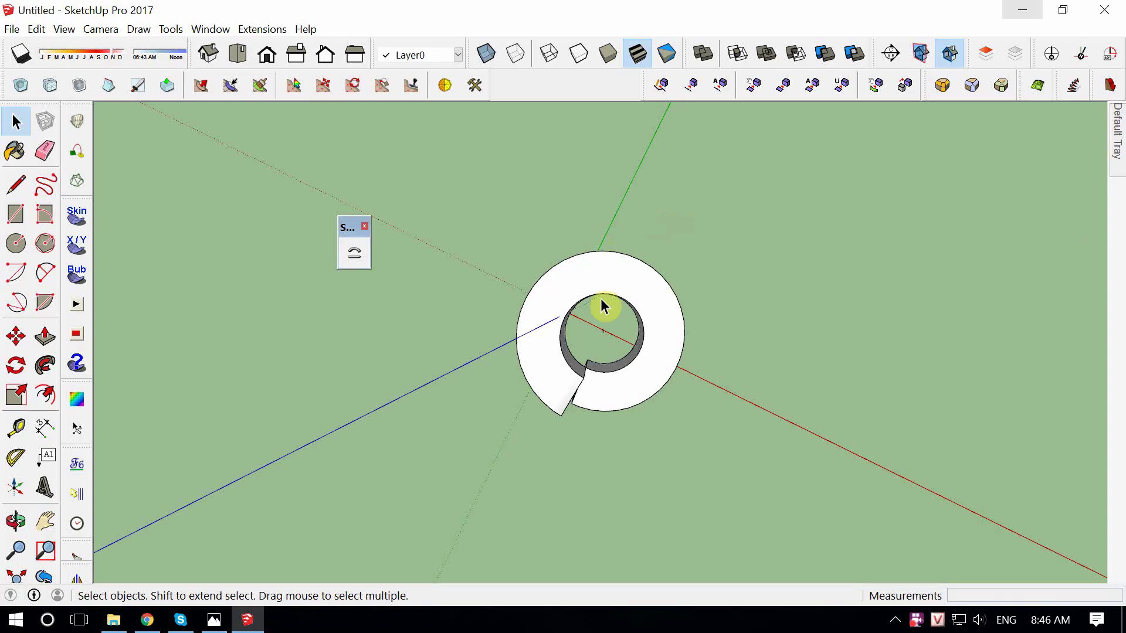
pyautogui.moveTo(603, 306); pyautogui.dragTo(610, 188, button='middle')
pyautogui.moveTo(610, 396); pyautogui.dragTo(604, 381, button='middle')
pyautogui.click(604, 381)
pyautogui.press('m')
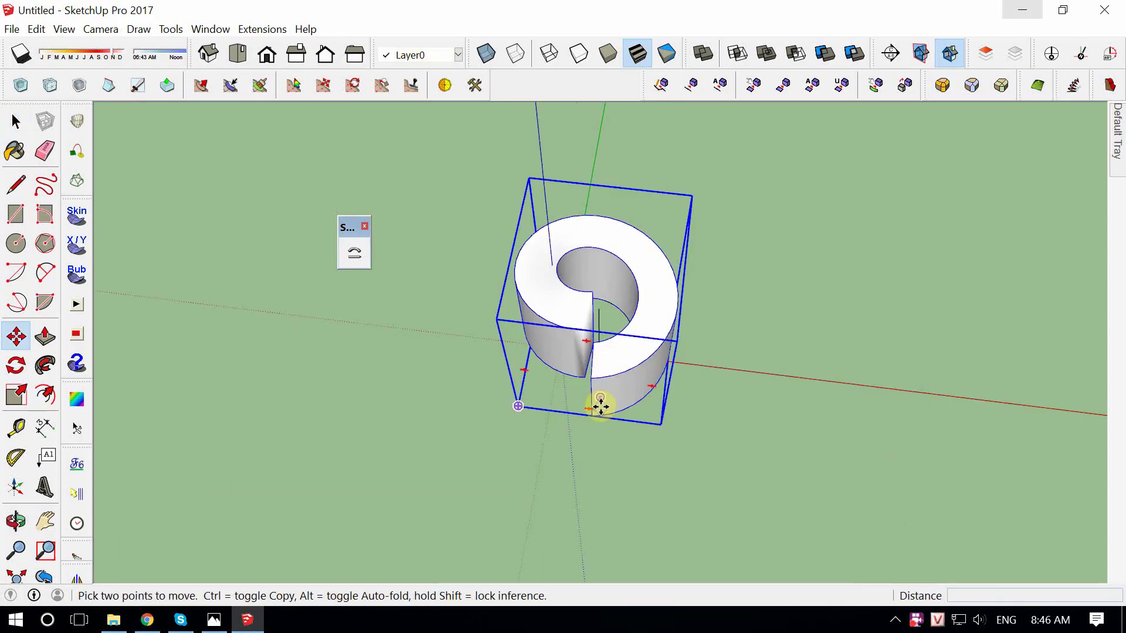
pyautogui.press('q')
pyautogui.press('space')
pyautogui.press('m')
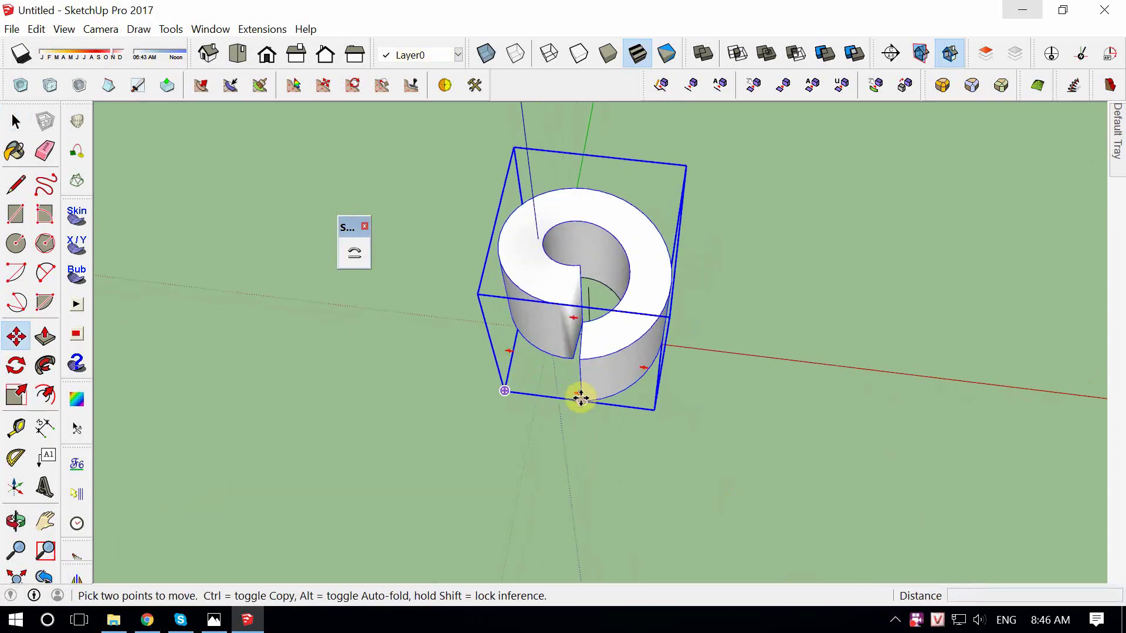
pyautogui.click(578, 397)
pyautogui.press('ctrl')
pyautogui.click(913, 445)
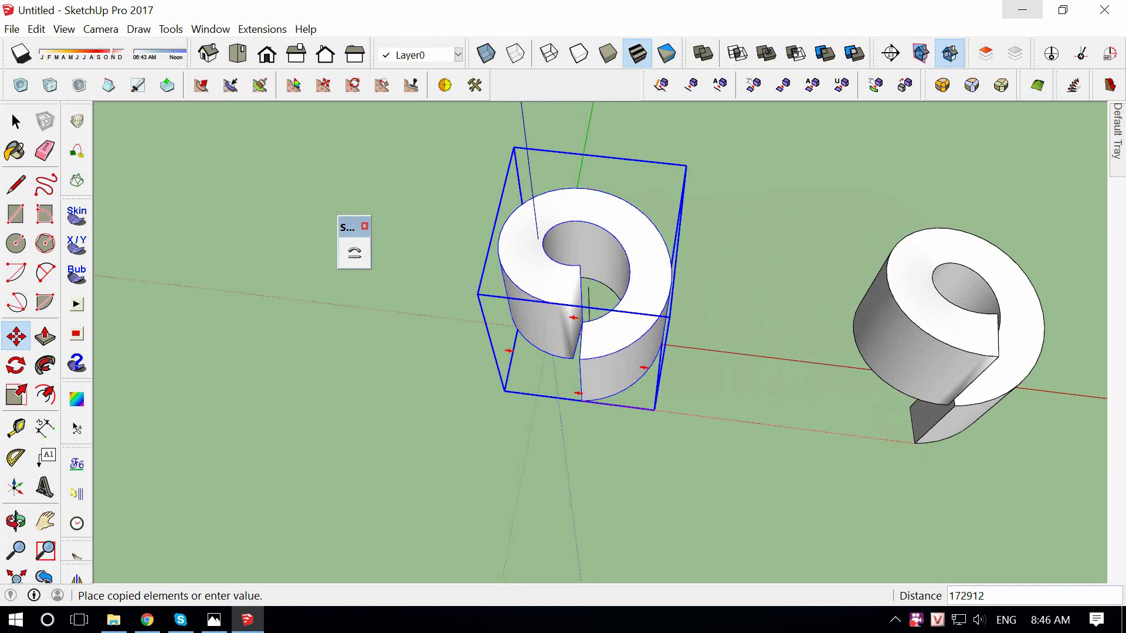
pyautogui.moveTo(913, 446); pyautogui.dragTo(394, 327, button='middle')
# Rotate one ring about a base corner so it stands upright on its side.
pyautogui.press('q')
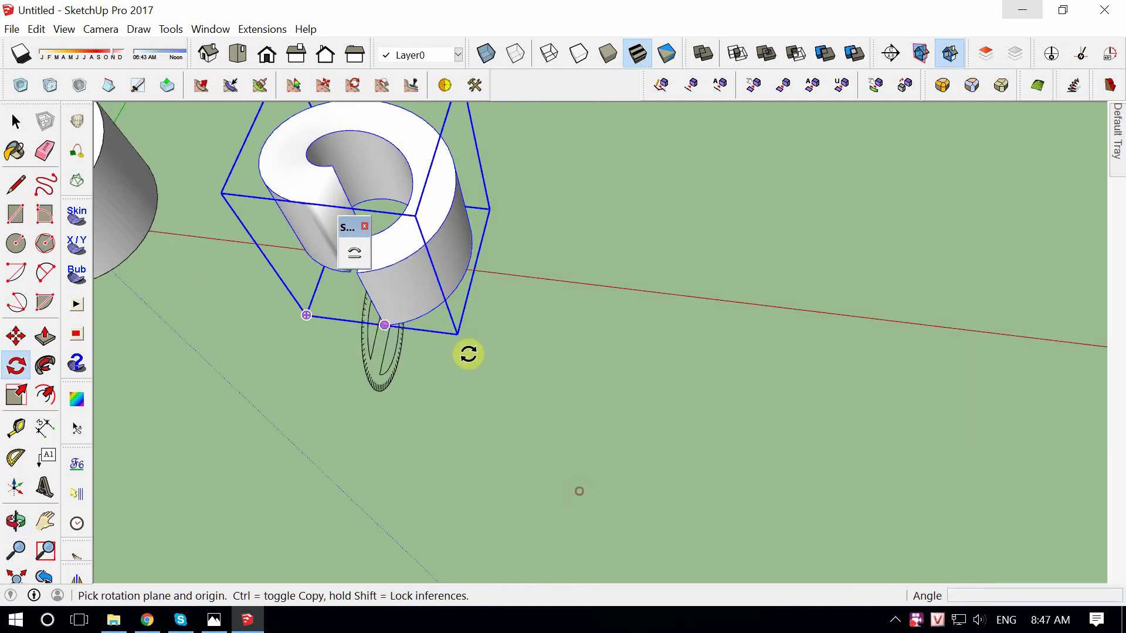
pyautogui.moveTo(638, 350); pyautogui.dragTo(444, 335, button='middle')
pyautogui.moveTo(444, 334); pyautogui.dragTo(450, 298)
pyautogui.moveTo(449, 298); pyautogui.dragTo(598, 465, button='middle')
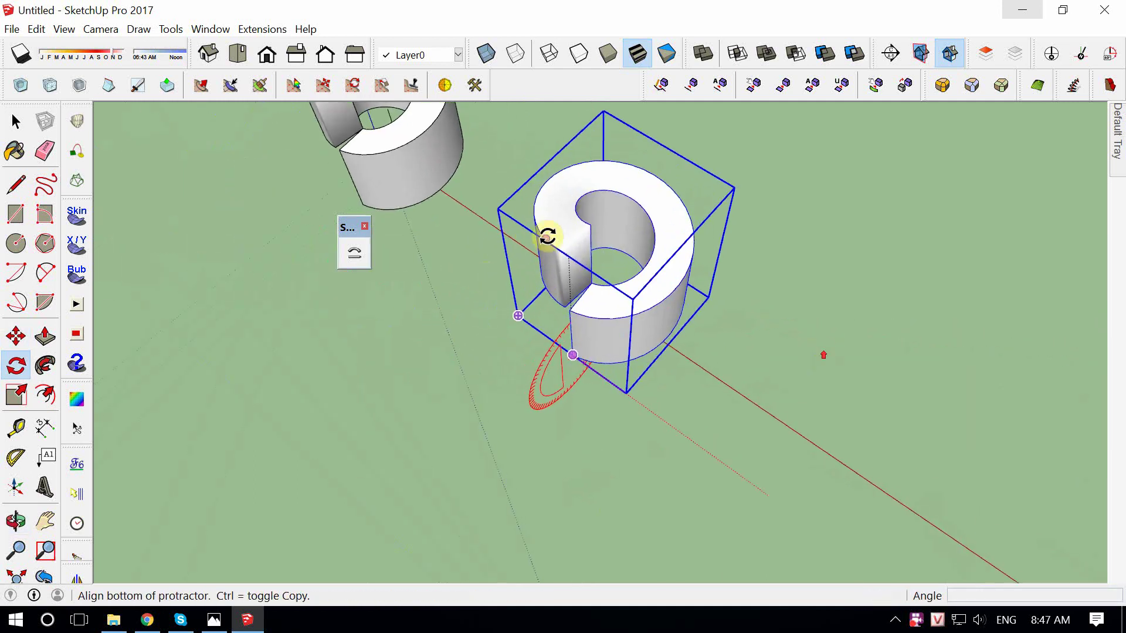
pyautogui.click(551, 244)
pyautogui.write('90')
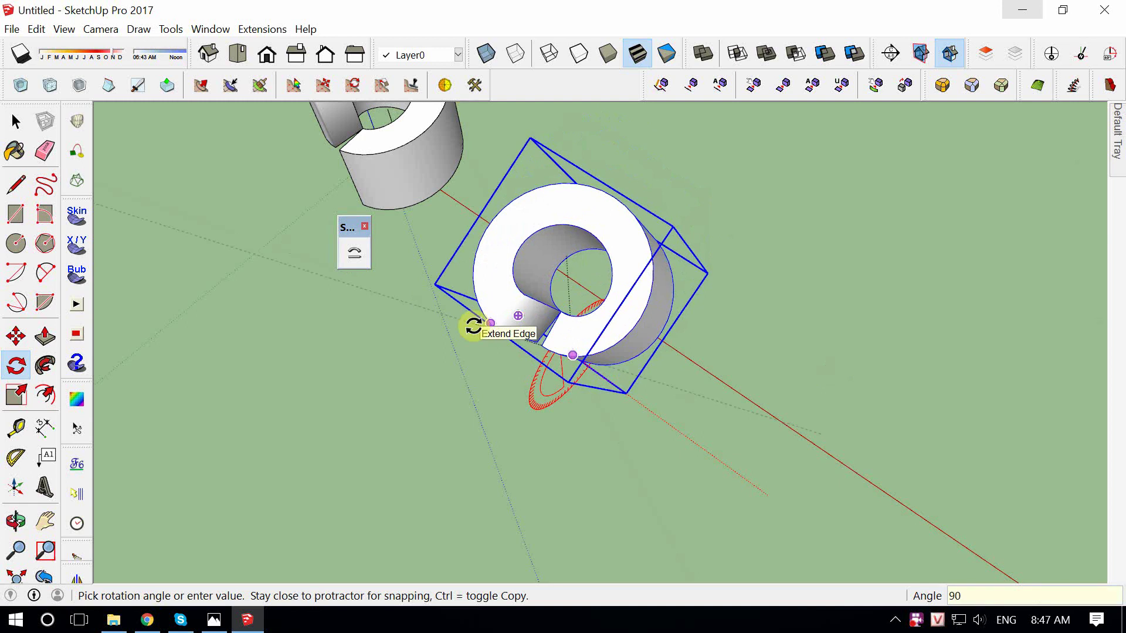
pyautogui.click(474, 326)
pyautogui.press('space')
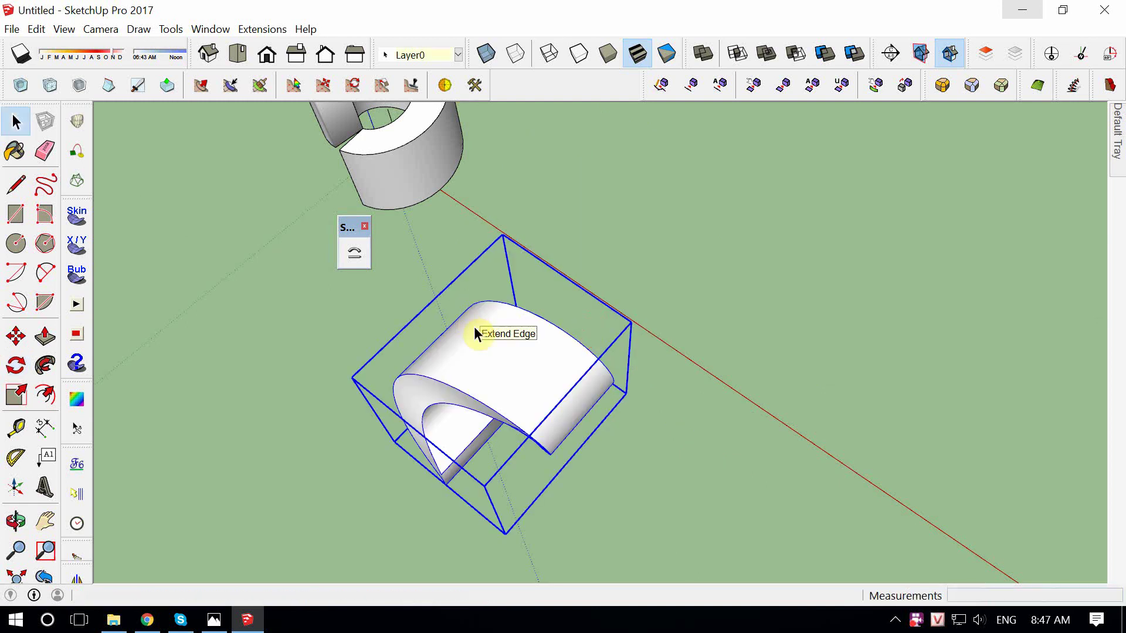
pyautogui.scroll(-3, 548, 373)
pyautogui.scroll(3, 500, 399)
pyautogui.click(473, 367)
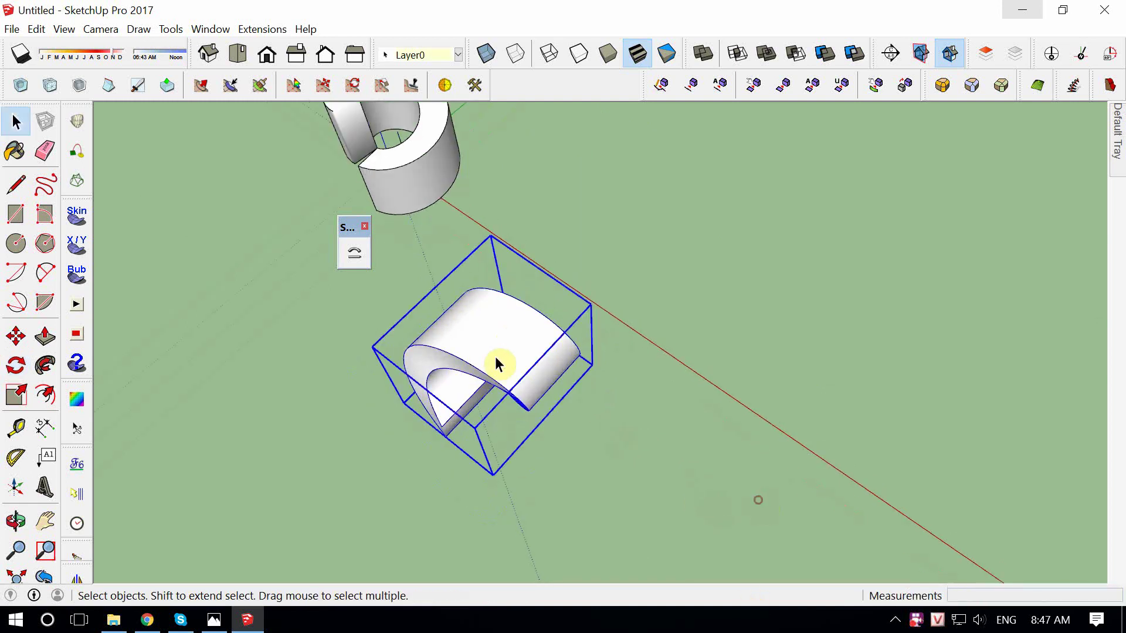
pyautogui.moveTo(495, 358)
pyautogui.mouseDown(button='middle')
pyautogui.moveTo(535, 304)
pyautogui.moveTo(539, 402)
pyautogui.moveTo(372, 403)
pyautogui.moveTo(473, 407)
pyautogui.mouseUp(button='middle')
# Explode the tipped ring group into loose geometry.
pyautogui.doubleClick(535, 314)
pyautogui.scroll(2, 399, 437)
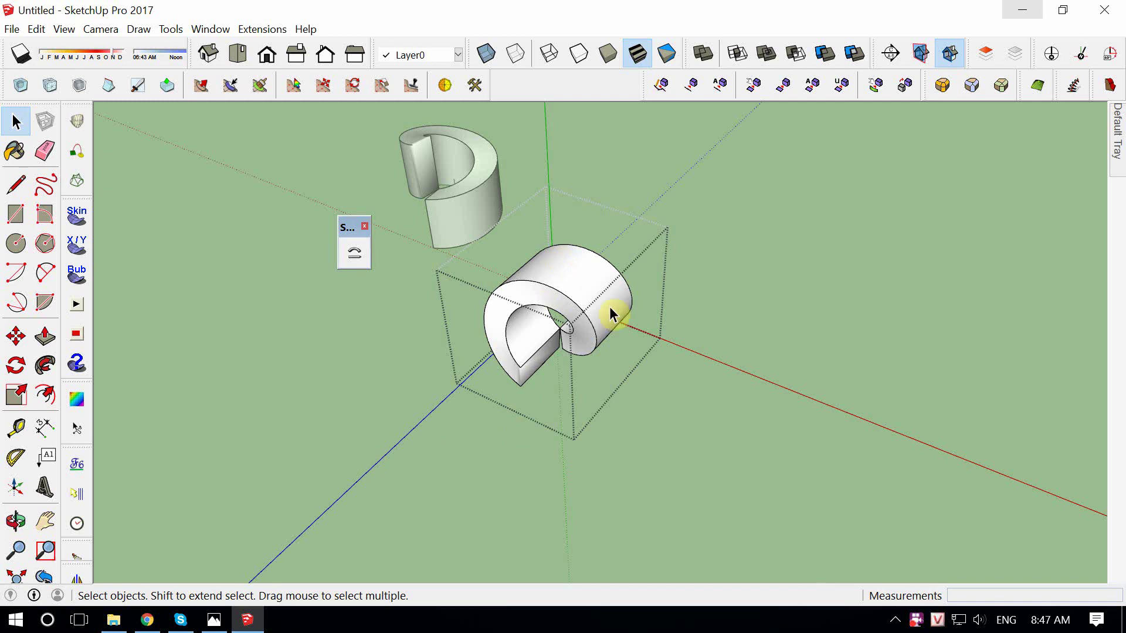
pyautogui.click(968, 590)
pyautogui.rightClick(593, 284)
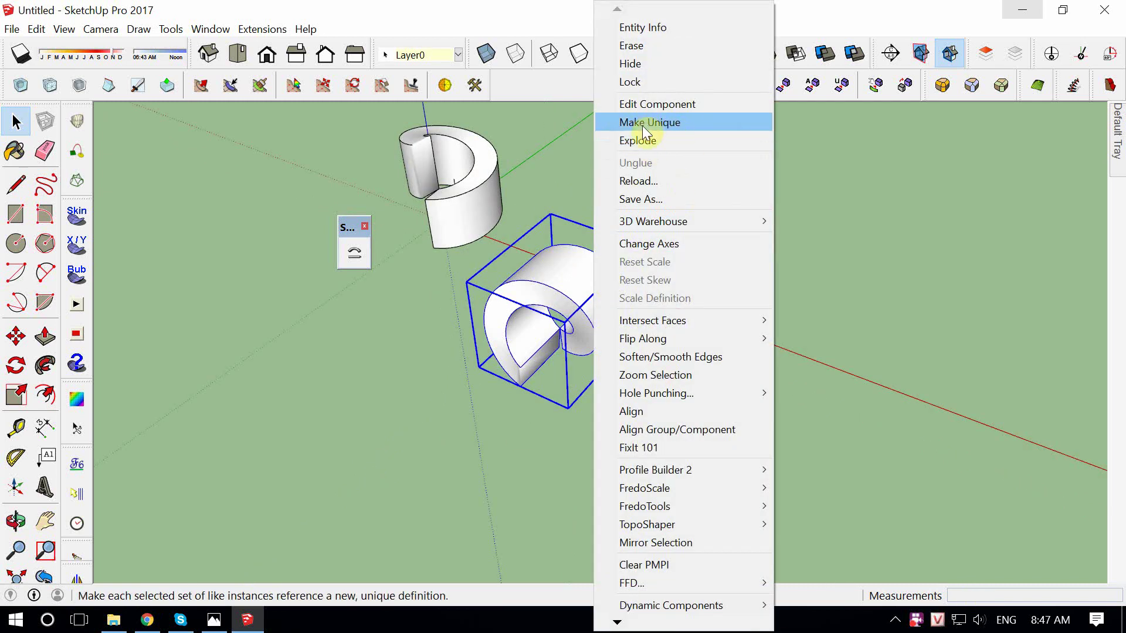
pyautogui.click(835, 444)
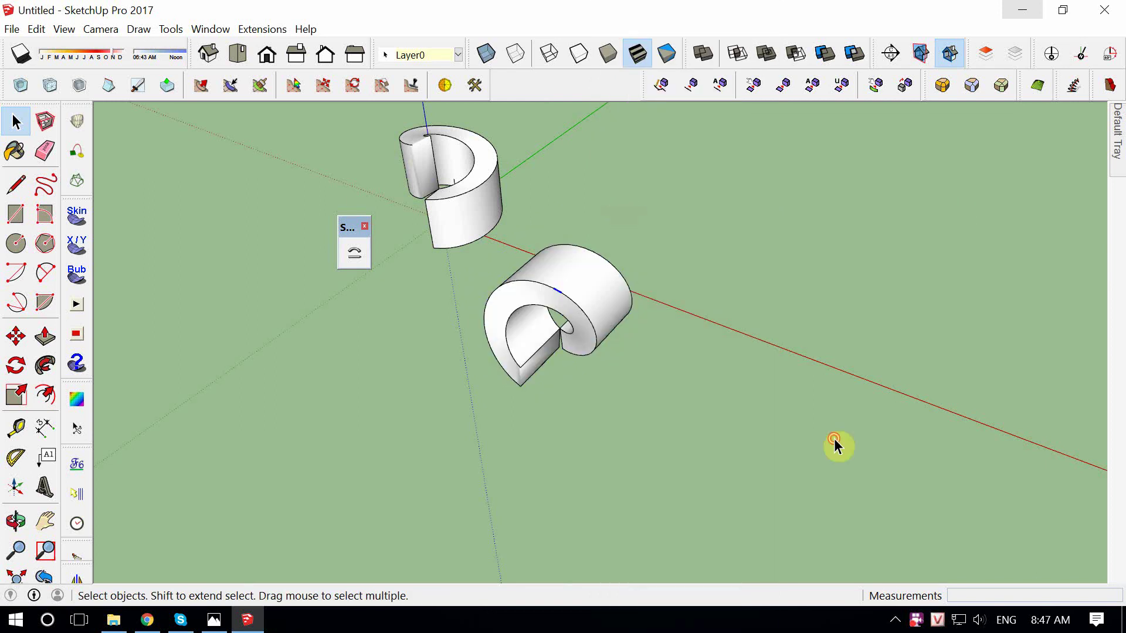
# Select all of the exploded ring's geometry and show its hidden edges.
pyautogui.tripleClick(610, 324)
pyautogui.moveTo(589, 367); pyautogui.dragTo(861, 435, button='middle')
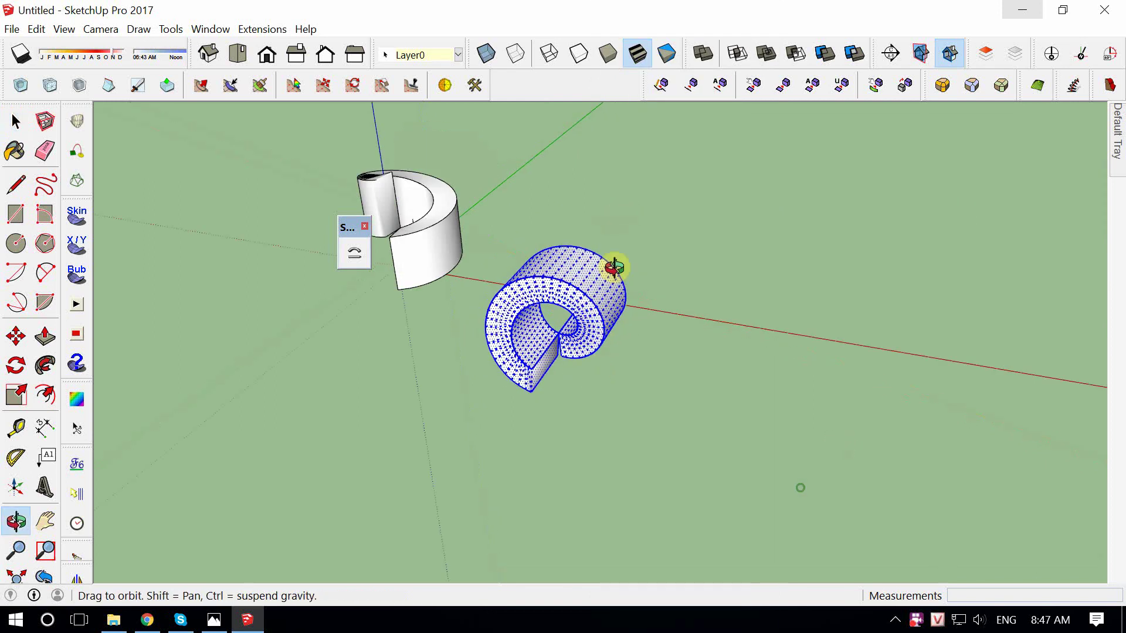
pyautogui.scroll(2, 862, 435)
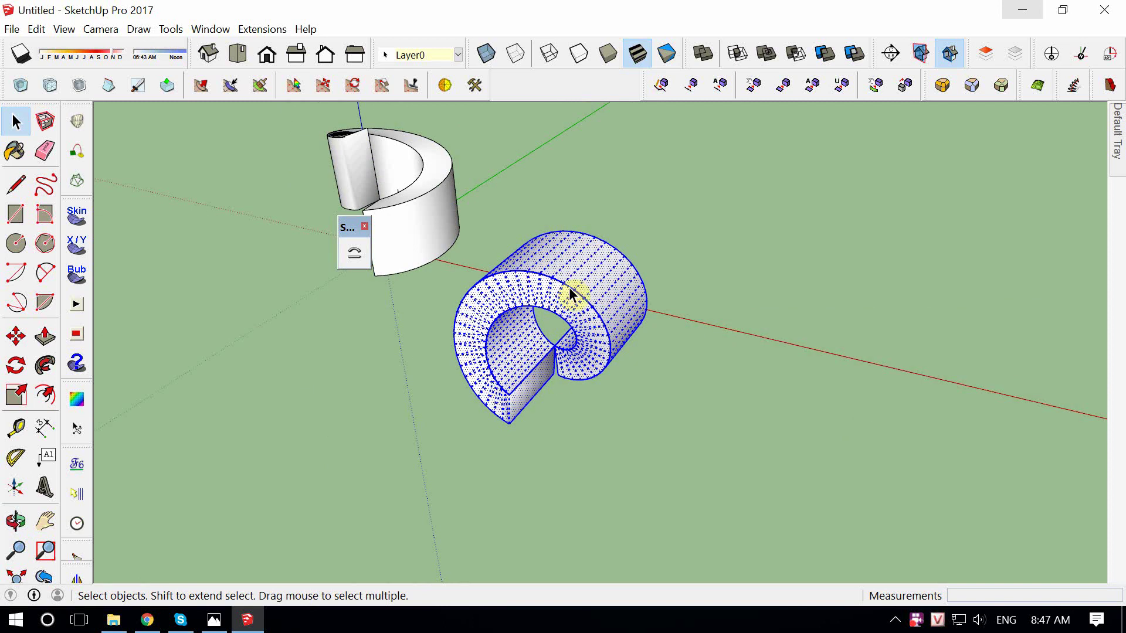
pyautogui.moveTo(573, 294)
pyautogui.mouseDown(button='middle')
pyautogui.moveTo(507, 289)
pyautogui.moveTo(498, 255)
pyautogui.mouseUp(button='middle')
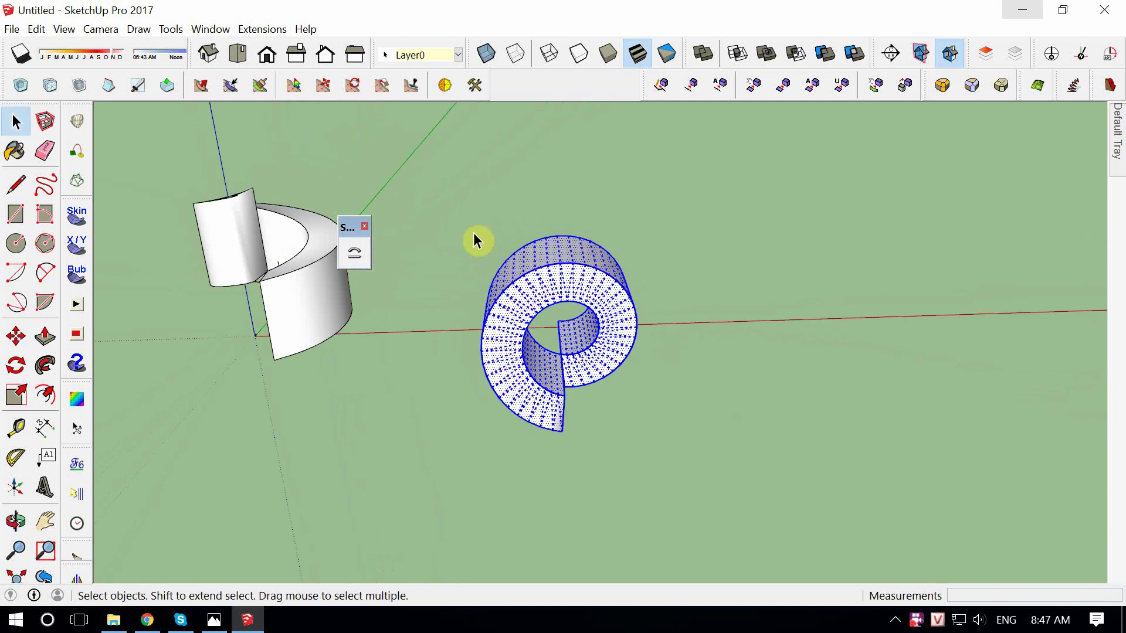
pyautogui.moveTo(428, 206); pyautogui.dragTo(721, 454)
pyautogui.moveTo(1044, 573); pyautogui.dragTo(573, 327, button='middle')
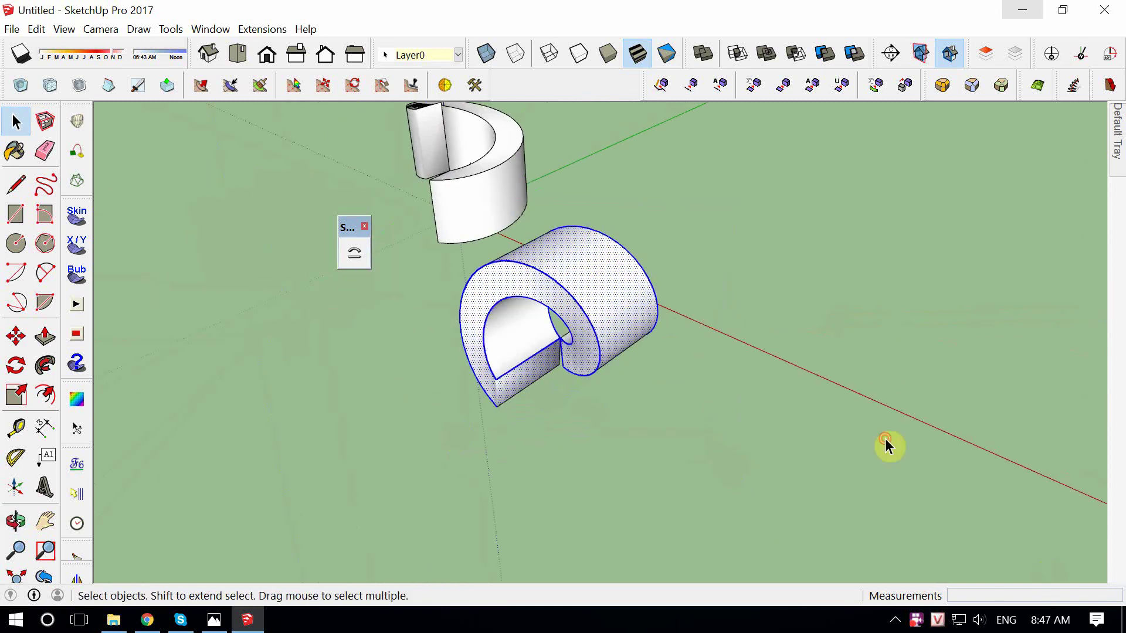
pyautogui.hotkey('shift', 'h')
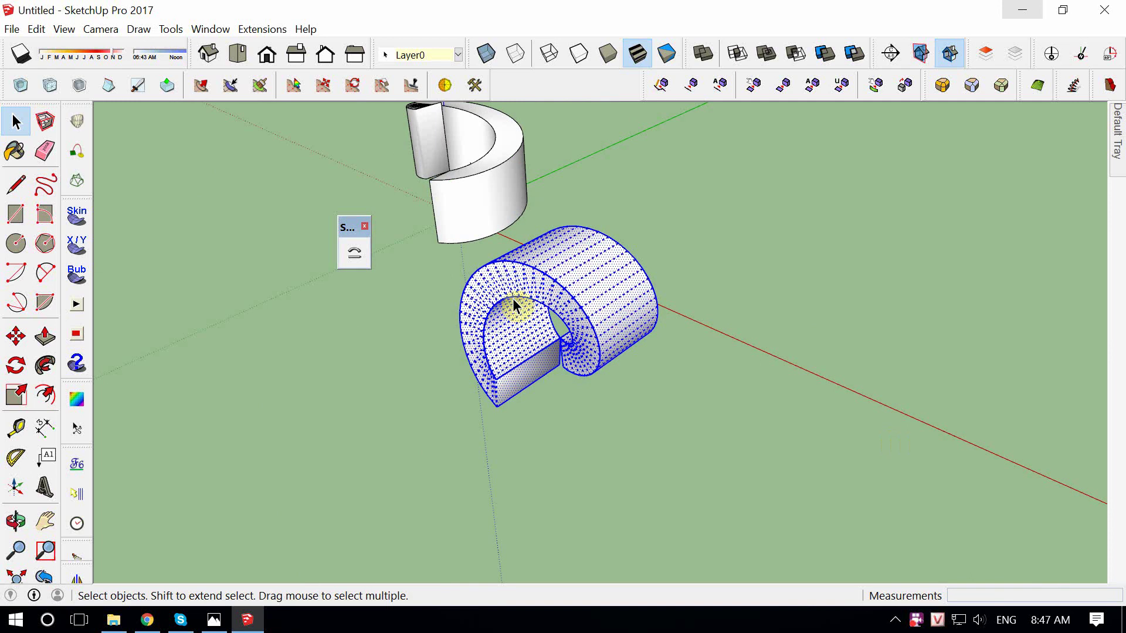
pyautogui.moveTo(512, 304); pyautogui.dragTo(466, 368, button='middle')
# Start a Ctrl-Move copy of the upright ring from a point on it.
pyautogui.press('m')
pyautogui.press('ctrl')
pyautogui.click(495, 388)
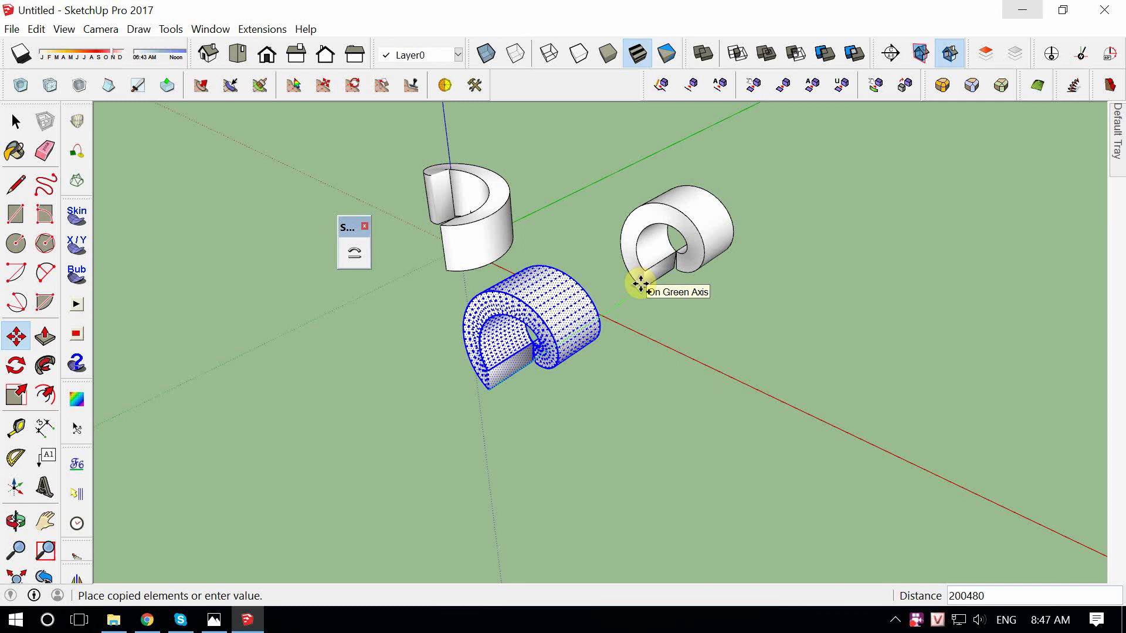
pyautogui.press('space')
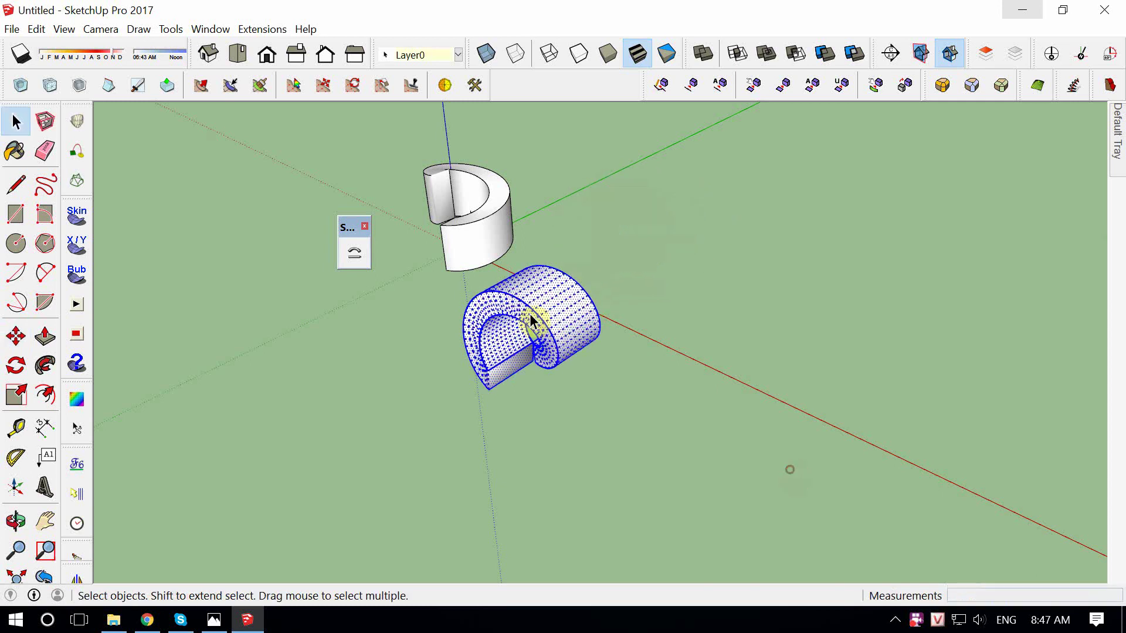
pyautogui.press('m')
pyautogui.press('ctrl')
pyautogui.click(566, 356)
pyautogui.write('200000')
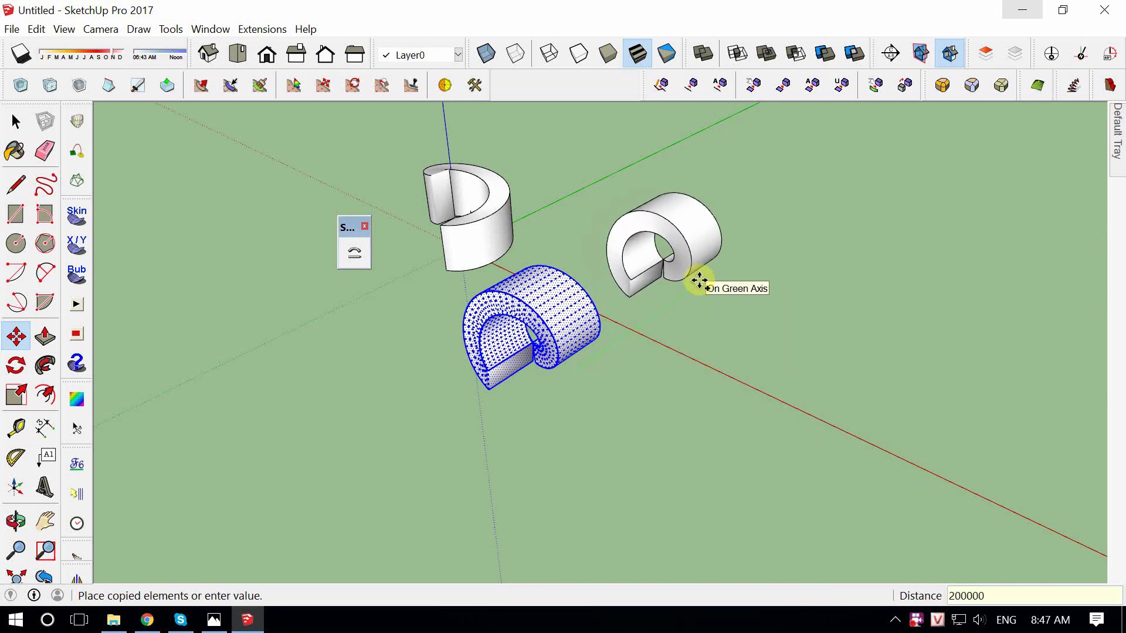
pyautogui.click(699, 282)
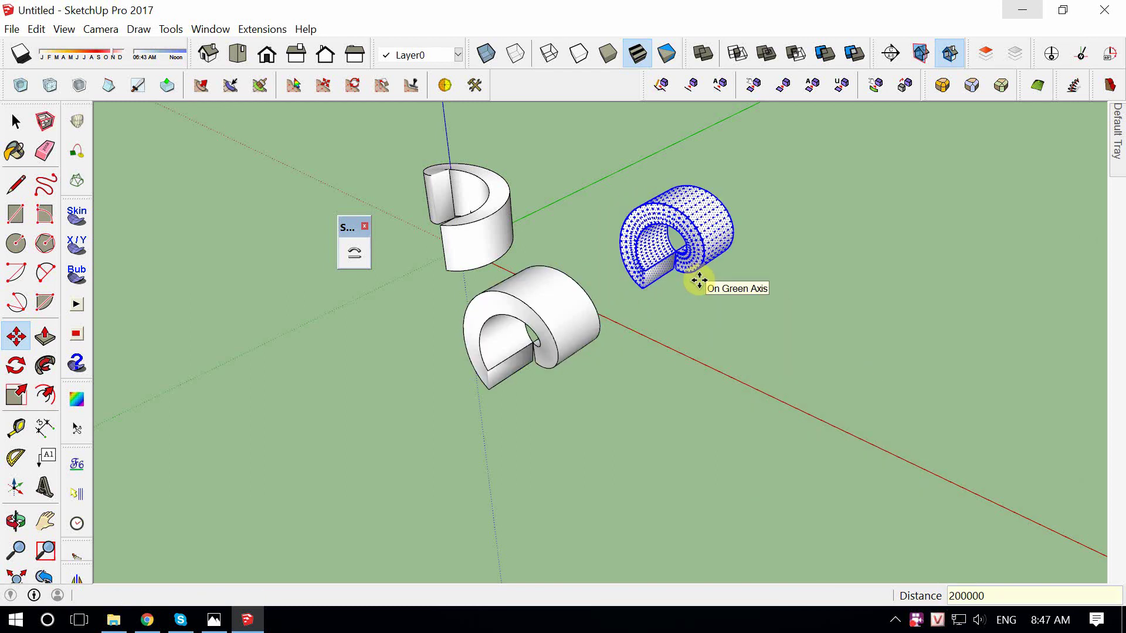
pyautogui.press('space')
pyautogui.scroll(2, 699, 281)
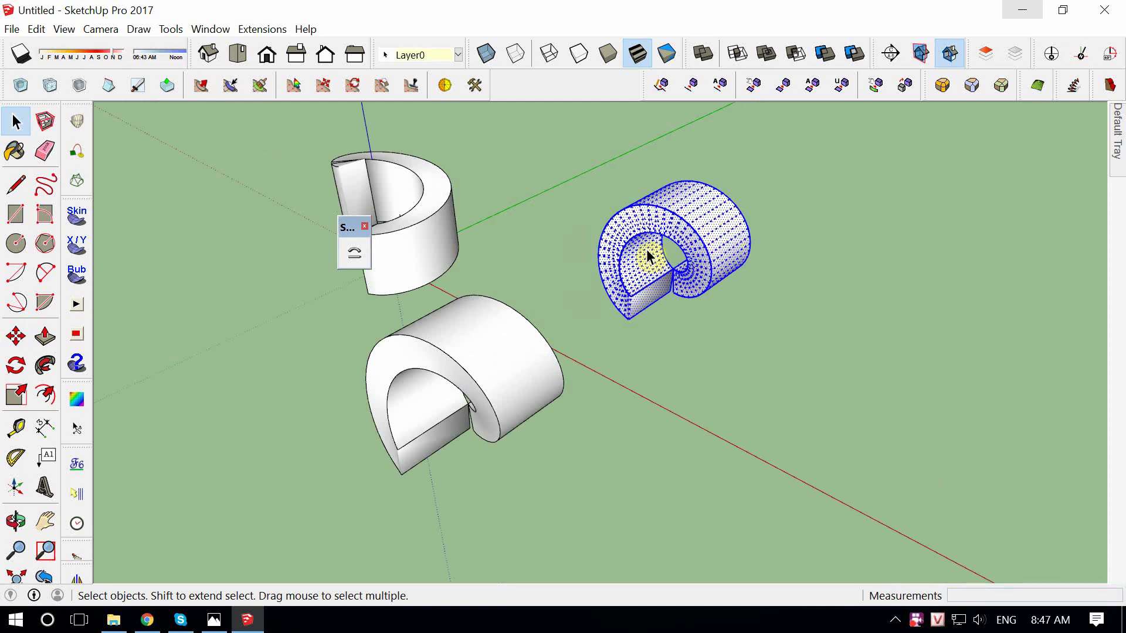
pyautogui.press('g')
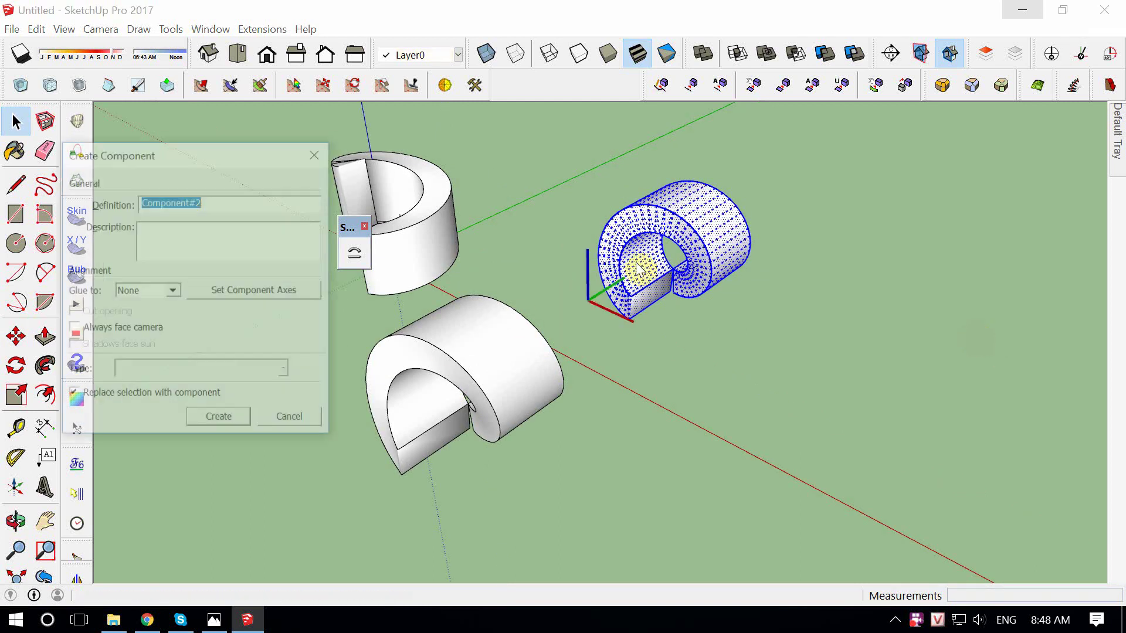
pyautogui.click(246, 415)
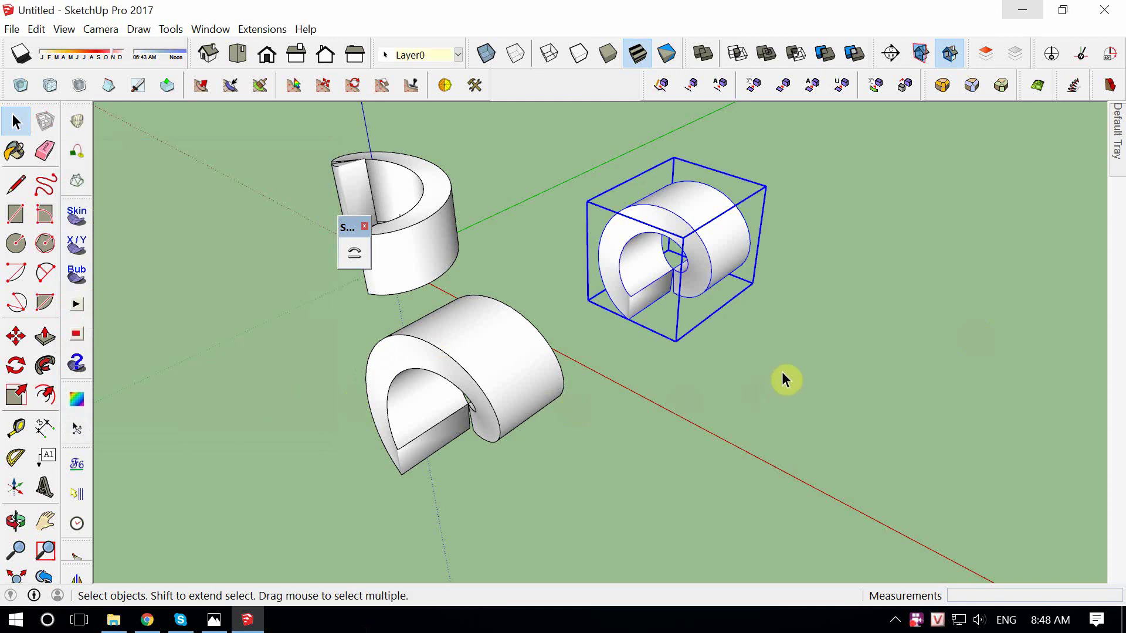
pyautogui.press('Delete')
pyautogui.scroll(-3, 557, 420)
pyautogui.moveTo(558, 390); pyautogui.dragTo(422, 435, button='middle')
# Select the C-shaped ring, then dock and narrow the Default Tray beside the model.
pyautogui.scroll(3, 745, 558)
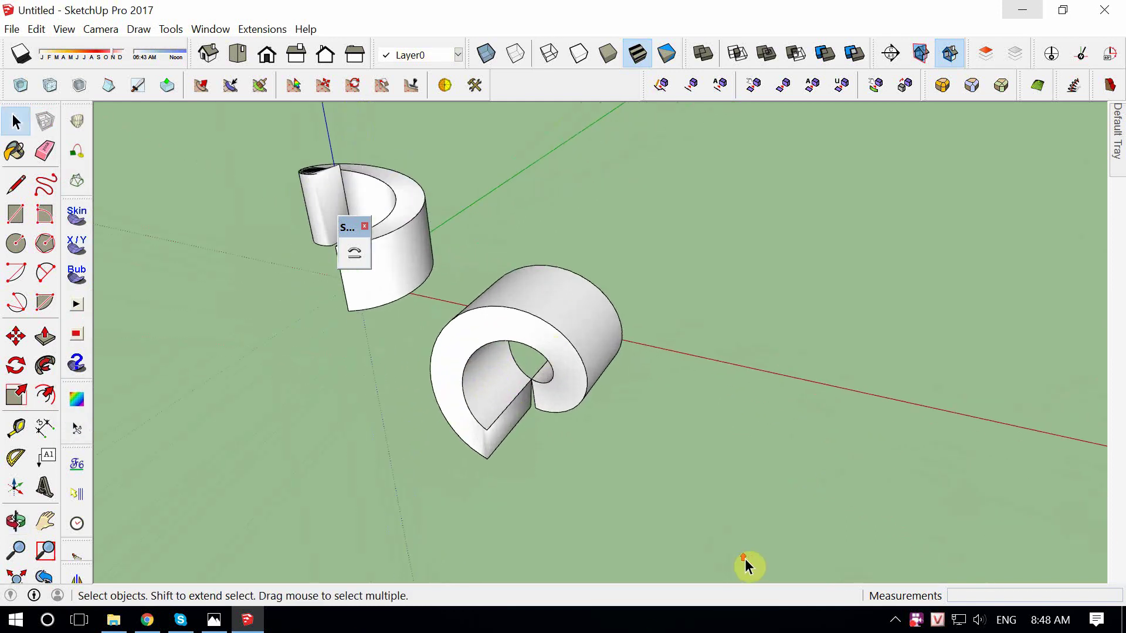
pyautogui.tripleClick(556, 339)
pyautogui.scroll(3, 455, 469)
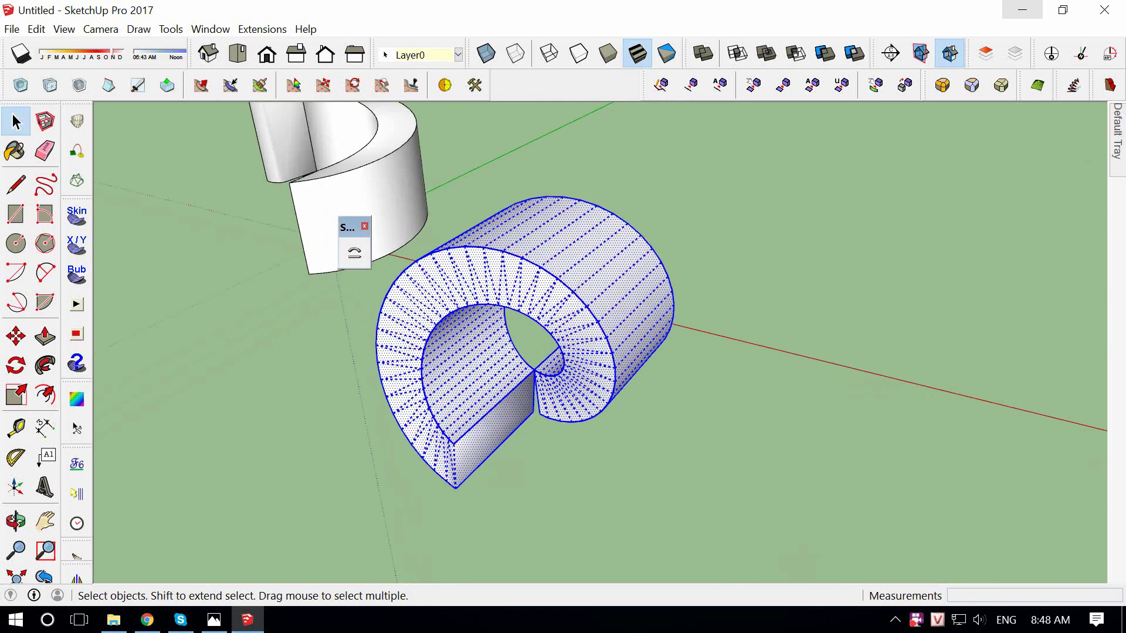
pyautogui.scroll(3, 456, 469)
pyautogui.tripleClick(459, 455)
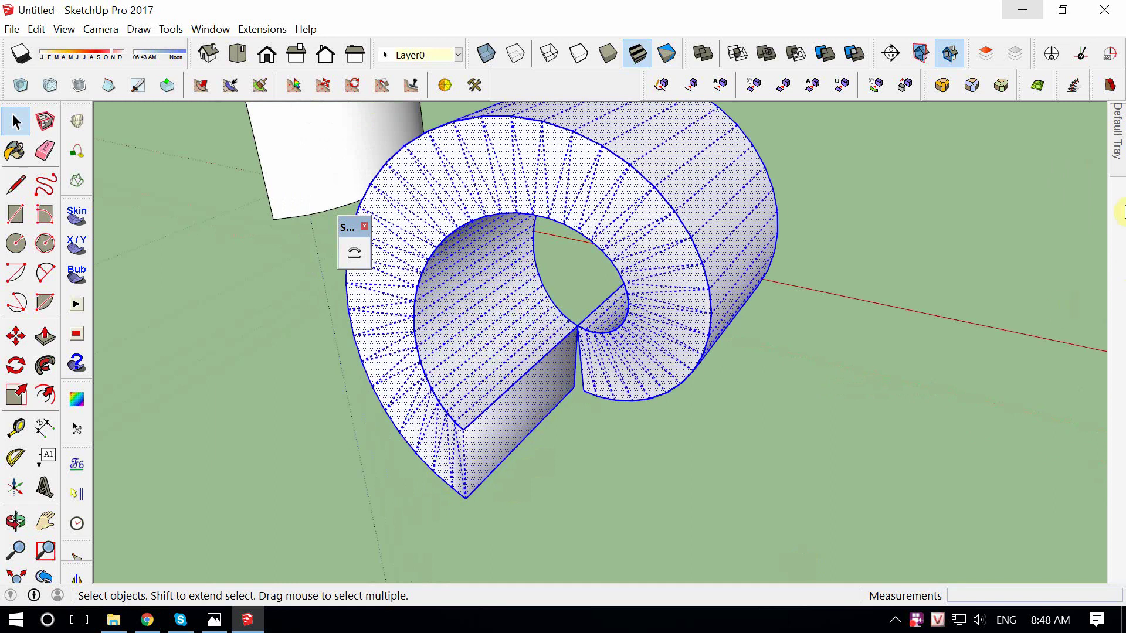
pyautogui.click(1090, 110)
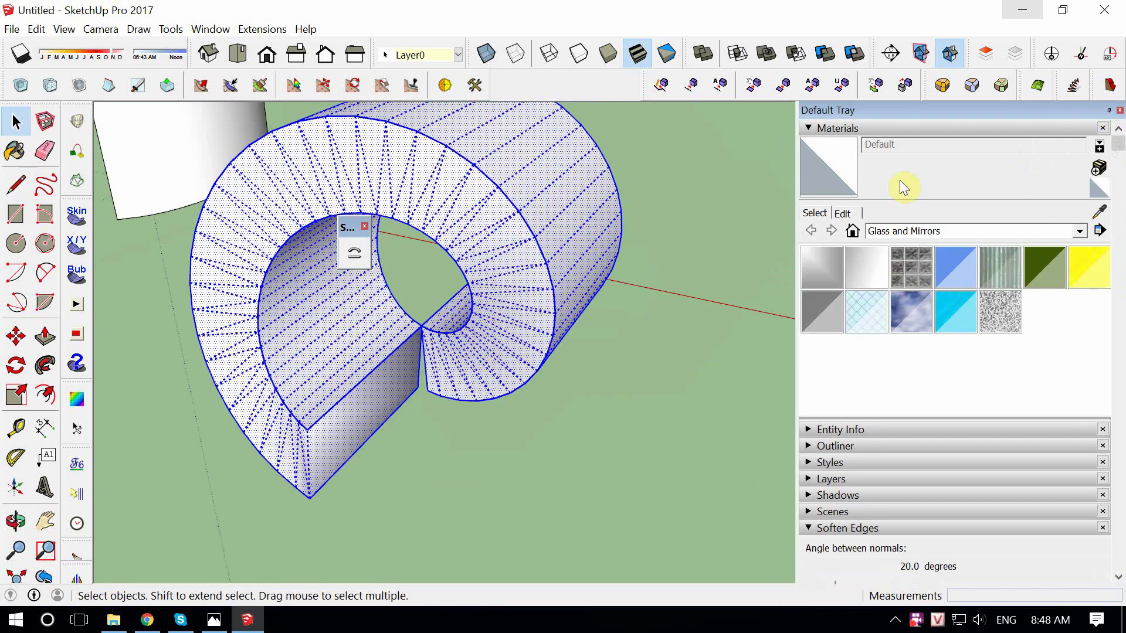
pyautogui.moveTo(798, 194); pyautogui.dragTo(878, 194)
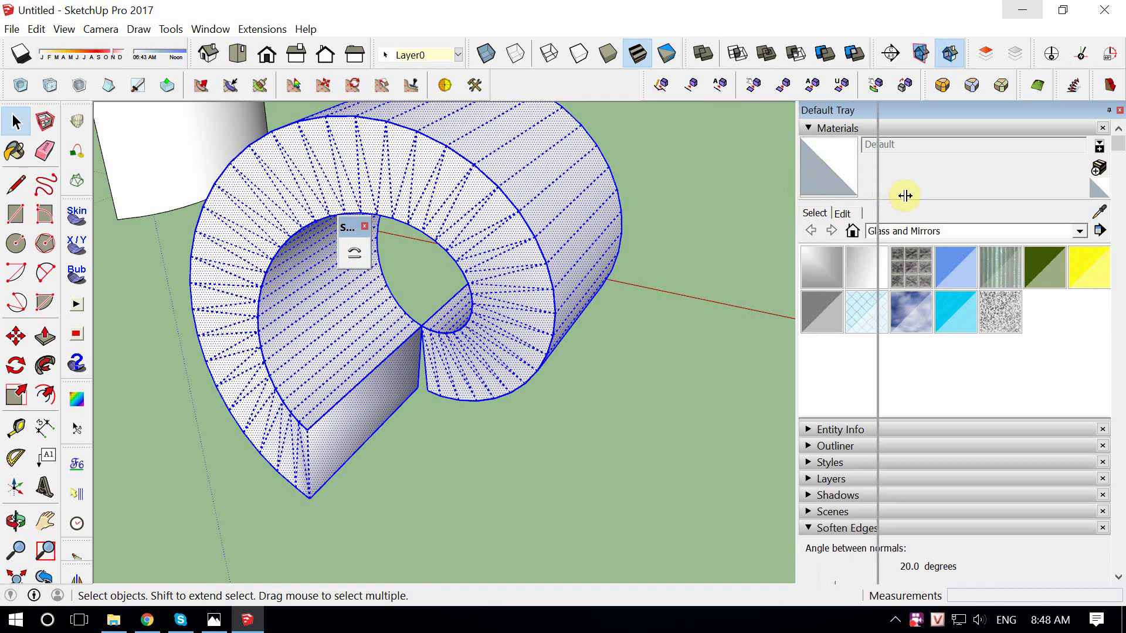
pyautogui.click(848, 278)
pyautogui.scroll(-3, 592, 498)
pyautogui.moveTo(566, 408); pyautogui.dragTo(829, 549, button='middle')
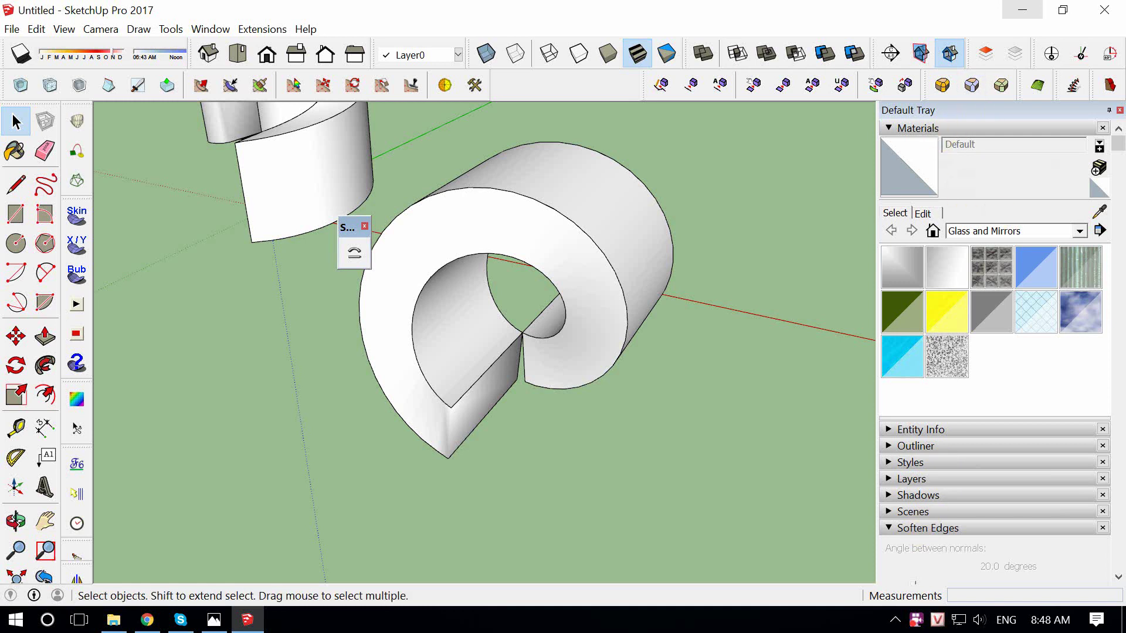
# Collapse Materials and soften the whole ring's edges at 18.80 degrees.
pyautogui.click(917, 128)
pyautogui.hotkey('ctrl', 'a')
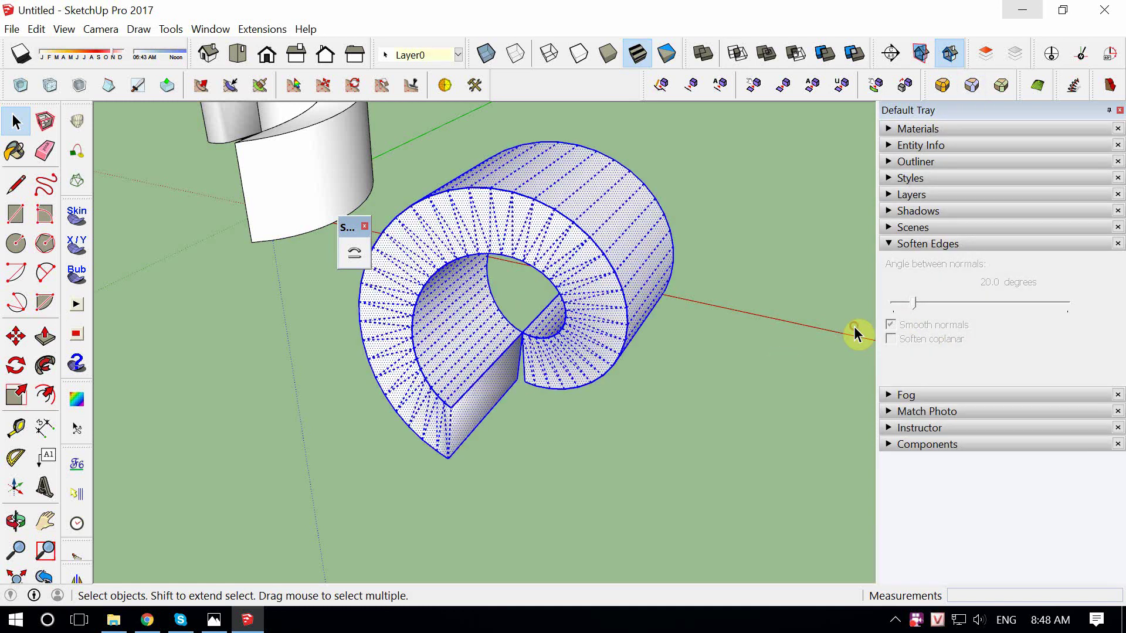
pyautogui.scroll(1, 414, 371)
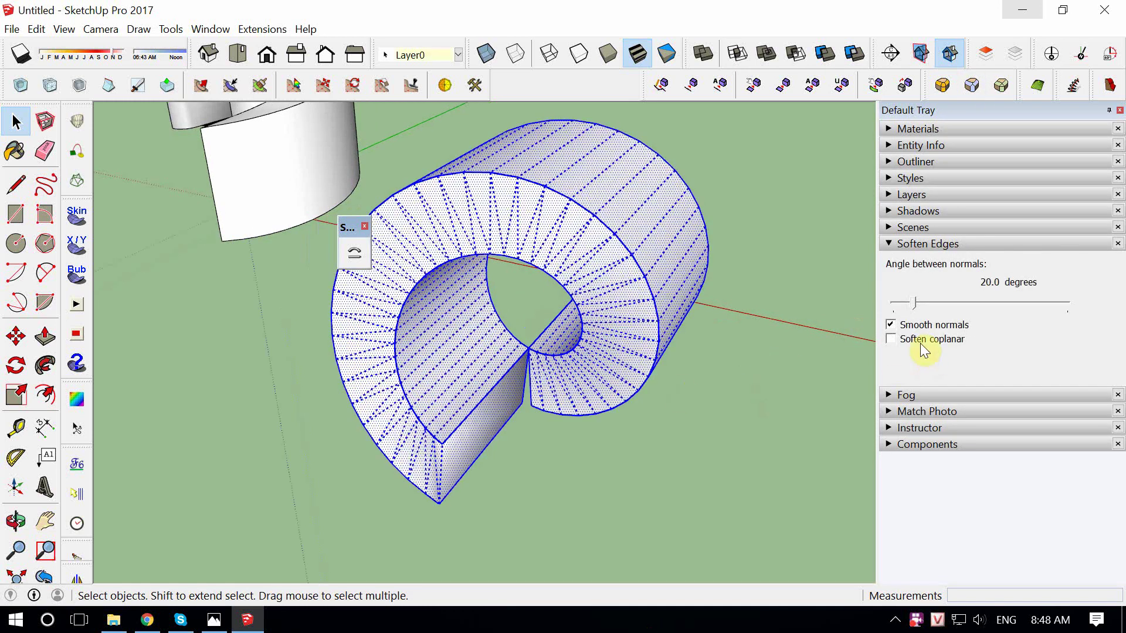
pyautogui.moveTo(918, 304)
pyautogui.mouseDown()
pyautogui.moveTo(898, 309)
pyautogui.moveTo(911, 305)
pyautogui.mouseUp()
pyautogui.tripleClick(443, 467)
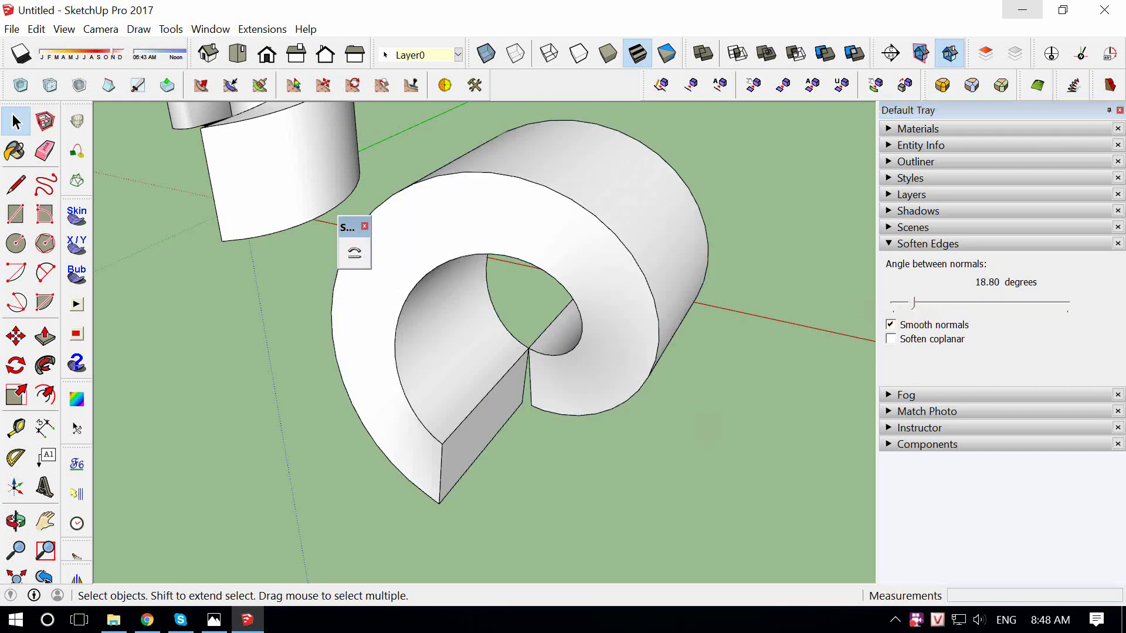
pyautogui.moveTo(623, 437)
pyautogui.mouseDown(button='middle')
pyautogui.moveTo(658, 420)
pyautogui.moveTo(636, 350)
pyautogui.moveTo(645, 352)
pyautogui.mouseUp(button='middle')
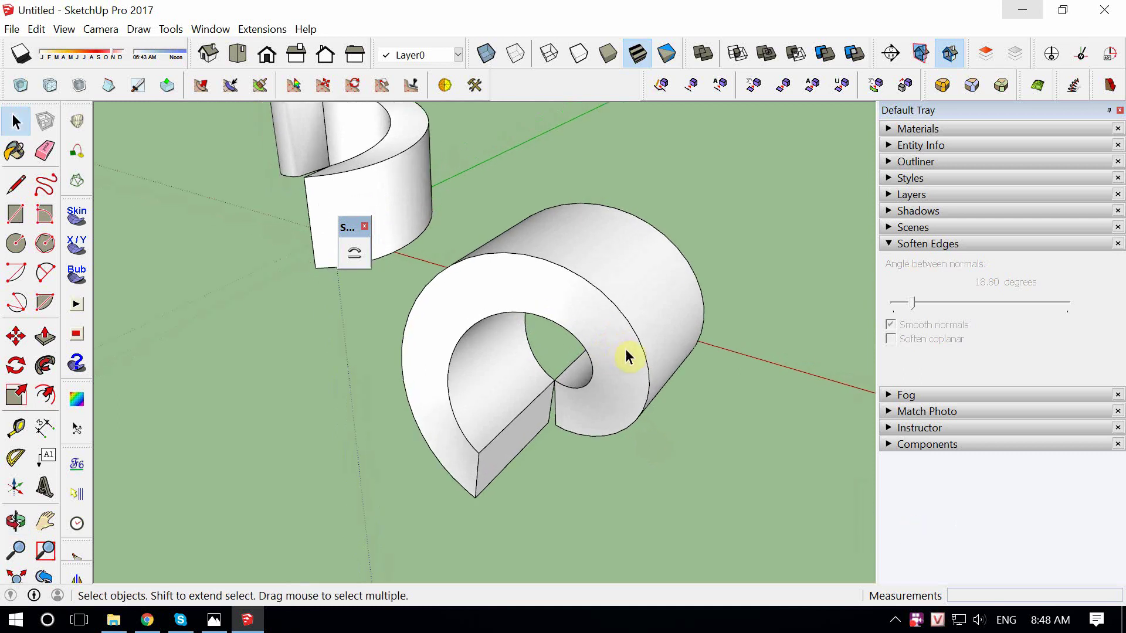
# Orbit the two rings slightly and bring reference photo 8.jpg to the front.
pyautogui.click(214, 620)
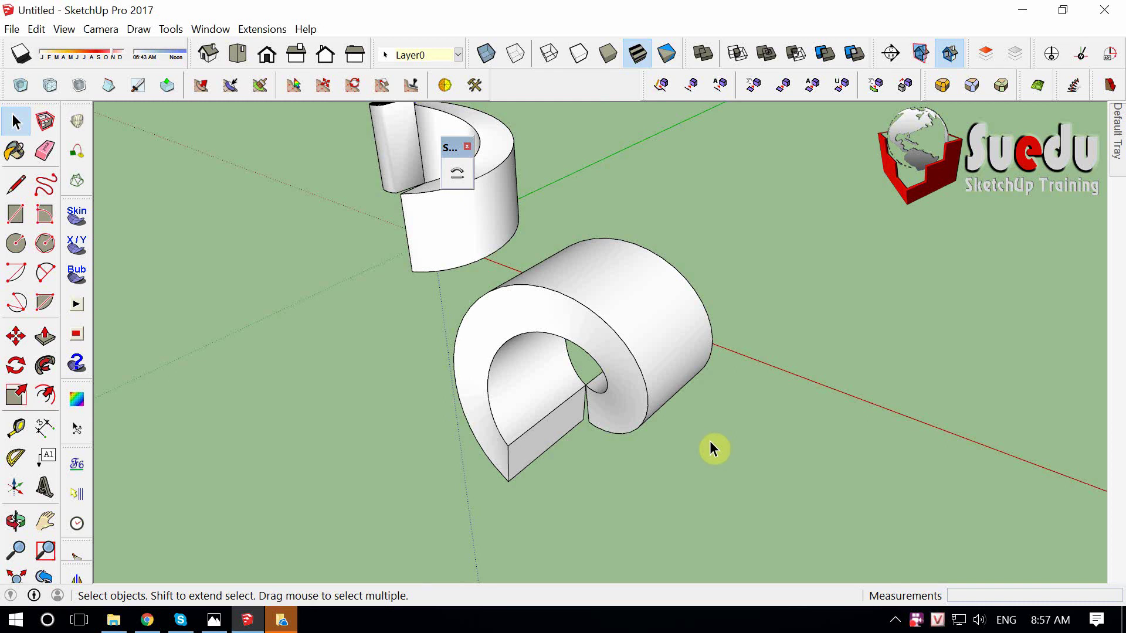
pyautogui.moveTo(473, 489); pyautogui.dragTo(498, 423, button='middle')
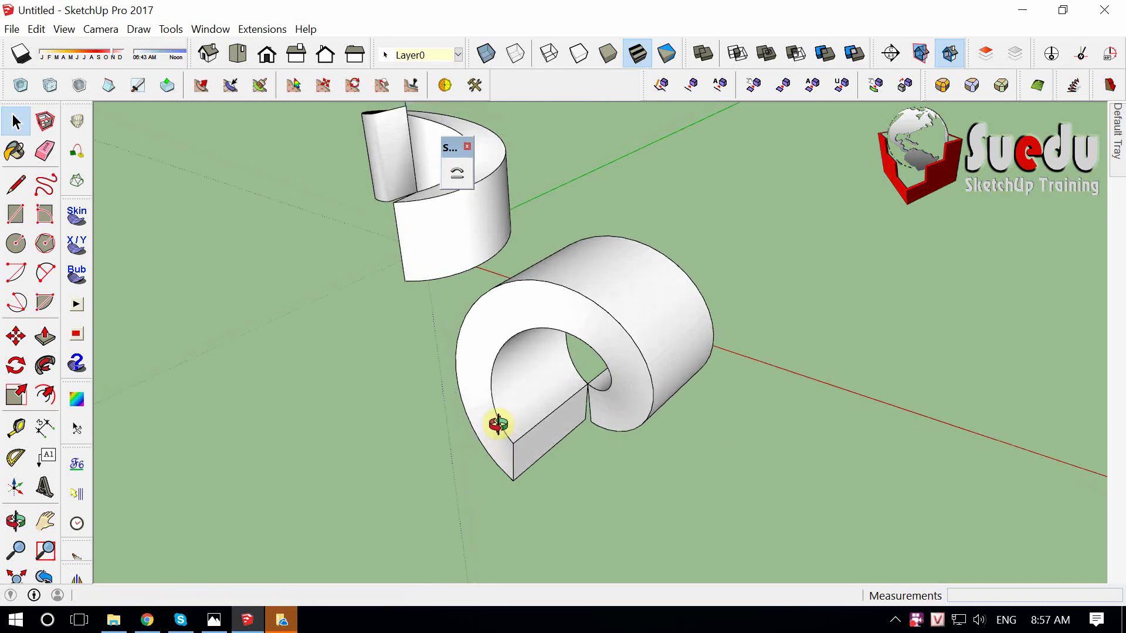
pyautogui.click(222, 617)
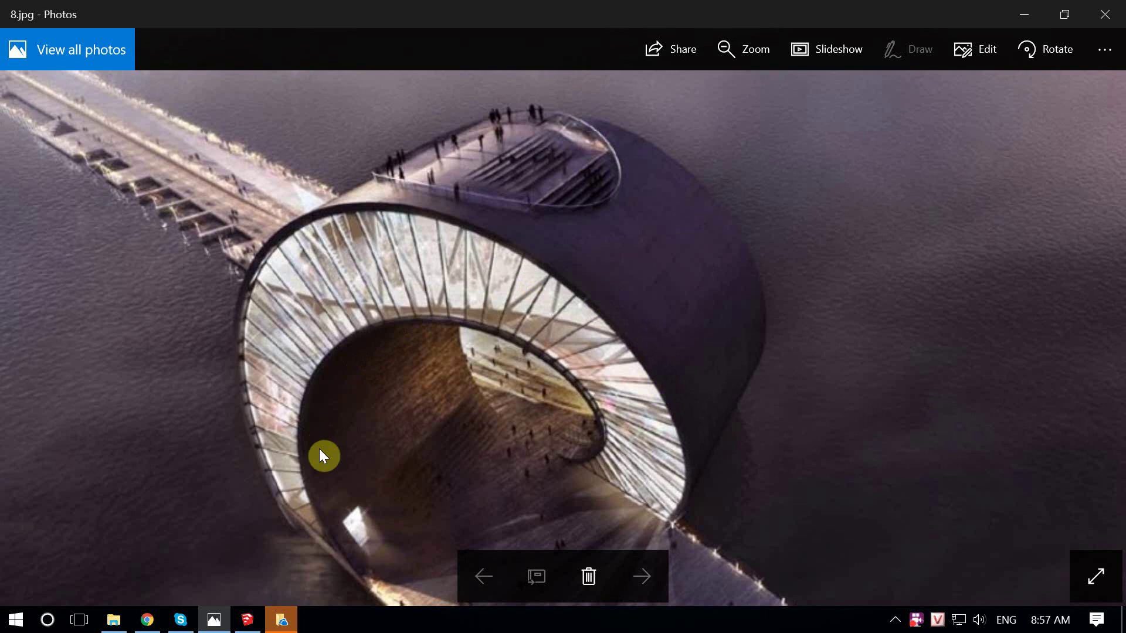
# Zoom in and out on 8.jpg to study the radial glass ribs inside the ring.
pyautogui.scroll(2, 424, 329)
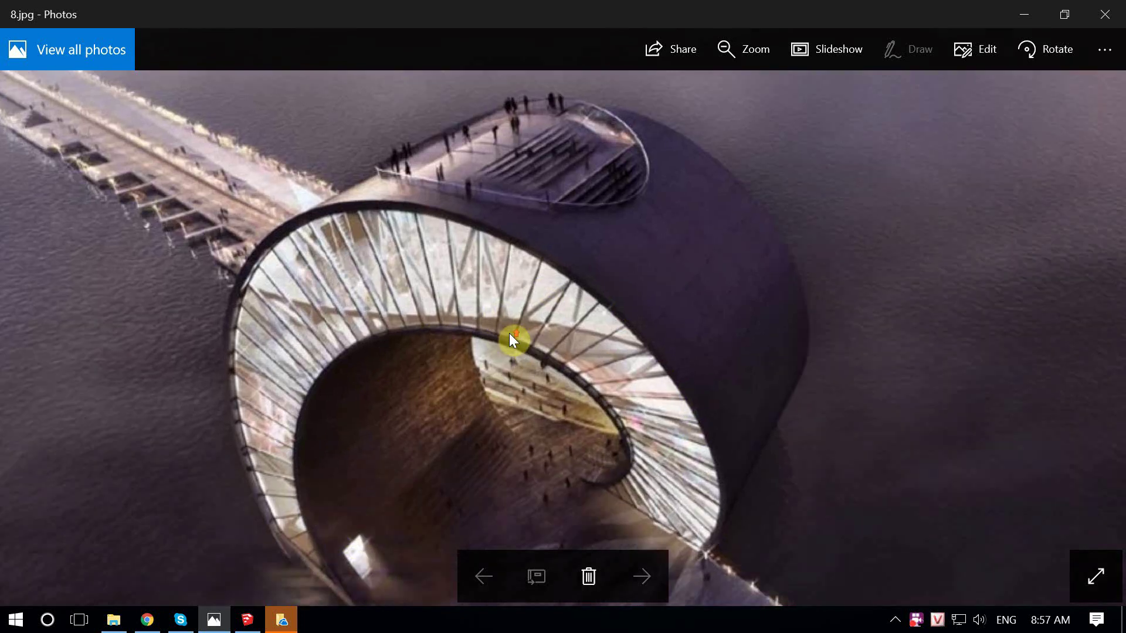
pyautogui.scroll(2, 302, 202)
pyautogui.scroll(1, 184, 276)
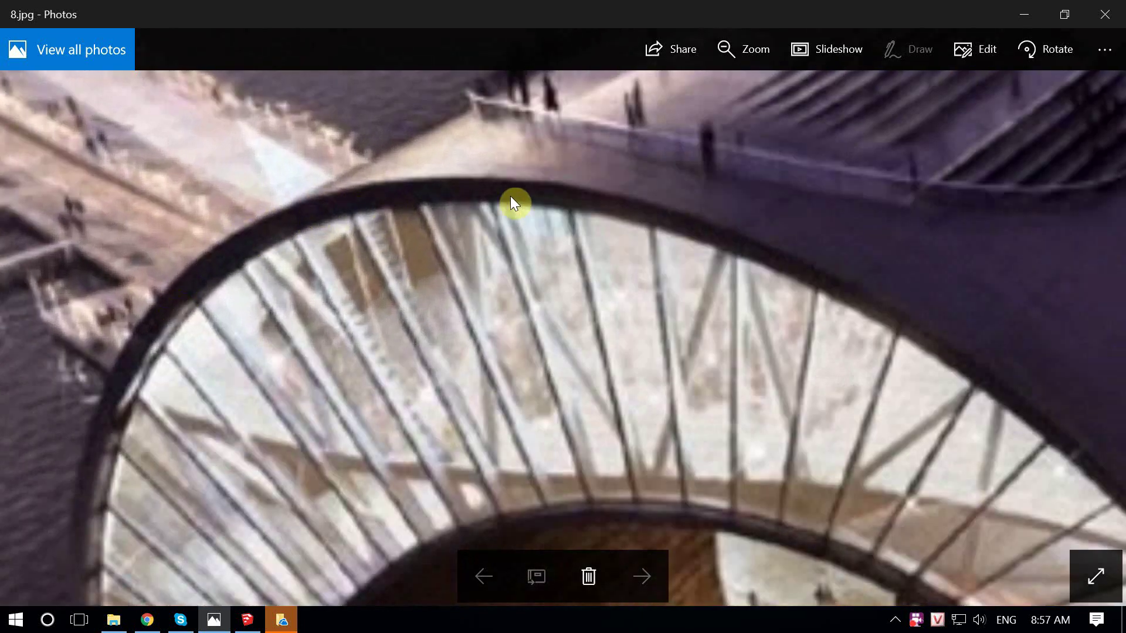
pyautogui.scroll(-2, 306, 438)
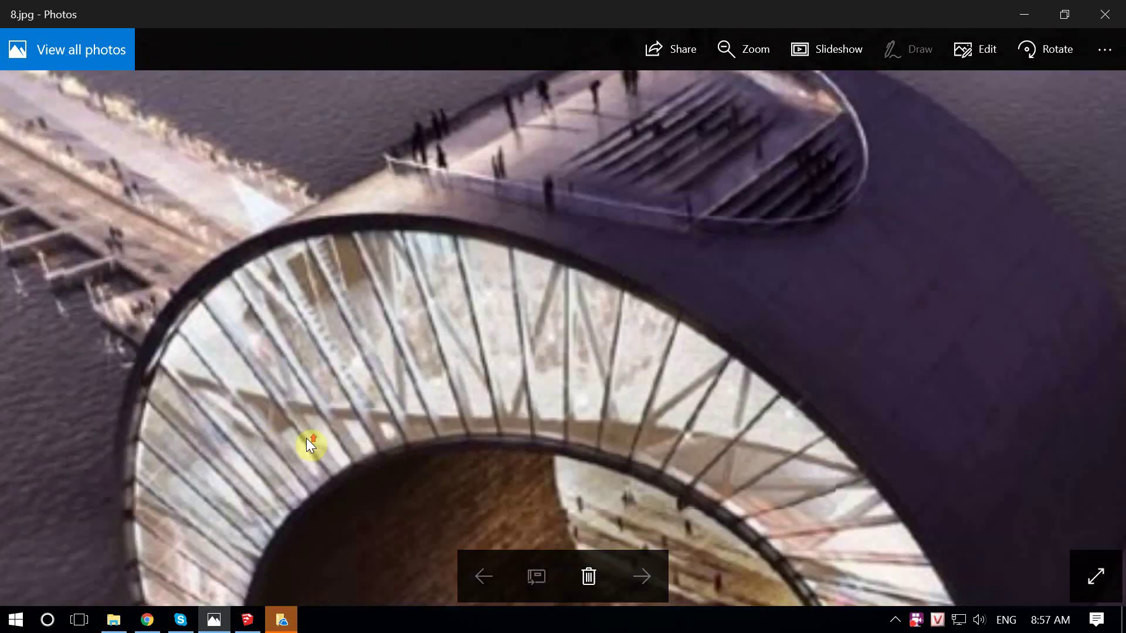
pyautogui.scroll(-2, 146, 388)
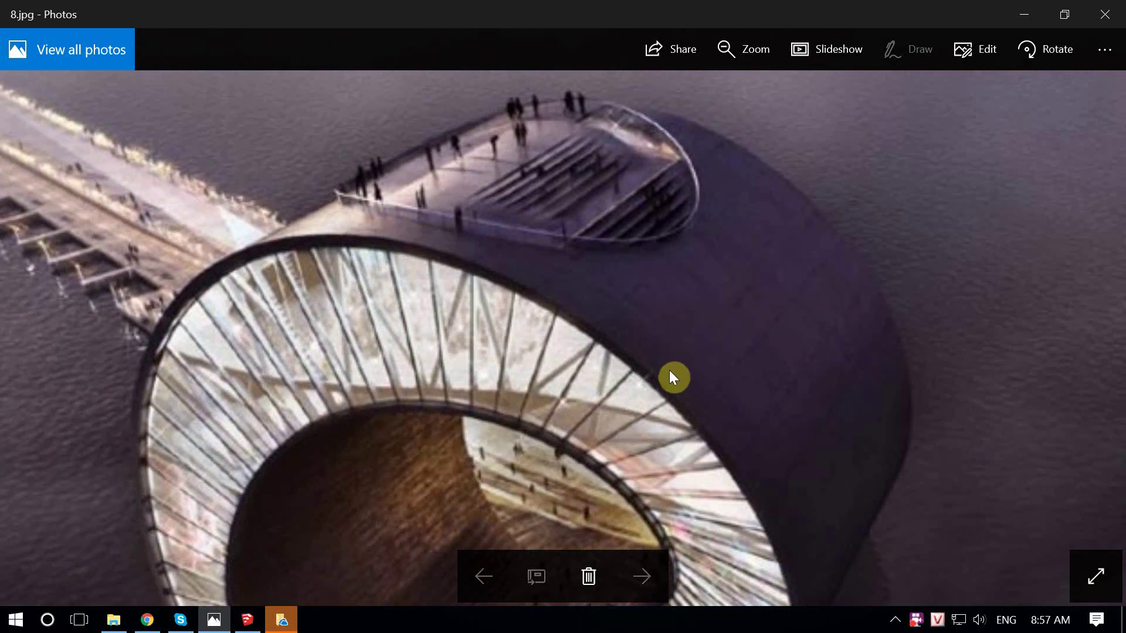
pyautogui.scroll(-3, 586, 387)
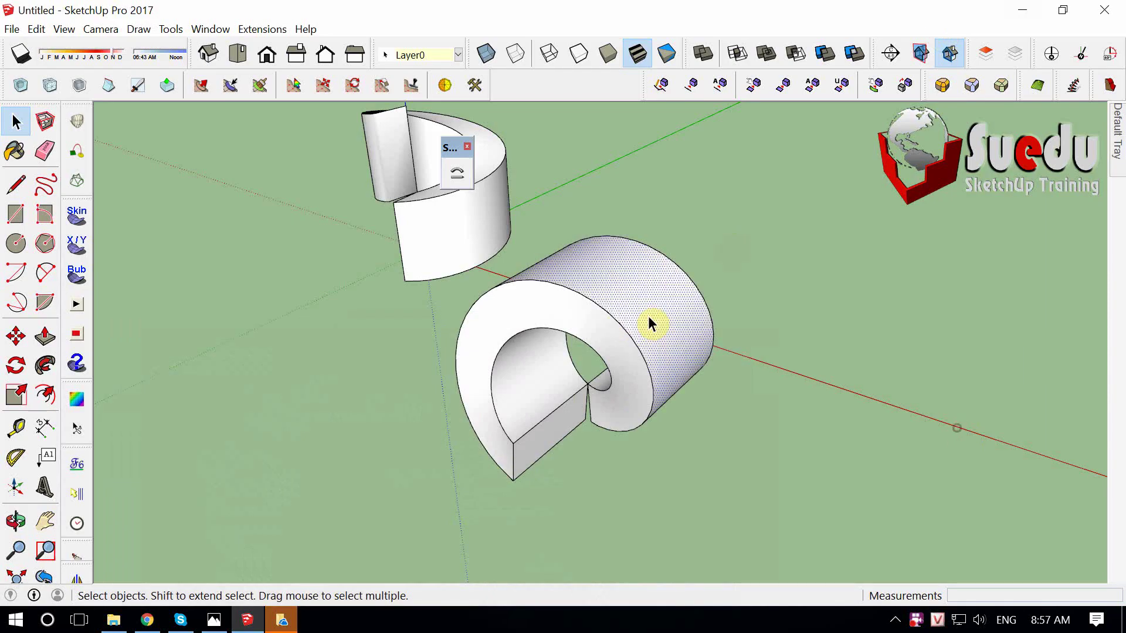
# Make the ring's outer and inner curved faces into separate components.
pyautogui.click(648, 316)
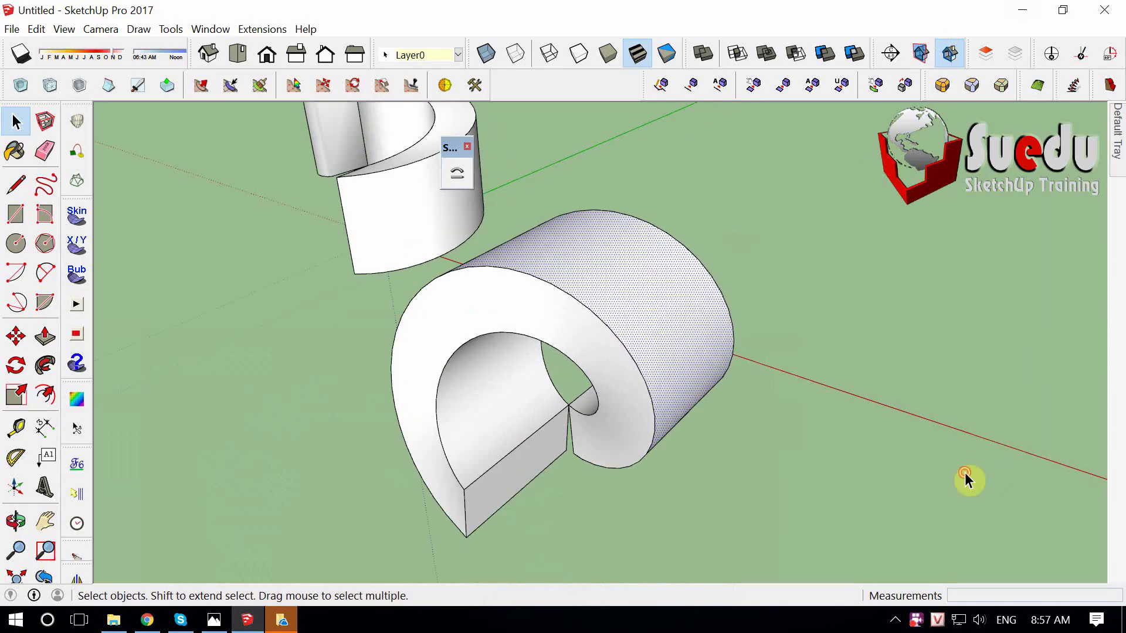
pyautogui.scroll(2, 505, 329)
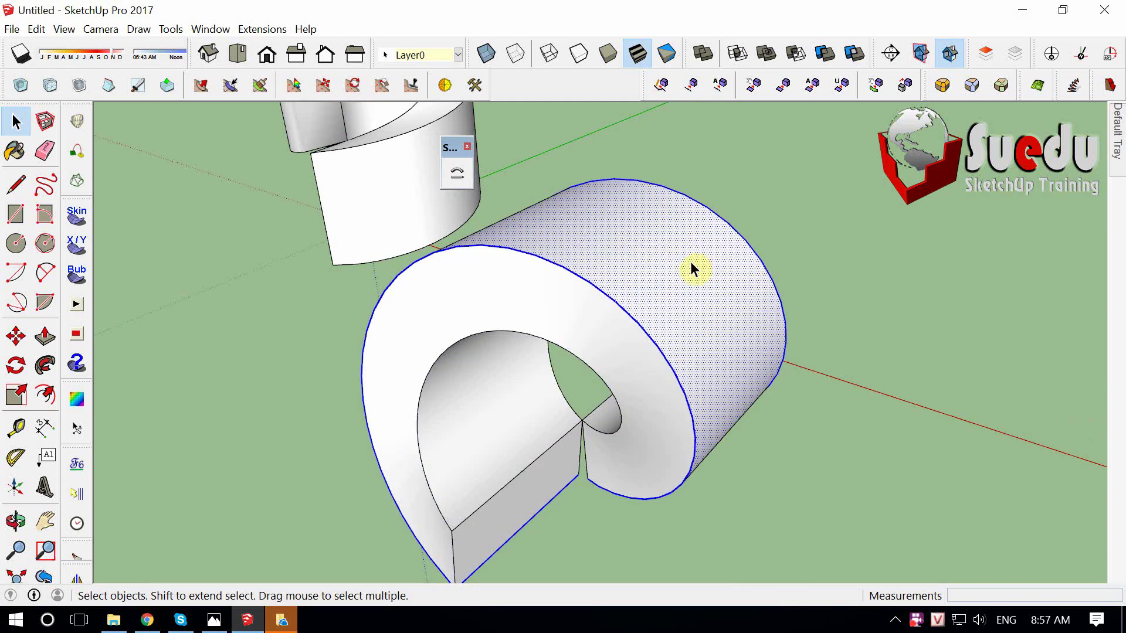
pyautogui.press('g')
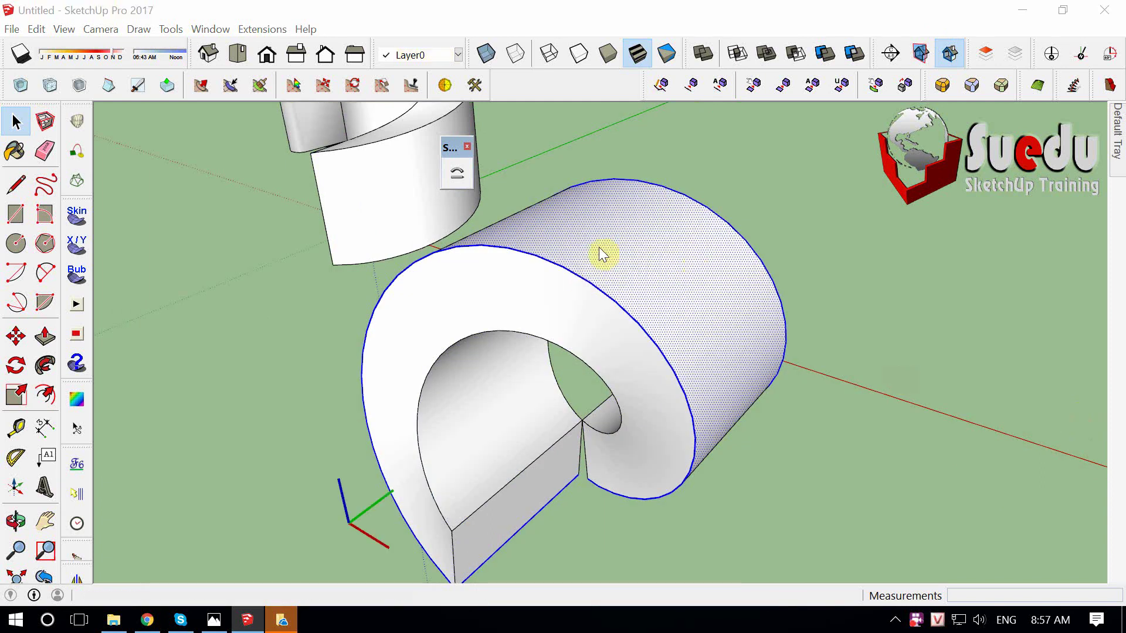
pyautogui.click(219, 419)
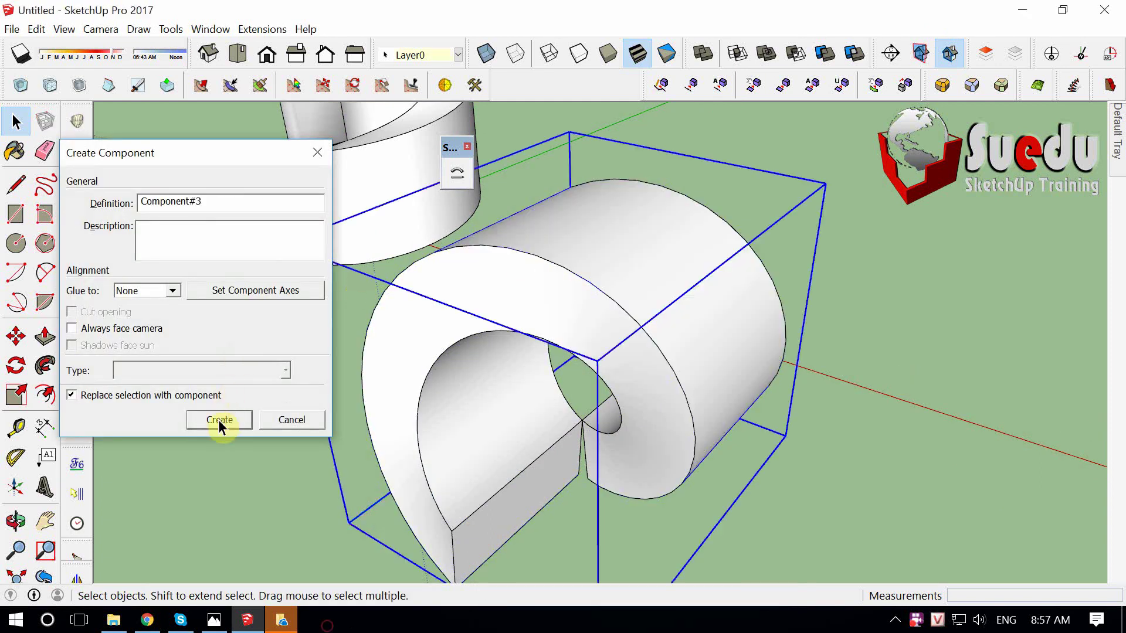
pyautogui.click(454, 404)
pyautogui.press('g')
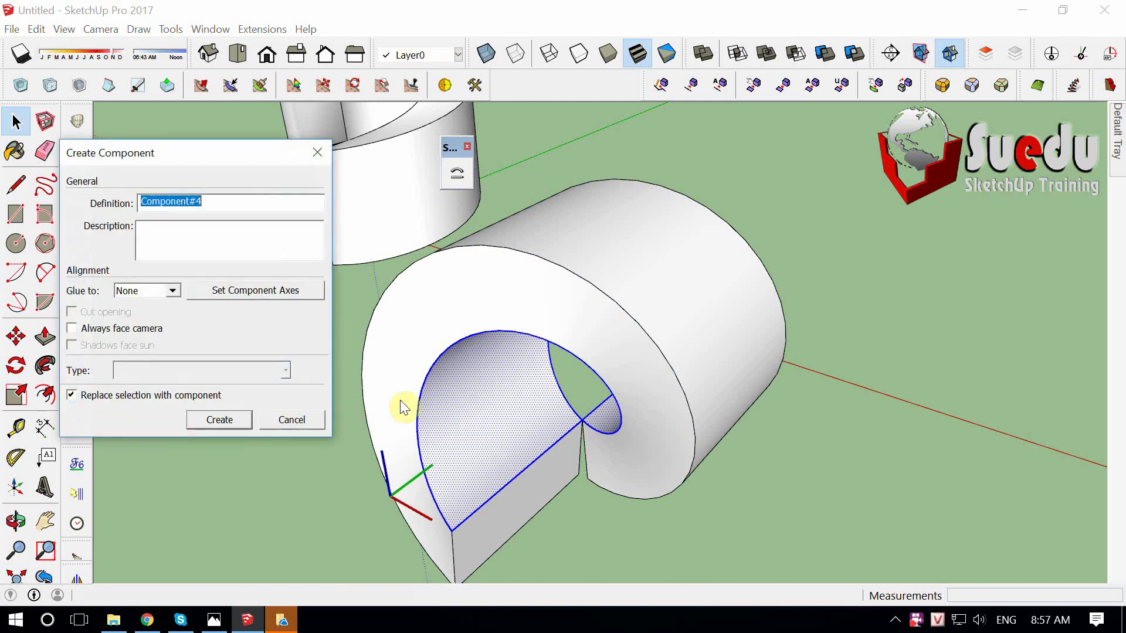
pyautogui.click(206, 420)
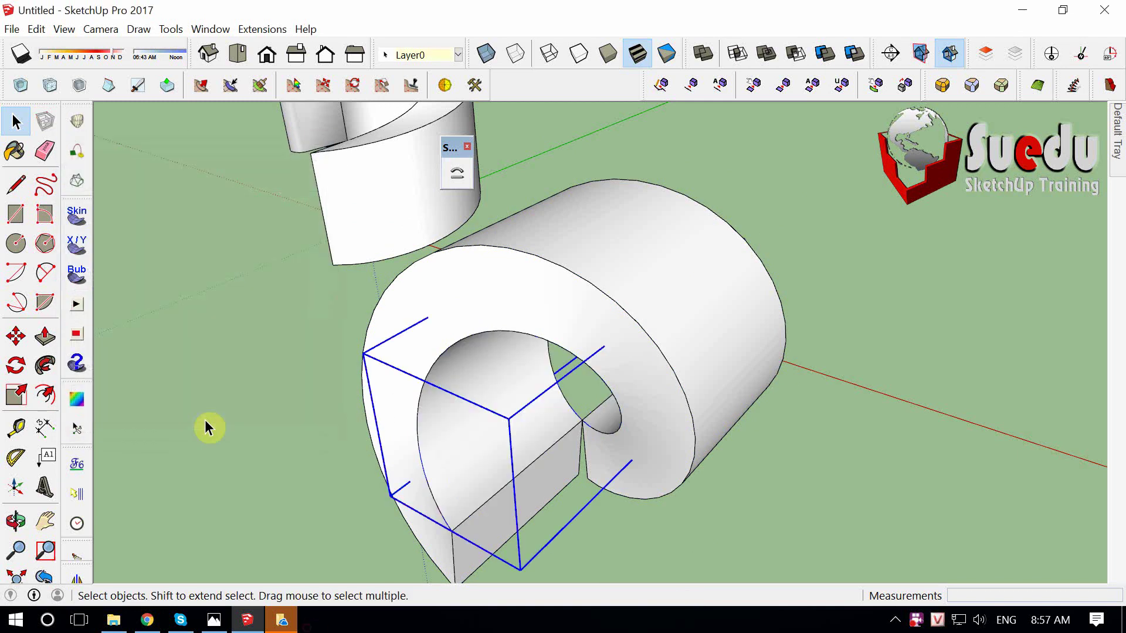
# Open the ring component, select its outer curved face, and dock the floating toolbar.
pyautogui.doubleClick(643, 264)
pyautogui.click(625, 267)
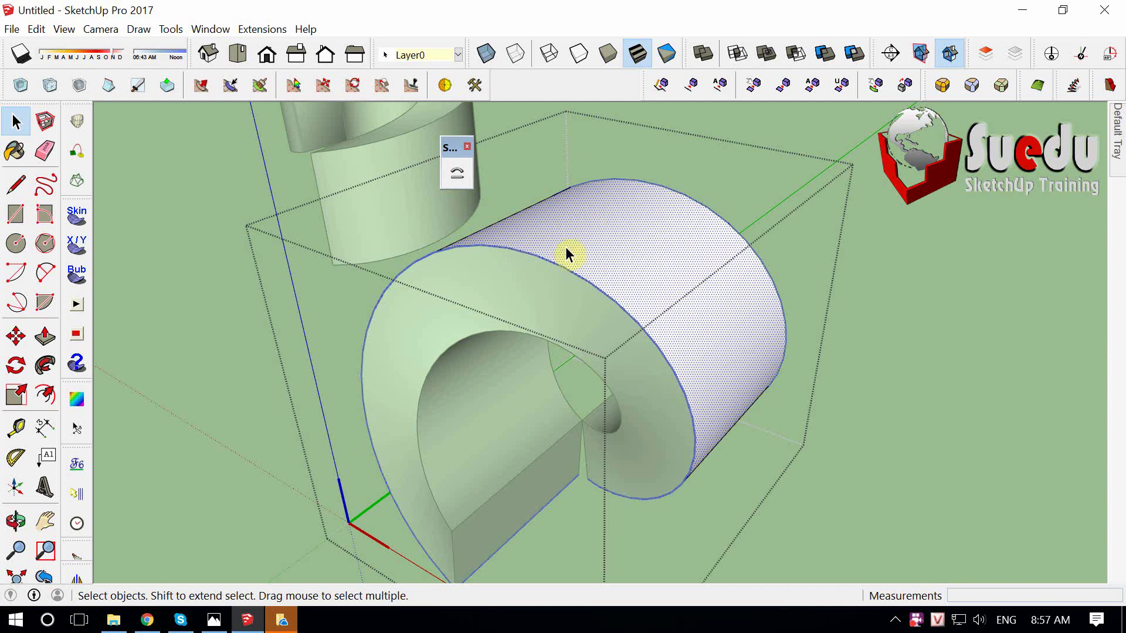
pyautogui.doubleClick(452, 147)
# Enable the Fredo6_JointPushPull toolbar and move its palette to the upper left.
pyautogui.rightClick(397, 83)
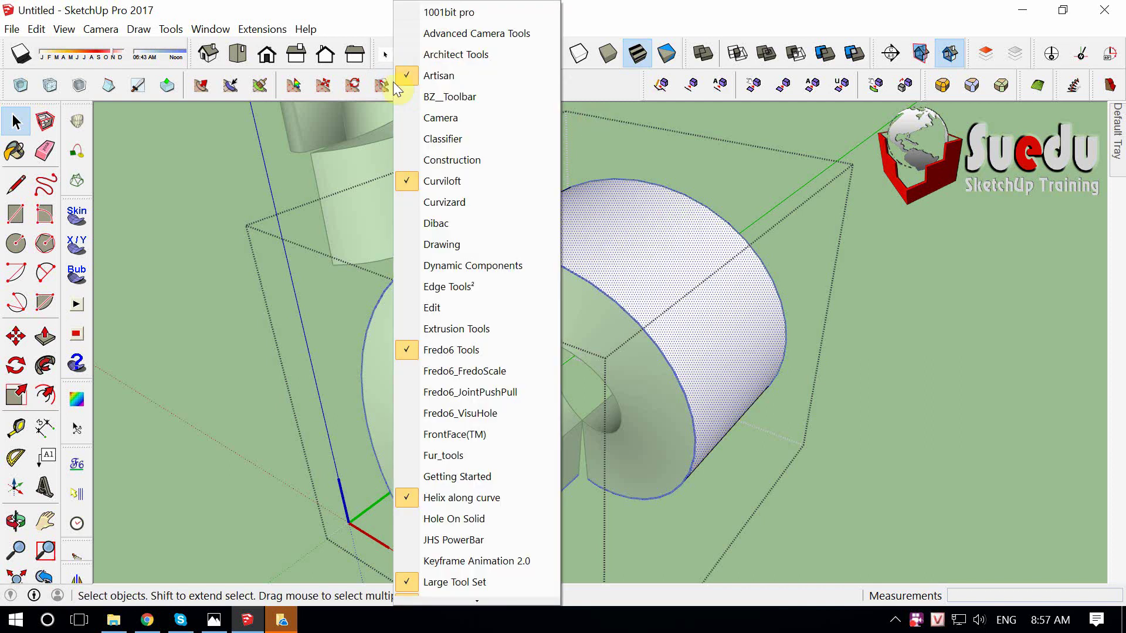
pyautogui.scroll(-1, 498, 389)
pyautogui.scroll(-3, 469, 422)
pyautogui.scroll(1, 501, 453)
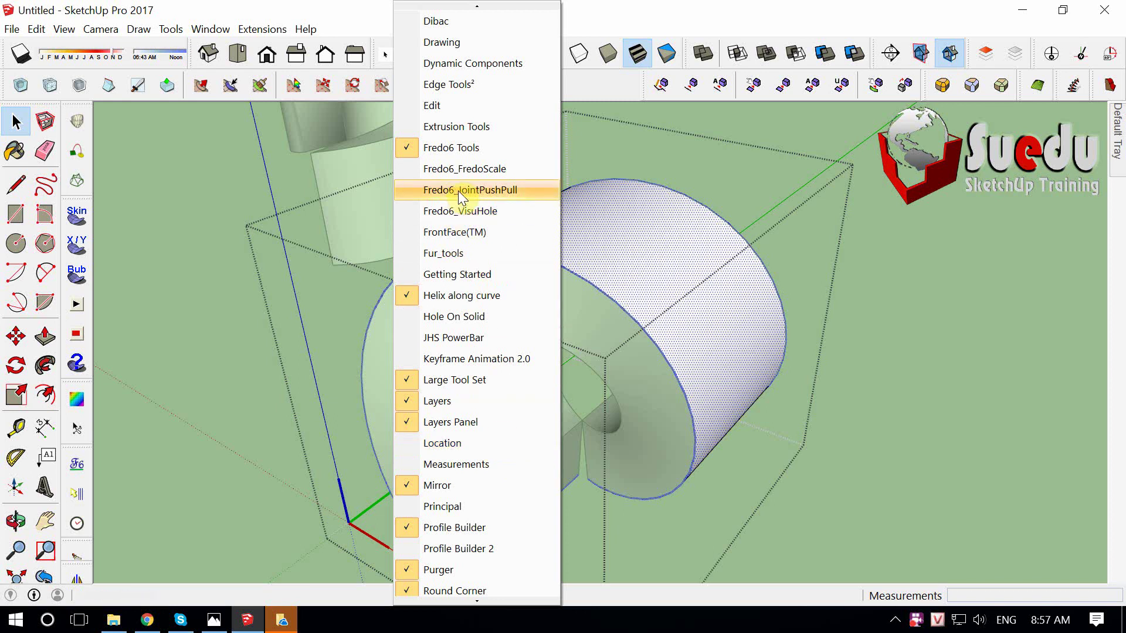
pyautogui.click(494, 189)
pyautogui.moveTo(632, 153); pyautogui.dragTo(198, 166)
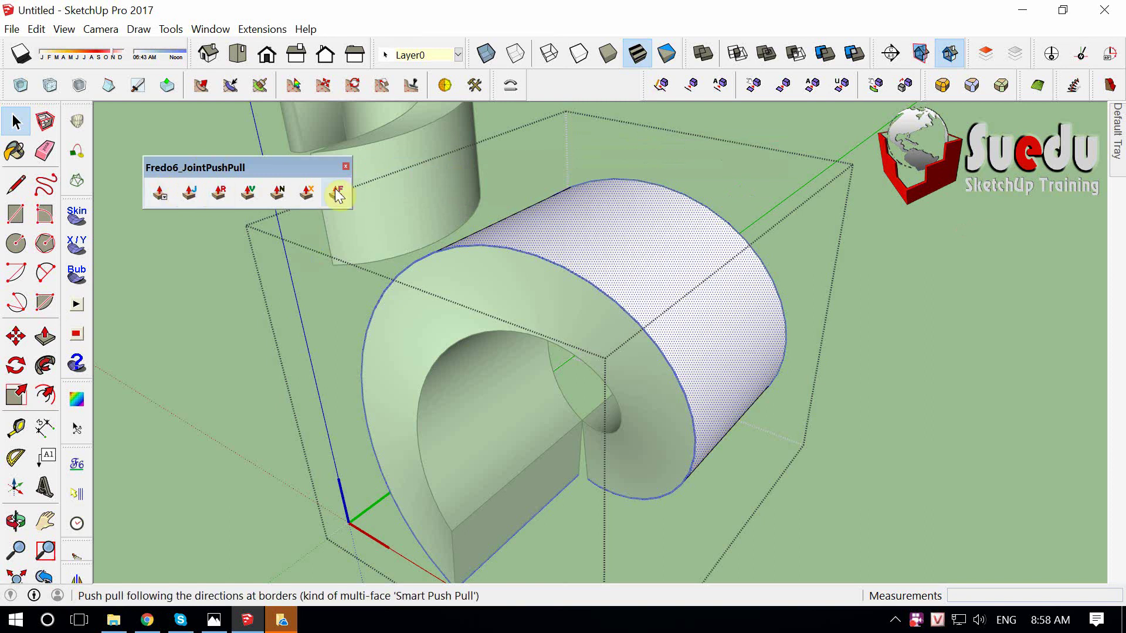
# Try Joint Push Pull thickening on the selected curved surface, then cancel with Esc.
pyautogui.scroll(-5, 558, 306)
pyautogui.scroll(5, 658, 261)
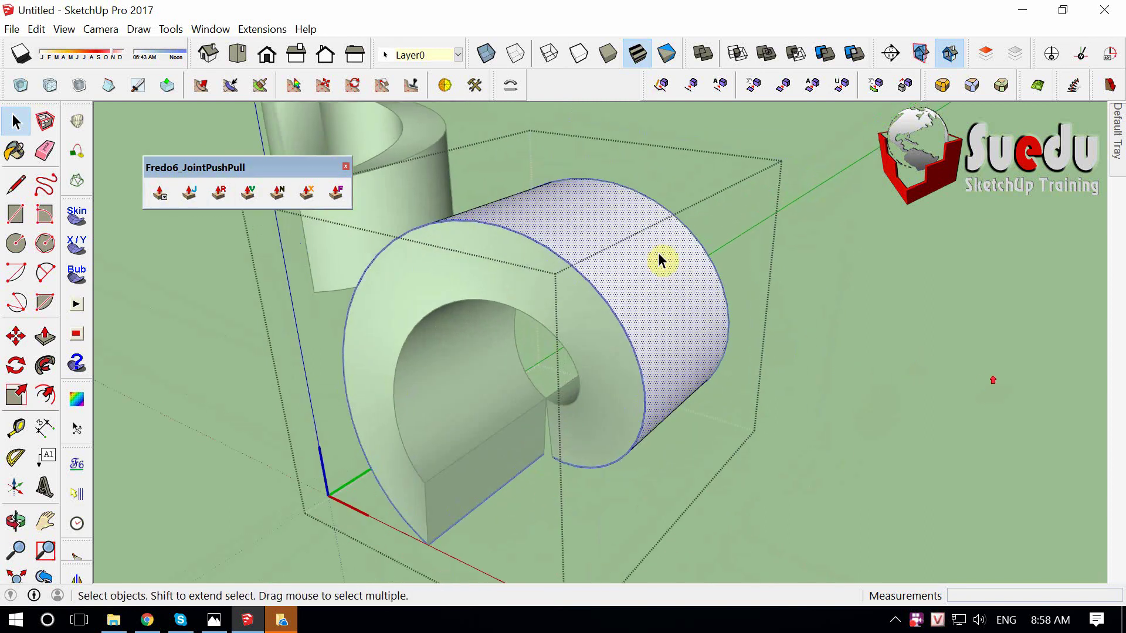
pyautogui.click(189, 197)
pyautogui.scroll(-2, 603, 264)
pyautogui.press('Escape')
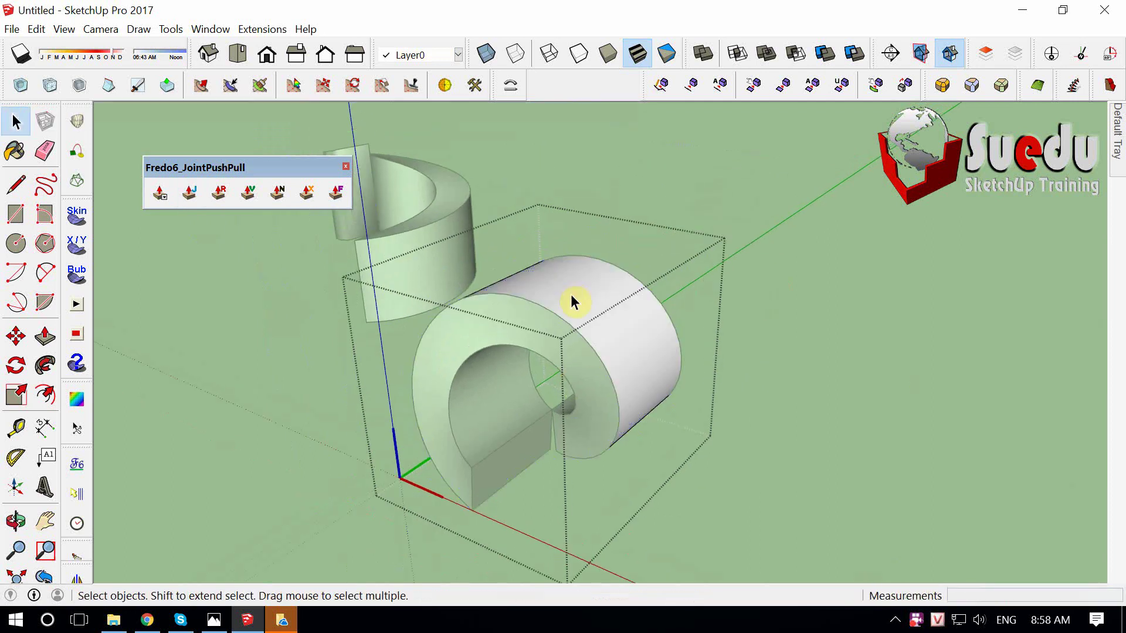
pyautogui.scroll(3, 862, 445)
# Select the whole curved ring surface, orbit around it, and open the View menu's component edit options.
pyautogui.doubleClick(626, 281)
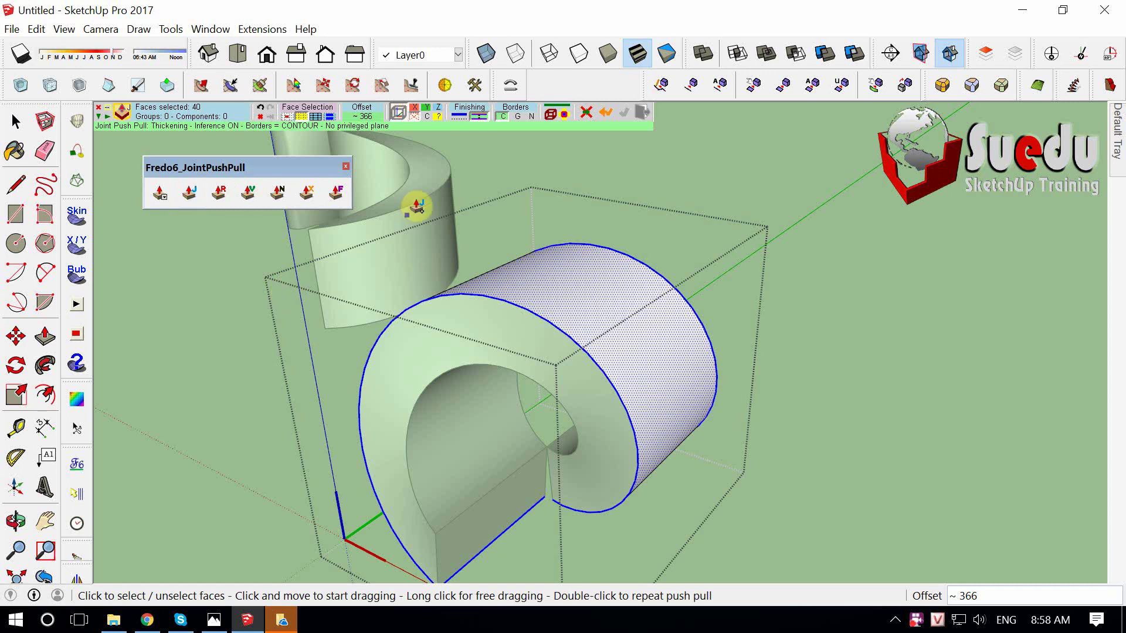
pyautogui.moveTo(736, 567); pyautogui.dragTo(521, 351, button='middle')
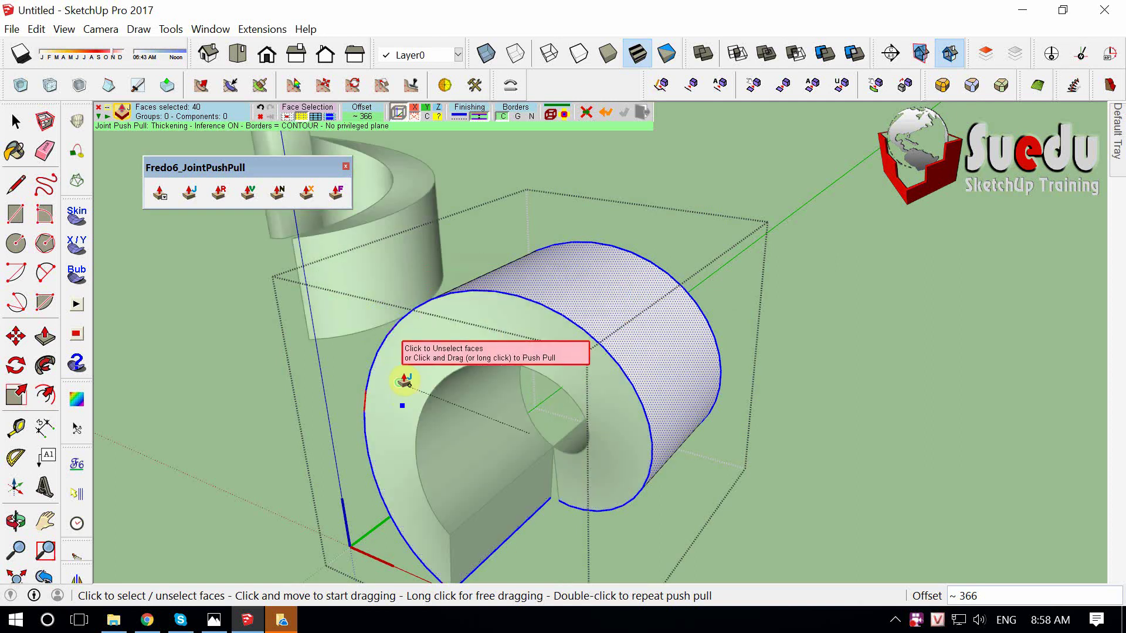
pyautogui.moveTo(334, 306)
pyautogui.mouseDown(button='middle')
pyautogui.moveTo(472, 295)
pyautogui.moveTo(716, 477)
pyautogui.mouseUp(button='middle')
pyautogui.click(36, 29)
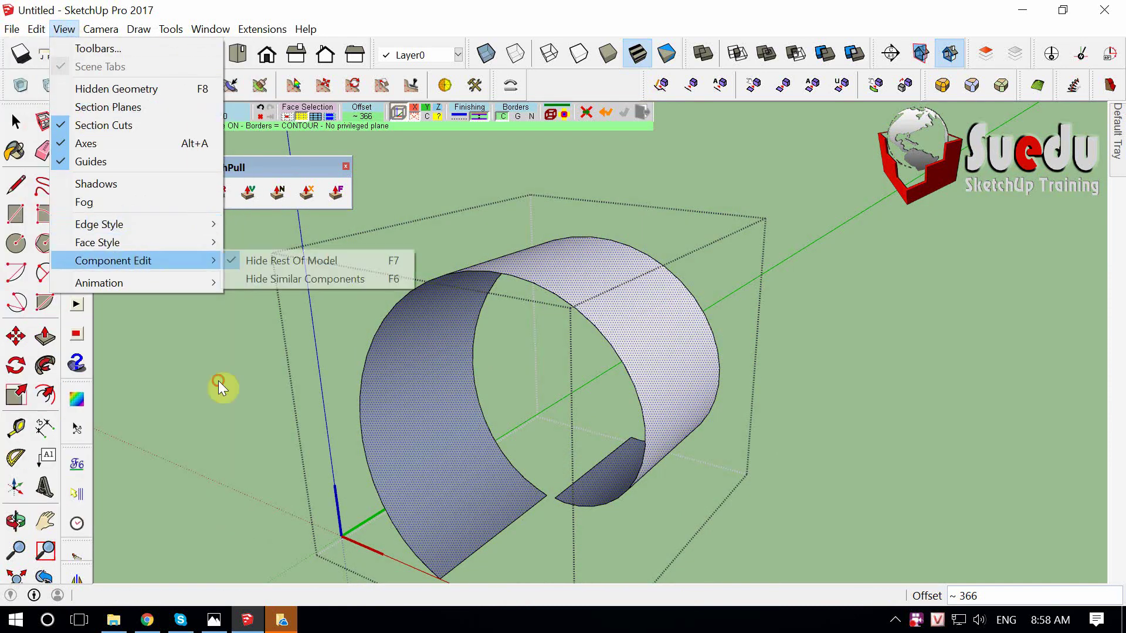
pyautogui.moveTo(112, 260)
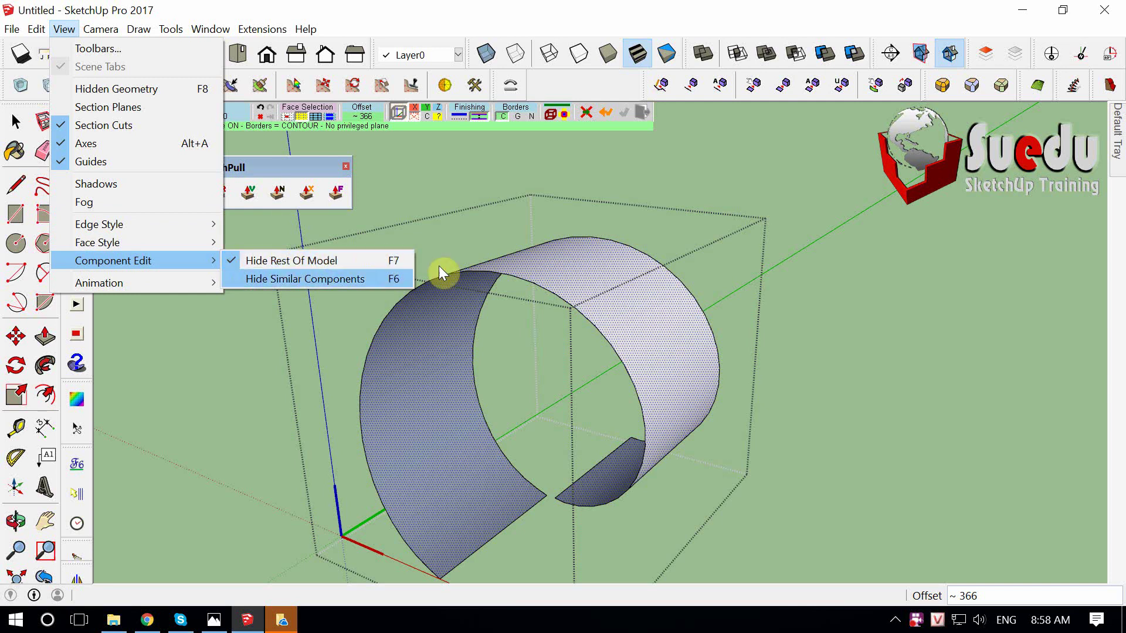
# Hide the rest of the model and select the entire curved surface.
pyautogui.click(587, 288)
pyautogui.press('space')
pyautogui.hotkey('ctrl', 'a')
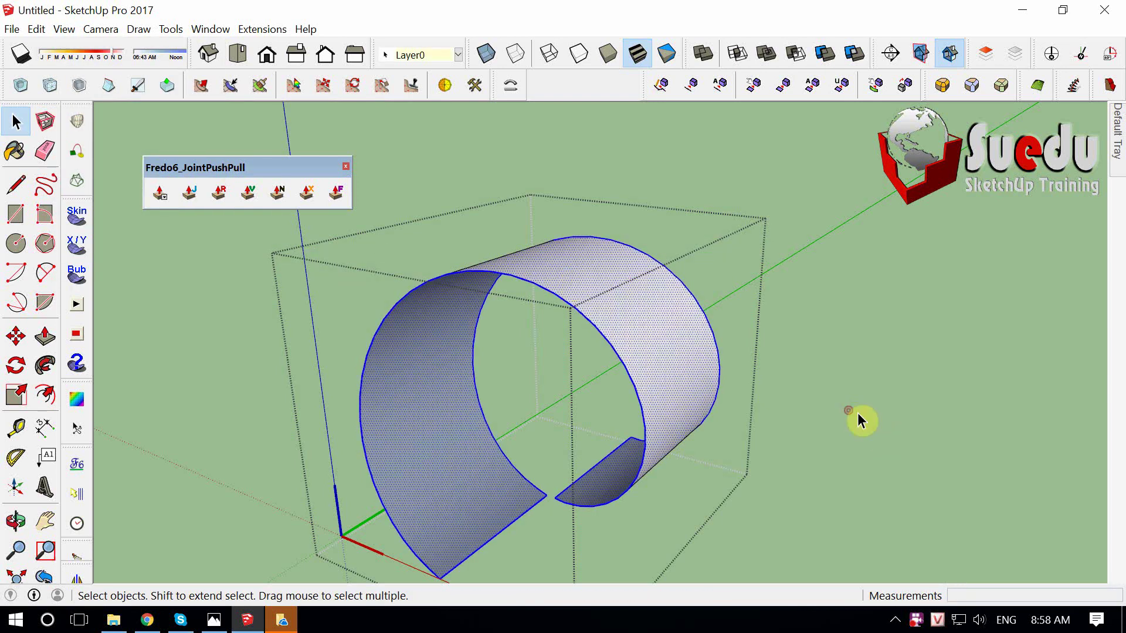
# Thicken the curved surface with Joint Push Pull at a 1000 offset, adjusting finishing options.
pyautogui.click(189, 199)
pyautogui.press('space')
pyautogui.click(190, 192)
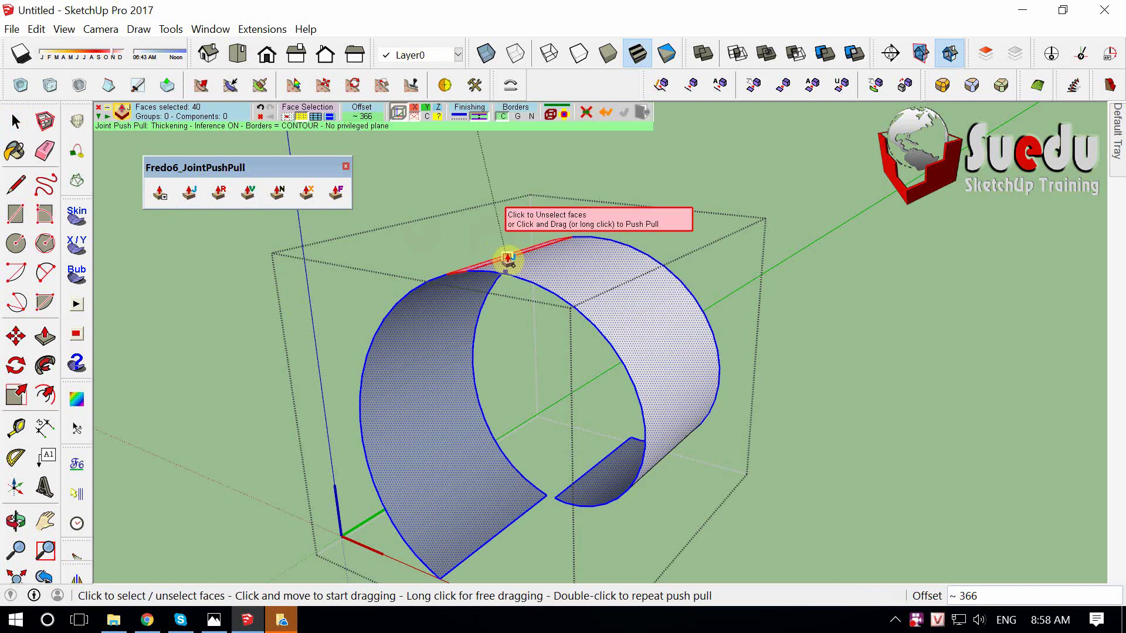
pyautogui.moveTo(508, 258)
pyautogui.mouseDown()
pyautogui.moveTo(506, 230)
pyautogui.moveTo(485, 221)
pyautogui.mouseUp()
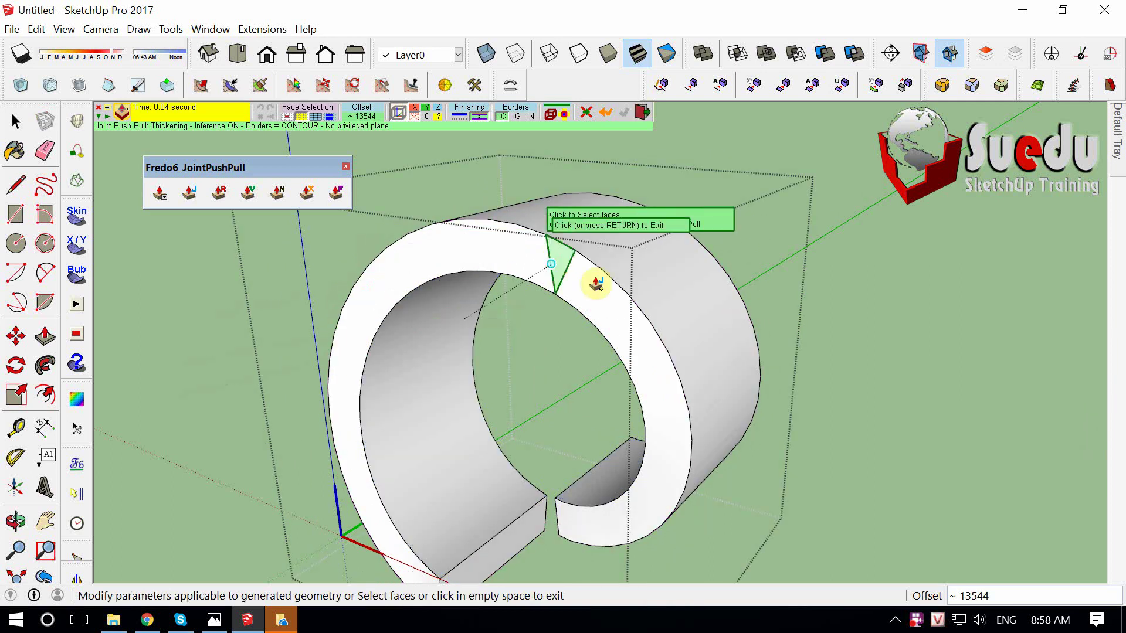
pyautogui.scroll(-2, 584, 316)
pyautogui.write('1000')
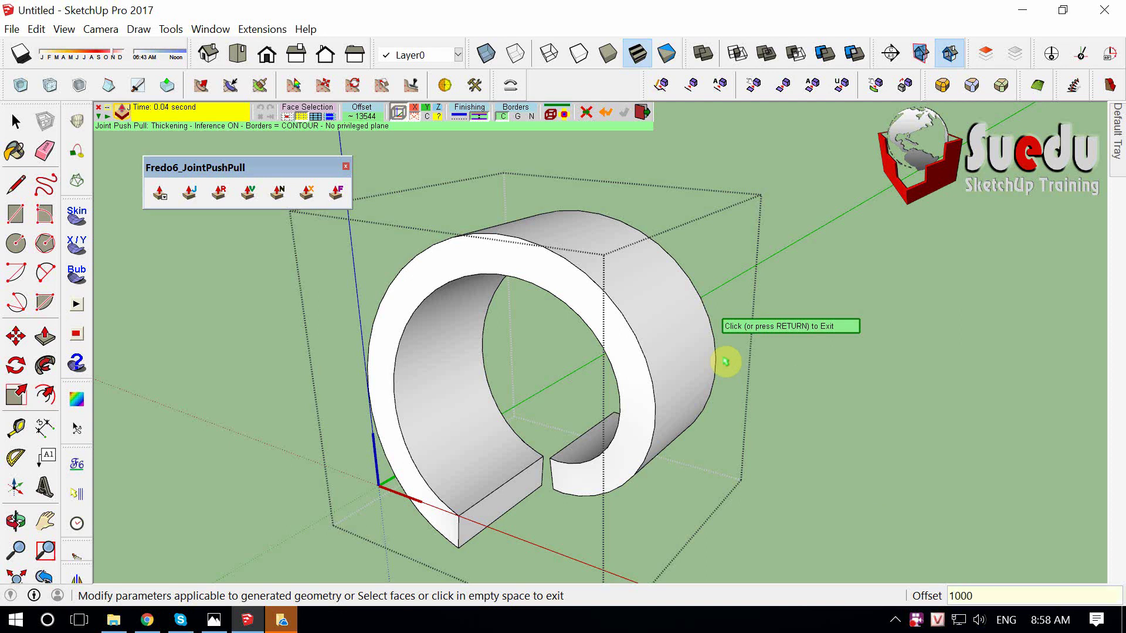
pyautogui.press('Return')
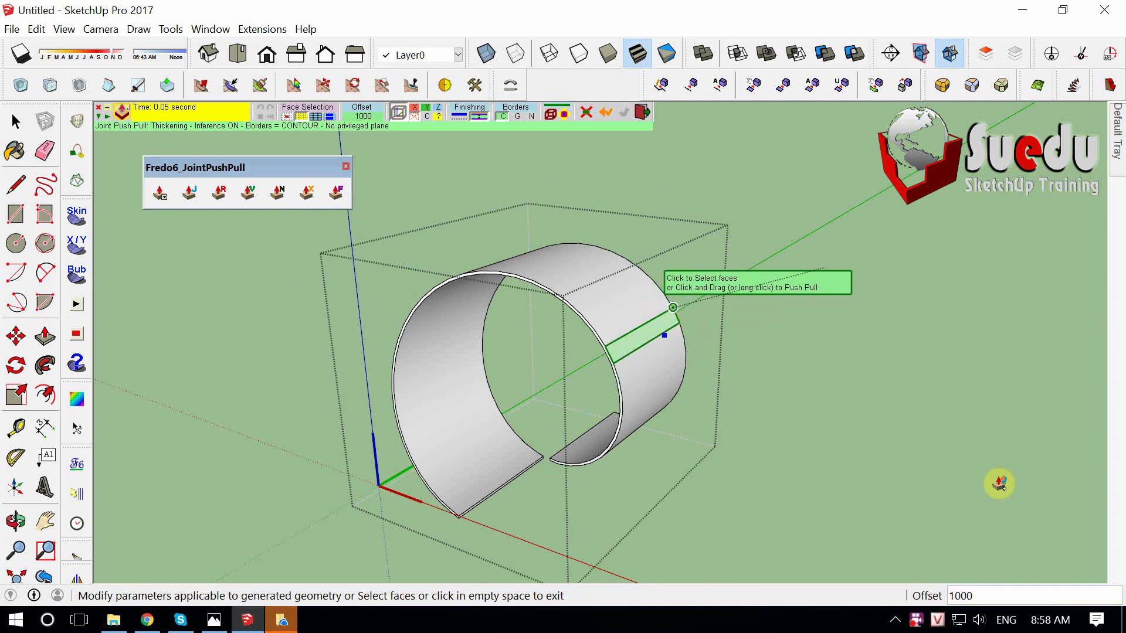
pyautogui.scroll(1, 998, 481)
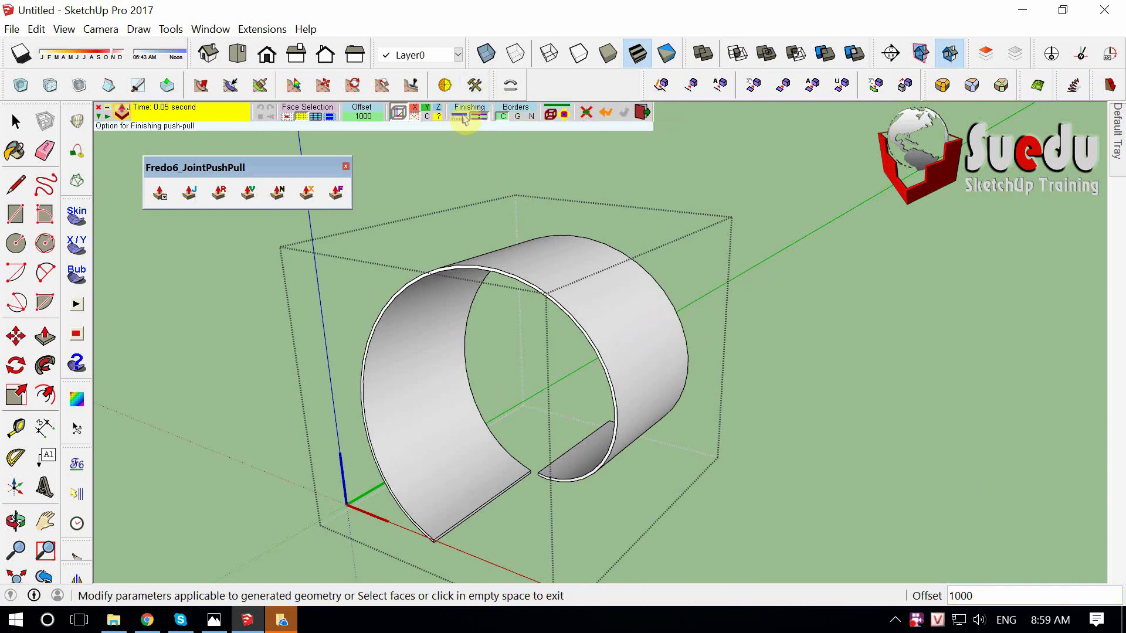
pyautogui.click(459, 122)
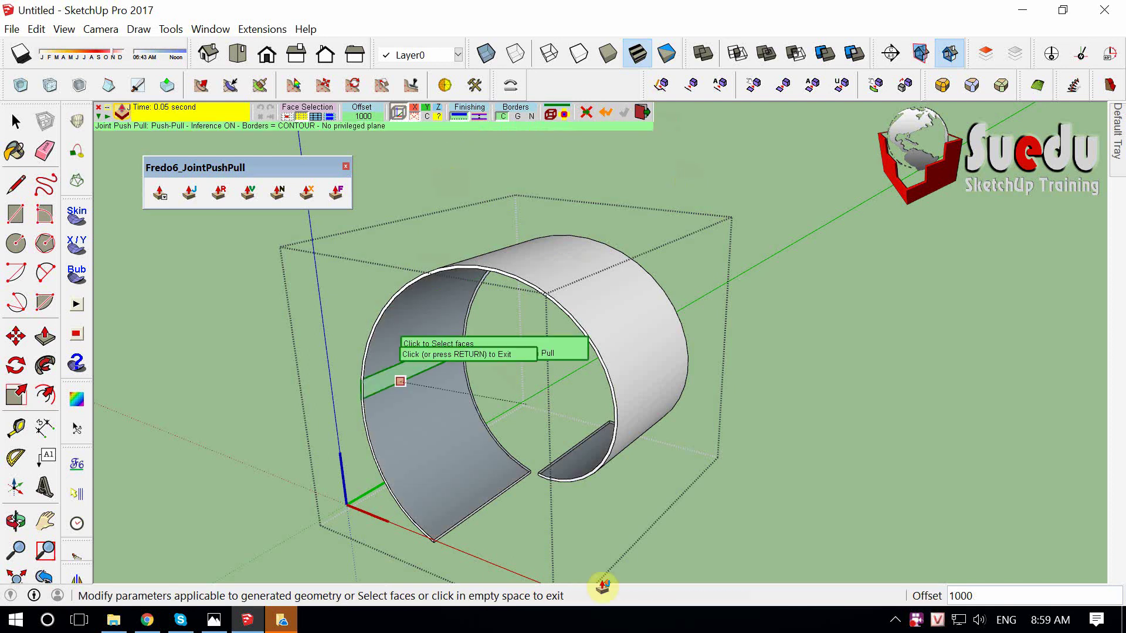
pyautogui.scroll(3, 393, 346)
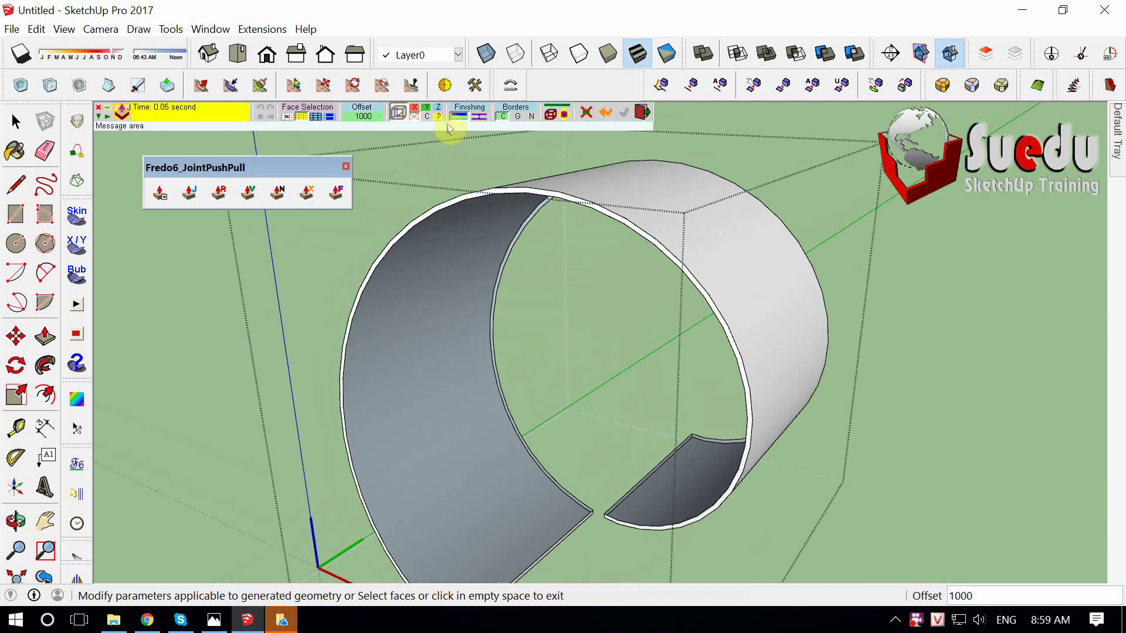
pyautogui.click(478, 122)
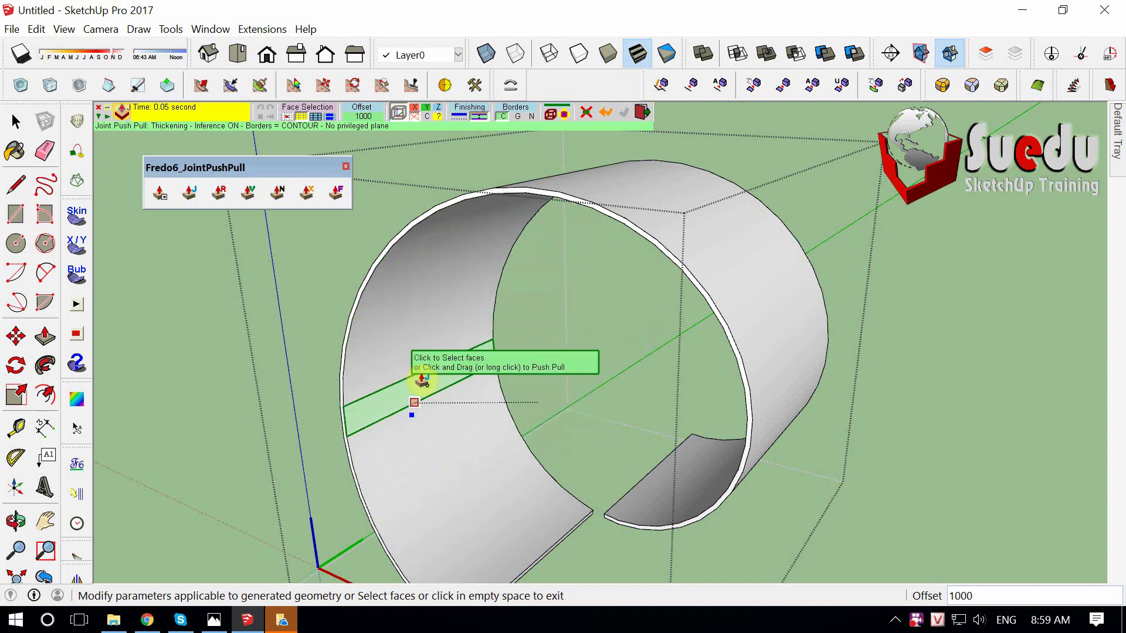
# Exit the thickening tool and select the group holding the inner half-cylinder shell.
pyautogui.click(264, 458)
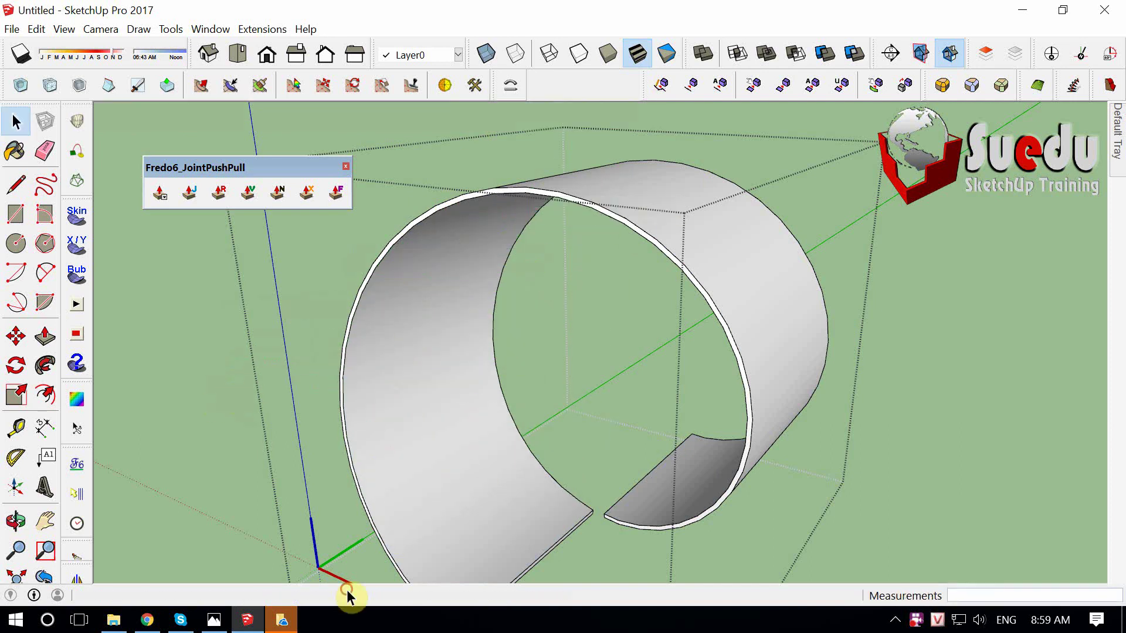
pyautogui.scroll(-3, 498, 469)
pyautogui.scroll(2, 405, 425)
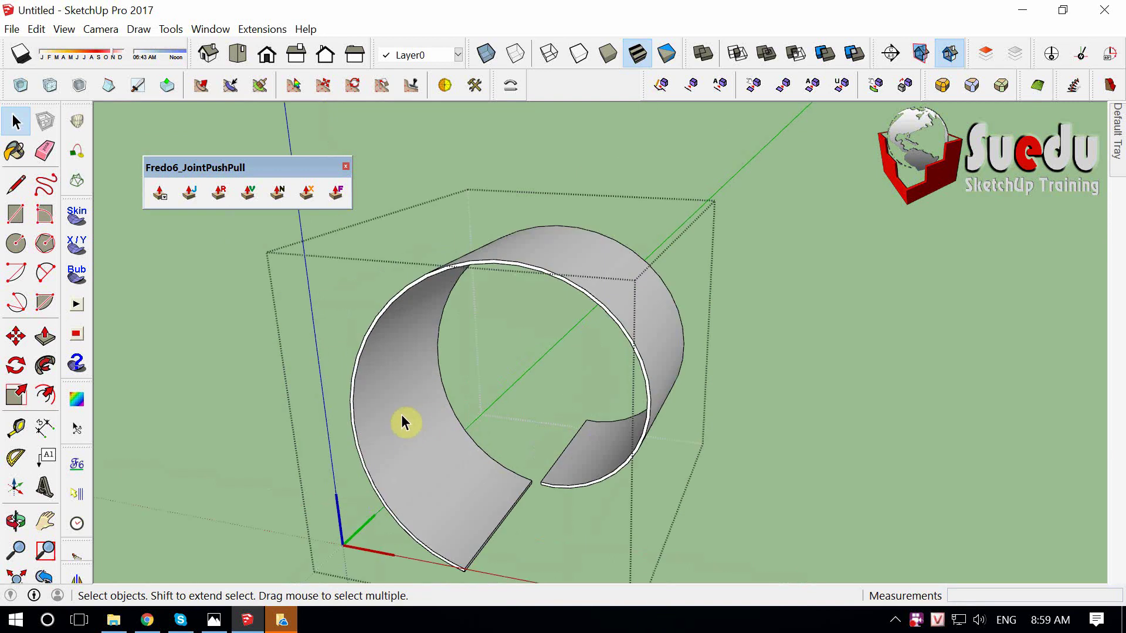
pyautogui.moveTo(402, 422); pyautogui.dragTo(396, 326, button='middle')
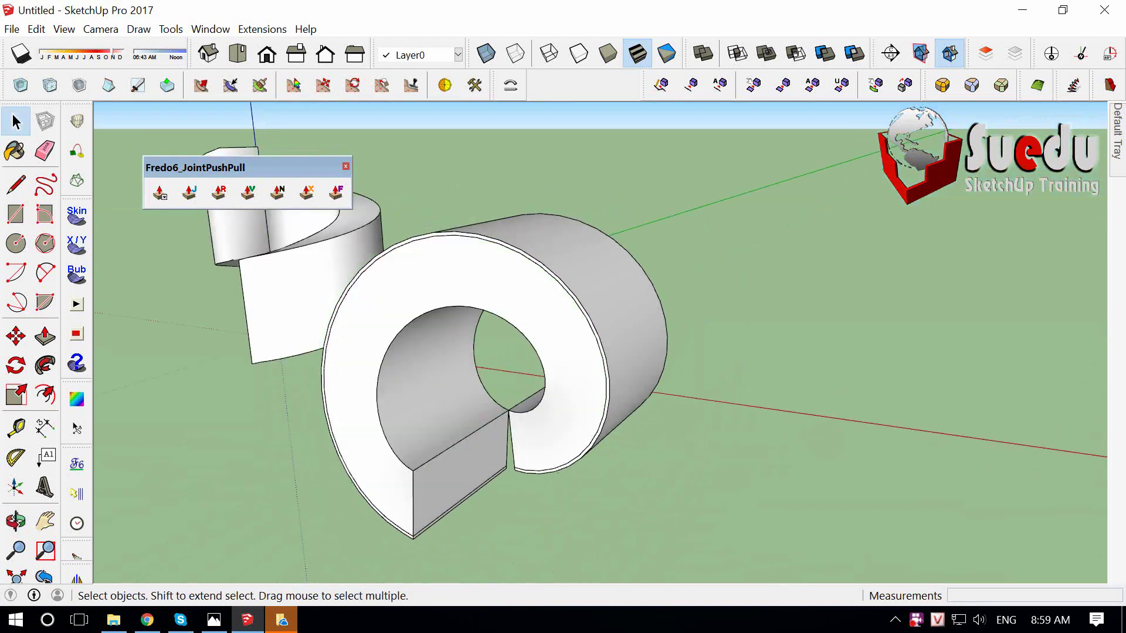
pyautogui.moveTo(788, 396)
pyautogui.mouseDown(button='middle')
pyautogui.moveTo(859, 352)
pyautogui.moveTo(666, 415)
pyautogui.mouseUp(button='middle')
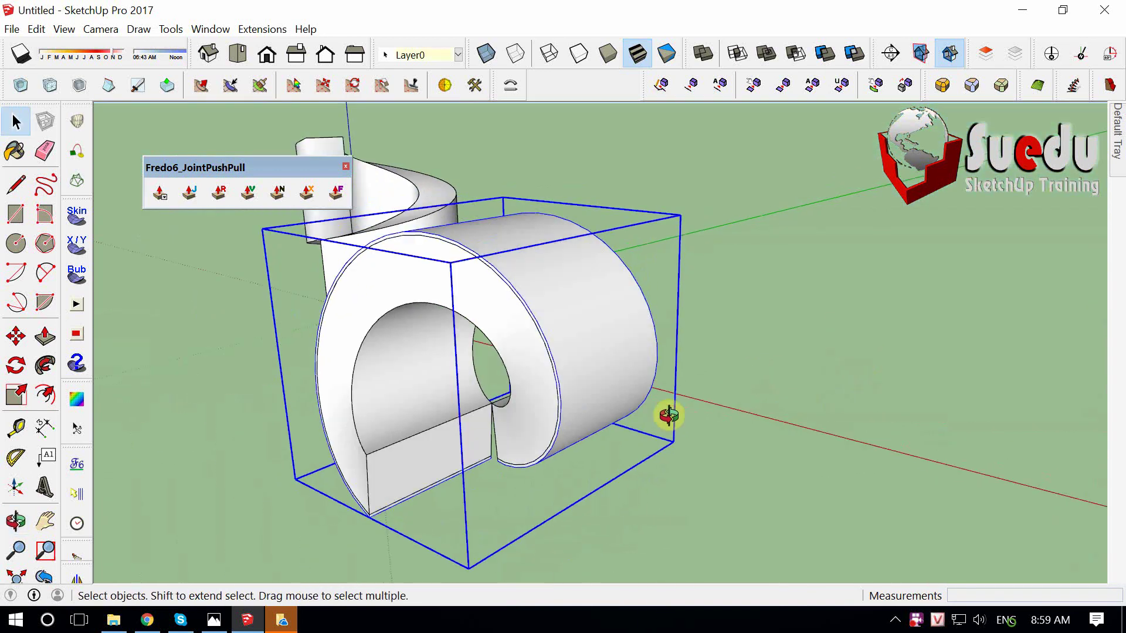
pyautogui.click(595, 569)
pyautogui.scroll(3, 473, 402)
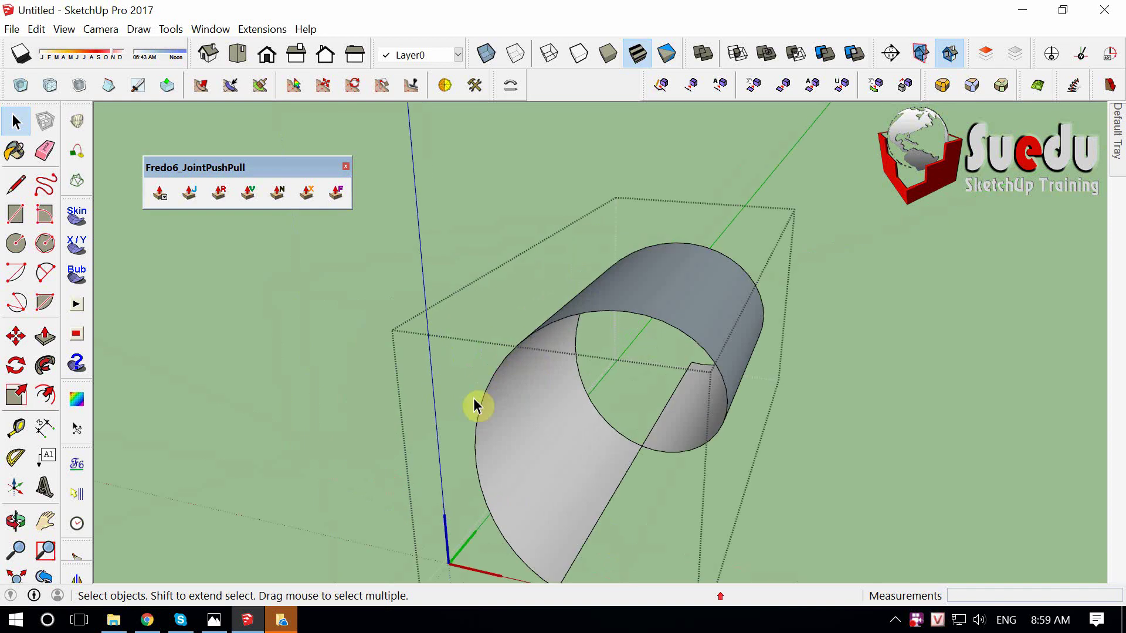
pyautogui.scroll(3, 586, 469)
pyautogui.scroll(-3, 460, 403)
pyautogui.moveTo(460, 402)
pyautogui.mouseDown(button='middle')
pyautogui.moveTo(440, 360)
pyautogui.moveTo(508, 395)
pyautogui.mouseUp(button='middle')
# Thicken the inner shell with the same 1000 offset and inspect the result.
pyautogui.scroll(1, 490, 373)
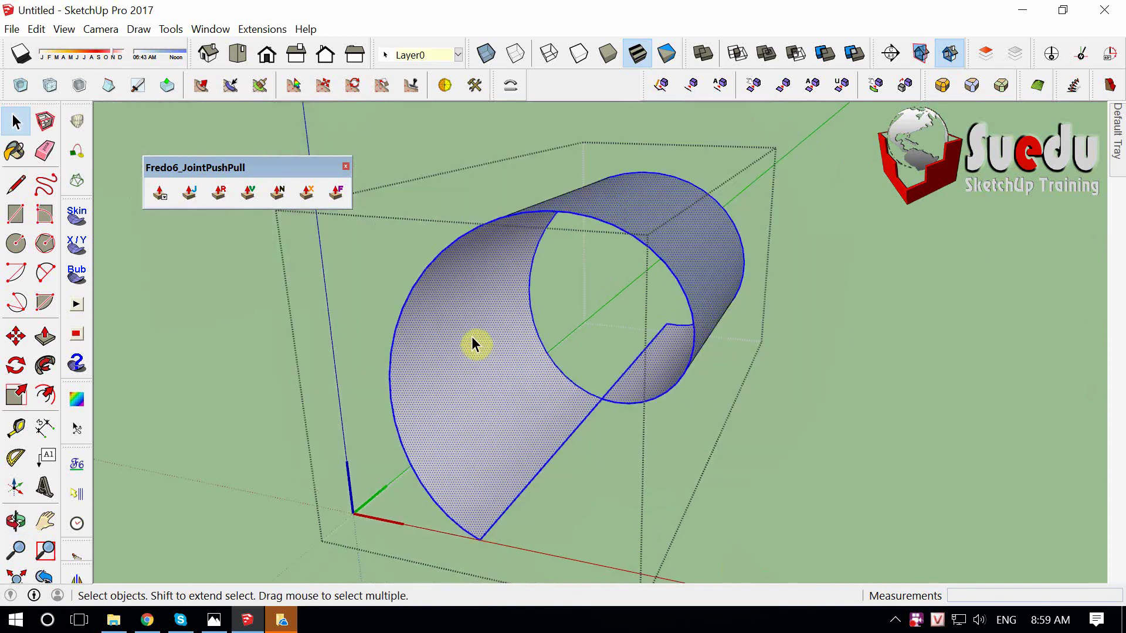
pyautogui.click(191, 194)
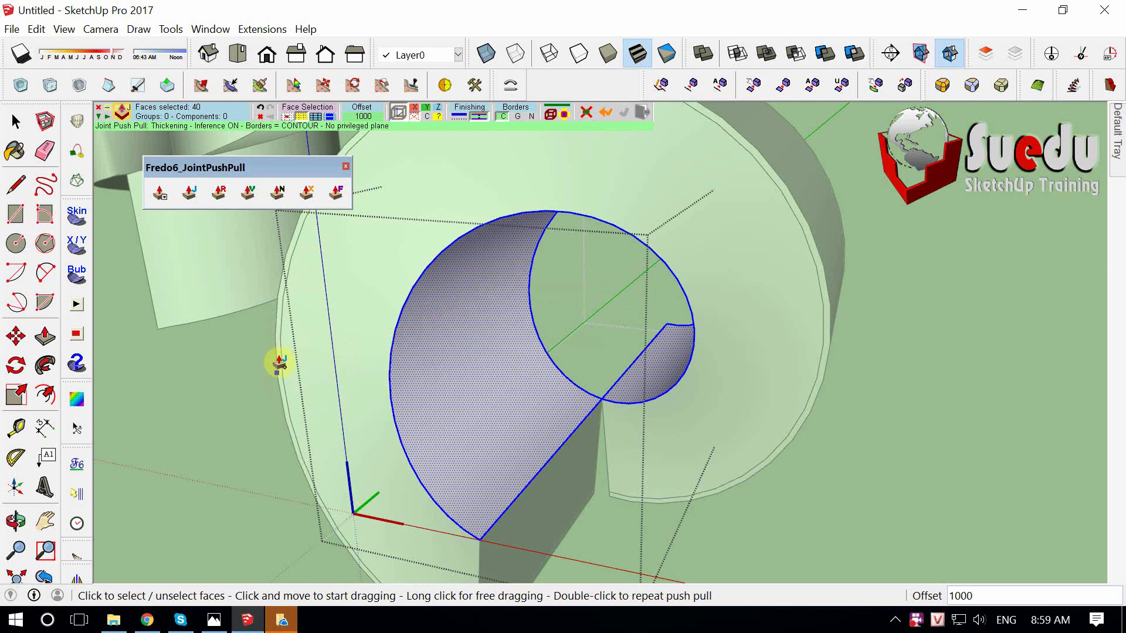
pyautogui.press('Return')
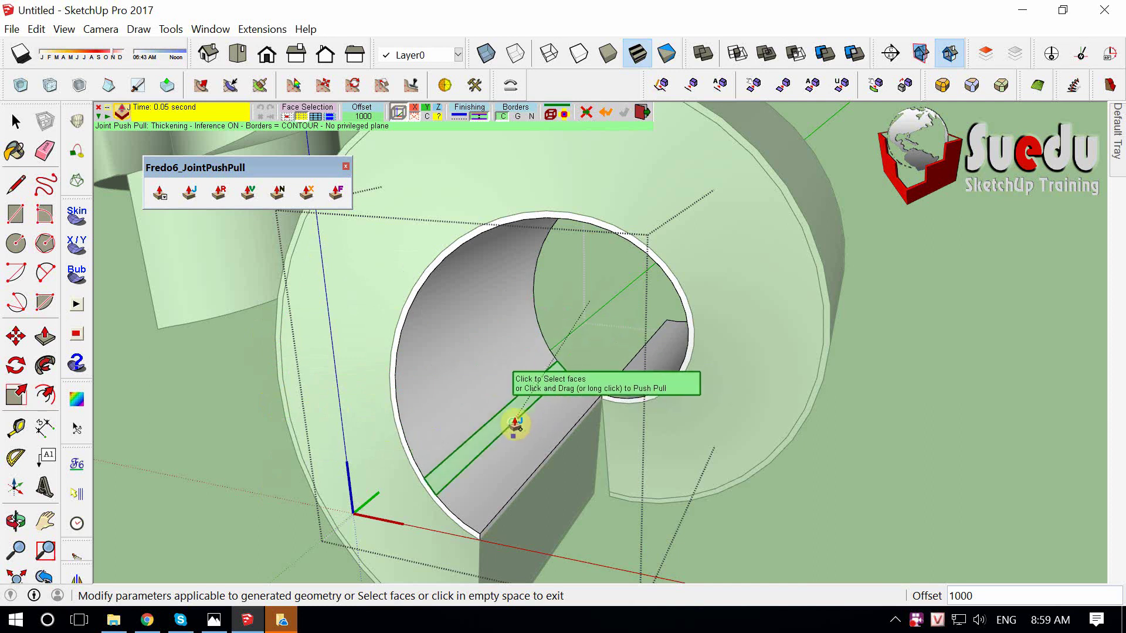
pyautogui.click(243, 444)
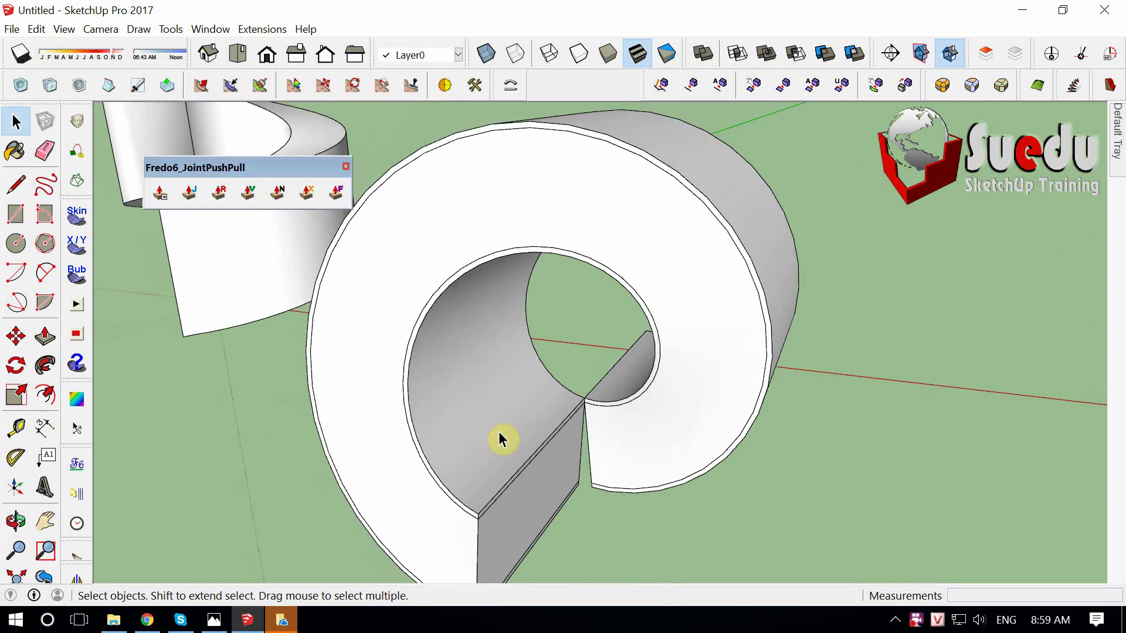
pyautogui.moveTo(500, 437)
pyautogui.mouseDown(button='middle')
pyautogui.moveTo(402, 436)
pyautogui.moveTo(414, 397)
pyautogui.mouseUp(button='middle')
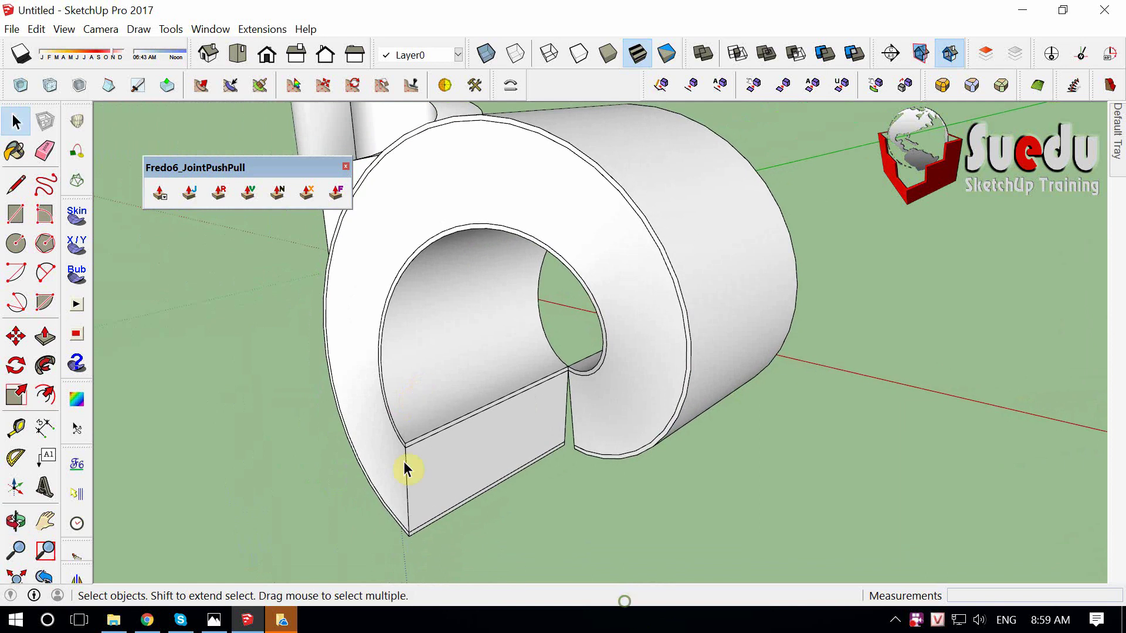
# Close the OneDrive setup prompt over photo 8.jpg and minimize Photos to return to SketchUp.
pyautogui.click(214, 619)
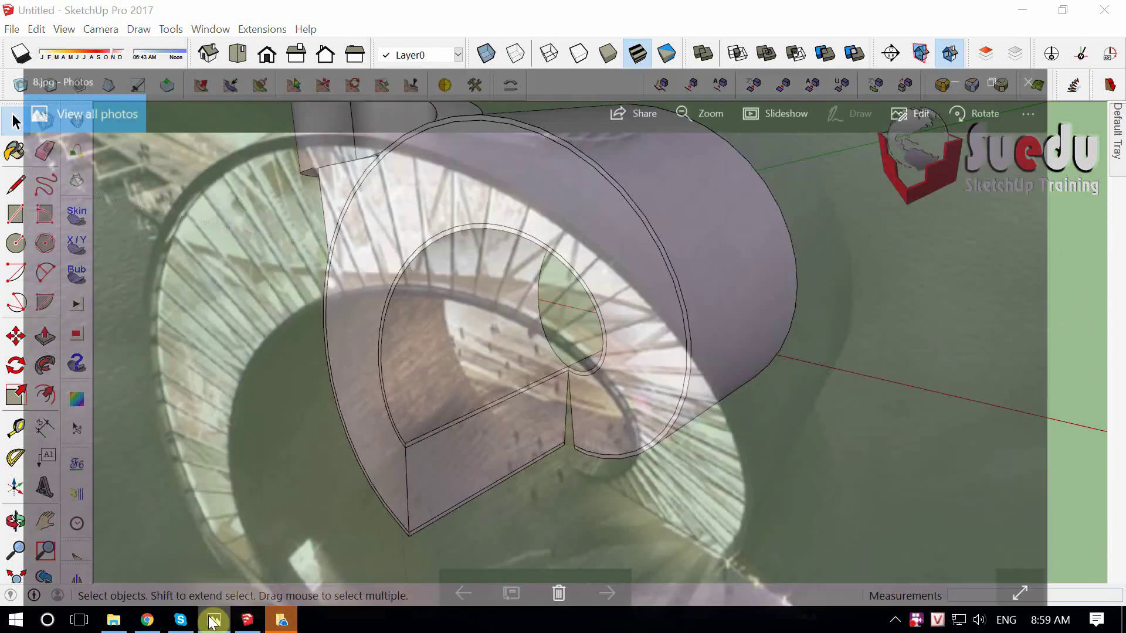
pyautogui.click(282, 620)
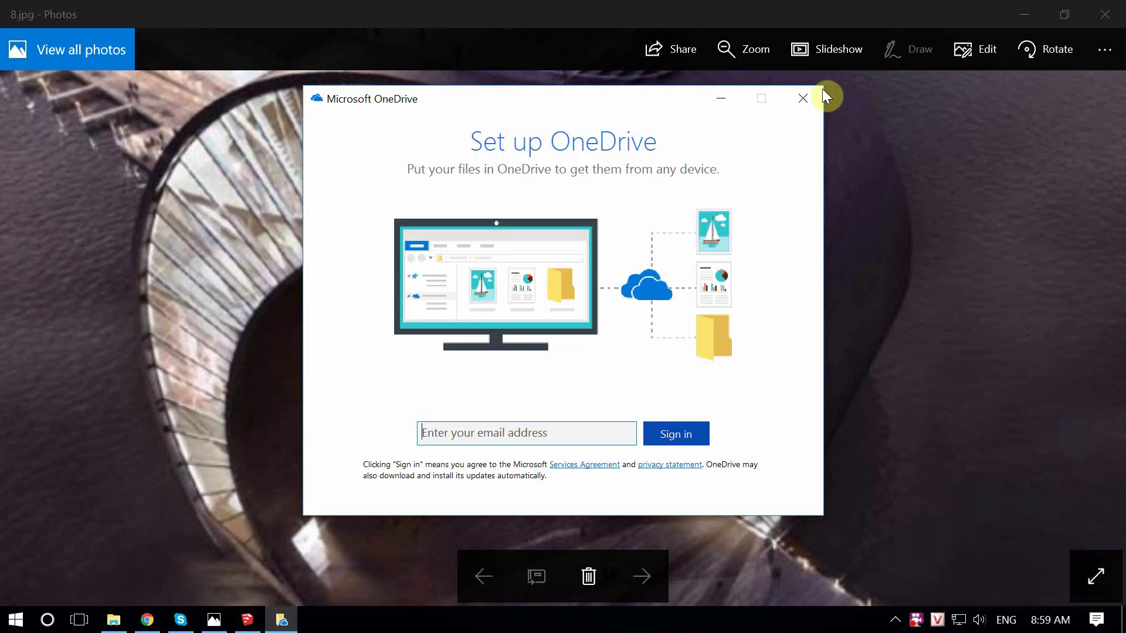
pyautogui.click(803, 98)
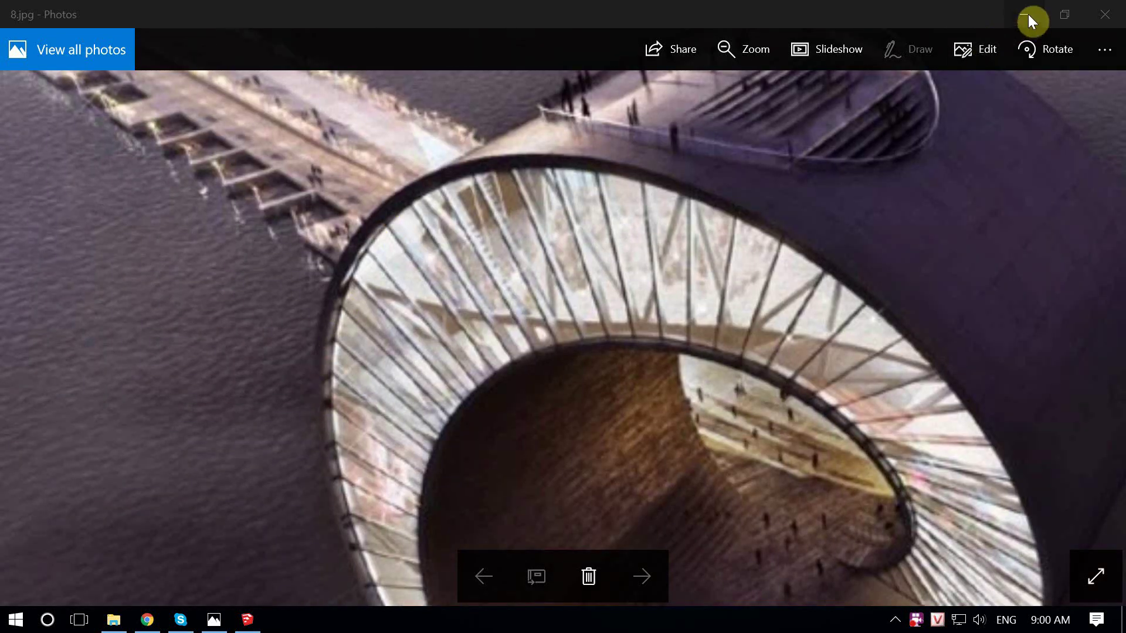
pyautogui.click(1031, 18)
# Move the ring's front face 1000 units against the bottom strip.
pyautogui.doubleClick(386, 476)
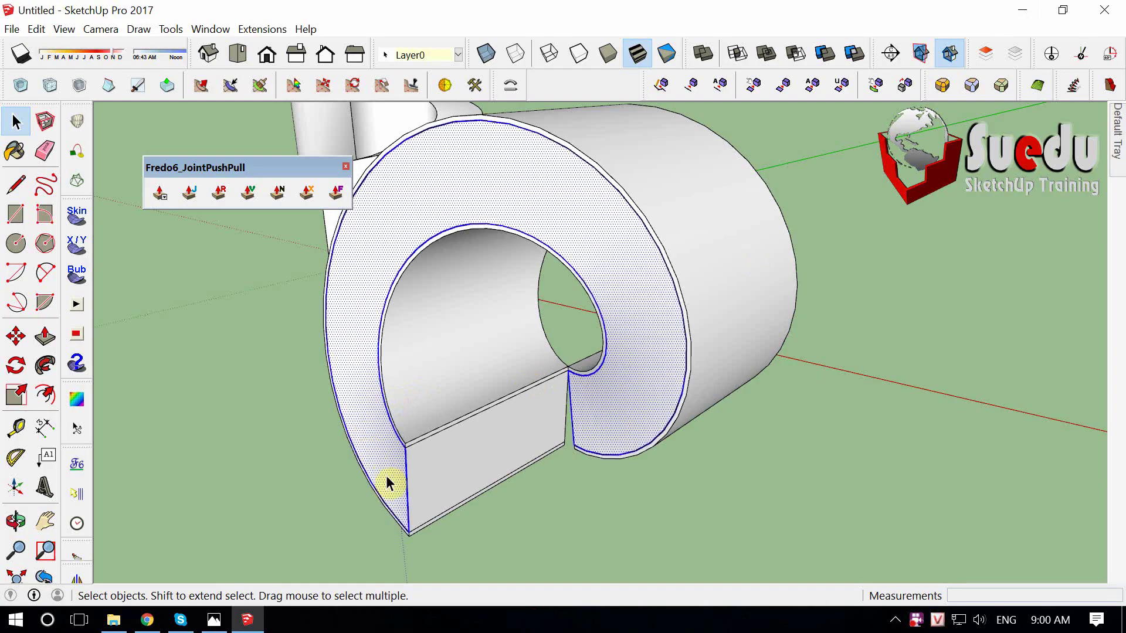
pyautogui.scroll(3, 377, 452)
pyautogui.scroll(3, 377, 453)
pyautogui.press('m')
pyautogui.click(399, 412)
pyautogui.write('1000')
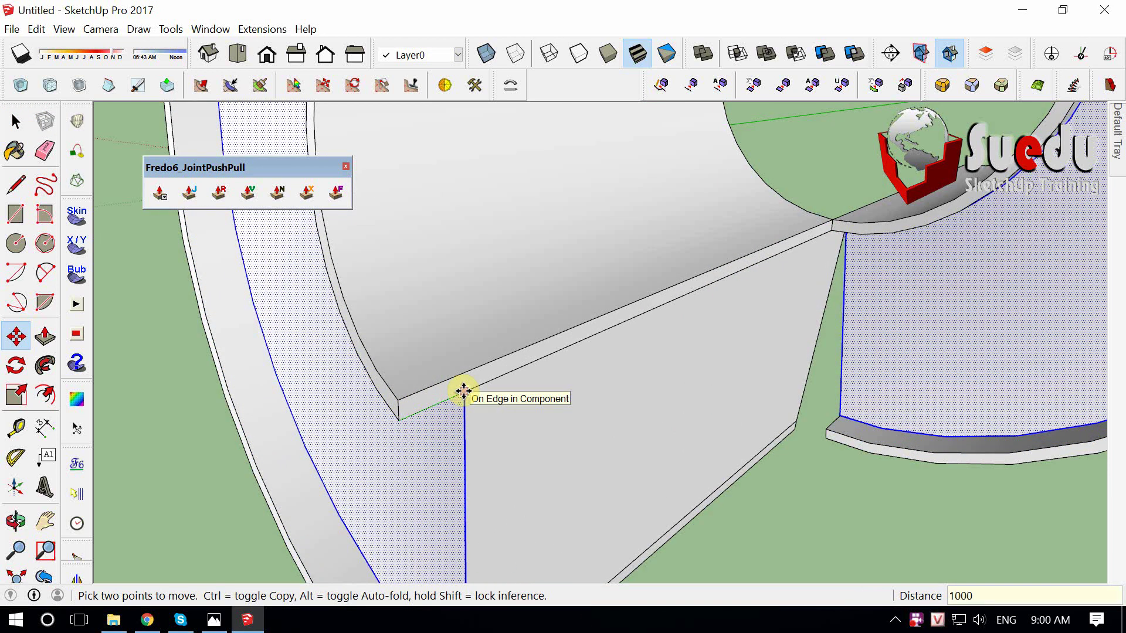
pyautogui.press('Return')
pyautogui.press('space')
pyautogui.scroll(-5, 463, 390)
pyautogui.moveTo(463, 391); pyautogui.dragTo(237, 364, button='middle')
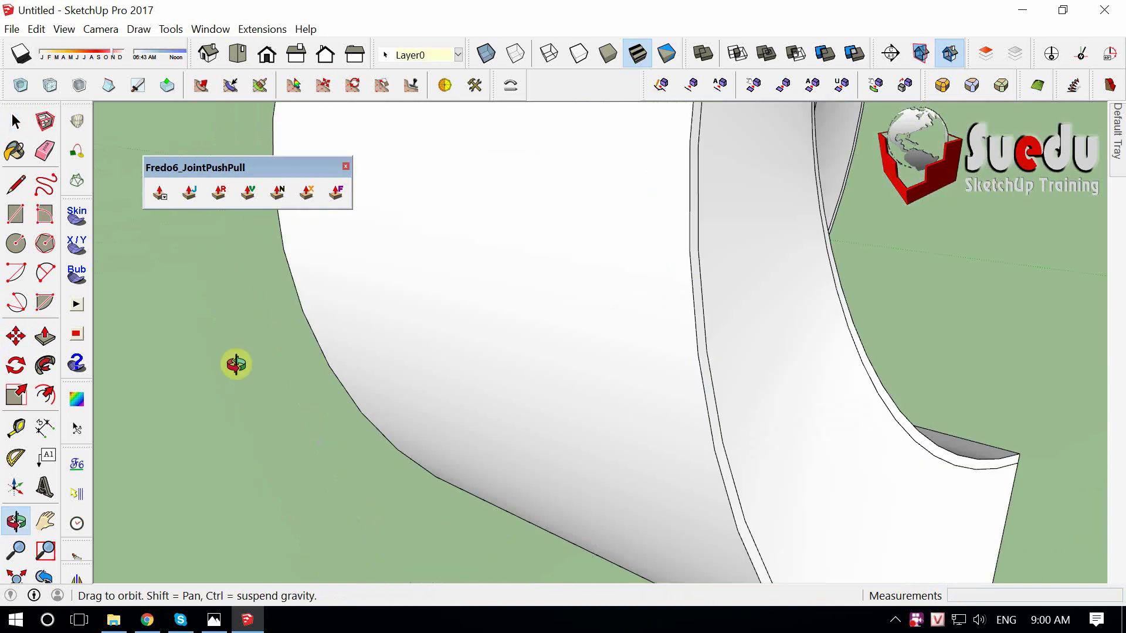
pyautogui.scroll(-5, 709, 455)
pyautogui.moveTo(709, 455); pyautogui.dragTo(295, 501, button='middle')
pyautogui.scroll(6, 523, 455)
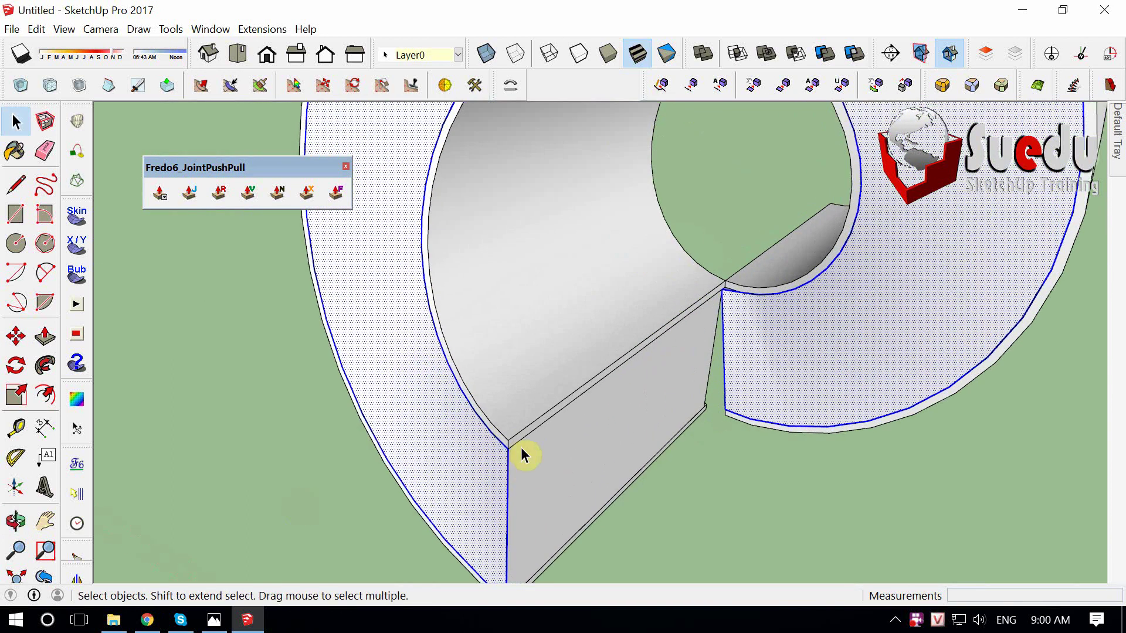
# Move the ring another 1000 units, starting from its edge corner.
pyautogui.press('m')
pyautogui.scroll(3, 522, 449)
pyautogui.click(448, 431)
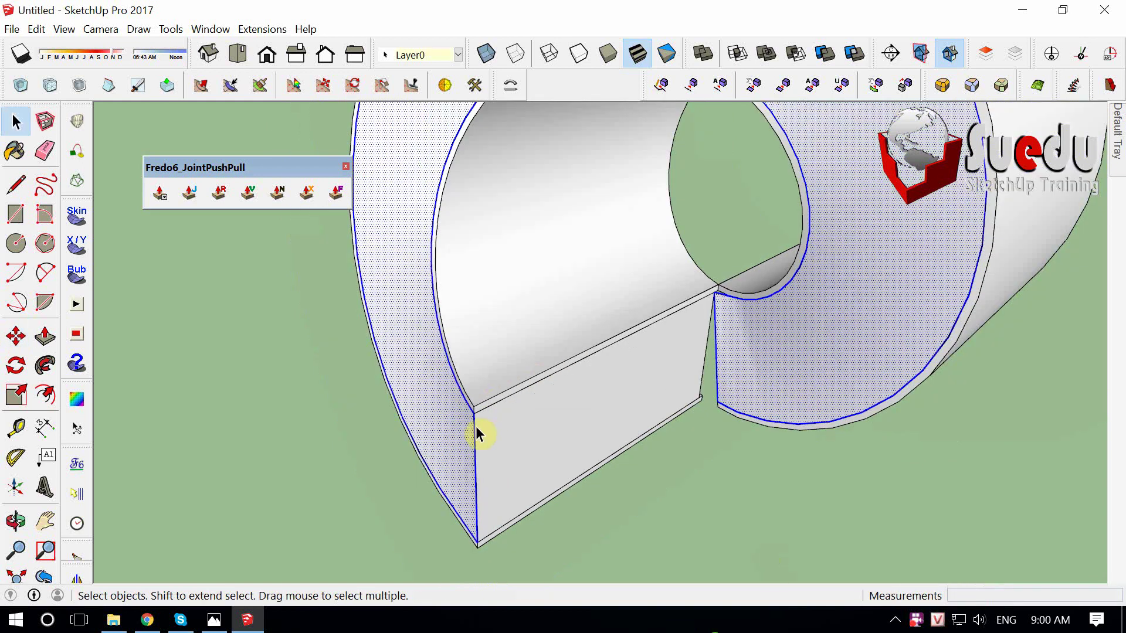
pyautogui.scroll(3, 711, 553)
pyautogui.press('m')
pyautogui.scroll(2, 432, 305)
pyautogui.click(447, 301)
pyautogui.write('1000')
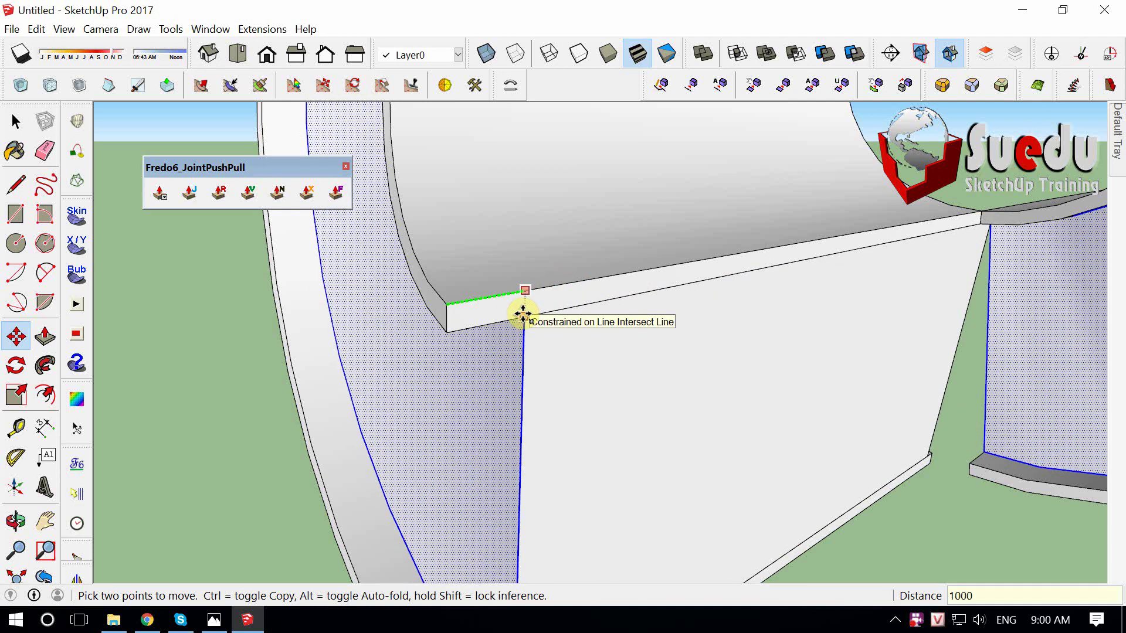
pyautogui.press('Return')
pyautogui.press('space')
pyautogui.scroll(-5, 498, 504)
pyautogui.moveTo(485, 523)
pyautogui.mouseDown(button='middle')
pyautogui.moveTo(485, 382)
pyautogui.moveTo(1043, 553)
pyautogui.moveTo(566, 312)
pyautogui.mouseUp(button='middle')
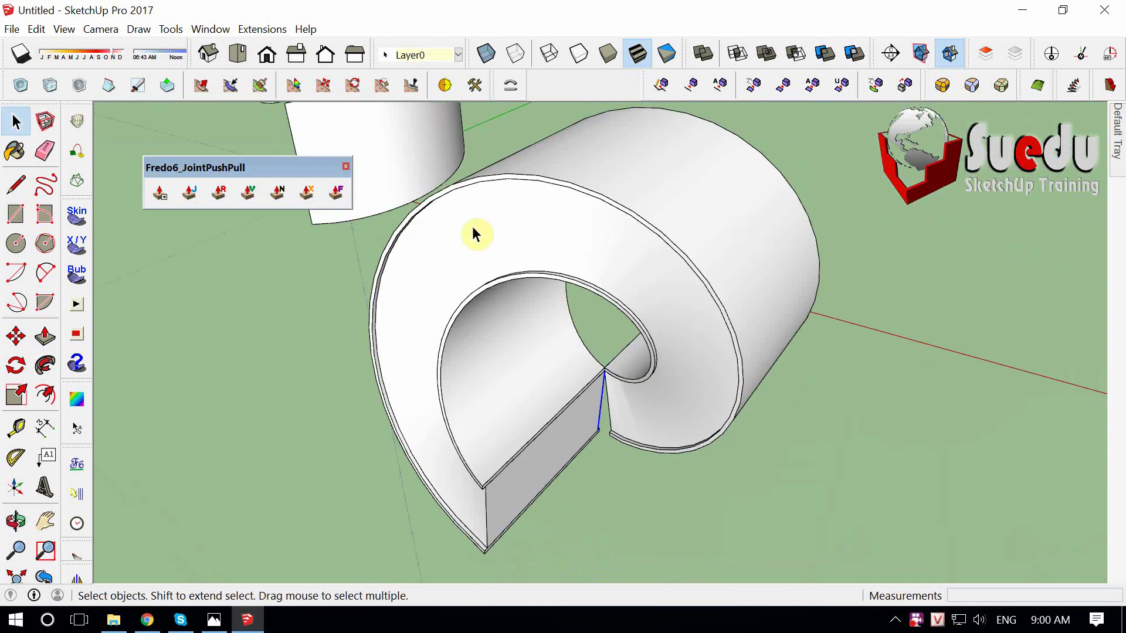
# Select the ring's top face, then zoom around the pier photo 8.jpg.
pyautogui.doubleClick(709, 340)
pyautogui.hotkey('alt', 'Tab')
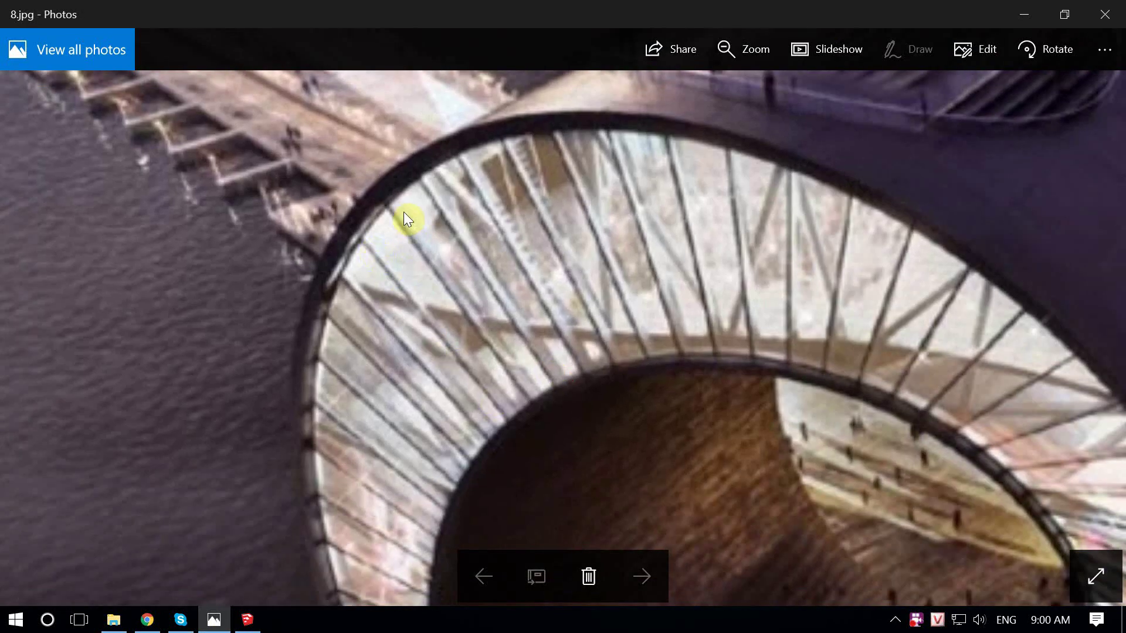
pyautogui.scroll(2, 440, 398)
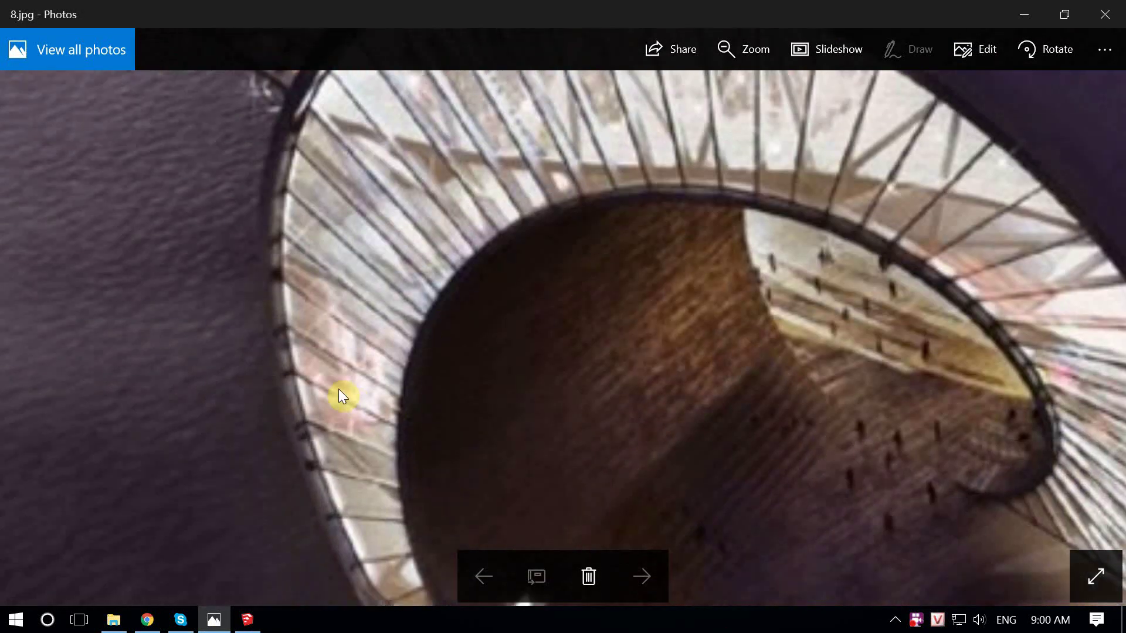
pyautogui.scroll(-3, 379, 431)
# Back in SketchUp, briefly show the hidden edges and orbit around the curled ring.
pyautogui.click(248, 619)
pyautogui.scroll(2, 485, 296)
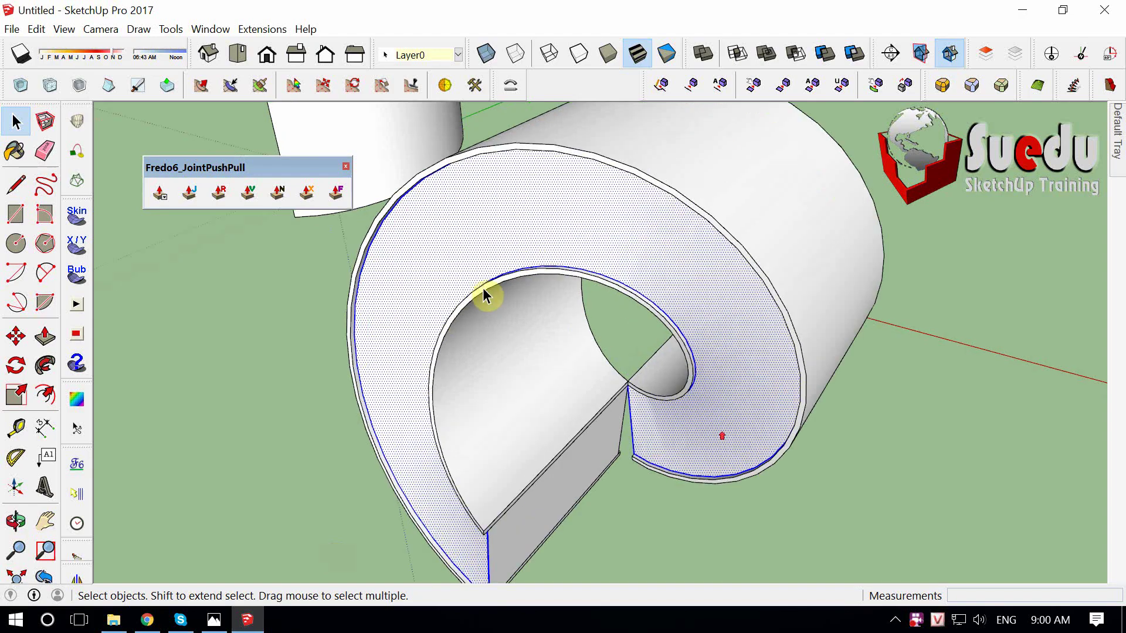
pyautogui.hotkey('alt', 'h')
pyautogui.scroll(3, 478, 258)
pyautogui.scroll(2, 480, 252)
pyautogui.scroll(-3, 480, 252)
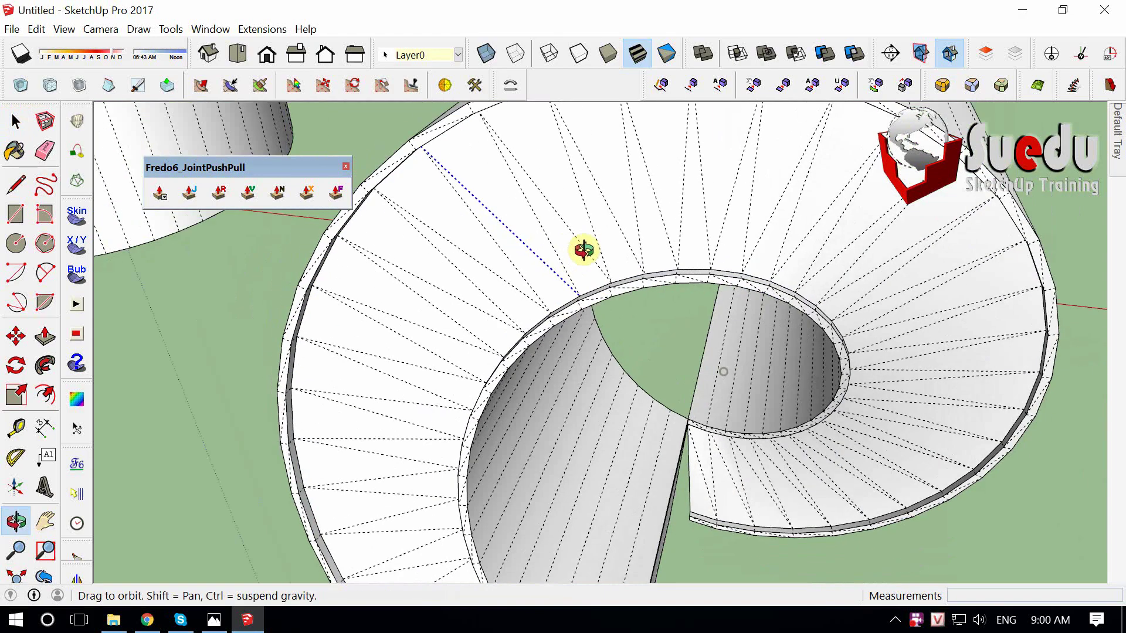
pyautogui.moveTo(583, 252); pyautogui.dragTo(553, 251, button='middle')
pyautogui.scroll(3, 553, 251)
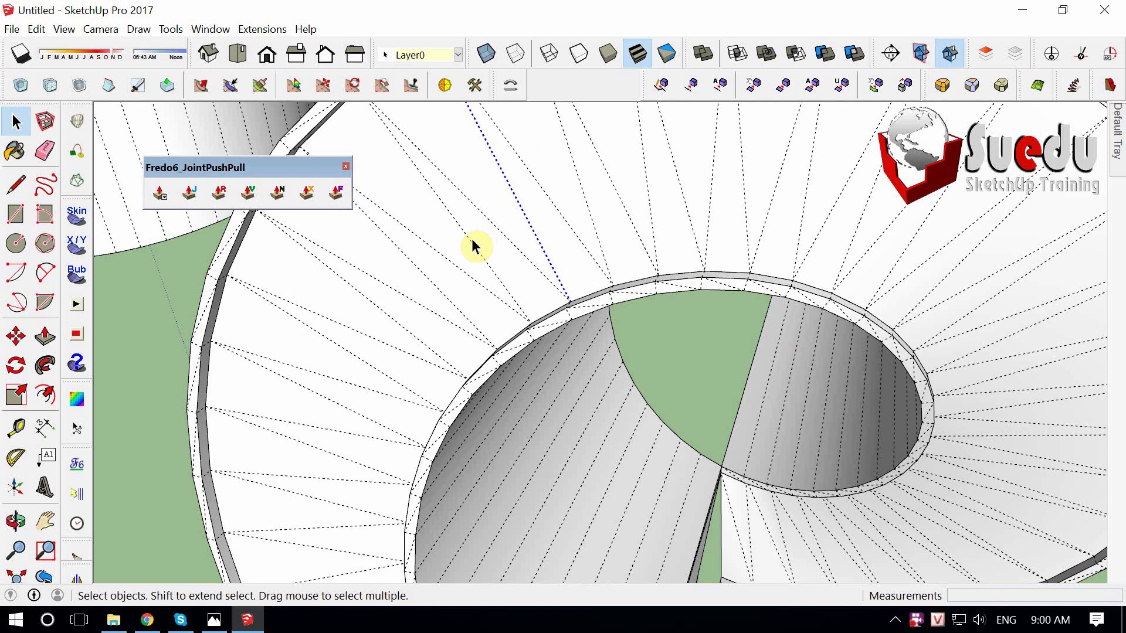
pyautogui.scroll(-3, 472, 238)
pyautogui.moveTo(642, 448); pyautogui.dragTo(606, 283, button='middle')
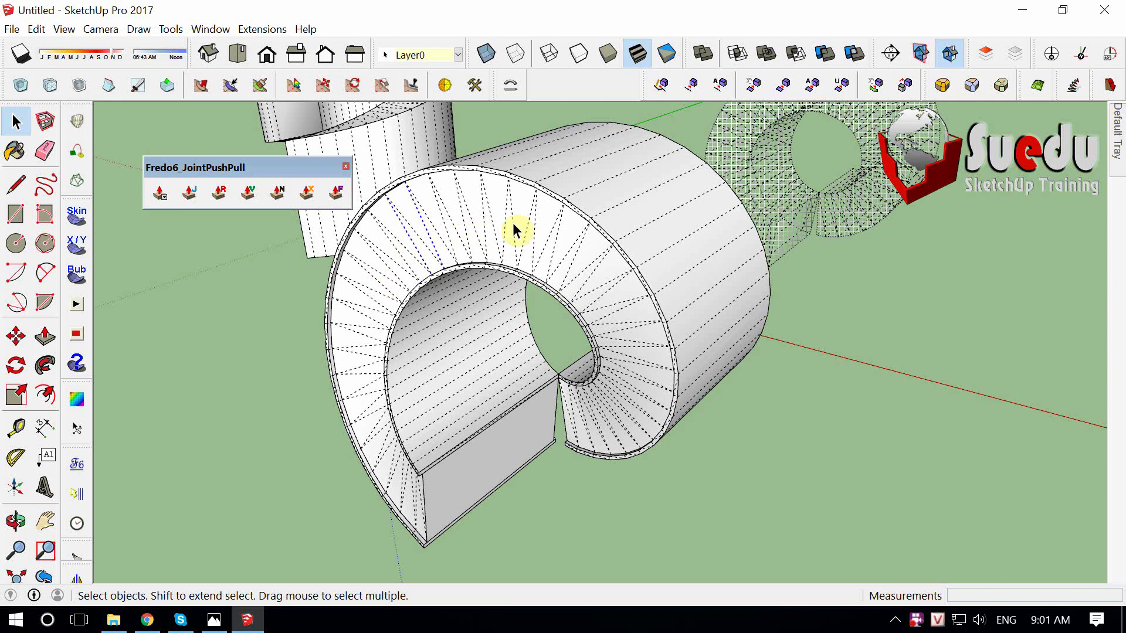
pyautogui.hotkey('ctrl', 'z')
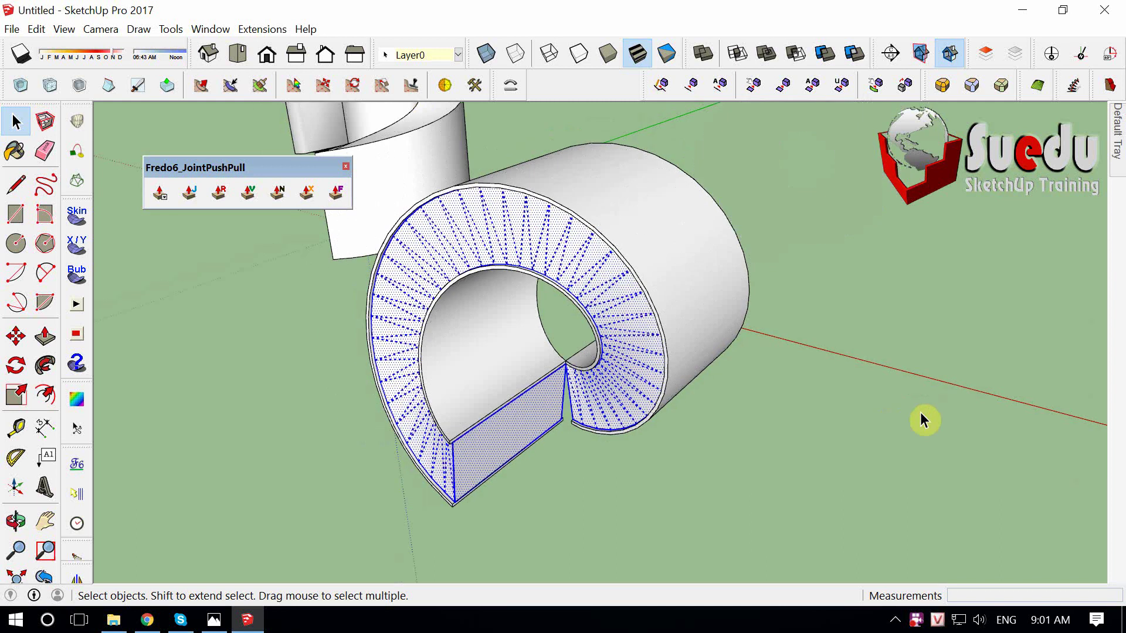
# Select the ring's front face and turn on View > Hidden Geometry.
pyautogui.click(641, 422)
pyautogui.doubleClick(633, 387)
pyautogui.scroll(2, 510, 352)
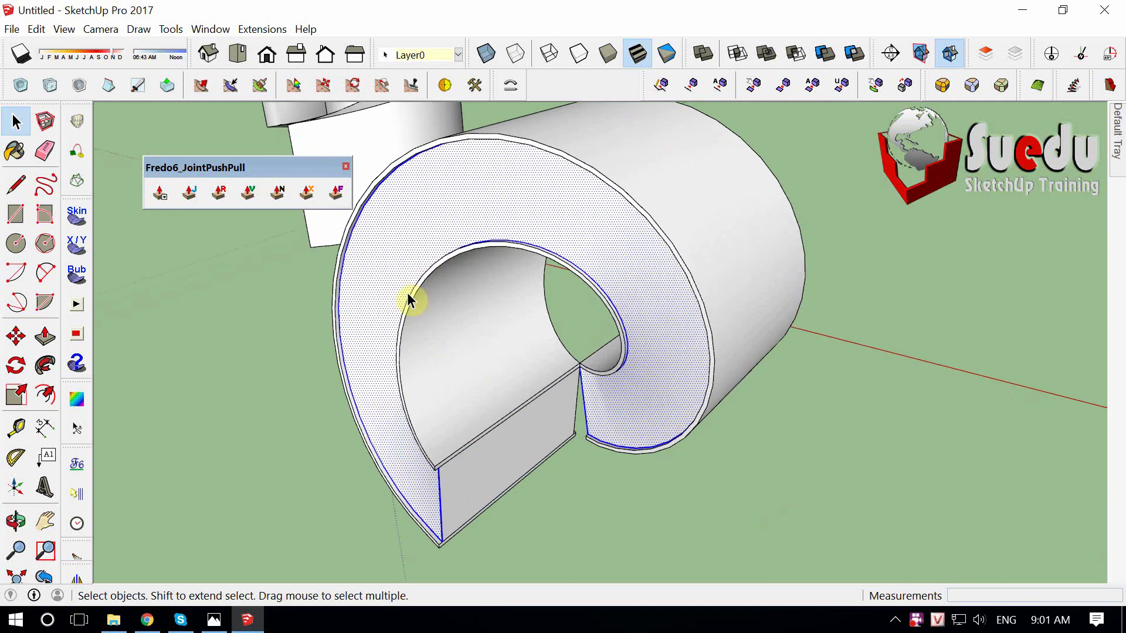
pyautogui.click(598, 394)
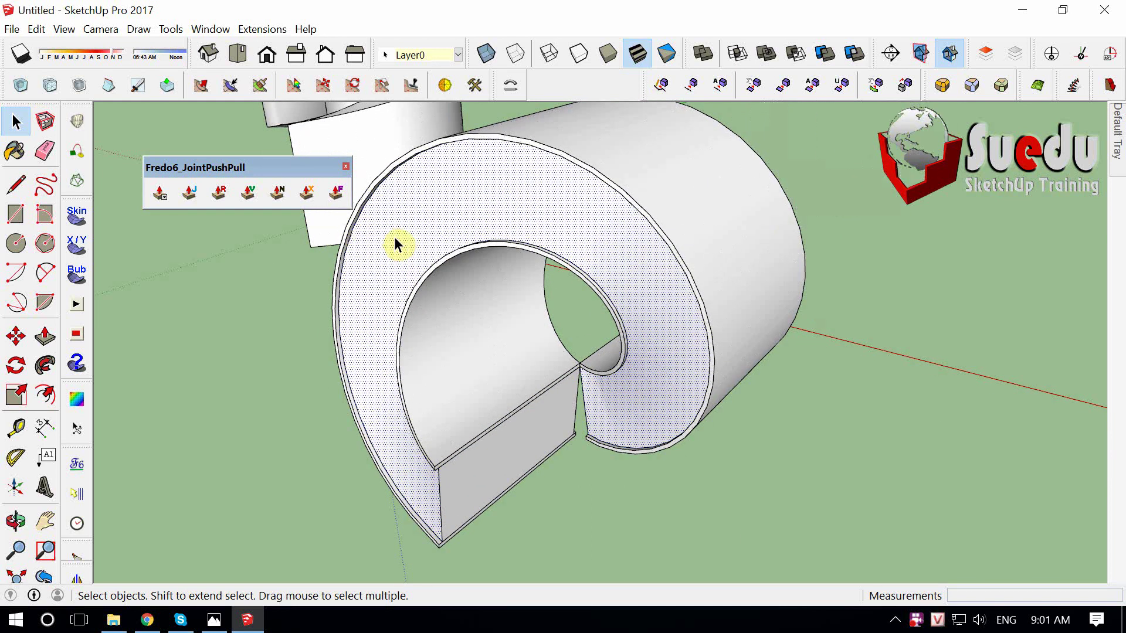
pyautogui.doubleClick(596, 360)
pyautogui.scroll(-2, 431, 308)
pyautogui.scroll(2, 418, 258)
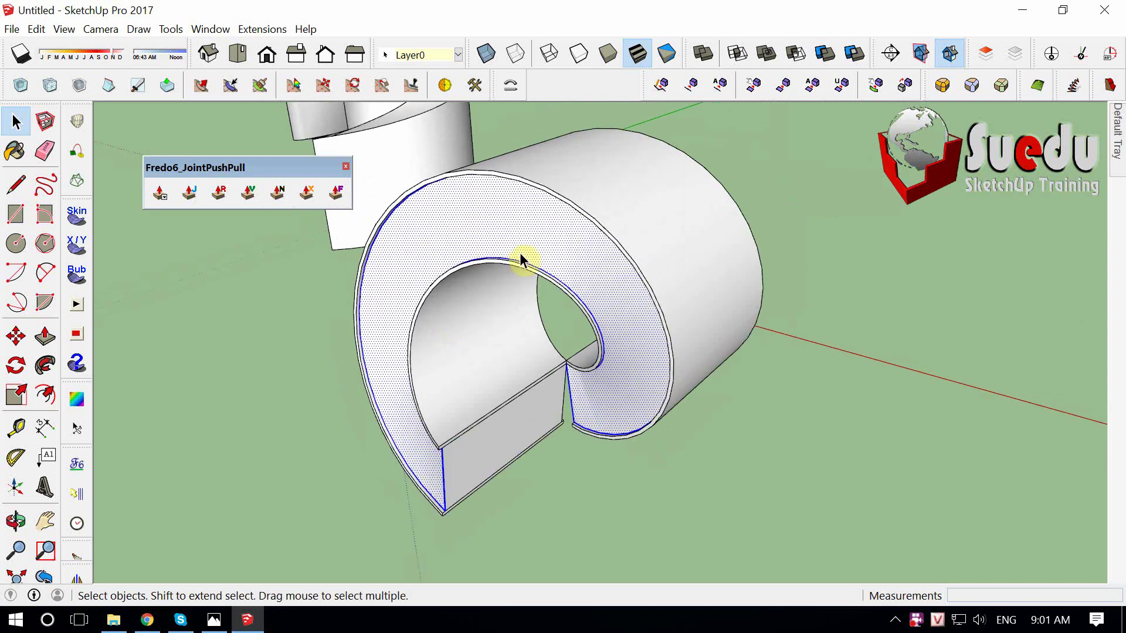
pyautogui.click(63, 33)
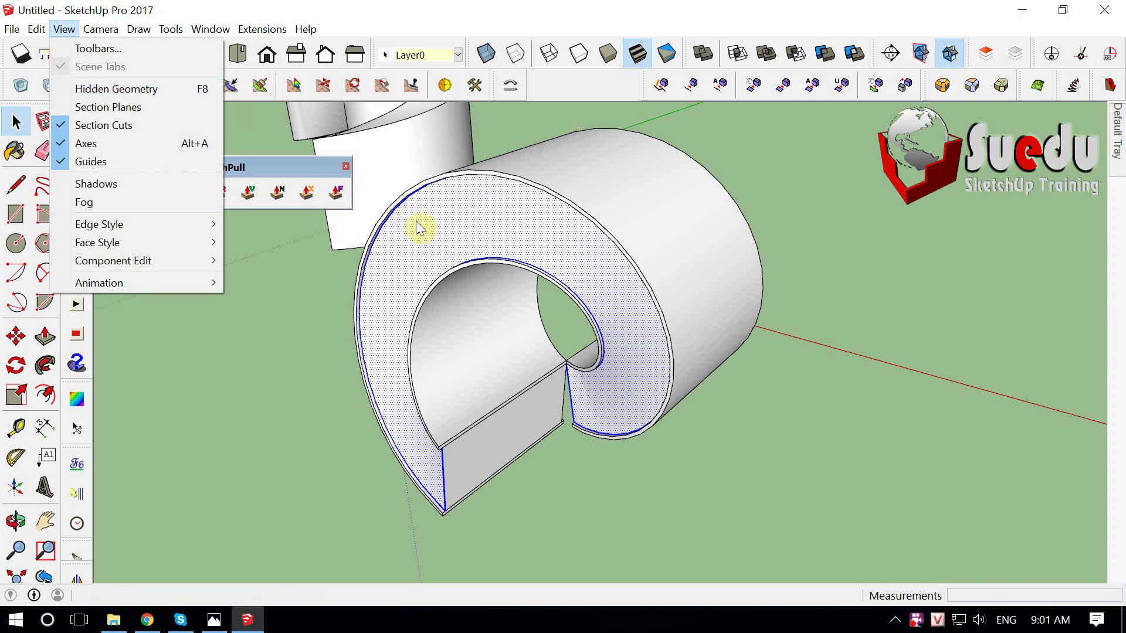
pyautogui.click(200, 92)
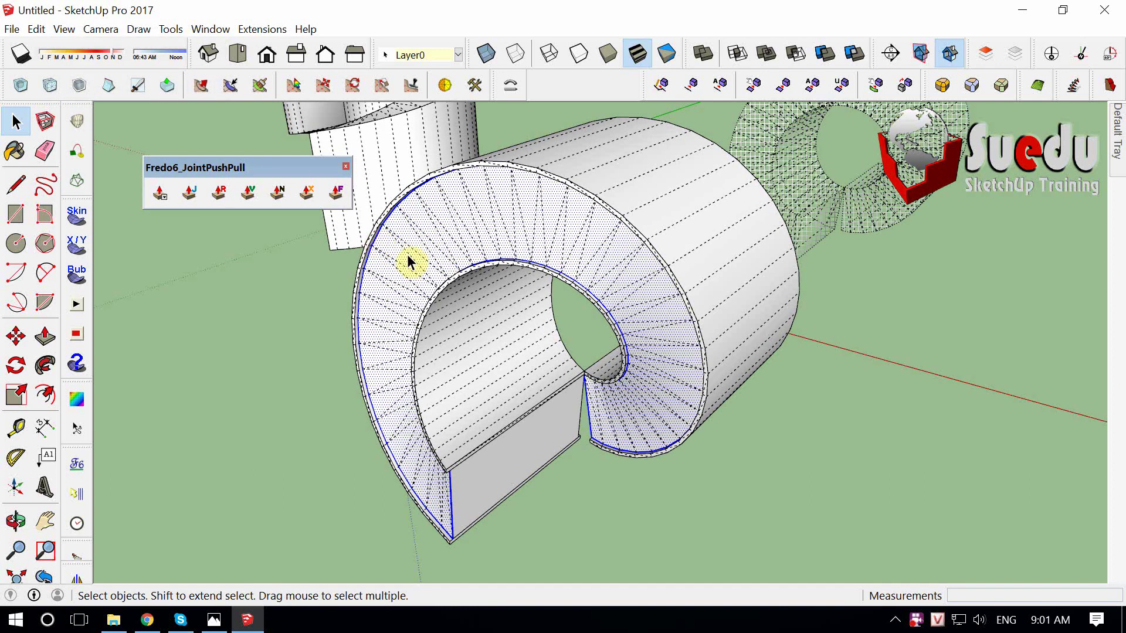
# Copy the selected front shell face 100000 units along the green axis.
pyautogui.scroll(-3, 442, 433)
pyautogui.press('m')
pyautogui.scroll(3, 478, 339)
pyautogui.scroll(3, 496, 335)
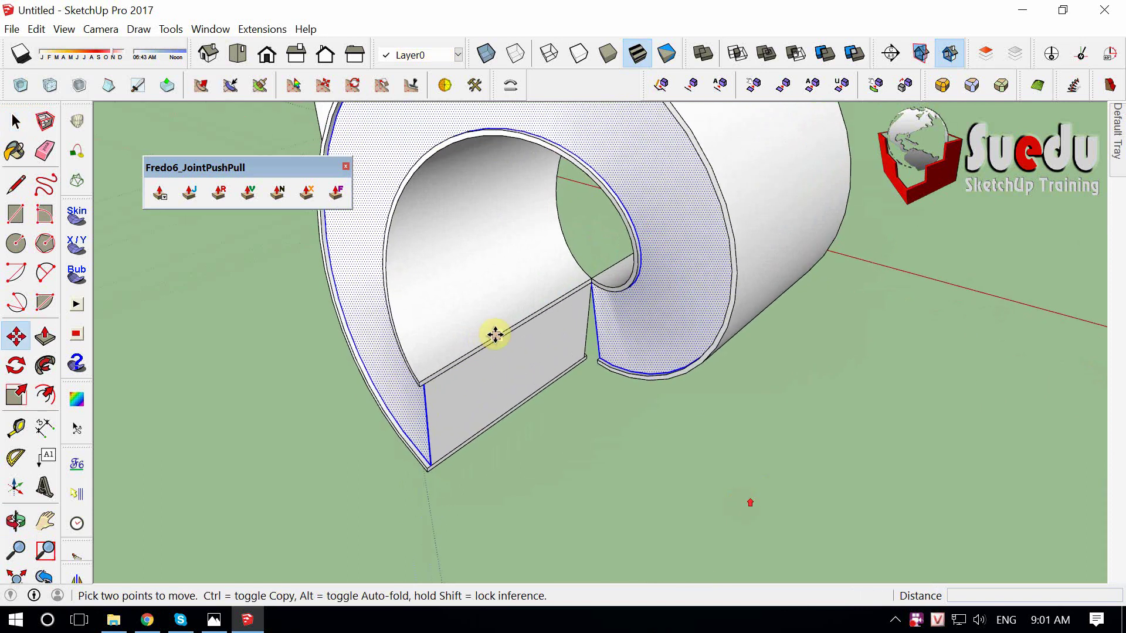
pyautogui.press('ctrl')
pyautogui.click(481, 349)
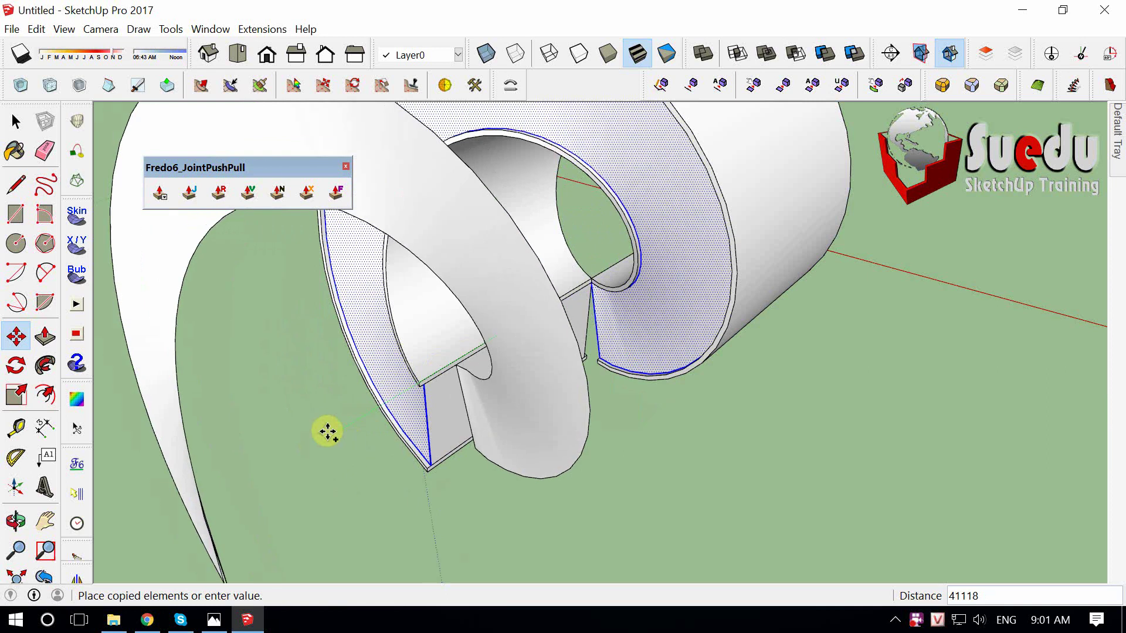
pyautogui.scroll(-5, 301, 409)
pyautogui.write('100000')
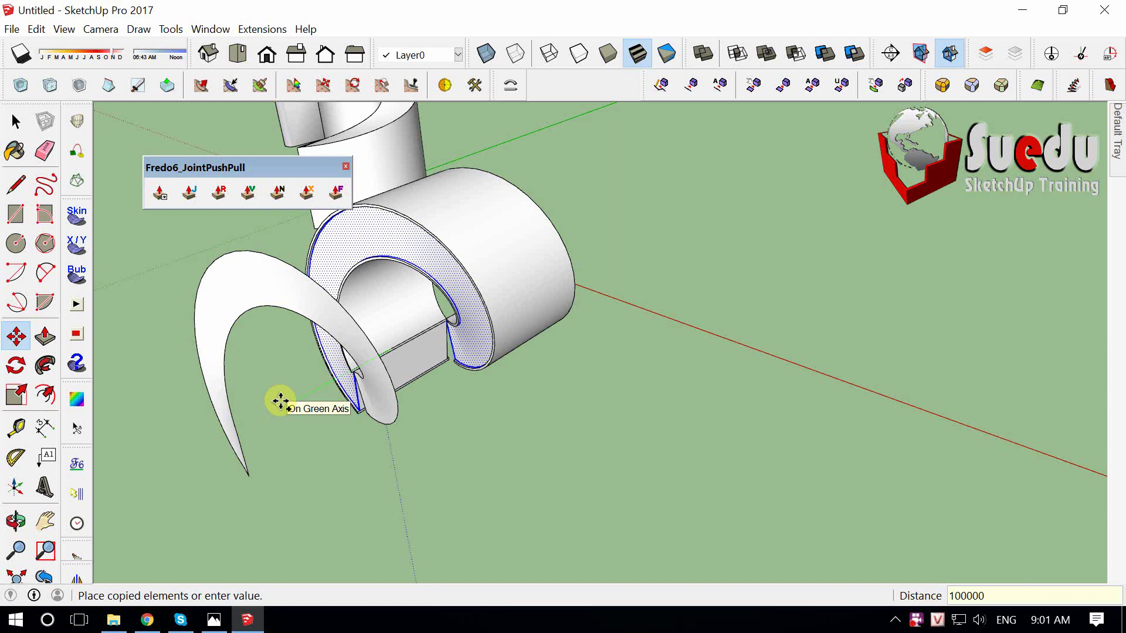
pyautogui.press('Return')
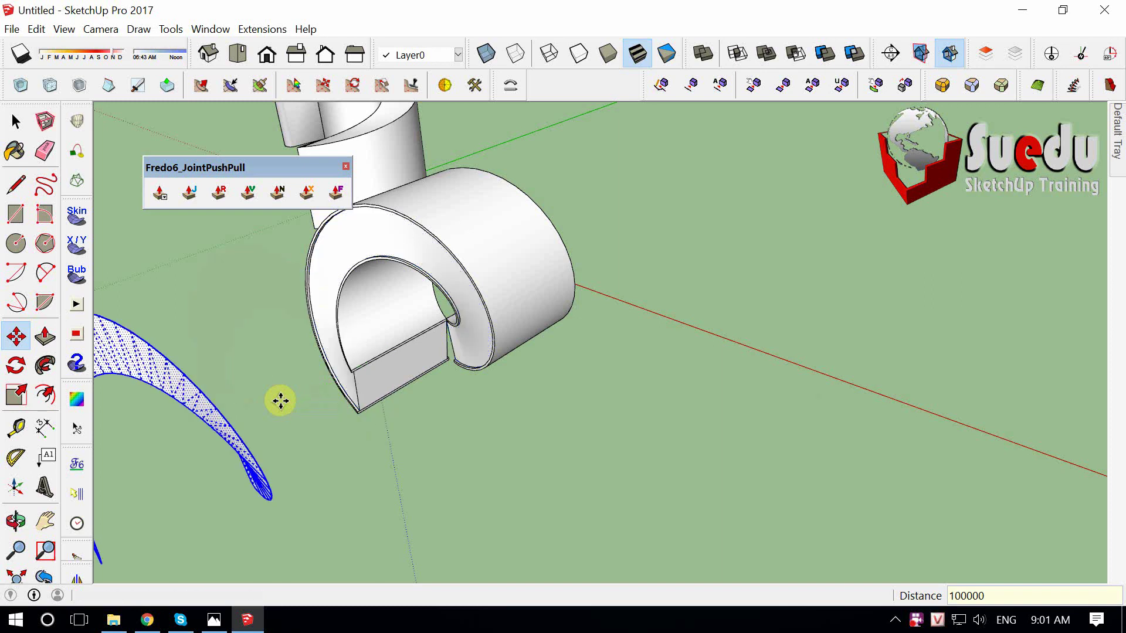
pyautogui.moveTo(281, 402); pyautogui.dragTo(522, 381, button='middle')
pyautogui.press('space')
# Show hidden edges again and select the entire copied spiral strip.
pyautogui.hotkey('alt', 'h')
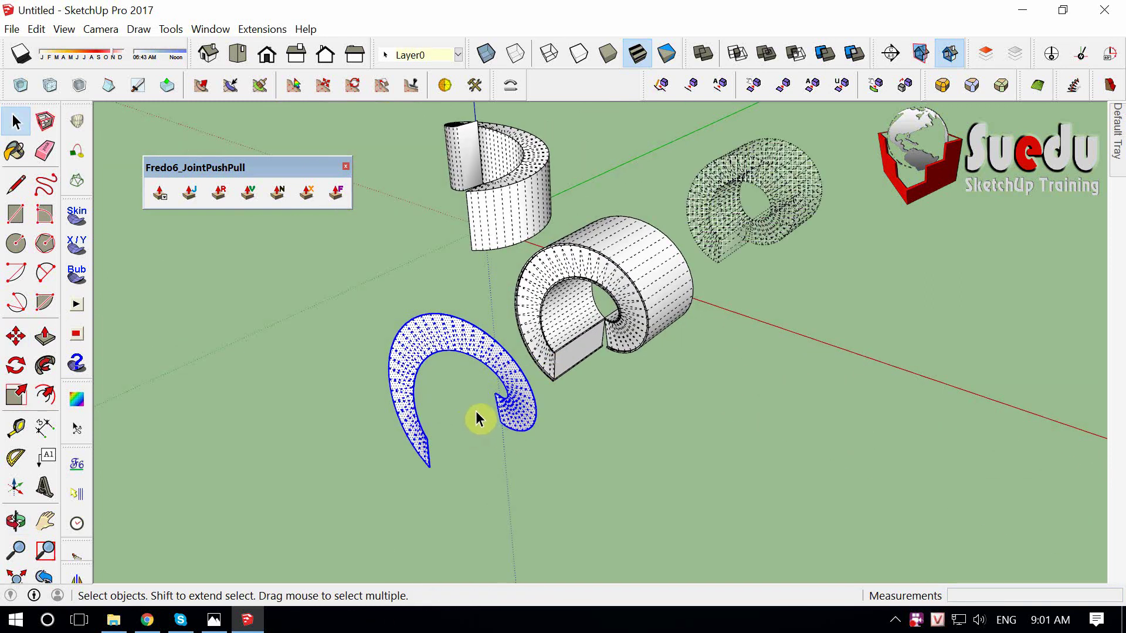
pyautogui.click(476, 411)
pyautogui.scroll(3, 463, 416)
pyautogui.scroll(3, 431, 420)
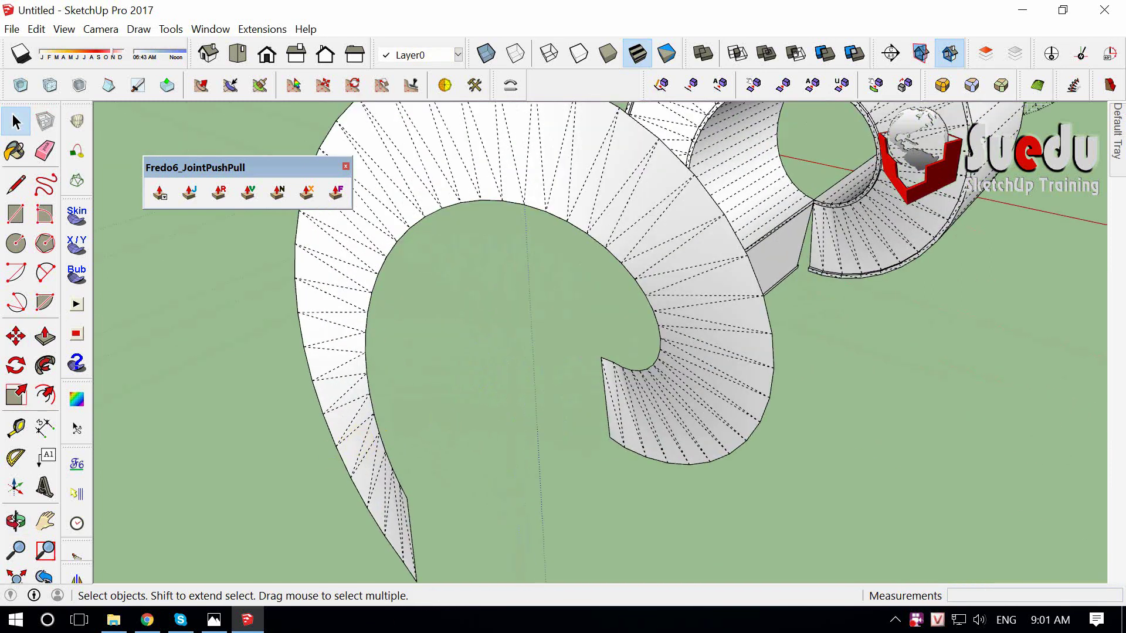
pyautogui.moveTo(431, 420); pyautogui.dragTo(548, 457, button='middle')
pyautogui.click(551, 443)
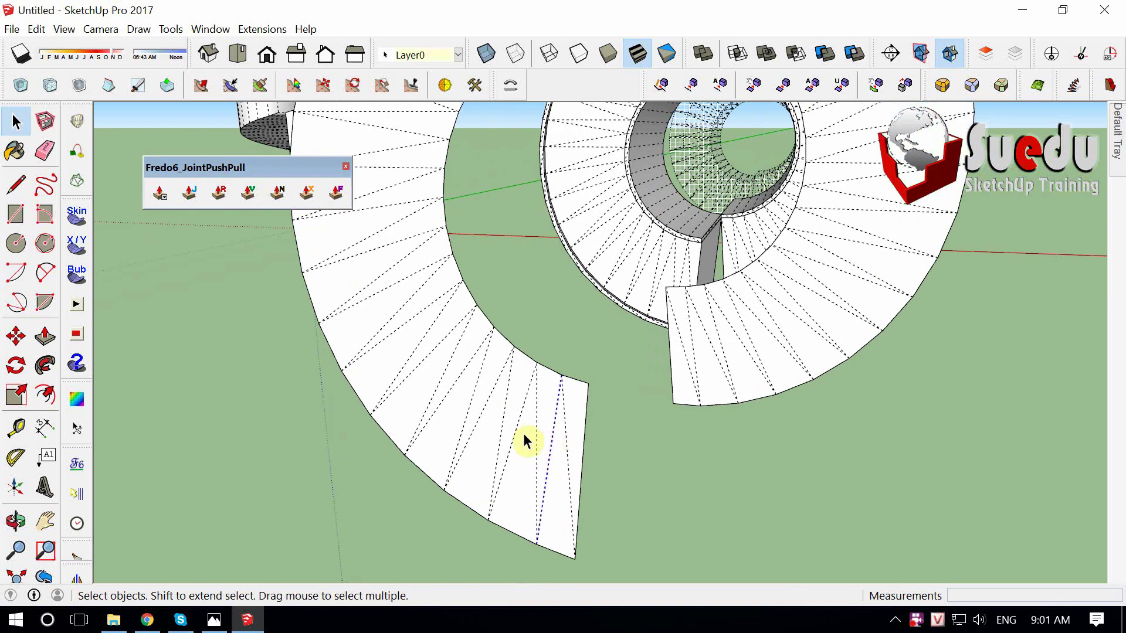
pyautogui.keyDown('shift'); pyautogui.click(513, 433); pyautogui.keyUp('shift')
pyautogui.tripleClick(482, 414)
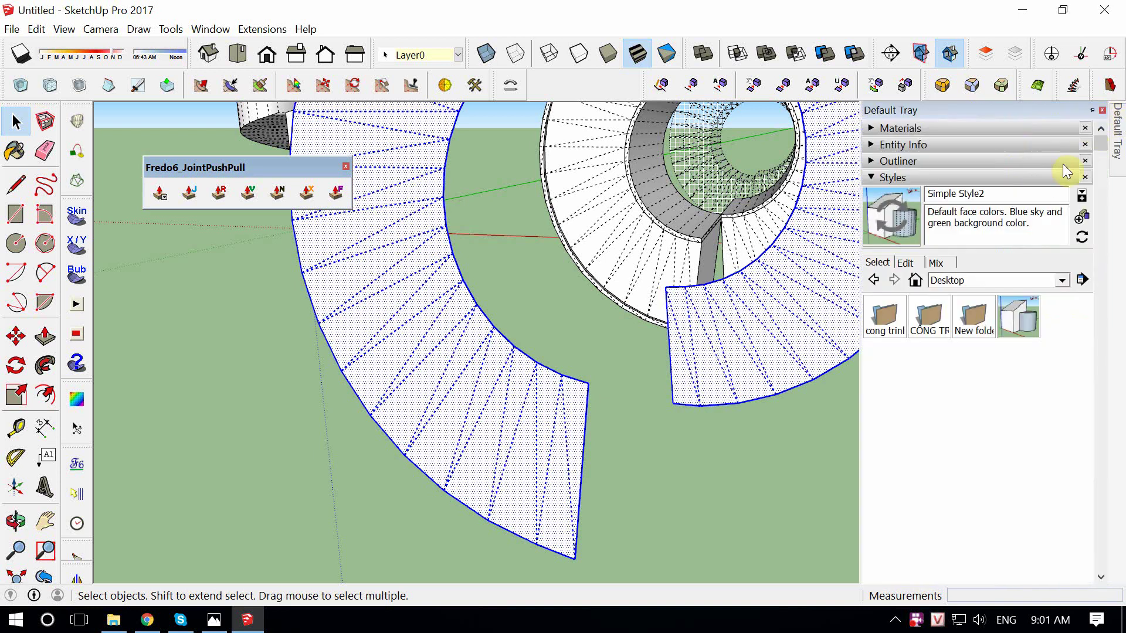
# Set the Soften Edges angle to 0.00 degrees in the Default Tray.
pyautogui.click(915, 177)
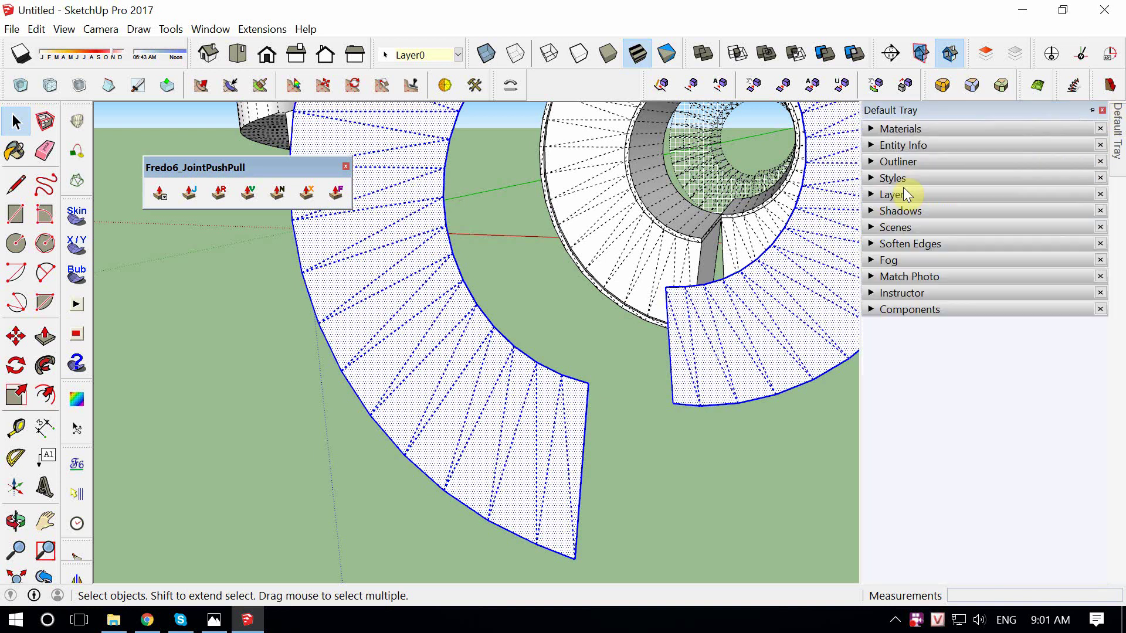
pyautogui.click(913, 246)
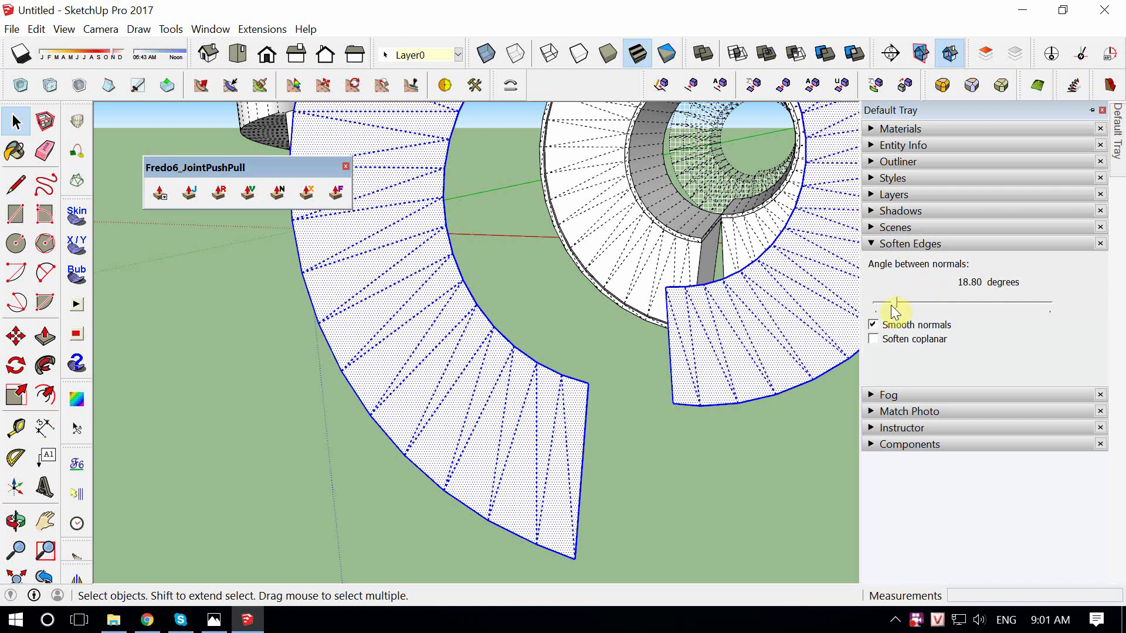
pyautogui.moveTo(896, 303); pyautogui.dragTo(876, 303)
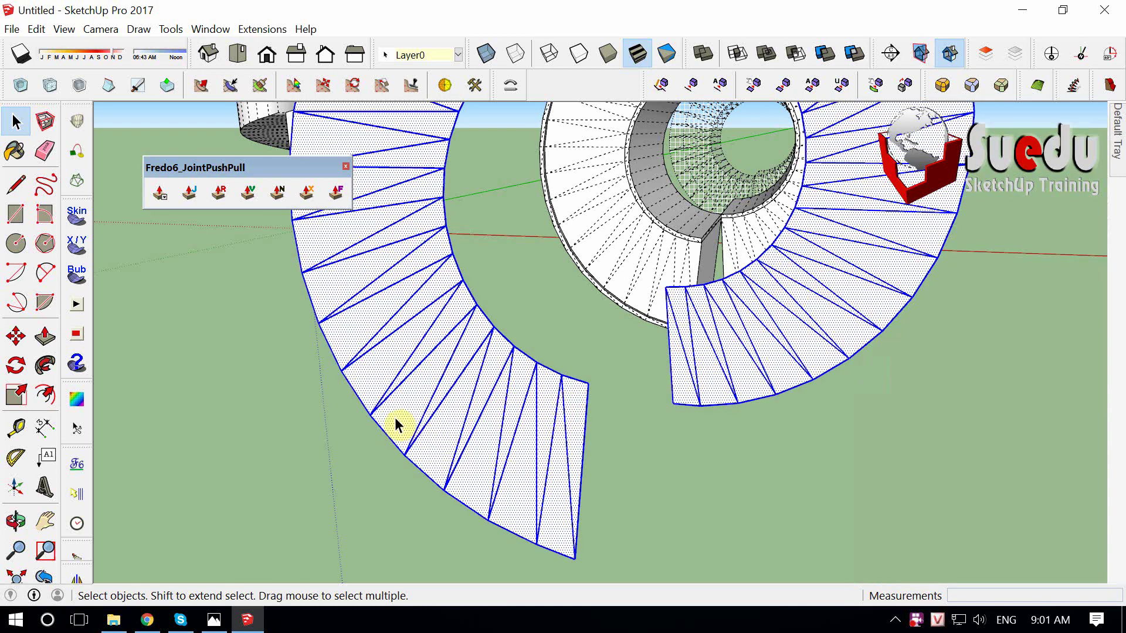
pyautogui.click(605, 455)
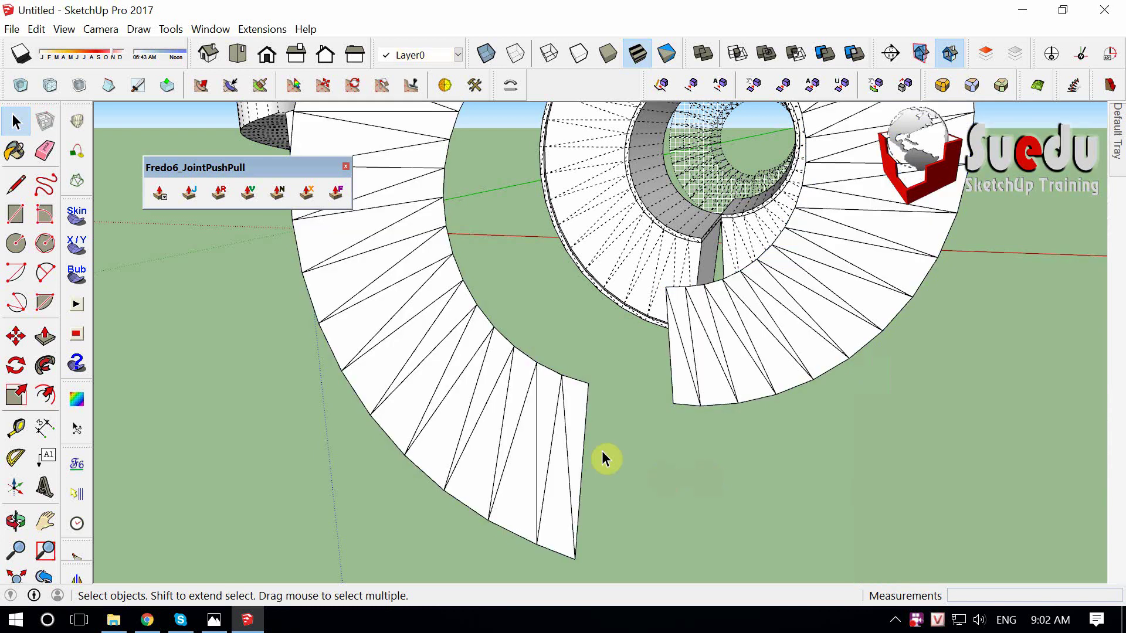
# Select the rib edges across the first and left sections of the copied strip.
pyautogui.click(553, 441)
pyautogui.keyDown('ctrl'); pyautogui.click(519, 422); pyautogui.keyUp('ctrl')
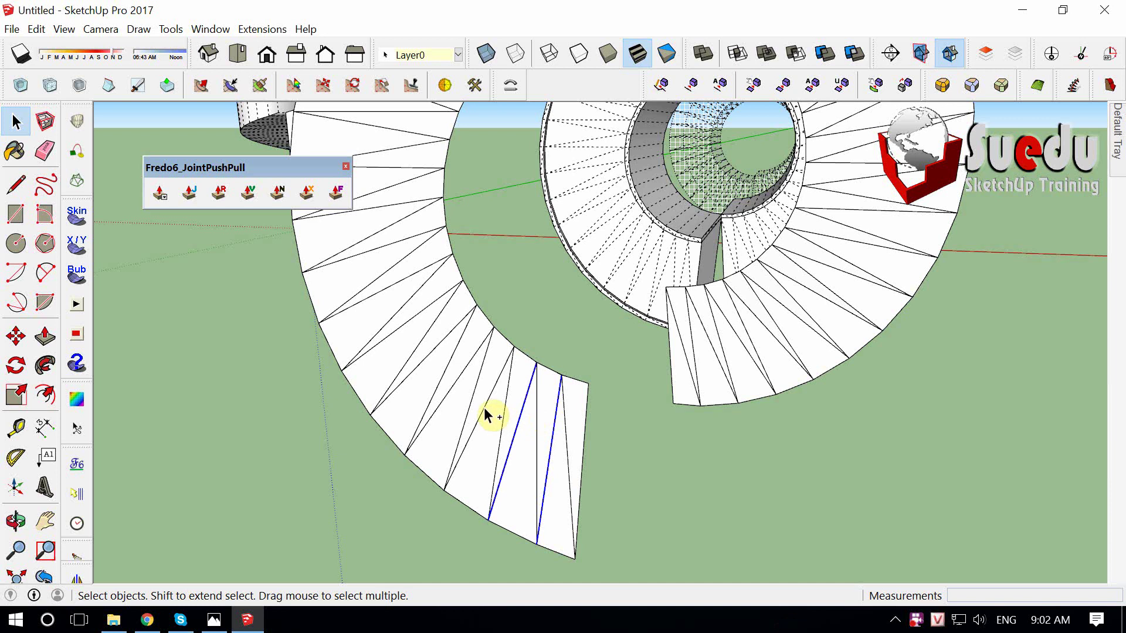
pyautogui.keyDown('ctrl'); pyautogui.click(482, 413); pyautogui.keyUp('ctrl')
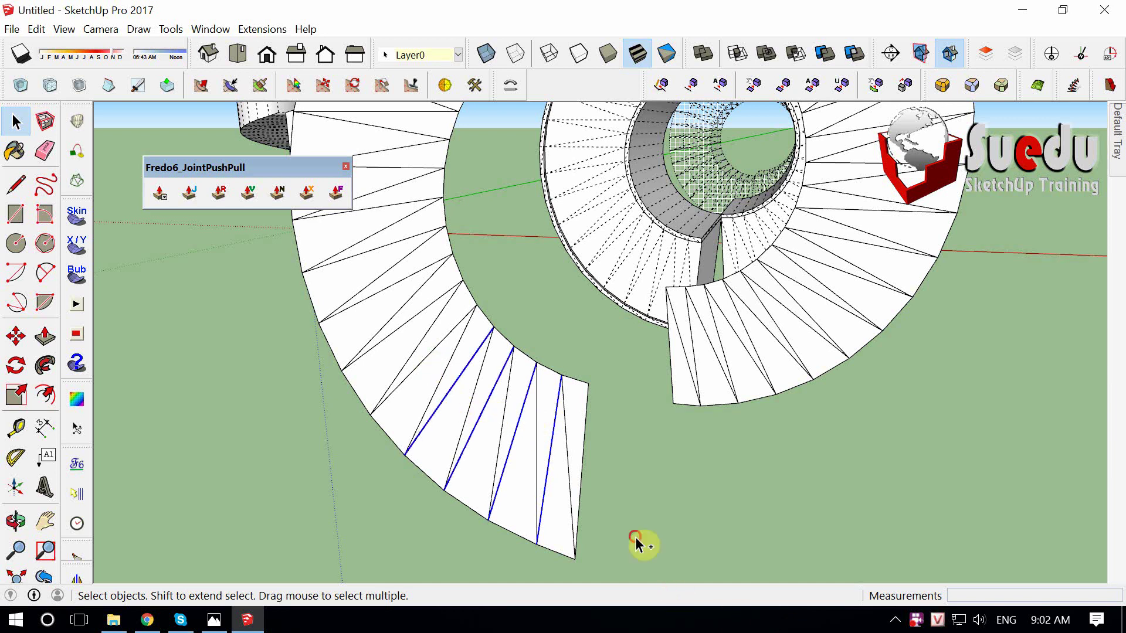
pyautogui.moveTo(639, 540)
pyautogui.mouseDown(button='middle')
pyautogui.moveTo(638, 414)
pyautogui.moveTo(594, 463)
pyautogui.moveTo(585, 442)
pyautogui.mouseUp(button='middle')
pyautogui.scroll(2, 577, 458)
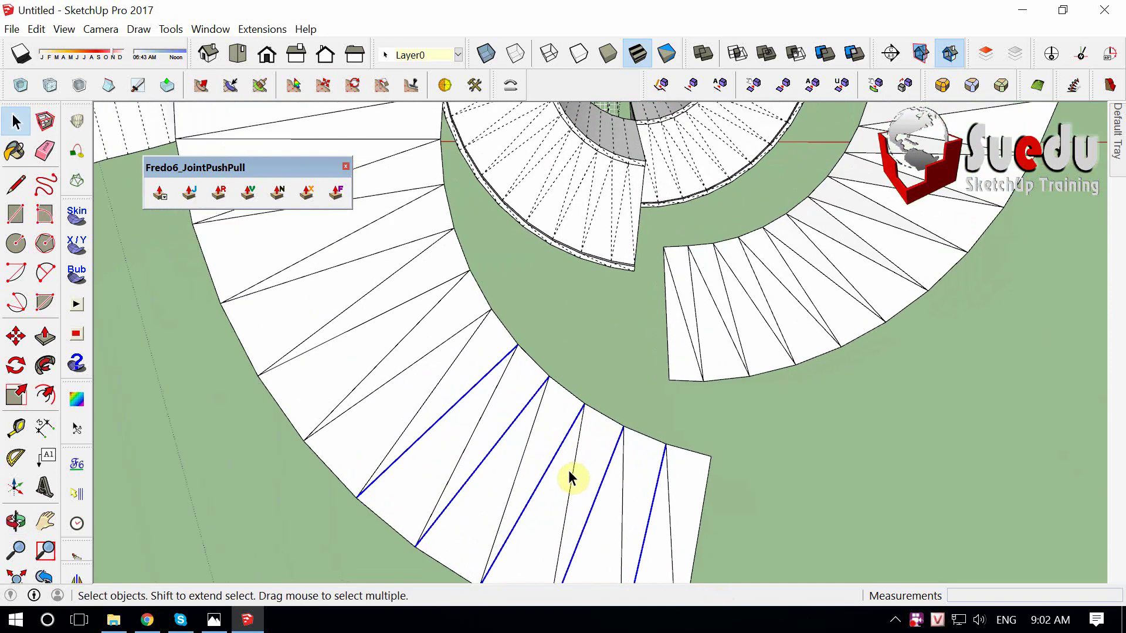
pyautogui.scroll(-3, 433, 367)
pyautogui.keyDown('ctrl'); pyautogui.click(433, 366); pyautogui.keyUp('ctrl')
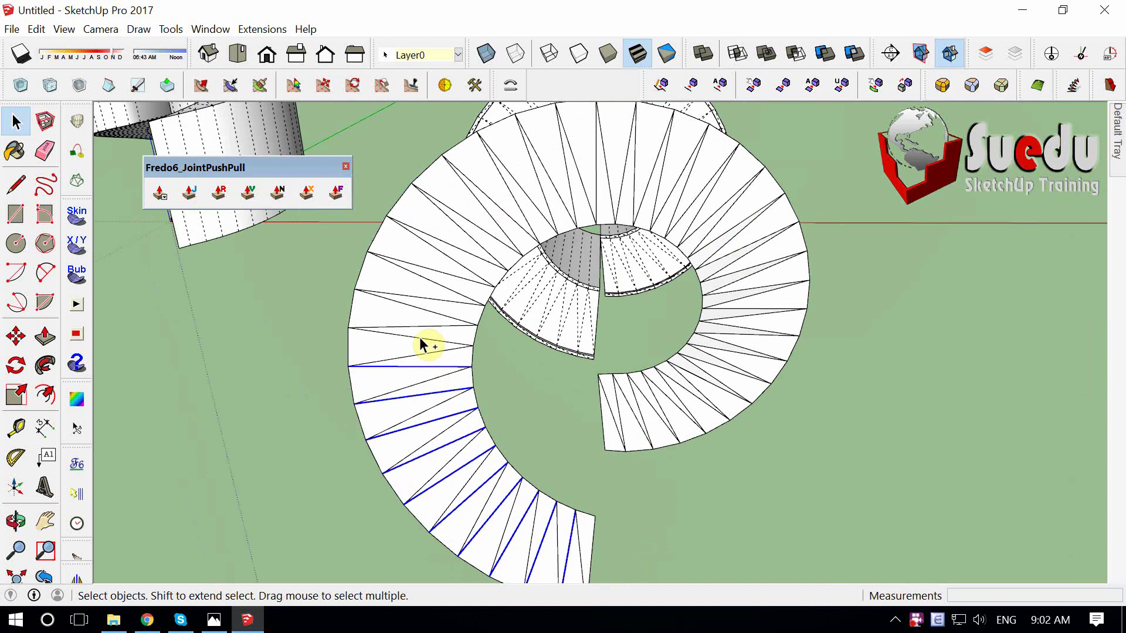
pyautogui.keyDown('ctrl'); pyautogui.click(420, 338); pyautogui.keyUp('ctrl')
pyautogui.keyDown('ctrl'); pyautogui.click(437, 312); pyautogui.keyUp('ctrl')
pyautogui.keyDown('ctrl'); pyautogui.click(443, 284); pyautogui.keyUp('ctrl')
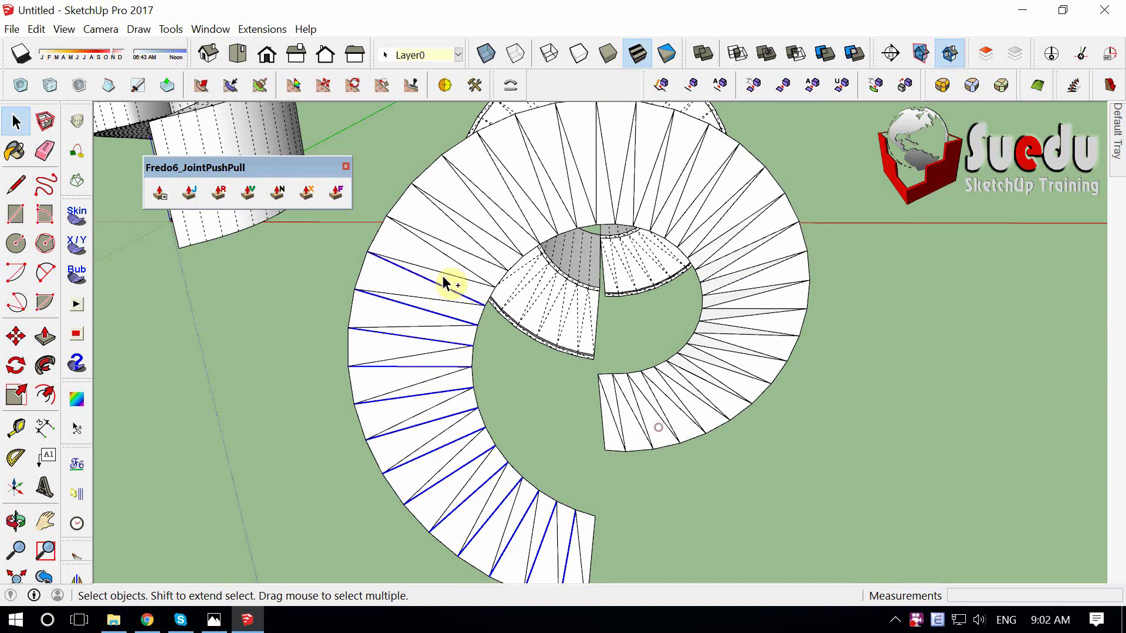
# Add the rib edges on the lower and bottom flights, then view the spiral from above.
pyautogui.moveTo(754, 340); pyautogui.dragTo(765, 449, button='middle')
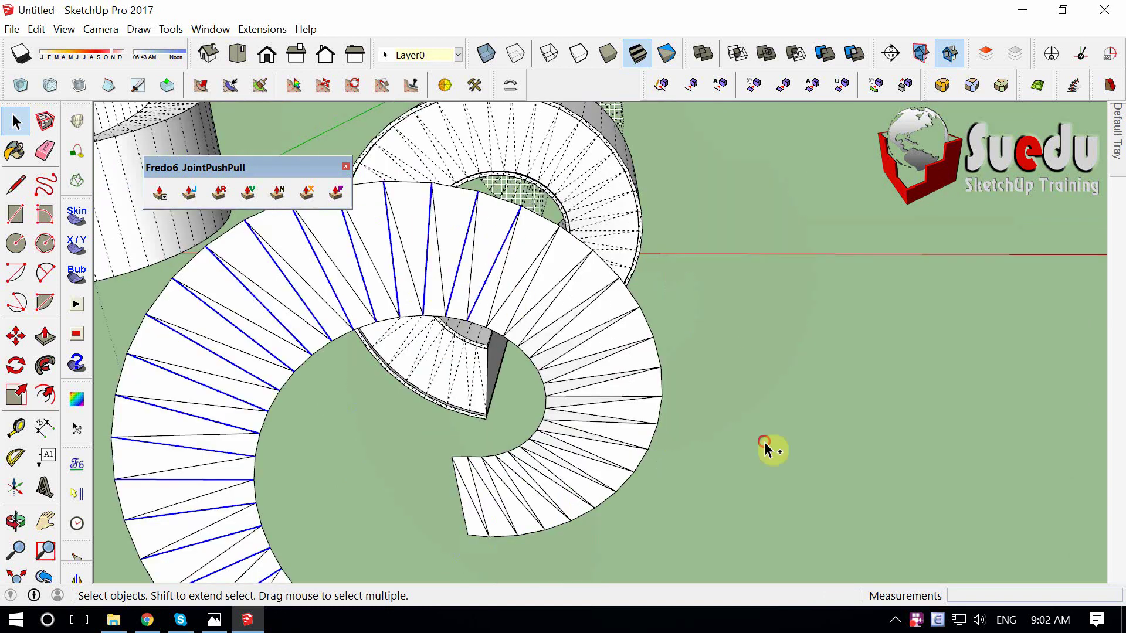
pyautogui.keyDown('ctrl'); pyautogui.click(536, 310); pyautogui.keyUp('ctrl')
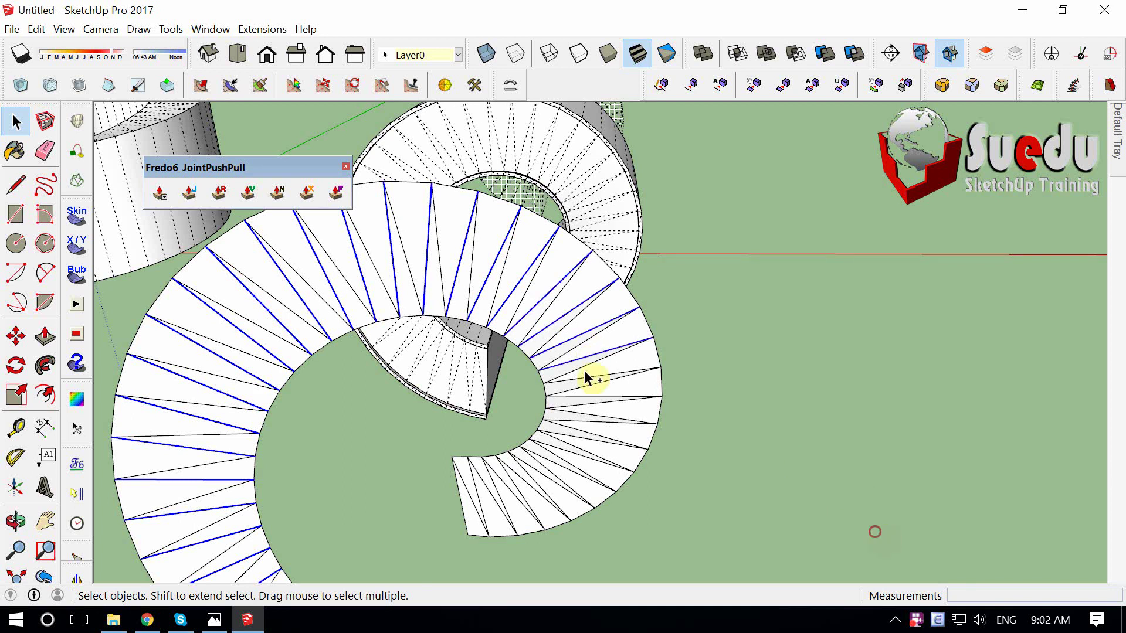
pyautogui.moveTo(585, 366)
pyautogui.mouseDown(button='middle')
pyautogui.moveTo(599, 317)
pyautogui.moveTo(608, 321)
pyautogui.moveTo(476, 434)
pyautogui.mouseUp(button='middle')
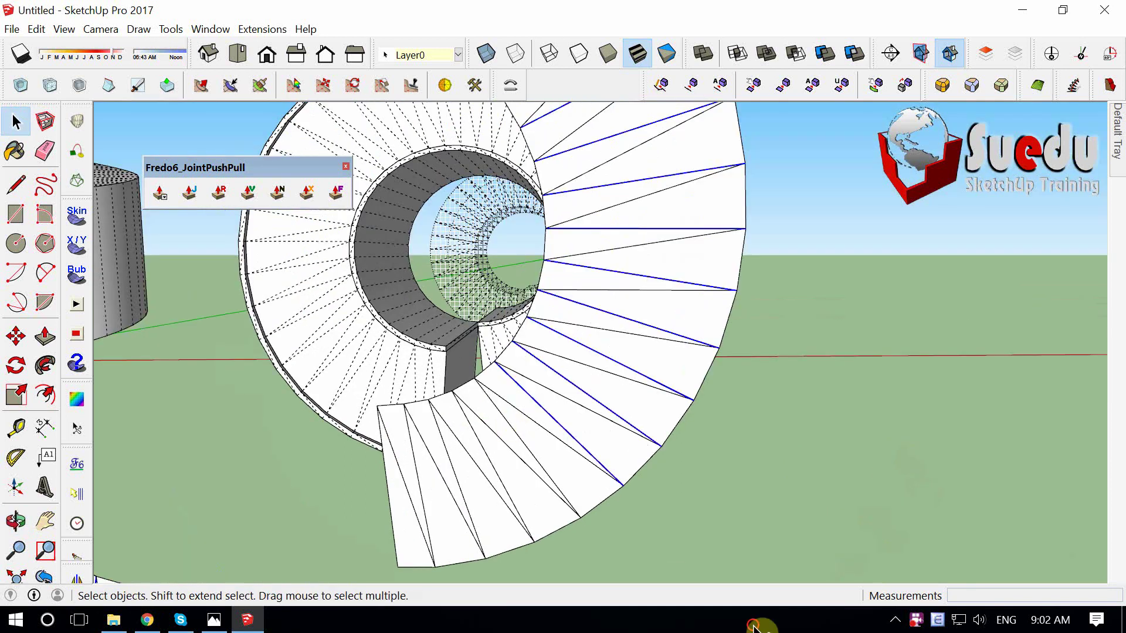
pyautogui.keyDown('ctrl'); pyautogui.click(473, 432); pyautogui.keyUp('ctrl')
pyautogui.keyDown('ctrl'); pyautogui.click(444, 447); pyautogui.keyUp('ctrl')
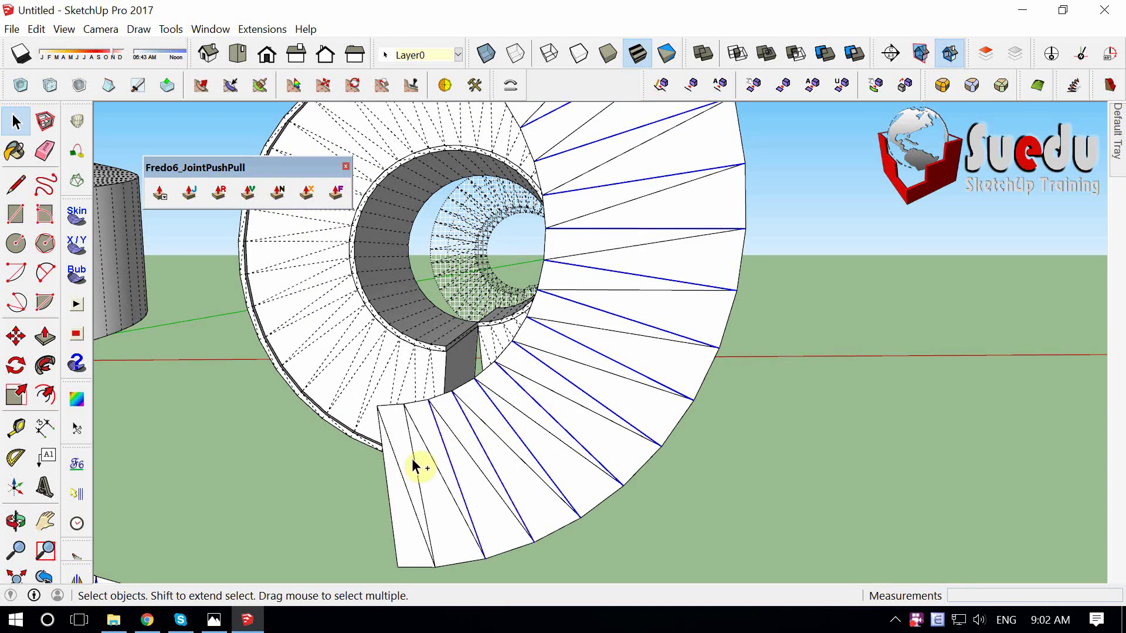
pyautogui.keyDown('ctrl'); pyautogui.click(414, 458); pyautogui.keyUp('ctrl')
pyautogui.moveTo(549, 445)
pyautogui.mouseDown(button='middle')
pyautogui.moveTo(501, 506)
pyautogui.moveTo(229, 458)
pyautogui.moveTo(329, 346)
pyautogui.mouseUp(button='middle')
pyautogui.scroll(2, 261, 435)
pyautogui.moveTo(296, 465)
pyautogui.mouseDown(button='middle')
pyautogui.moveTo(415, 433)
pyautogui.moveTo(281, 491)
pyautogui.mouseUp(button='middle')
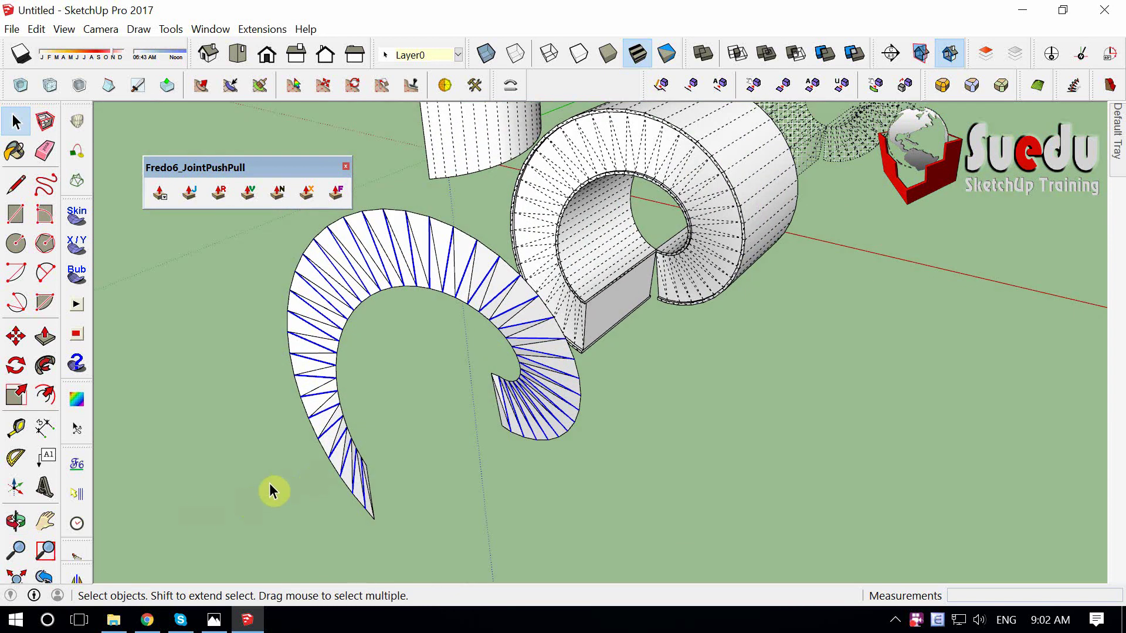
# Make the strip a component, then explode it and strip faces and arcs, leaving radial lines.
pyautogui.press('g')
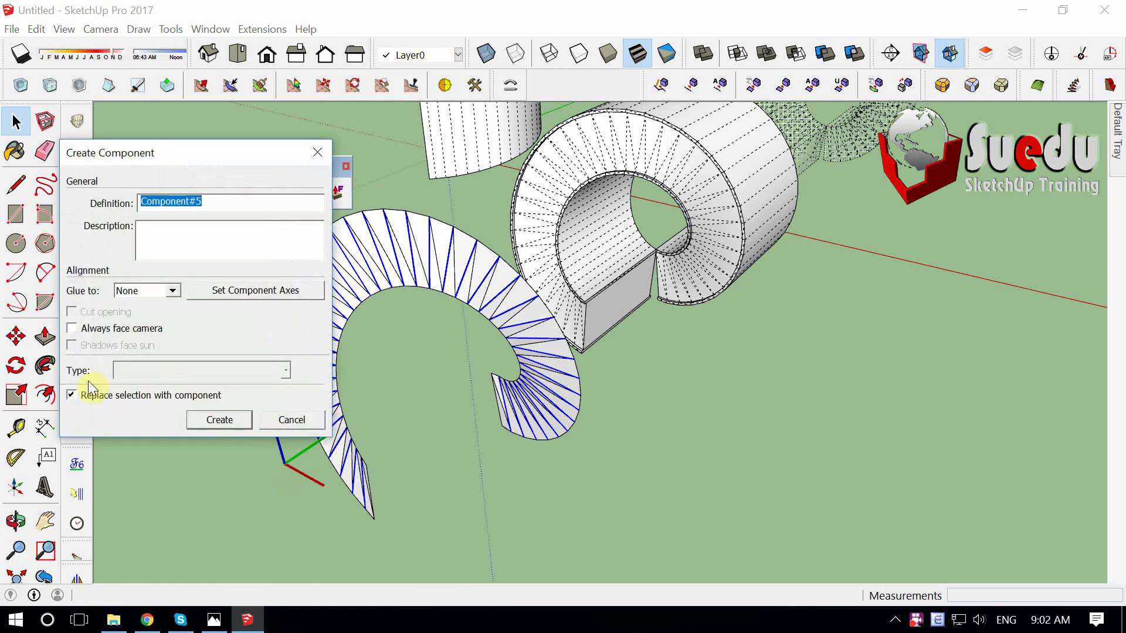
pyautogui.click(220, 418)
pyautogui.hotkey('ctrl', 'z')
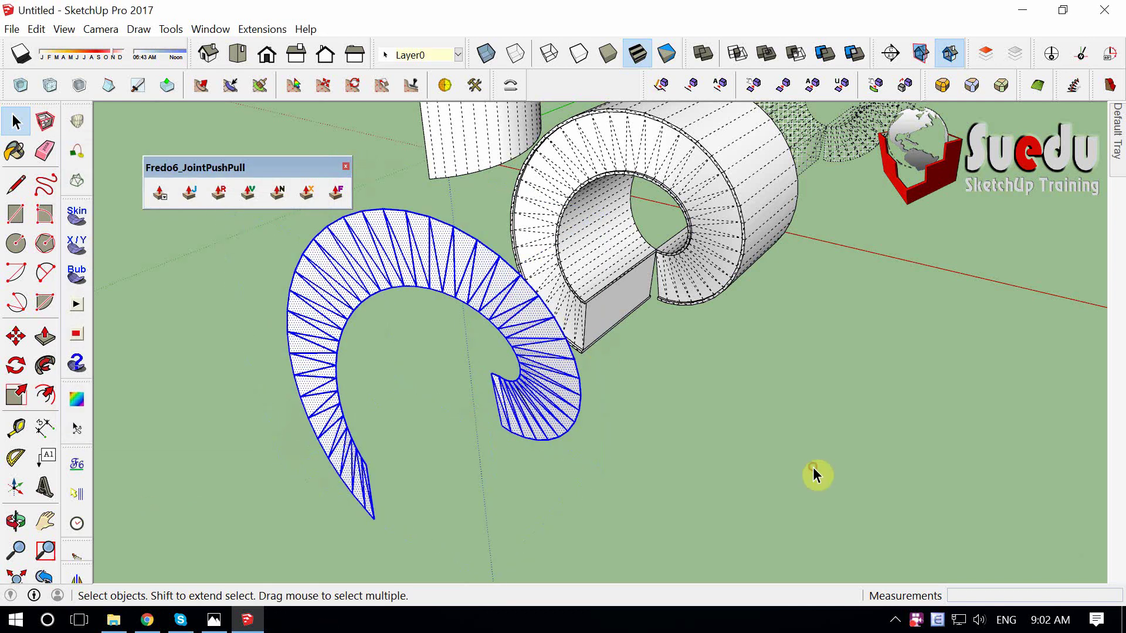
pyautogui.hotkey('ctrl', 'z')
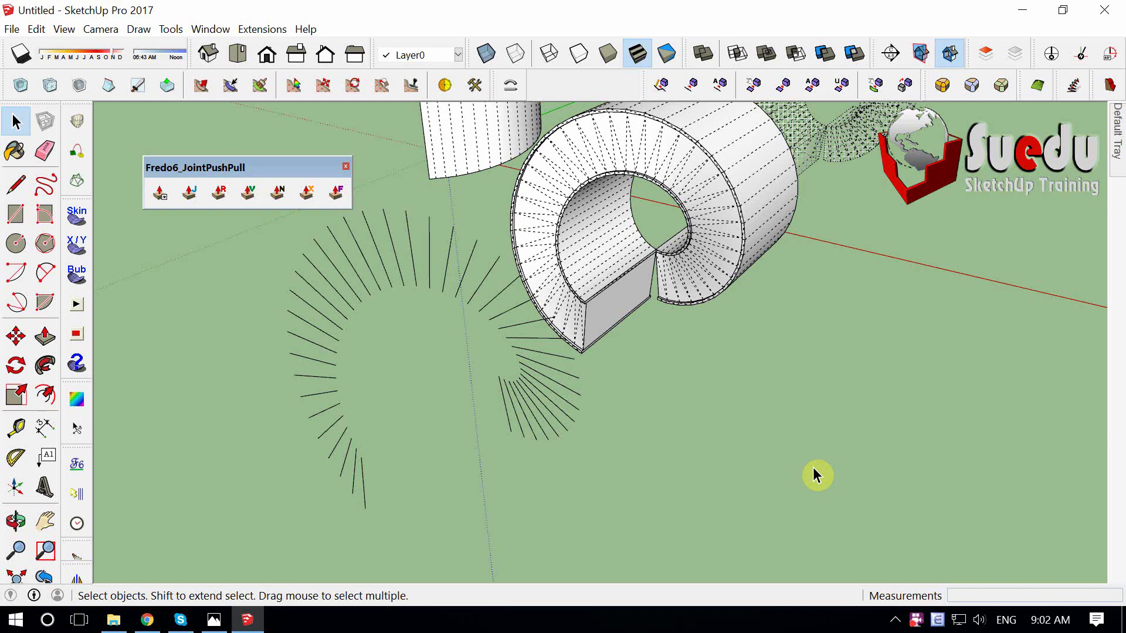
# Open the radial lines component for editing and select all its lines.
pyautogui.click(361, 466)
pyautogui.doubleClick(361, 455)
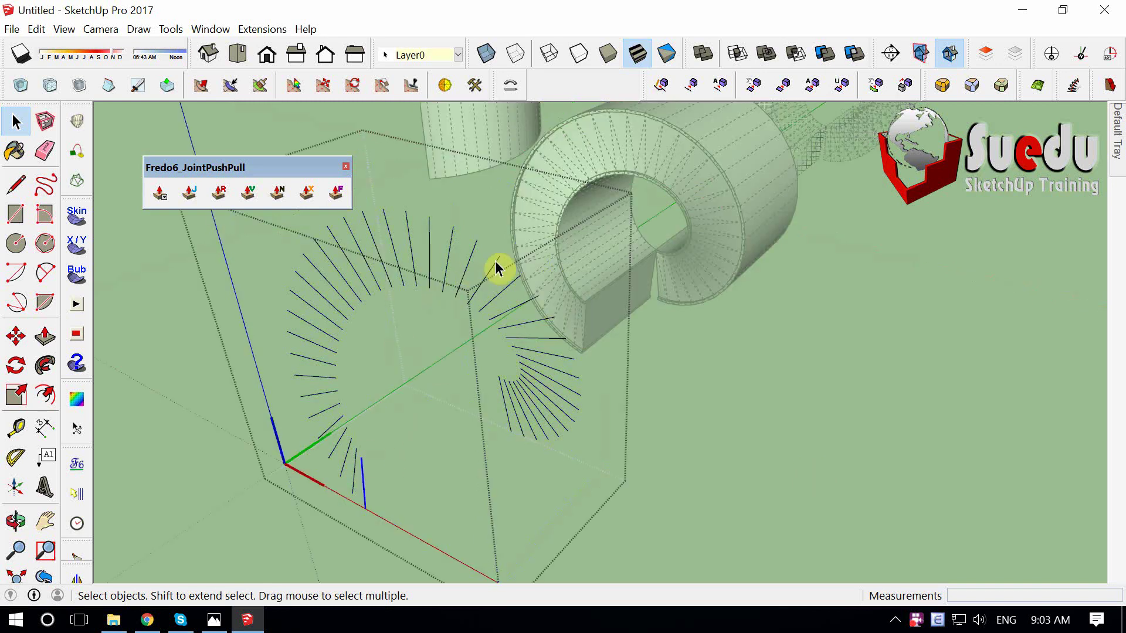
pyautogui.moveTo(583, 258); pyautogui.dragTo(321, 505)
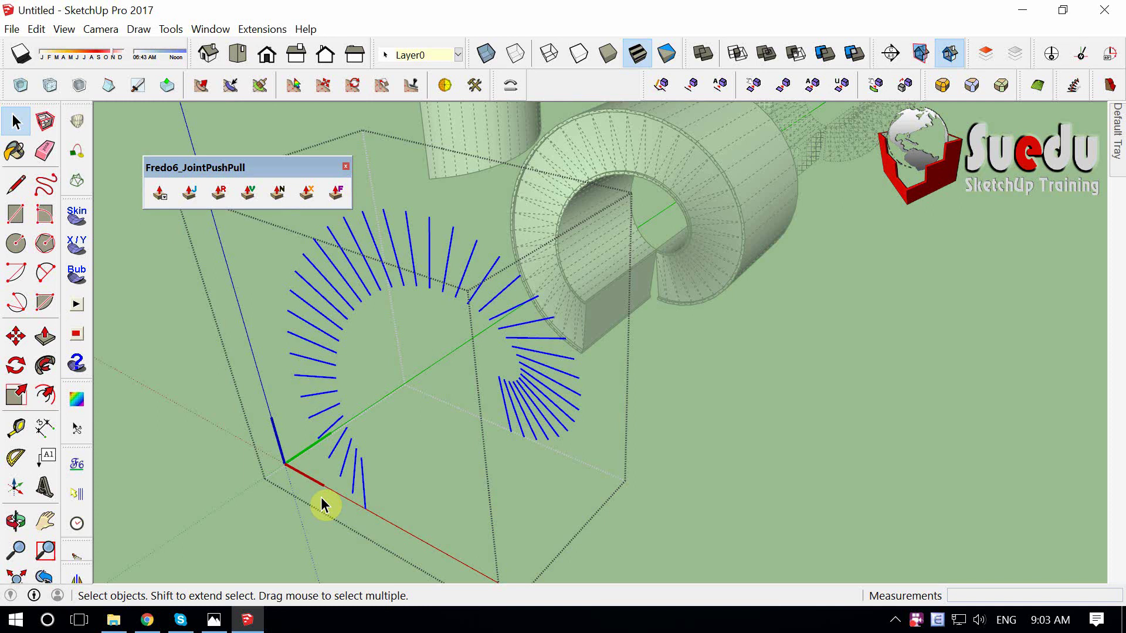
pyautogui.scroll(3, 583, 319)
pyautogui.scroll(3, 569, 284)
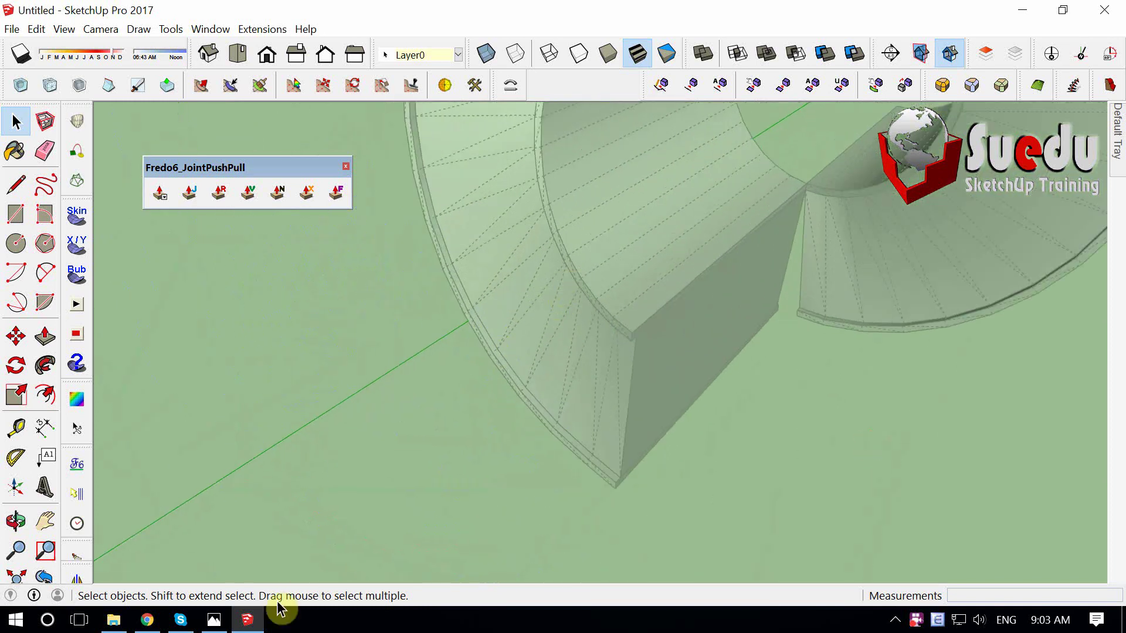
pyautogui.scroll(-5, 603, 377)
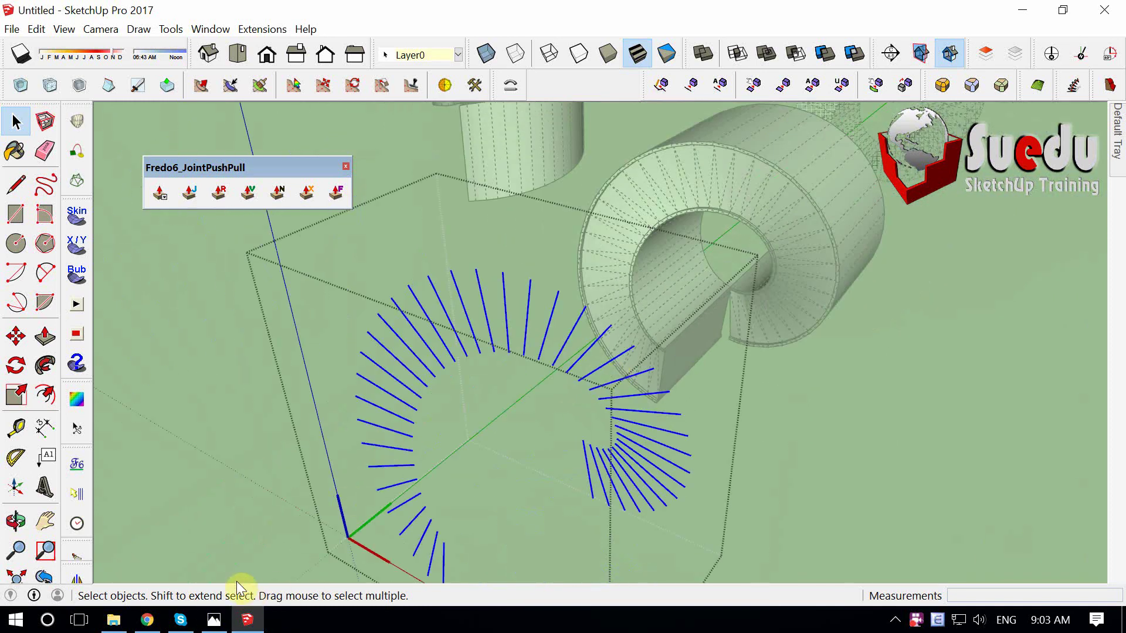
pyautogui.scroll(-3, 239, 552)
pyautogui.scroll(2, 258, 528)
pyautogui.scroll(5, 293, 537)
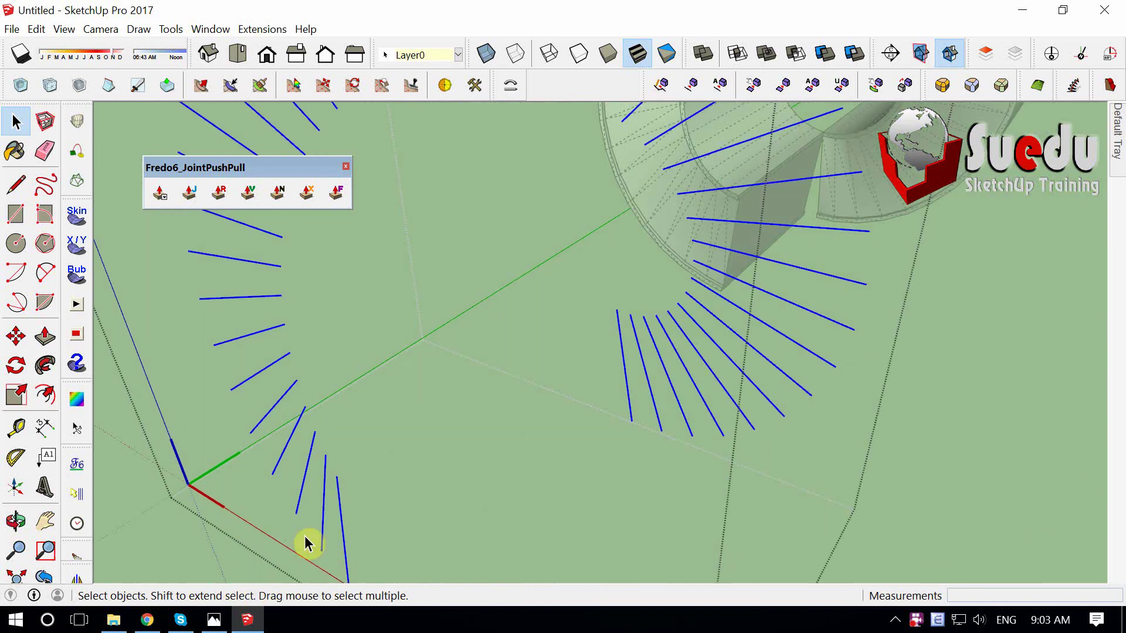
# Compare against the pier photo 8.jpg, then start a square beside the rib lines.
pyautogui.click(215, 620)
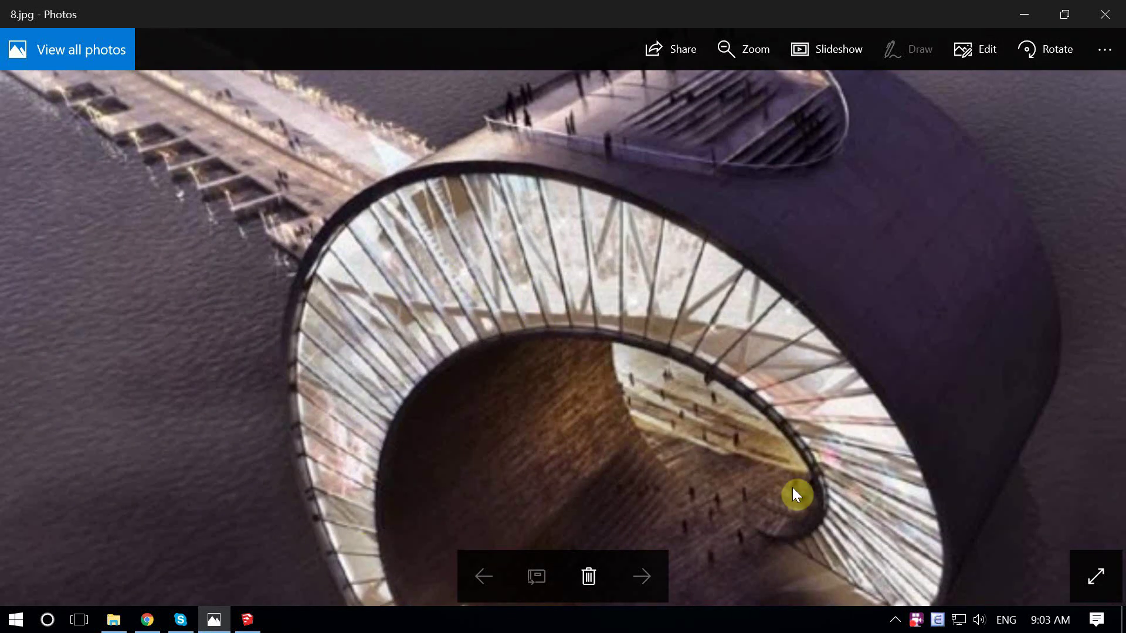
pyautogui.click(1023, 14)
pyautogui.moveTo(993, 432)
pyautogui.mouseDown(button='middle')
pyautogui.moveTo(603, 432)
pyautogui.moveTo(563, 455)
pyautogui.moveTo(559, 470)
pyautogui.mouseUp(button='middle')
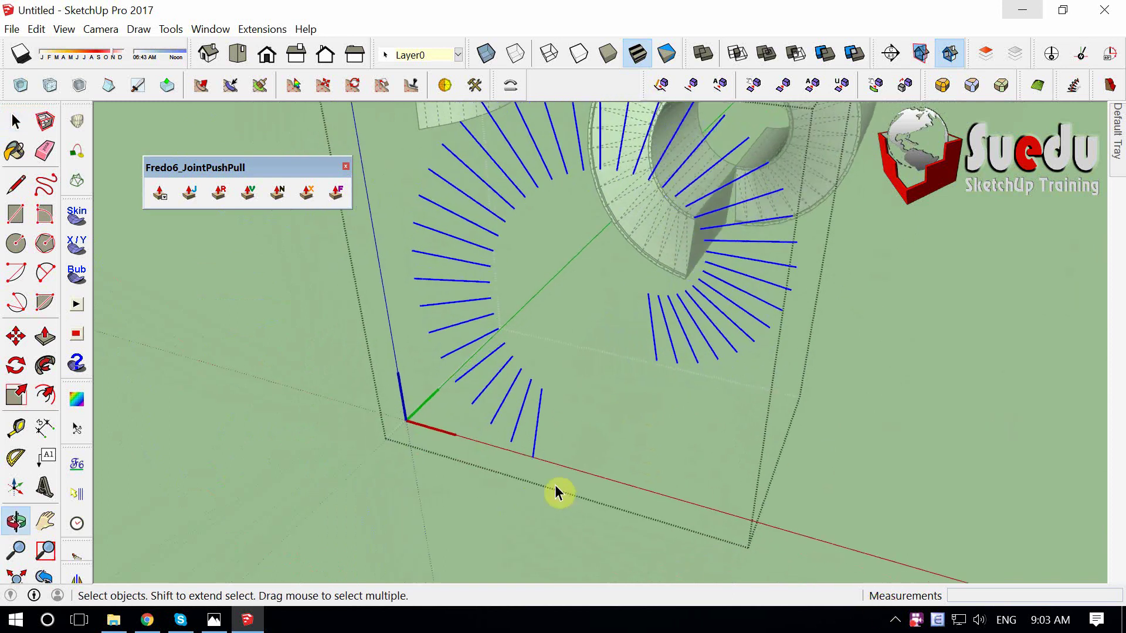
pyautogui.scroll(5, 558, 490)
pyautogui.scroll(-3, 542, 455)
pyautogui.press('r')
pyautogui.click(540, 428)
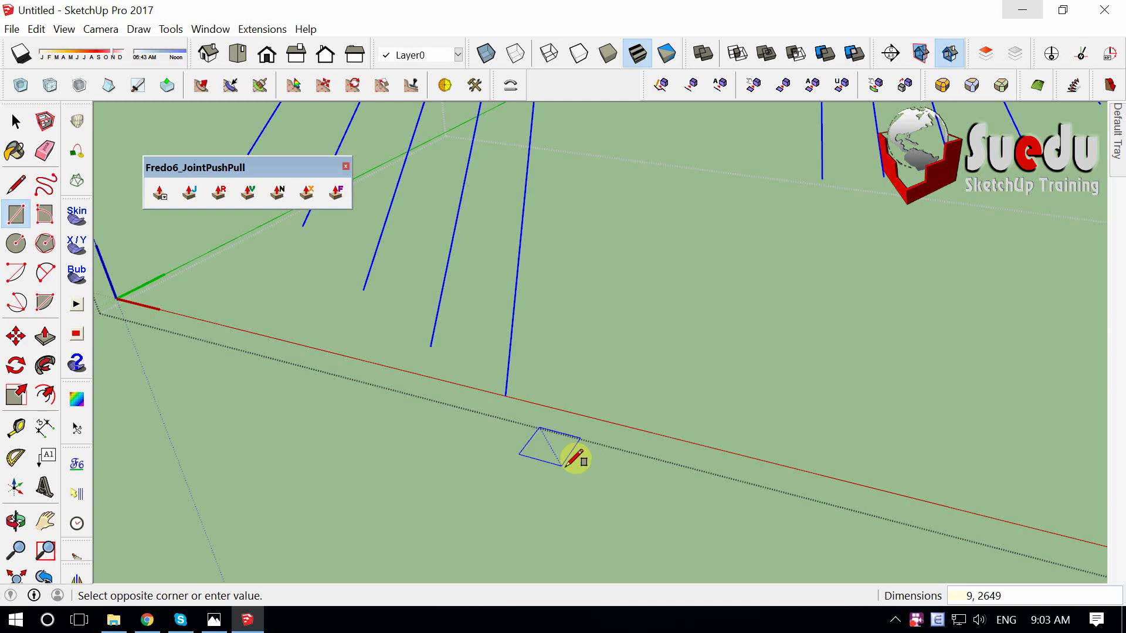
# Finish the 300 by 300 square face beside the radial lines.
pyautogui.write('00,300')
pyautogui.press('Return')
pyautogui.press('space')
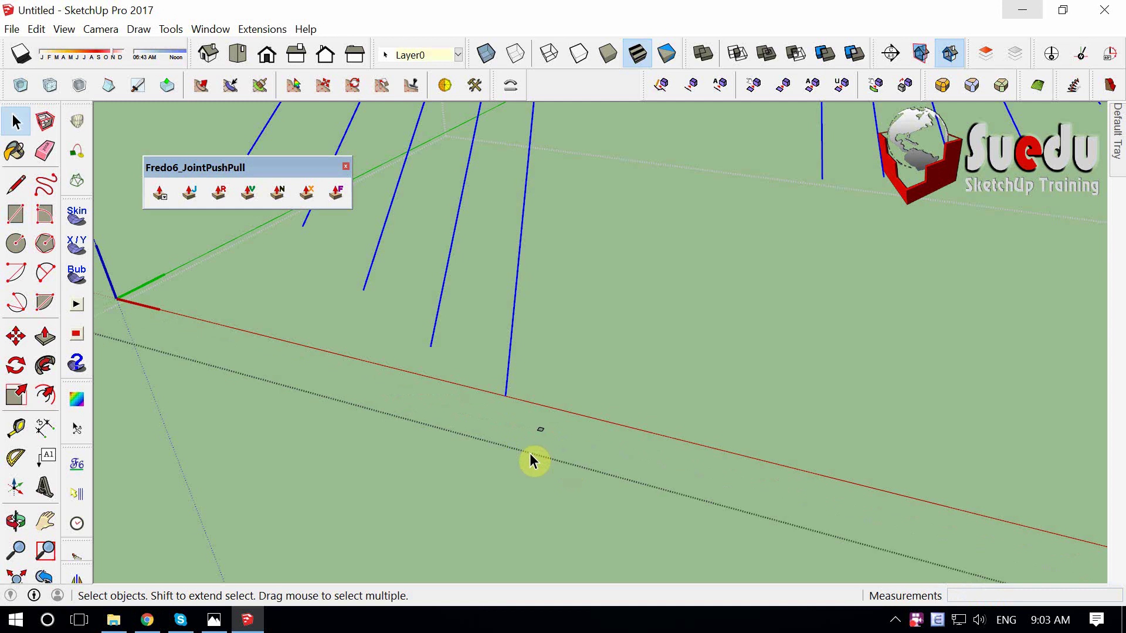
# Window-select the radial lines, trimming the selection down to a few lines.
pyautogui.scroll(-5, 530, 454)
pyautogui.scroll(3, 528, 449)
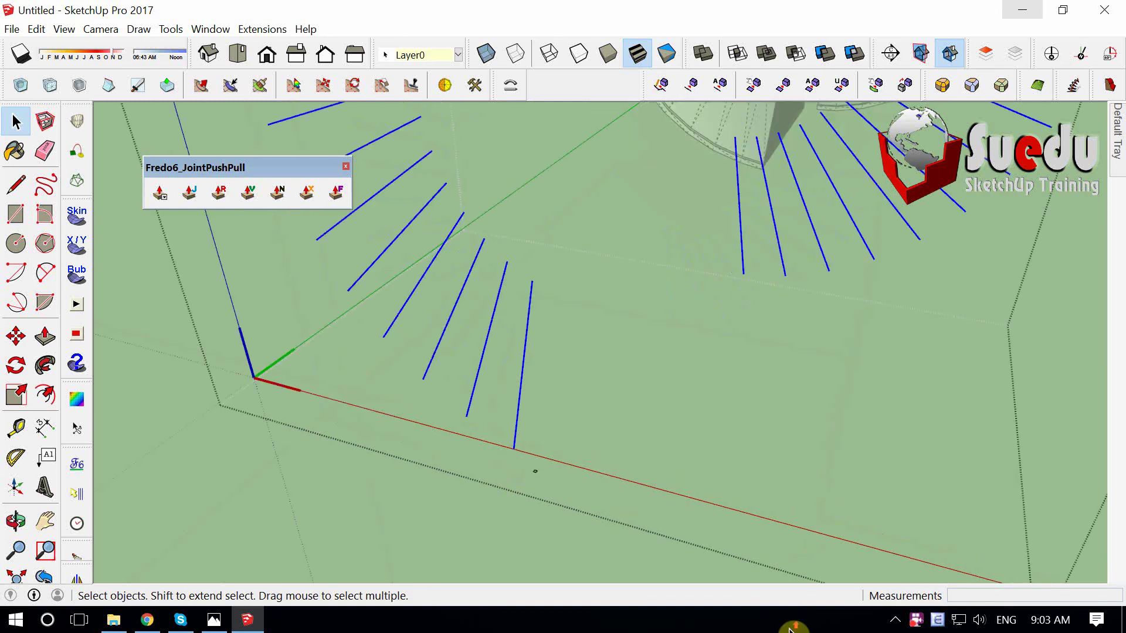
pyautogui.moveTo(546, 390); pyautogui.dragTo(771, 493)
pyautogui.keyDown('shift'); pyautogui.click(515, 390); pyautogui.keyUp('shift')
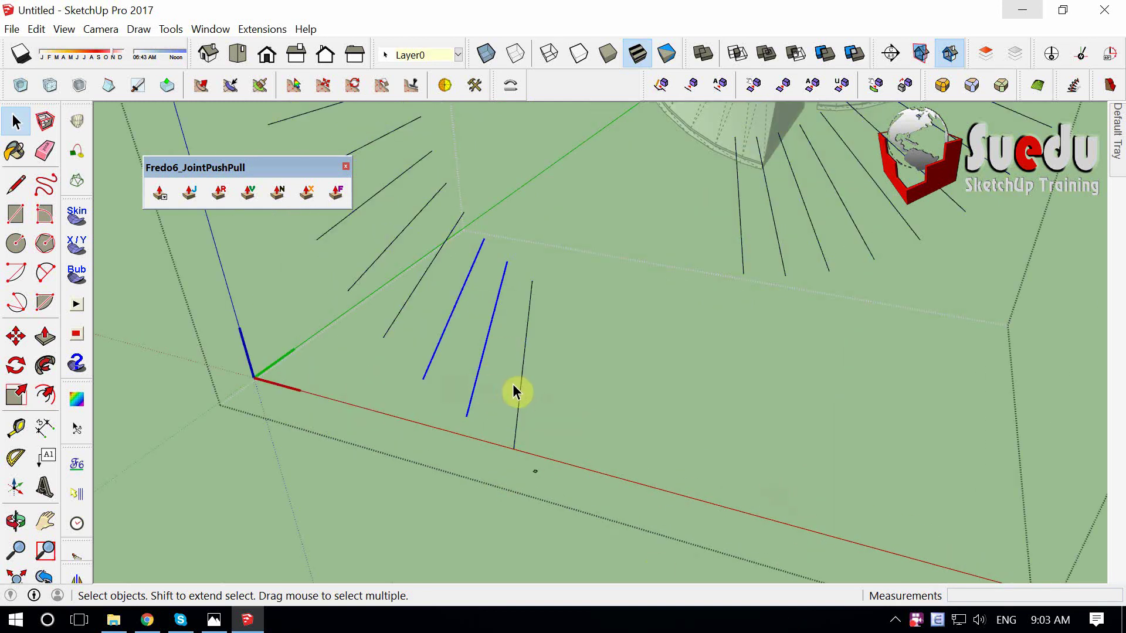
pyautogui.scroll(-4, 542, 472)
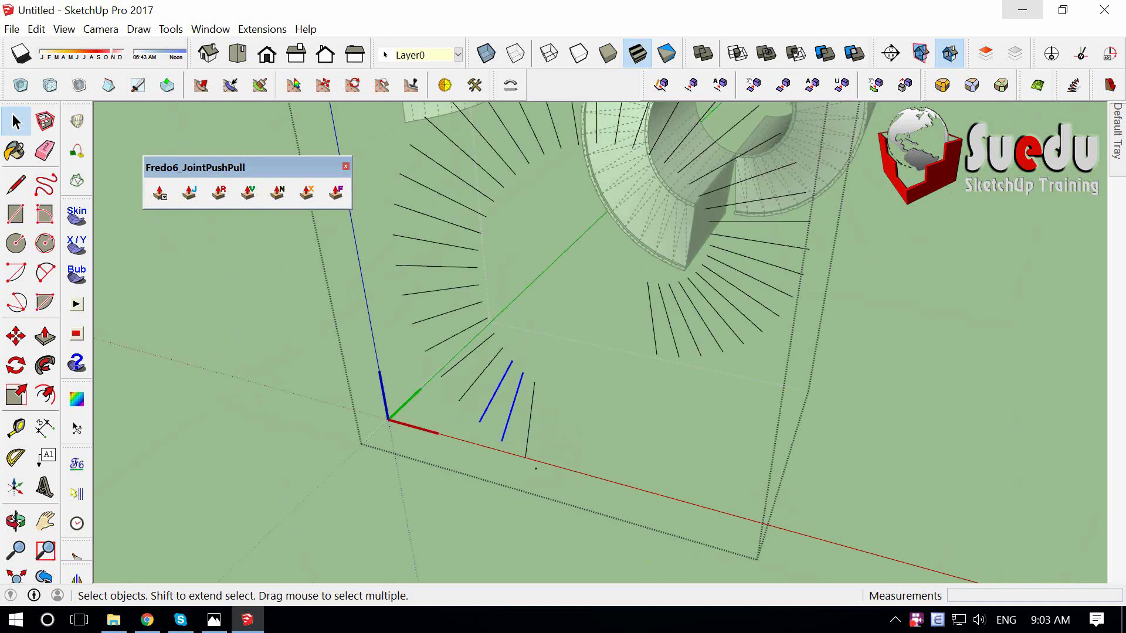
pyautogui.scroll(-3, 542, 472)
pyautogui.scroll(8, 567, 505)
# Add the small square face to the selection and orbit to check the radial lines.
pyautogui.moveTo(628, 526); pyautogui.dragTo(686, 568)
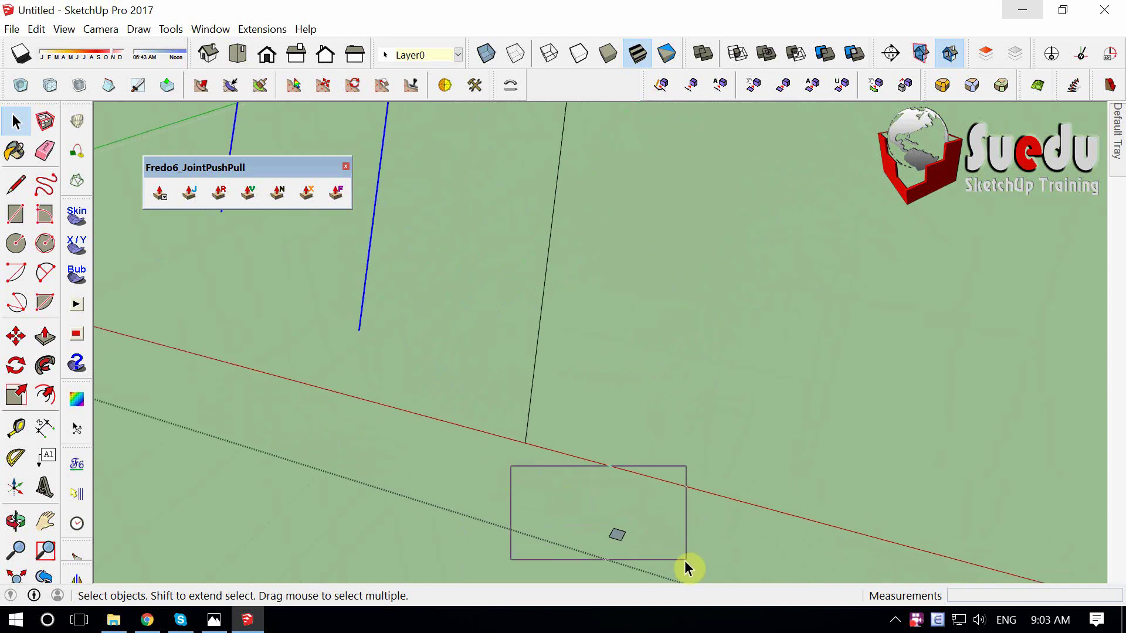
pyautogui.scroll(5, 621, 540)
pyautogui.scroll(-4, 578, 483)
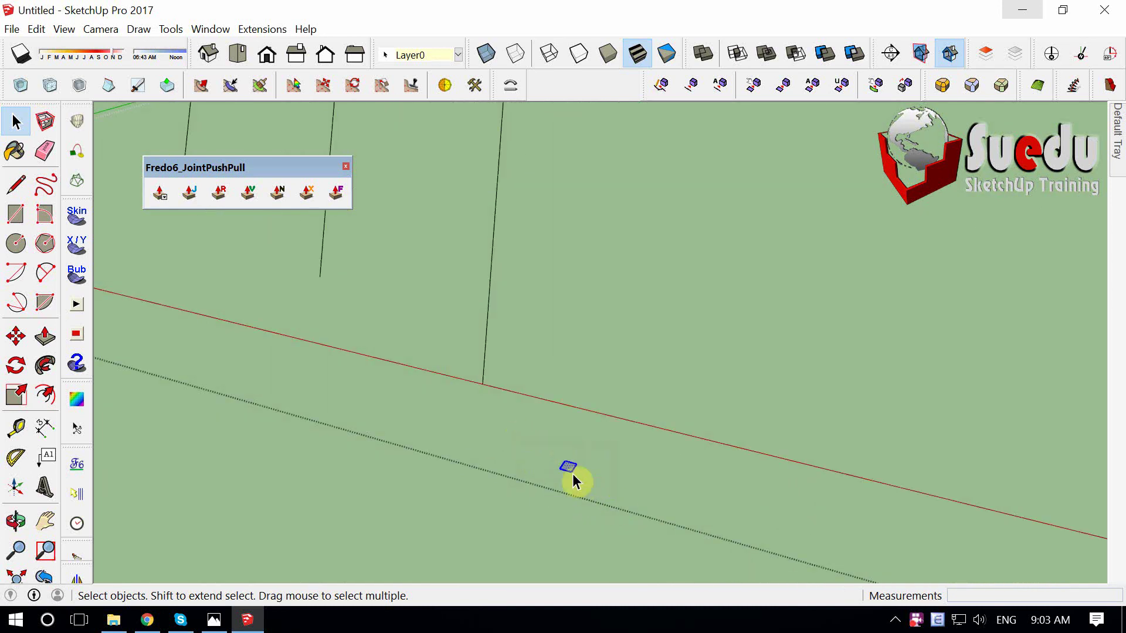
pyautogui.scroll(-5, 588, 484)
pyautogui.scroll(-2, 540, 485)
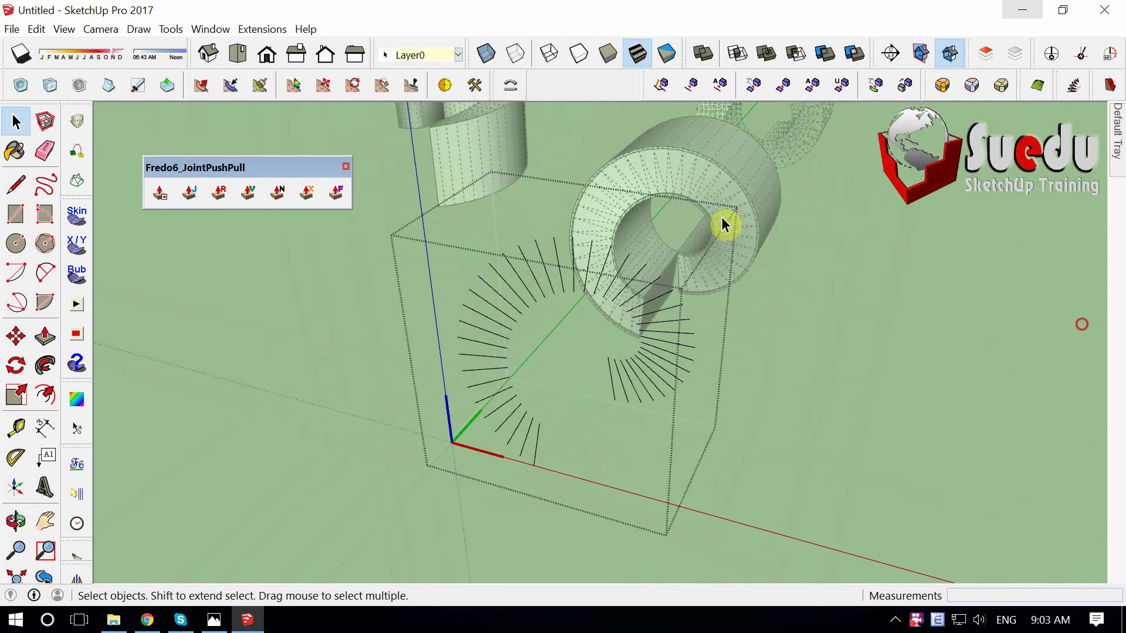
pyautogui.moveTo(553, 477)
pyautogui.mouseDown(button='middle')
pyautogui.moveTo(470, 470)
pyautogui.moveTo(556, 474)
pyautogui.mouseUp(button='middle')
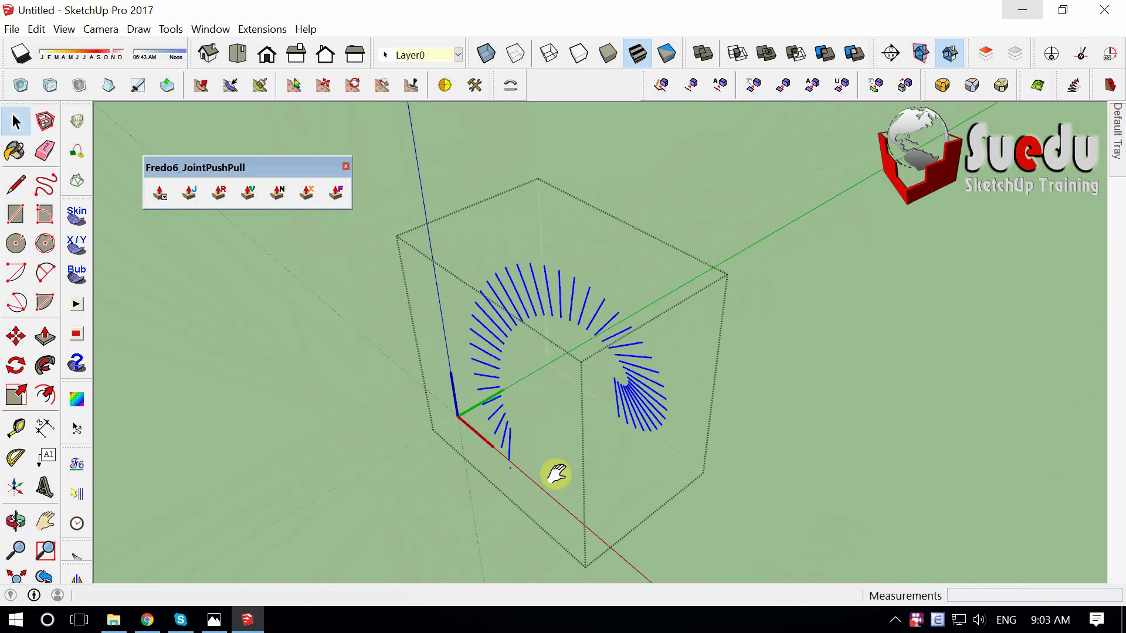
pyautogui.scroll(2, 502, 449)
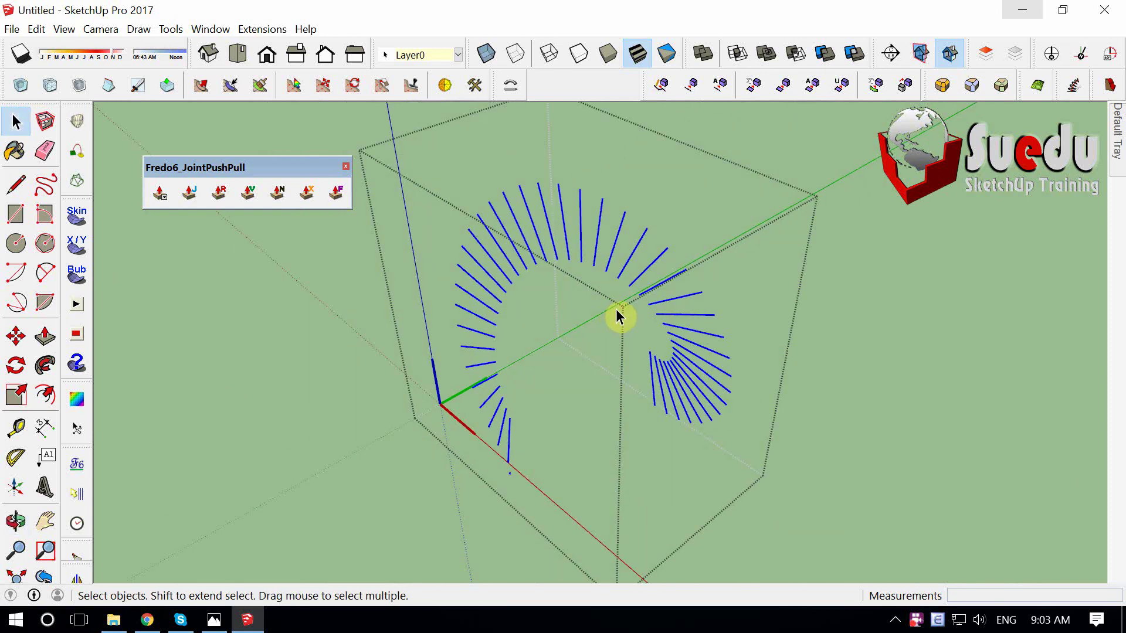
# Float the s4u-to Components toolbar and move the JointPushPull toolbar just below it.
pyautogui.moveTo(962, 125); pyautogui.dragTo(411, 205)
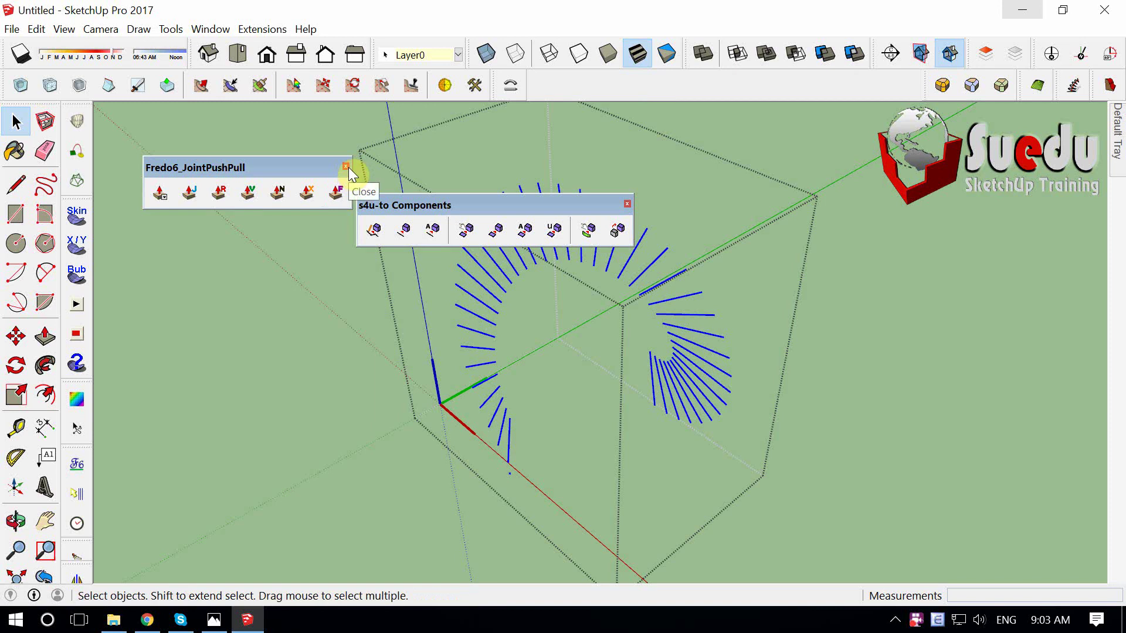
pyautogui.moveTo(330, 170); pyautogui.dragTo(325, 200)
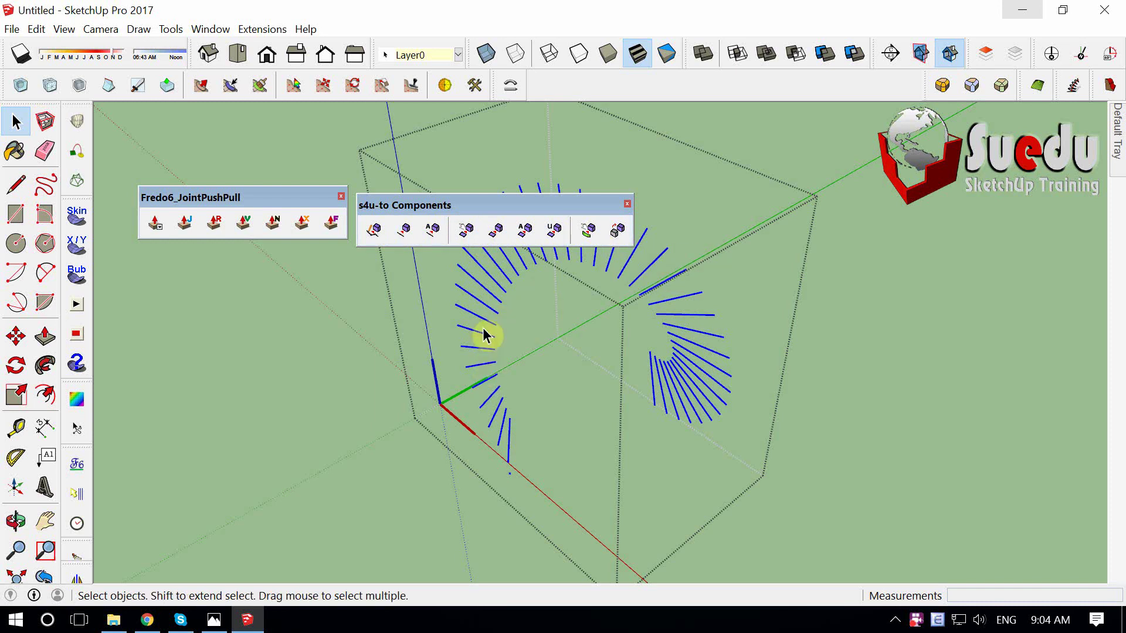
pyautogui.scroll(3, 486, 355)
pyautogui.scroll(2, 478, 359)
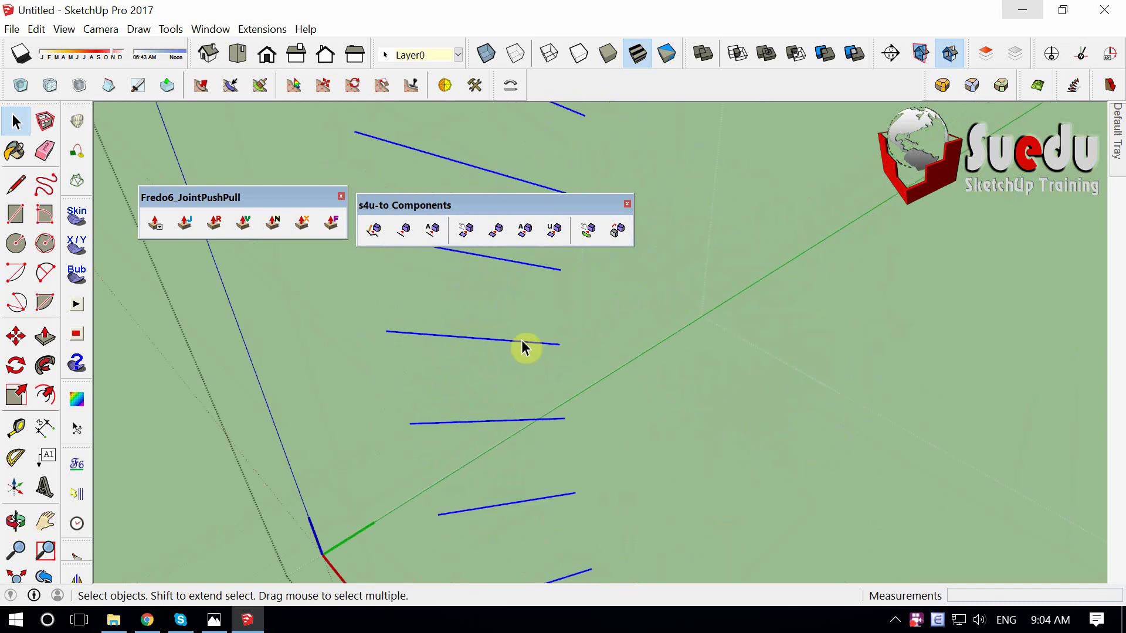
pyautogui.scroll(-3, 524, 348)
pyautogui.scroll(-2, 495, 428)
pyautogui.scroll(3, 502, 470)
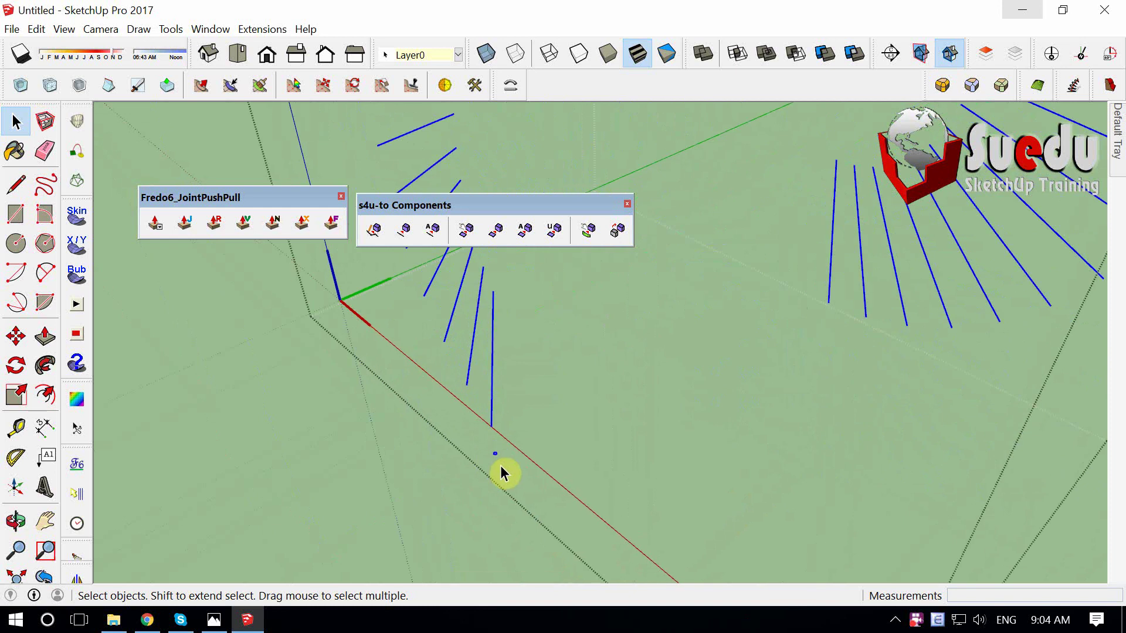
pyautogui.scroll(3, 495, 456)
pyautogui.scroll(-3, 495, 455)
pyautogui.scroll(-2, 483, 460)
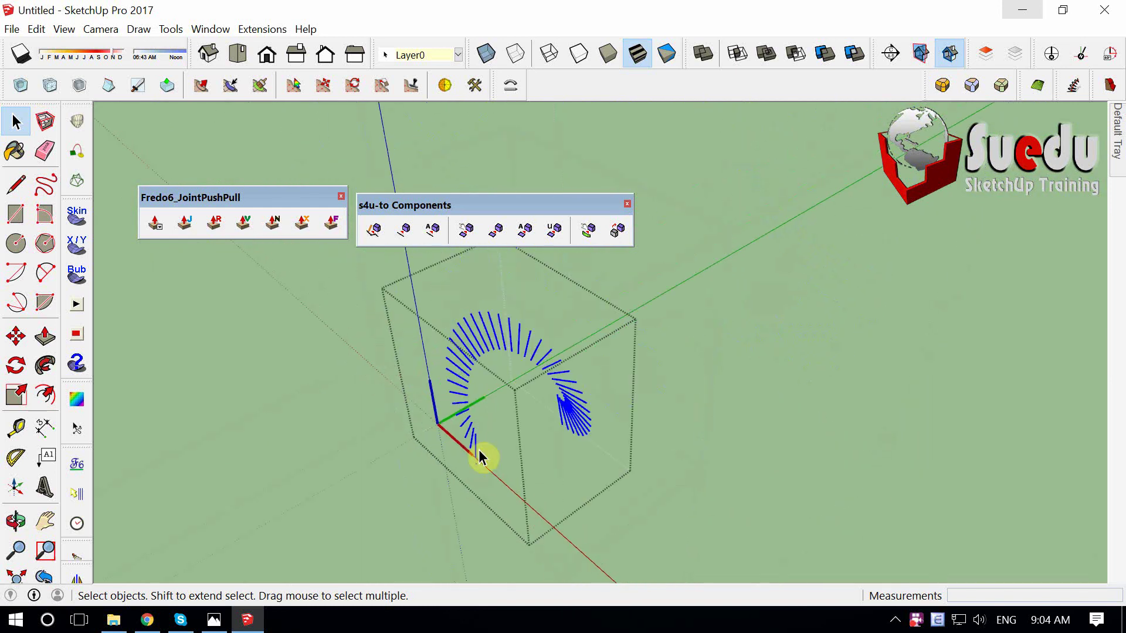
pyautogui.scroll(1, 528, 428)
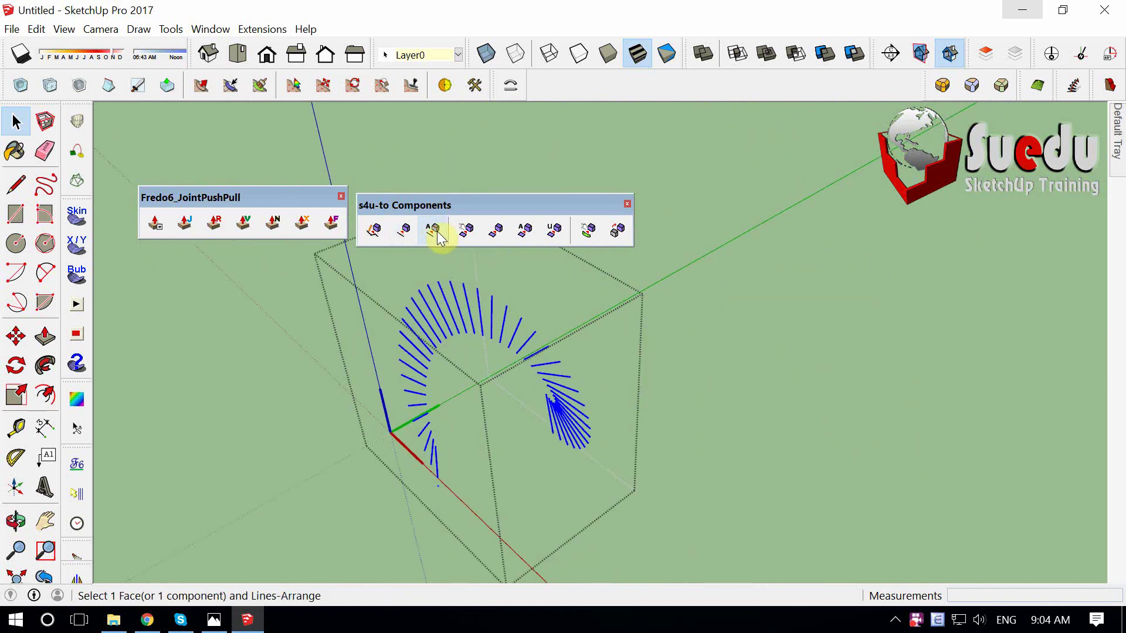
# Convert the radial lines to square bars with Face and Lines-Arrange and delete the small square.
pyautogui.click(406, 234)
pyautogui.scroll(3, 460, 503)
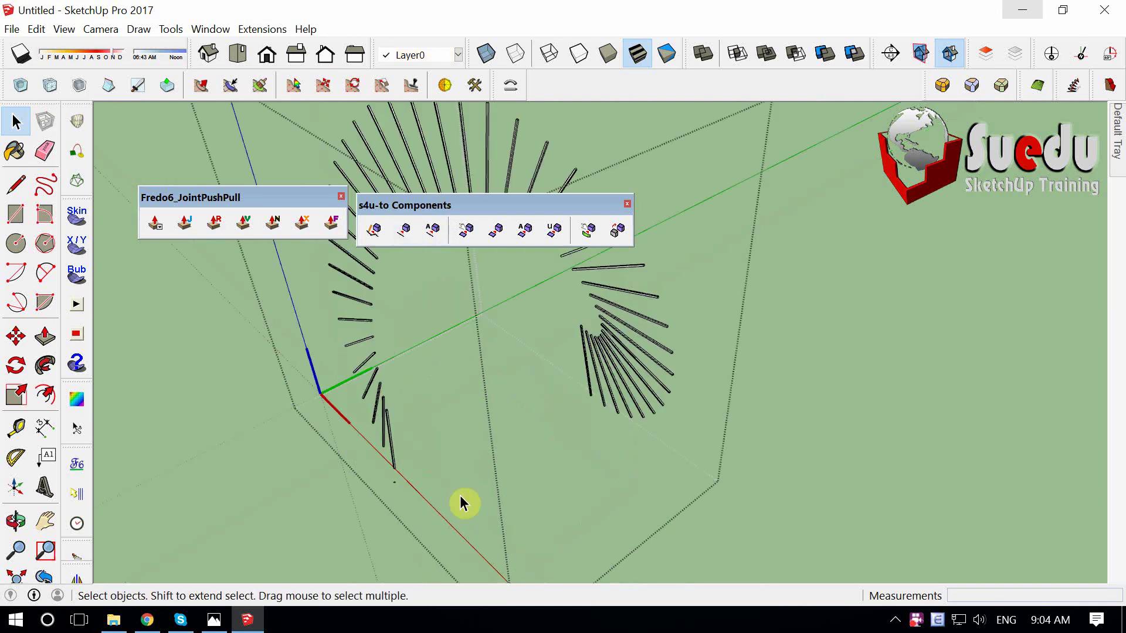
pyautogui.scroll(3, 403, 491)
pyautogui.scroll(-2, 395, 466)
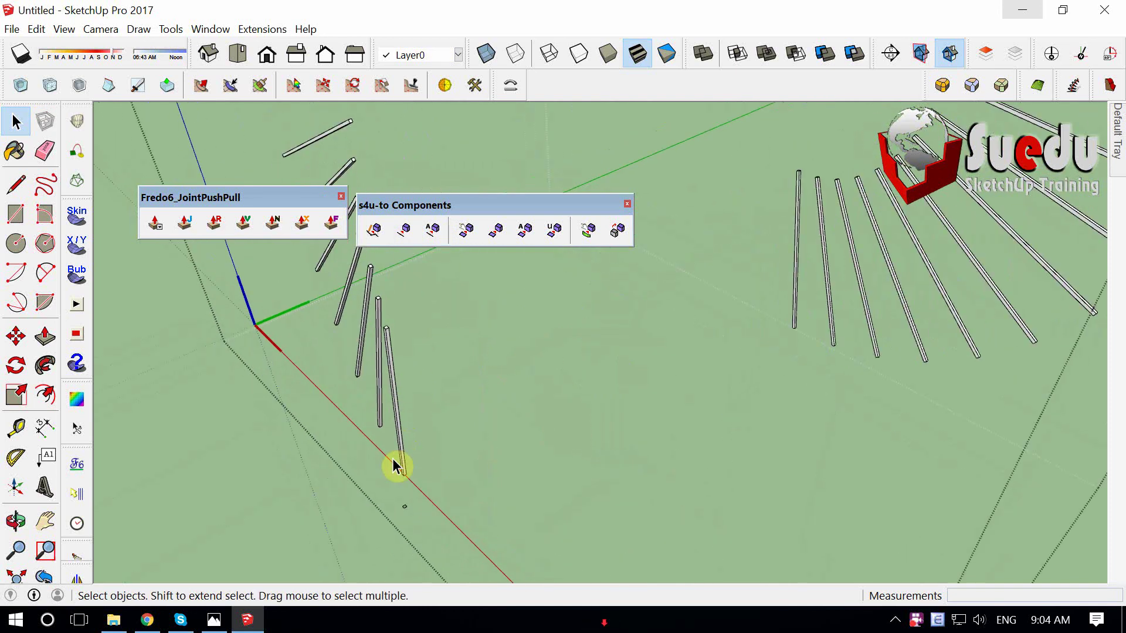
pyautogui.scroll(3, 379, 486)
pyautogui.moveTo(450, 526); pyautogui.dragTo(450, 522)
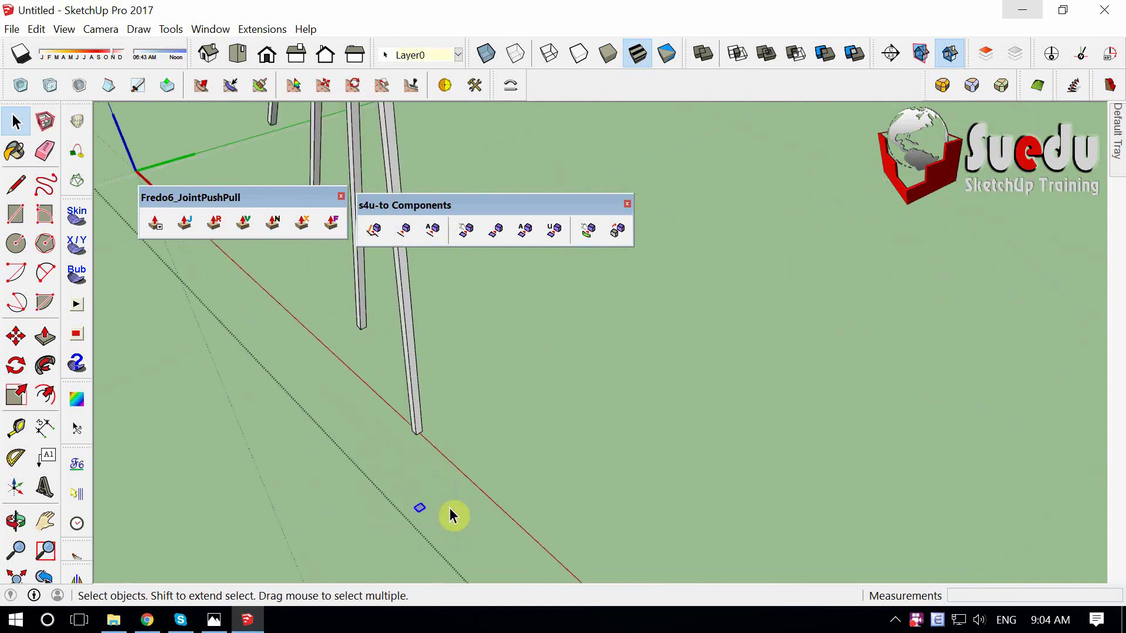
pyautogui.press('Delete')
# Test-move one bar with Move, then undo the move.
pyautogui.click(412, 405)
pyautogui.scroll(1, 419, 431)
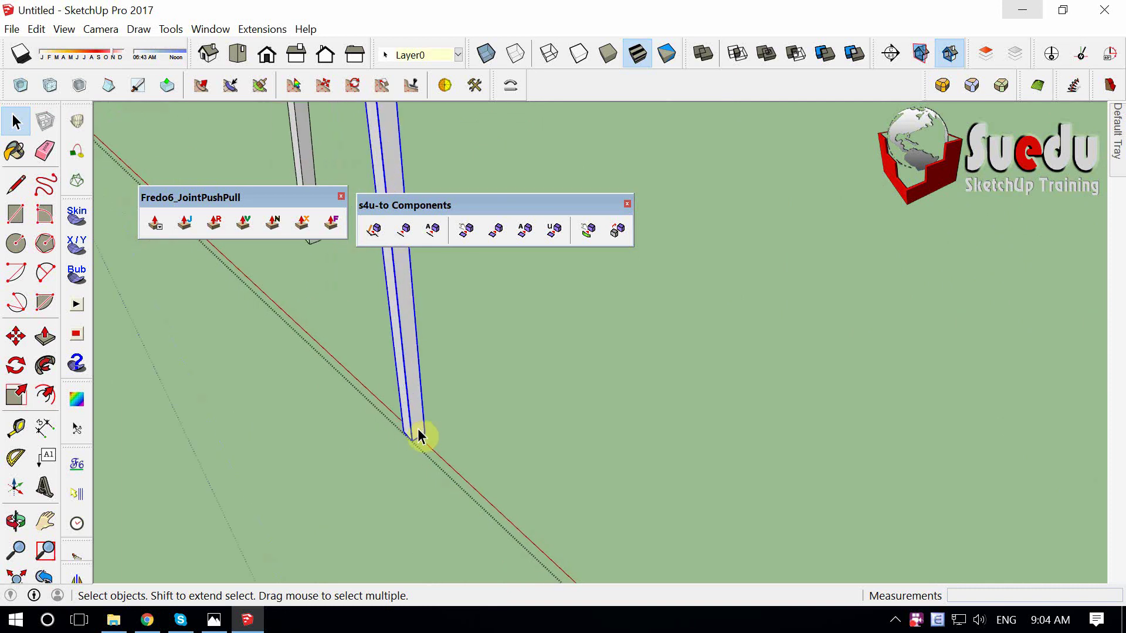
pyautogui.press('m')
pyautogui.click(418, 432)
pyautogui.click(516, 398)
pyautogui.press('space')
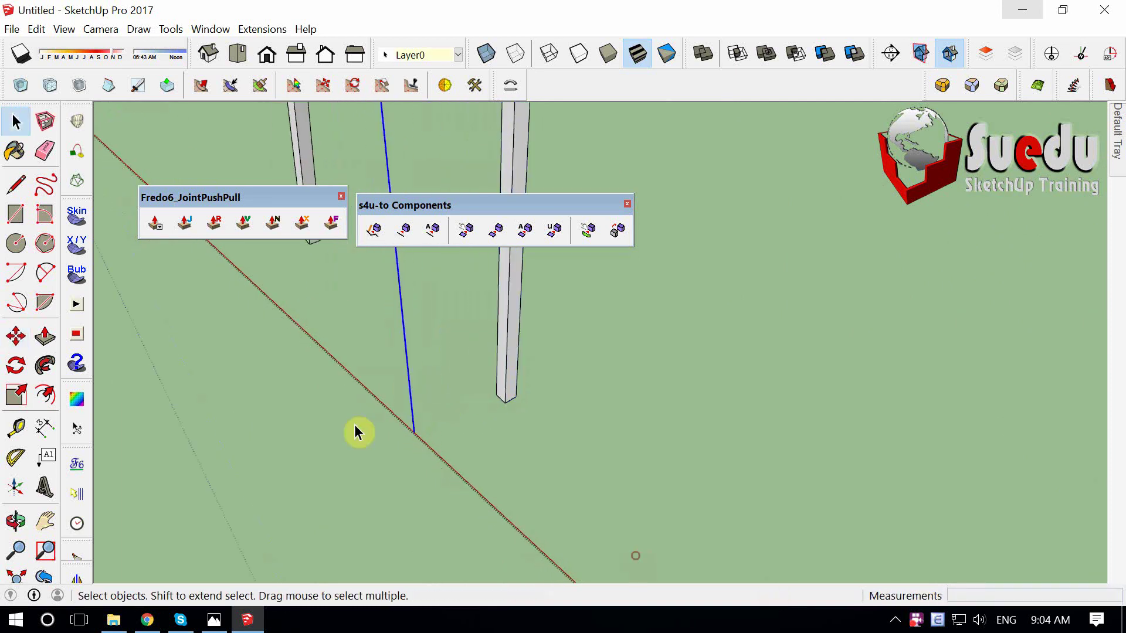
pyautogui.hotkey('ctrl', 'z')
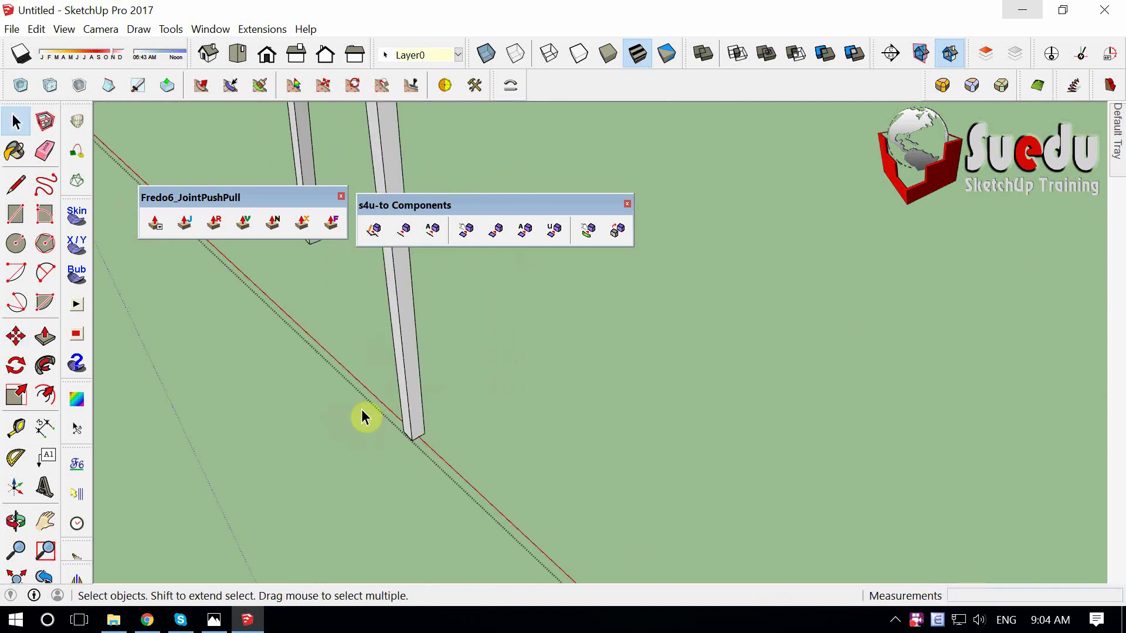
pyautogui.scroll(-2, 422, 384)
pyautogui.scroll(-2, 407, 433)
pyautogui.scroll(-2, 410, 416)
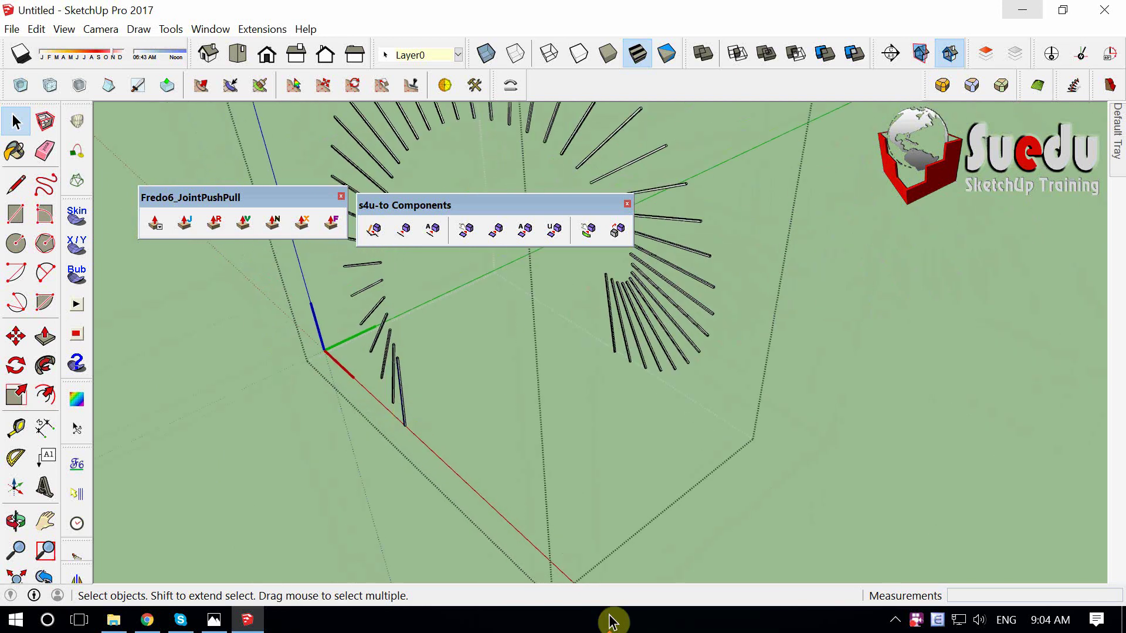
pyautogui.scroll(-1, 418, 401)
pyautogui.scroll(-2, 442, 423)
pyautogui.scroll(-2, 442, 422)
pyautogui.moveTo(442, 422); pyautogui.dragTo(674, 546, button='middle')
pyautogui.click(432, 427)
pyautogui.scroll(3, 432, 427)
pyautogui.scroll(3, 435, 432)
pyautogui.press('m')
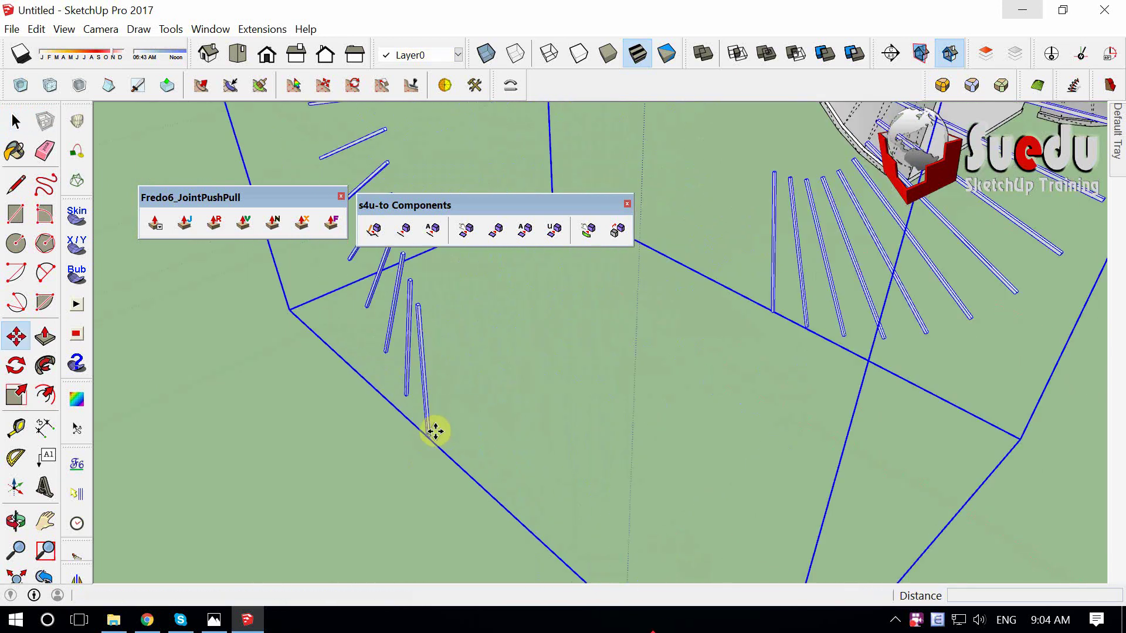
pyautogui.moveTo(430, 438); pyautogui.dragTo(465, 417, button='middle')
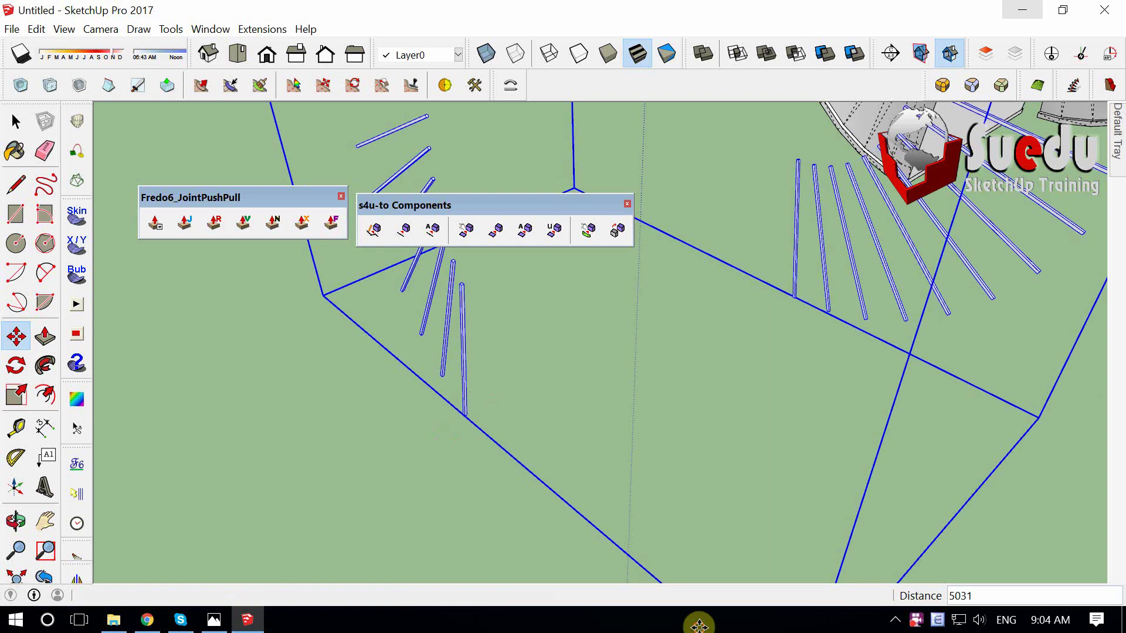
pyautogui.scroll(-5, 499, 469)
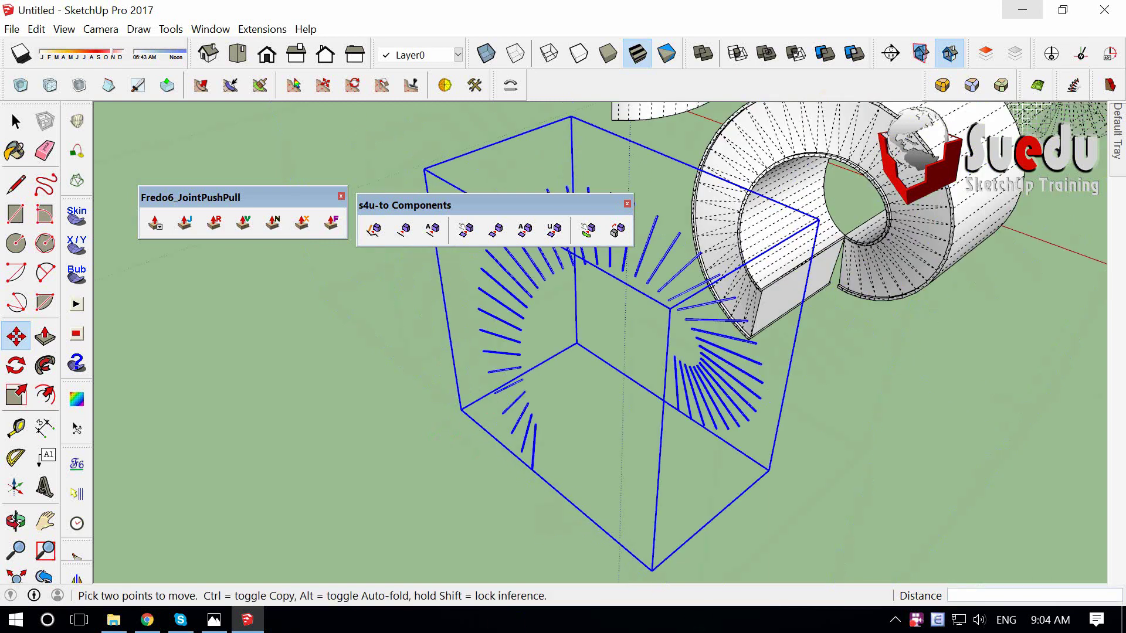
pyautogui.scroll(-3, 502, 477)
pyautogui.write('100000')
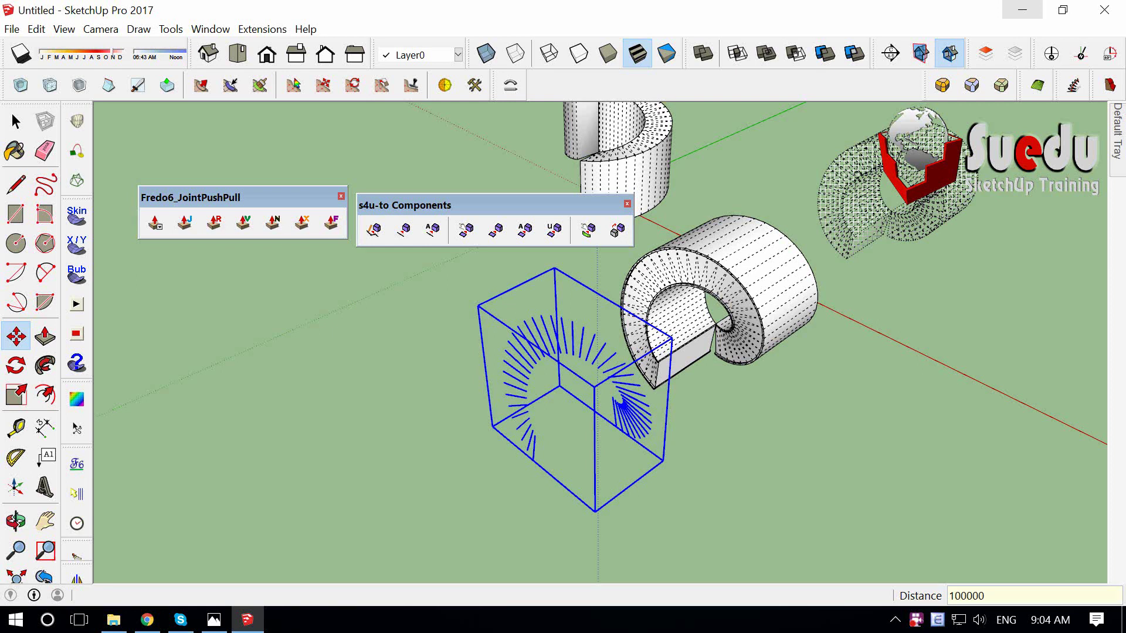
pyautogui.press('Return')
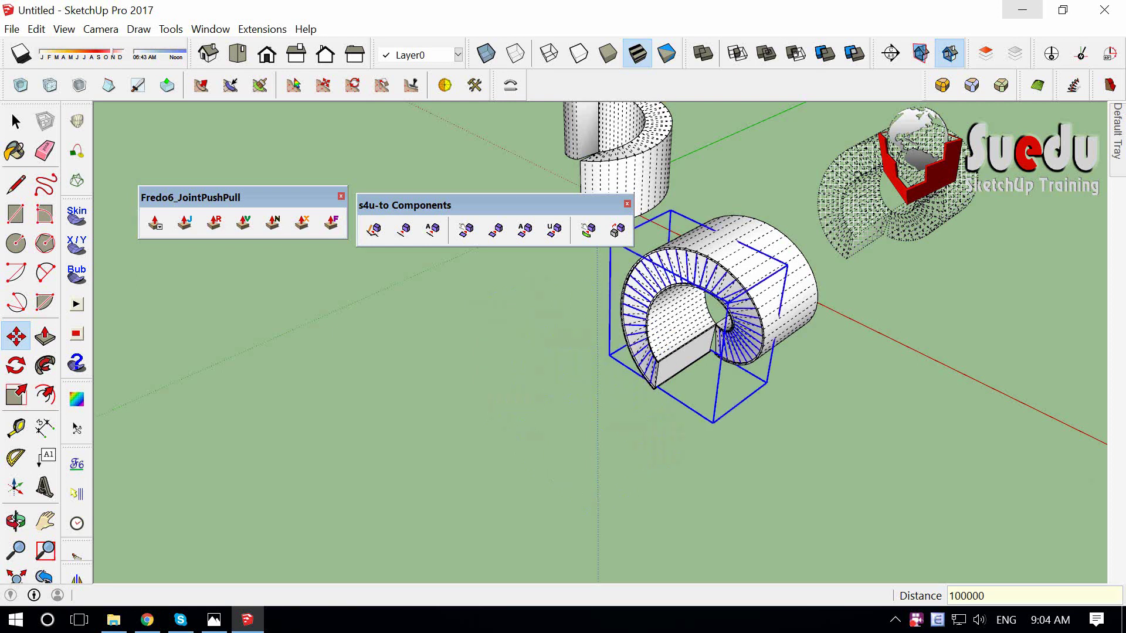
pyautogui.press('space')
pyautogui.scroll(3, 1043, 515)
pyautogui.scroll(3, 997, 499)
pyautogui.scroll(2, 658, 347)
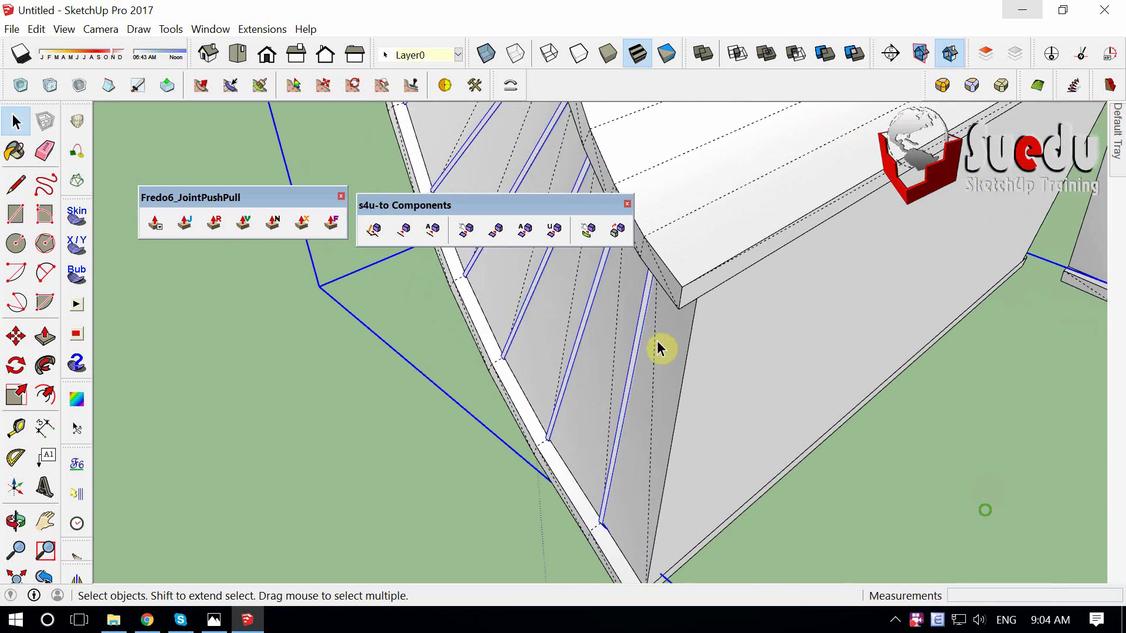
pyautogui.moveTo(658, 347)
pyautogui.mouseDown(button='middle')
pyautogui.moveTo(812, 282)
pyautogui.moveTo(537, 276)
pyautogui.moveTo(574, 289)
pyautogui.mouseUp(button='middle')
pyautogui.click(215, 620)
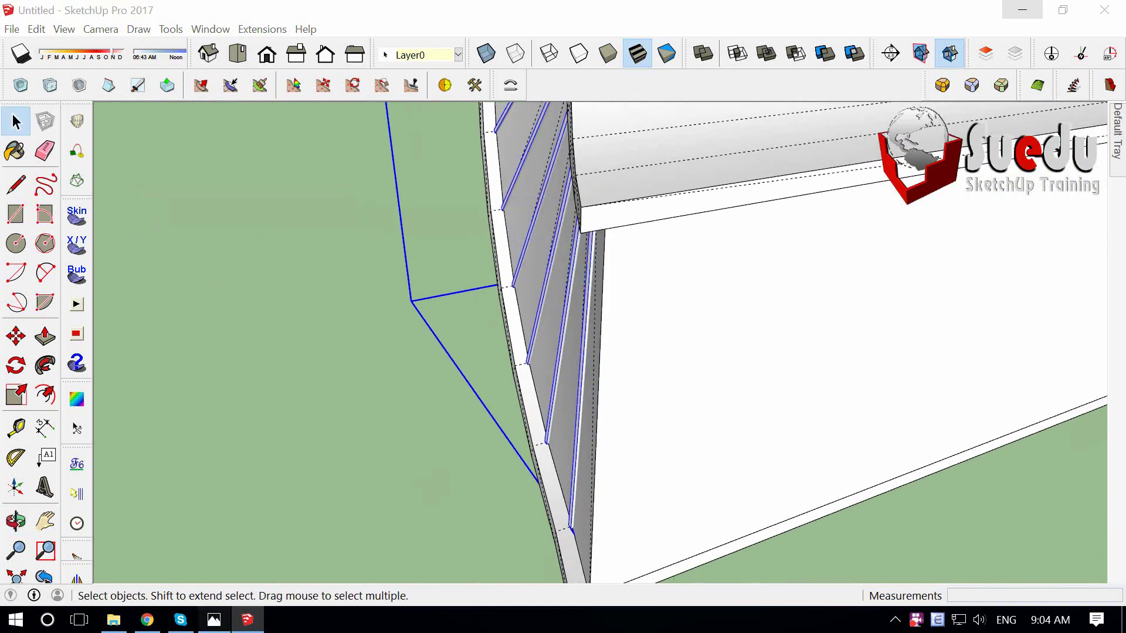
pyautogui.scroll(2, 386, 287)
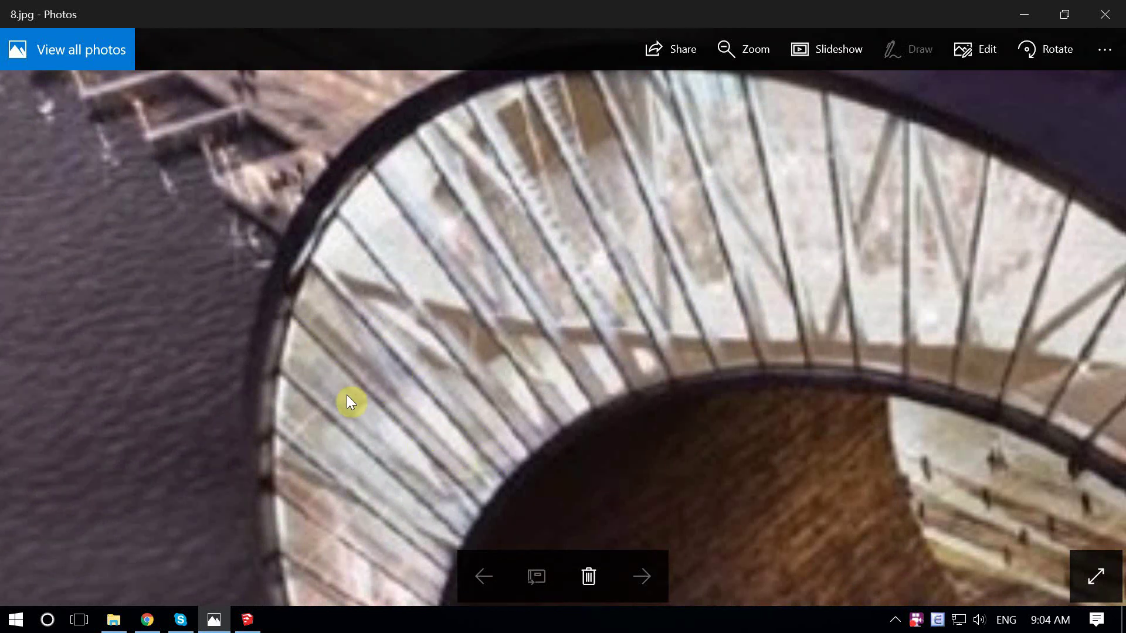
pyautogui.click(247, 621)
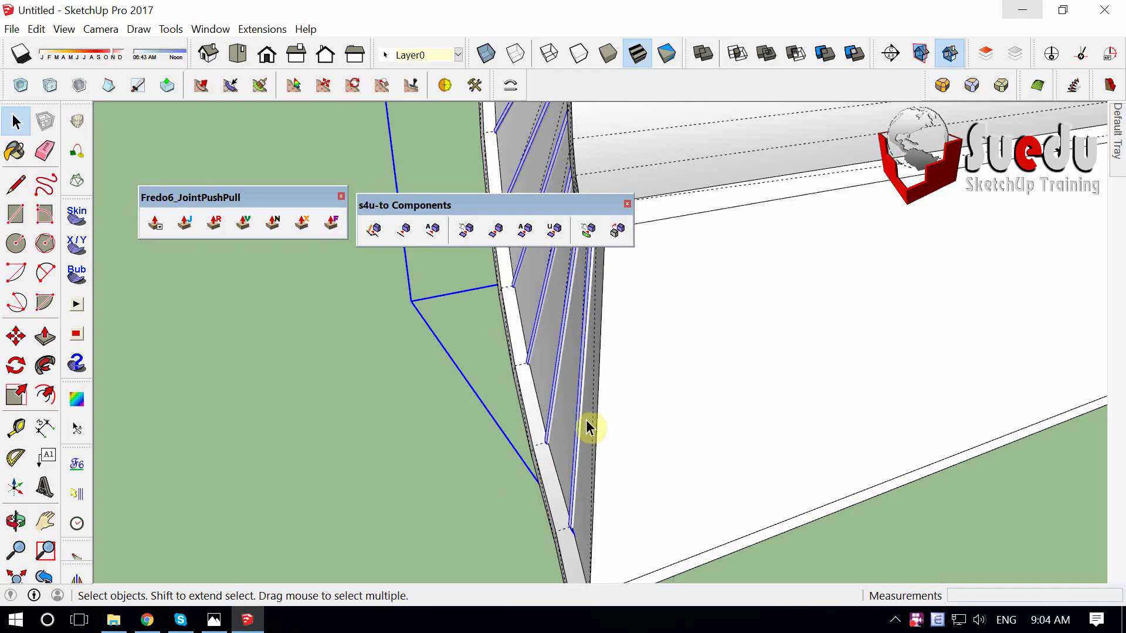
# Push-pull the white bar's end face out 1200.
pyautogui.hotkey('ctrl', 'a')
pyautogui.scroll(3, 568, 500)
pyautogui.scroll(3, 694, 533)
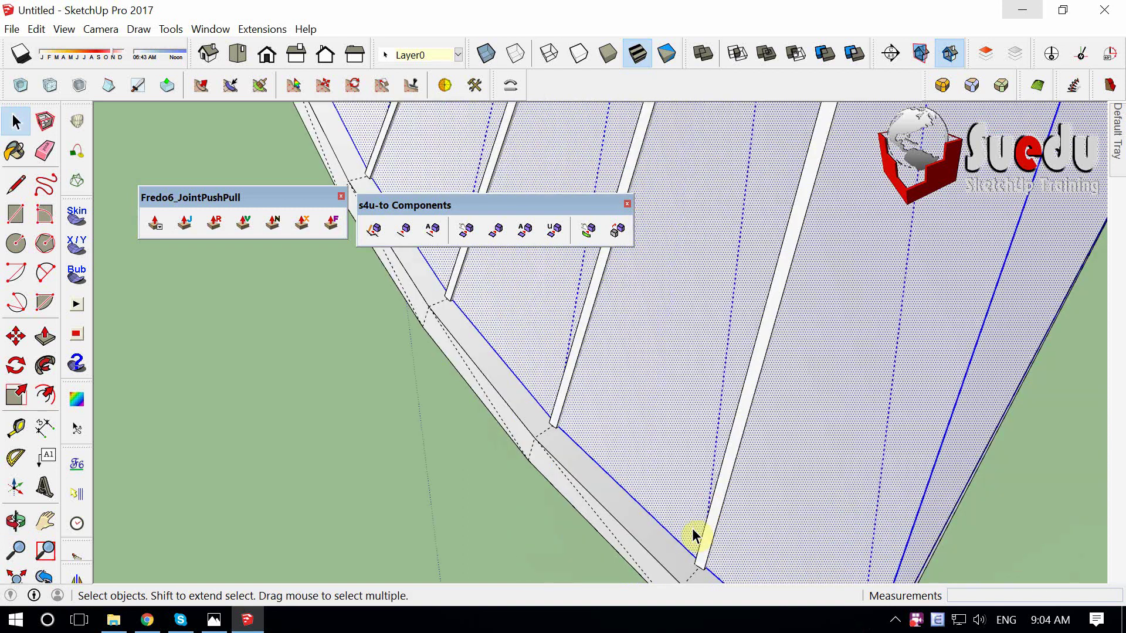
pyautogui.scroll(3, 694, 532)
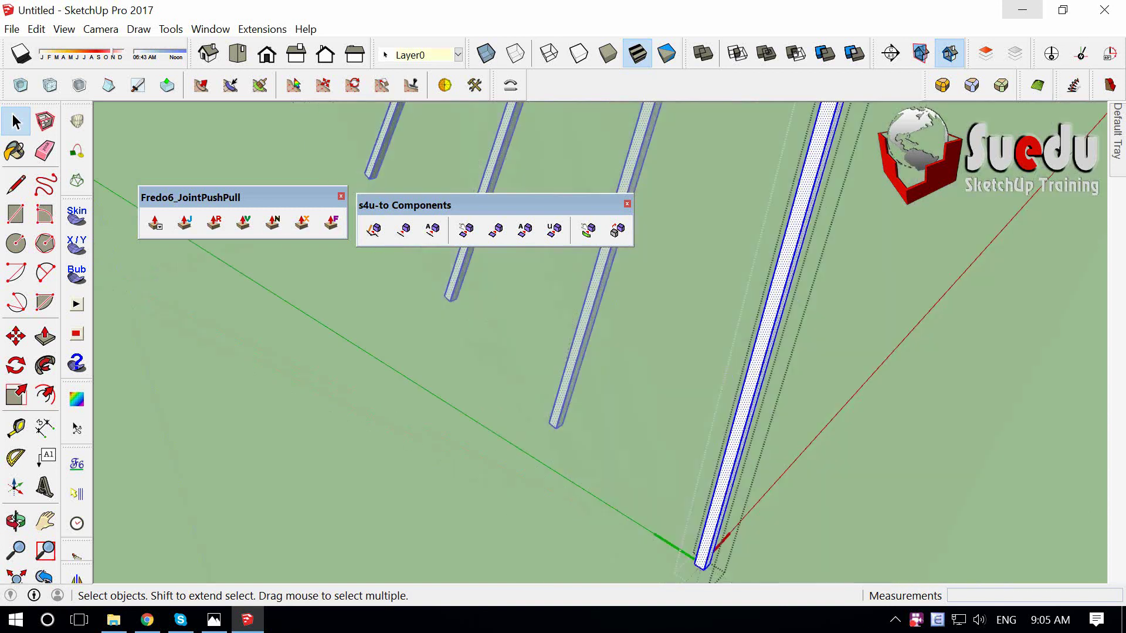
pyautogui.moveTo(698, 545)
pyautogui.mouseDown(button='middle')
pyautogui.moveTo(375, 461)
pyautogui.moveTo(424, 415)
pyautogui.moveTo(465, 422)
pyautogui.moveTo(359, 440)
pyautogui.mouseUp(button='middle')
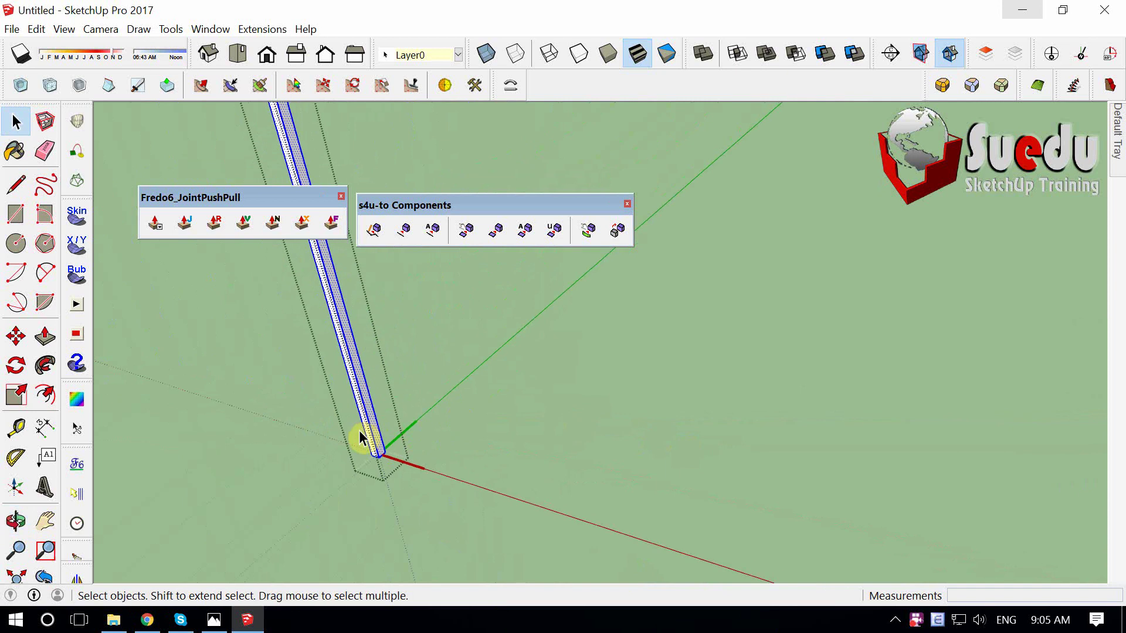
pyautogui.press('p')
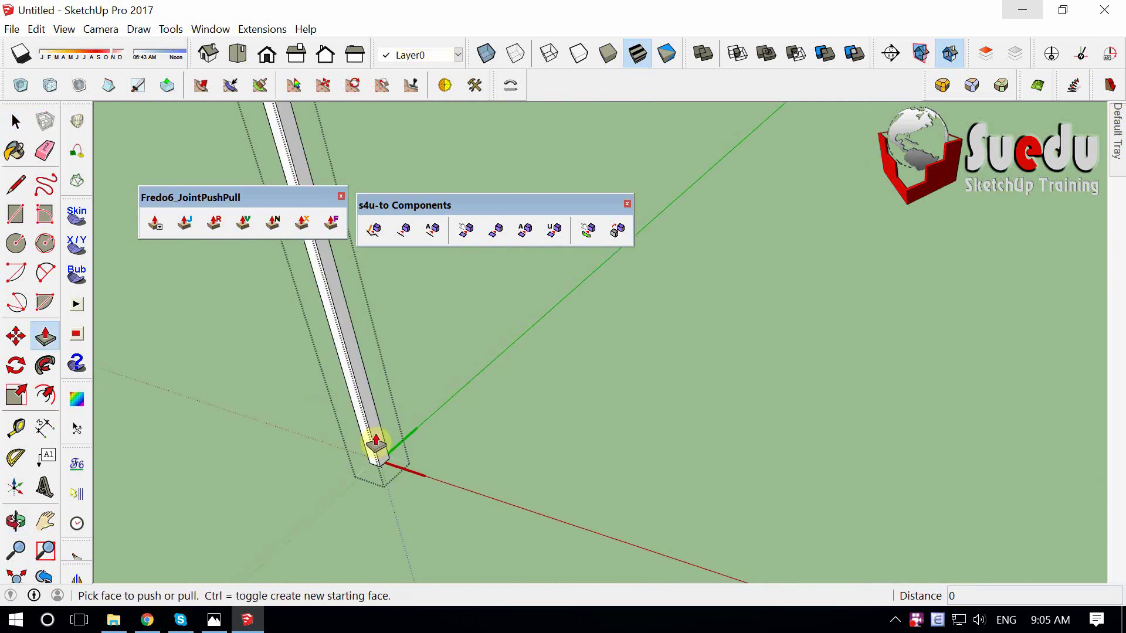
pyautogui.click(377, 451)
pyautogui.write('1200')
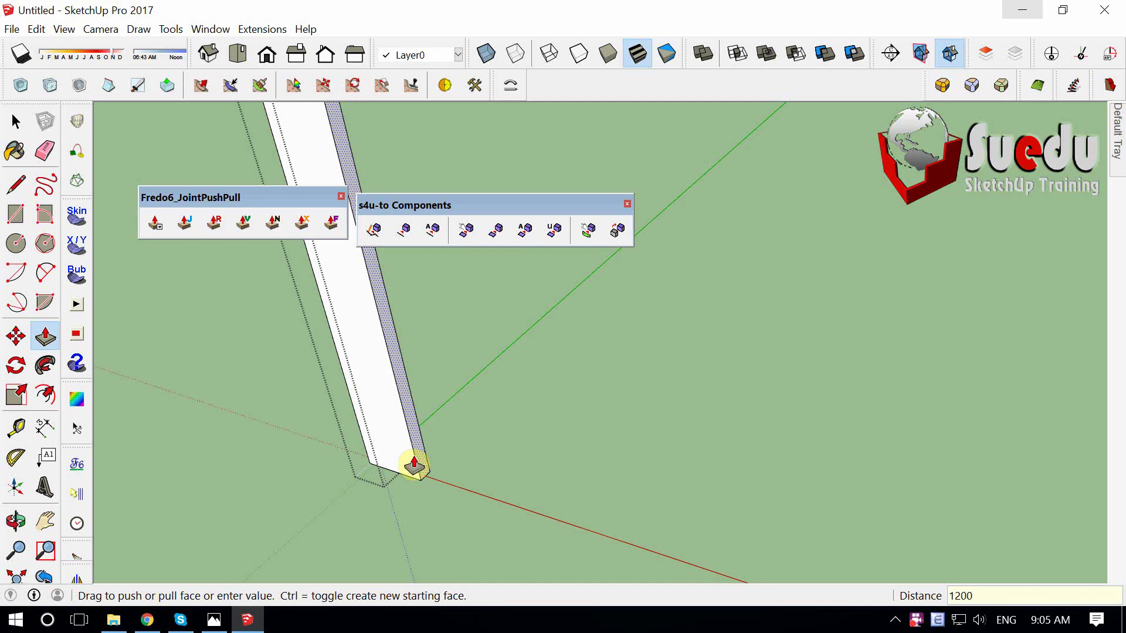
pyautogui.press('Return')
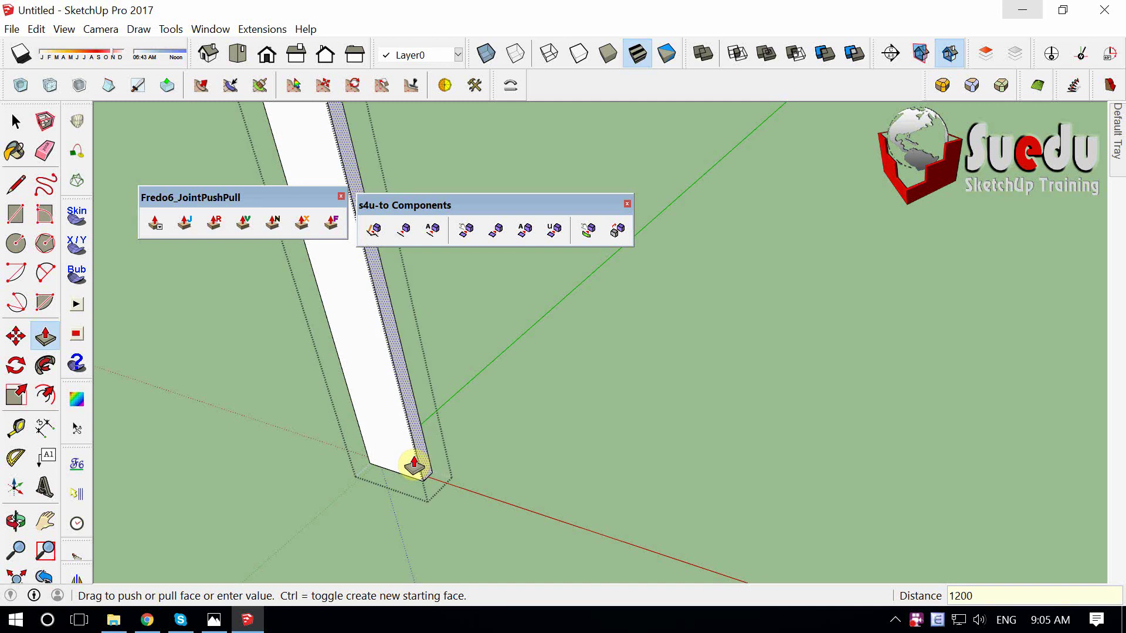
# Check the pulled bar with the Tape Measure and orbit back to the stair's bar fan.
pyautogui.press('t')
pyautogui.click(423, 481)
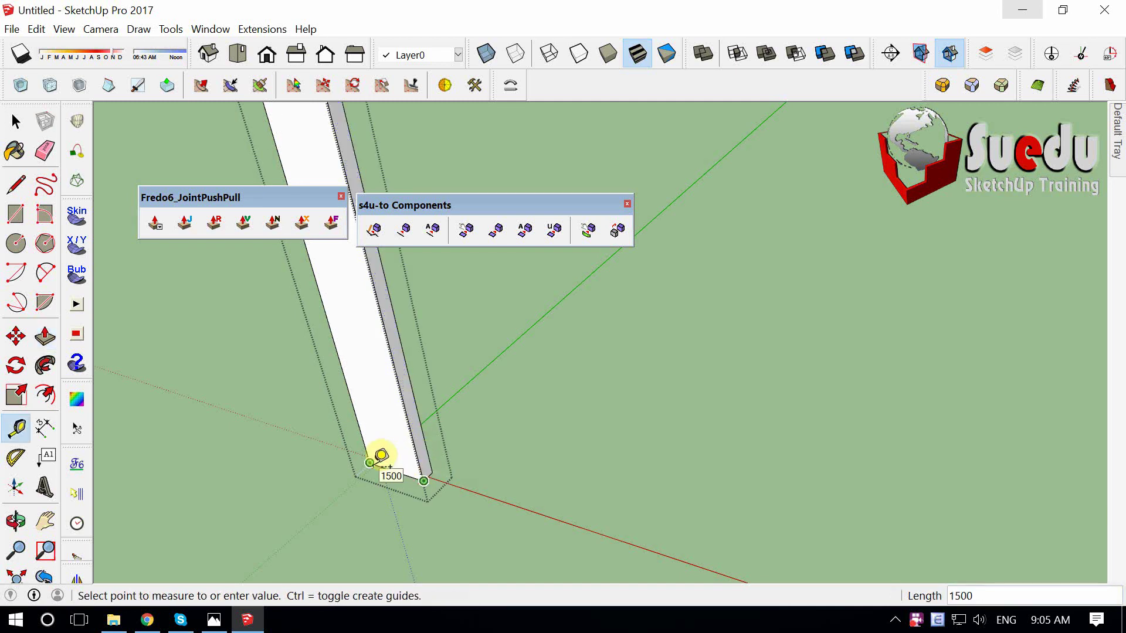
pyautogui.press('space')
pyautogui.moveTo(371, 431); pyautogui.dragTo(435, 452, button='middle')
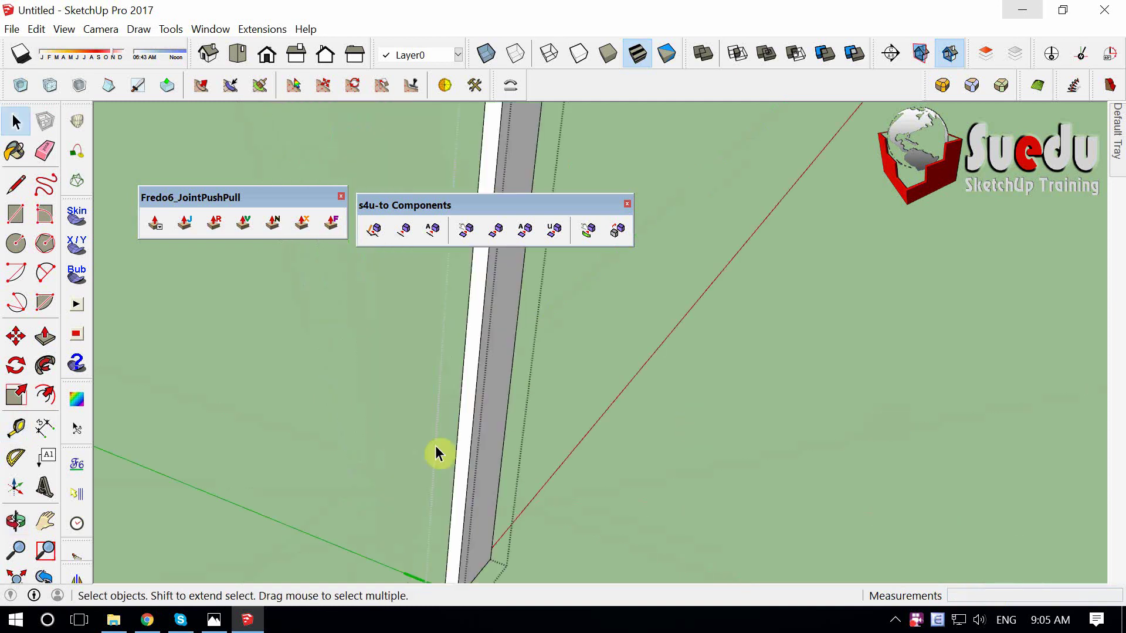
pyautogui.scroll(-5, 483, 441)
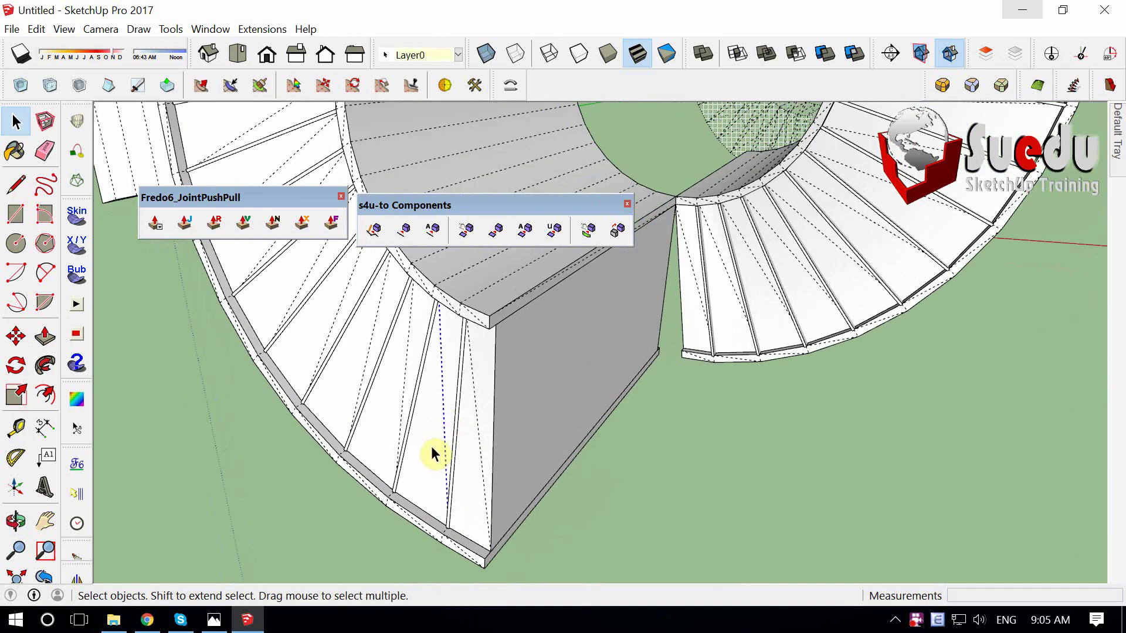
# Make the triple-selected stair treads and stringers into a new component, Component#6.
pyautogui.tripleClick(427, 458)
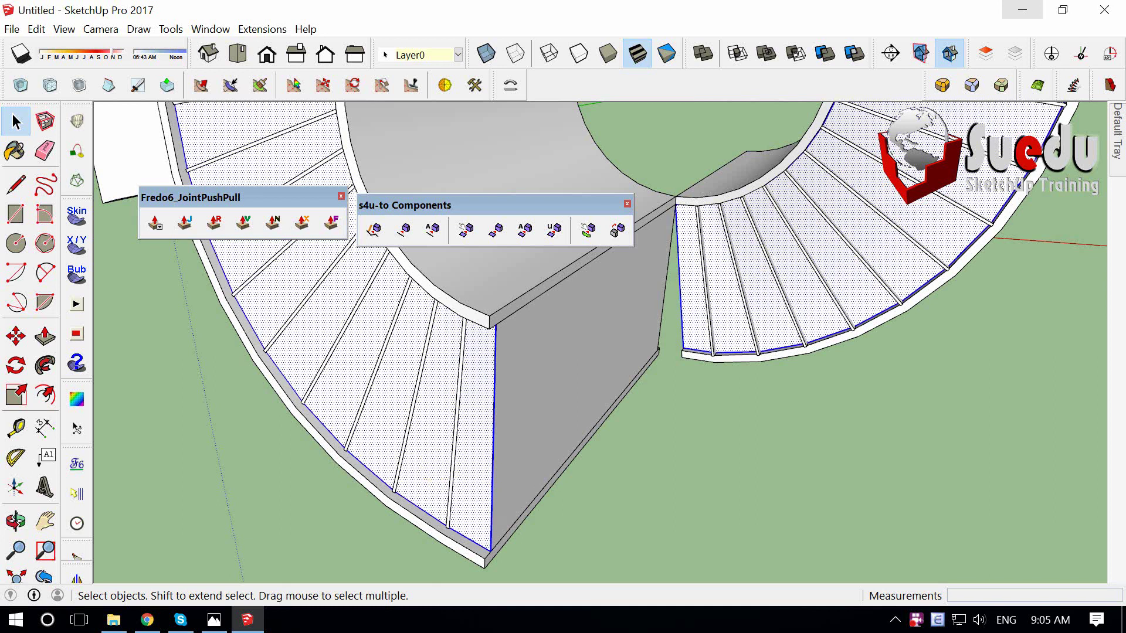
pyautogui.press('g')
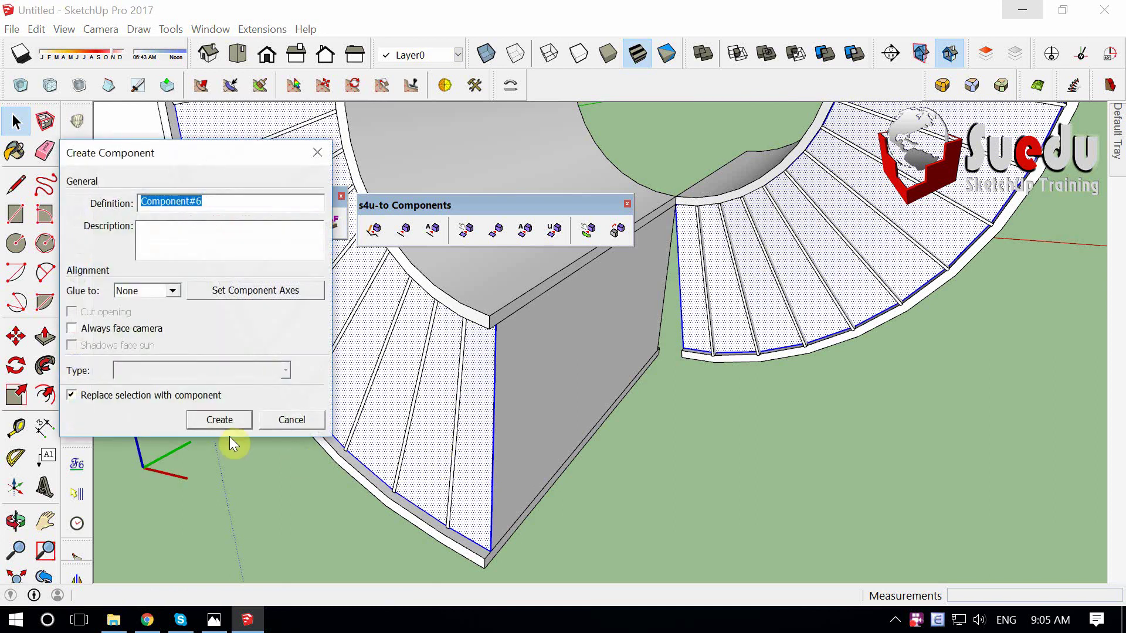
pyautogui.click(220, 420)
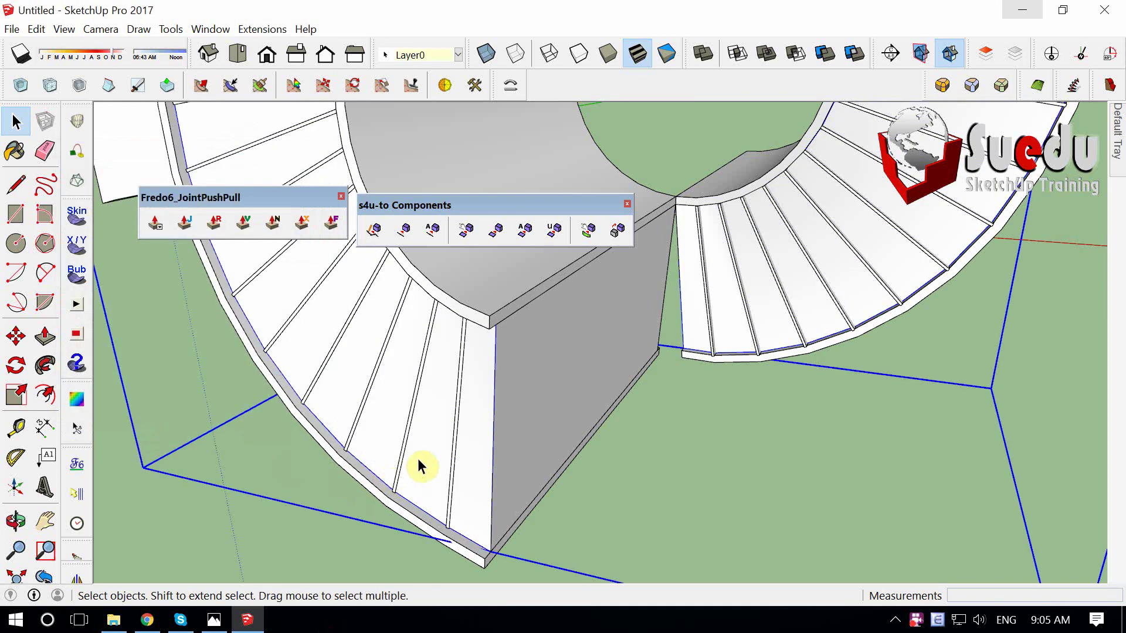
pyautogui.scroll(5, 653, 580)
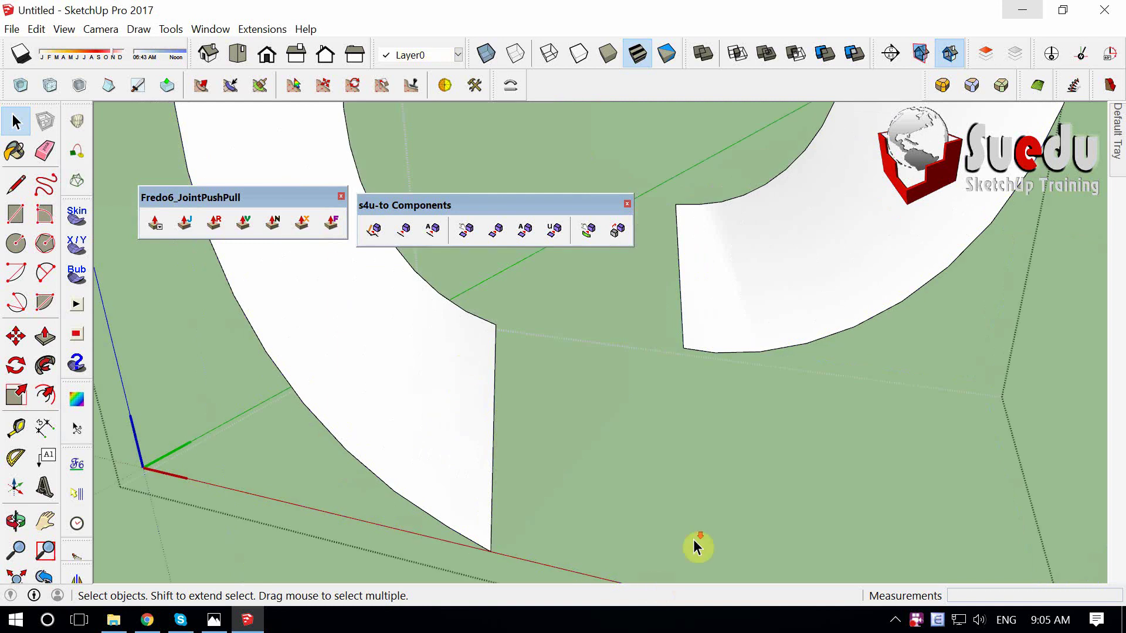
pyautogui.moveTo(693, 539)
pyautogui.mouseDown(button='middle')
pyautogui.moveTo(527, 427)
pyautogui.moveTo(390, 461)
pyautogui.moveTo(417, 441)
pyautogui.moveTo(322, 407)
pyautogui.moveTo(473, 548)
pyautogui.mouseUp(button='middle')
# Select everything and orbit the left curved face into the centre.
pyautogui.scroll(-3, 410, 431)
pyautogui.scroll(3, 410, 430)
pyautogui.hotkey('ctrl', 'a')
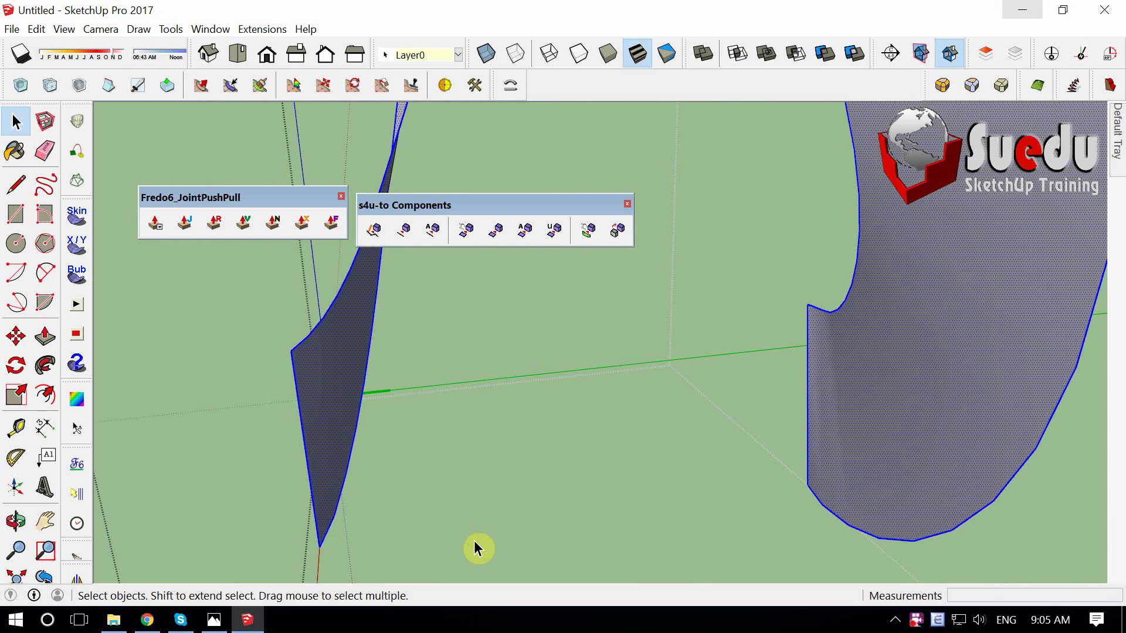
pyautogui.scroll(5, 297, 377)
pyautogui.moveTo(297, 377)
pyautogui.mouseDown(button='middle')
pyautogui.moveTo(439, 384)
pyautogui.moveTo(281, 420)
pyautogui.moveTo(321, 402)
pyautogui.mouseUp(button='middle')
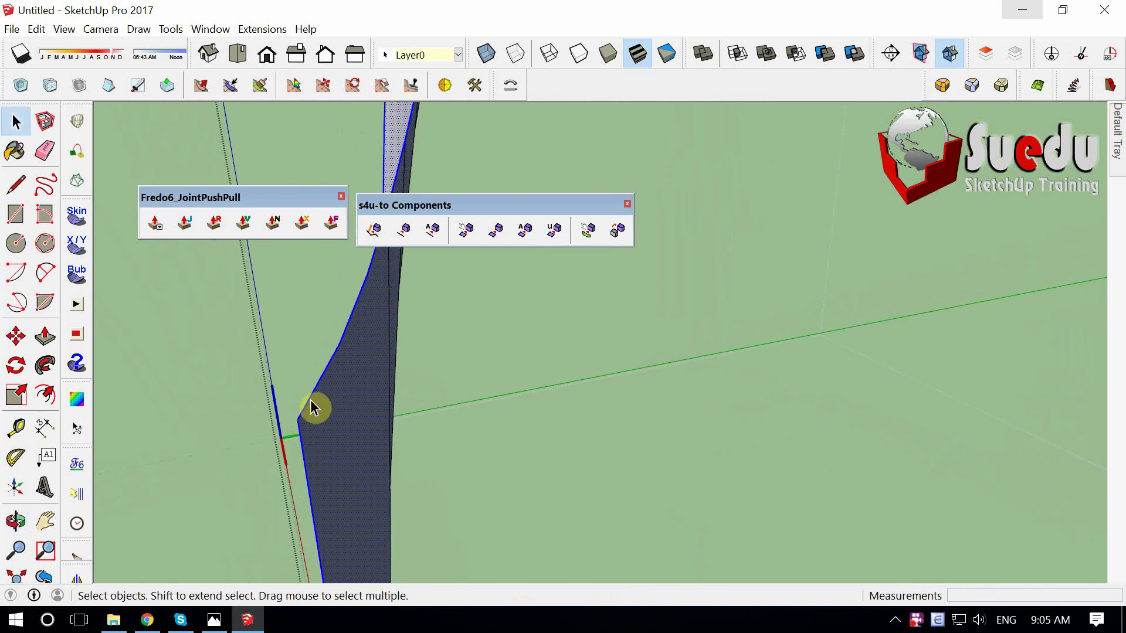
# Try Joint Push Pull on the selected faces, orbit to inspect, then cancel it.
pyautogui.click(183, 225)
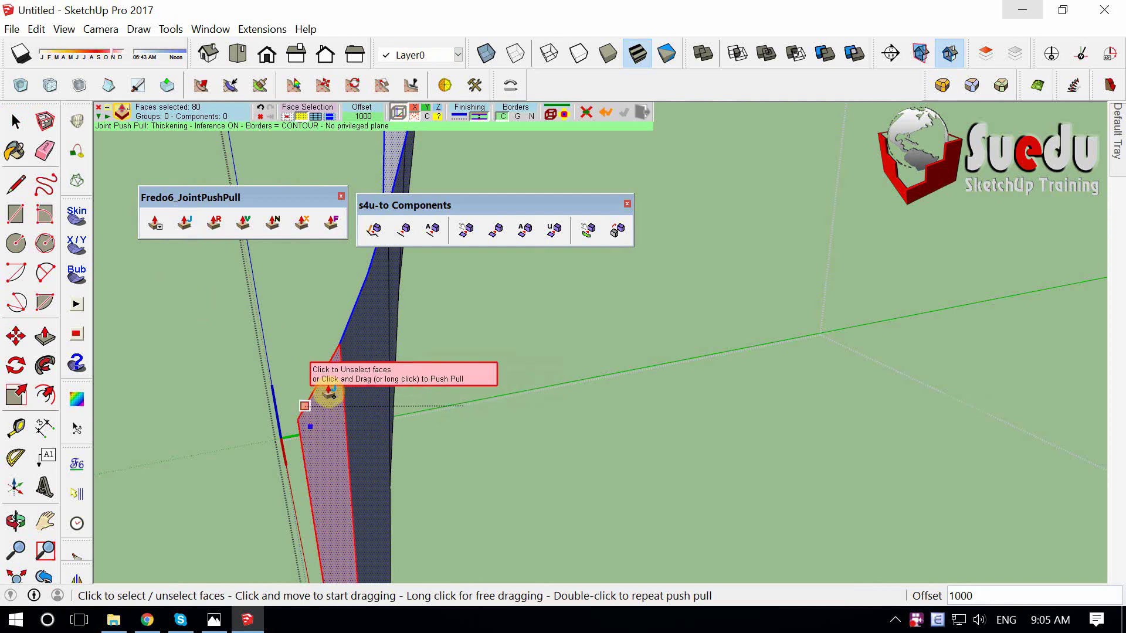
pyautogui.moveTo(317, 398)
pyautogui.mouseDown(button='middle')
pyautogui.moveTo(445, 372)
pyautogui.moveTo(384, 375)
pyautogui.moveTo(411, 411)
pyautogui.mouseUp(button='middle')
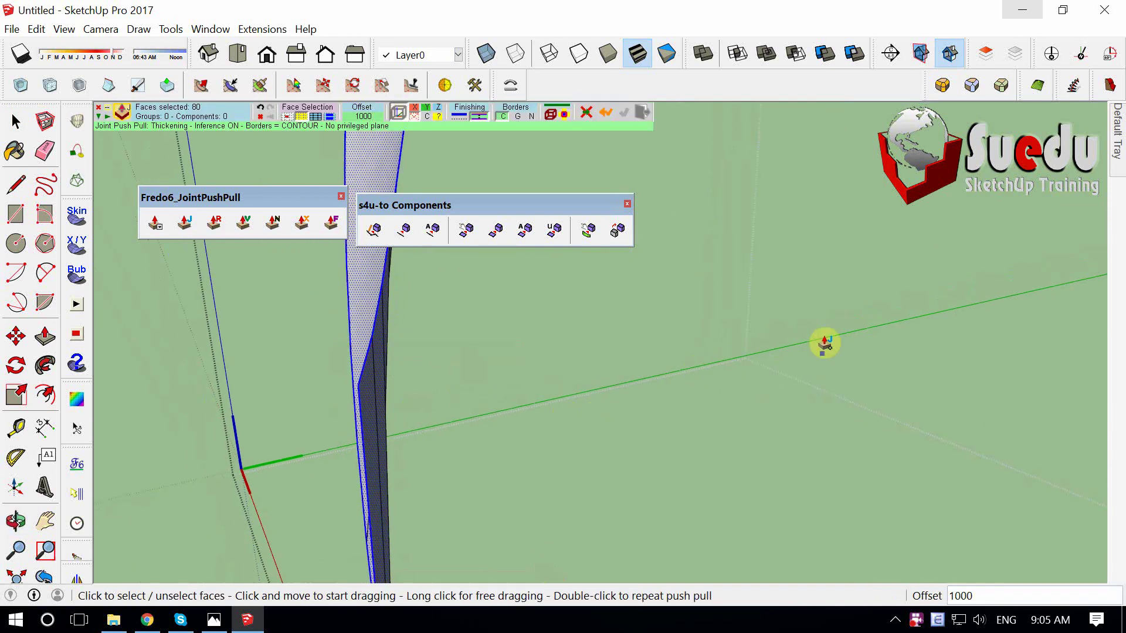
pyautogui.moveTo(643, 601); pyautogui.dragTo(397, 407, button='middle')
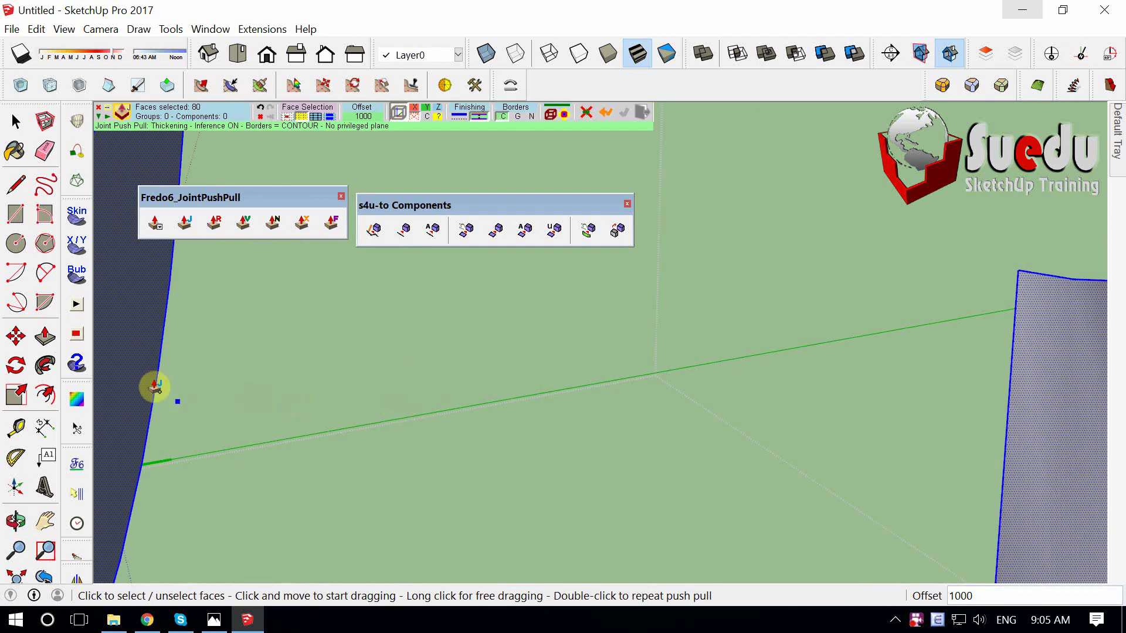
pyautogui.moveTo(151, 387); pyautogui.dragTo(375, 377, button='middle')
pyautogui.press('space')
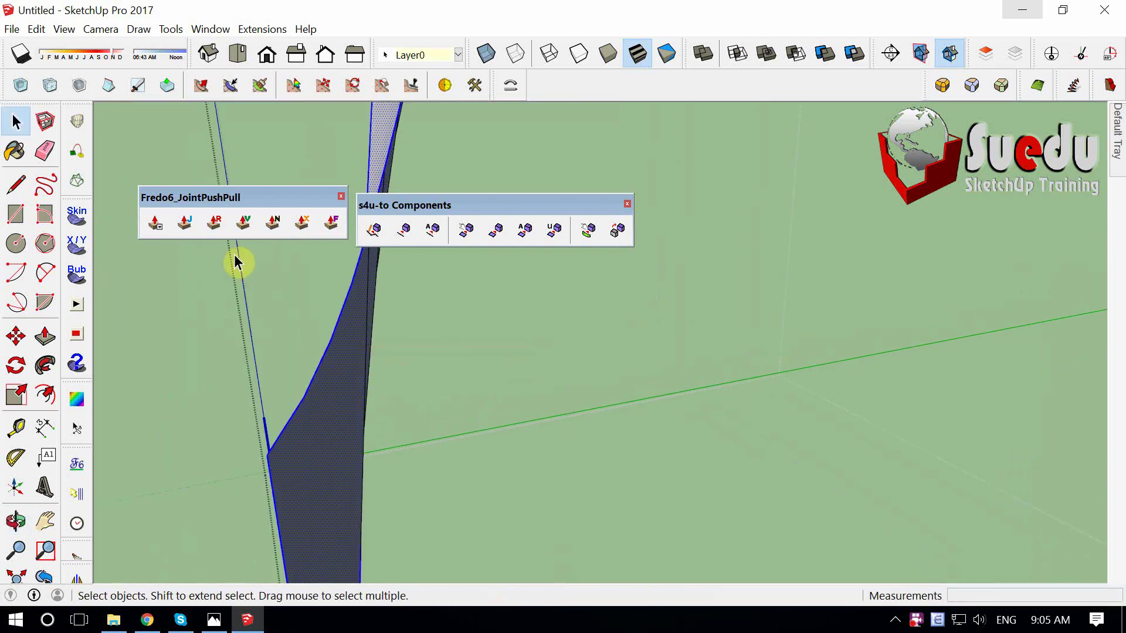
# Vector Push Pull the curved faces with the Thicken option at 20.
pyautogui.click(245, 226)
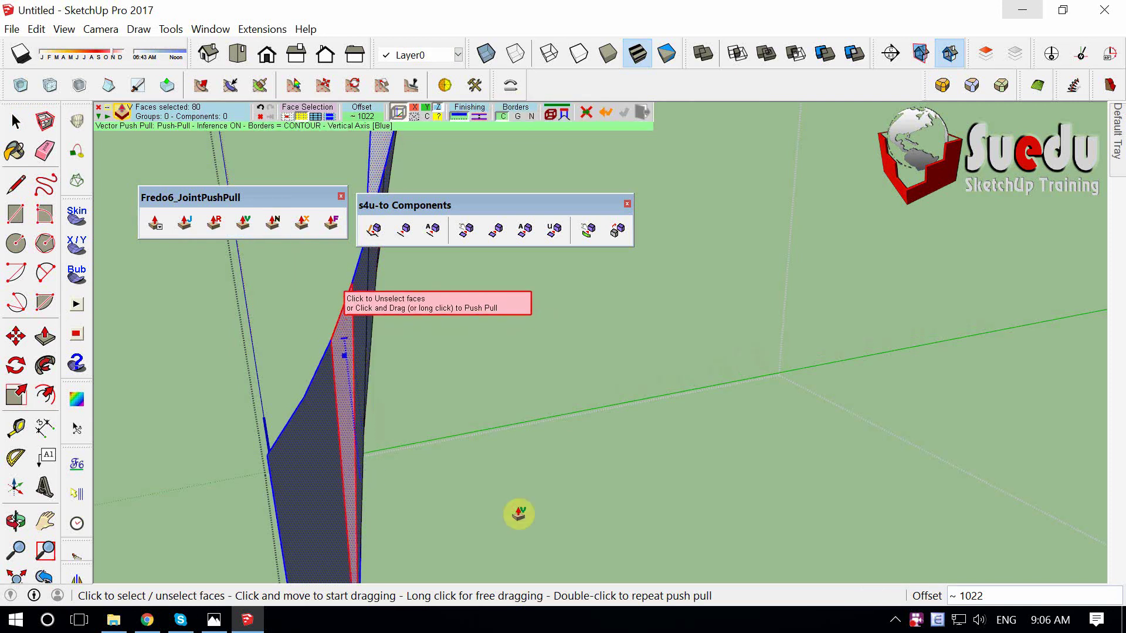
pyautogui.moveTo(346, 340); pyautogui.dragTo(374, 345)
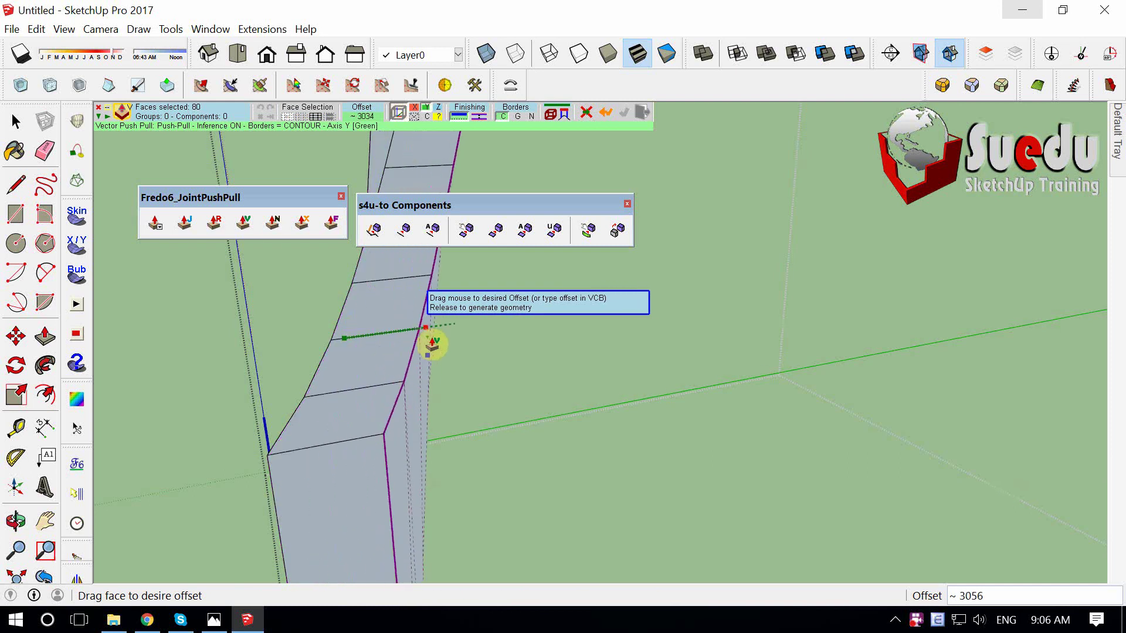
pyautogui.moveTo(375, 344); pyautogui.dragTo(463, 346)
pyautogui.scroll(-3, 407, 395)
pyautogui.scroll(-3, 428, 369)
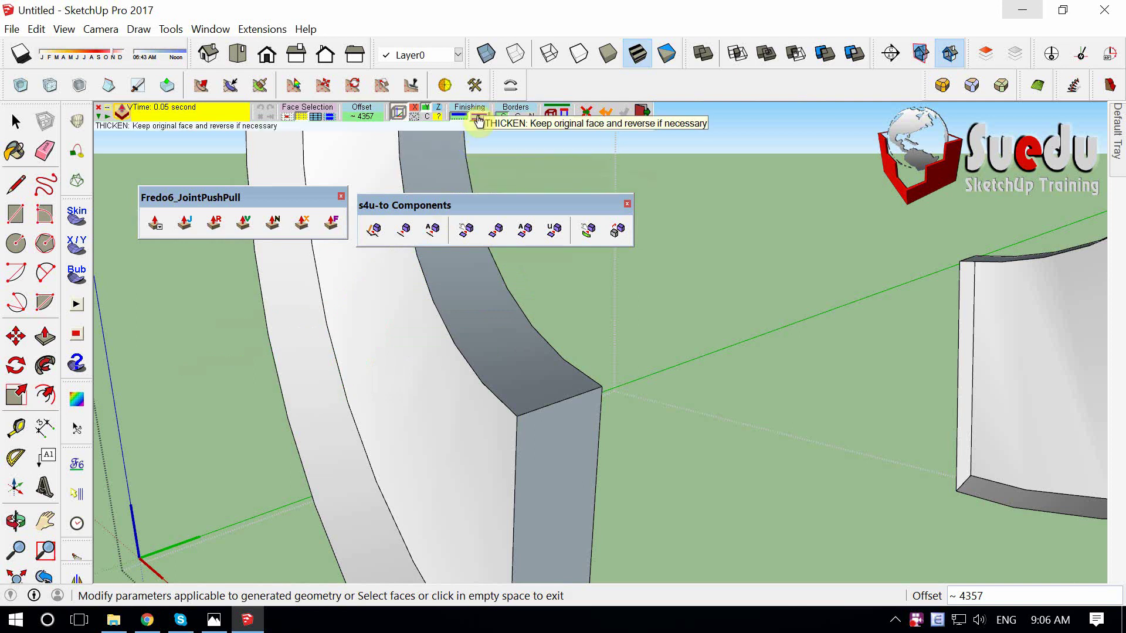
pyautogui.click(716, 176)
pyautogui.write('20')
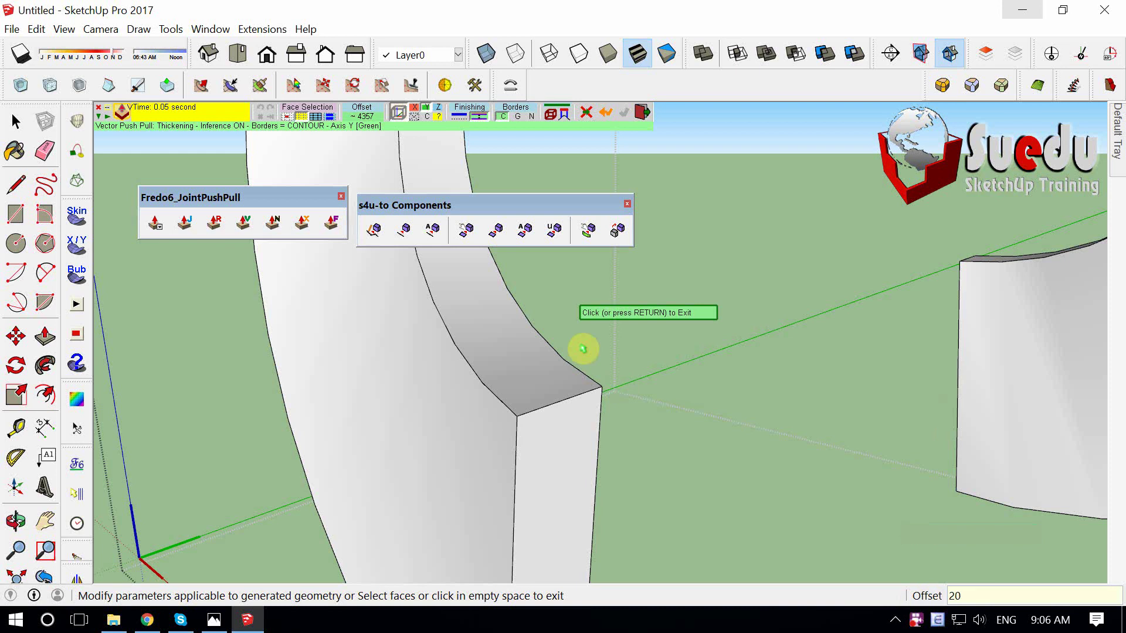
pyautogui.press('Return')
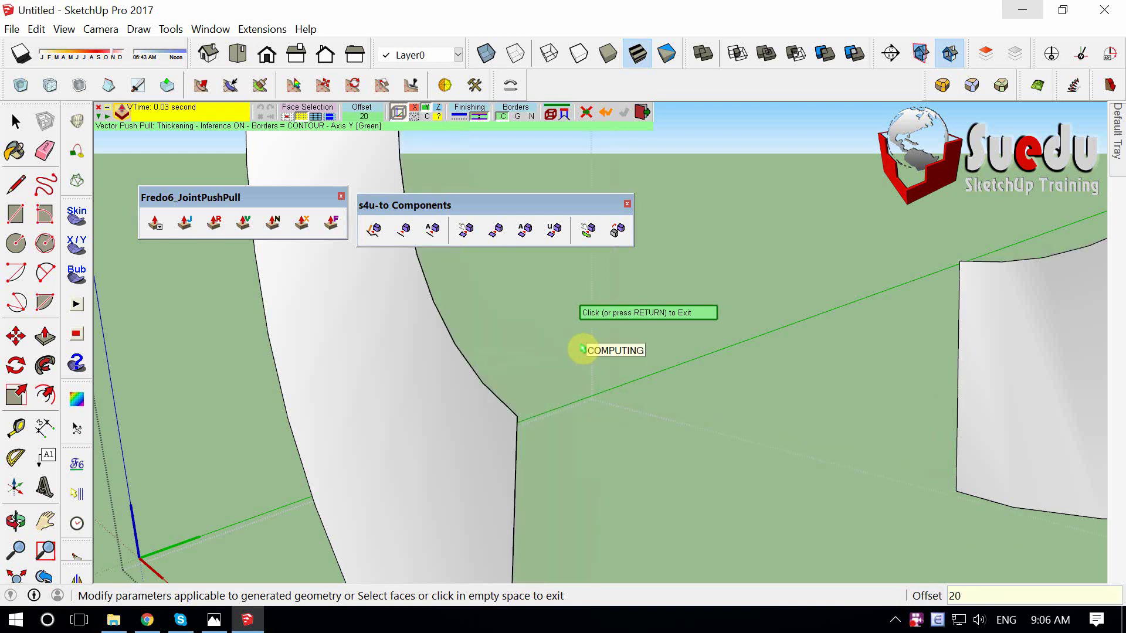
# Orbit to the grey curved wall and select its face and edges.
pyautogui.moveTo(468, 440); pyautogui.dragTo(343, 445, button='middle')
pyautogui.scroll(5, 343, 442)
pyautogui.scroll(2, 411, 452)
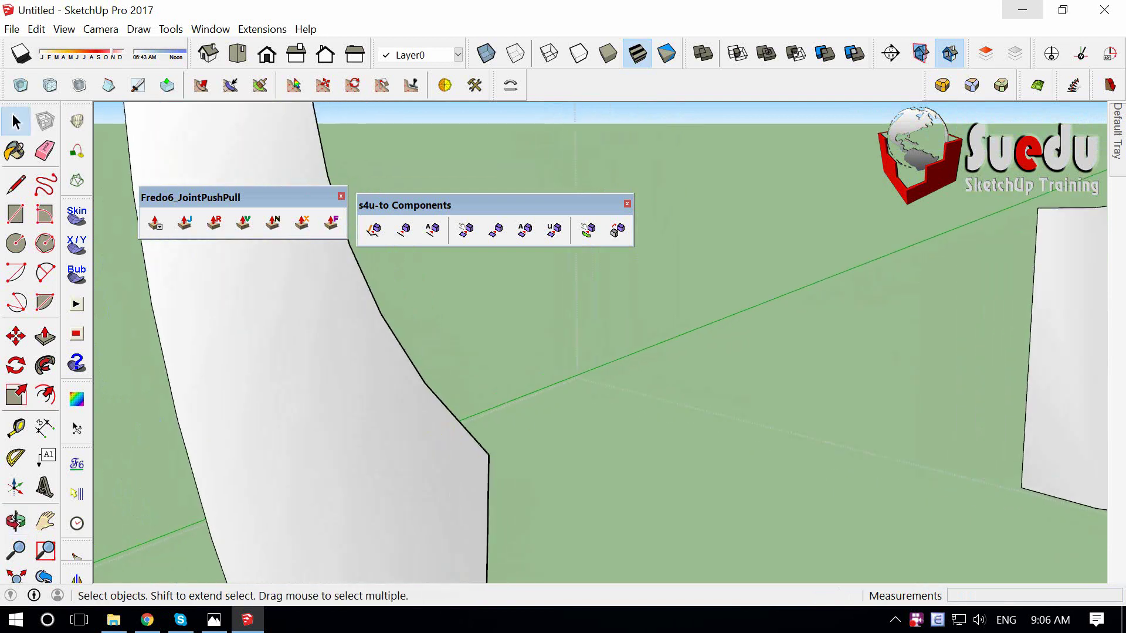
pyautogui.scroll(2, 458, 460)
pyautogui.scroll(1, 490, 465)
pyautogui.moveTo(490, 465); pyautogui.dragTo(448, 455, button='middle')
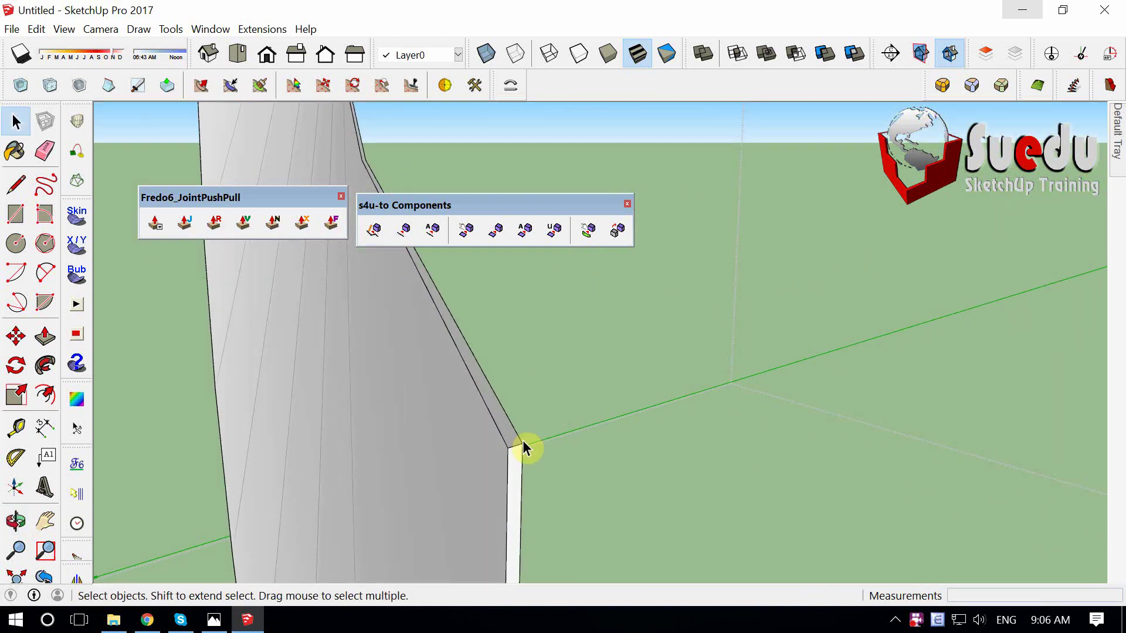
pyautogui.moveTo(522, 441); pyautogui.dragTo(465, 459, button='middle')
pyautogui.doubleClick(465, 459)
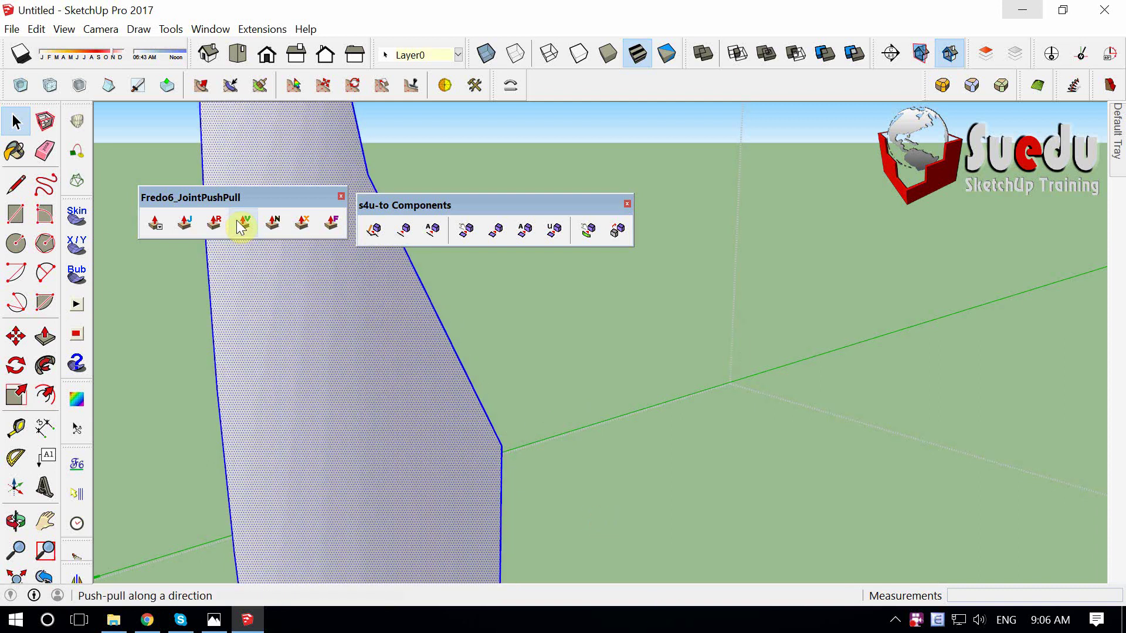
# Vector push-pull the wall face into a slab 20 thick.
pyautogui.moveTo(394, 362)
pyautogui.mouseDown(button='middle')
pyautogui.moveTo(319, 346)
pyautogui.moveTo(345, 380)
pyautogui.mouseUp(button='middle')
pyautogui.moveTo(349, 375)
pyautogui.mouseDown()
pyautogui.moveTo(656, 334)
pyautogui.moveTo(502, 351)
pyautogui.moveTo(503, 390)
pyautogui.moveTo(528, 382)
pyautogui.moveTo(404, 397)
pyautogui.moveTo(462, 392)
pyautogui.moveTo(467, 378)
pyautogui.moveTo(576, 372)
pyautogui.moveTo(422, 382)
pyautogui.moveTo(548, 364)
pyautogui.mouseUp()
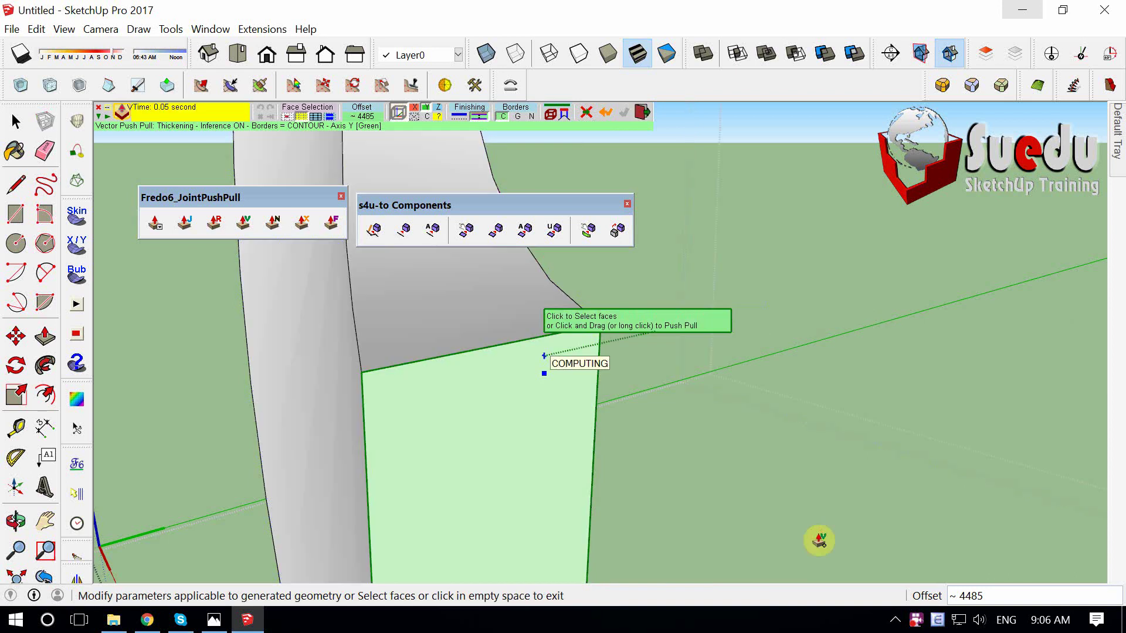
pyautogui.write('20')
pyautogui.press('Return')
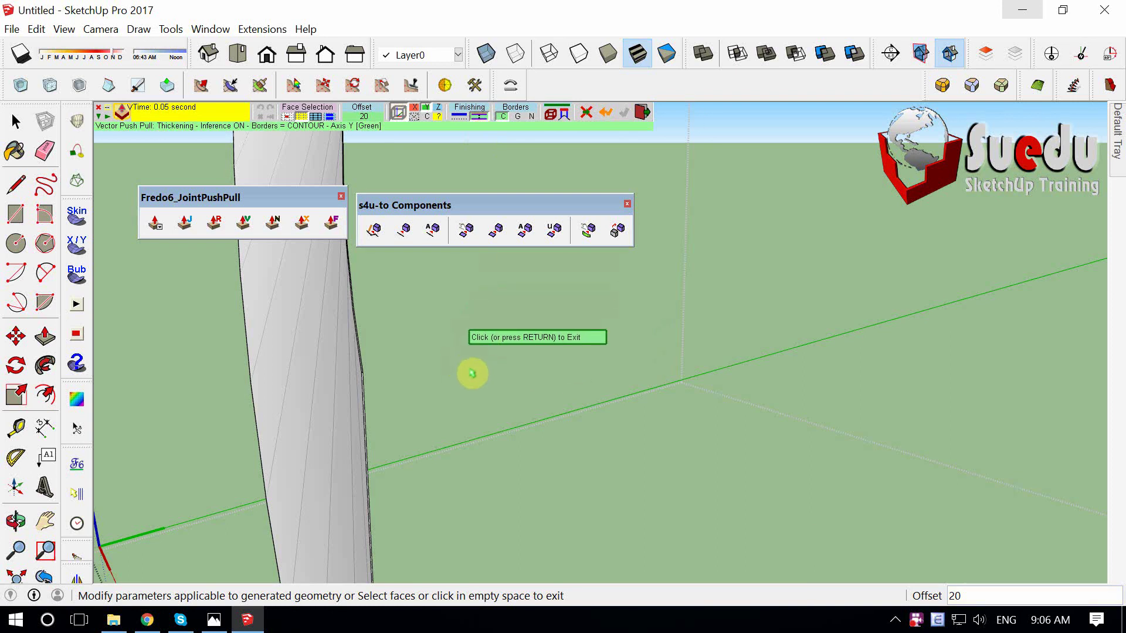
pyautogui.click(473, 373)
# Orbit around the new C-shaped slab and tall column to inspect them.
pyautogui.moveTo(321, 456); pyautogui.dragTo(355, 439, button='middle')
pyautogui.moveTo(502, 427)
pyautogui.mouseDown(button='middle')
pyautogui.moveTo(435, 432)
pyautogui.moveTo(397, 407)
pyautogui.moveTo(511, 395)
pyautogui.mouseUp(button='middle')
pyautogui.moveTo(770, 586)
pyautogui.mouseDown(button='middle')
pyautogui.moveTo(346, 382)
pyautogui.moveTo(395, 565)
pyautogui.moveTo(234, 372)
pyautogui.moveTo(267, 530)
pyautogui.moveTo(194, 349)
pyautogui.moveTo(319, 420)
pyautogui.moveTo(371, 392)
pyautogui.moveTo(481, 397)
pyautogui.moveTo(754, 621)
pyautogui.mouseUp(button='middle')
pyautogui.scroll(-5, 481, 397)
pyautogui.scroll(-5, 475, 409)
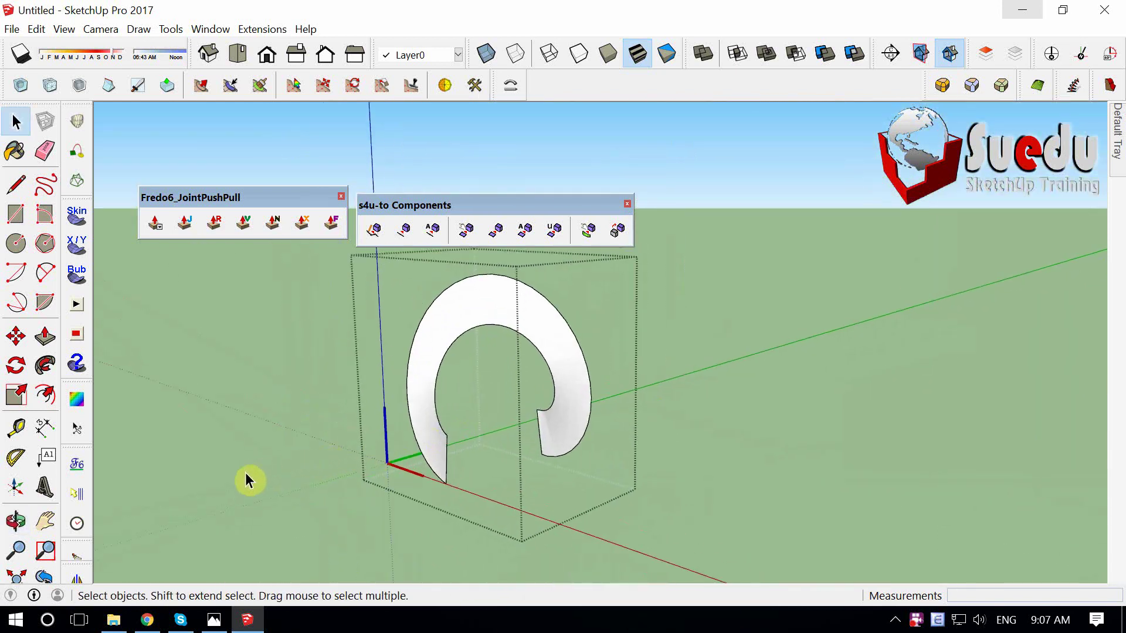
# Orbit above the spiral staircase and select it.
pyautogui.moveTo(248, 477); pyautogui.dragTo(493, 482, button='middle')
pyautogui.click(493, 482)
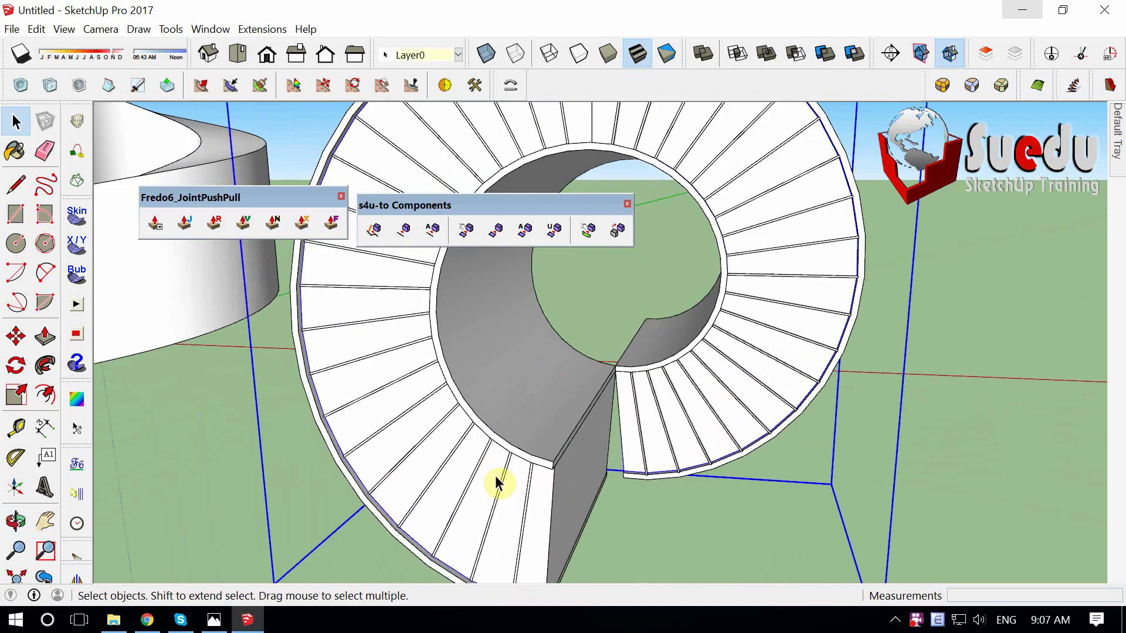
pyautogui.scroll(3, 492, 482)
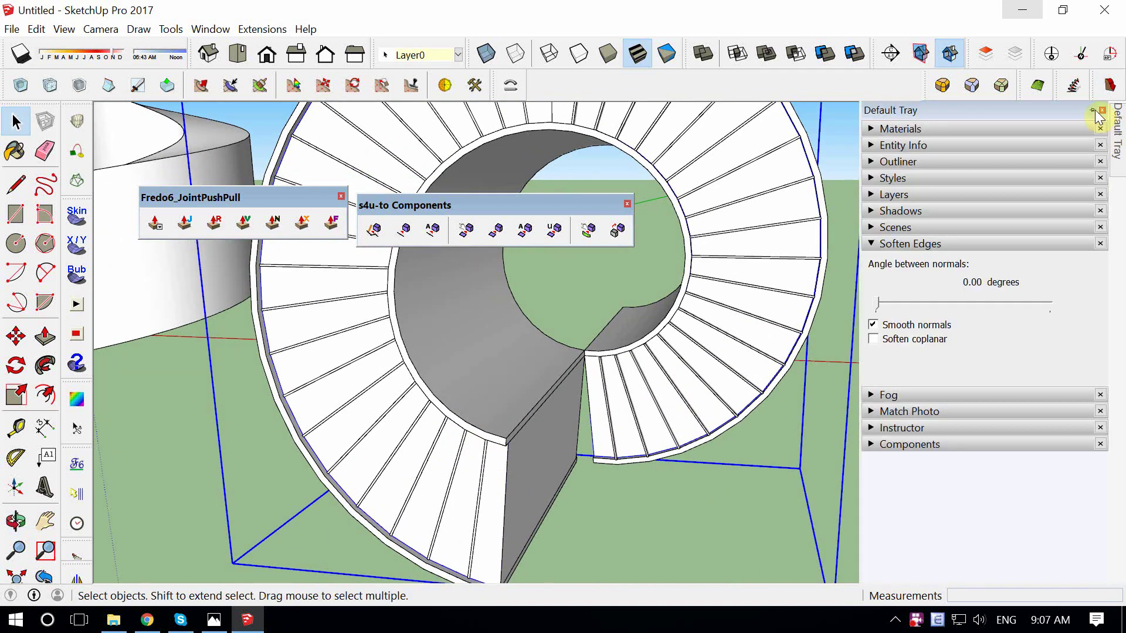
# Paint the stair treads with Glass and Mirrors' Translucent Glass Dark Green.
pyautogui.click(1108, 110)
pyautogui.click(927, 243)
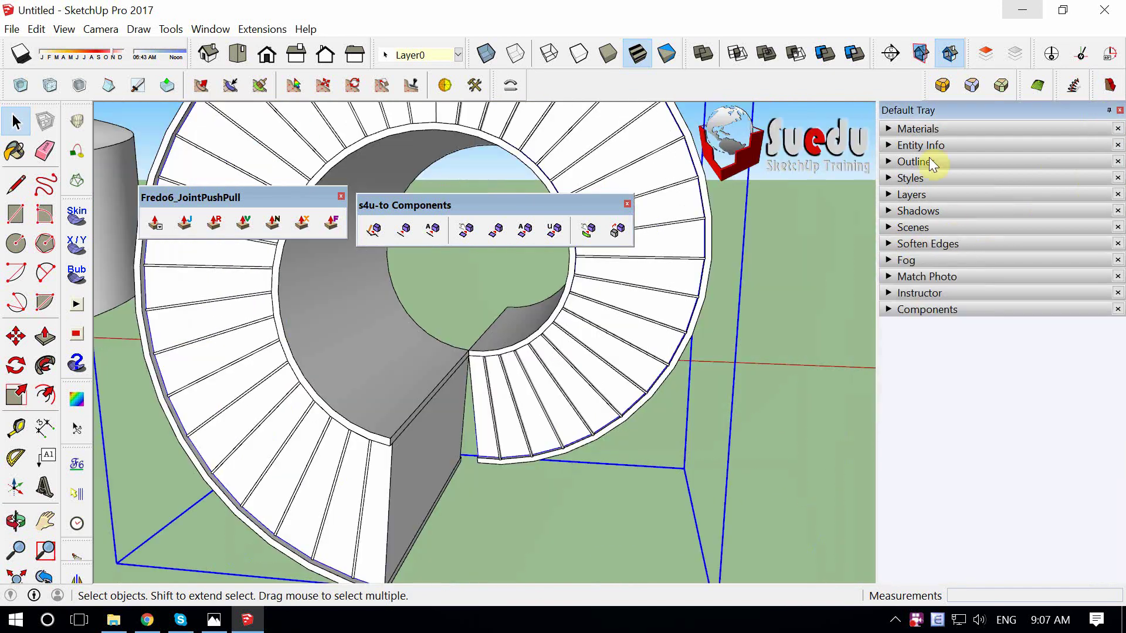
pyautogui.click(921, 129)
pyautogui.click(985, 233)
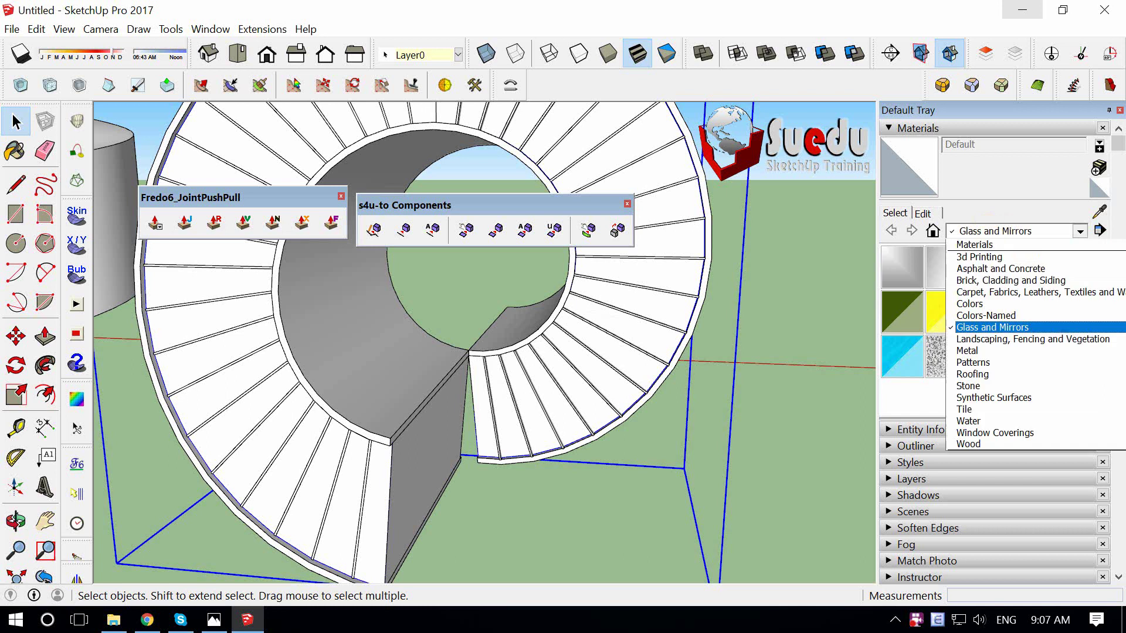
pyautogui.click(988, 329)
pyautogui.click(903, 334)
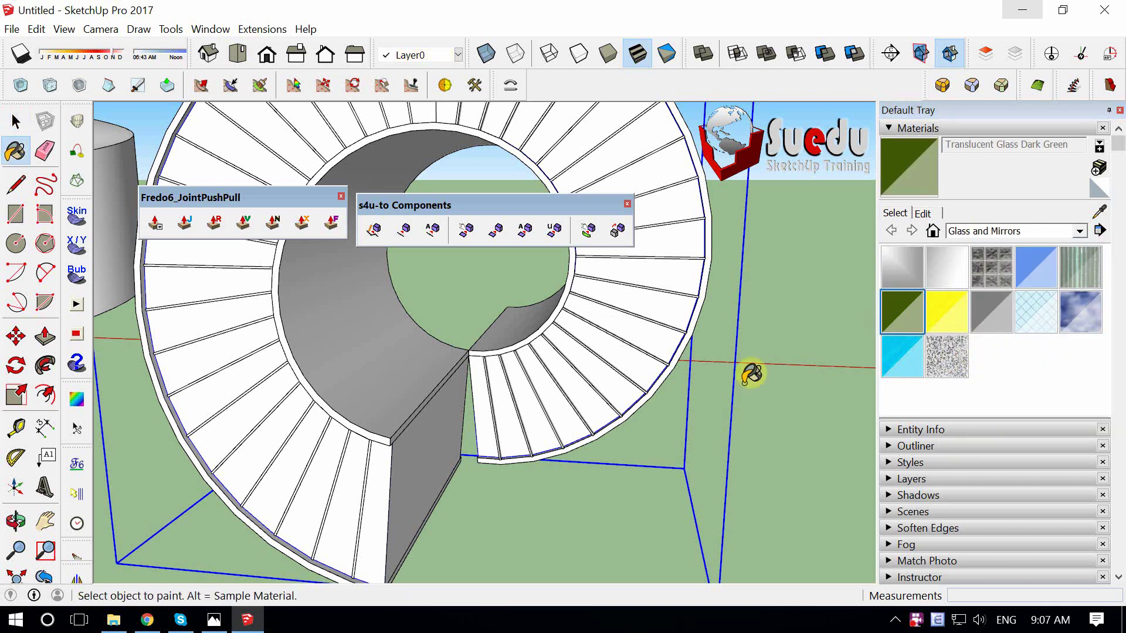
pyautogui.click(333, 450)
# Retint the glass to hue 189, saturation 17, lightness 48 at opacity 33.
pyautogui.moveTo(469, 399); pyautogui.dragTo(502, 395, button='middle')
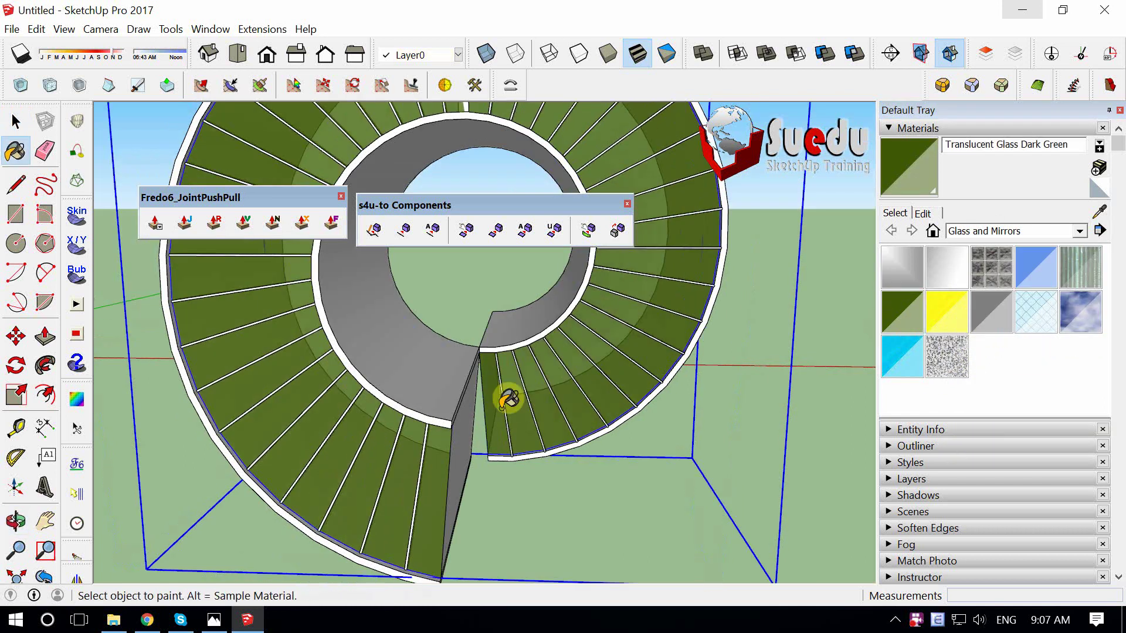
pyautogui.click(922, 213)
pyautogui.click(954, 322)
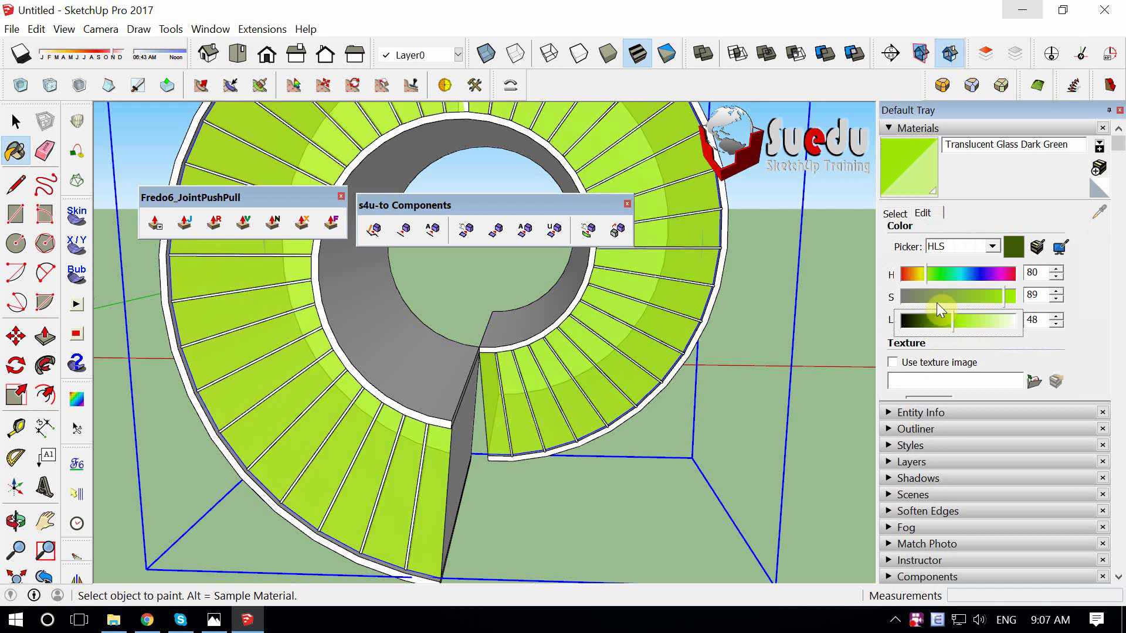
pyautogui.click(919, 296)
pyautogui.moveTo(932, 398)
pyautogui.mouseDown()
pyautogui.moveTo(925, 485)
pyautogui.moveTo(930, 469)
pyautogui.mouseUp()
pyautogui.click(922, 469)
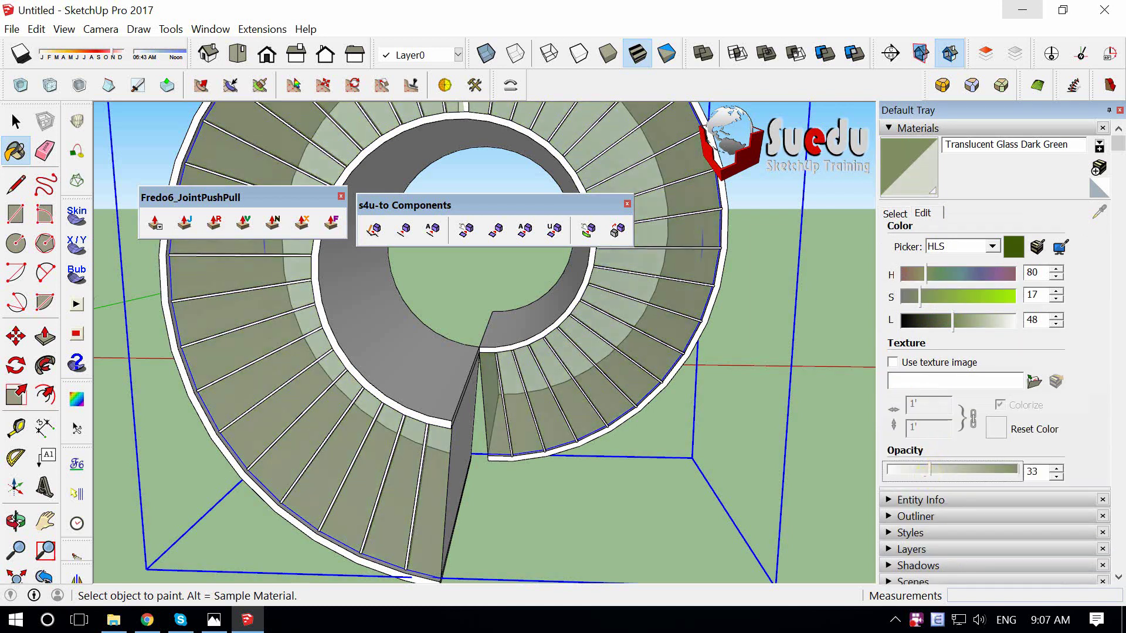
pyautogui.moveTo(947, 276); pyautogui.dragTo(965, 273)
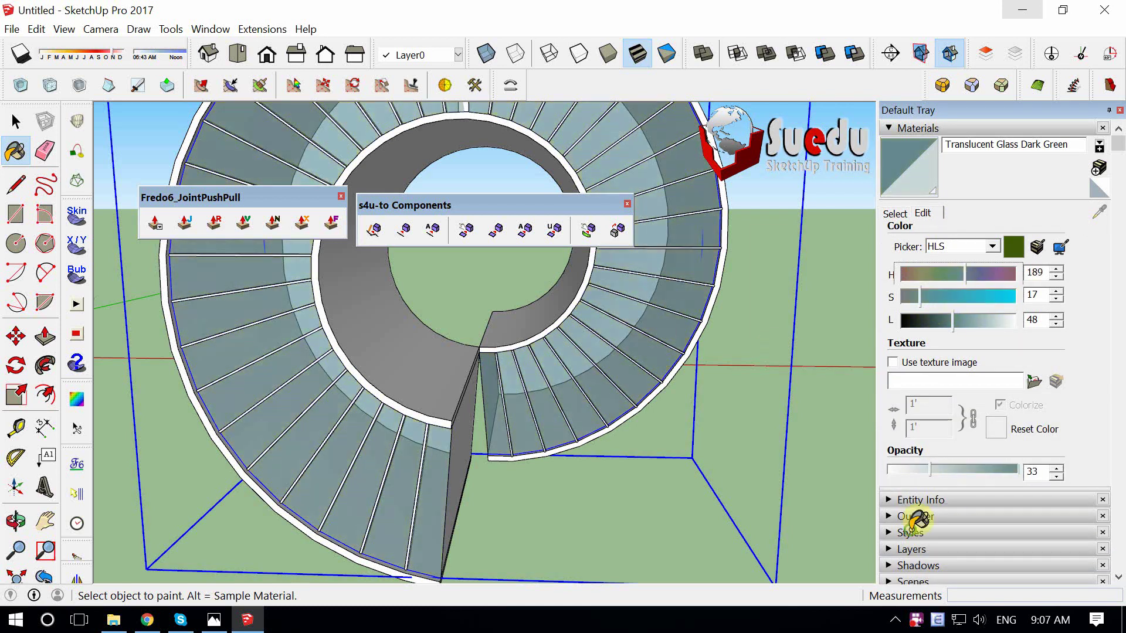
pyautogui.moveTo(762, 498)
pyautogui.mouseDown(button='middle')
pyautogui.moveTo(397, 409)
pyautogui.moveTo(430, 481)
pyautogui.moveTo(477, 389)
pyautogui.mouseUp(button='middle')
# Orbit in close around the curved wall, then back out to the whole stair.
pyautogui.press('space')
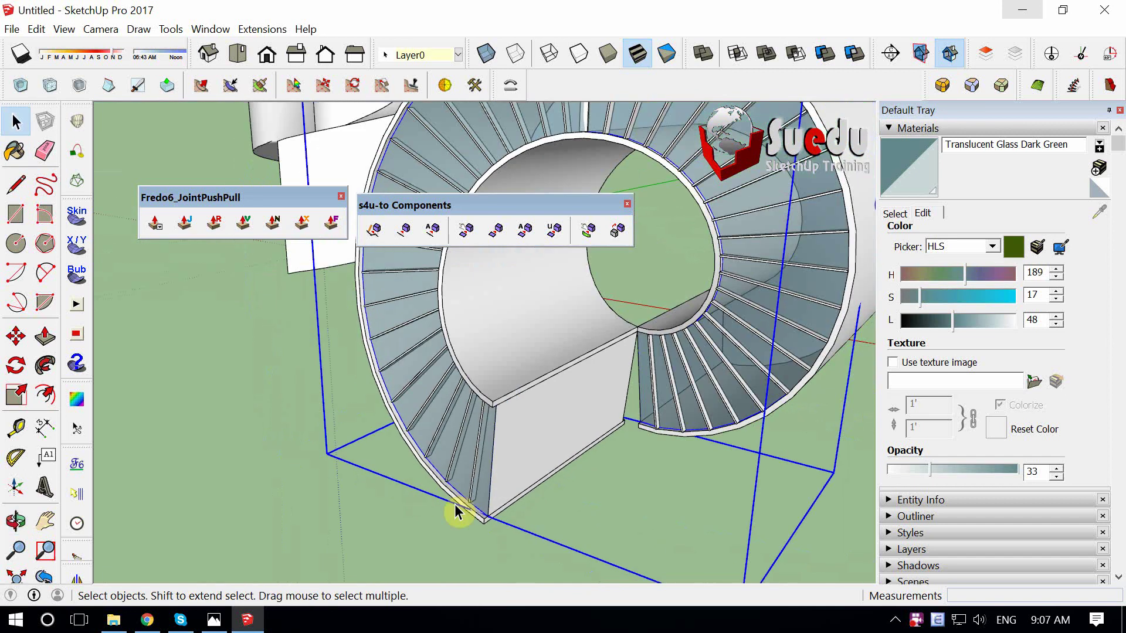
pyautogui.scroll(-3, 460, 512)
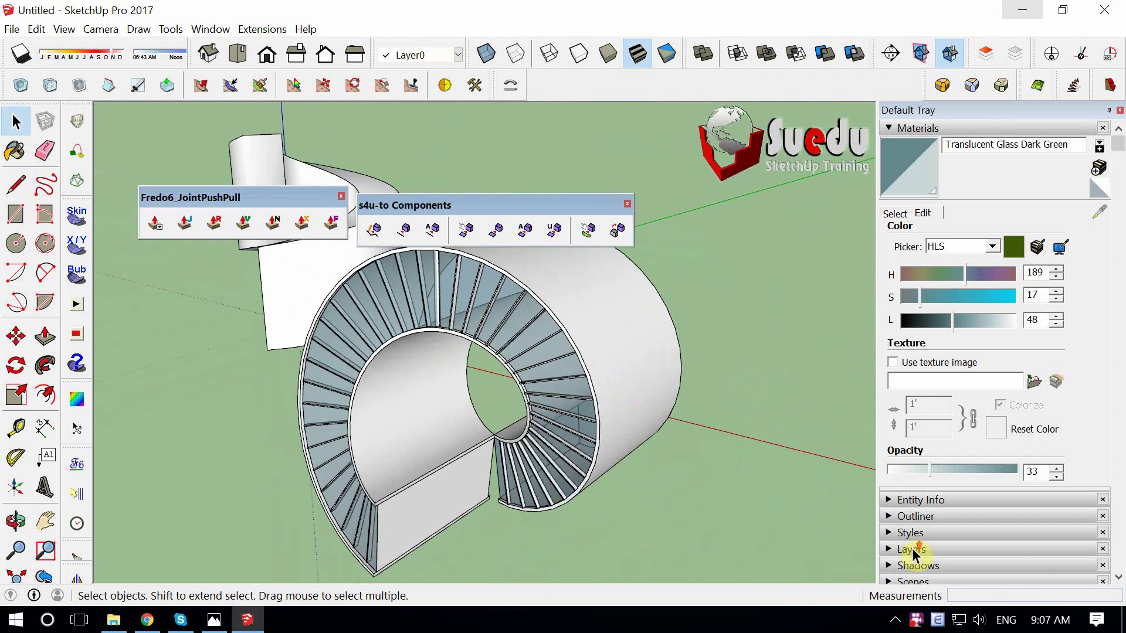
pyautogui.scroll(5, 407, 367)
pyautogui.moveTo(407, 367)
pyautogui.mouseDown(button='middle')
pyautogui.moveTo(392, 368)
pyautogui.moveTo(303, 287)
pyautogui.mouseUp(button='middle')
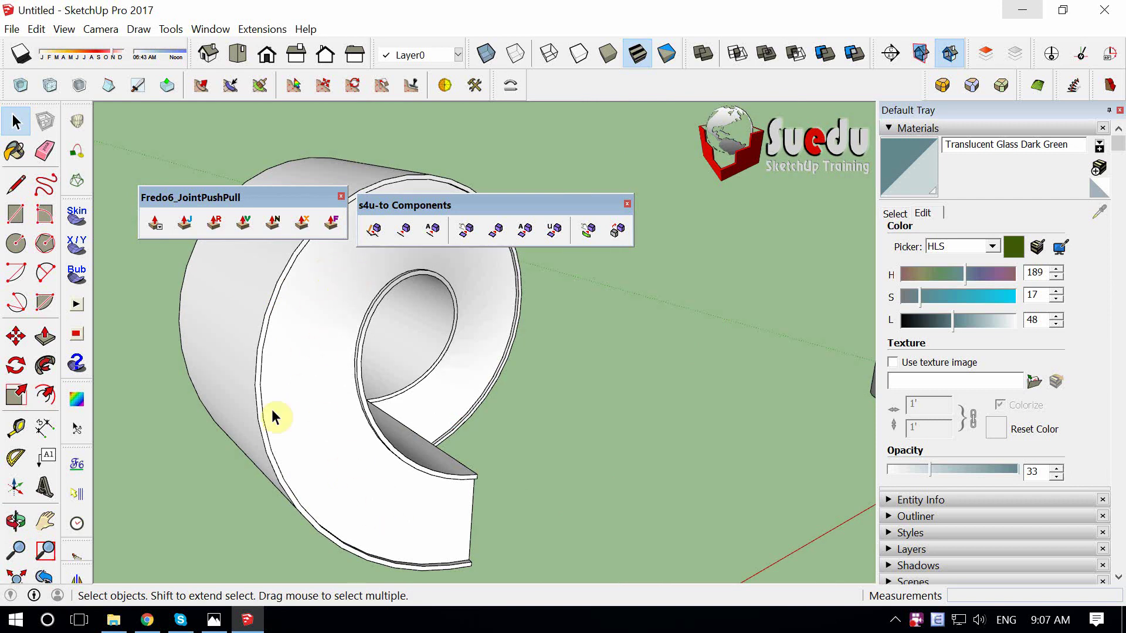
pyautogui.moveTo(327, 377)
pyautogui.mouseDown(button='middle')
pyautogui.moveTo(550, 407)
pyautogui.moveTo(469, 461)
pyautogui.moveTo(583, 378)
pyautogui.moveTo(495, 262)
pyautogui.mouseUp(button='middle')
# Dock the s4u Components toolbar, close the JointPushPull toolbar, and orbit the glass ring.
pyautogui.doubleClick(490, 205)
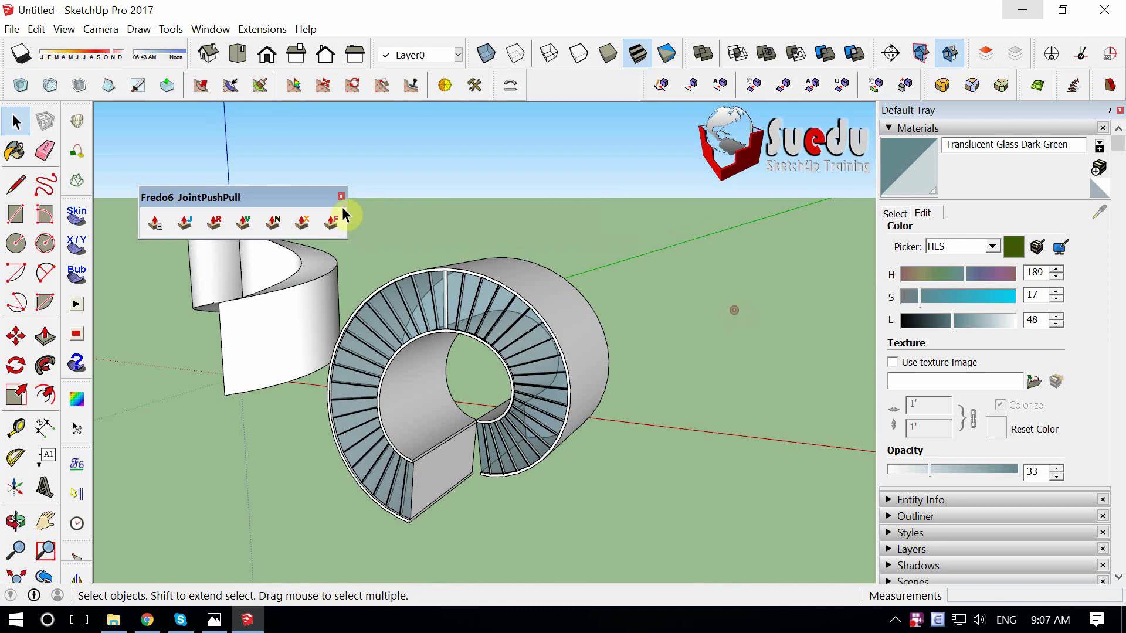
pyautogui.click(341, 197)
pyautogui.moveTo(351, 214)
pyautogui.mouseDown(button='middle')
pyautogui.moveTo(359, 322)
pyautogui.moveTo(340, 324)
pyautogui.moveTo(340, 490)
pyautogui.mouseUp(button='middle')
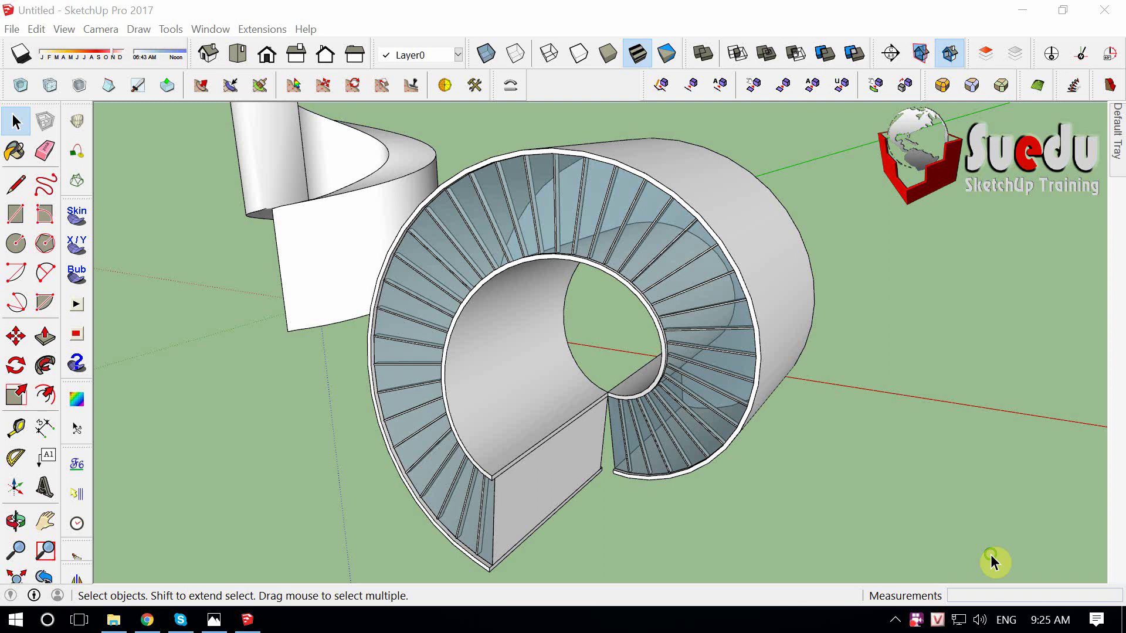
pyautogui.moveTo(991, 561)
pyautogui.mouseDown(button='middle')
pyautogui.moveTo(616, 389)
pyautogui.moveTo(648, 397)
pyautogui.mouseUp(button='middle')
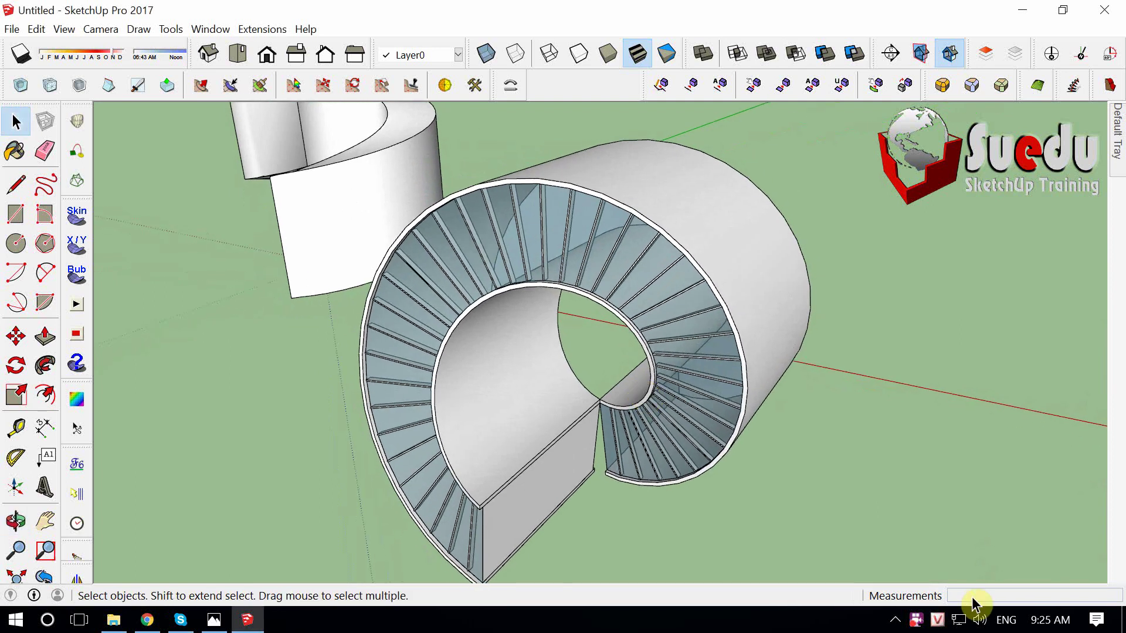
pyautogui.moveTo(620, 253); pyautogui.dragTo(611, 301, button='middle')
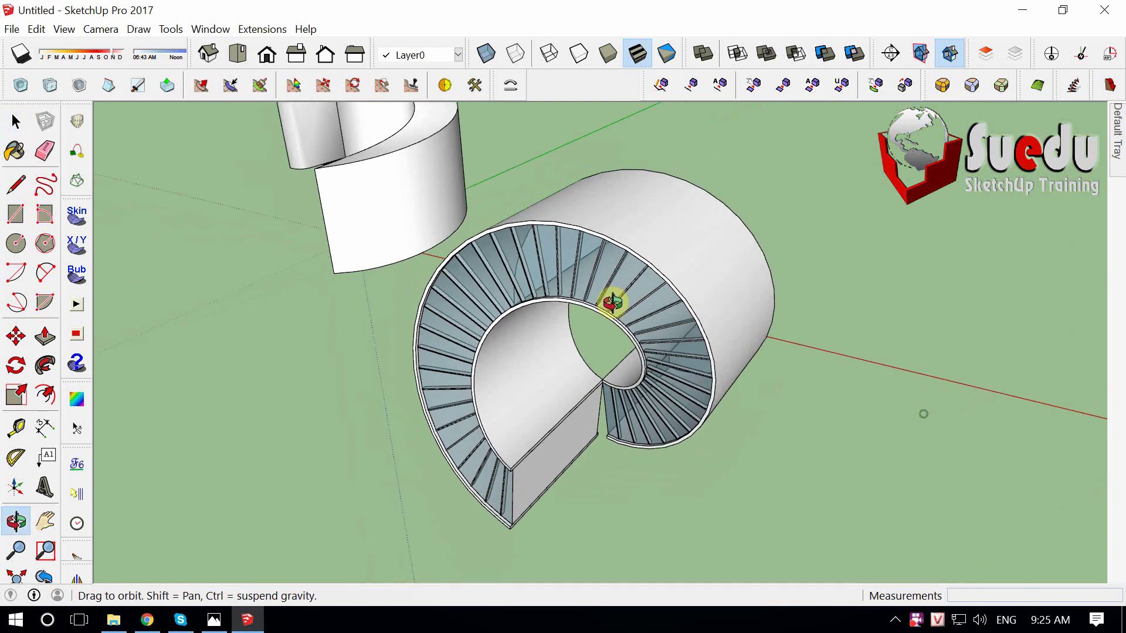
pyautogui.moveTo(422, 307); pyautogui.dragTo(660, 187, button='middle')
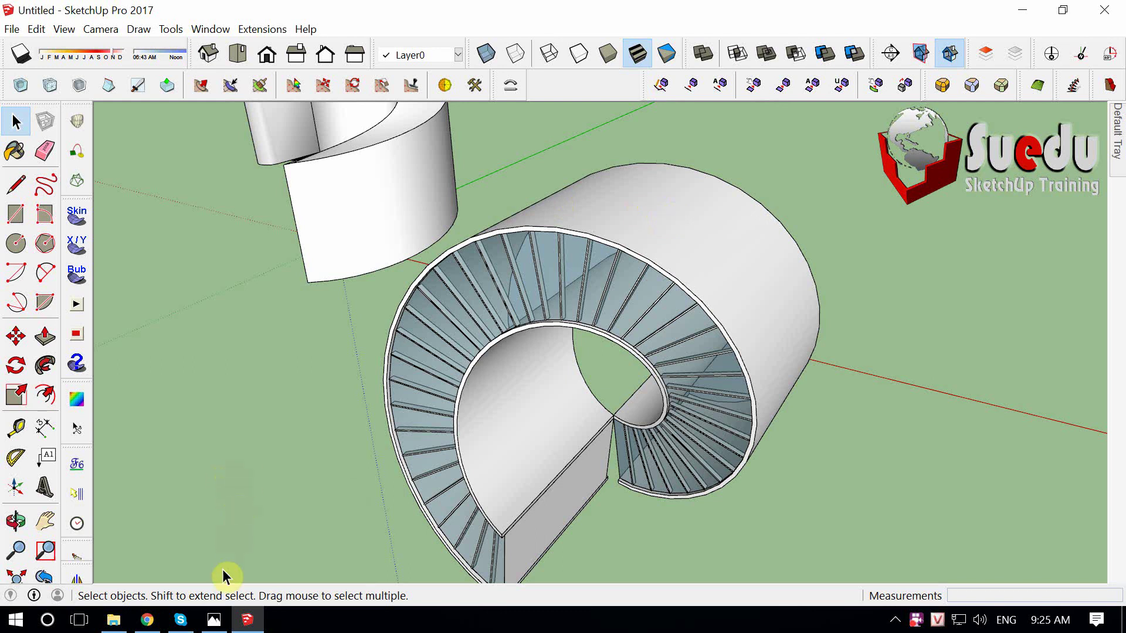
# Bring up the reference photo in Photos and zoom and pan around it.
pyautogui.click(214, 620)
pyautogui.scroll(3, 742, 223)
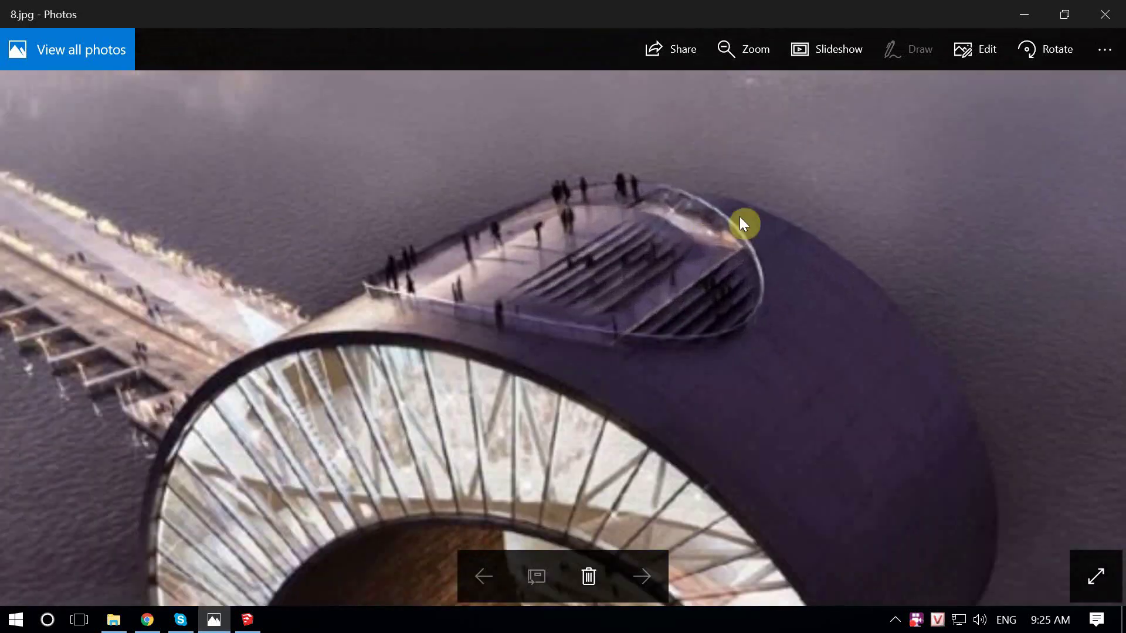
pyautogui.scroll(2, 700, 235)
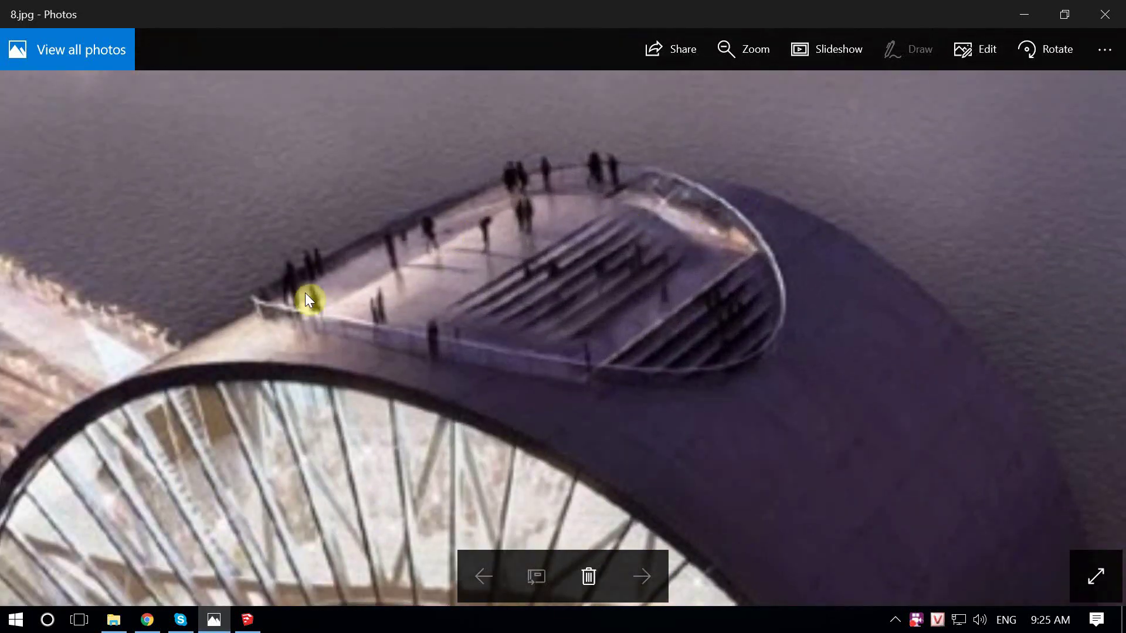
pyautogui.moveTo(694, 344); pyautogui.dragTo(584, 349)
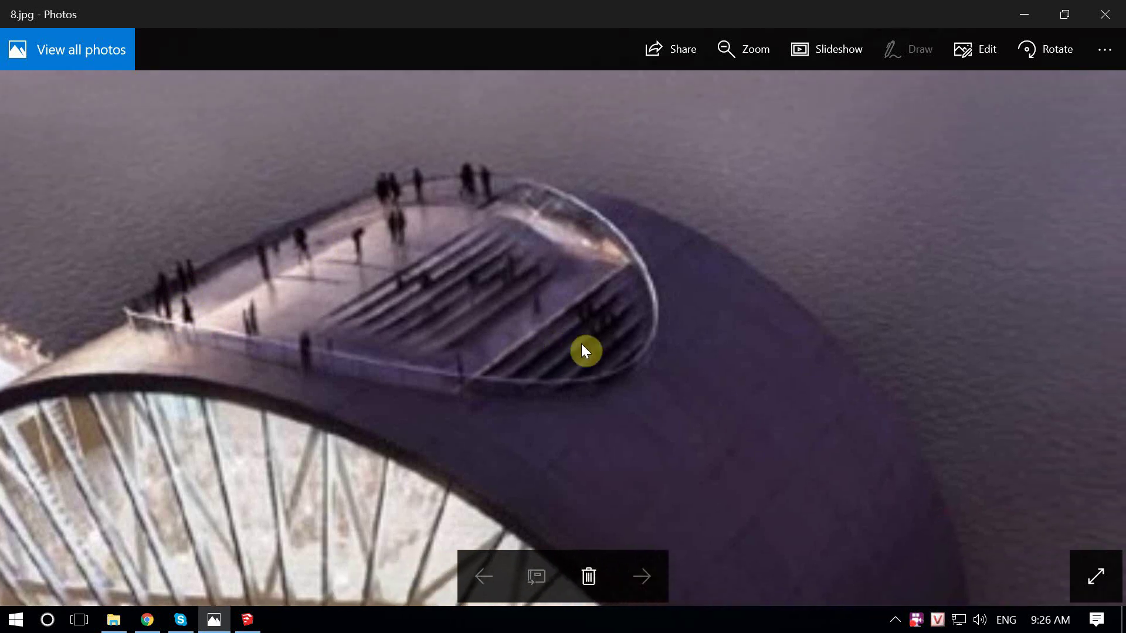
pyautogui.scroll(1, 483, 289)
pyautogui.scroll(1, 833, 333)
pyautogui.scroll(1, 581, 226)
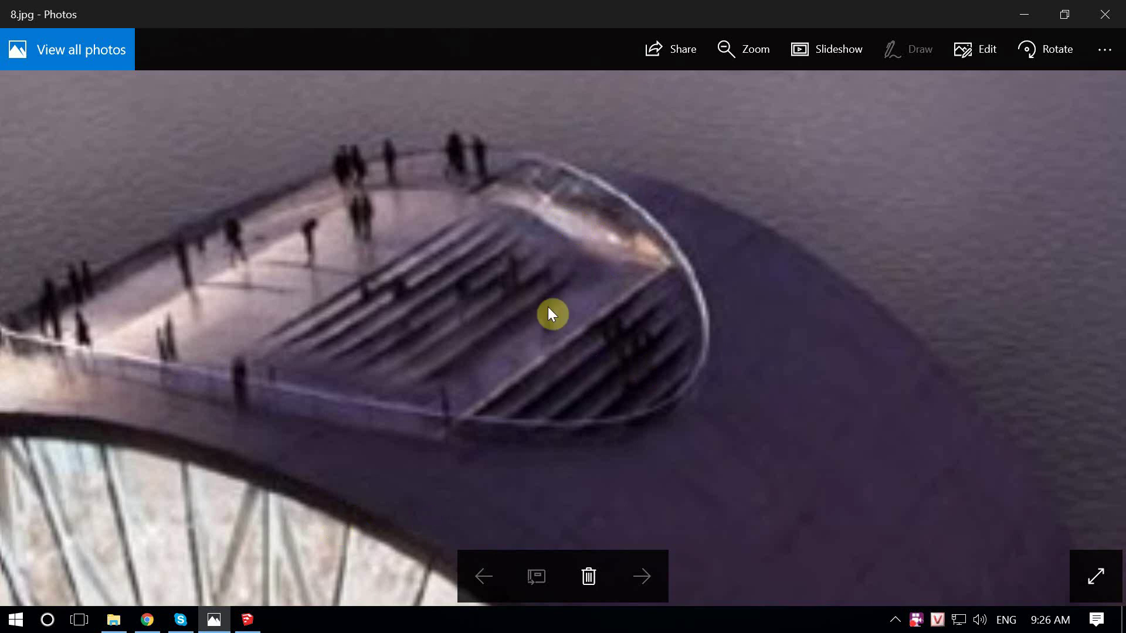
pyautogui.scroll(-2, 816, 473)
pyautogui.scroll(1, 565, 312)
pyautogui.scroll(1, 568, 305)
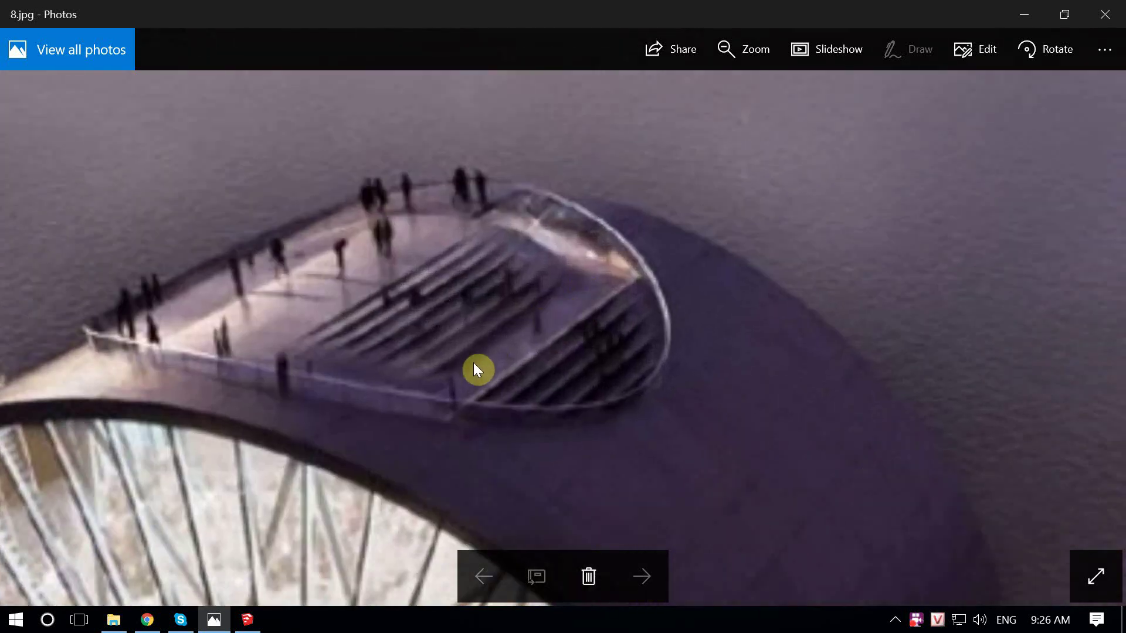
pyautogui.scroll(1, 487, 334)
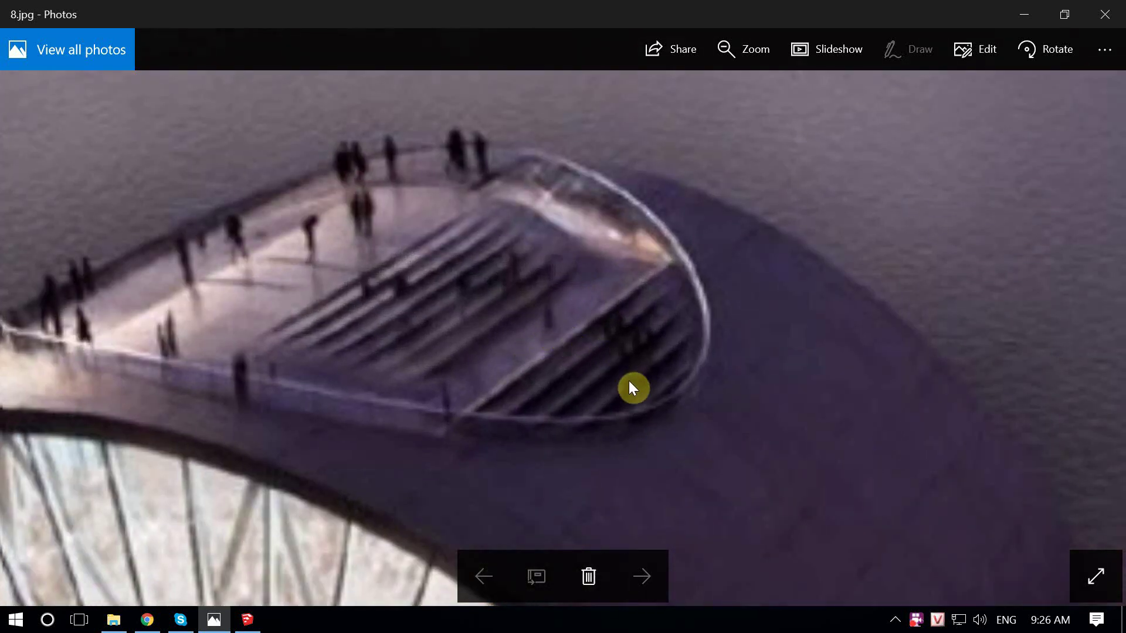
pyautogui.scroll(-2, 409, 250)
pyautogui.scroll(-1, 526, 272)
pyautogui.scroll(-2, 502, 284)
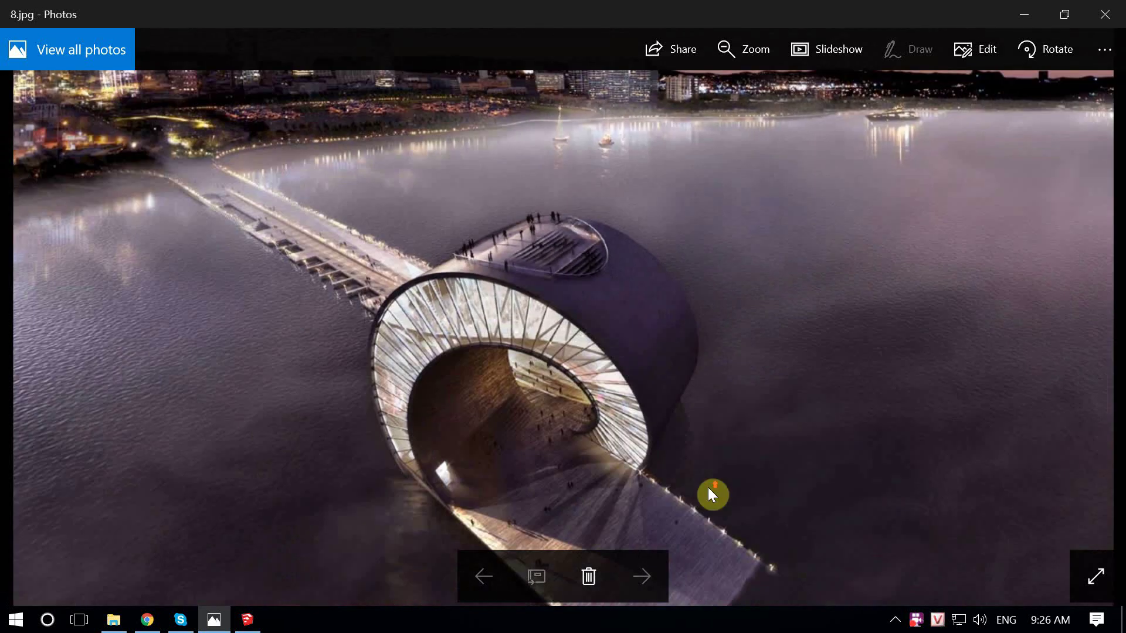
pyautogui.scroll(-2, 554, 282)
# Step through 7.jpg and the next photo, back to the zoomed water-cycle diagram.
pyautogui.press('Left')
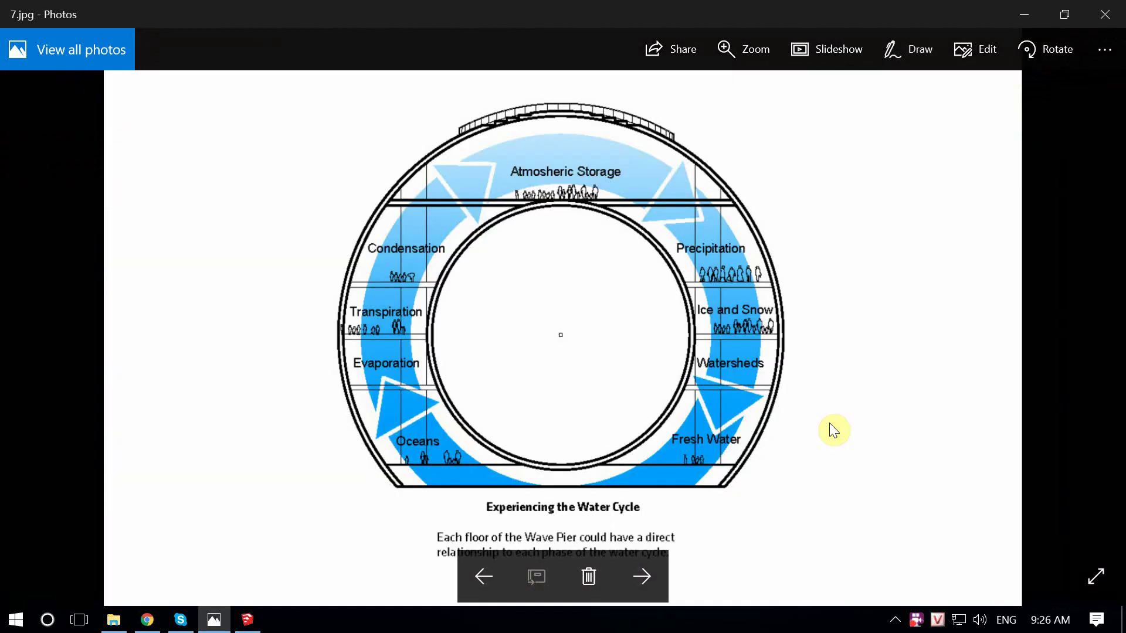
pyautogui.press('Right')
pyautogui.press('Left')
pyautogui.scroll(2, 602, 136)
pyautogui.scroll(2, 590, 143)
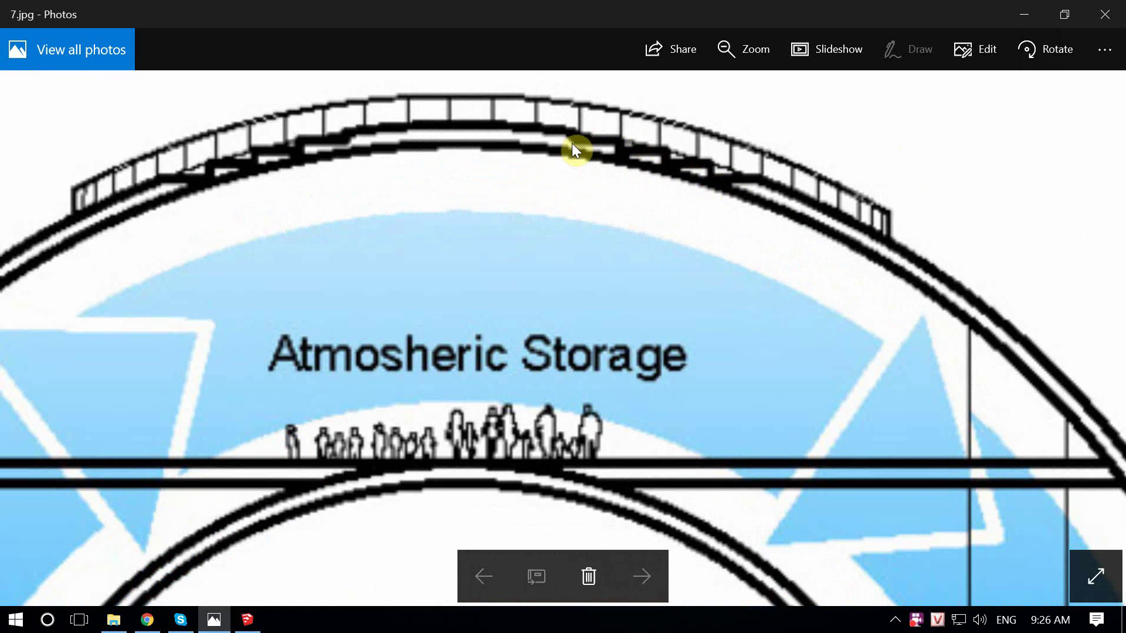
pyautogui.scroll(-3, 617, 203)
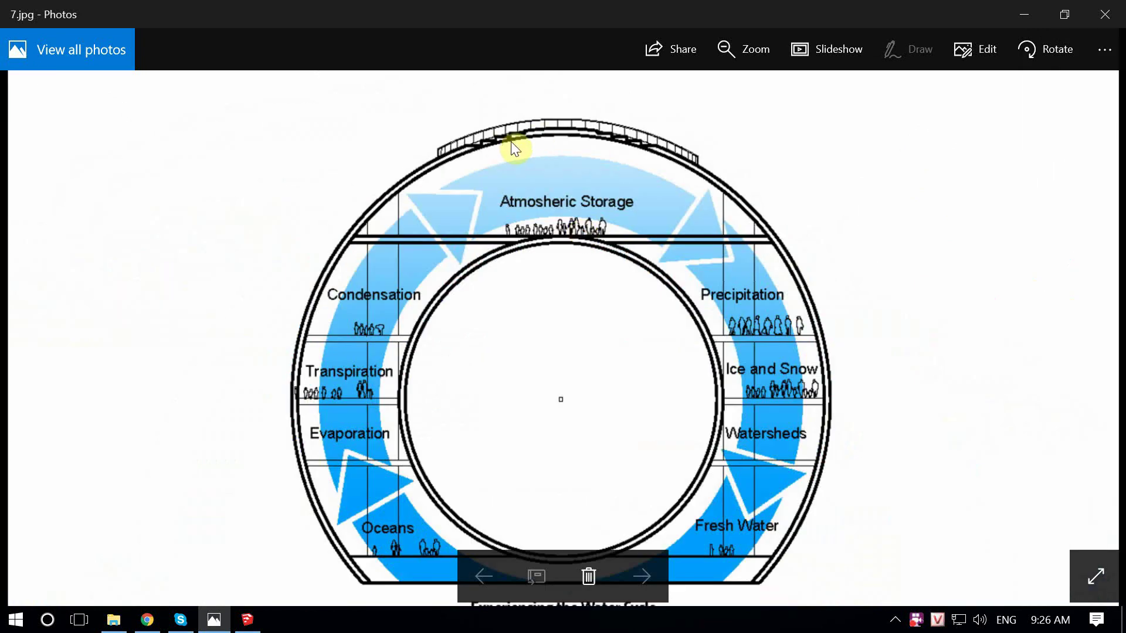
pyautogui.scroll(-2, 628, 174)
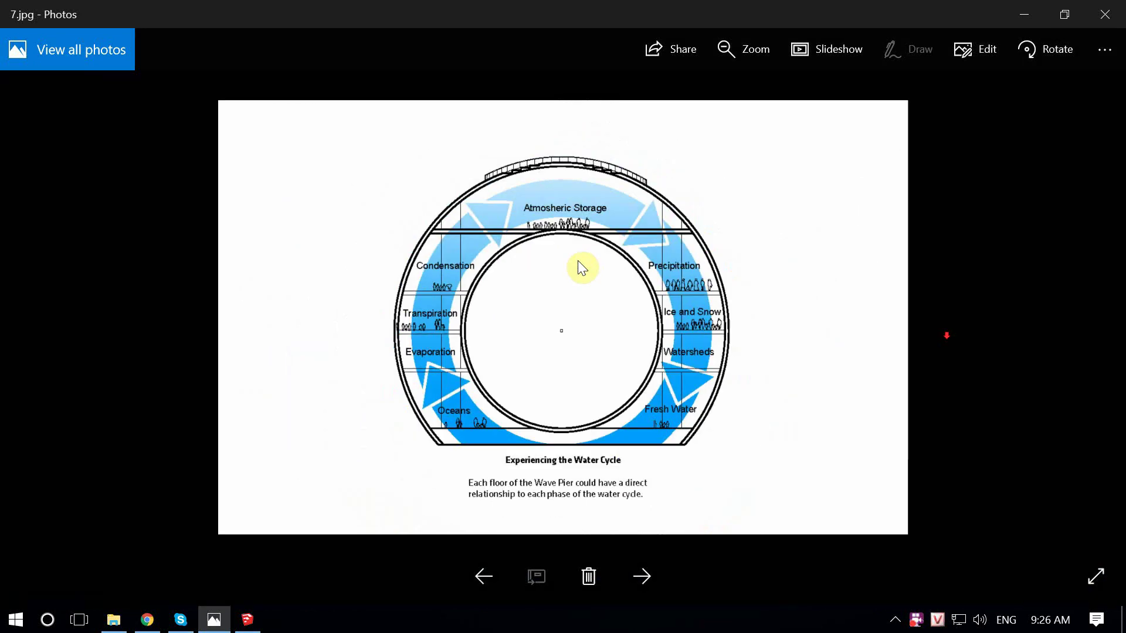
# Go back to 6.jpg and zoom and pan across its striped upper deck.
pyautogui.press('Left')
pyautogui.scroll(1, 553, 166)
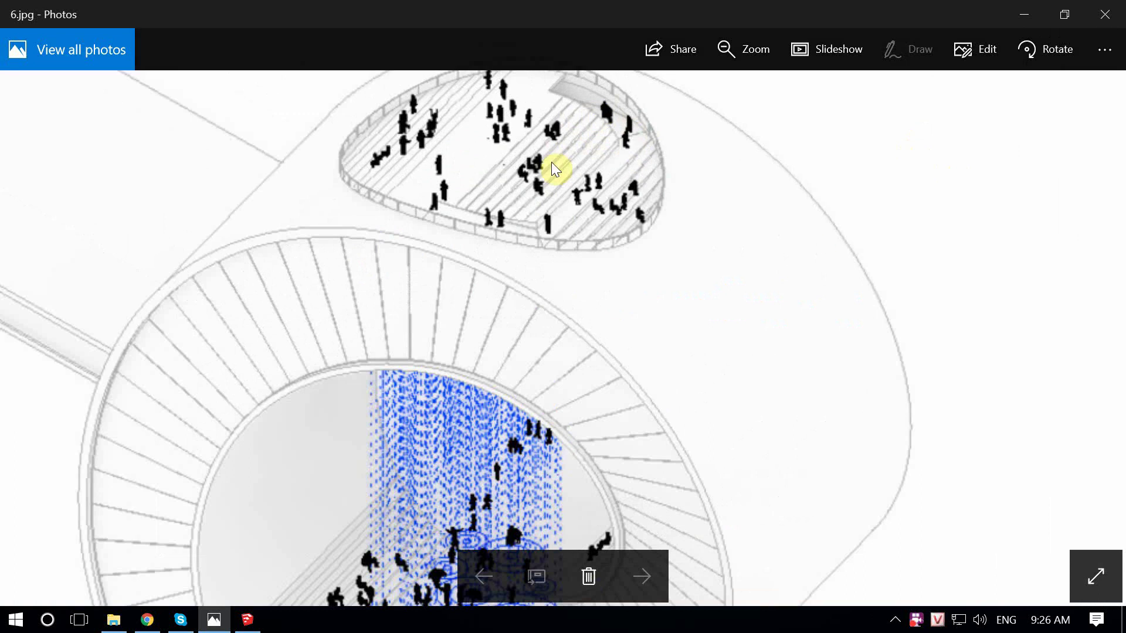
pyautogui.scroll(1, 522, 103)
pyautogui.scroll(-1, 524, 214)
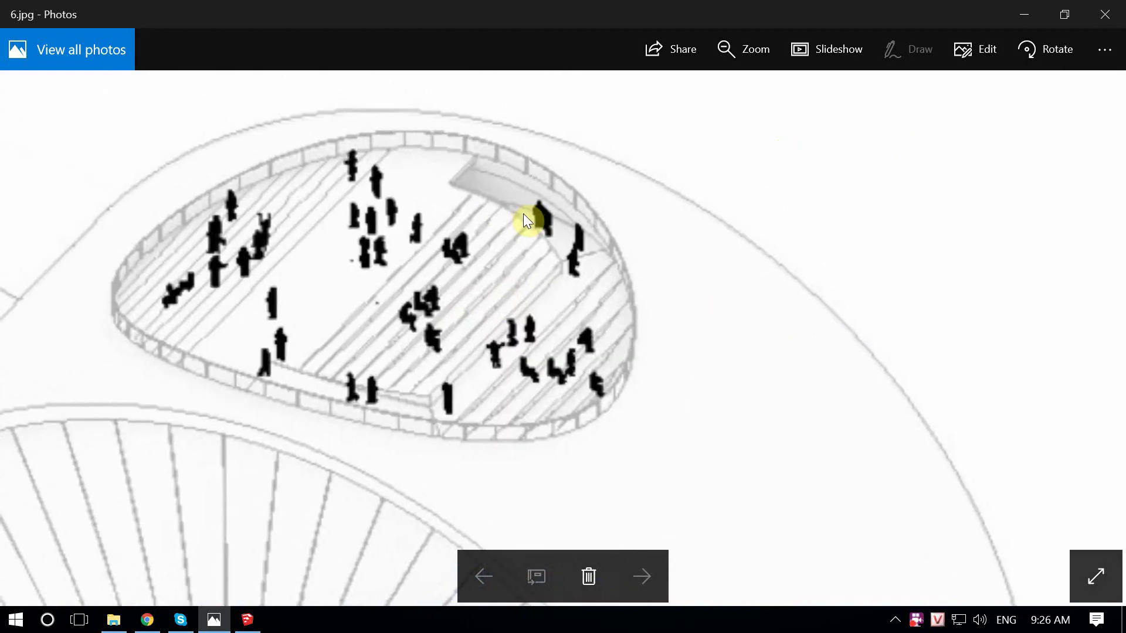
pyautogui.scroll(-1, 523, 213)
pyautogui.scroll(-1, 800, 325)
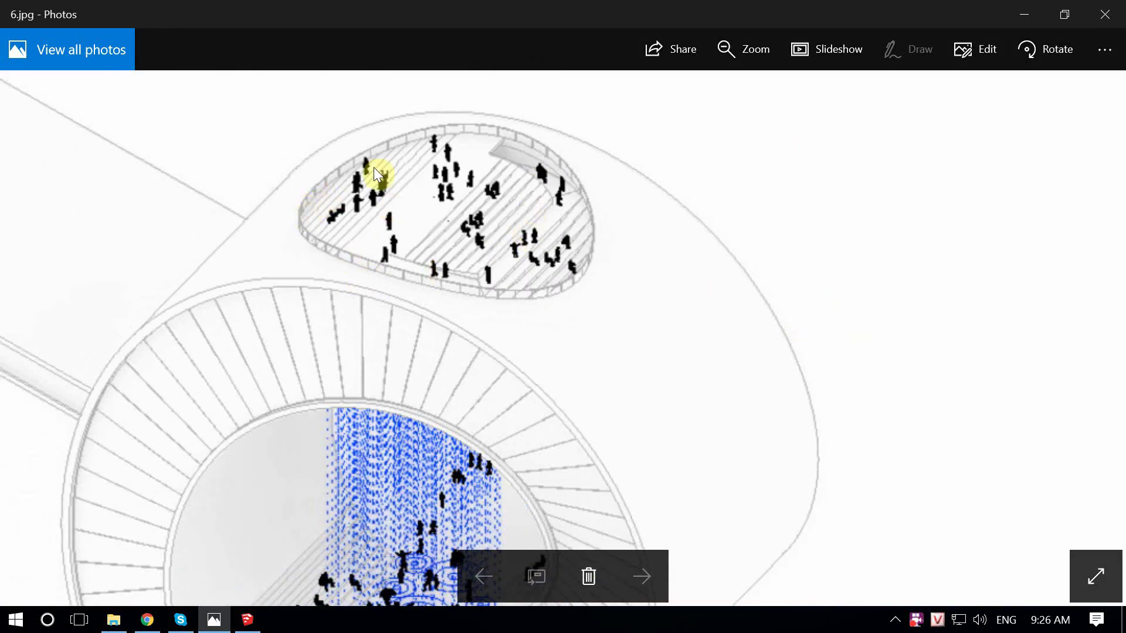
pyautogui.scroll(1, 514, 280)
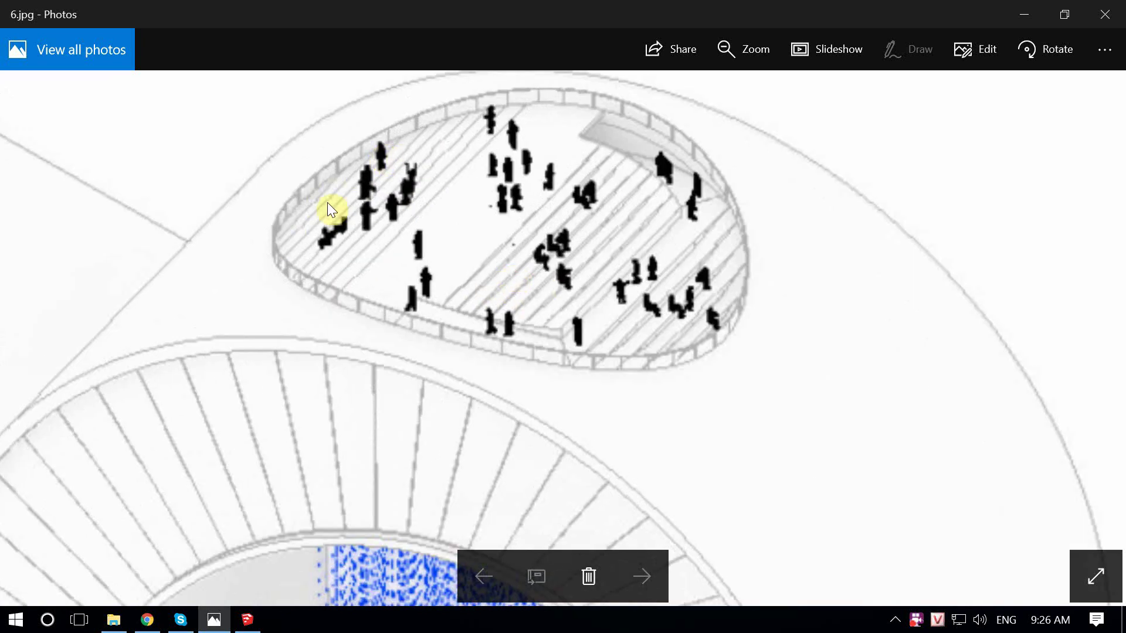
pyautogui.scroll(2, 809, 304)
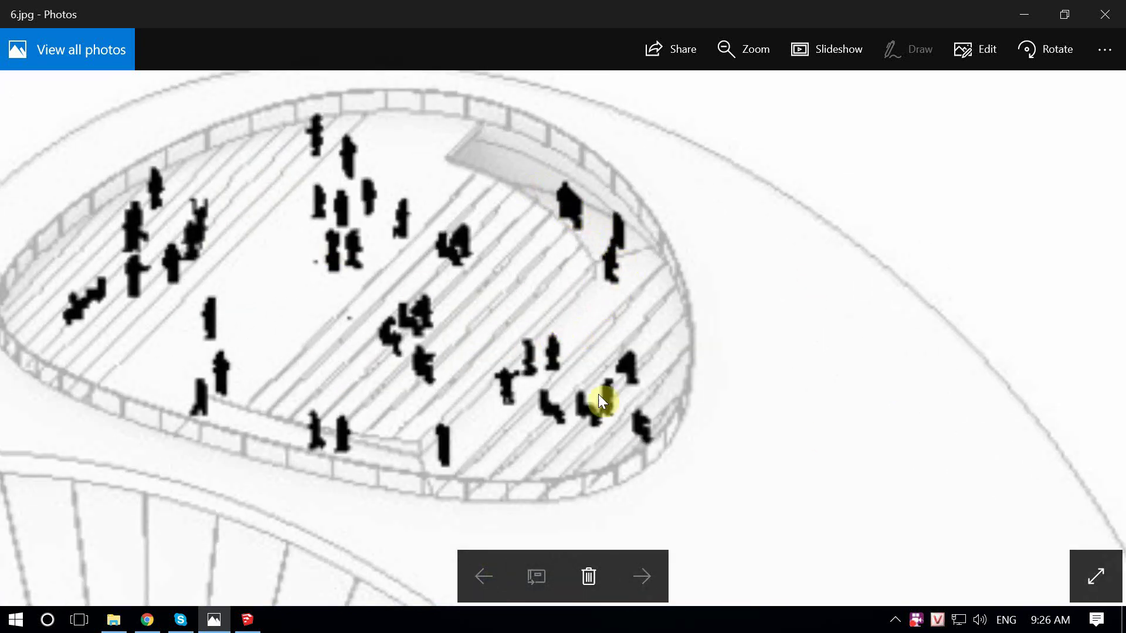
pyautogui.scroll(-1, 613, 387)
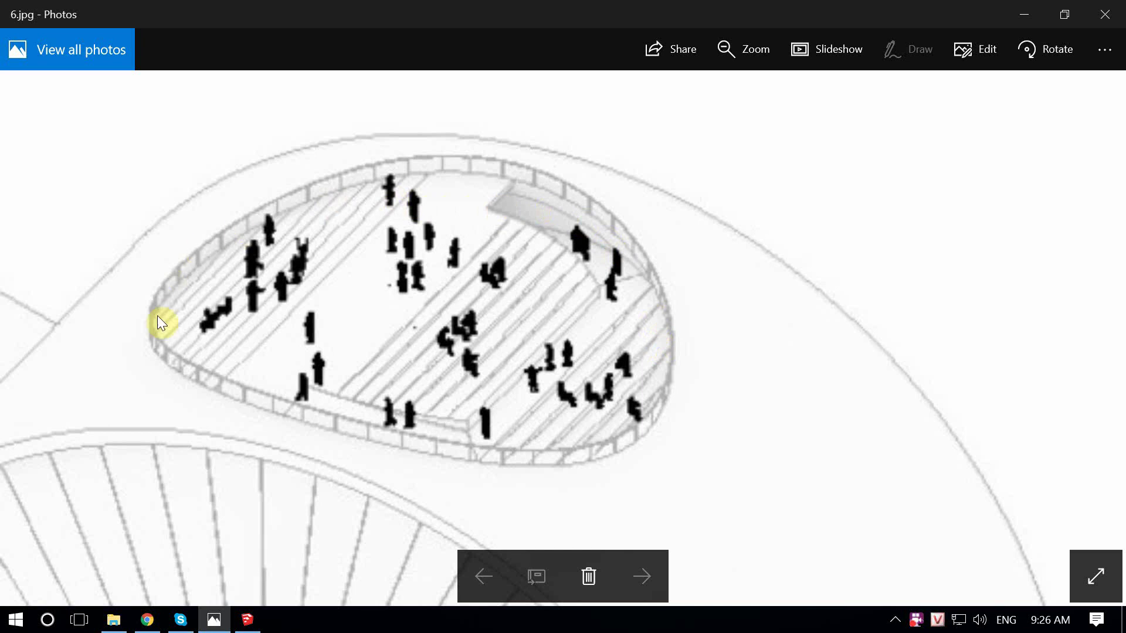
pyautogui.scroll(-2, 759, 395)
pyautogui.scroll(1, 649, 505)
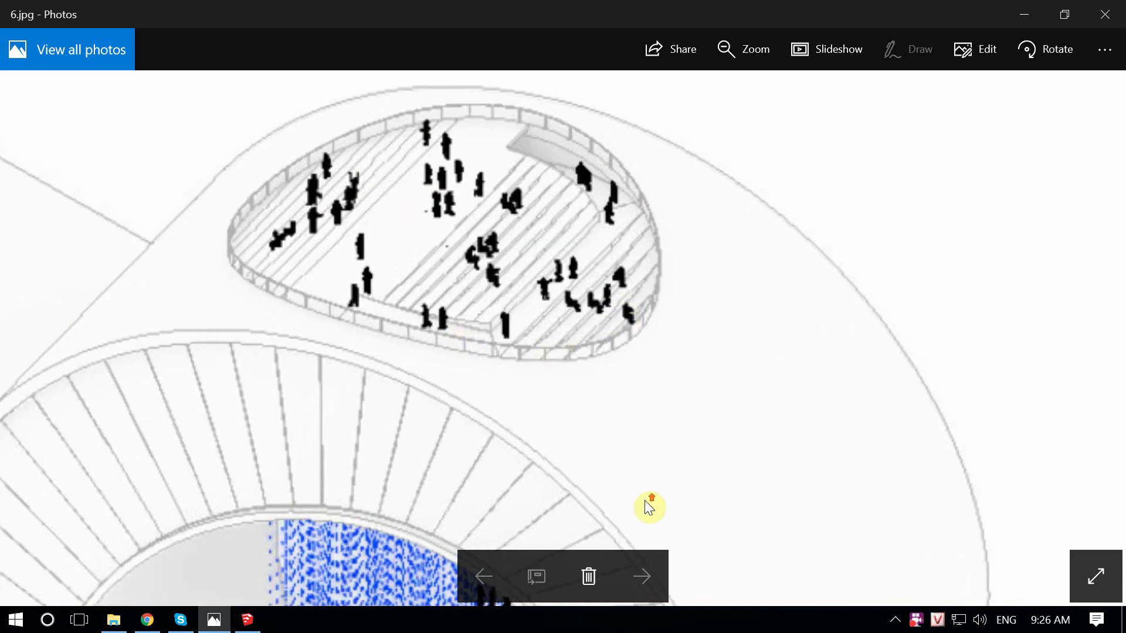
pyautogui.moveTo(435, 341); pyautogui.dragTo(462, 395)
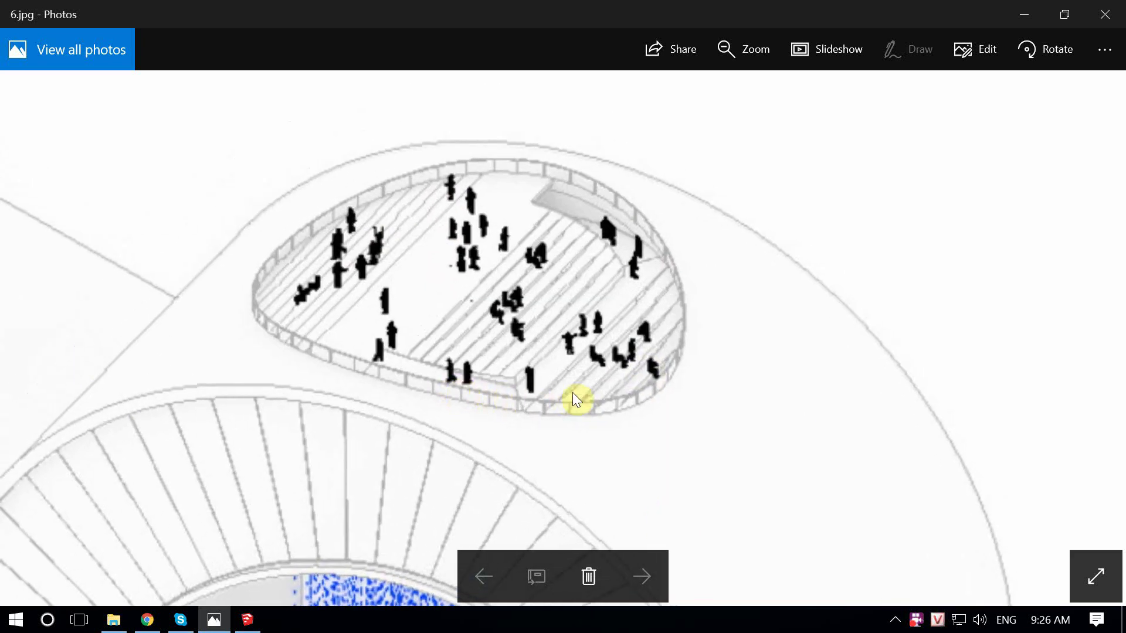
pyautogui.scroll(2, 352, 282)
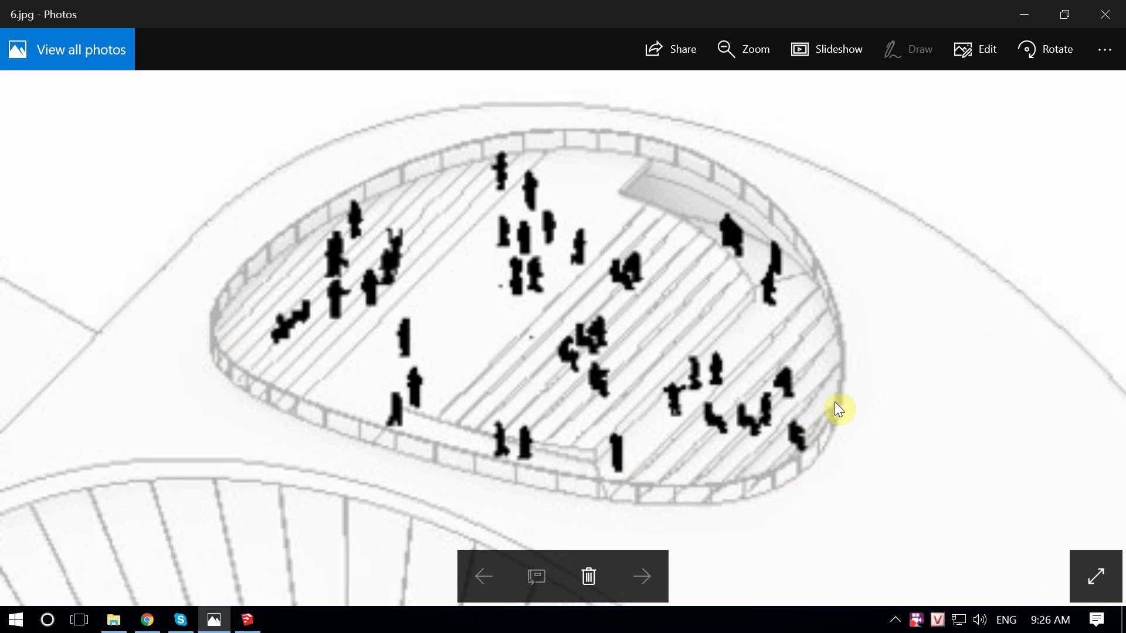
pyautogui.moveTo(763, 315); pyautogui.dragTo(609, 185)
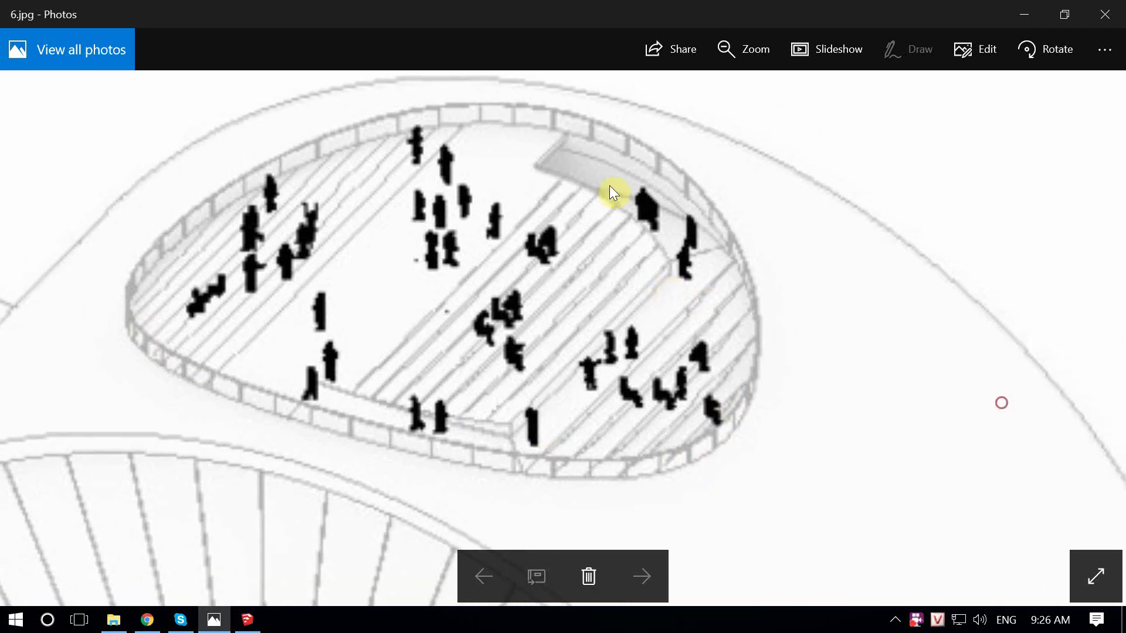
pyautogui.scroll(-2, 580, 242)
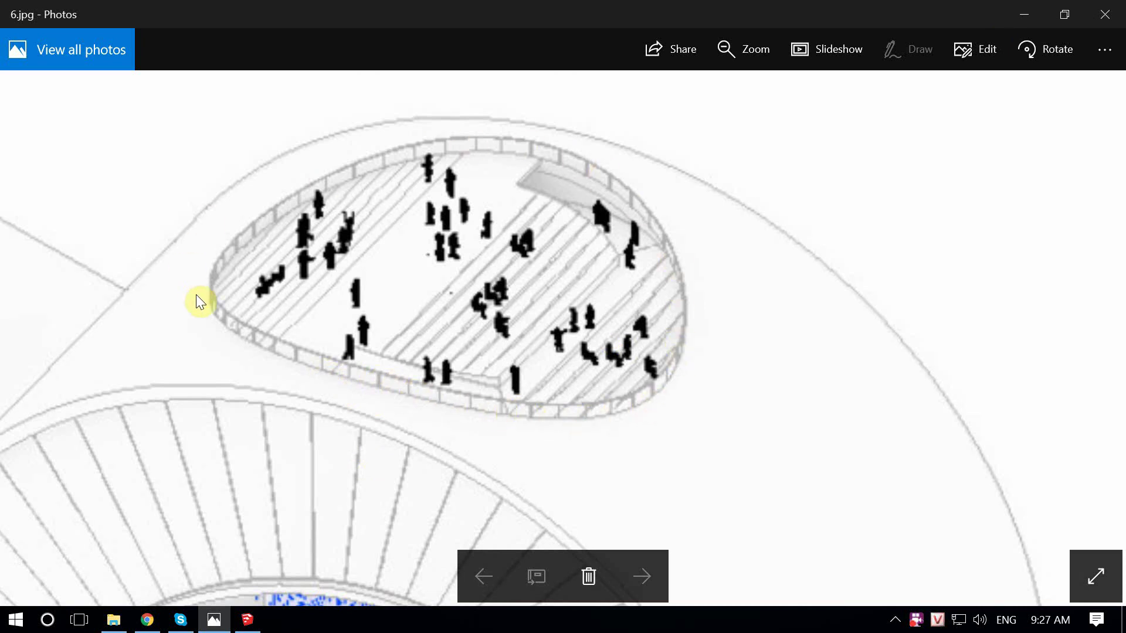
# Minimize Photos, undo back to the plain curved surface, and select the outer face.
pyautogui.click(1018, 16)
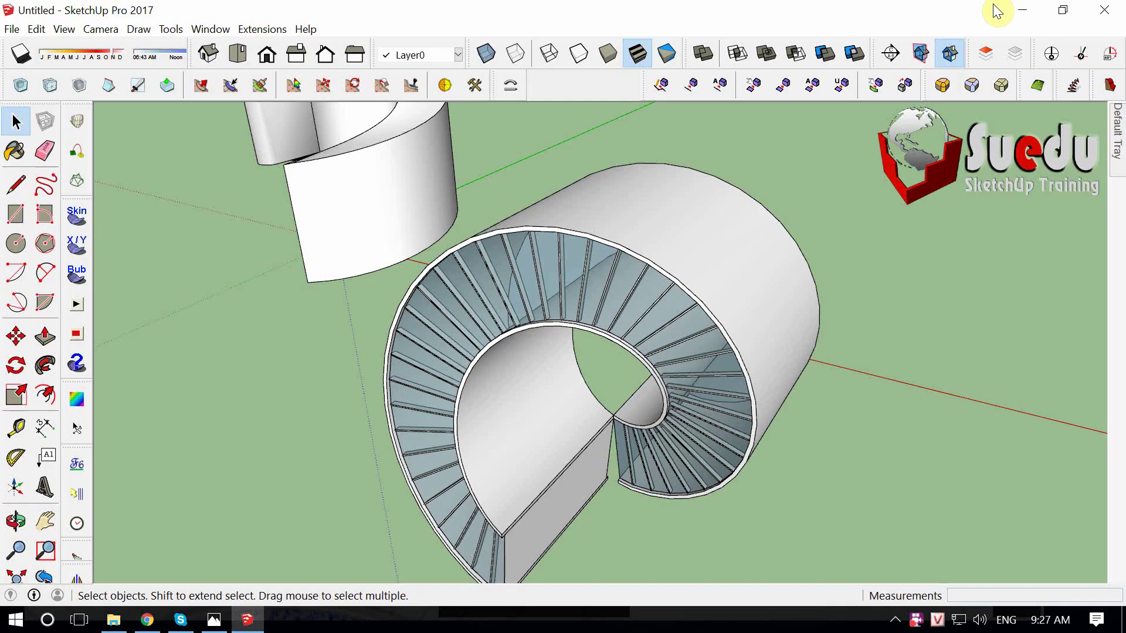
pyautogui.moveTo(915, 375)
pyautogui.mouseDown(button='middle')
pyautogui.moveTo(856, 405)
pyautogui.moveTo(671, 319)
pyautogui.moveTo(874, 403)
pyautogui.moveTo(598, 254)
pyautogui.mouseUp(button='middle')
pyautogui.hotkey('ctrl', 'z')
pyautogui.click(579, 283)
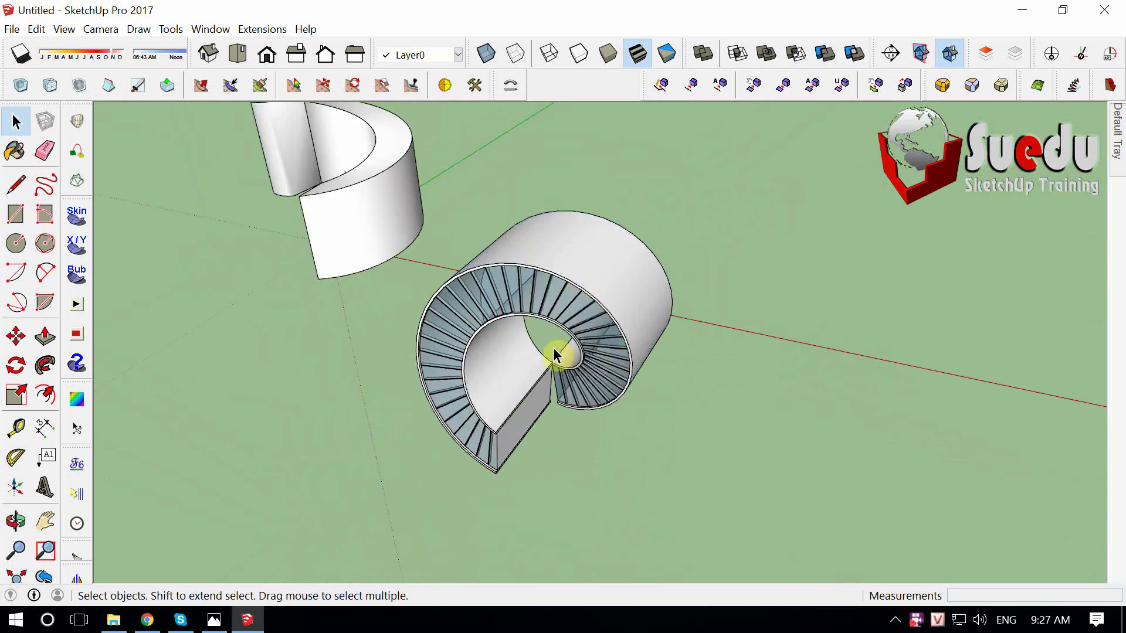
pyautogui.scroll(5, 845, 545)
pyautogui.scroll(-2, 579, 334)
# Draw a vertical line straight up from the stair's inner corner.
pyautogui.press('l')
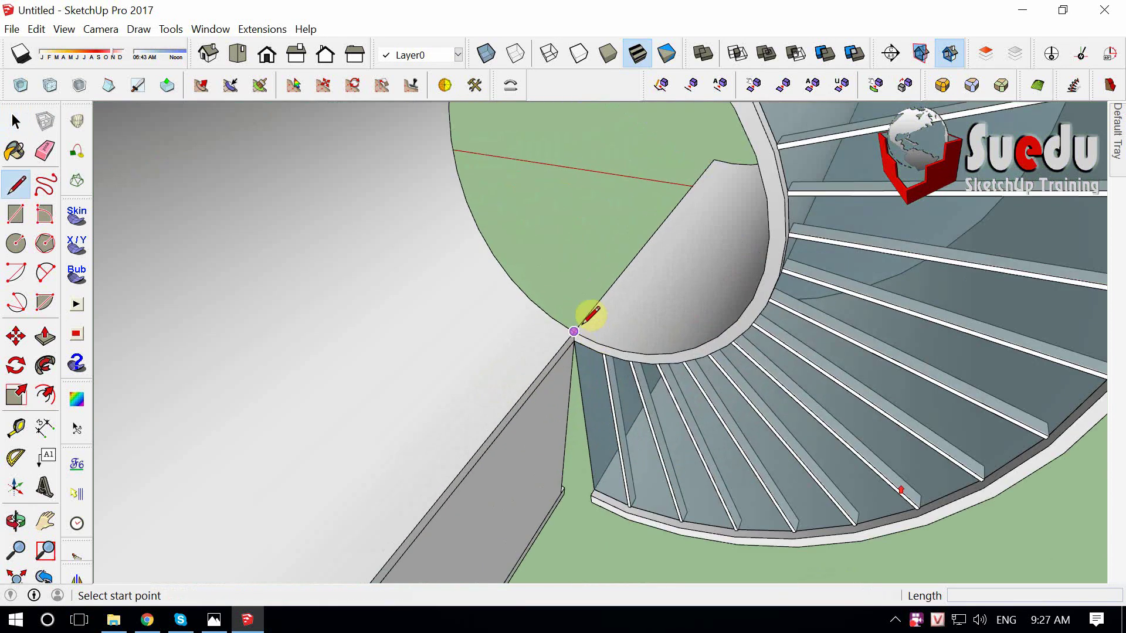
pyautogui.click(576, 330)
pyautogui.scroll(-5, 875, 480)
pyautogui.click(563, 135)
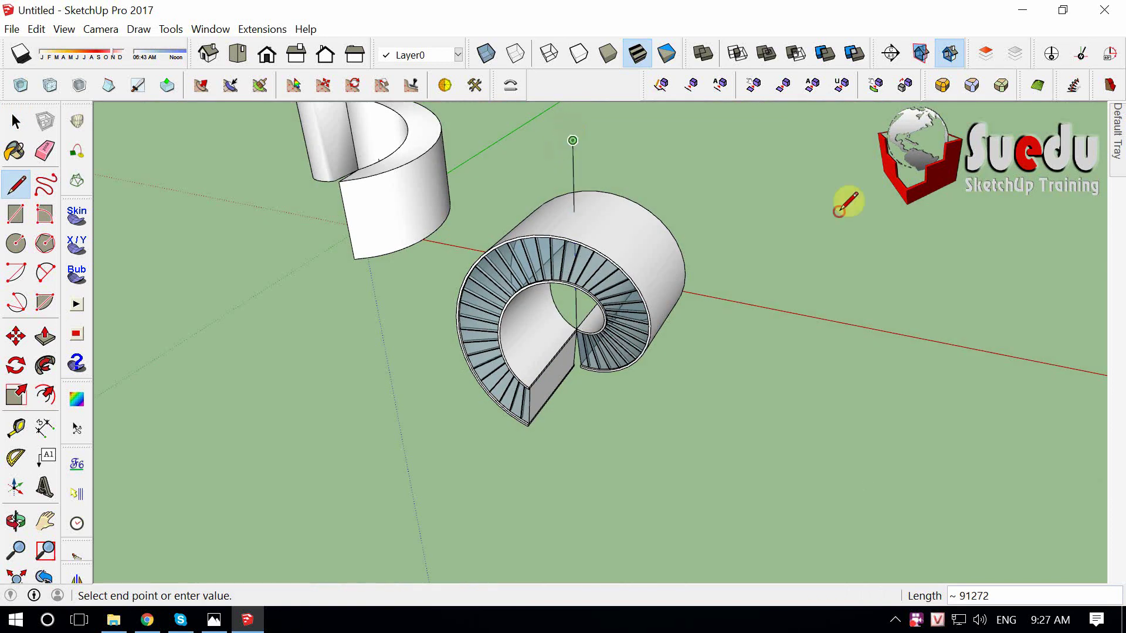
pyautogui.press('space')
pyautogui.scroll(3, 963, 337)
pyautogui.scroll(2, 606, 331)
pyautogui.moveTo(526, 166); pyautogui.dragTo(681, 190, button='middle')
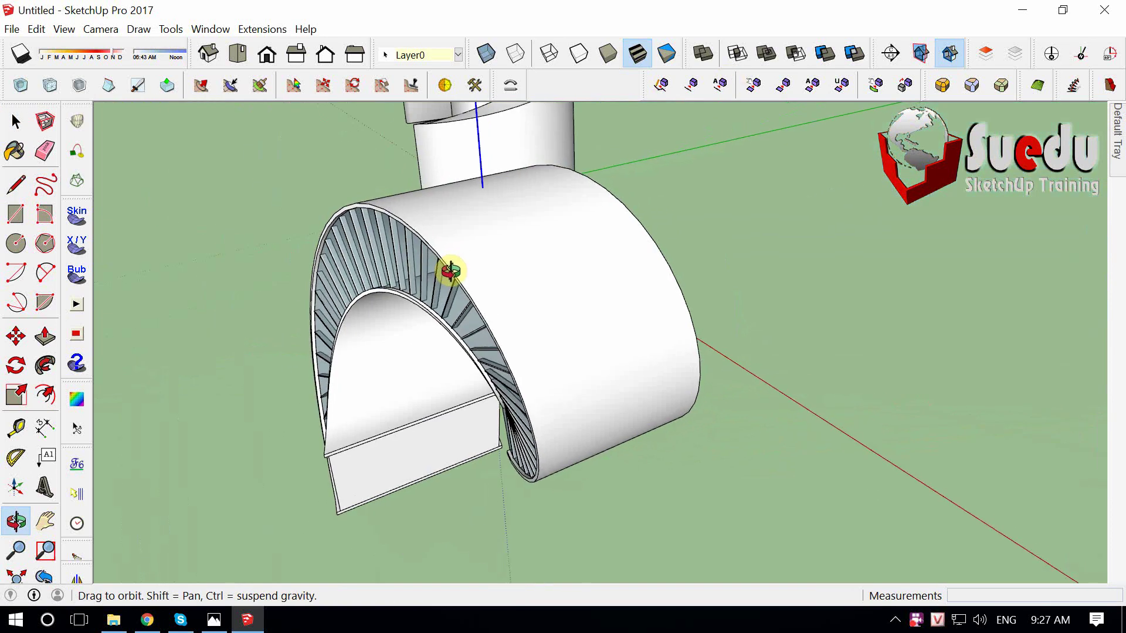
pyautogui.moveTo(679, 190); pyautogui.dragTo(515, 284, button='middle')
# Edit the stair cylinder group and toggle hidden geometry to see its shell strips.
pyautogui.tripleClick(558, 307)
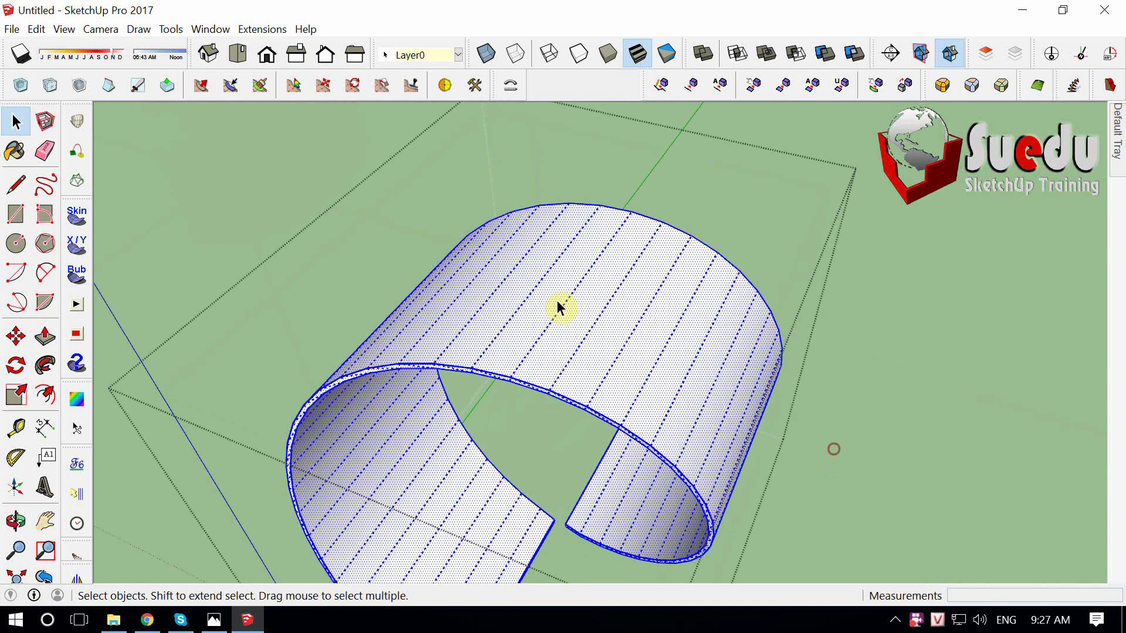
pyautogui.moveTo(913, 457); pyautogui.dragTo(609, 277, button='middle')
pyautogui.click(586, 273)
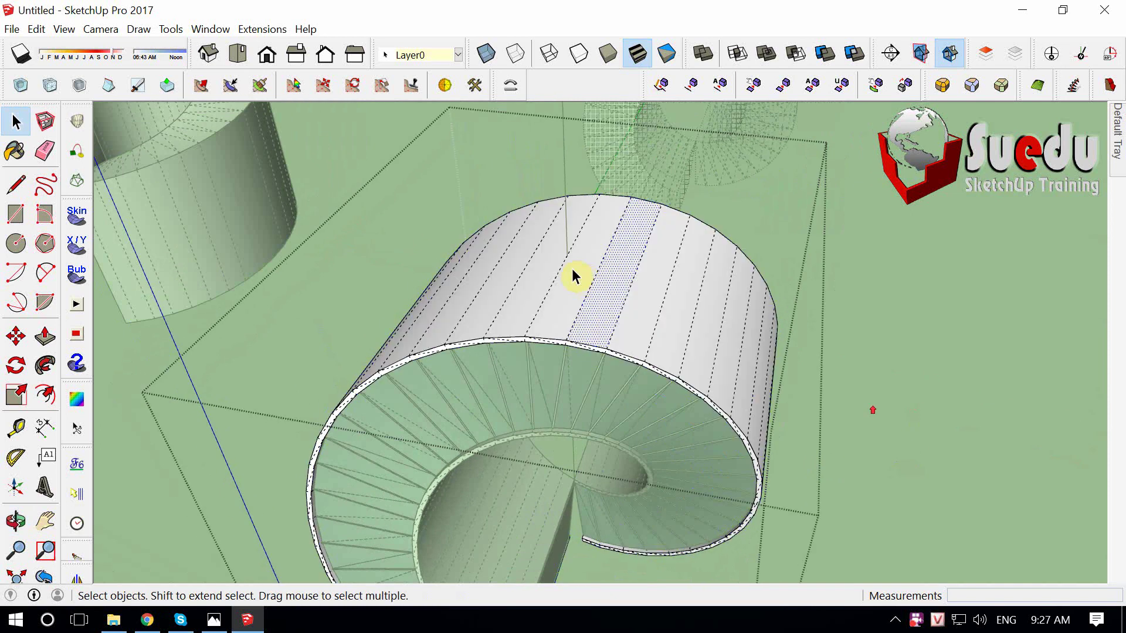
pyautogui.scroll(2, 592, 263)
pyautogui.hotkey('alt', 'h')
pyautogui.hotkey('alt', 'h')
pyautogui.hotkey('alt', 'h')
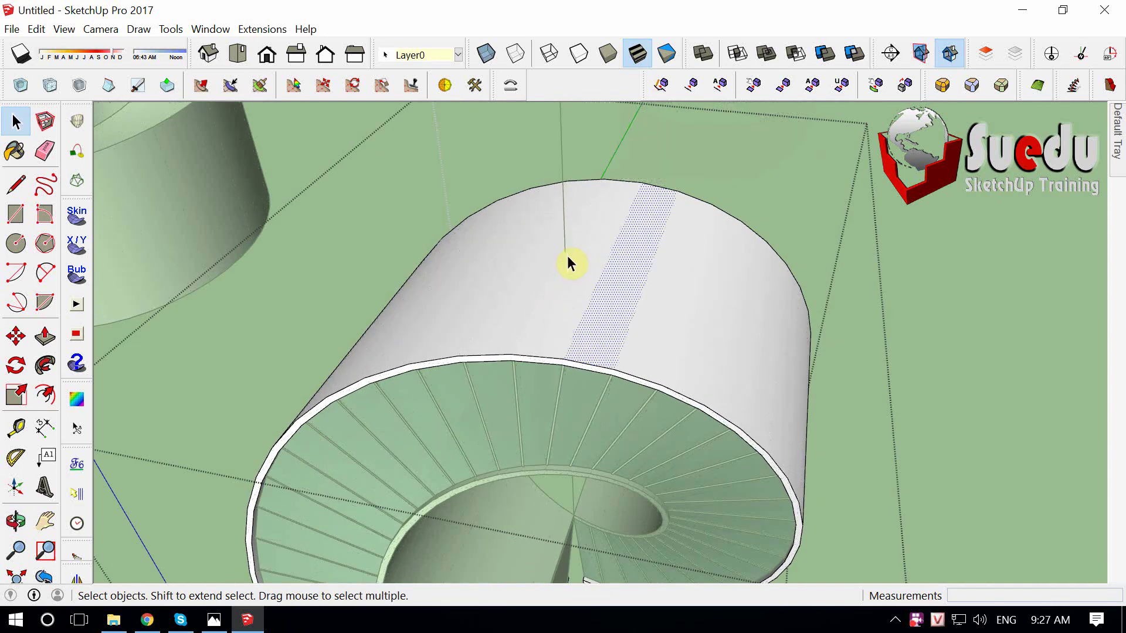
pyautogui.hotkey('alt', 'h')
pyautogui.hotkey('alt', 'h')
pyautogui.hotkey('alt', 'h')
pyautogui.hotkey('alt', 'h')
pyautogui.hotkey('alt', 'h')
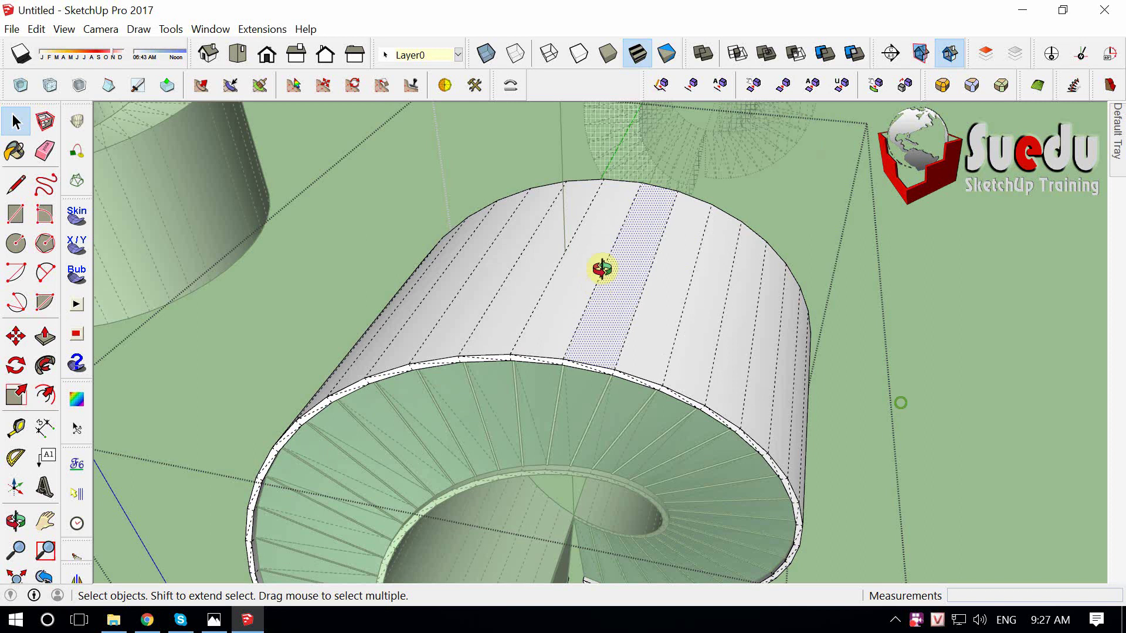
pyautogui.moveTo(604, 269); pyautogui.dragTo(645, 266, button='middle')
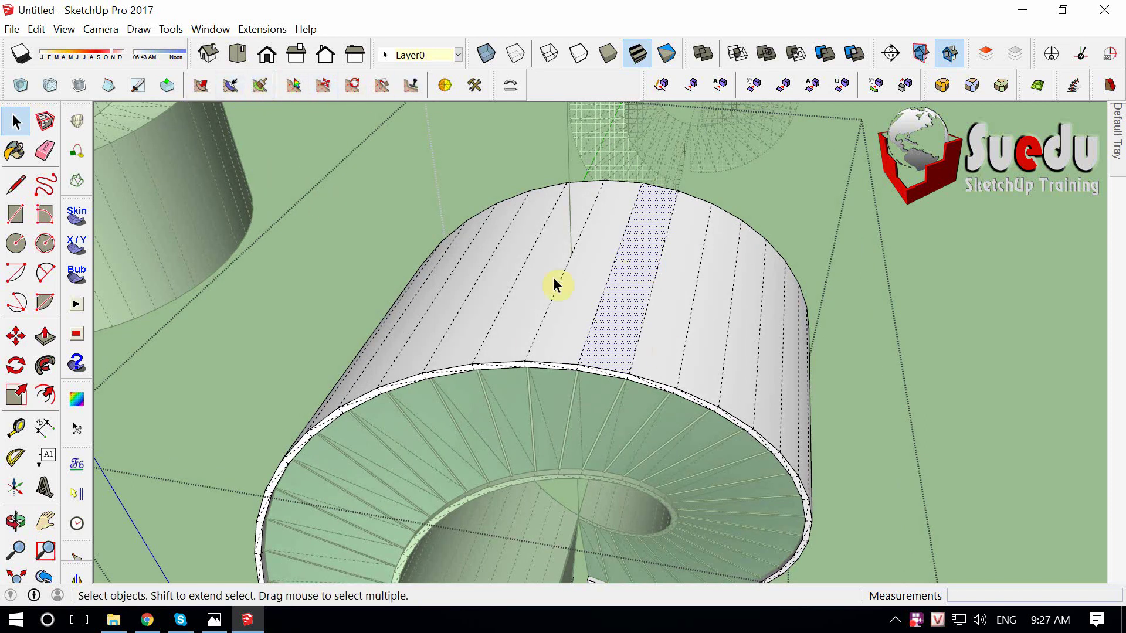
pyautogui.moveTo(595, 258)
pyautogui.mouseDown(button='middle')
pyautogui.moveTo(620, 246)
pyautogui.moveTo(527, 246)
pyautogui.moveTo(573, 271)
pyautogui.moveTo(540, 240)
pyautogui.mouseUp(button='middle')
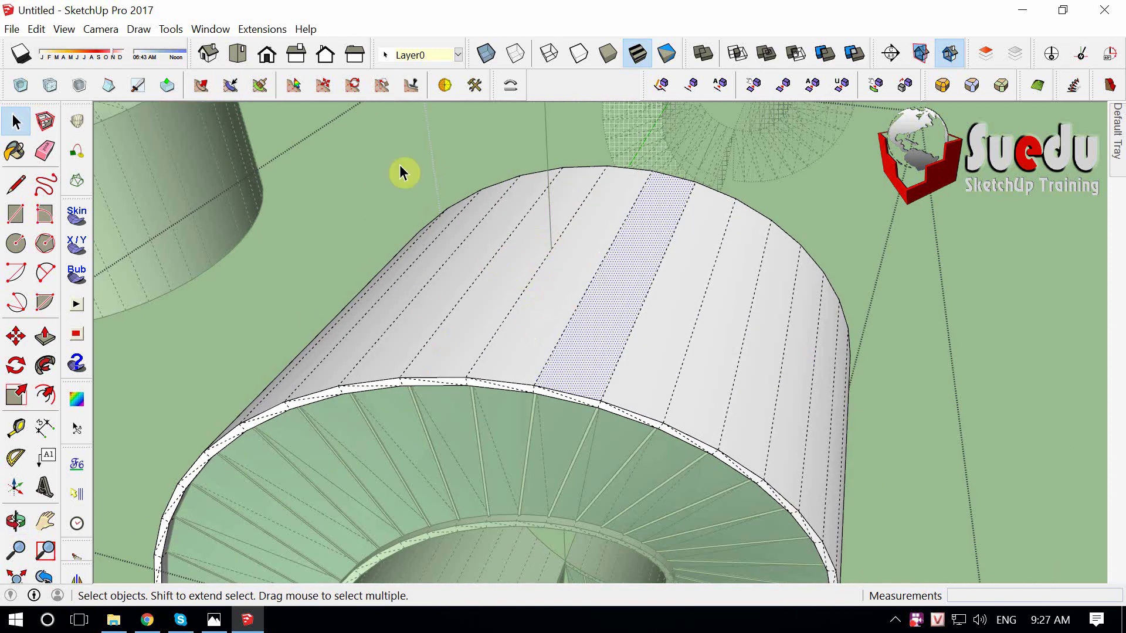
# Turn on the Tools on Surface toolbar and move it clear of the model.
pyautogui.rightClick(578, 126)
pyautogui.scroll(-3, 469, 235)
pyautogui.scroll(-2, 466, 311)
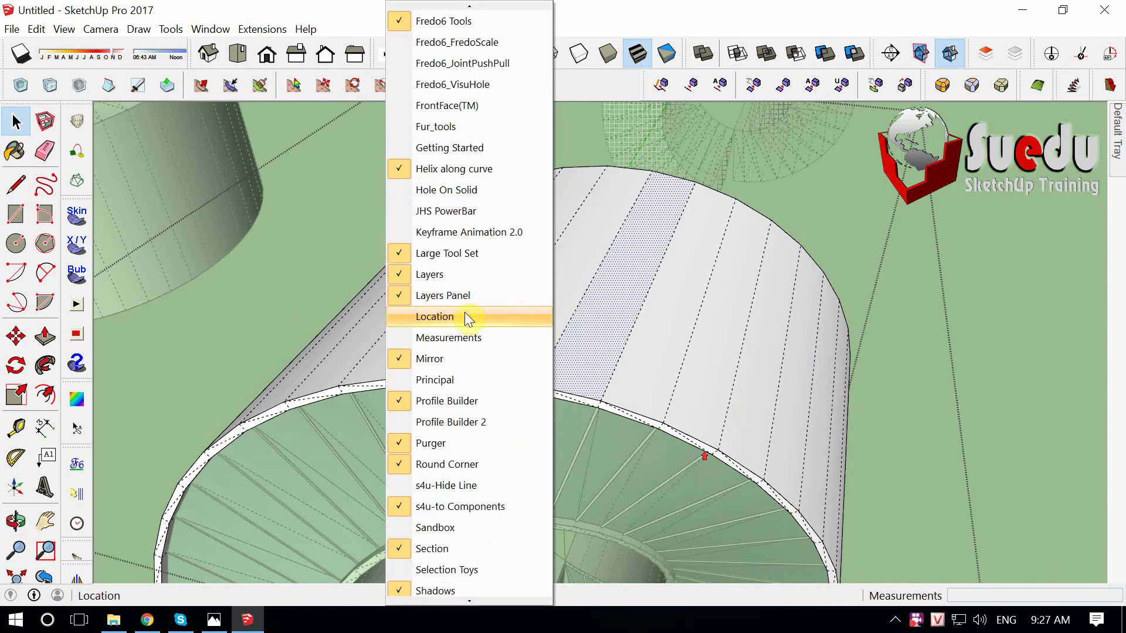
pyautogui.scroll(-2, 697, 469)
pyautogui.scroll(-3, 697, 469)
pyautogui.scroll(-3, 697, 469)
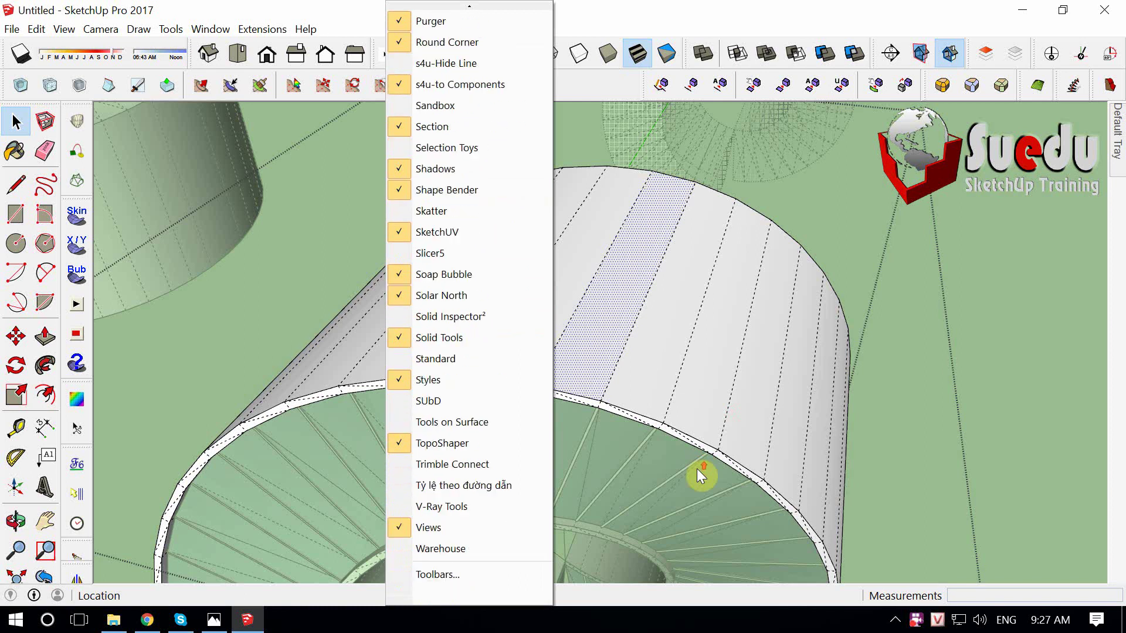
pyautogui.click(445, 422)
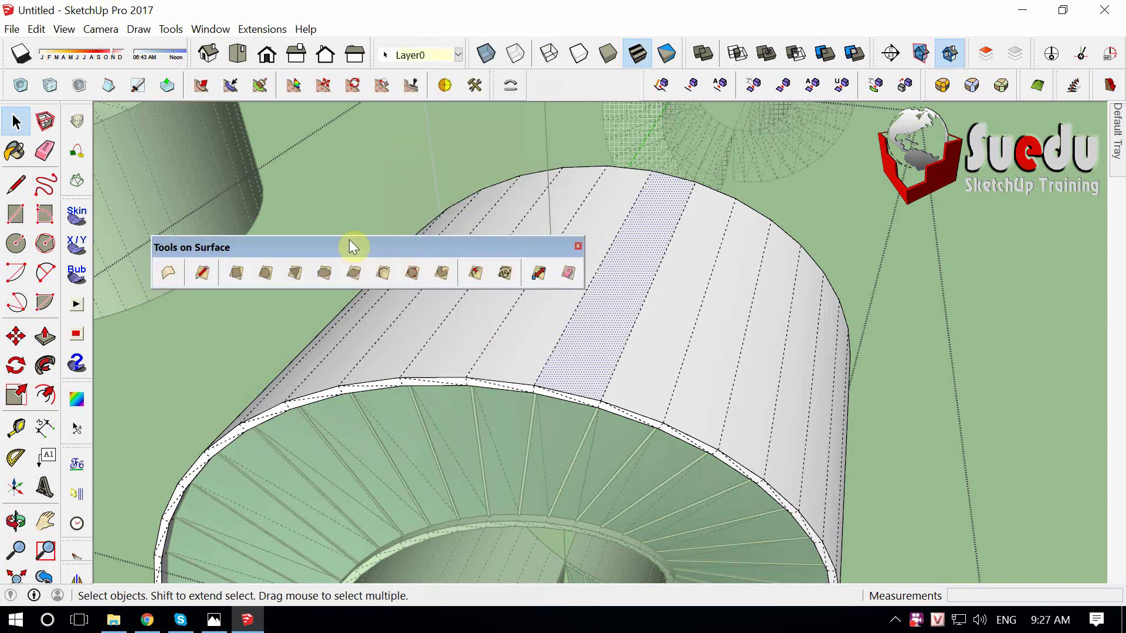
pyautogui.moveTo(350, 247); pyautogui.dragTo(339, 192)
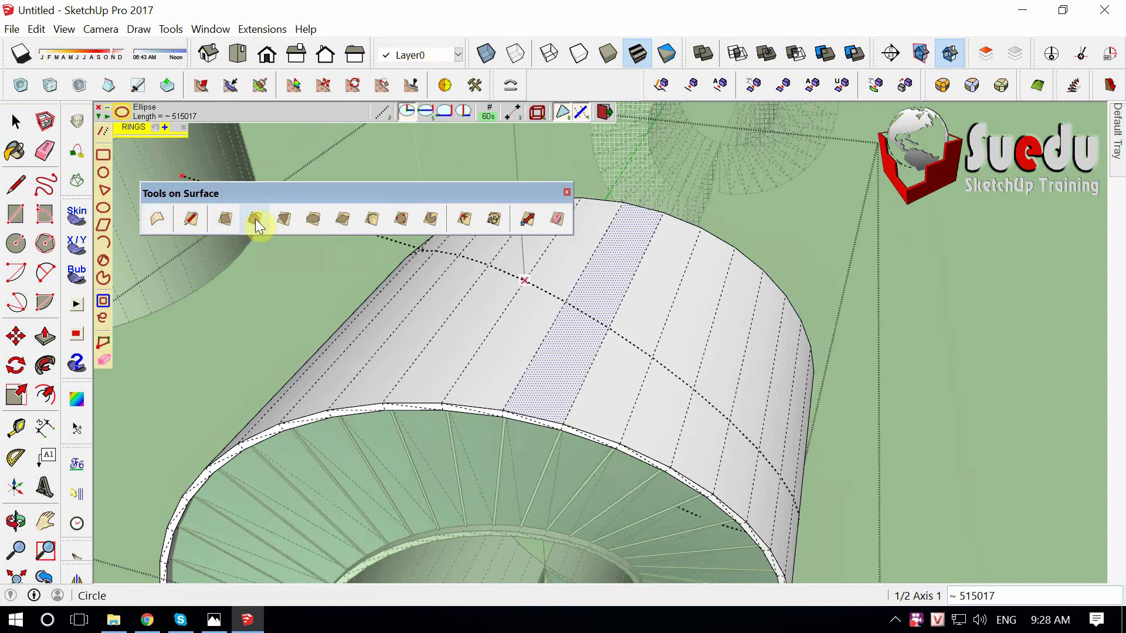
# Draw an 80-segment Tools on Surface circle centred on the cylinder top.
pyautogui.click(256, 220)
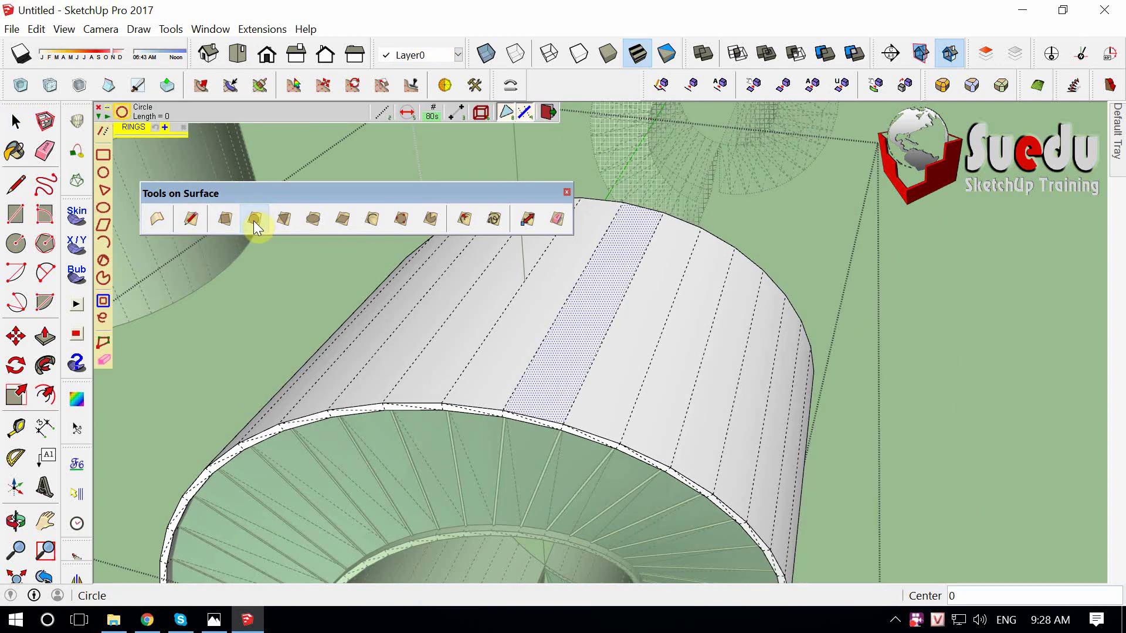
pyautogui.click(525, 280)
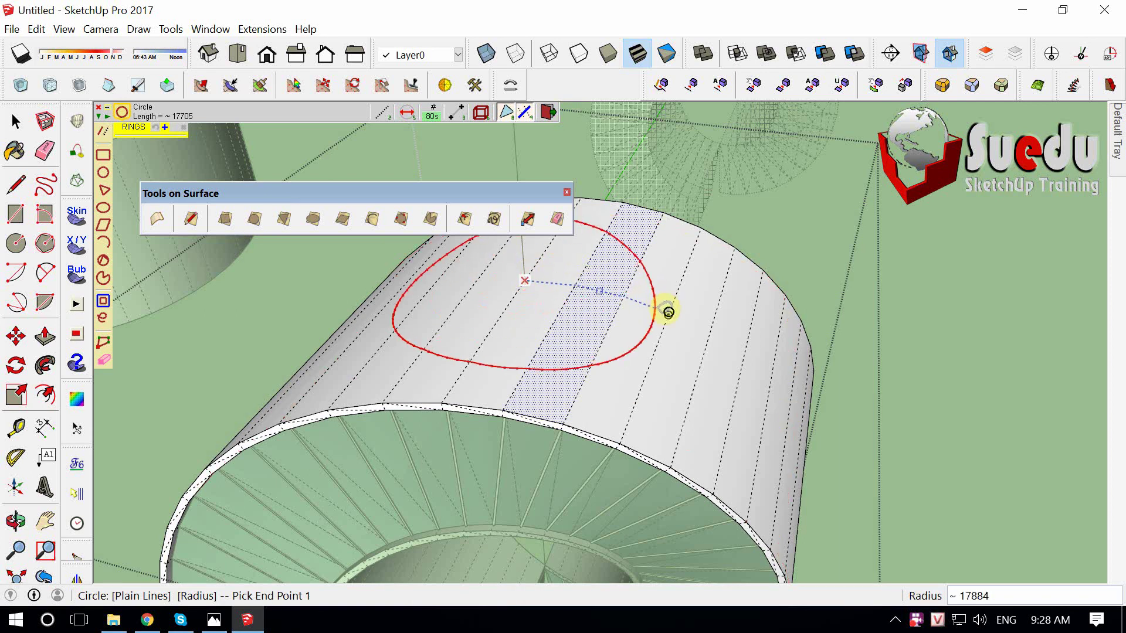
pyautogui.moveTo(575, 296); pyautogui.dragTo(652, 329, button='middle')
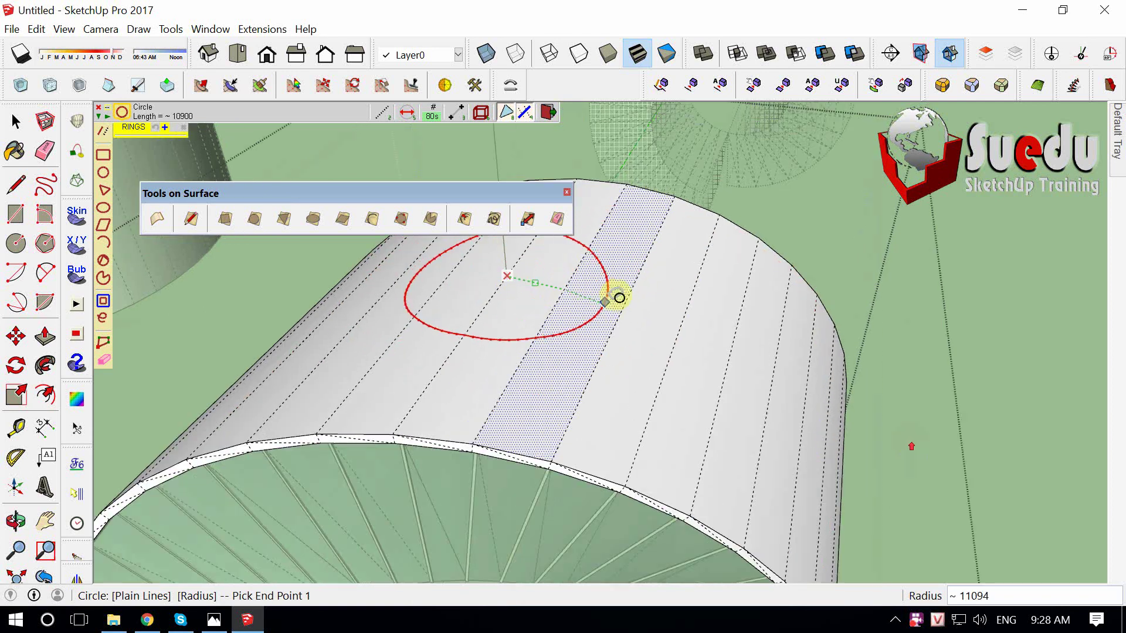
pyautogui.scroll(-2, 651, 287)
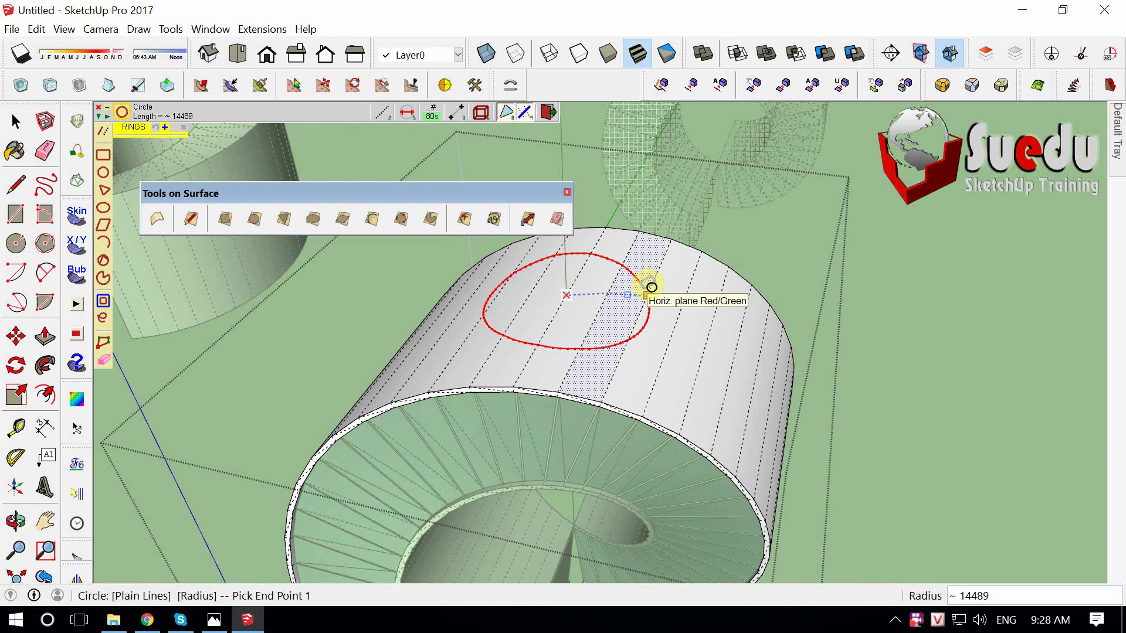
pyautogui.press('Return')
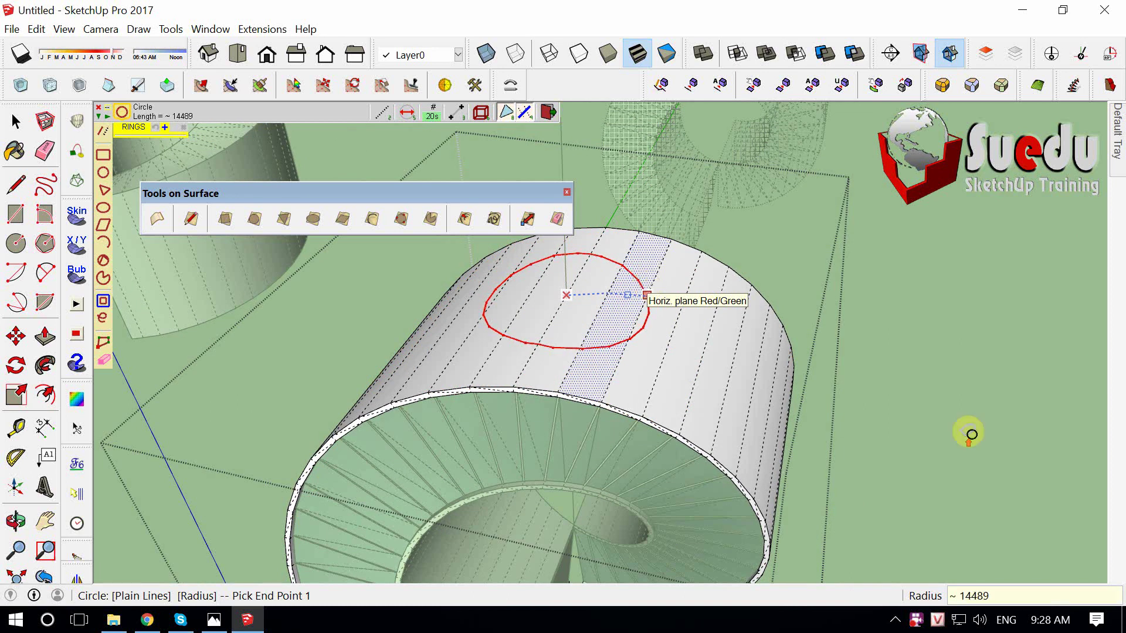
pyautogui.scroll(2, 967, 432)
pyautogui.write('80')
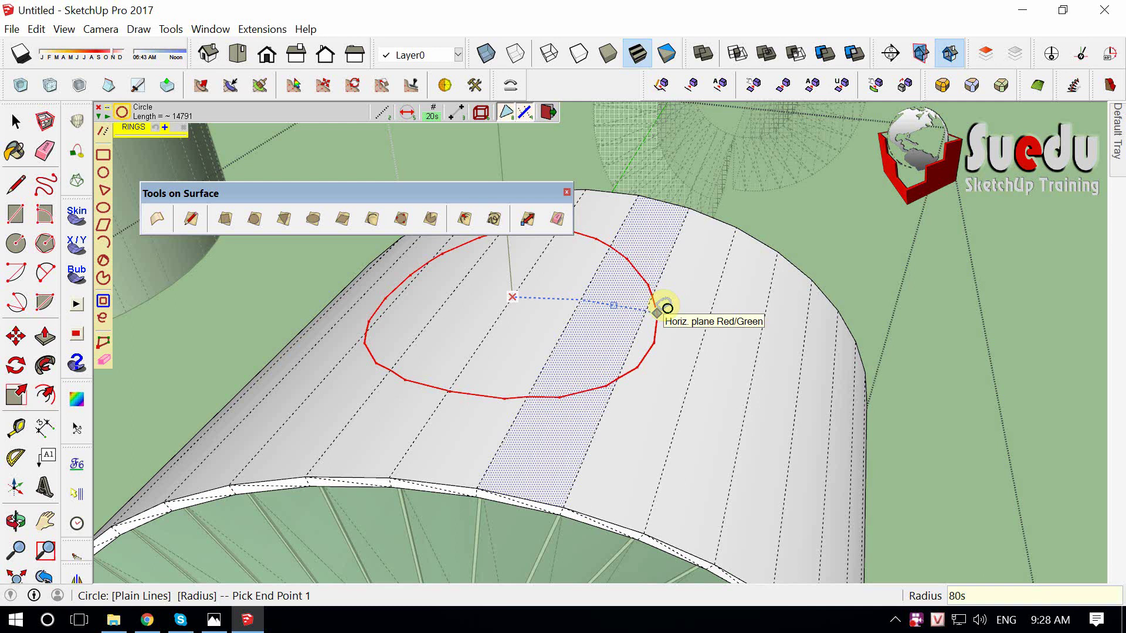
pyautogui.press('Return')
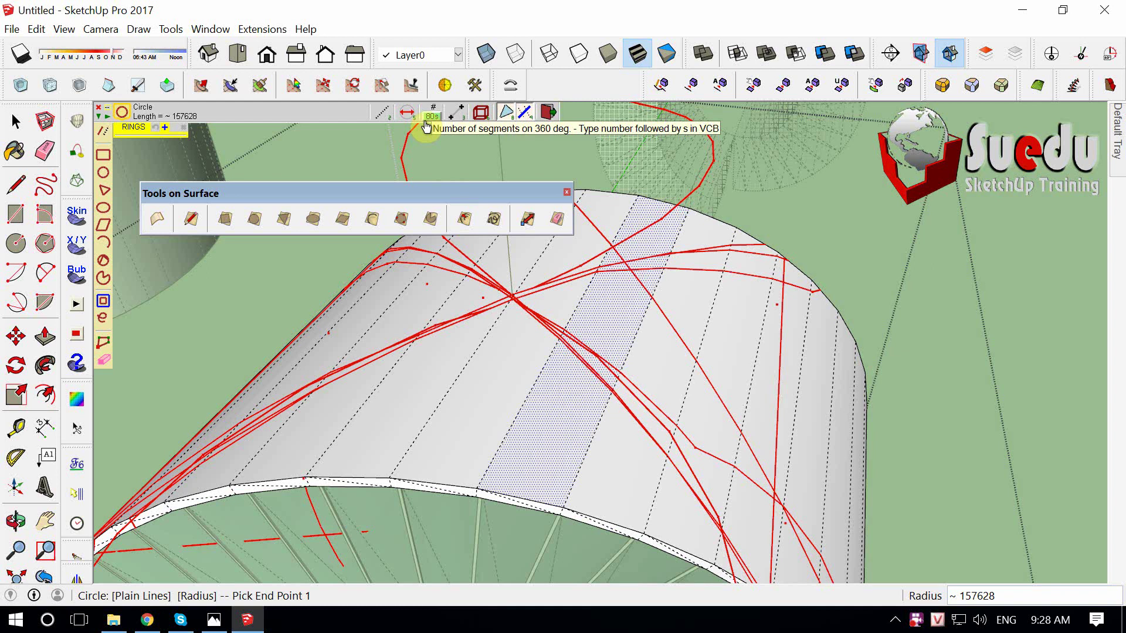
pyautogui.click(426, 124)
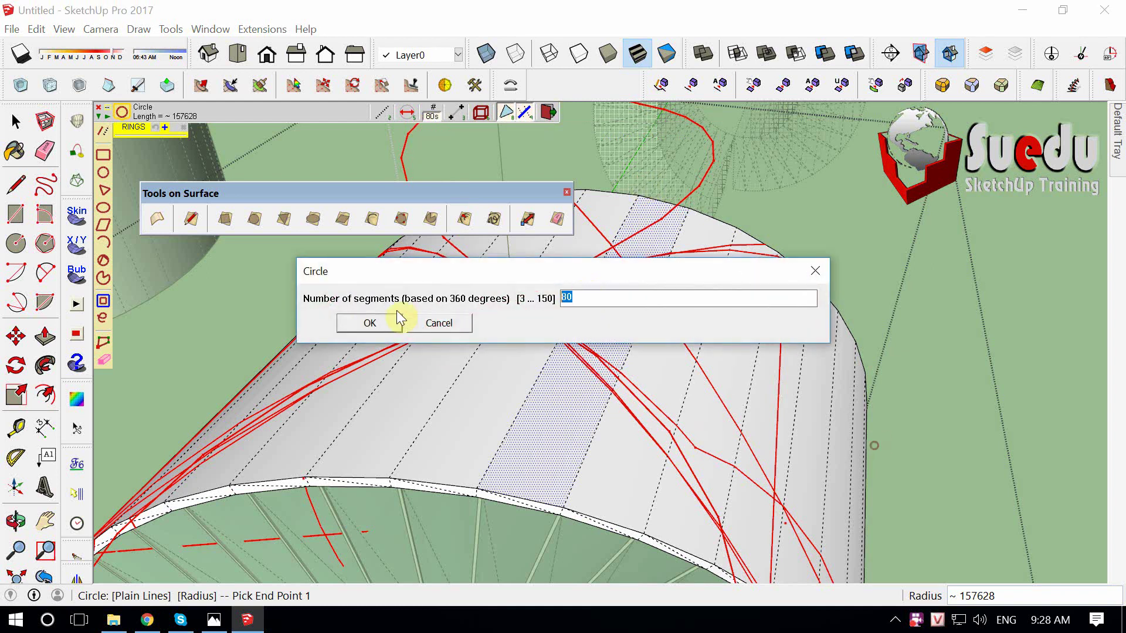
pyautogui.click(374, 326)
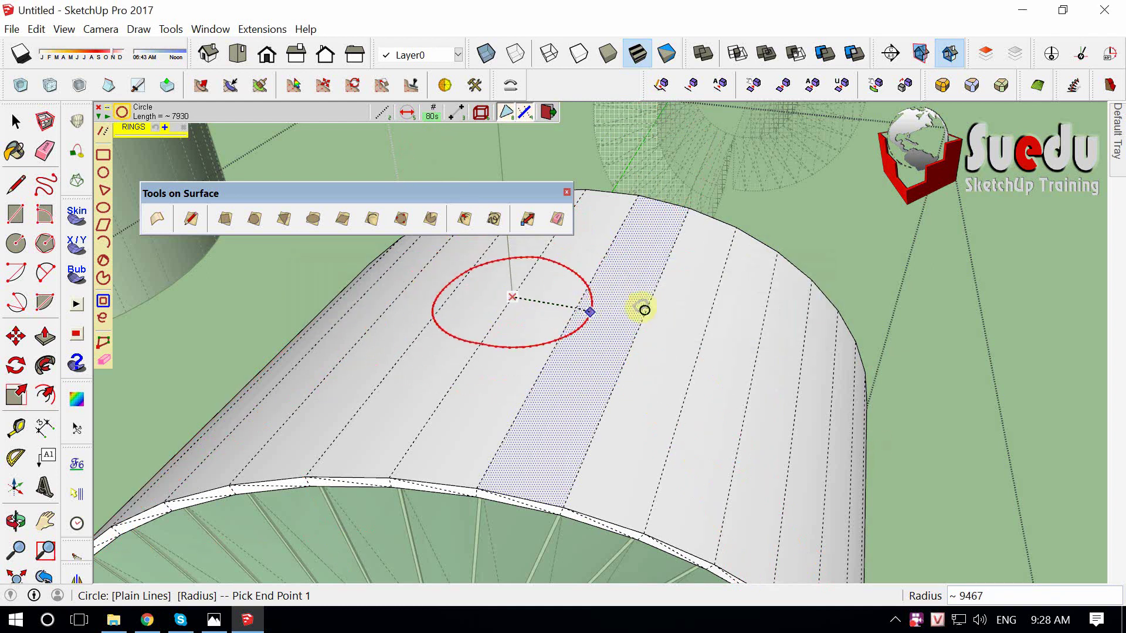
pyautogui.scroll(-2, 661, 326)
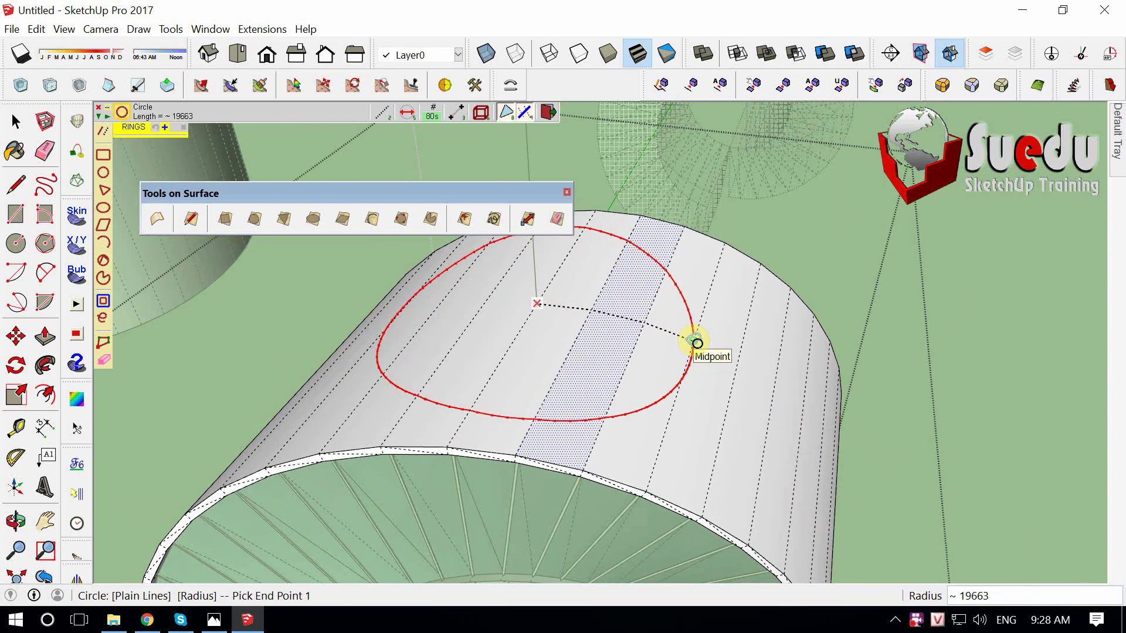
pyautogui.click(696, 344)
# Inspect and select the new oval face, then zoom into the pod reference photo.
pyautogui.moveTo(558, 354)
pyautogui.mouseDown(button='middle')
pyautogui.moveTo(931, 498)
pyautogui.moveTo(466, 302)
pyautogui.moveTo(458, 241)
pyautogui.moveTo(322, 416)
pyautogui.moveTo(543, 340)
pyautogui.moveTo(448, 280)
pyautogui.moveTo(575, 326)
pyautogui.moveTo(550, 333)
pyautogui.moveTo(856, 503)
pyautogui.mouseUp(button='middle')
pyautogui.click(546, 360)
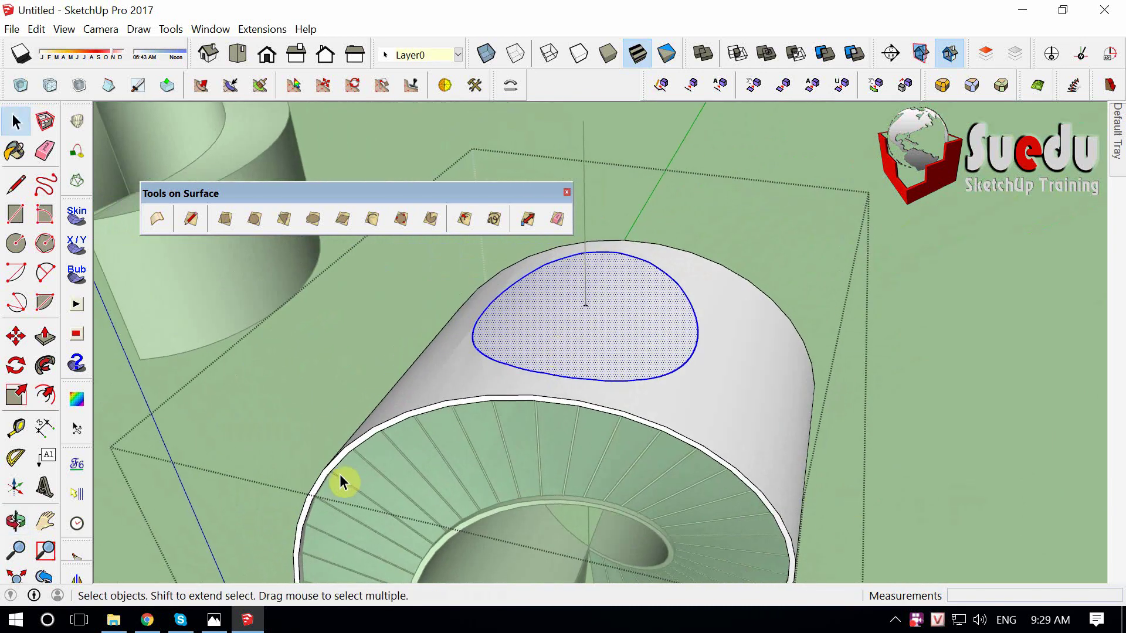
pyautogui.moveTo(561, 385); pyautogui.dragTo(291, 545, button='middle')
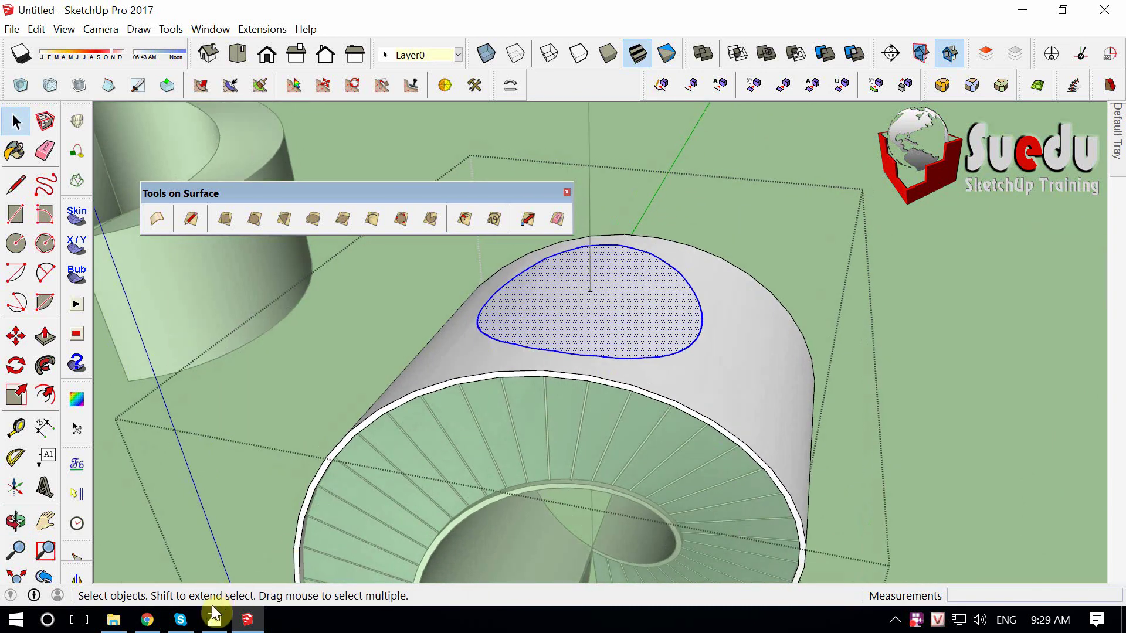
pyautogui.click(215, 619)
pyautogui.scroll(1, 517, 211)
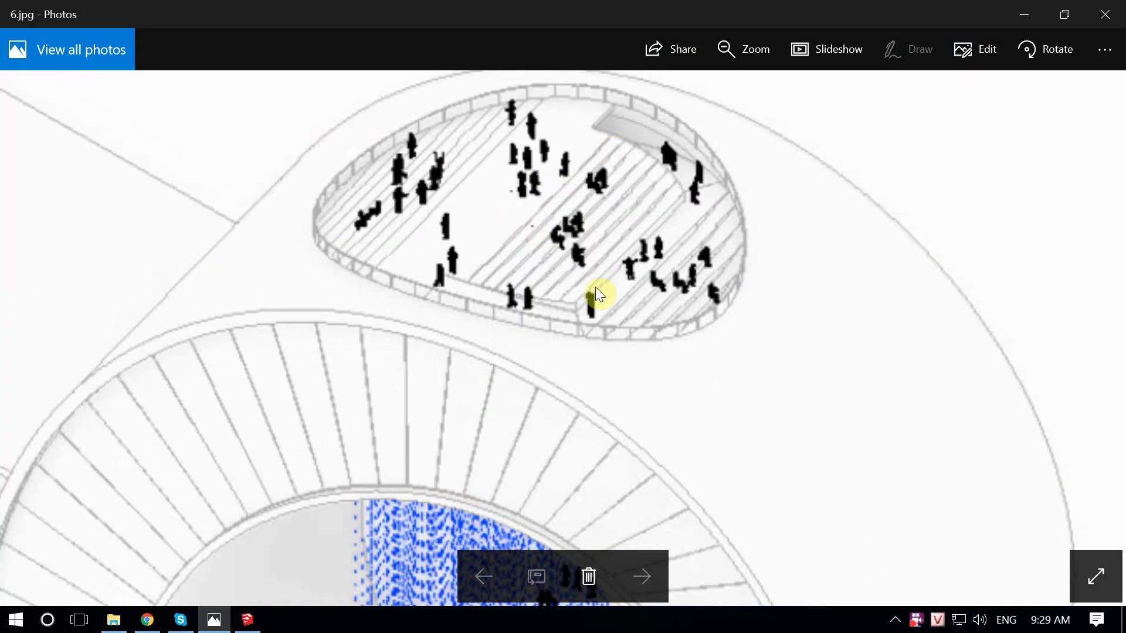
pyautogui.scroll(1, 924, 153)
pyautogui.scroll(2, 604, 150)
pyautogui.scroll(1, 630, 116)
pyautogui.scroll(-1, 623, 256)
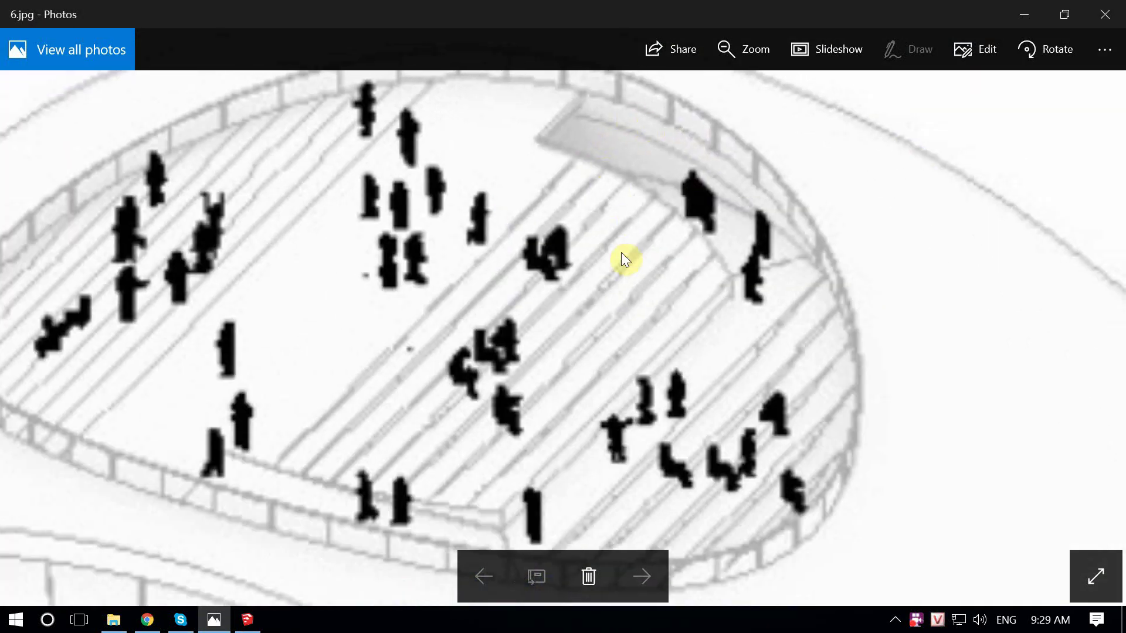
pyautogui.scroll(-2, 603, 251)
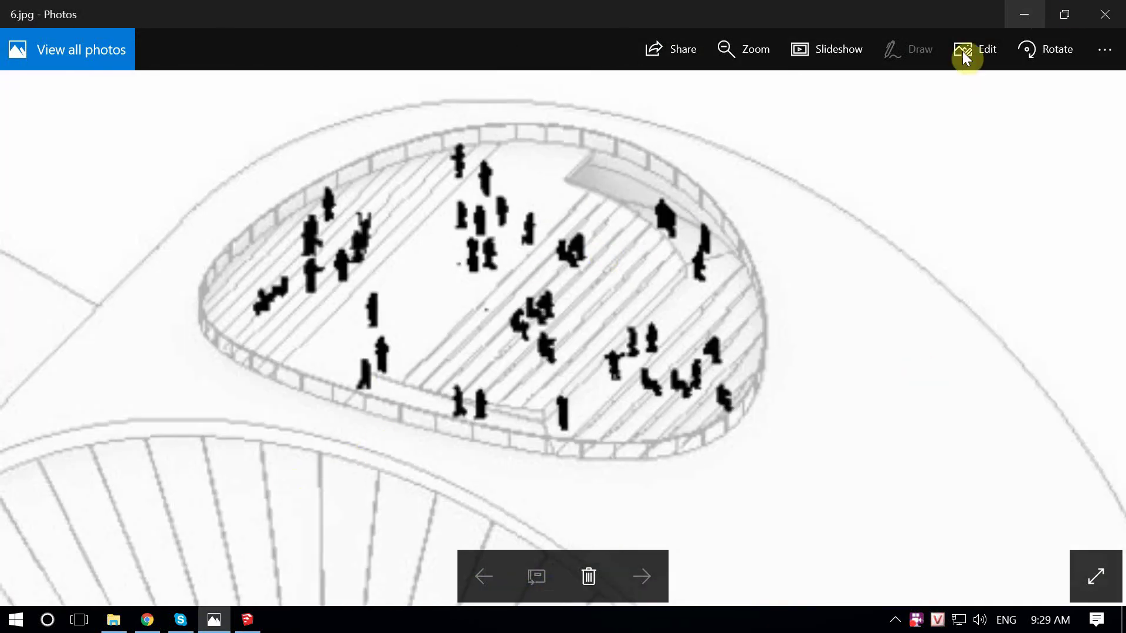
pyautogui.scroll(2, 581, 329)
pyautogui.scroll(2, 625, 262)
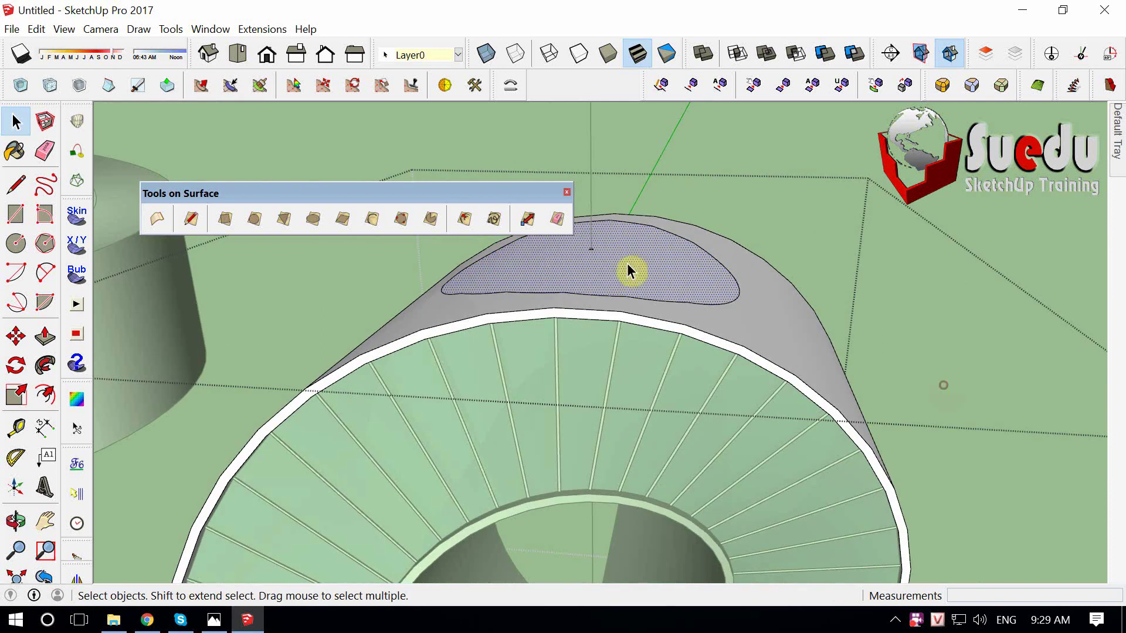
pyautogui.moveTo(627, 265)
pyautogui.mouseDown(button='middle')
pyautogui.moveTo(943, 402)
pyautogui.moveTo(920, 455)
pyautogui.moveTo(618, 328)
pyautogui.mouseUp(button='middle')
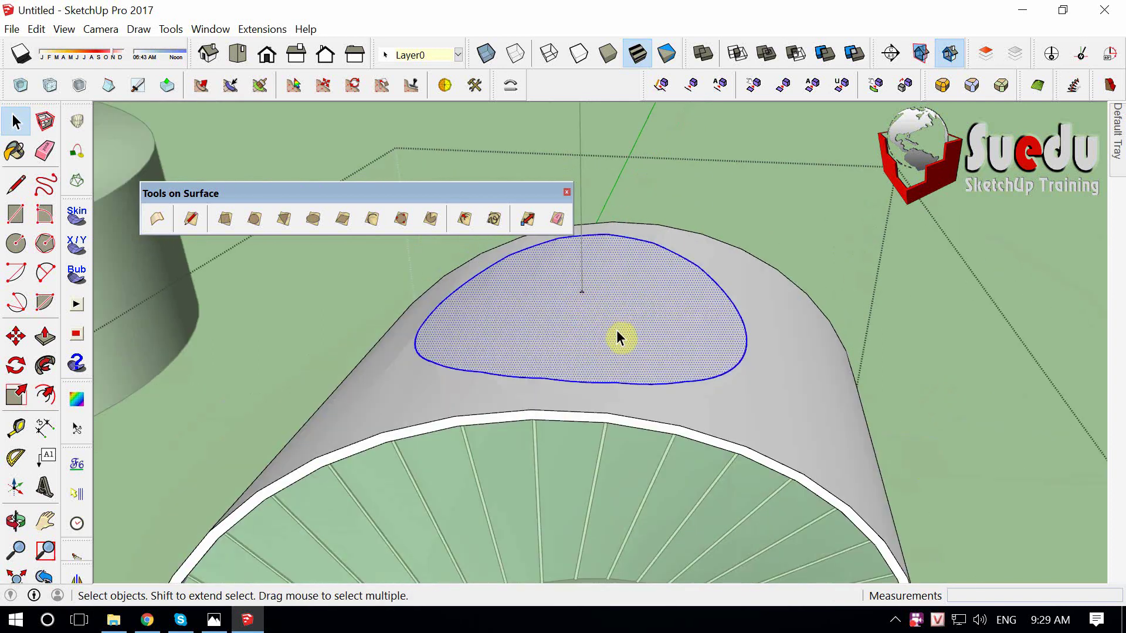
pyautogui.moveTo(564, 446)
pyautogui.mouseDown(button='middle')
pyautogui.moveTo(474, 466)
pyautogui.moveTo(479, 357)
pyautogui.moveTo(513, 284)
pyautogui.moveTo(516, 393)
pyautogui.moveTo(530, 417)
pyautogui.moveTo(540, 344)
pyautogui.moveTo(510, 422)
pyautogui.moveTo(525, 463)
pyautogui.moveTo(913, 474)
pyautogui.moveTo(555, 326)
pyautogui.mouseUp(button='middle')
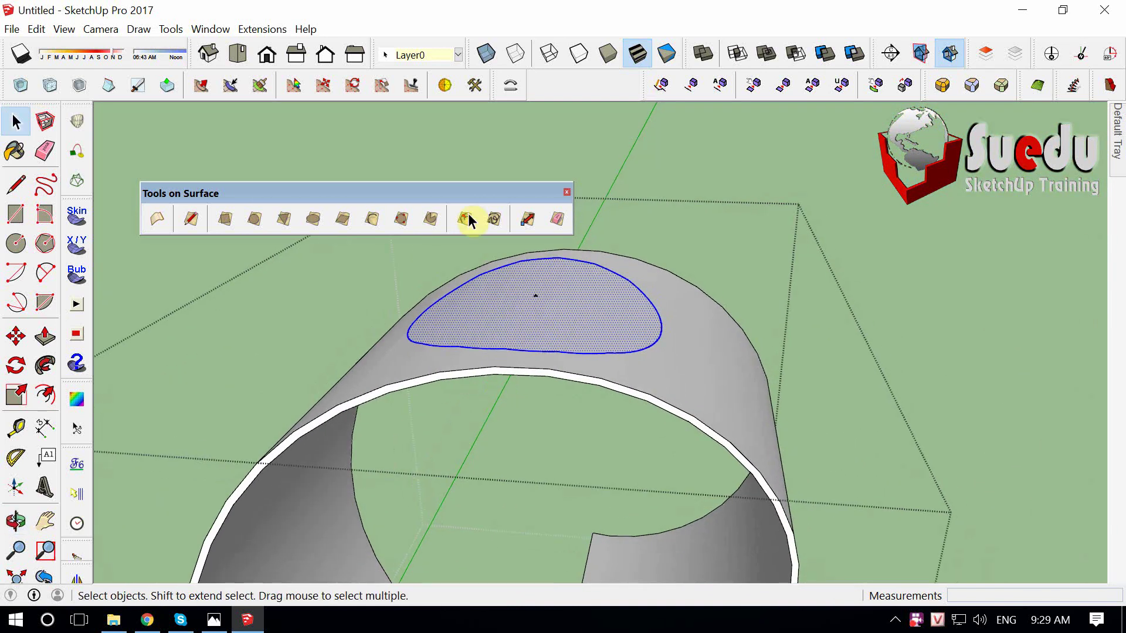
# Show the JointPushPull toolbar and move the Tools on Surface toolbar aside.
pyautogui.rightClick(451, 89)
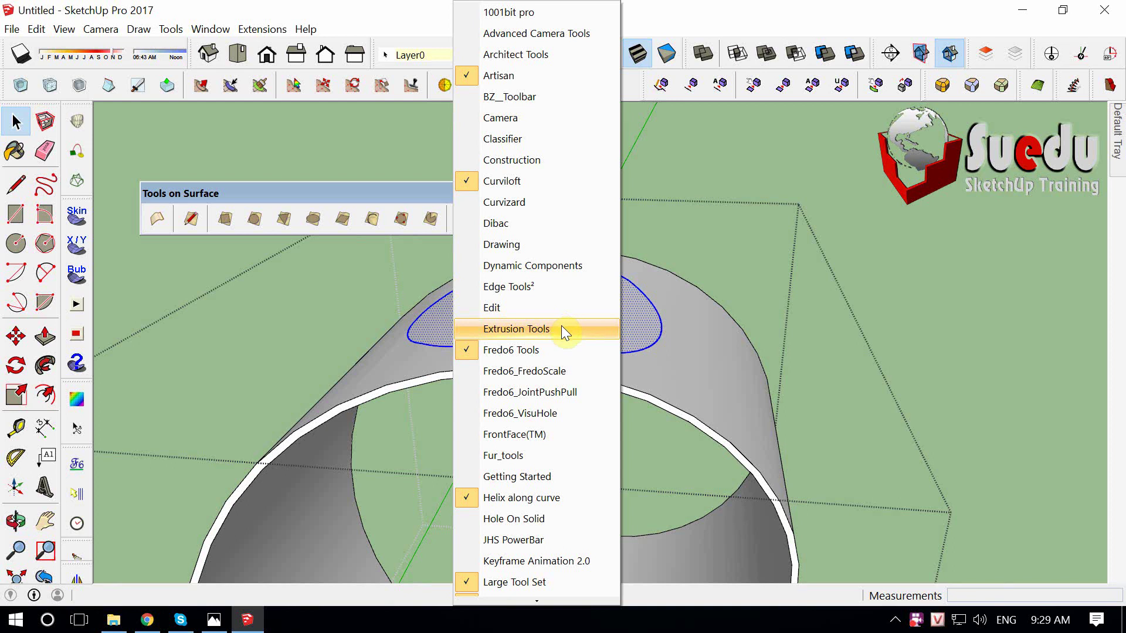
pyautogui.click(508, 391)
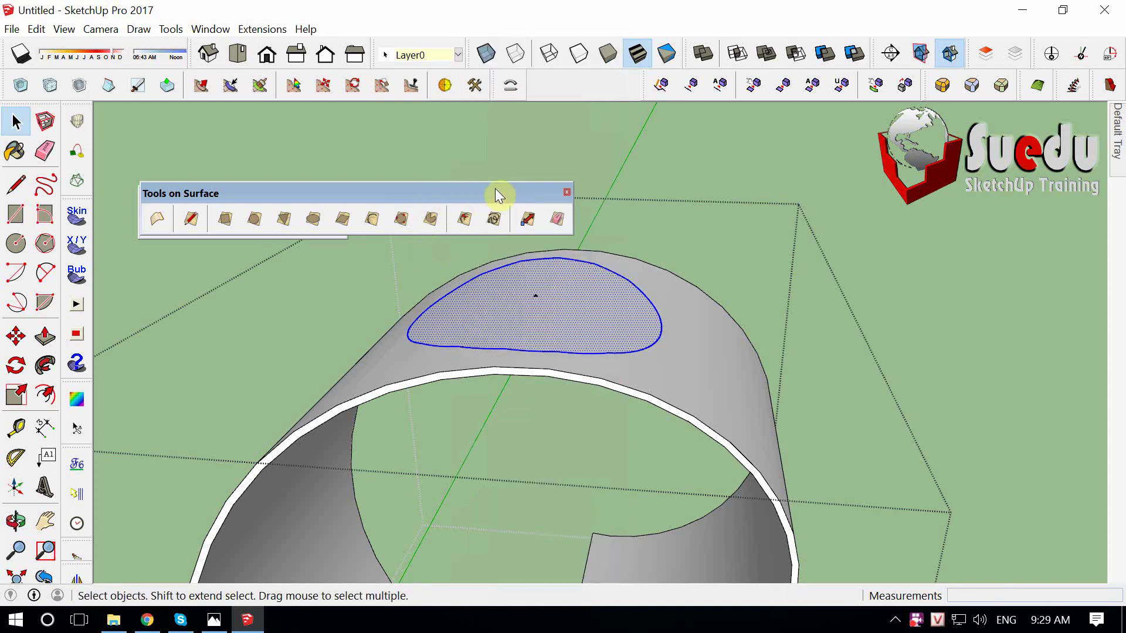
pyautogui.moveTo(274, 189)
pyautogui.mouseDown()
pyautogui.moveTo(771, 218)
pyautogui.moveTo(804, 205)
pyautogui.mouseUp()
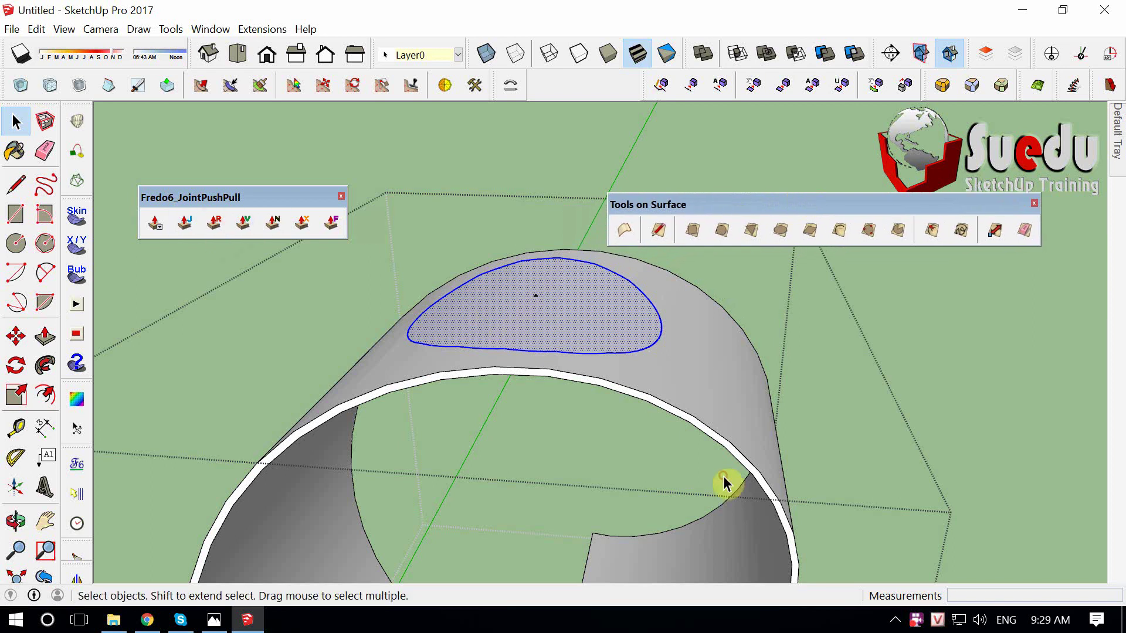
pyautogui.moveTo(724, 484); pyautogui.dragTo(513, 334, button='middle')
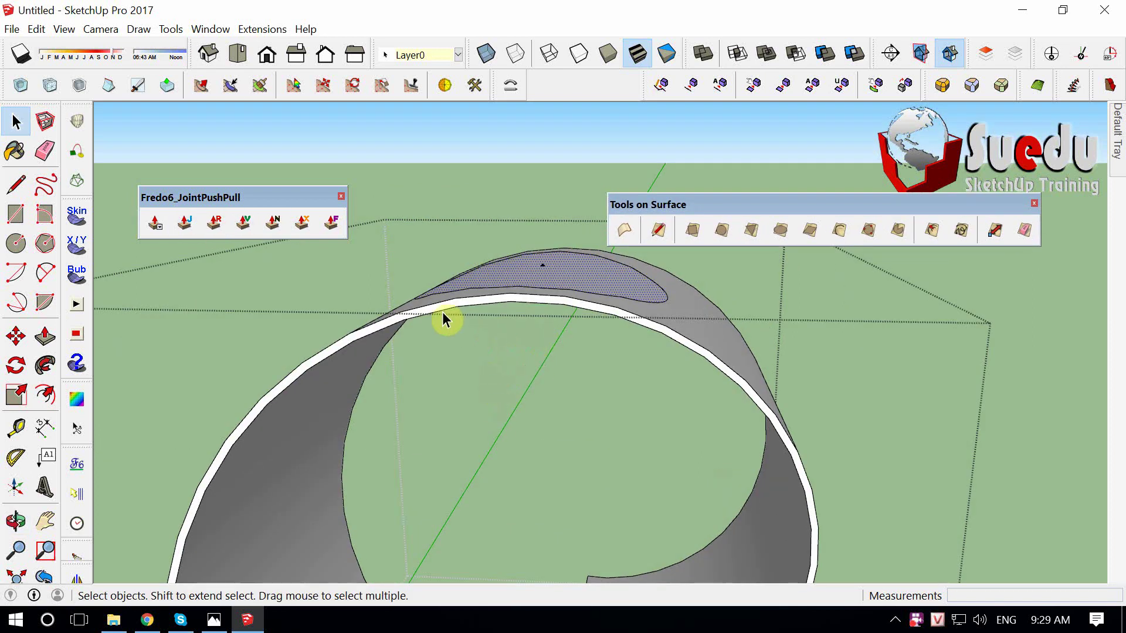
# Thicken the oval face downward by -5000 with JointPushPull.
pyautogui.doubleClick(527, 276)
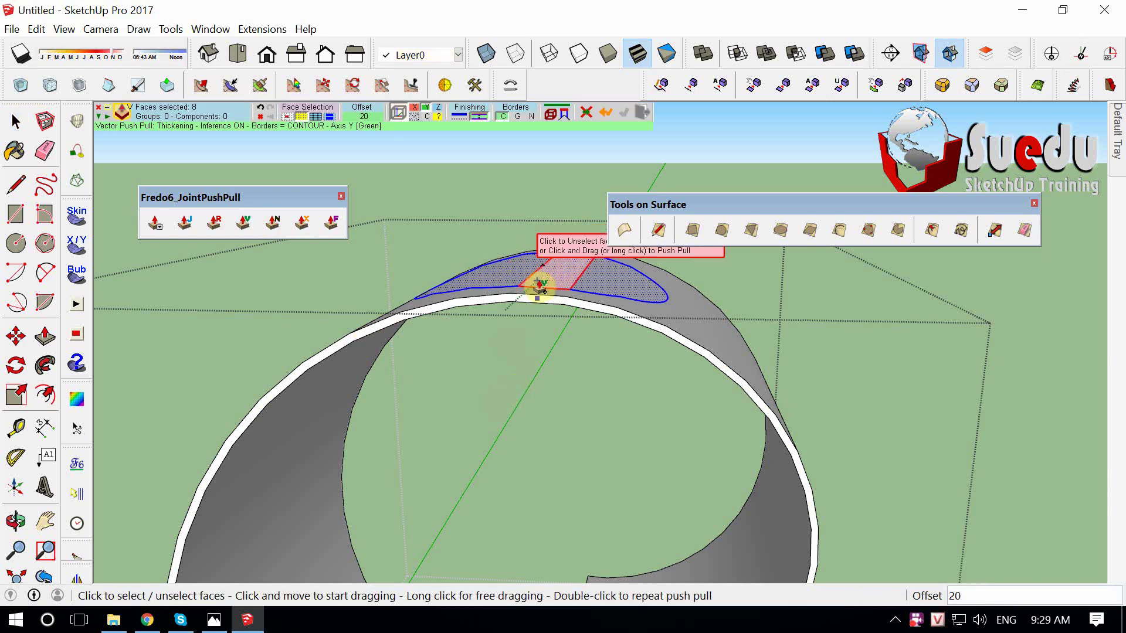
pyautogui.moveTo(540, 288)
pyautogui.mouseDown()
pyautogui.moveTo(553, 390)
pyautogui.moveTo(578, 367)
pyautogui.moveTo(575, 390)
pyautogui.moveTo(558, 389)
pyautogui.moveTo(573, 364)
pyautogui.moveTo(559, 388)
pyautogui.moveTo(559, 358)
pyautogui.mouseUp()
pyautogui.write('5000')
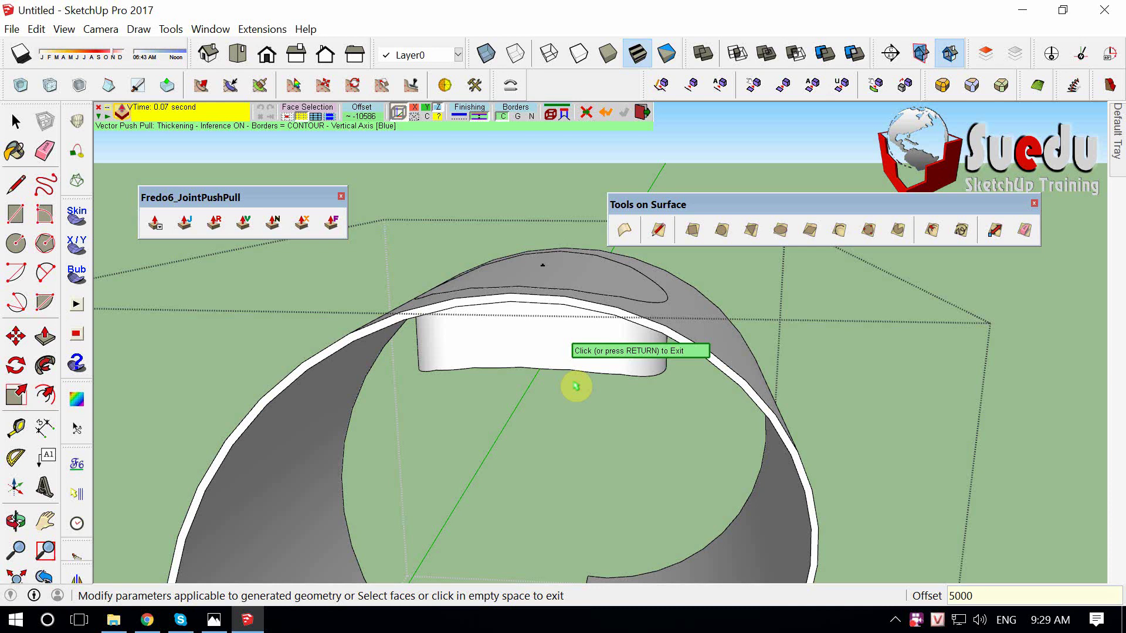
pyautogui.press('Return')
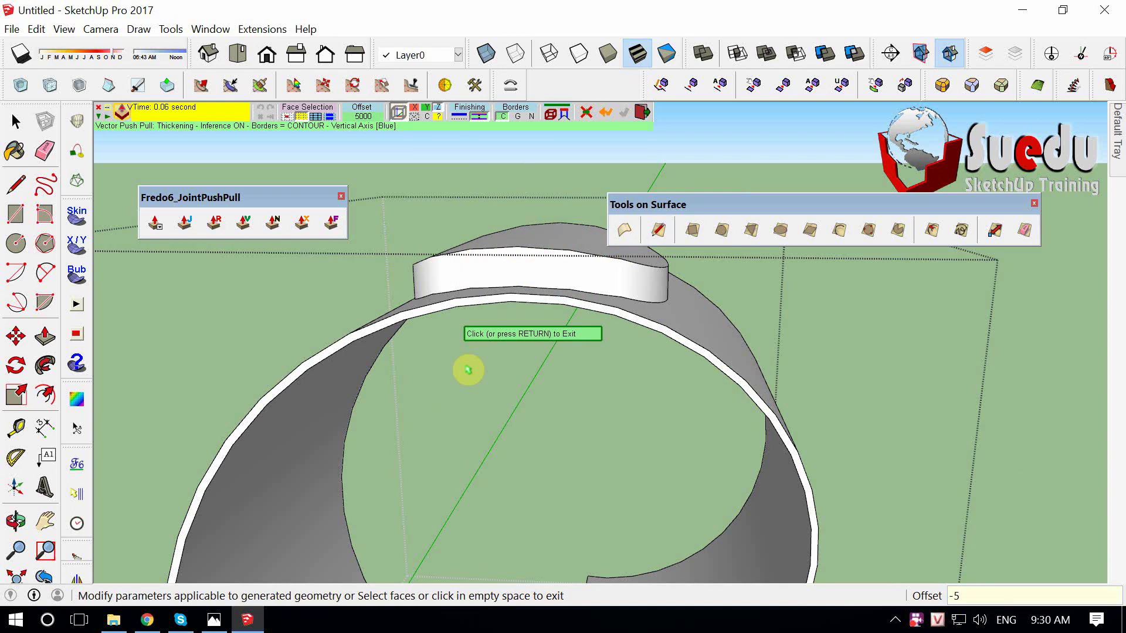
pyautogui.press('Return')
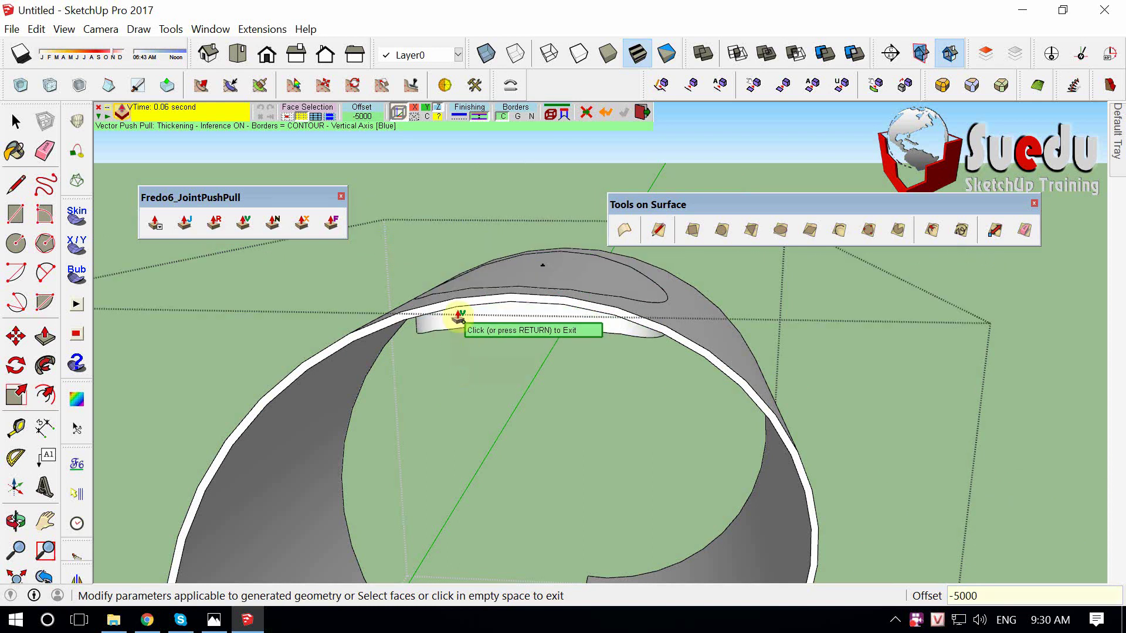
pyautogui.moveTo(459, 319)
pyautogui.mouseDown(button='middle')
pyautogui.moveTo(536, 148)
pyautogui.moveTo(490, 410)
pyautogui.mouseUp(button='middle')
# Select the arch's curved bottom edge and the arch face inside the ring.
pyautogui.click(551, 356)
pyautogui.moveTo(551, 357); pyautogui.dragTo(531, 200, button='middle')
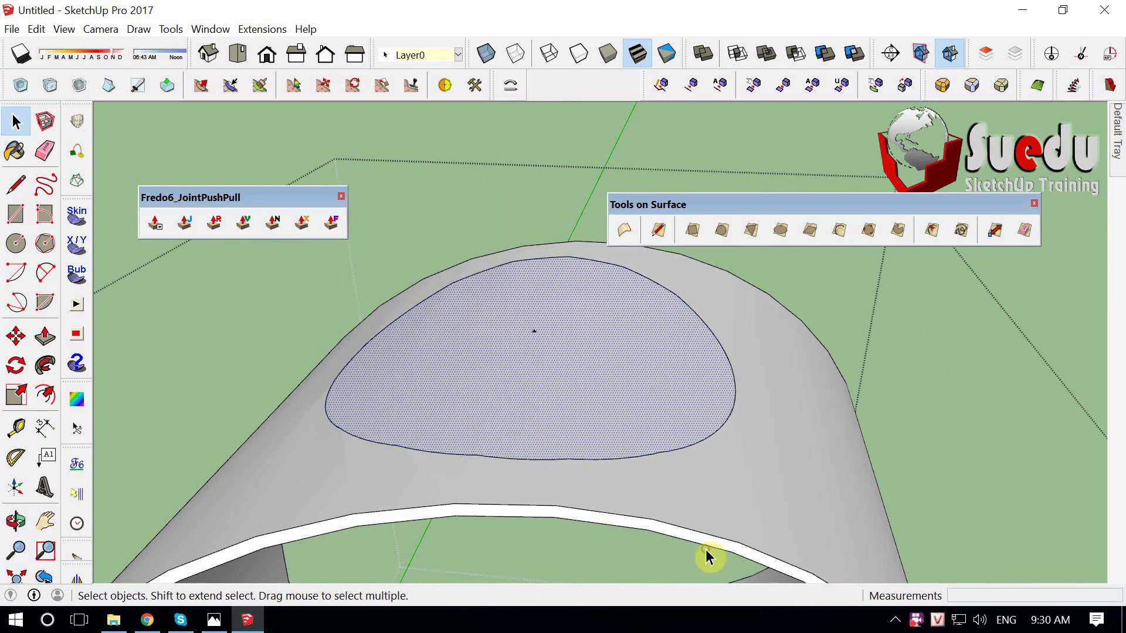
pyautogui.moveTo(461, 370); pyautogui.dragTo(464, 319, button='middle')
pyautogui.click(786, 465)
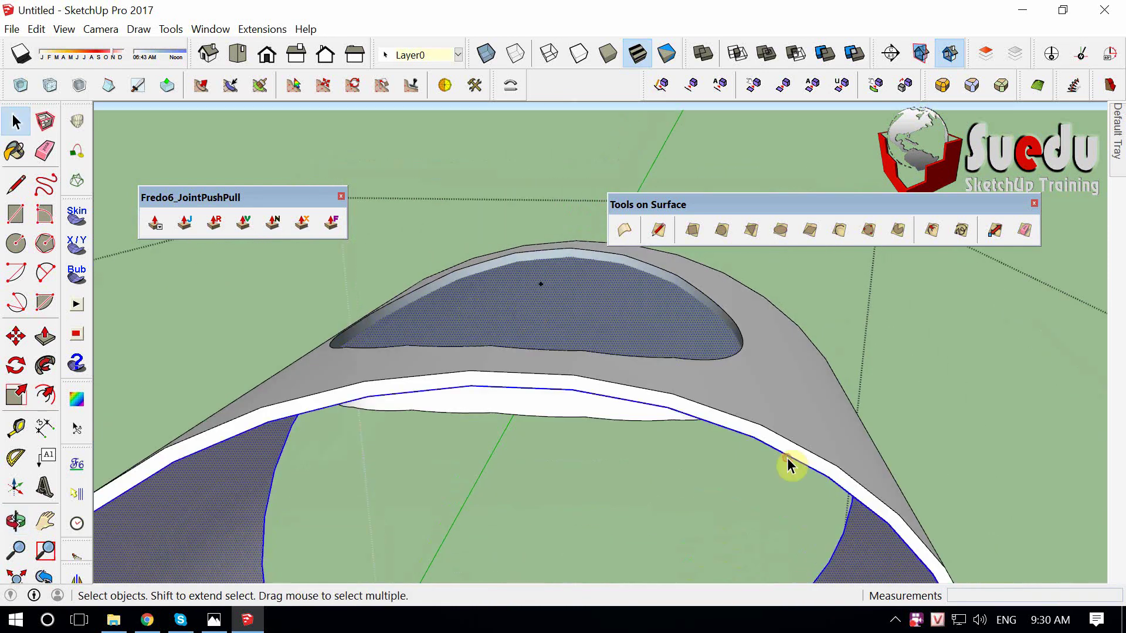
pyautogui.click(267, 53)
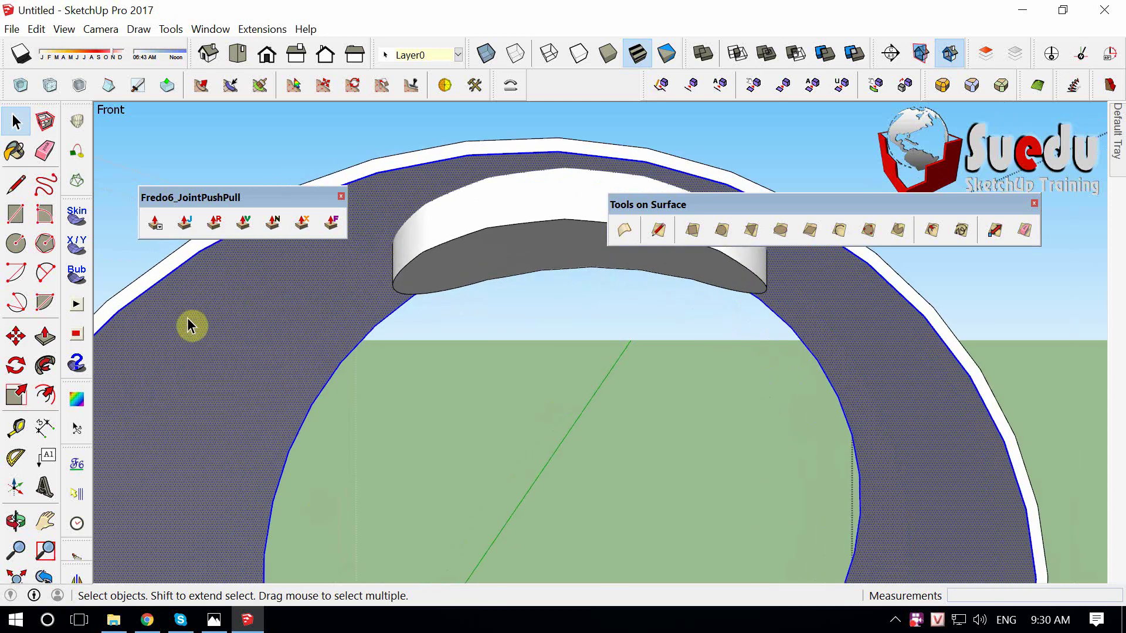
pyautogui.moveTo(262, 286)
pyautogui.mouseDown(button='middle')
pyautogui.moveTo(334, 390)
pyautogui.moveTo(531, 218)
pyautogui.mouseUp(button='middle')
pyautogui.moveTo(569, 184)
pyautogui.mouseDown(button='middle')
pyautogui.moveTo(603, 69)
pyautogui.moveTo(586, 186)
pyautogui.moveTo(522, 251)
pyautogui.mouseUp(button='middle')
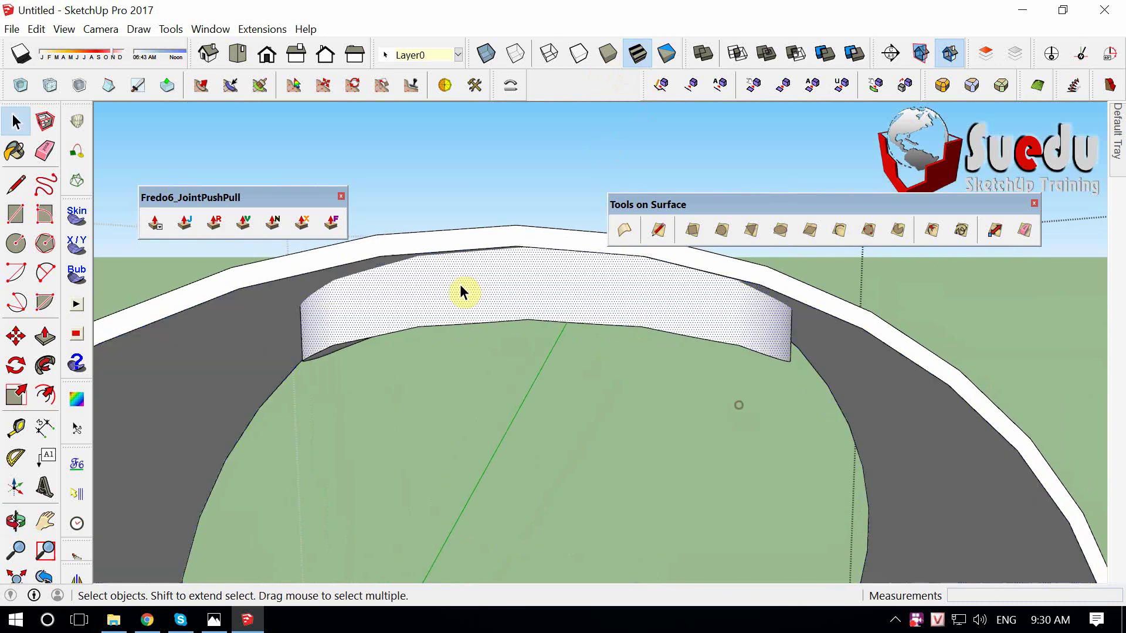
pyautogui.click(487, 323)
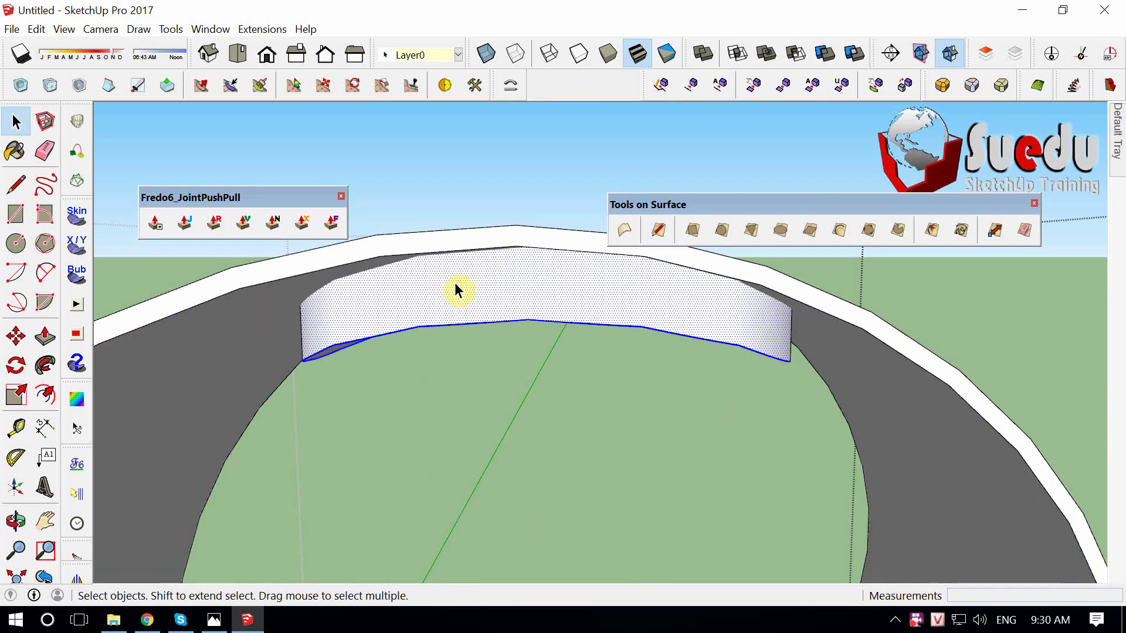
pyautogui.click(457, 281)
# Intersect the arch face with the model and check the resulting edges.
pyautogui.rightClick(459, 280)
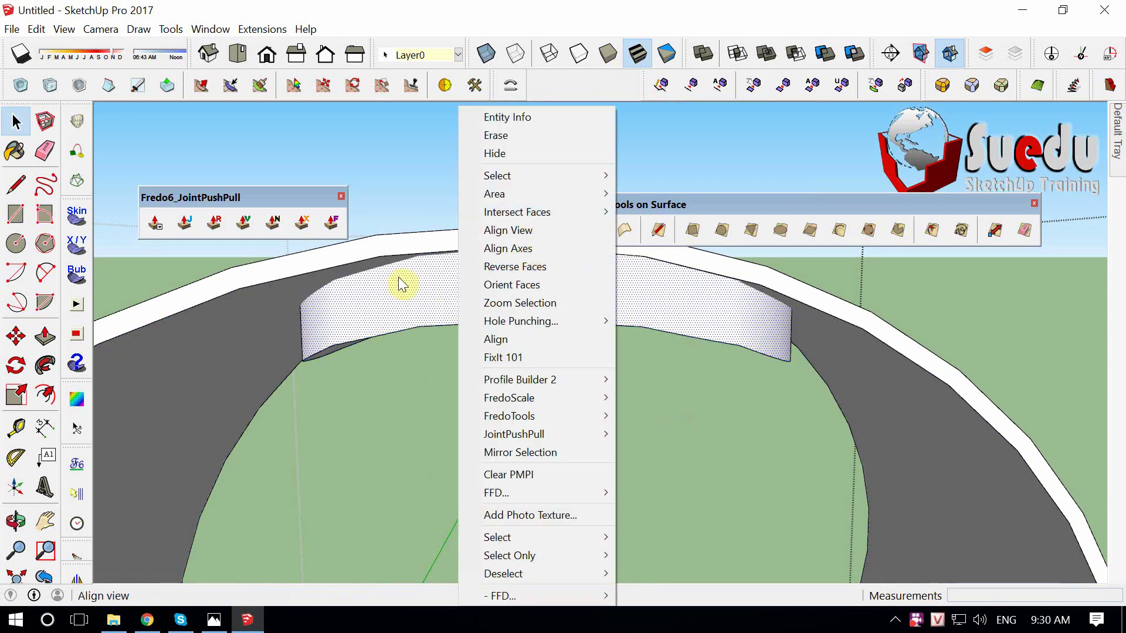
pyautogui.moveTo(517, 213)
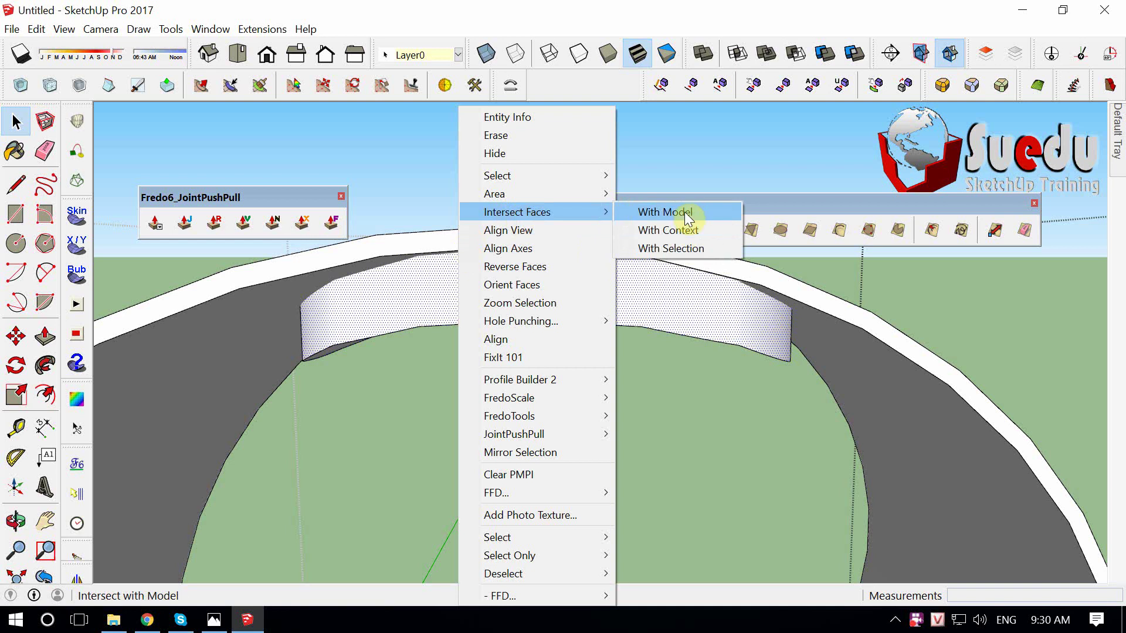
pyautogui.click(685, 214)
pyautogui.moveTo(698, 397); pyautogui.dragTo(407, 213, button='middle')
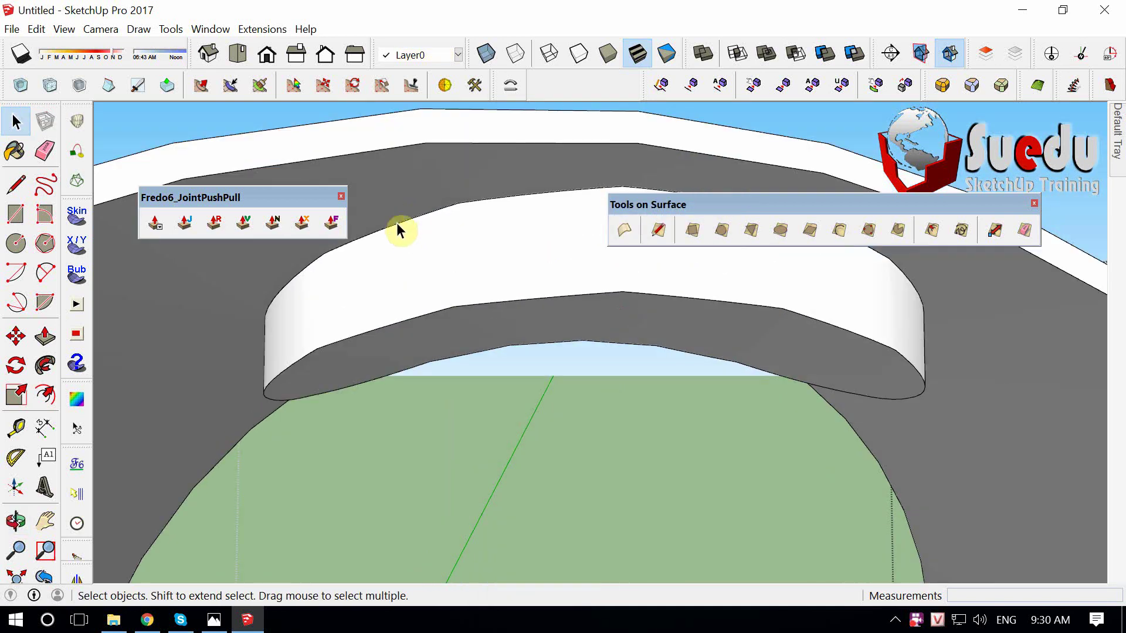
pyautogui.tripleClick(596, 336)
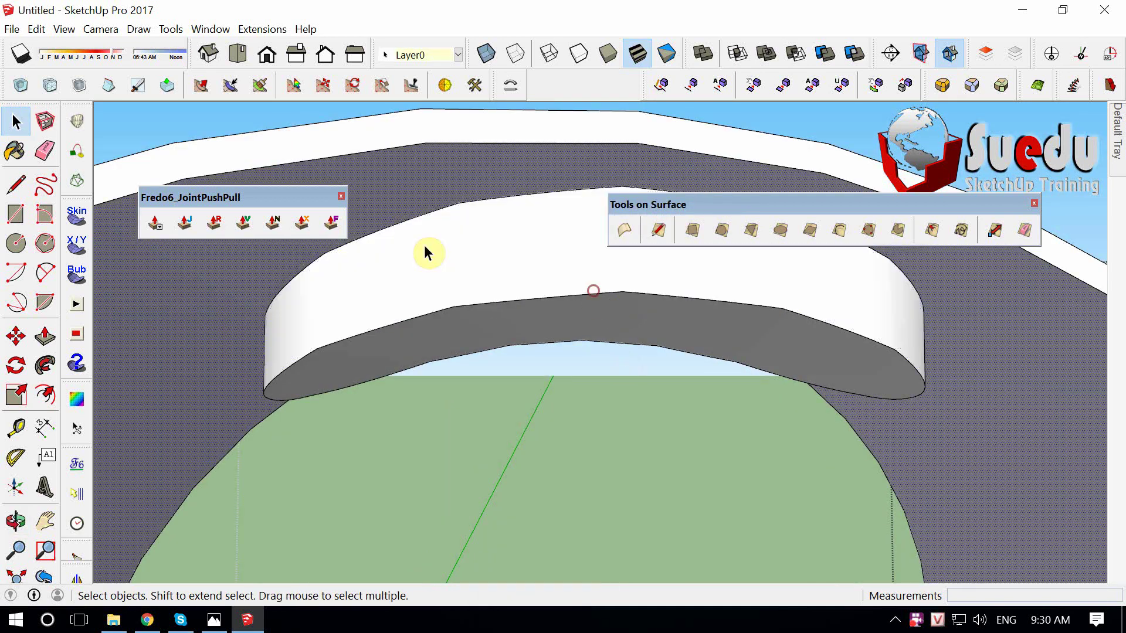
pyautogui.click(475, 203)
pyautogui.click(428, 213)
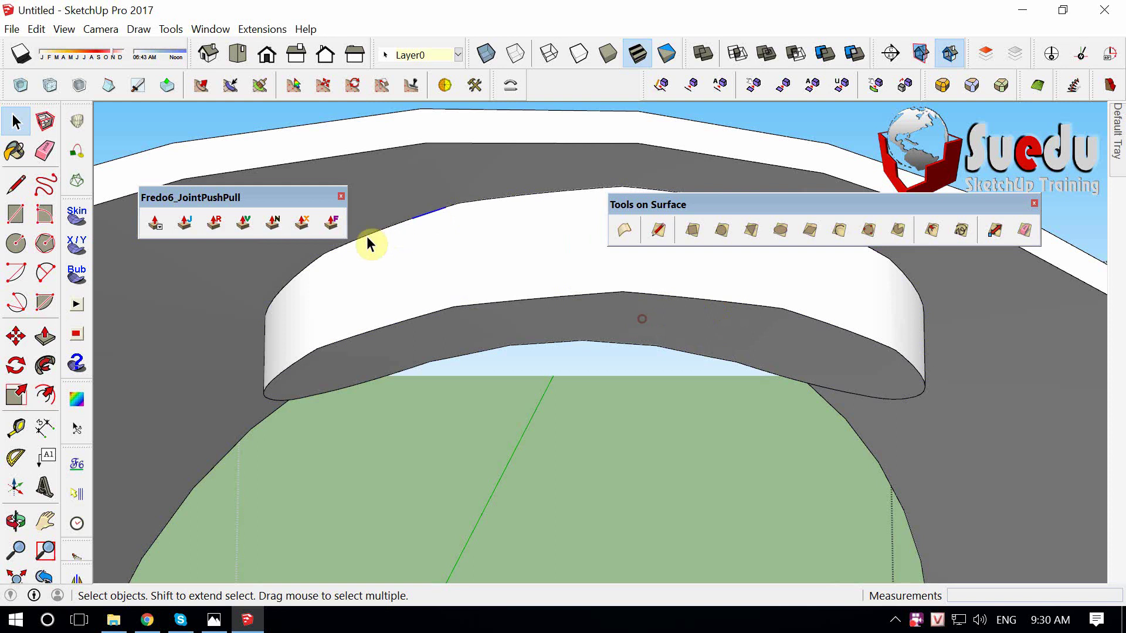
# Orbit around the ring and select the oval face cut into the cylinder top.
pyautogui.moveTo(547, 358)
pyautogui.mouseDown(button='middle')
pyautogui.moveTo(433, 269)
pyautogui.moveTo(432, 339)
pyautogui.moveTo(420, 245)
pyautogui.moveTo(372, 260)
pyautogui.moveTo(536, 281)
pyautogui.moveTo(477, 322)
pyautogui.moveTo(443, 288)
pyautogui.moveTo(534, 275)
pyautogui.moveTo(495, 188)
pyautogui.moveTo(477, 284)
pyautogui.moveTo(589, 277)
pyautogui.mouseUp(button='middle')
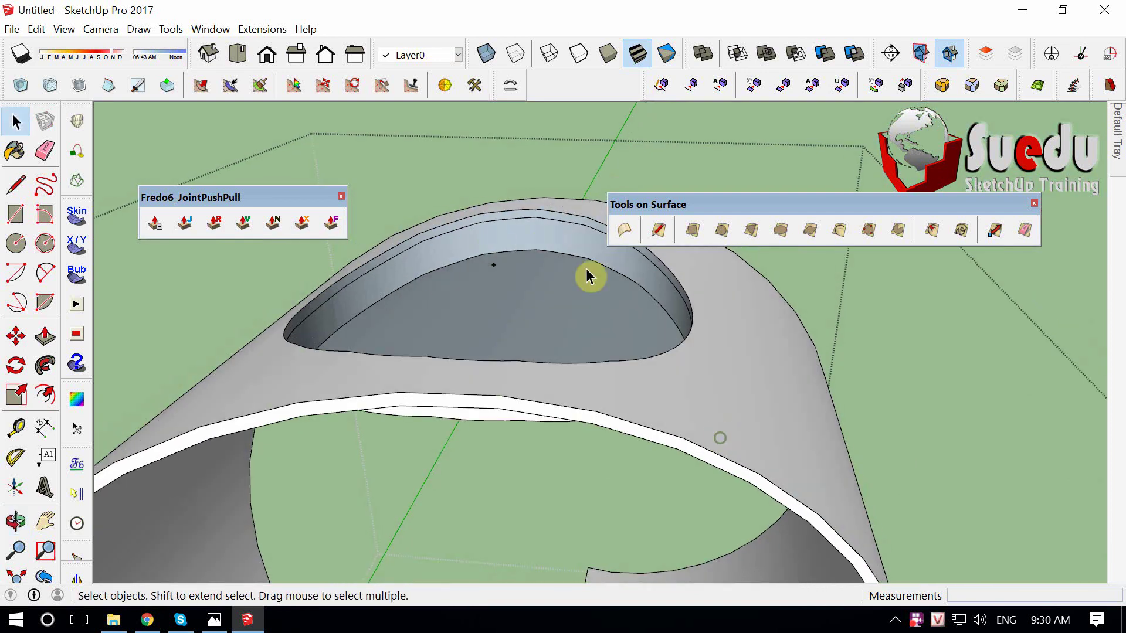
pyautogui.scroll(3, 586, 317)
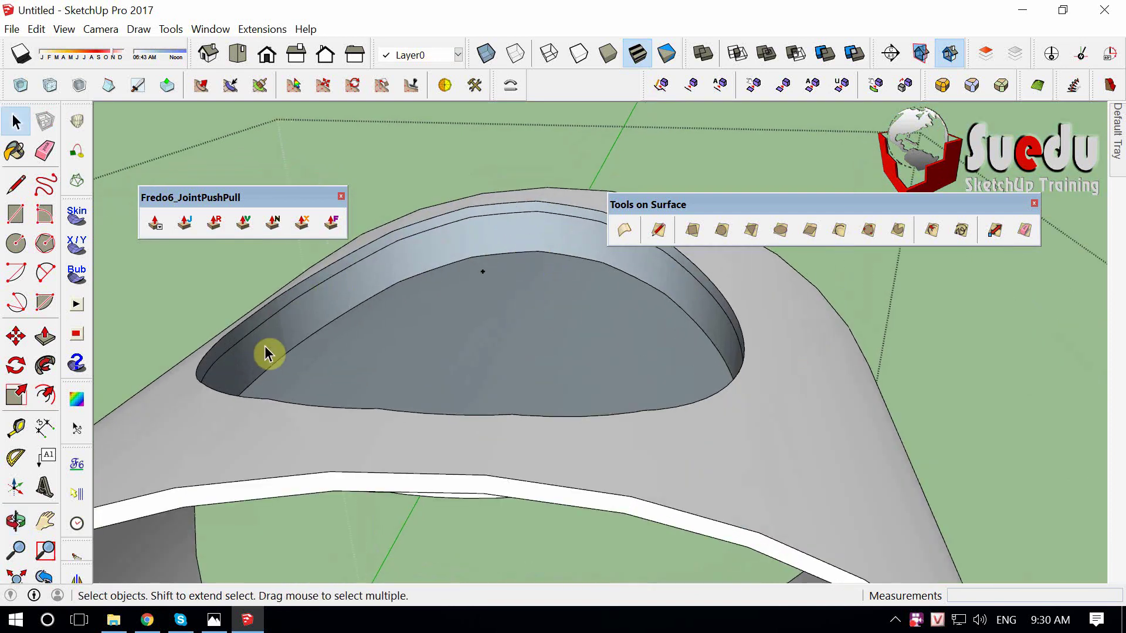
pyautogui.moveTo(732, 202); pyautogui.dragTo(768, 177)
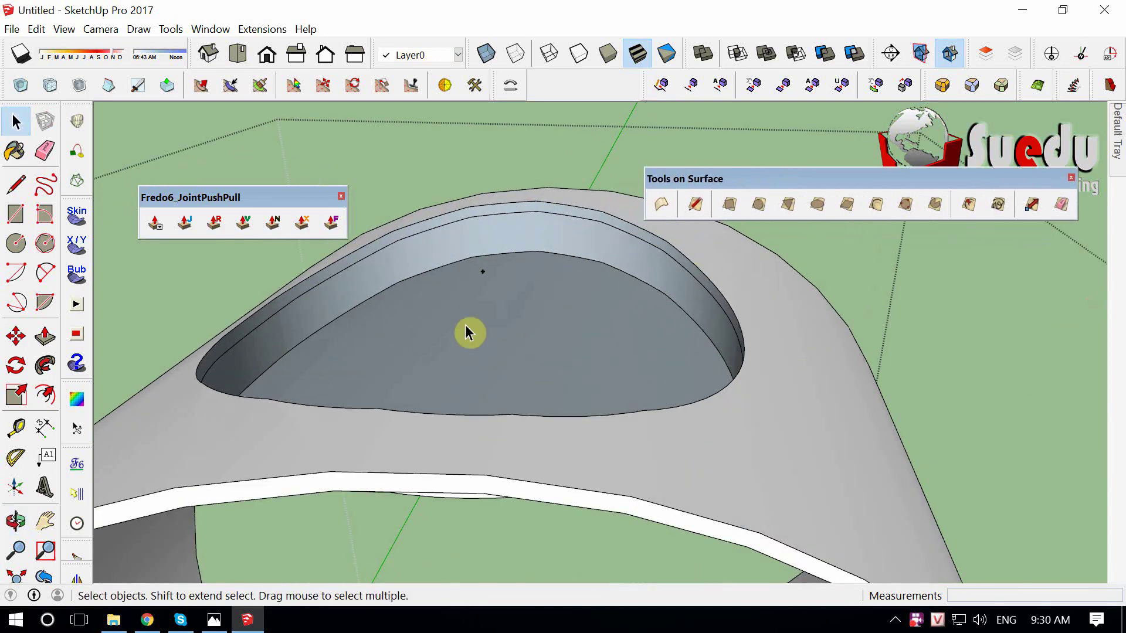
pyautogui.moveTo(495, 337)
pyautogui.mouseDown(button='middle')
pyautogui.moveTo(526, 349)
pyautogui.moveTo(485, 319)
pyautogui.mouseUp(button='middle')
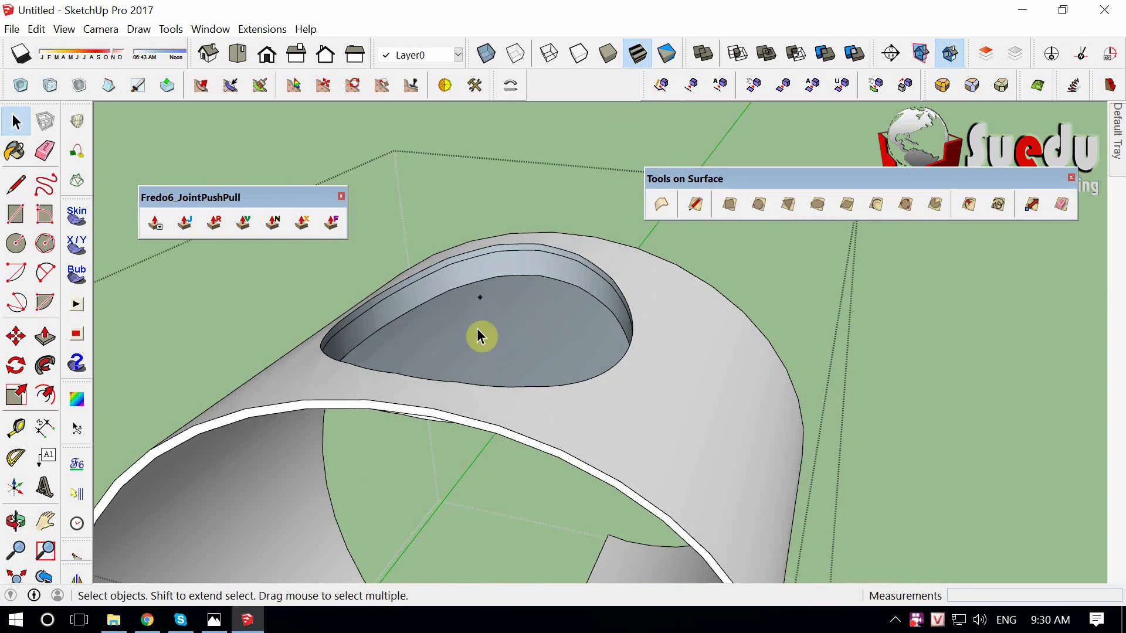
pyautogui.moveTo(603, 302)
pyautogui.mouseDown(button='middle')
pyautogui.moveTo(578, 302)
pyautogui.moveTo(638, 160)
pyautogui.moveTo(583, 327)
pyautogui.moveTo(176, 327)
pyautogui.moveTo(258, 282)
pyautogui.moveTo(866, 485)
pyautogui.mouseUp(button='middle')
pyautogui.click(527, 323)
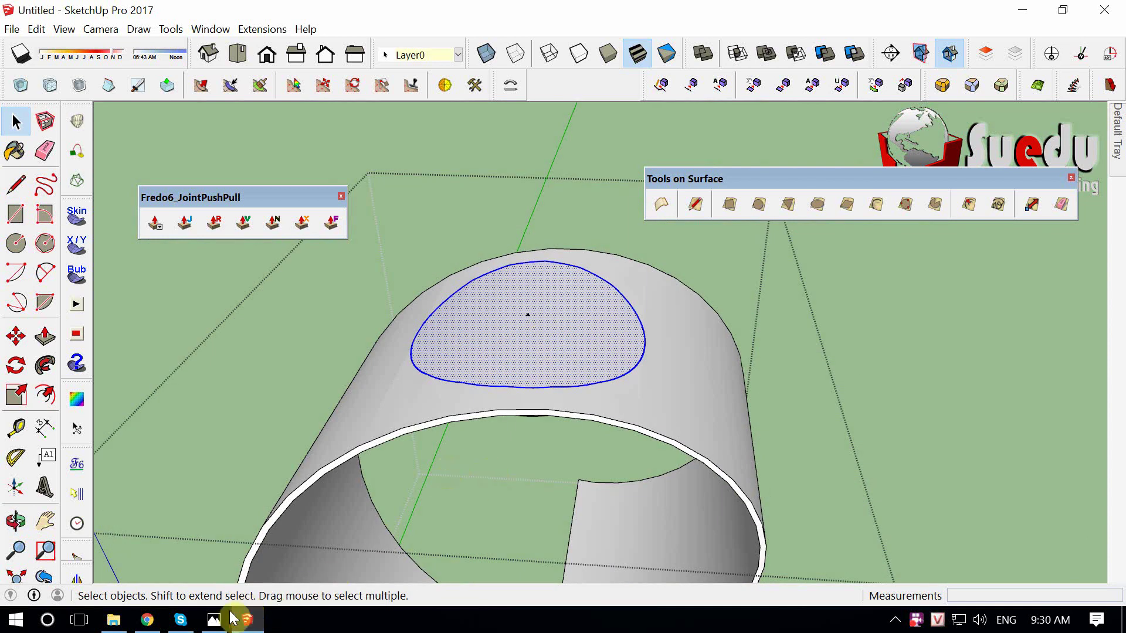
# Compare against the 6.jpg reference photo and reselect the oval face on the cylinder.
pyautogui.click(214, 620)
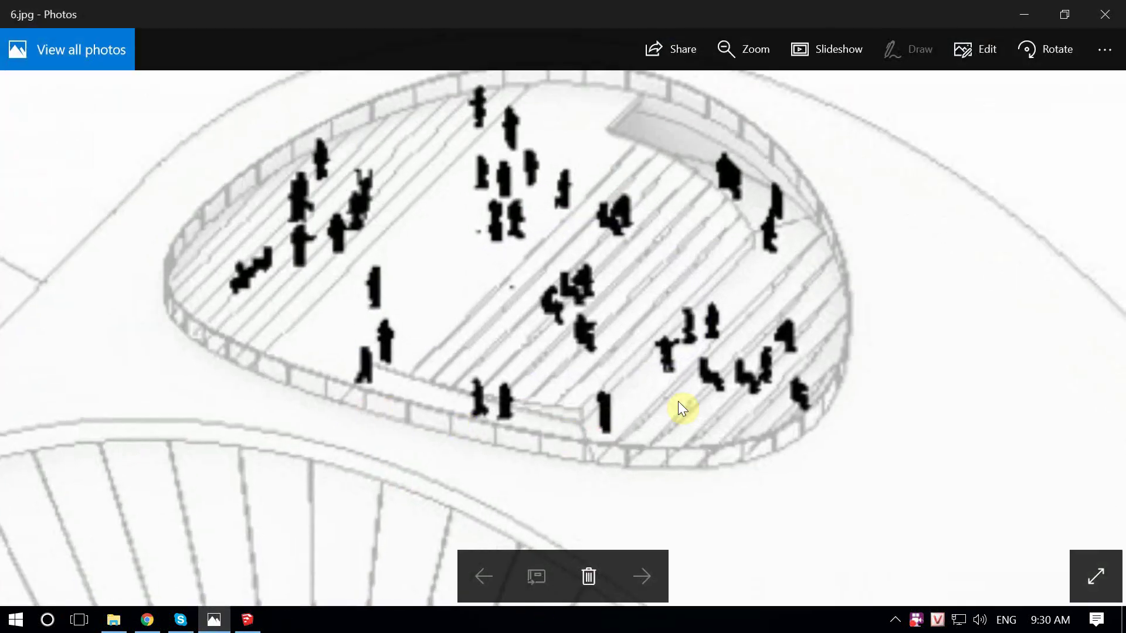
pyautogui.scroll(-2, 291, 396)
pyautogui.scroll(-2, 843, 460)
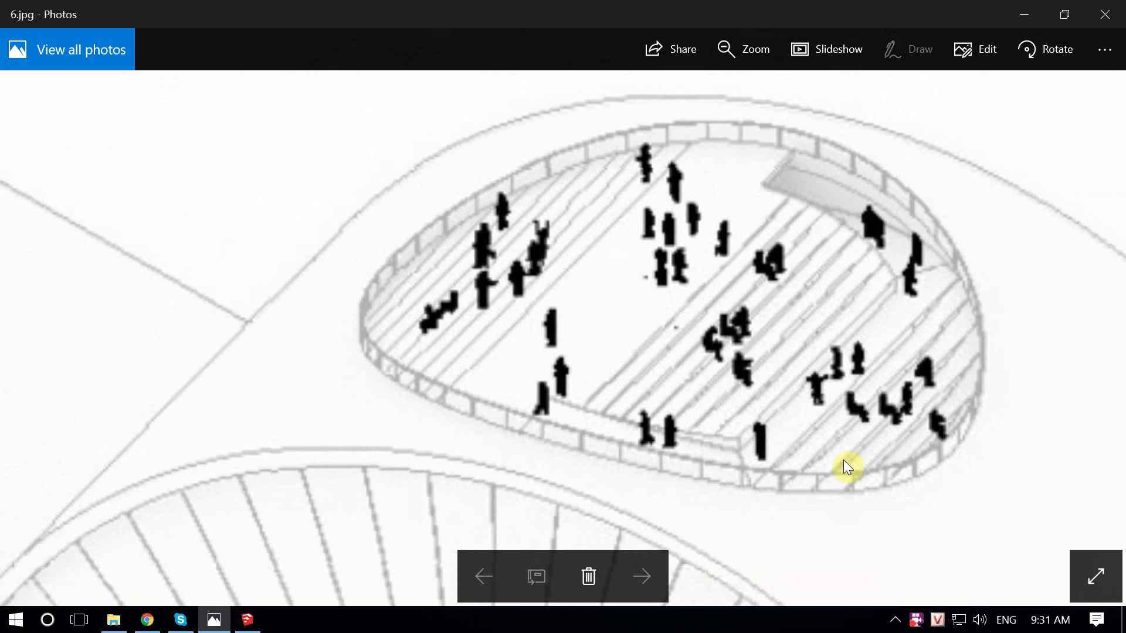
pyautogui.scroll(3, 722, 458)
pyautogui.hscroll(5, 871, 484)
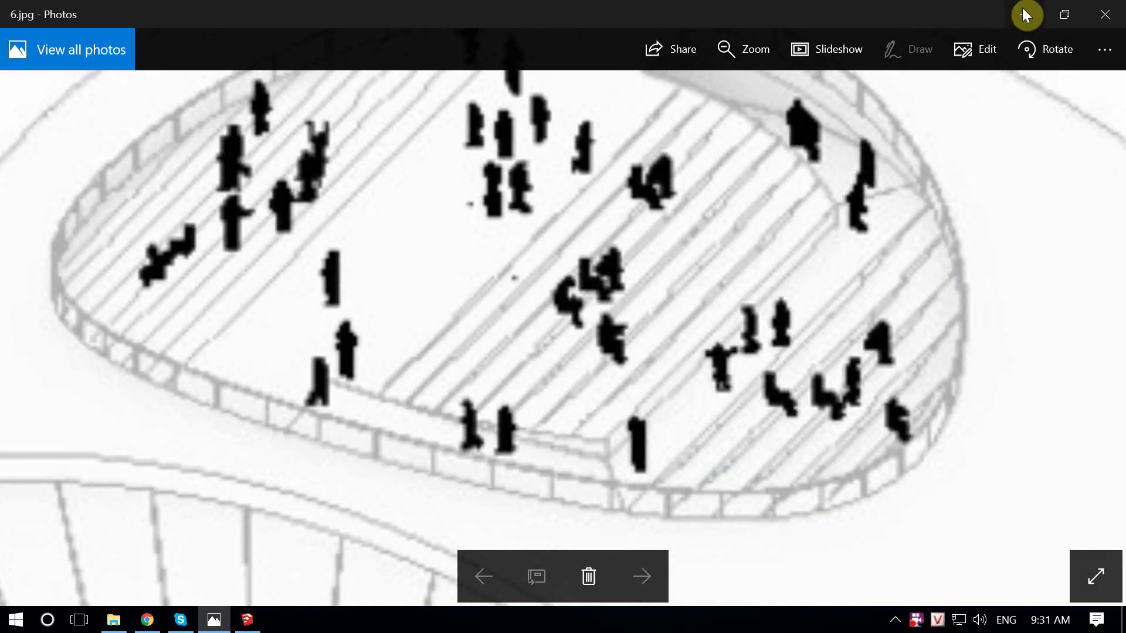
pyautogui.click(1025, 14)
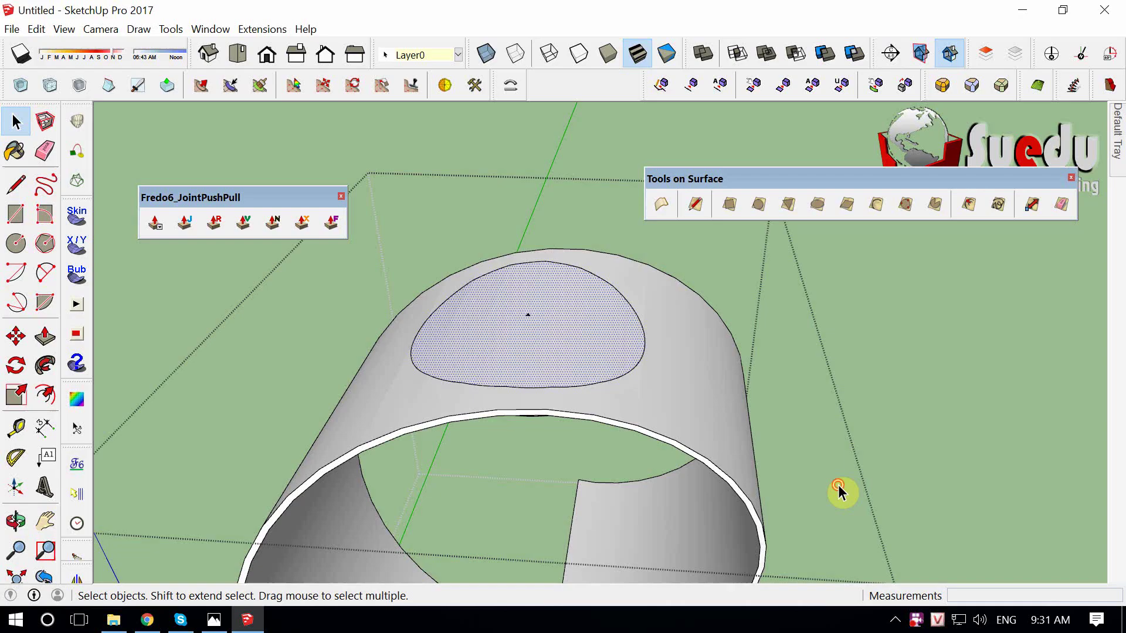
pyautogui.moveTo(841, 490)
pyautogui.mouseDown(button='middle')
pyautogui.moveTo(761, 553)
pyautogui.moveTo(500, 354)
pyautogui.moveTo(519, 238)
pyautogui.moveTo(502, 327)
pyautogui.moveTo(594, 312)
pyautogui.mouseUp(button='middle')
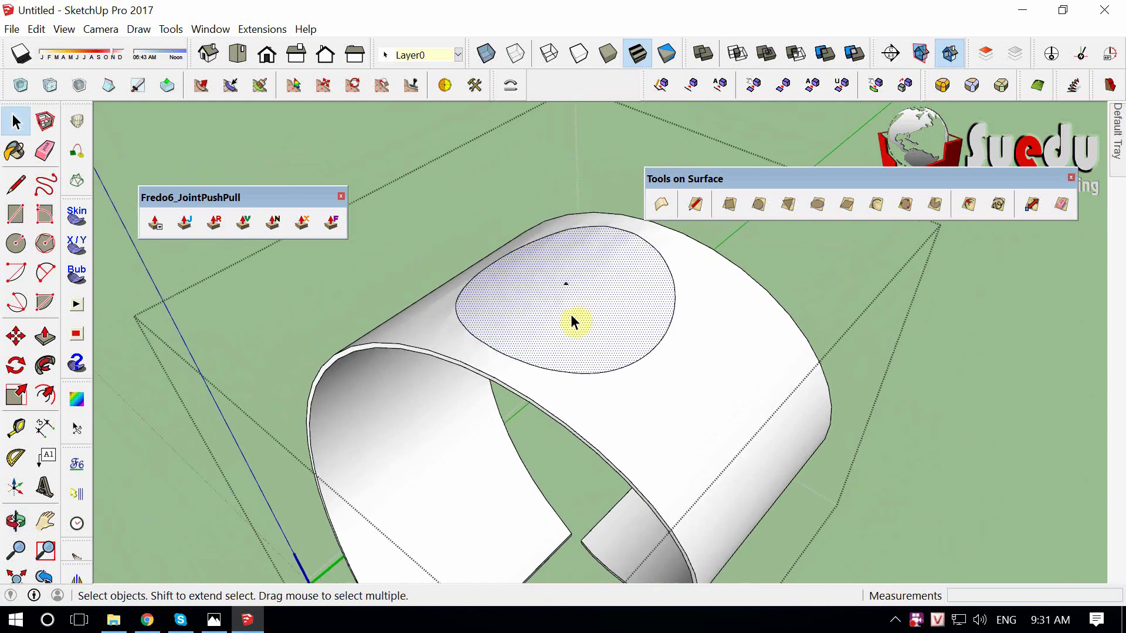
pyautogui.click(576, 317)
pyautogui.moveTo(855, 485); pyautogui.dragTo(624, 317, button='middle')
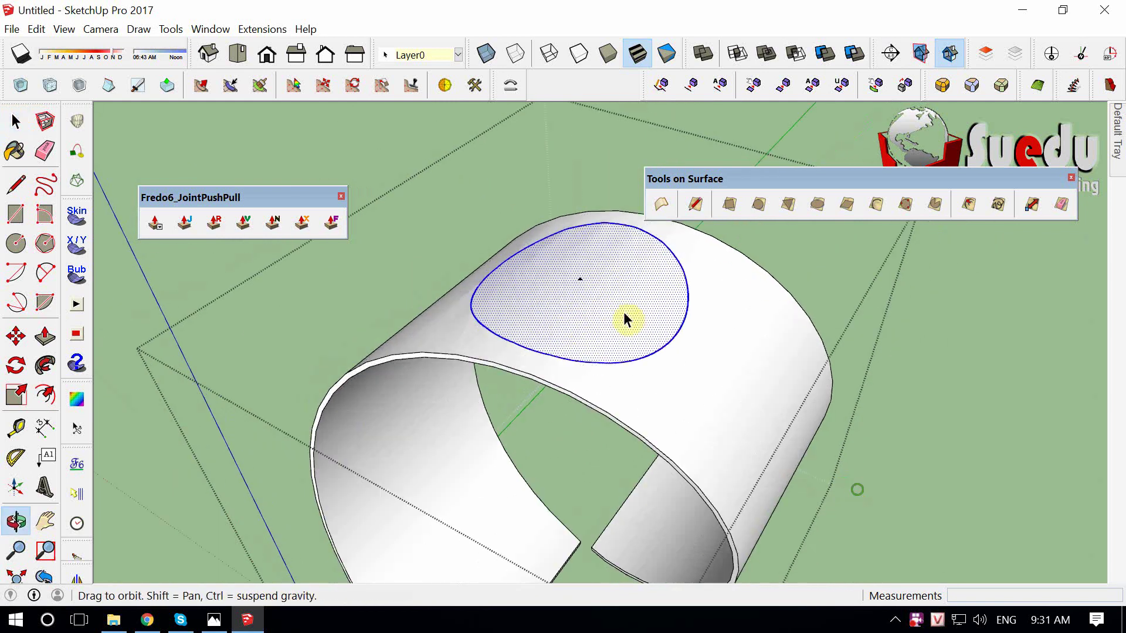
pyautogui.click(214, 620)
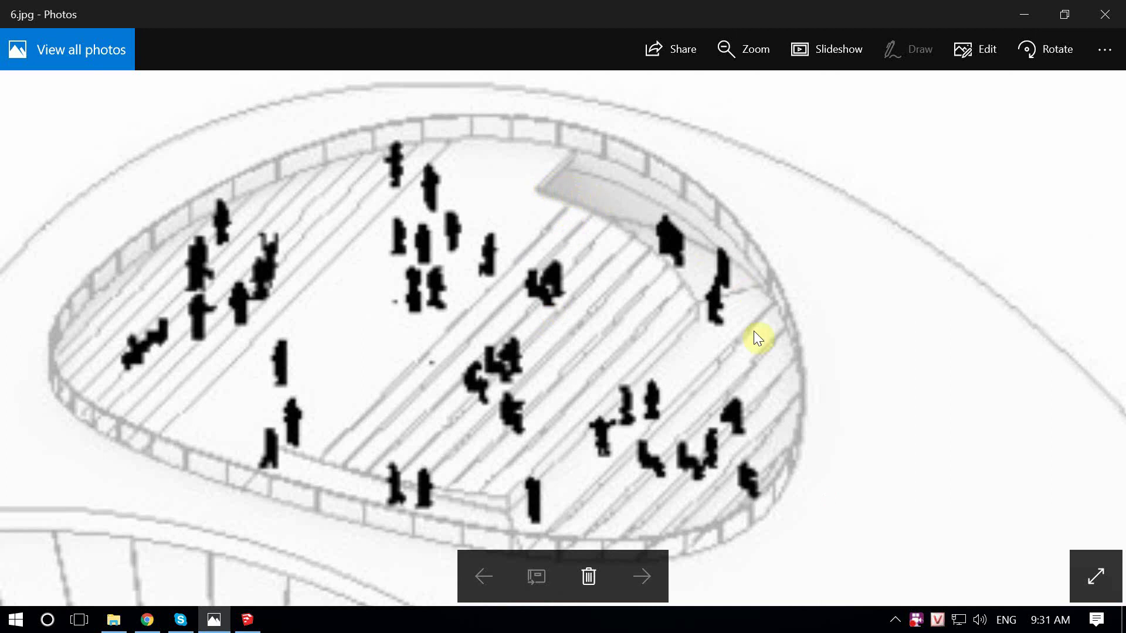
# Pan 6.jpg to see the whole oval deck, then return and select the cylinder's oval face.
pyautogui.scroll(-2, 699, 479)
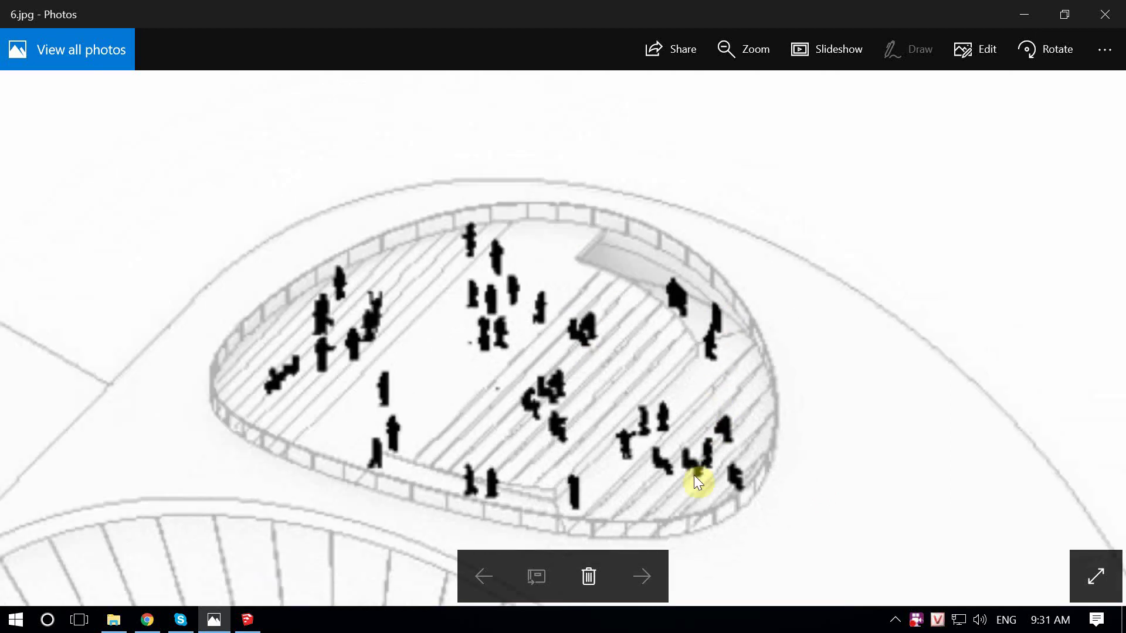
pyautogui.moveTo(694, 475)
pyautogui.mouseDown()
pyautogui.moveTo(711, 398)
pyautogui.moveTo(692, 427)
pyautogui.mouseUp()
pyautogui.scroll(1, 719, 448)
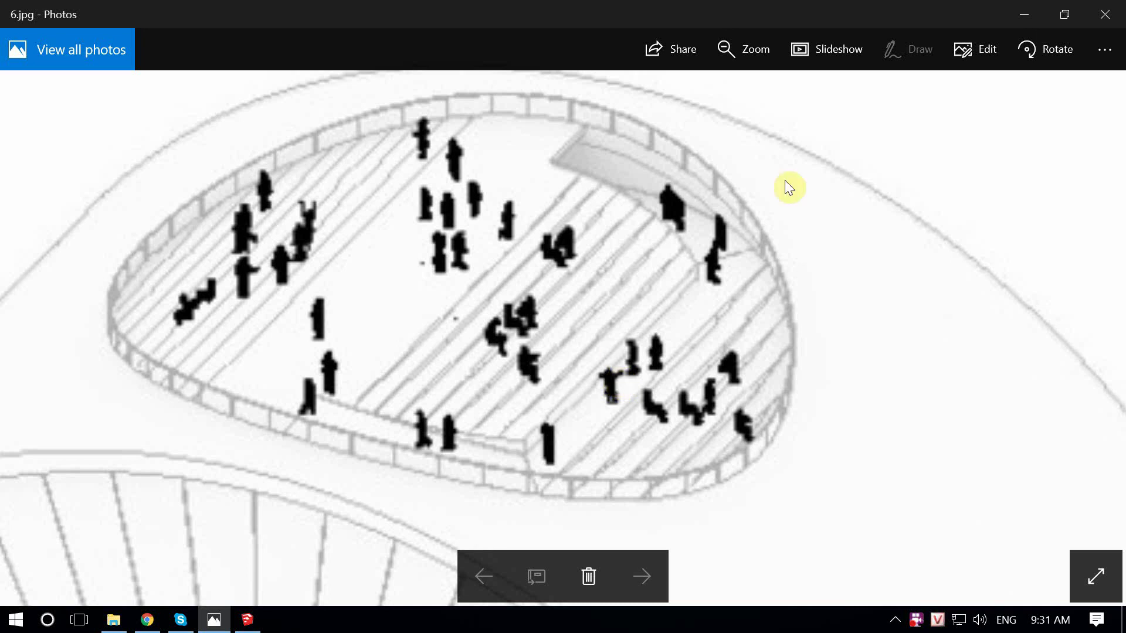
pyautogui.click(1025, 20)
pyautogui.click(633, 317)
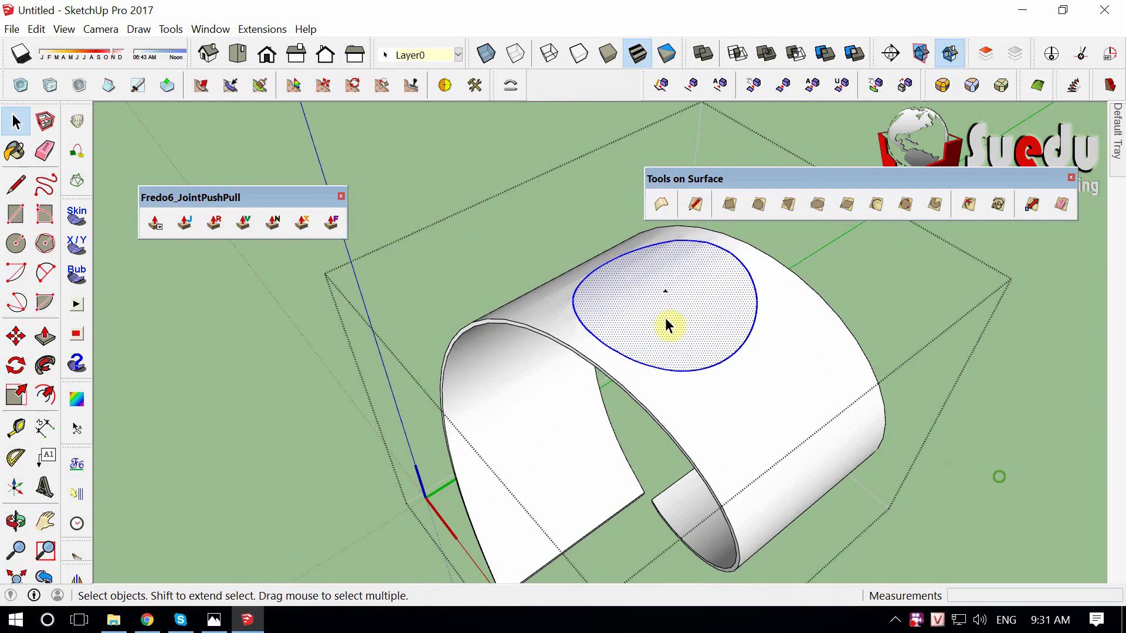
# Copy the oval face 100000 along the green axis, beside the cylinder.
pyautogui.moveTo(666, 326)
pyautogui.mouseDown(button='middle')
pyautogui.moveTo(669, 290)
pyautogui.moveTo(703, 300)
pyautogui.moveTo(658, 313)
pyautogui.mouseUp(button='middle')
pyautogui.press('m')
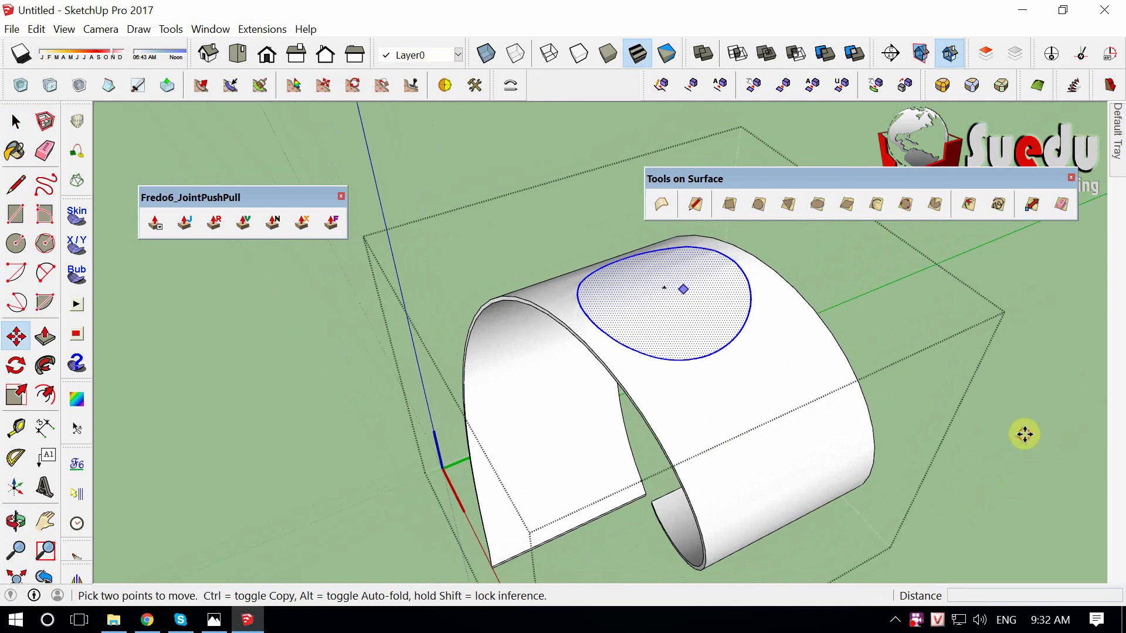
pyautogui.scroll(-3, 698, 293)
pyautogui.keyDown('ctrl'); pyautogui.click(680, 284); pyautogui.keyUp('ctrl')
pyautogui.write('10000')
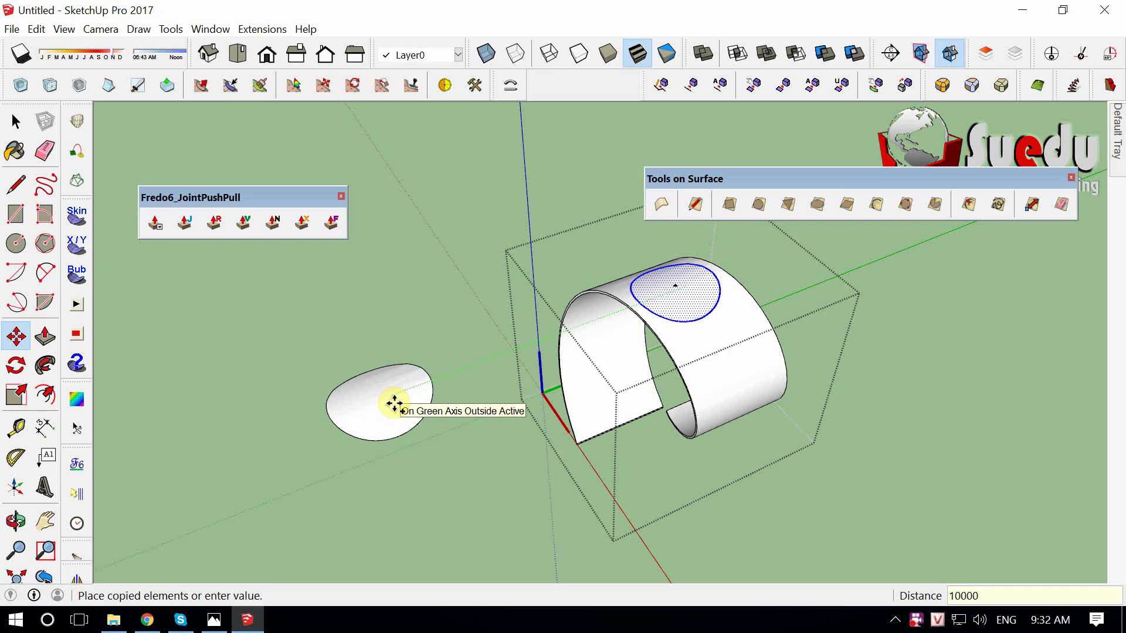
pyautogui.press('Escape')
pyautogui.write('00')
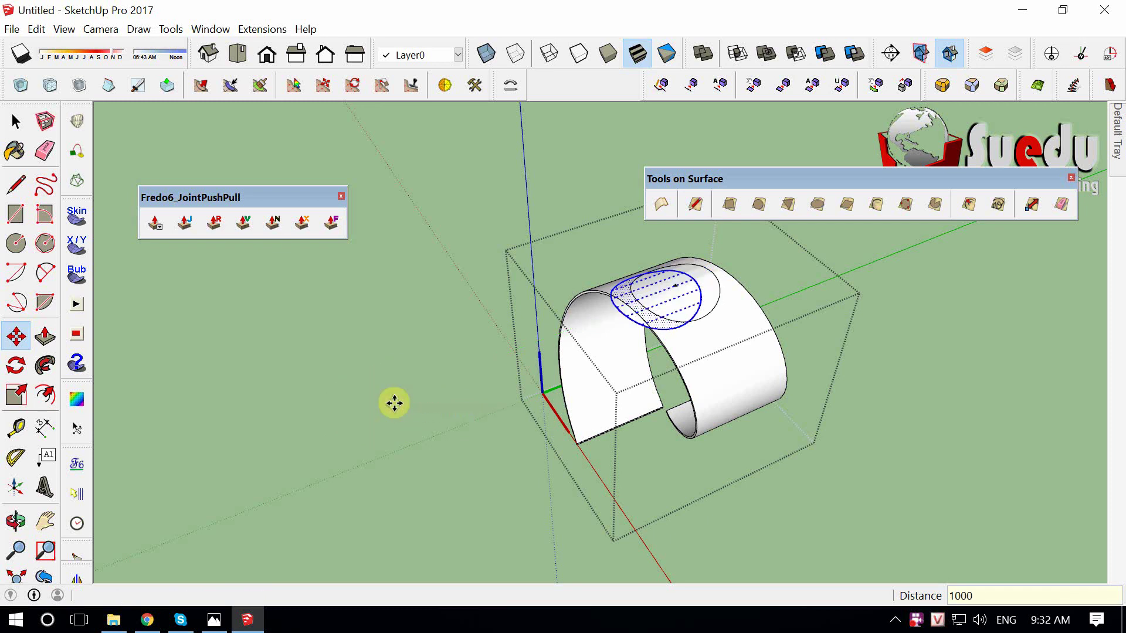
pyautogui.write('00')
pyautogui.press('Return')
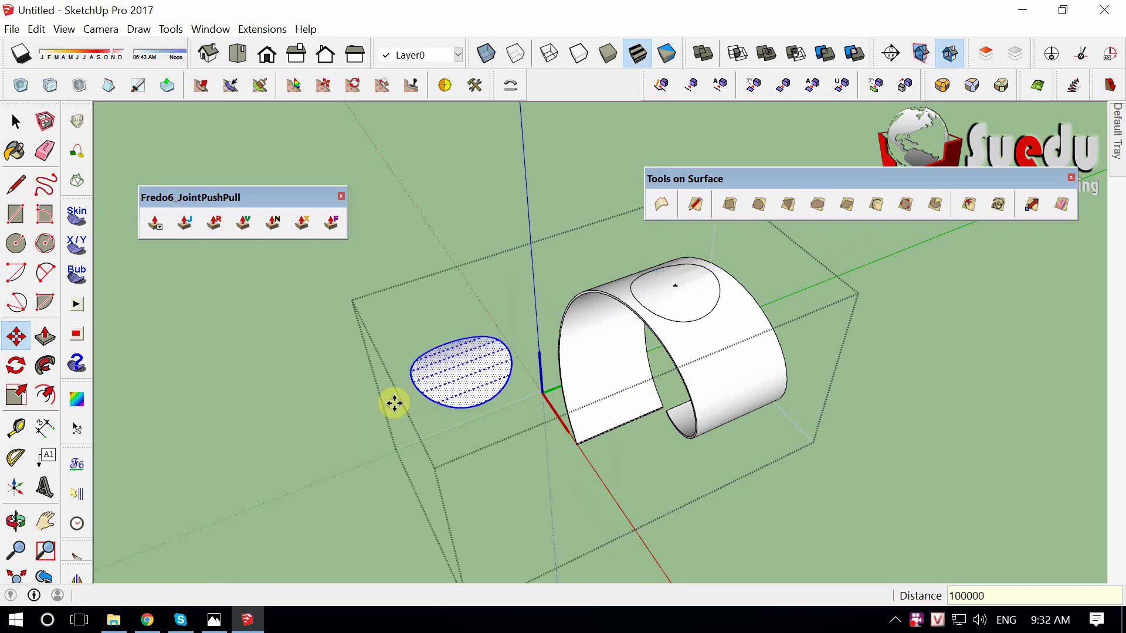
pyautogui.moveTo(666, 581); pyautogui.dragTo(427, 382, button='middle')
# Draw a flat rectangular face in the open area beside the cylinder.
pyautogui.press('space')
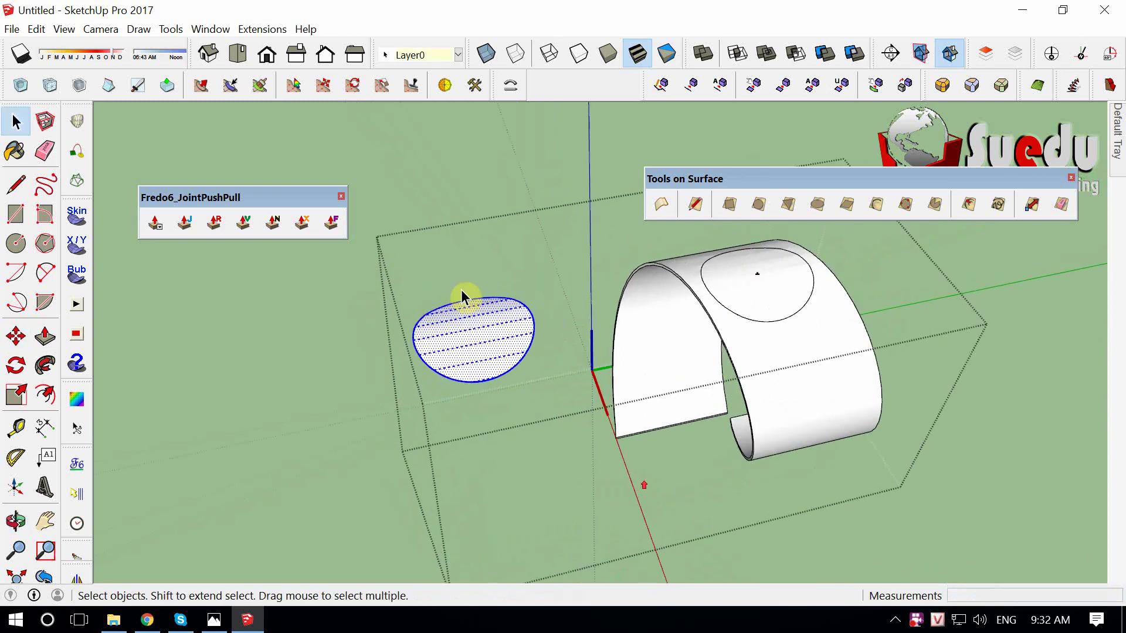
pyautogui.moveTo(489, 339); pyautogui.dragTo(463, 377, button='middle')
pyautogui.press('r')
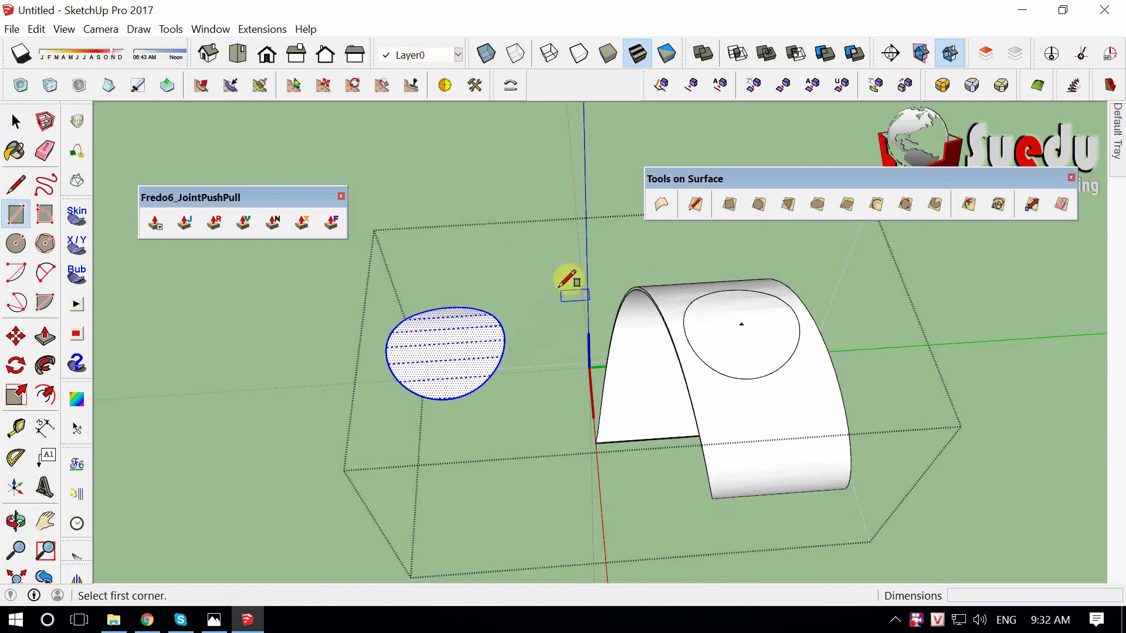
pyautogui.click(558, 287)
pyautogui.click(226, 553)
pyautogui.moveTo(226, 553)
pyautogui.mouseDown(button='middle')
pyautogui.moveTo(529, 431)
pyautogui.moveTo(712, 402)
pyautogui.mouseUp(button='middle')
# Scale the grey rectangular face wider and reselect it.
pyautogui.press('space')
pyautogui.click(529, 431)
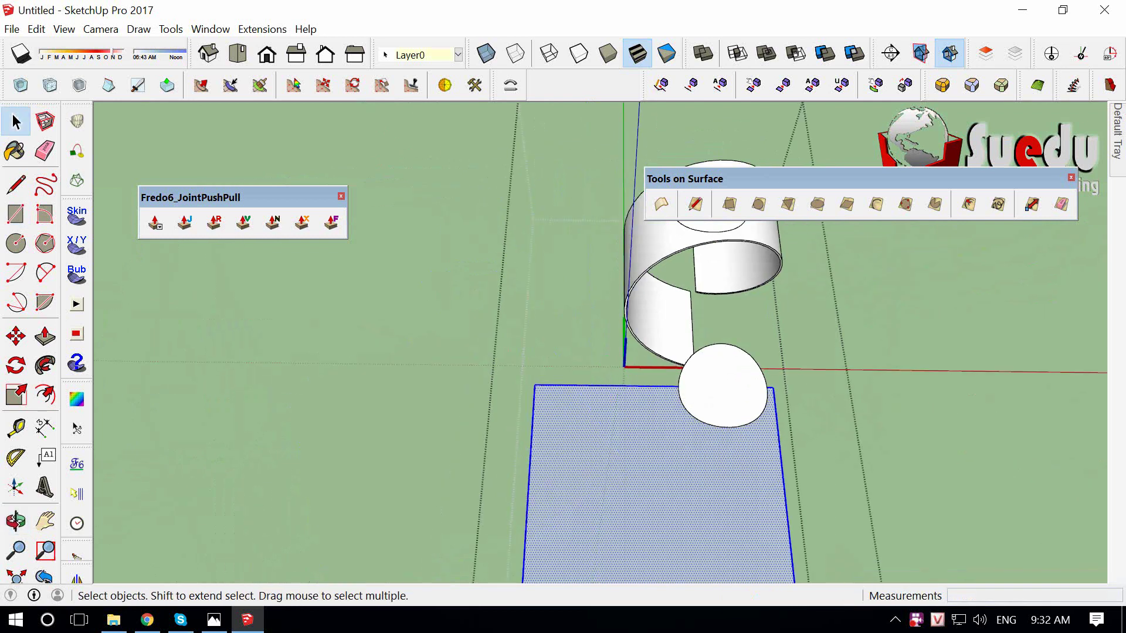
pyautogui.press('s')
pyautogui.moveTo(705, 406); pyautogui.dragTo(804, 420)
pyautogui.press('space')
pyautogui.moveTo(804, 420)
pyautogui.mouseDown(button='middle')
pyautogui.moveTo(500, 312)
pyautogui.moveTo(519, 230)
pyautogui.mouseUp(button='middle')
pyautogui.click(510, 252)
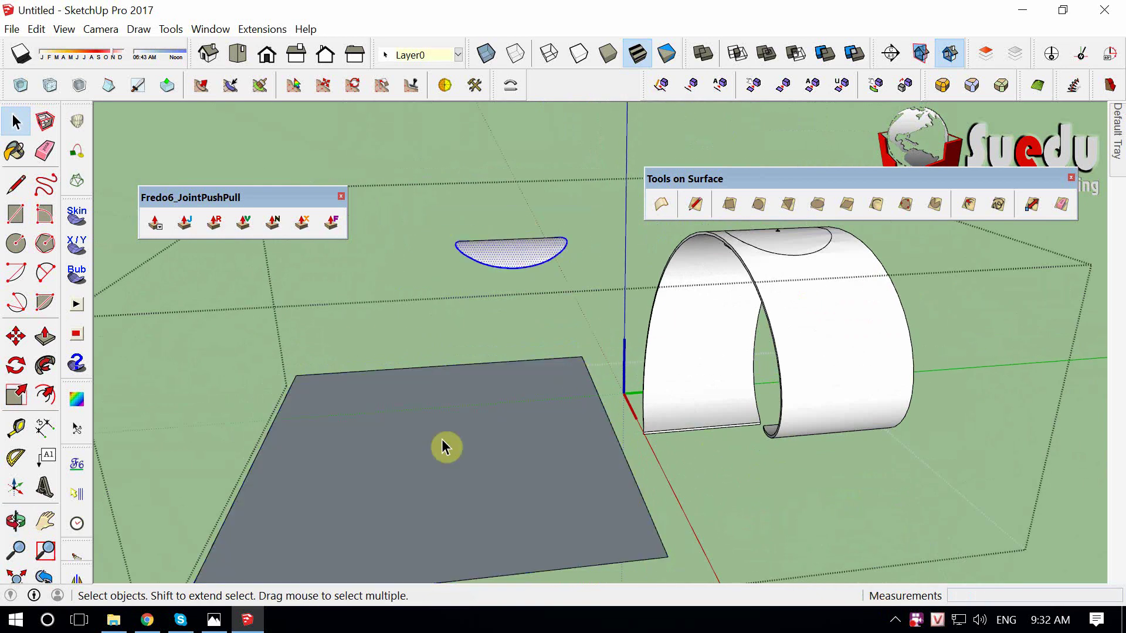
pyautogui.click(445, 445)
pyautogui.moveTo(514, 440); pyautogui.dragTo(769, 153, button='middle')
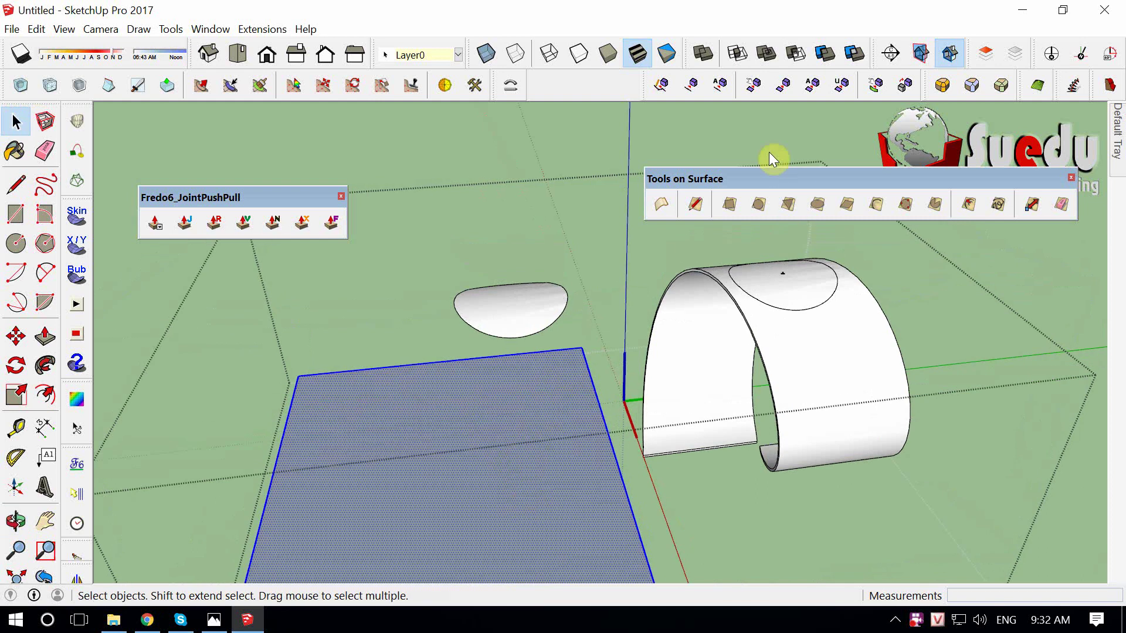
# Enable the Sandbox toolbar and move it clear of the arch.
pyautogui.rightClick(722, 87)
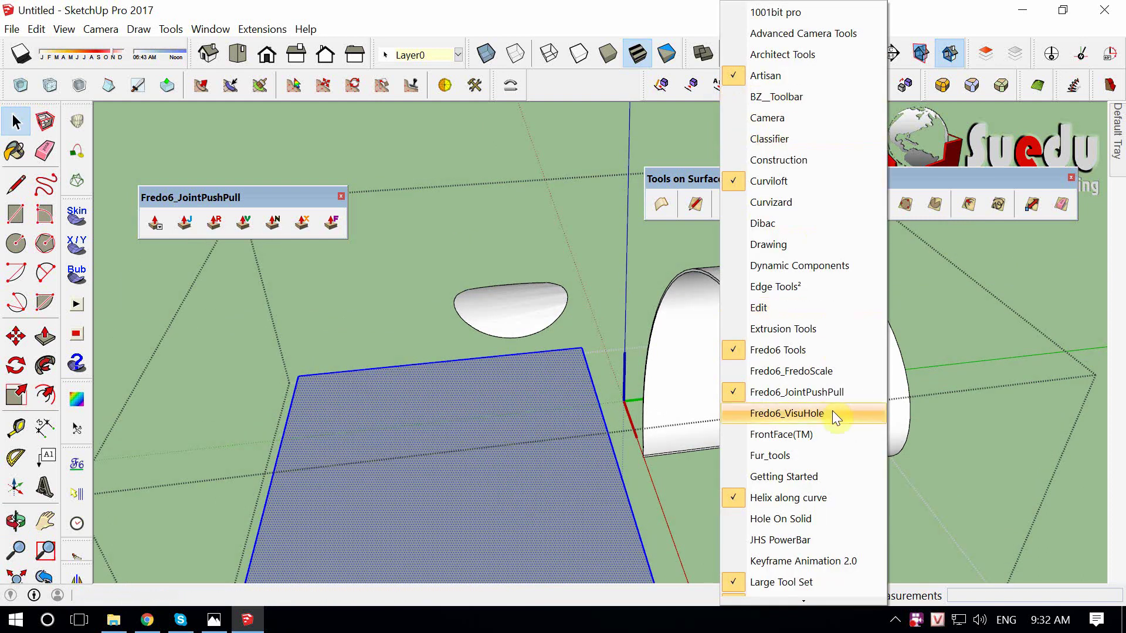
pyautogui.scroll(-4, 833, 410)
pyautogui.scroll(-2, 821, 281)
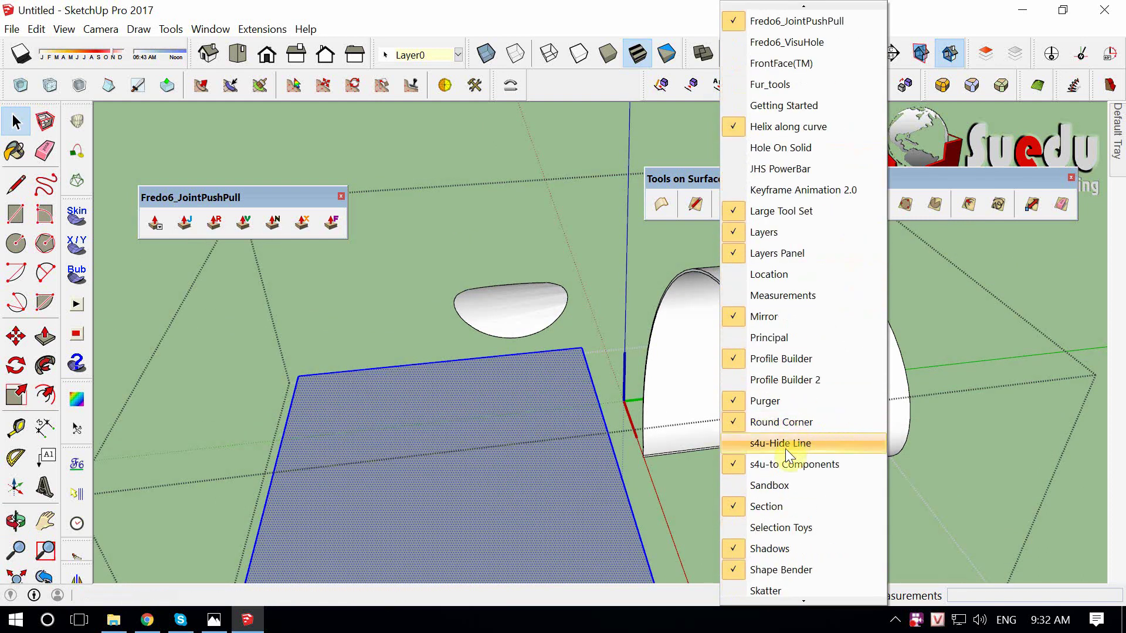
pyautogui.click(771, 491)
pyautogui.moveTo(733, 303); pyautogui.dragTo(470, 193)
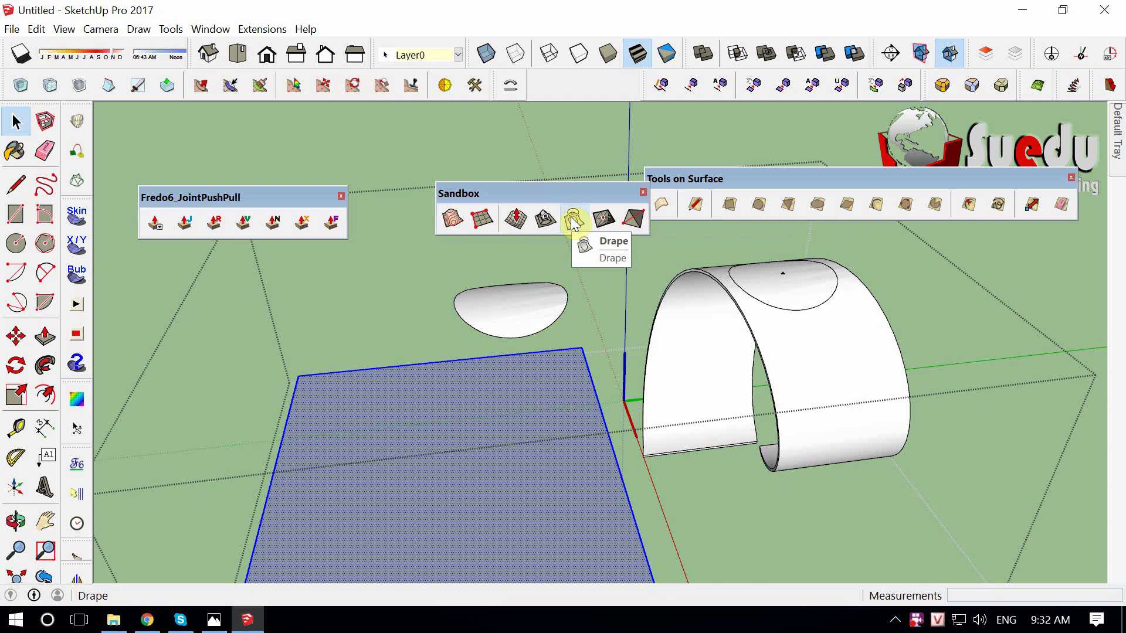
# Drape the selected dome face and edges onto the grey rectangle.
pyautogui.click(724, 473)
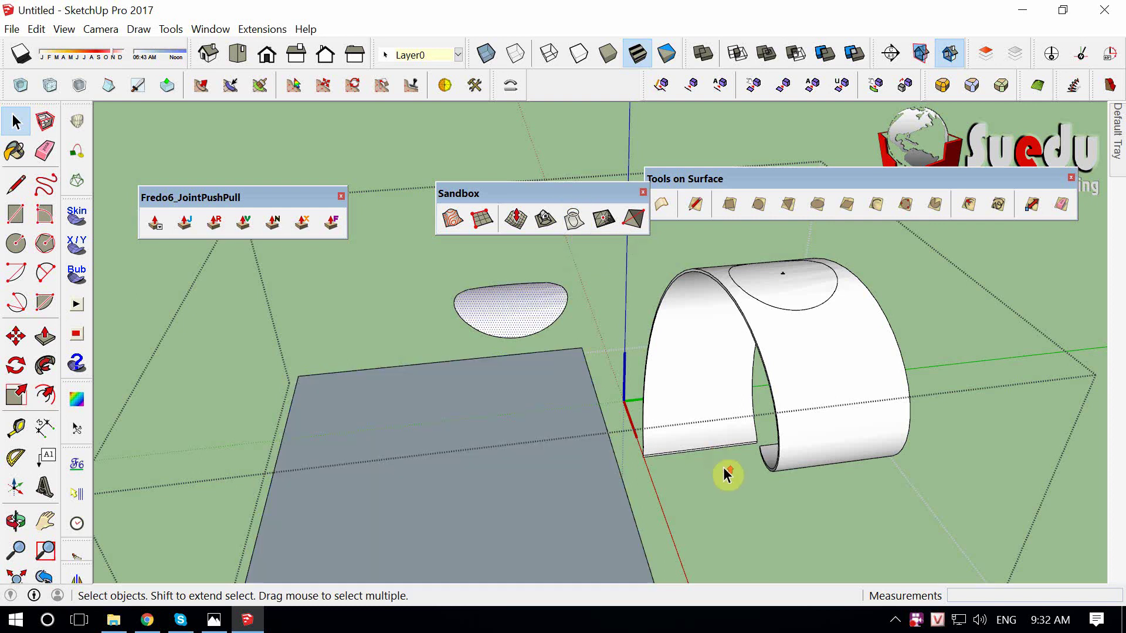
pyautogui.scroll(3, 490, 319)
pyautogui.click(492, 330)
pyautogui.scroll(3, 491, 333)
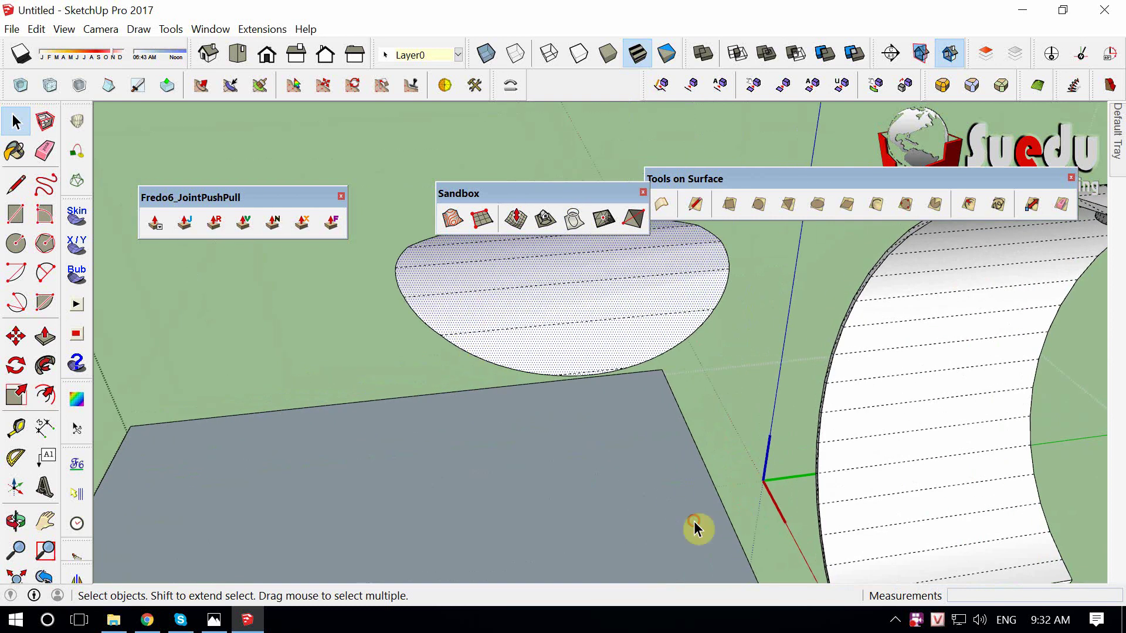
pyautogui.scroll(-2, 469, 350)
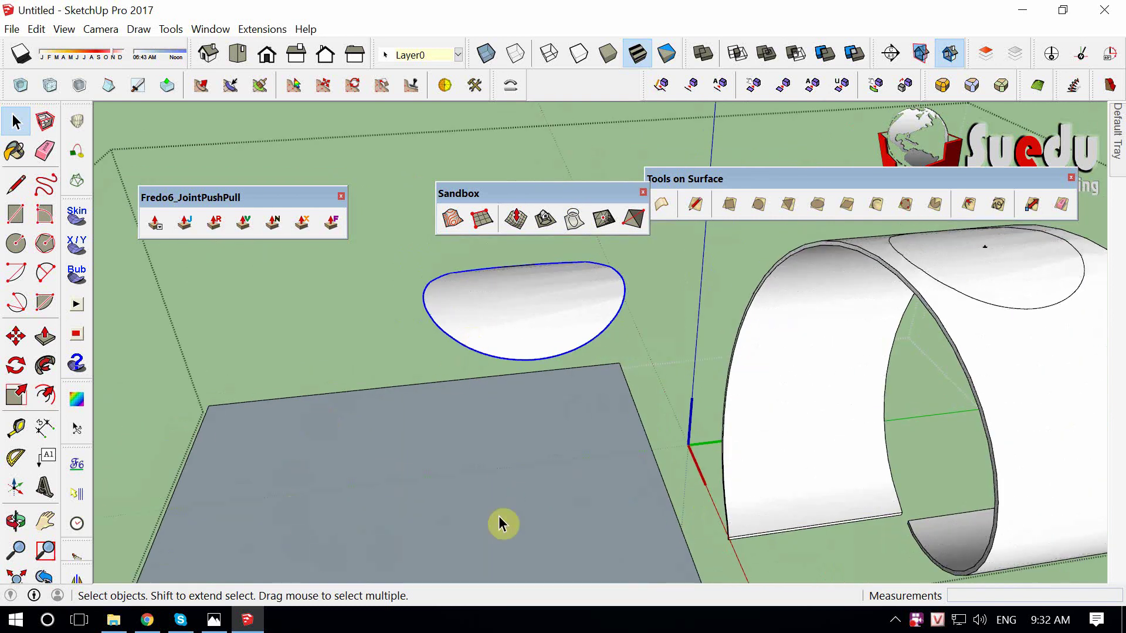
pyautogui.keyDown('shift'); pyautogui.click(519, 325); pyautogui.keyUp('shift')
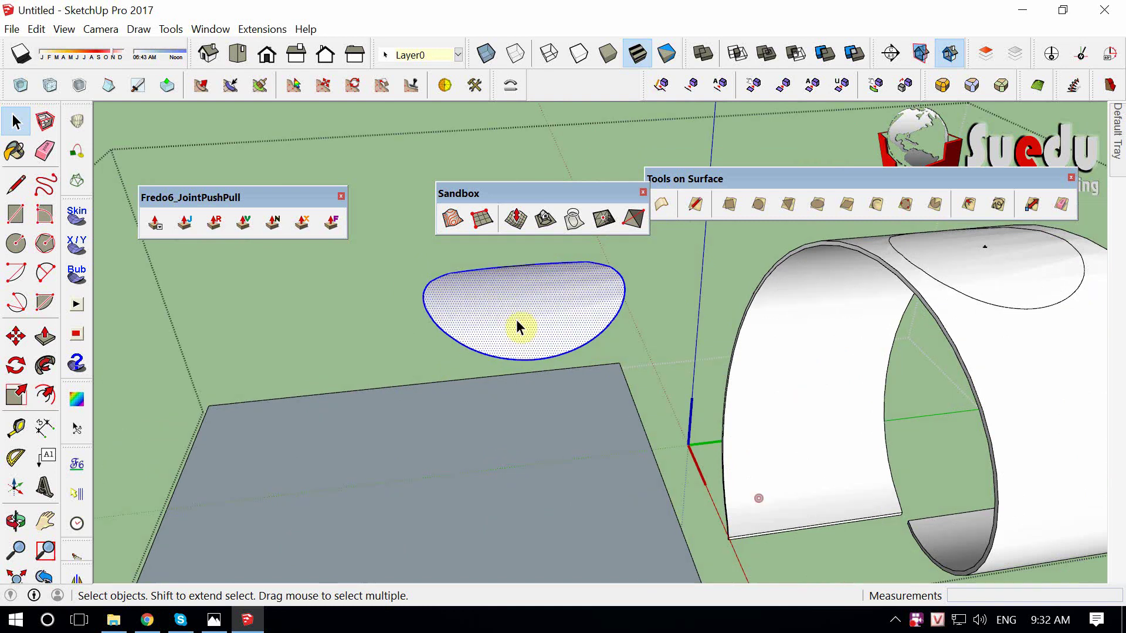
pyautogui.click(573, 222)
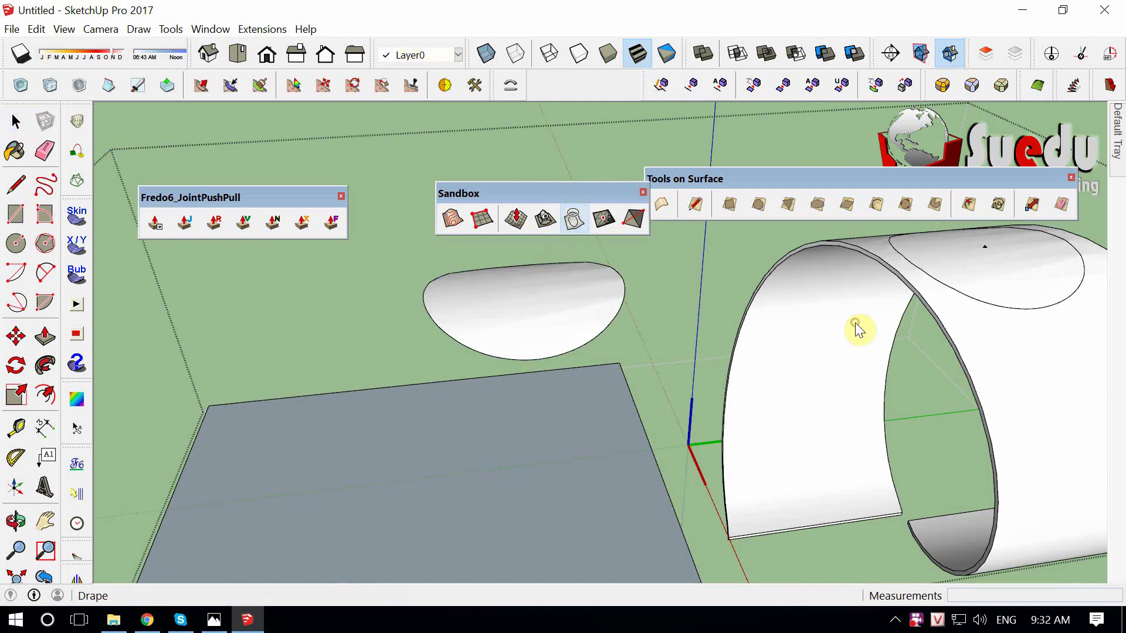
pyautogui.click(469, 481)
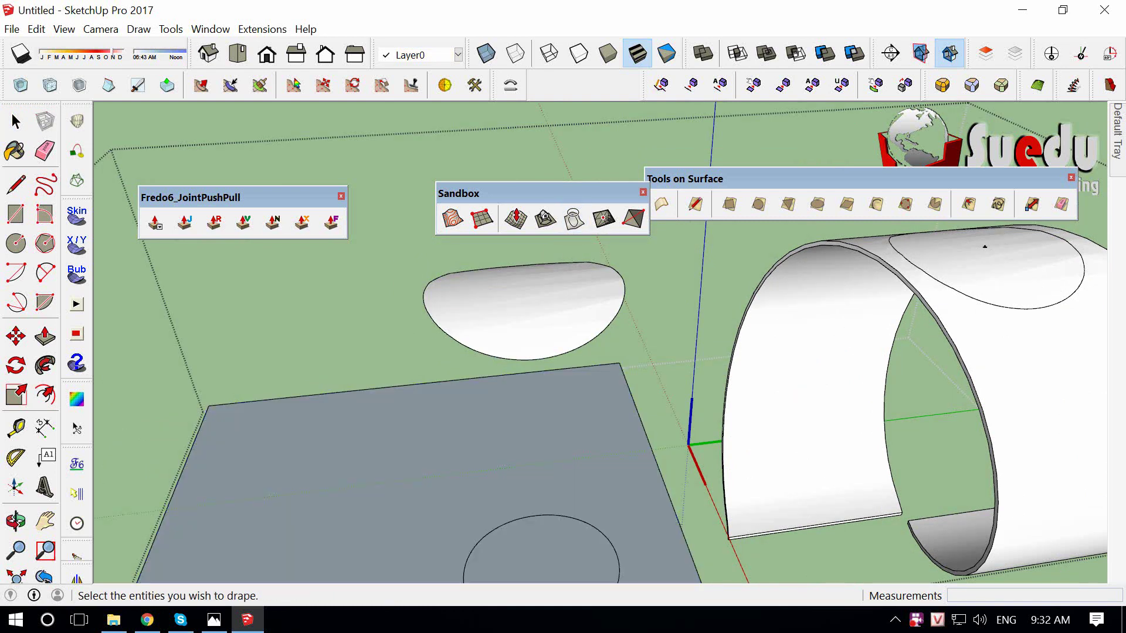
pyautogui.moveTo(532, 317)
pyautogui.mouseDown(button='middle')
pyautogui.moveTo(537, 343)
pyautogui.moveTo(523, 334)
pyautogui.mouseUp(button='middle')
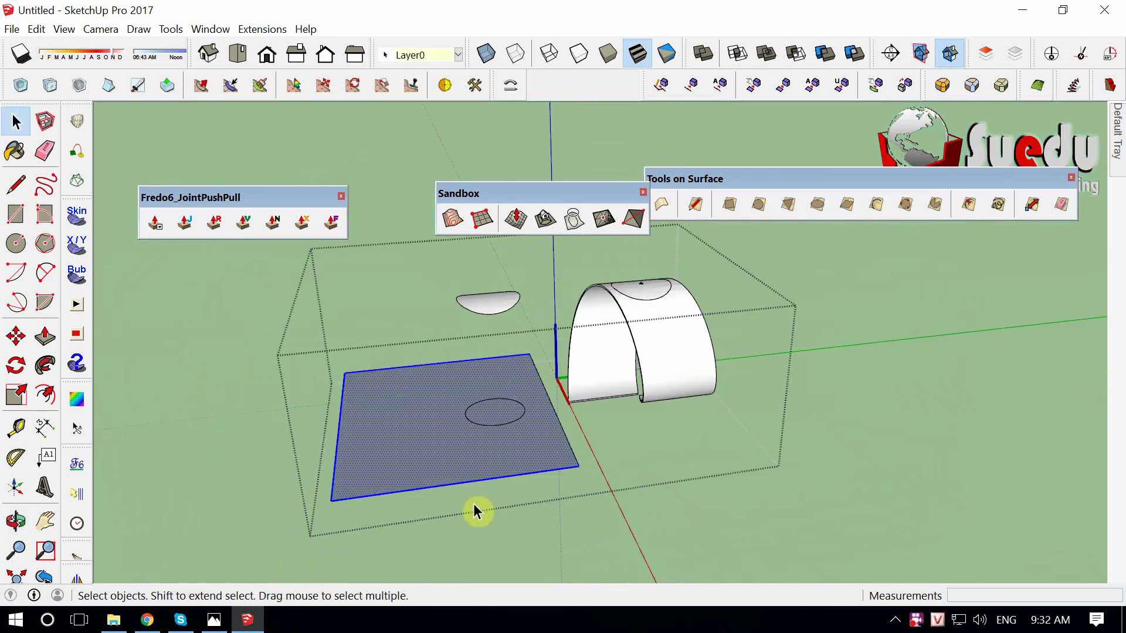
# Delete the grey rectangle, leaving the draped circle outline.
pyautogui.press('Delete')
pyautogui.moveTo(583, 444); pyautogui.dragTo(718, 503, button='middle')
pyautogui.scroll(3, 586, 452)
pyautogui.scroll(3, 628, 352)
pyautogui.scroll(2, 628, 352)
# Draw a straight line across the draped circle to split it in half.
pyautogui.press('l')
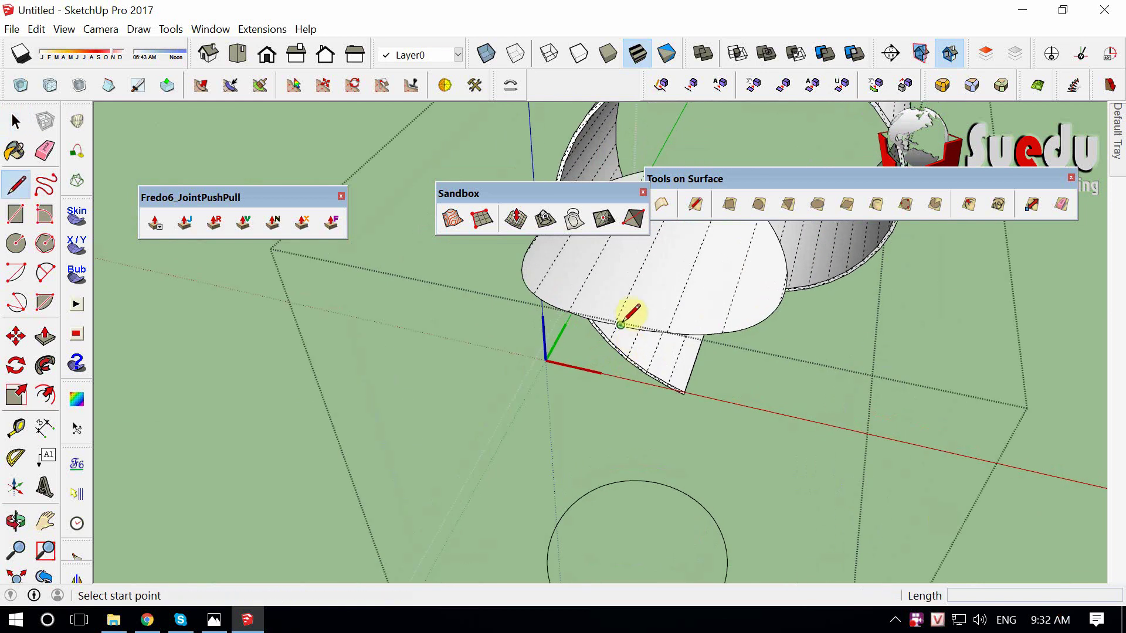
pyautogui.click(621, 325)
pyautogui.moveTo(620, 324); pyautogui.dragTo(926, 470, button='middle')
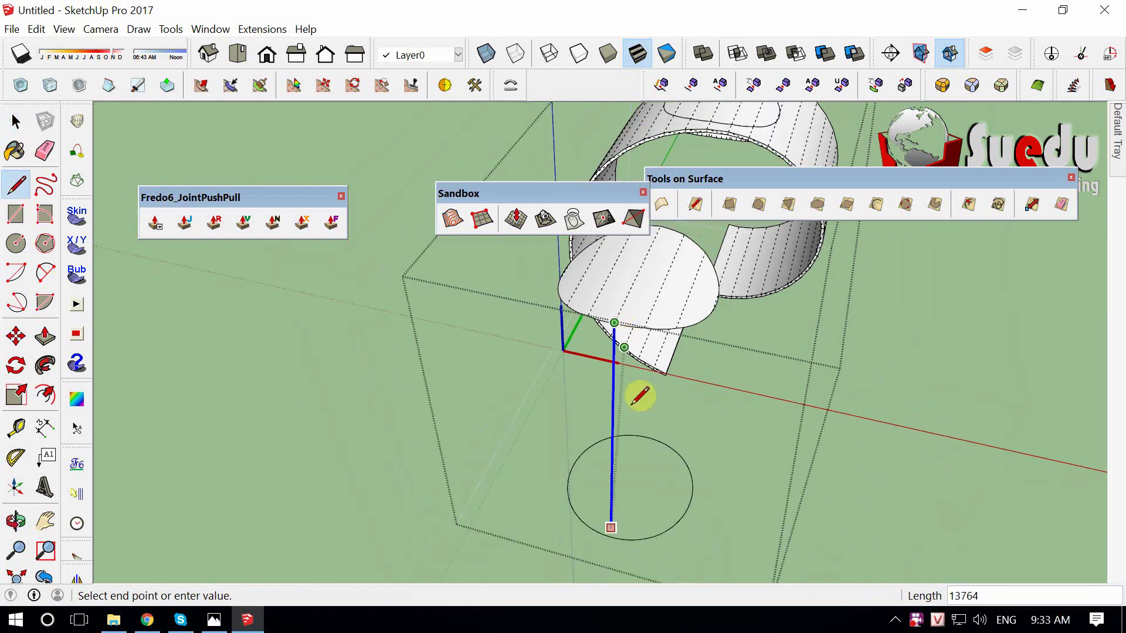
pyautogui.moveTo(621, 520); pyautogui.dragTo(410, 506, button='middle')
pyautogui.click(394, 478)
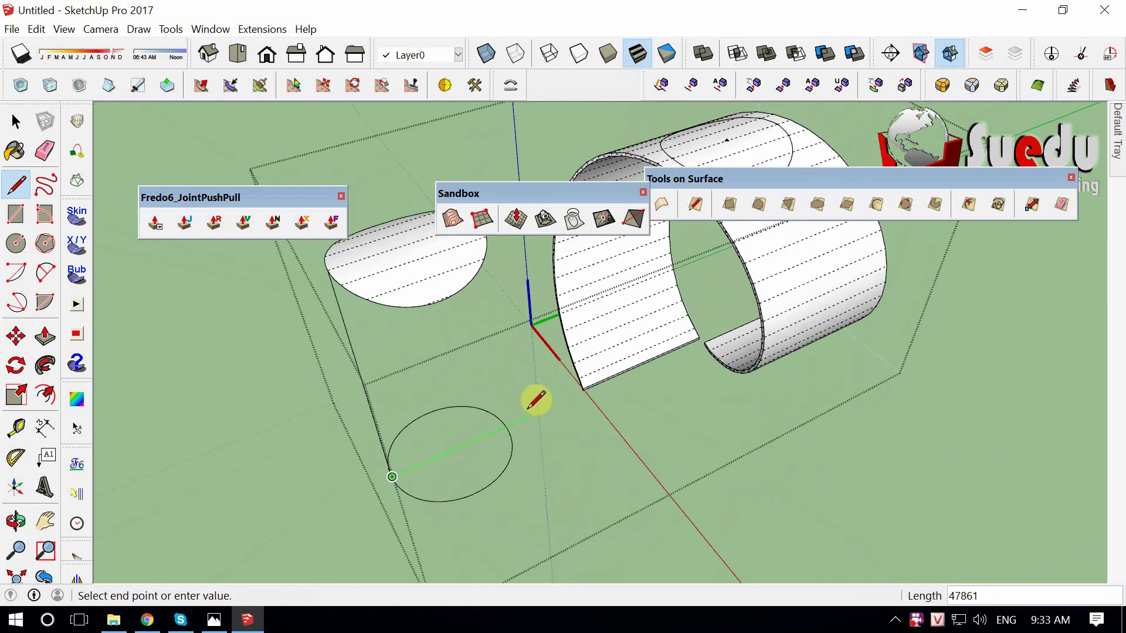
pyautogui.click(529, 415)
pyautogui.press('space')
pyautogui.moveTo(528, 414); pyautogui.dragTo(792, 614, button='middle')
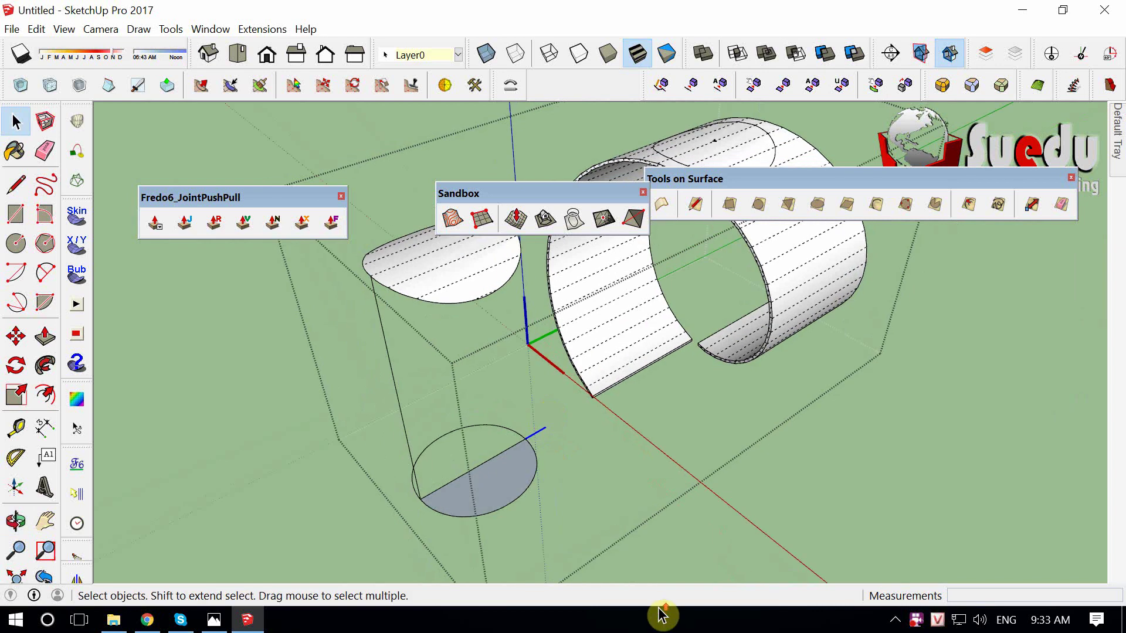
# Select the half-circle face and bring up the 6.jpg reference photo.
pyautogui.moveTo(545, 450); pyautogui.dragTo(408, 378, button='middle')
pyautogui.moveTo(443, 448)
pyautogui.mouseDown(button='middle')
pyautogui.moveTo(585, 465)
pyautogui.moveTo(516, 402)
pyautogui.moveTo(799, 563)
pyautogui.moveTo(623, 449)
pyautogui.mouseUp(button='middle')
pyautogui.click(516, 402)
pyautogui.click(648, 469)
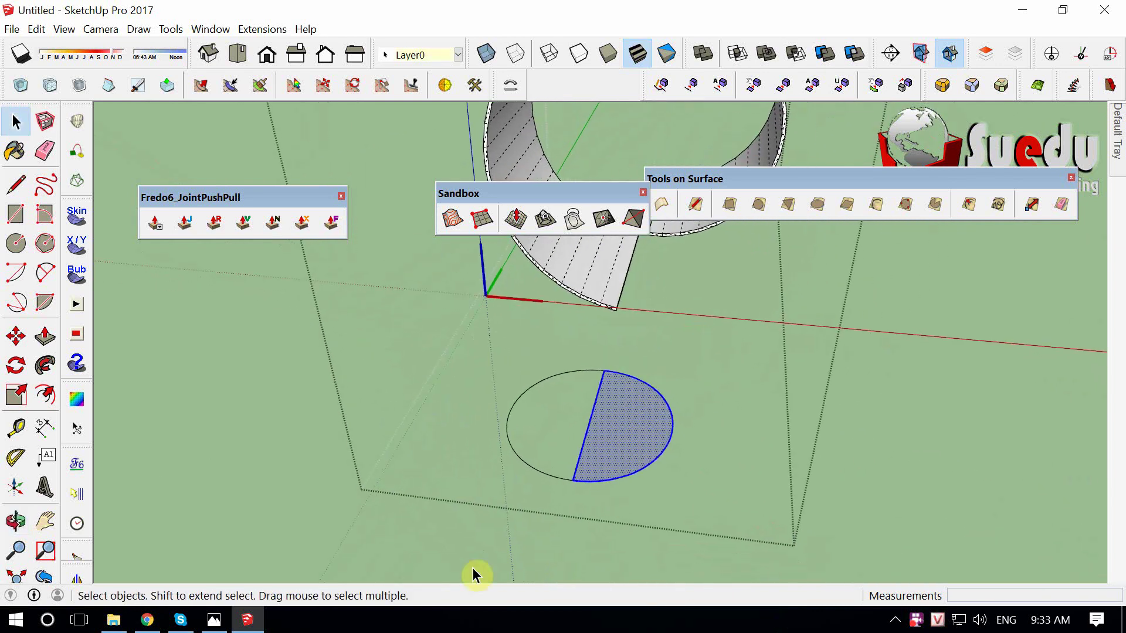
pyautogui.click(214, 620)
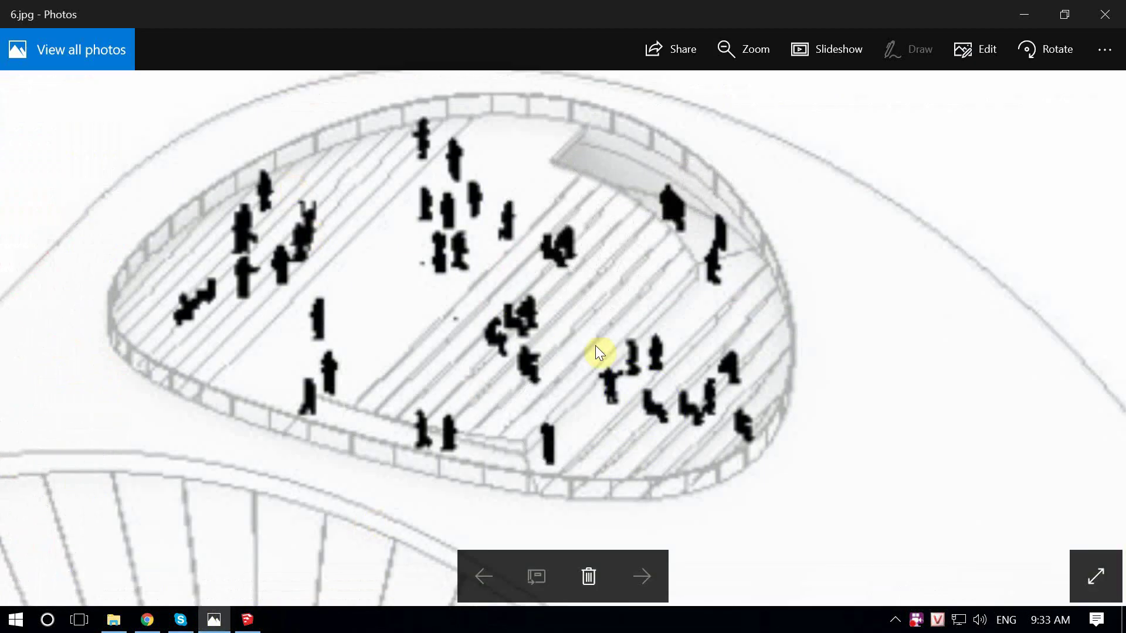
# Zoom in and out on the 6.jpg deck sketch, then minimize Photos.
pyautogui.scroll(2, 561, 151)
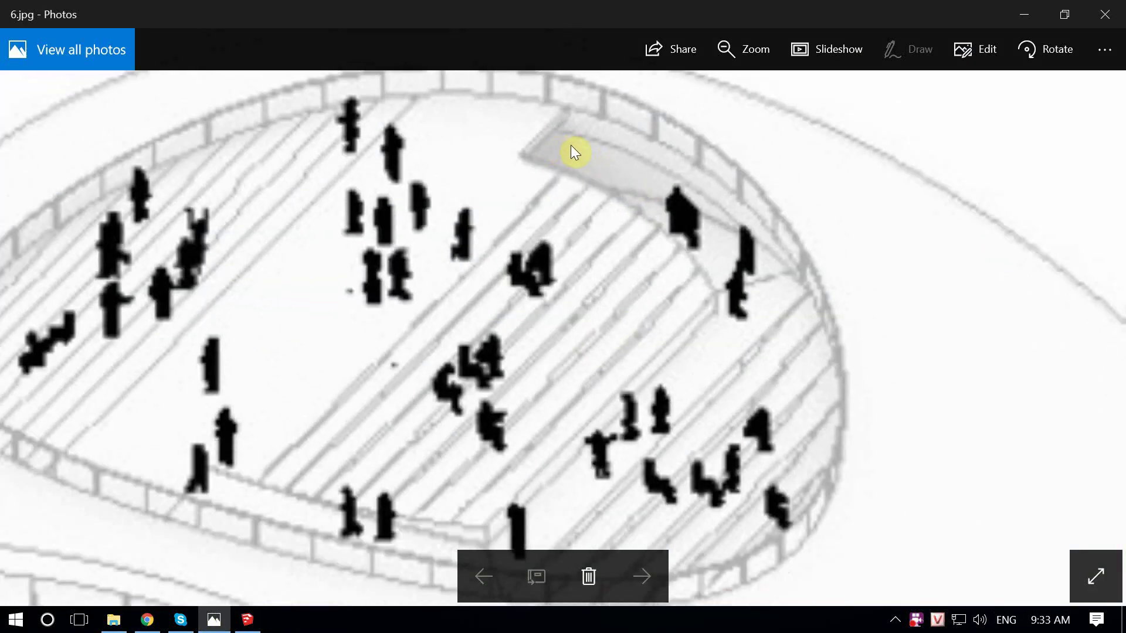
pyautogui.scroll(-1, 572, 151)
pyautogui.scroll(-1, 729, 234)
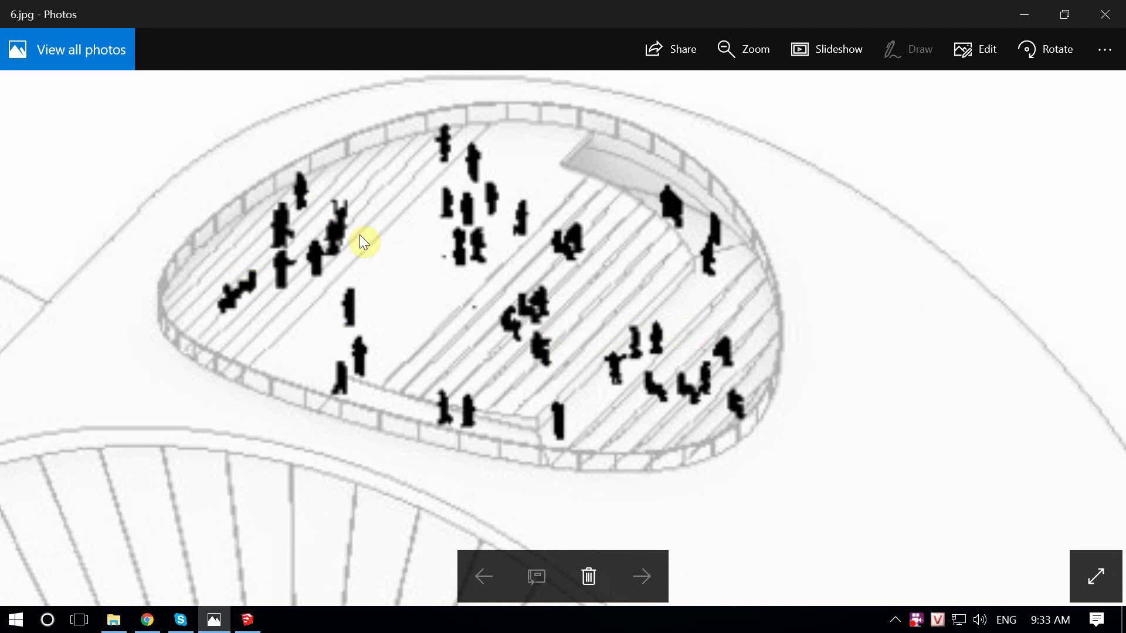
pyautogui.click(1025, 17)
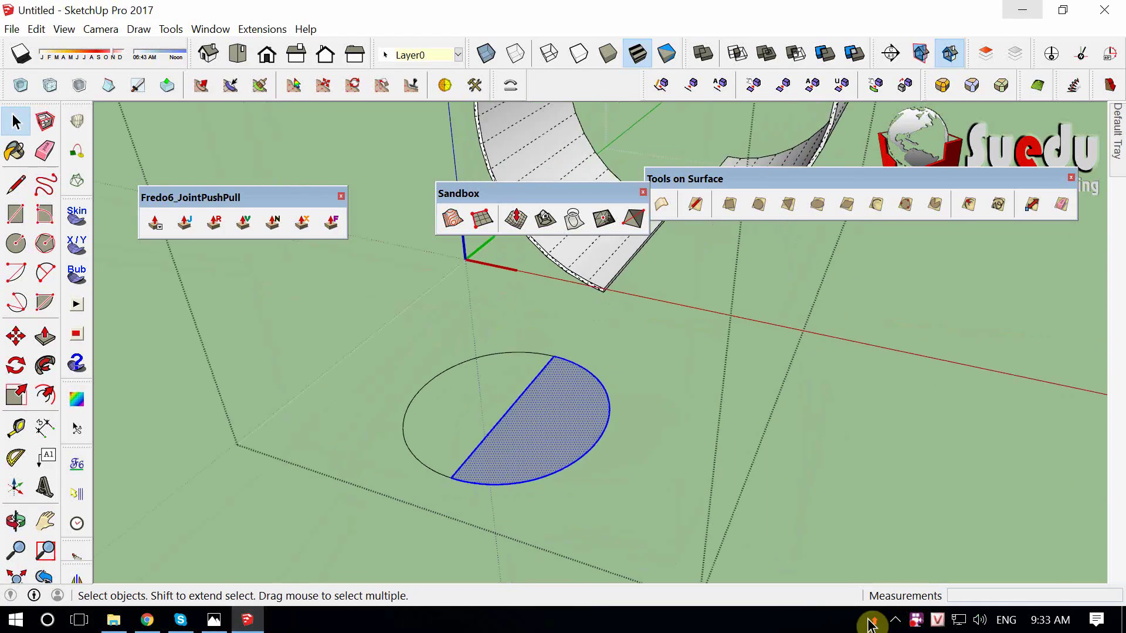
# Copy the diameter edge across the half-circle as 18 parallel stripe lines.
pyautogui.click(503, 412)
pyautogui.press('m')
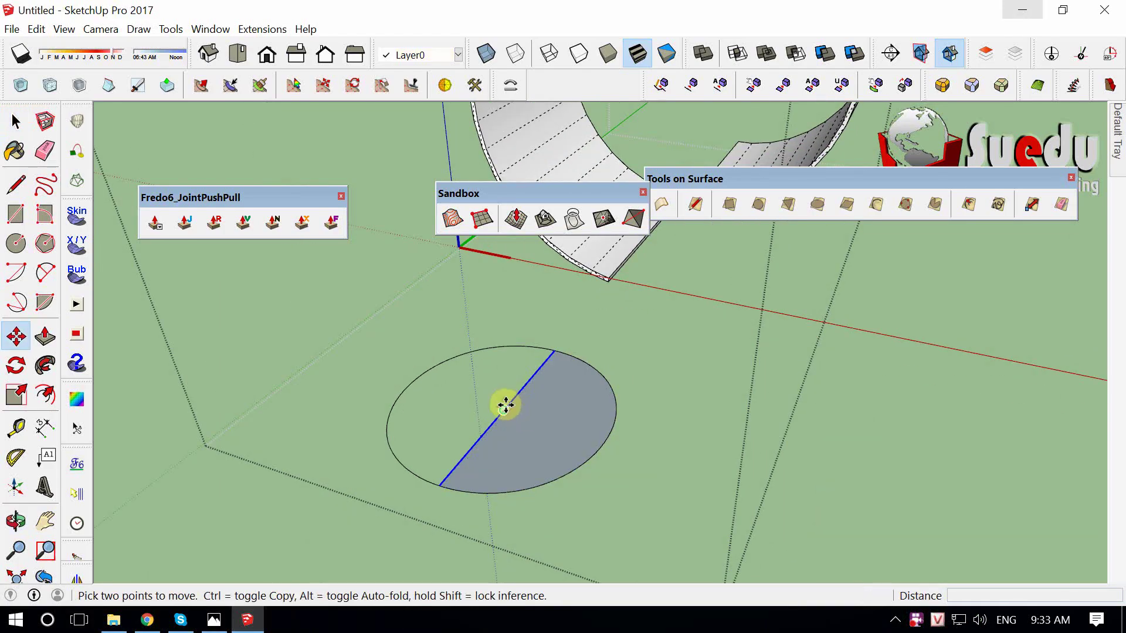
pyautogui.press('ctrl')
pyautogui.click(508, 409)
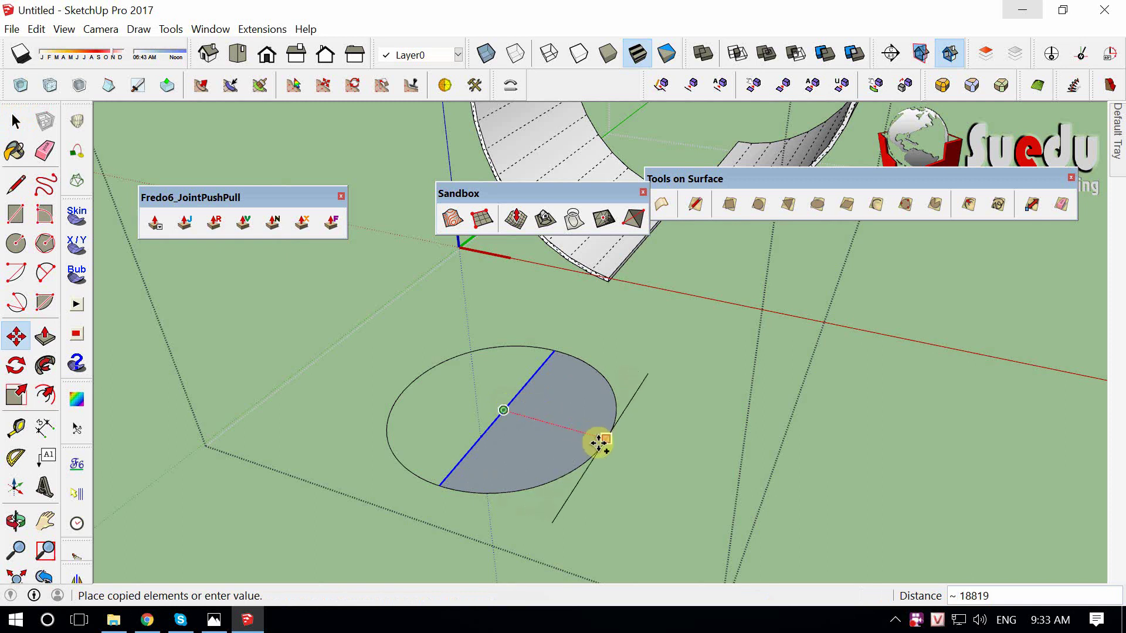
pyautogui.click(213, 623)
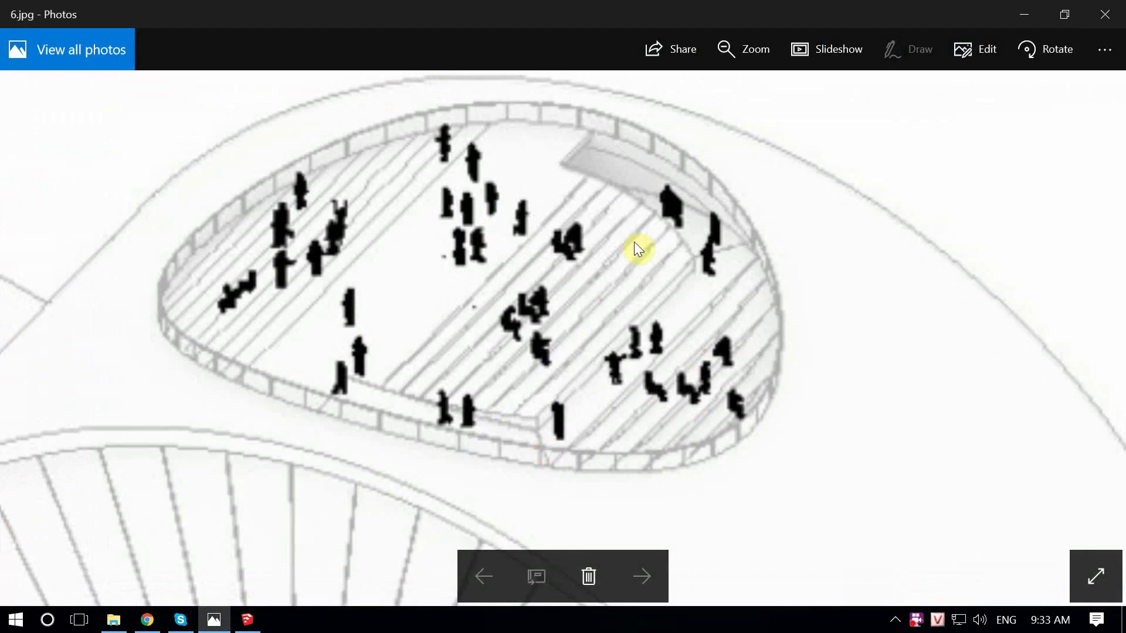
pyautogui.hotkey('alt', 'Tab')
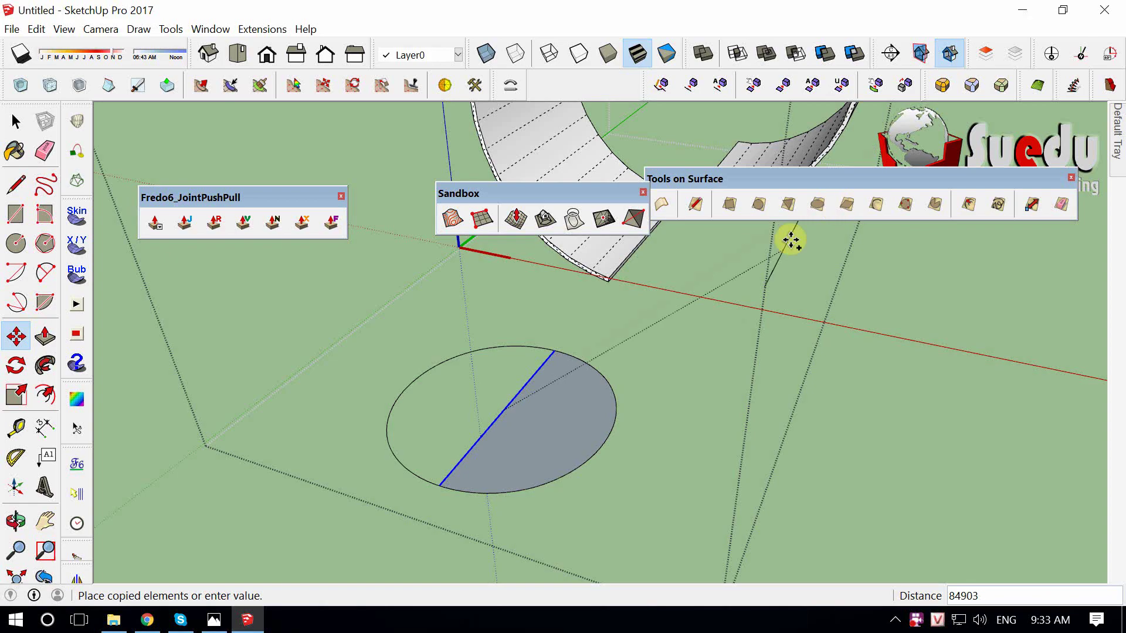
pyautogui.click(610, 438)
pyautogui.write('18/')
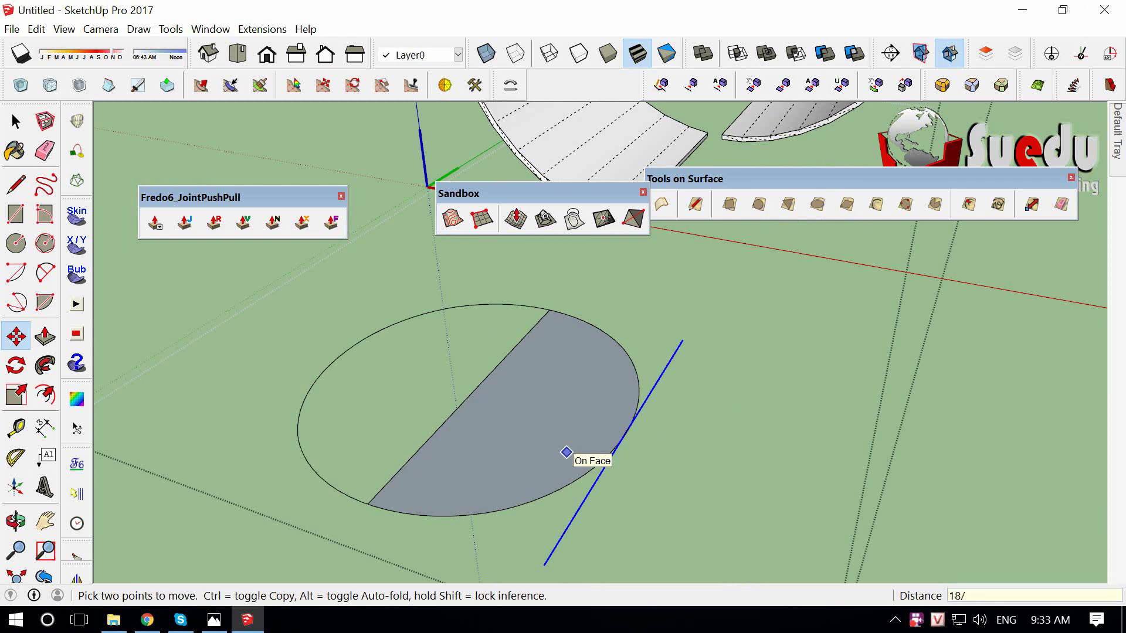
pyautogui.press('Return')
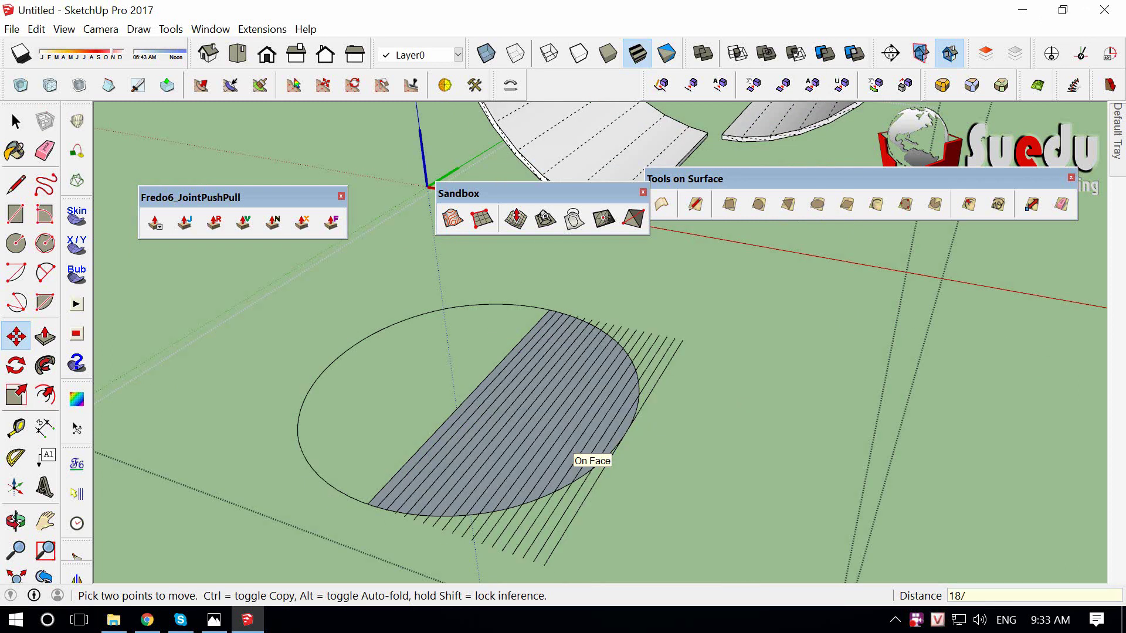
# Compare the striped half-circle against the 6.jpg reference photo.
pyautogui.moveTo(578, 454)
pyautogui.mouseDown(button='middle')
pyautogui.moveTo(495, 485)
pyautogui.moveTo(558, 402)
pyautogui.mouseUp(button='middle')
pyautogui.scroll(2, 495, 485)
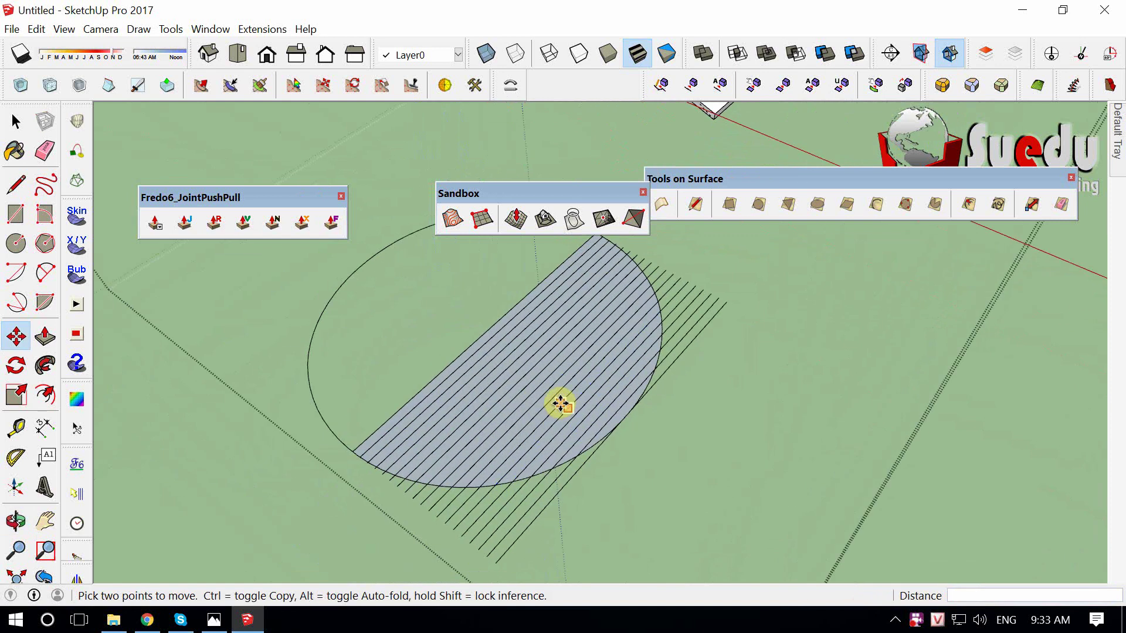
pyautogui.click(214, 619)
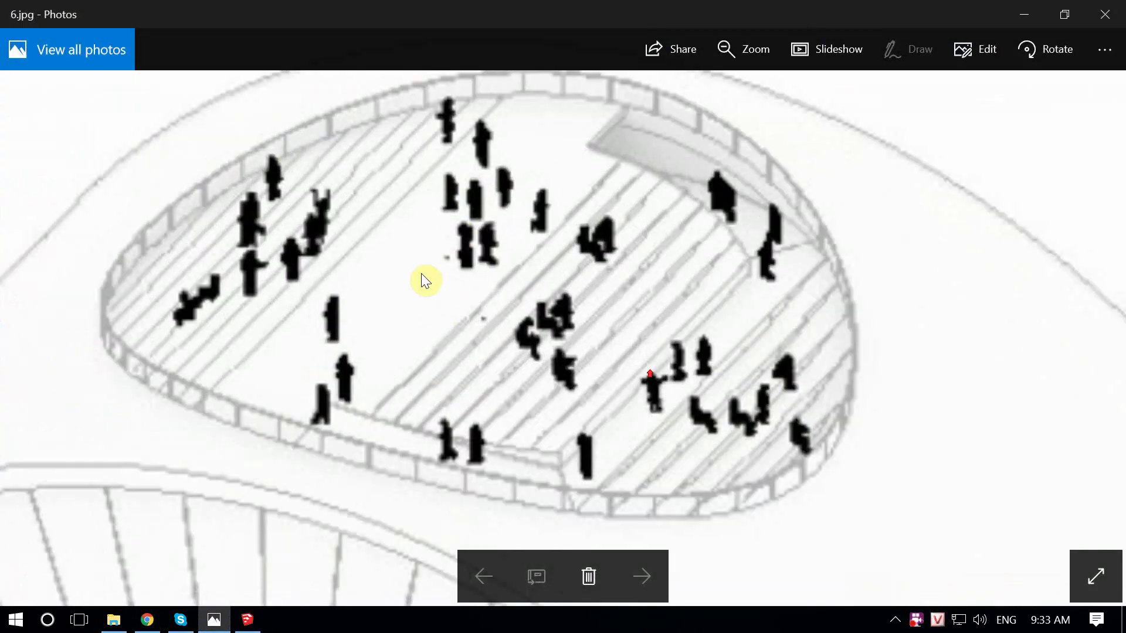
pyautogui.click(1023, 14)
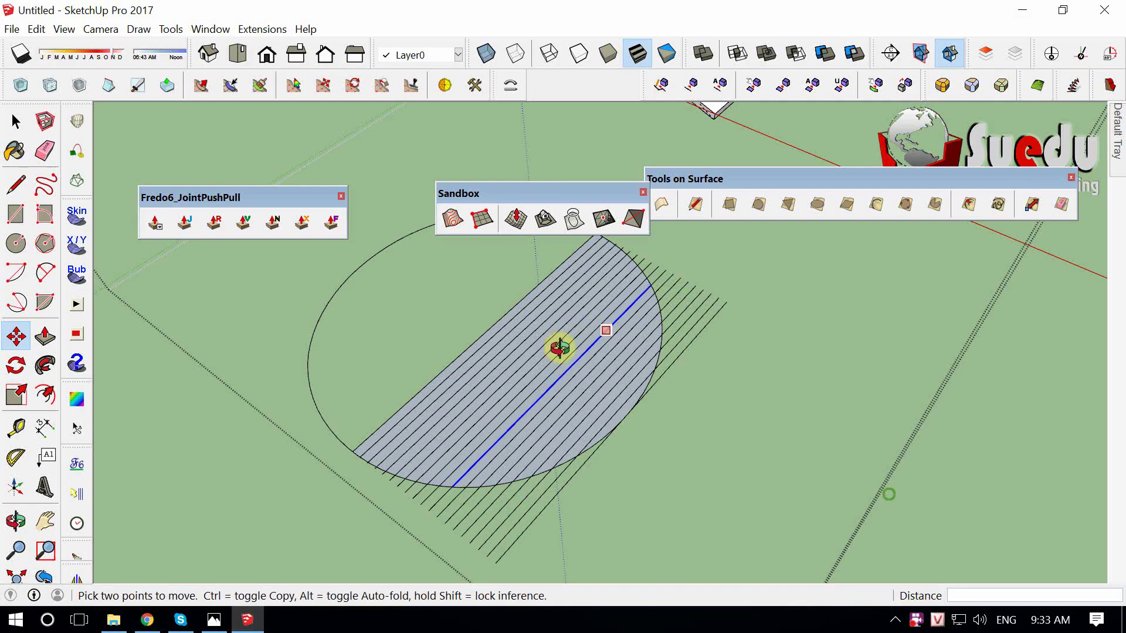
pyautogui.moveTo(558, 347)
pyautogui.mouseDown(button='middle')
pyautogui.moveTo(689, 526)
pyautogui.moveTo(460, 309)
pyautogui.moveTo(611, 379)
pyautogui.moveTo(620, 354)
pyautogui.moveTo(553, 465)
pyautogui.moveTo(528, 447)
pyautogui.moveTo(506, 362)
pyautogui.mouseUp(button='middle')
pyautogui.press('space')
# Erase the hatch lines nearest the top edge of the half-circle.
pyautogui.press('e')
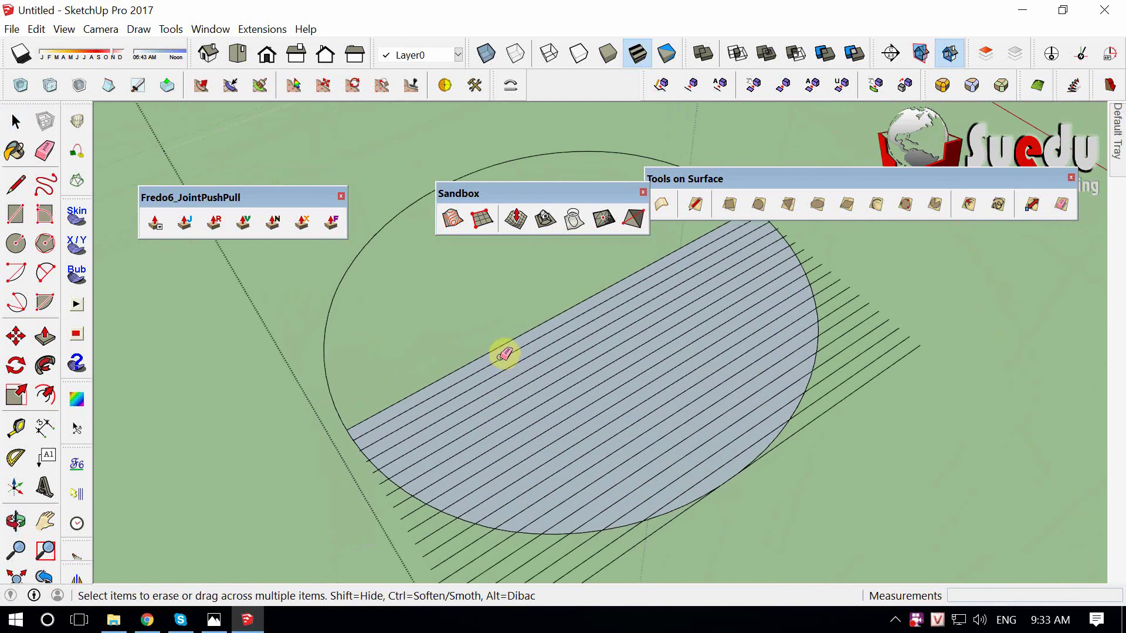
pyautogui.click(505, 354)
pyautogui.press('space')
pyautogui.moveTo(639, 394)
pyautogui.mouseDown(button='middle')
pyautogui.moveTo(573, 410)
pyautogui.moveTo(655, 436)
pyautogui.mouseUp(button='middle')
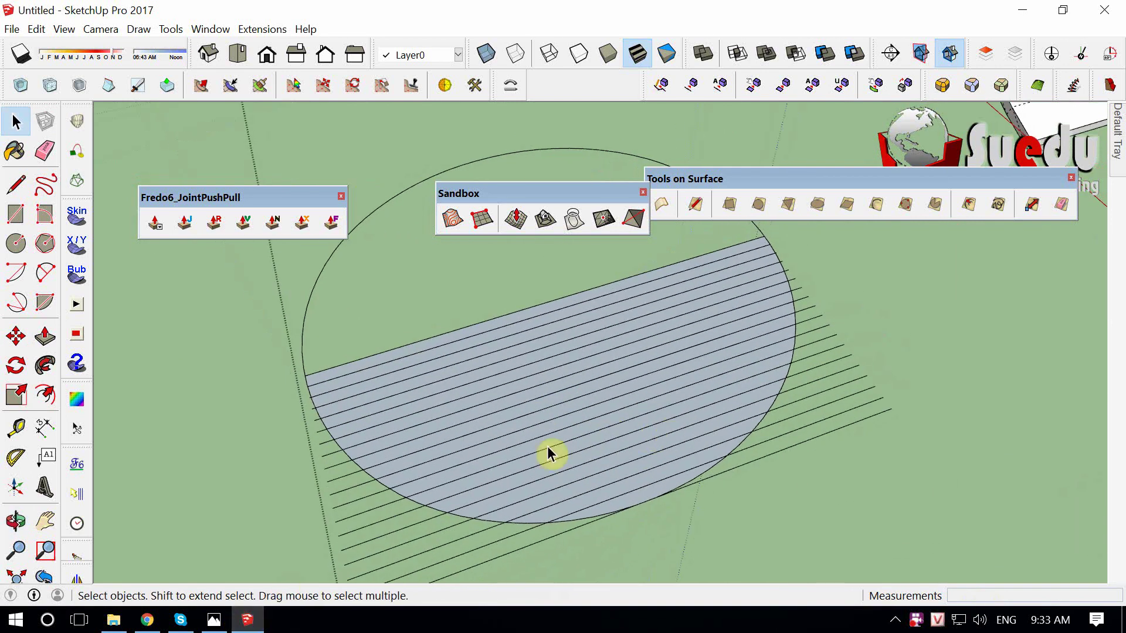
pyautogui.press('e')
pyautogui.moveTo(514, 315); pyautogui.dragTo(512, 343)
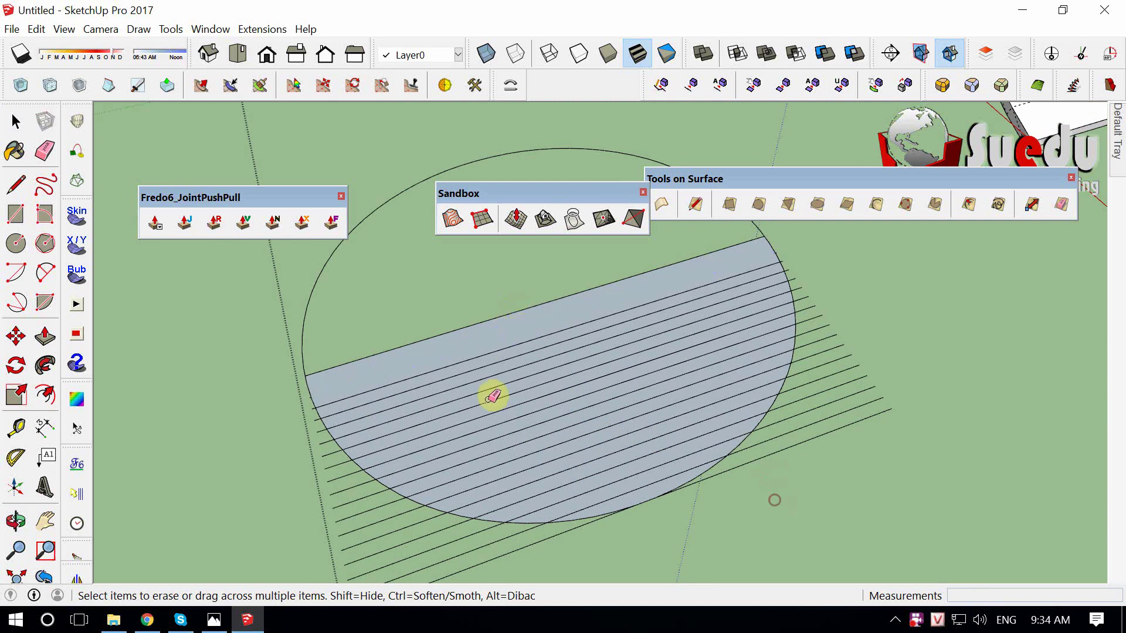
pyautogui.moveTo(626, 435); pyautogui.dragTo(560, 461, button='middle')
pyautogui.press('space')
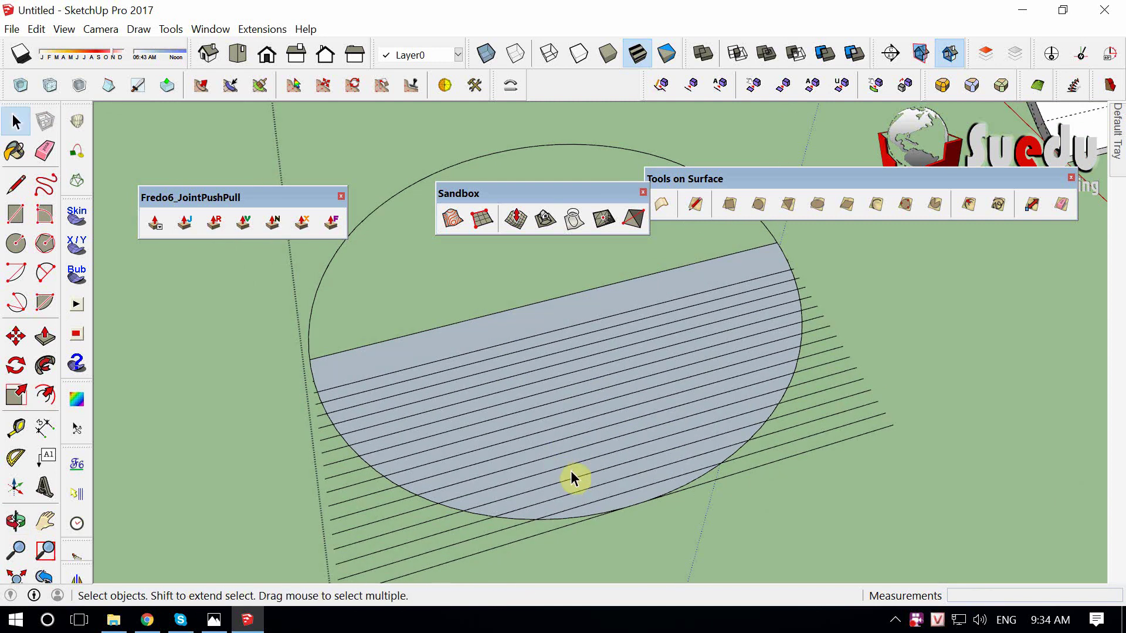
pyautogui.press('e')
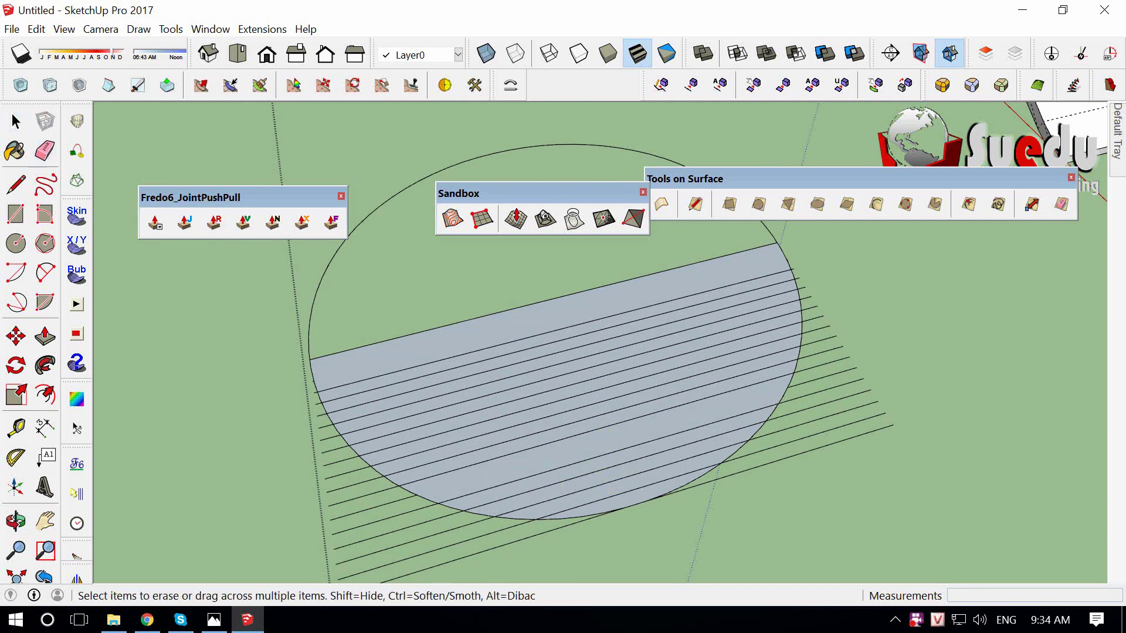
pyautogui.moveTo(571, 462); pyautogui.dragTo(716, 432, button='middle')
# Reopen the 6.jpg reference photo and zoom around it.
pyautogui.click(215, 619)
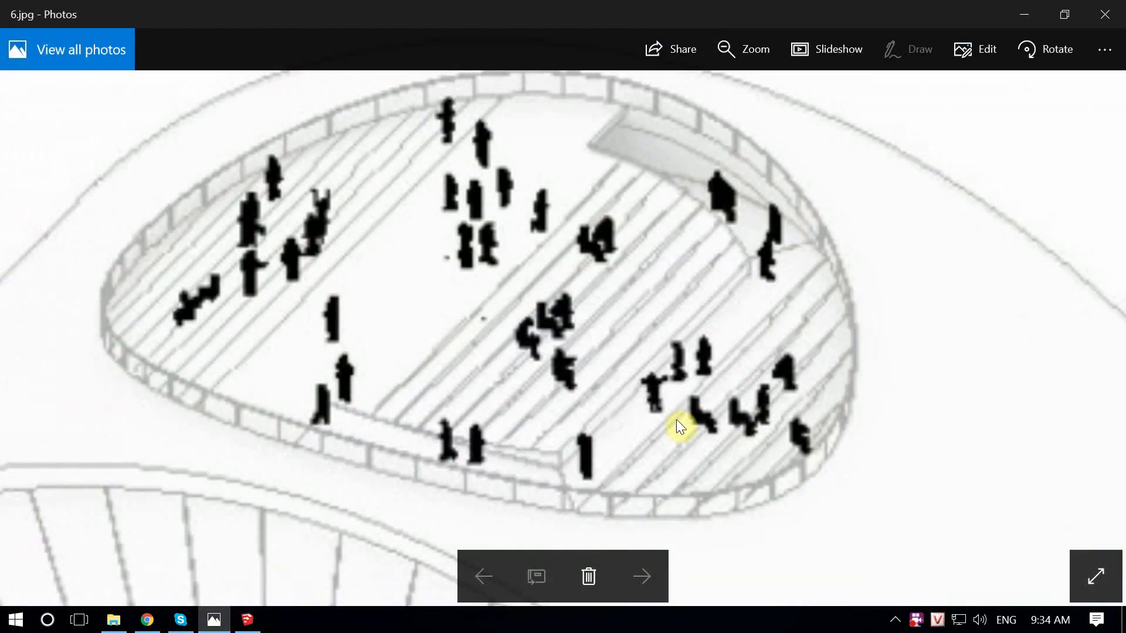
pyautogui.scroll(2, 677, 420)
pyautogui.scroll(2, 788, 361)
pyautogui.scroll(2, 733, 312)
pyautogui.scroll(-3, 721, 329)
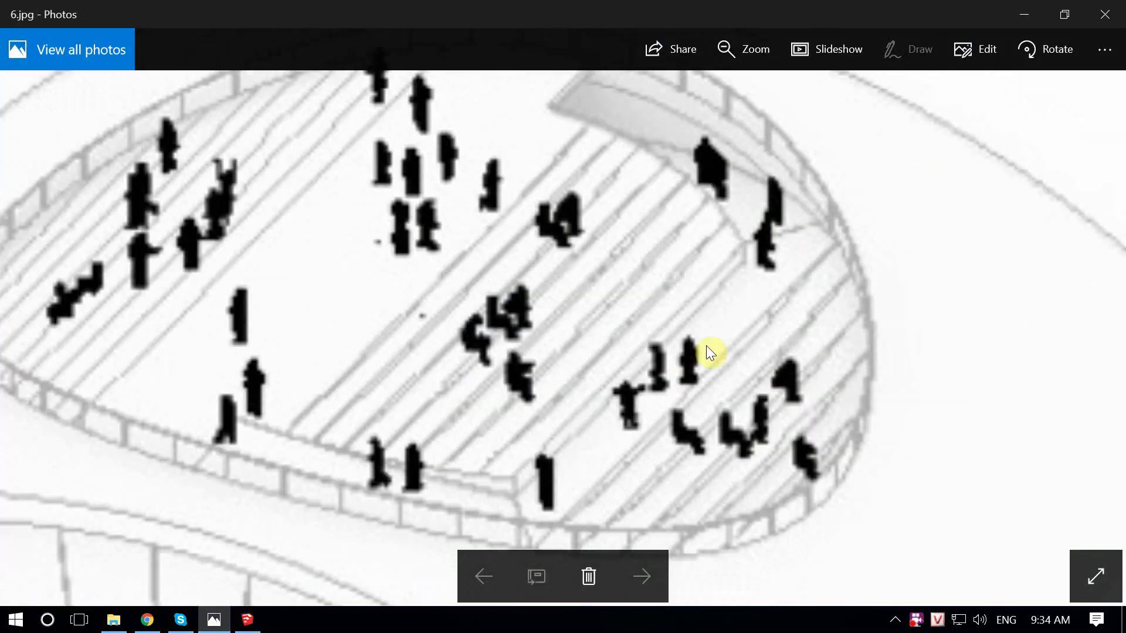
pyautogui.scroll(2, 674, 369)
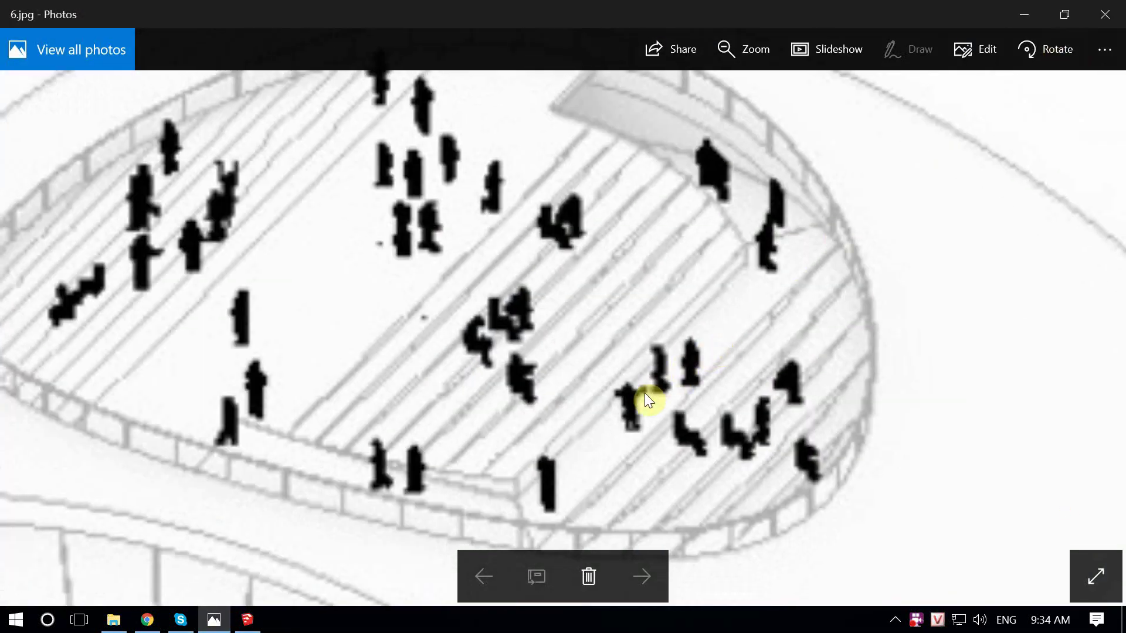
# Box-select the protruding hatch line ends on the right of the half-circle.
pyautogui.hotkey('alt', 'Tab')
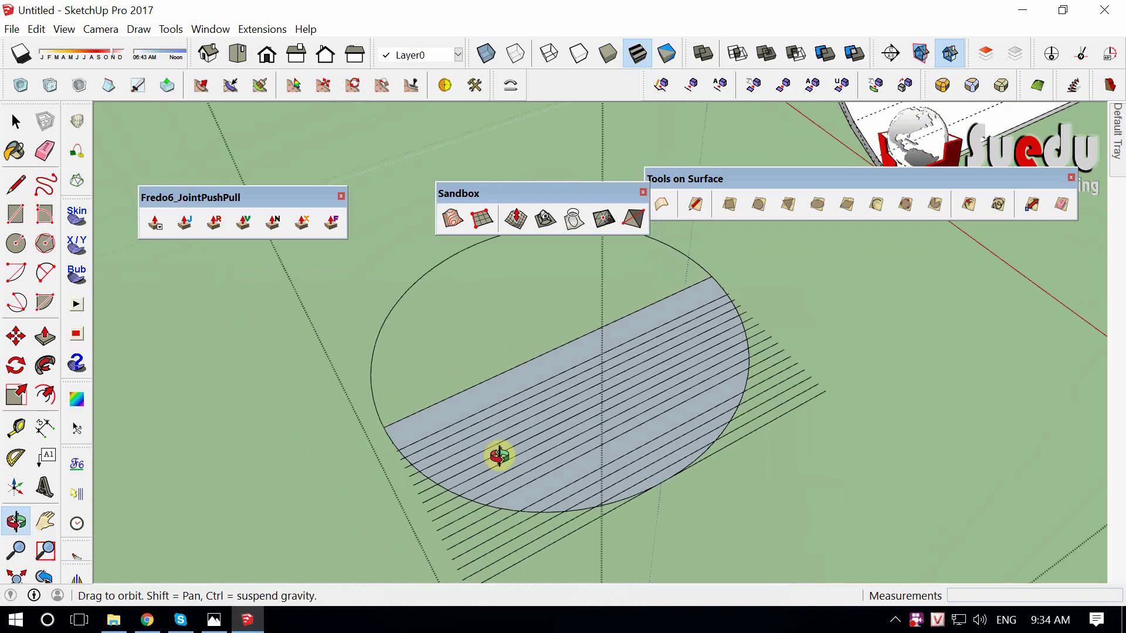
pyautogui.moveTo(497, 455)
pyautogui.mouseDown()
pyautogui.moveTo(415, 437)
pyautogui.moveTo(561, 446)
pyautogui.moveTo(548, 455)
pyautogui.moveTo(678, 478)
pyautogui.mouseUp()
pyautogui.scroll(5, 762, 428)
pyautogui.press('space')
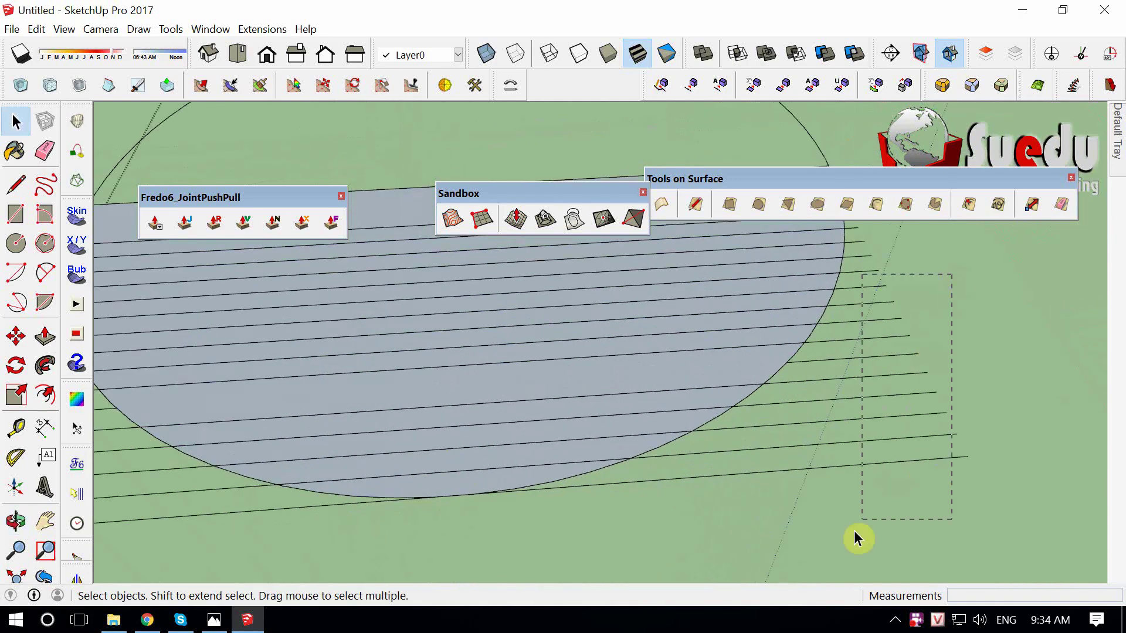
pyautogui.moveTo(927, 303)
pyautogui.mouseDown()
pyautogui.moveTo(856, 534)
pyautogui.moveTo(862, 340)
pyautogui.mouseUp()
pyautogui.scroll(1, 883, 323)
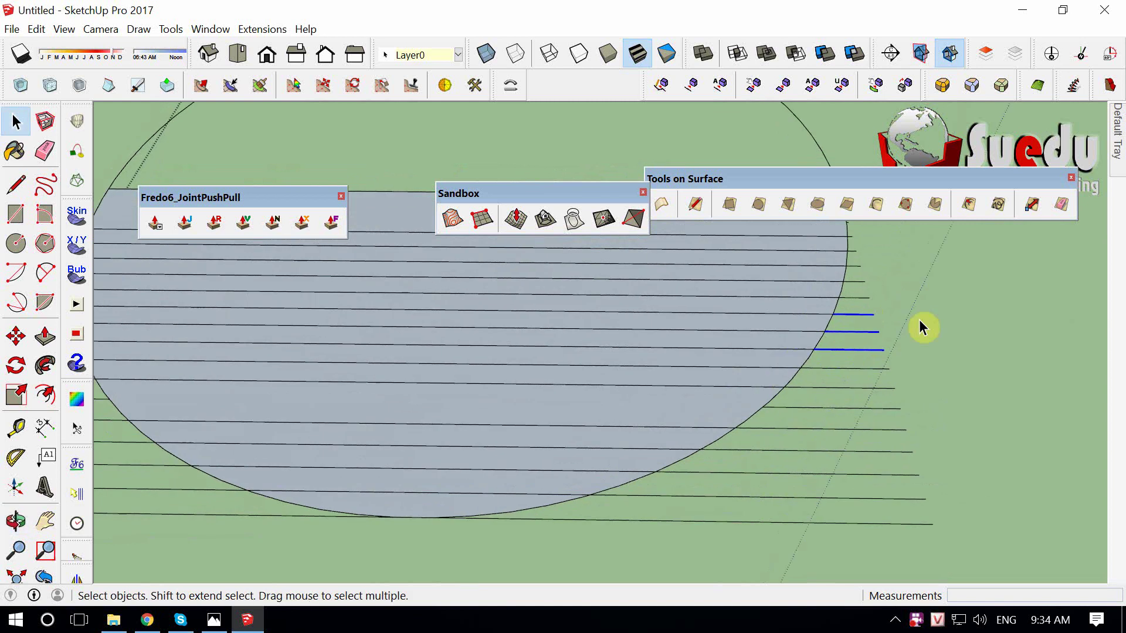
pyautogui.moveTo(929, 318); pyautogui.dragTo(821, 551)
pyautogui.moveTo(822, 551)
pyautogui.mouseDown(button='middle')
pyautogui.moveTo(673, 329)
pyautogui.moveTo(985, 589)
pyautogui.mouseUp(button='middle')
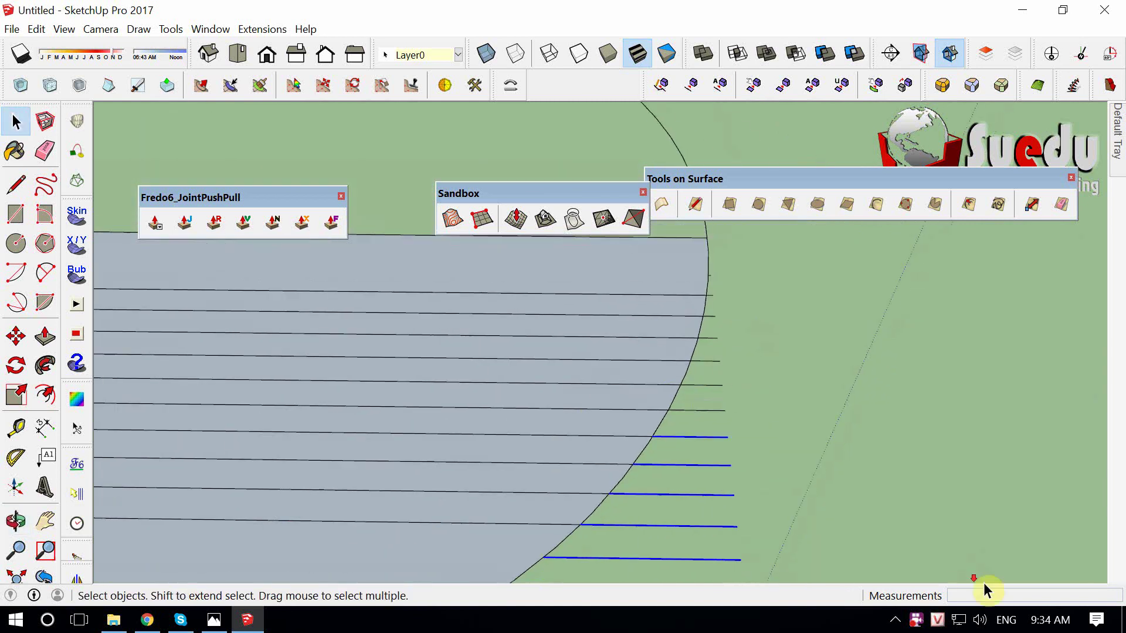
pyautogui.scroll(-3, 181, 357)
# Select the whole hatched half-circle together with its lines.
pyautogui.moveTo(181, 357); pyautogui.dragTo(779, 447, button='middle')
pyautogui.doubleClick(704, 324)
pyautogui.tripleClick(639, 572)
pyautogui.scroll(-3, 497, 422)
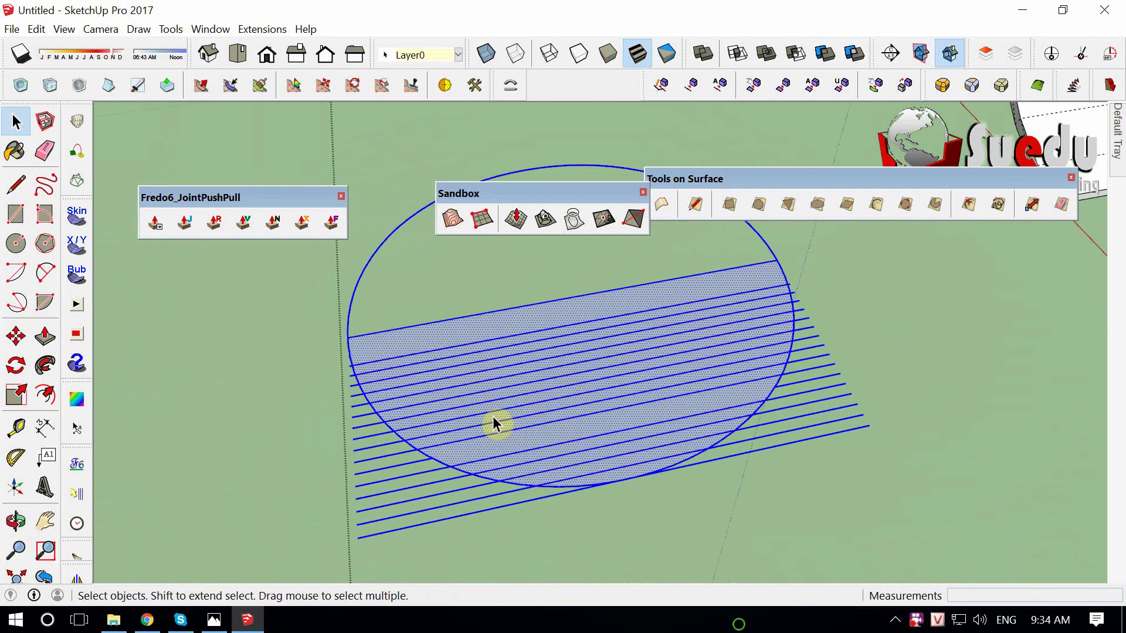
pyautogui.moveTo(497, 422)
pyautogui.mouseDown(button='middle')
pyautogui.moveTo(442, 420)
pyautogui.moveTo(372, 241)
pyautogui.mouseUp(button='middle')
# Run CleanUp³ on the selection, ignoring face normals and materials for coplanar faces.
pyautogui.click(262, 30)
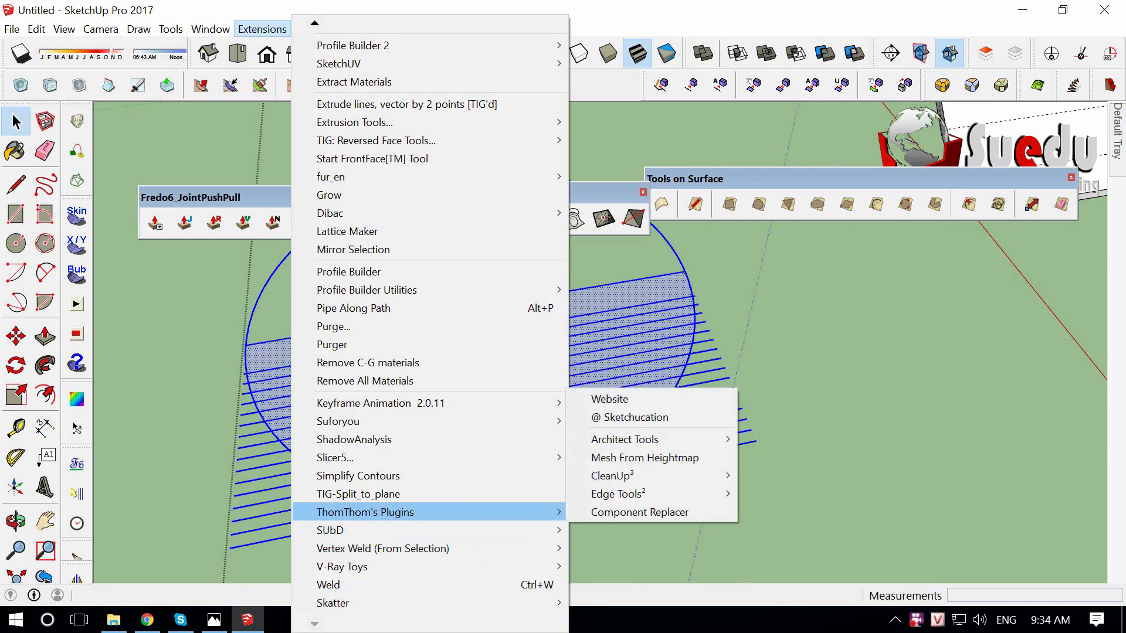
pyautogui.moveTo(365, 512)
pyautogui.moveTo(612, 476)
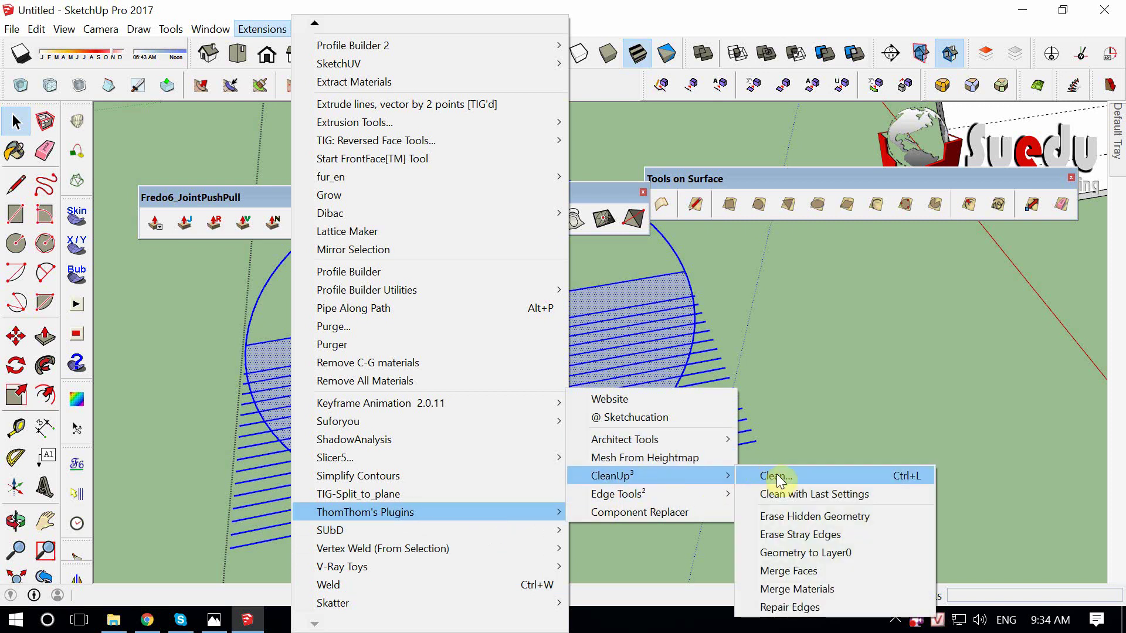
pyautogui.click(909, 479)
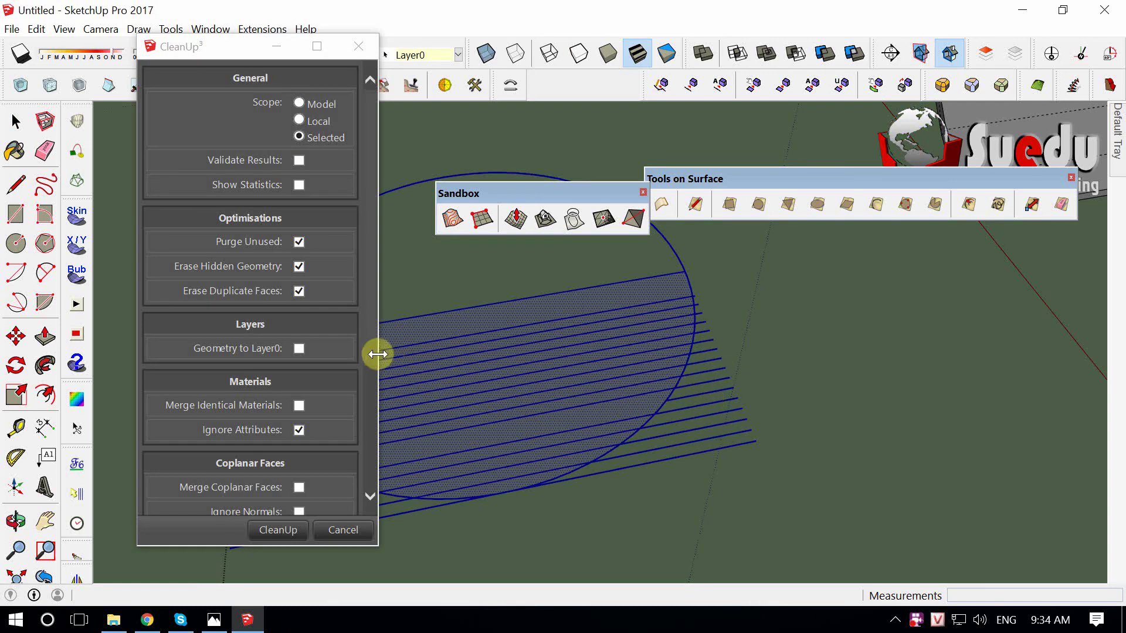
pyautogui.scroll(-3, 372, 421)
pyautogui.scroll(-3, 364, 440)
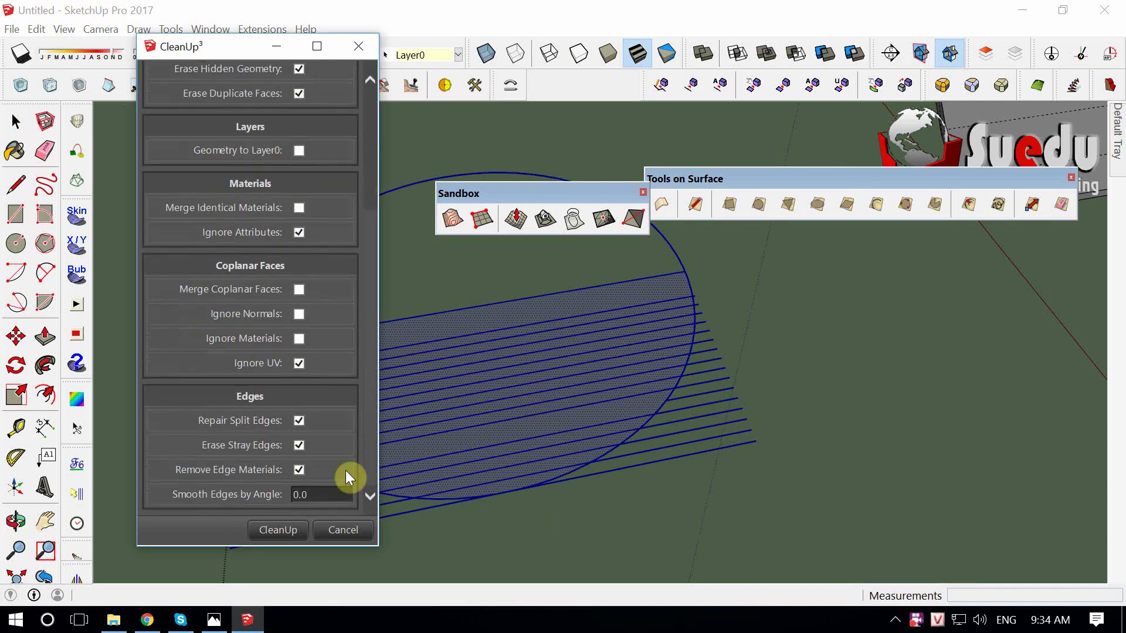
pyautogui.click(298, 314)
pyautogui.click(298, 338)
pyautogui.click(269, 533)
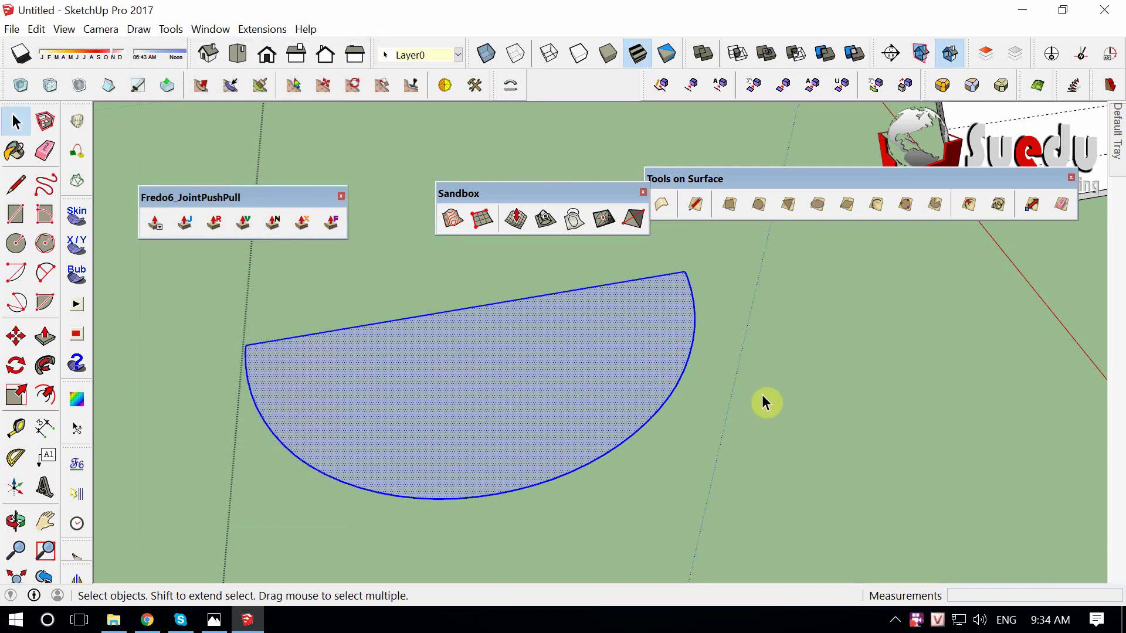
# Undo that cleanup, select all, and rerun CleanUp³ without merging coplanar faces.
pyautogui.click(766, 403)
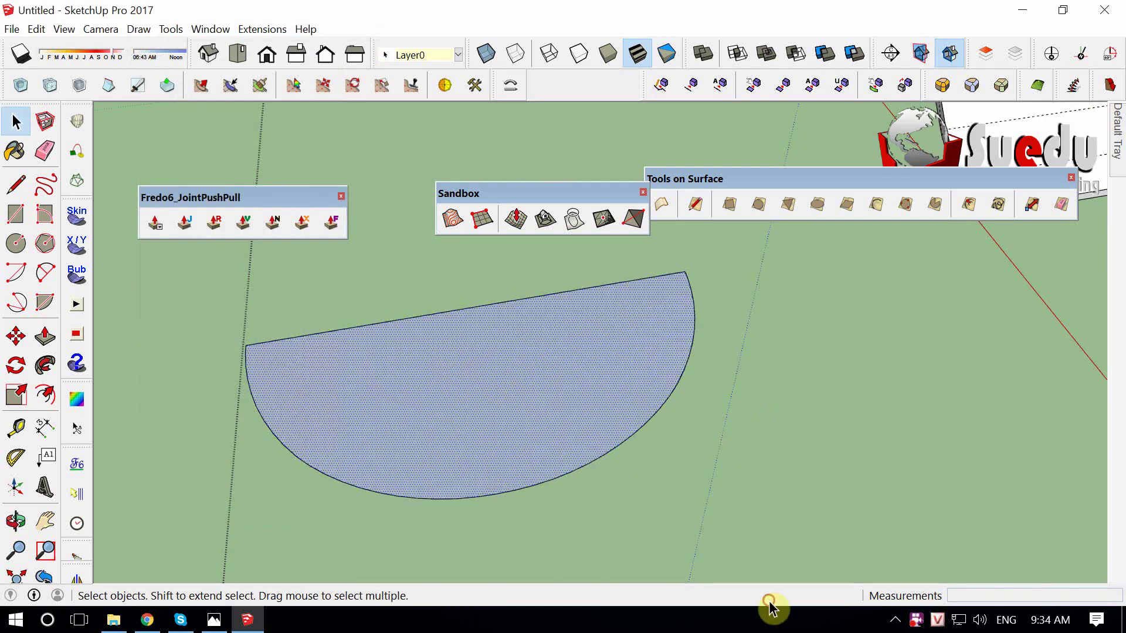
pyautogui.hotkey('ctrl', 'z')
pyautogui.moveTo(767, 307); pyautogui.dragTo(716, 464)
pyautogui.hotkey('ctrl', 'a')
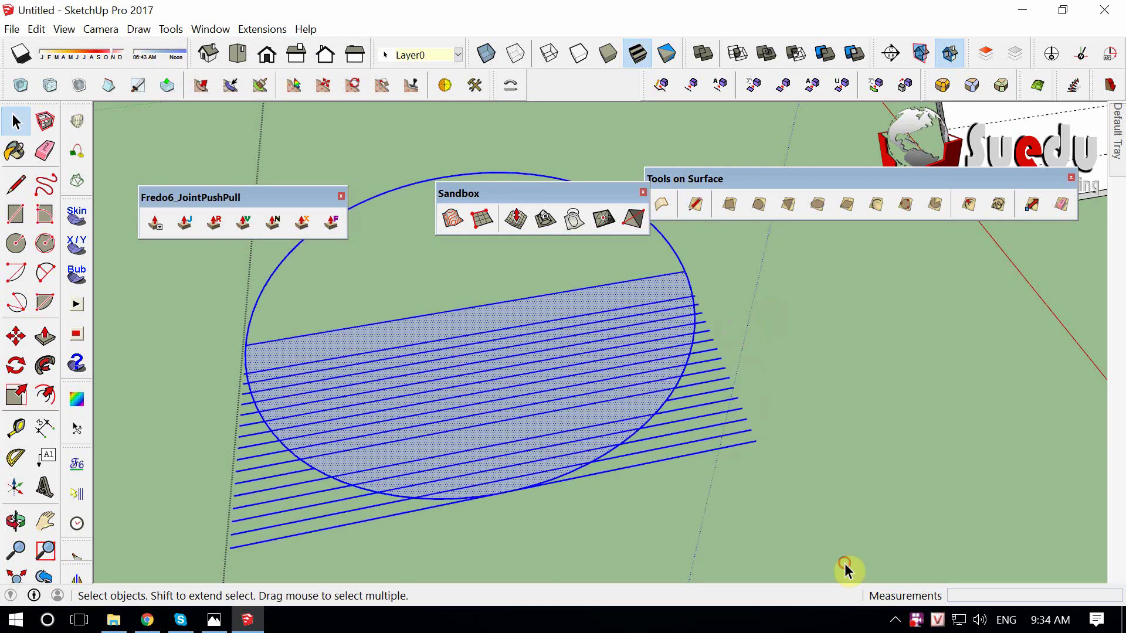
pyautogui.scroll(-3, 352, 317)
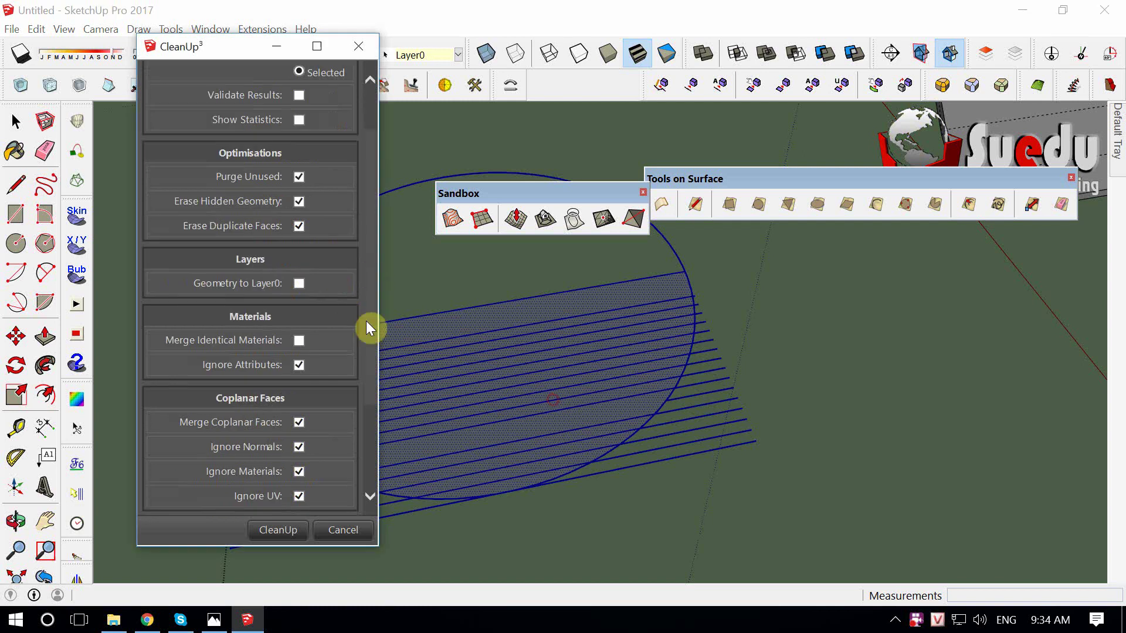
pyautogui.scroll(-2, 364, 376)
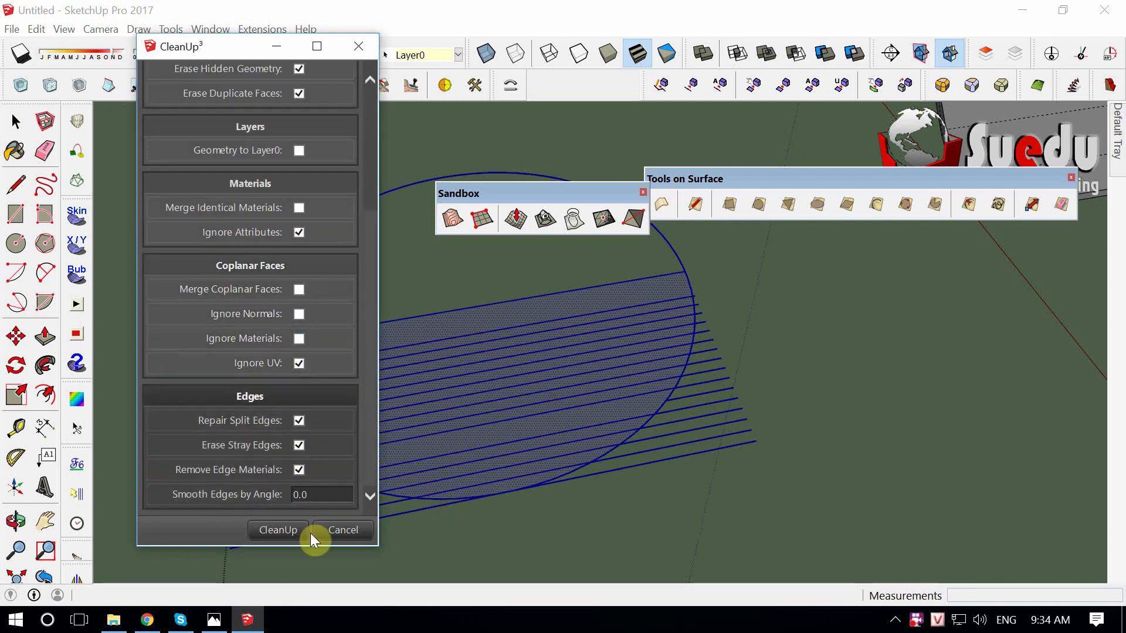
pyautogui.click(277, 528)
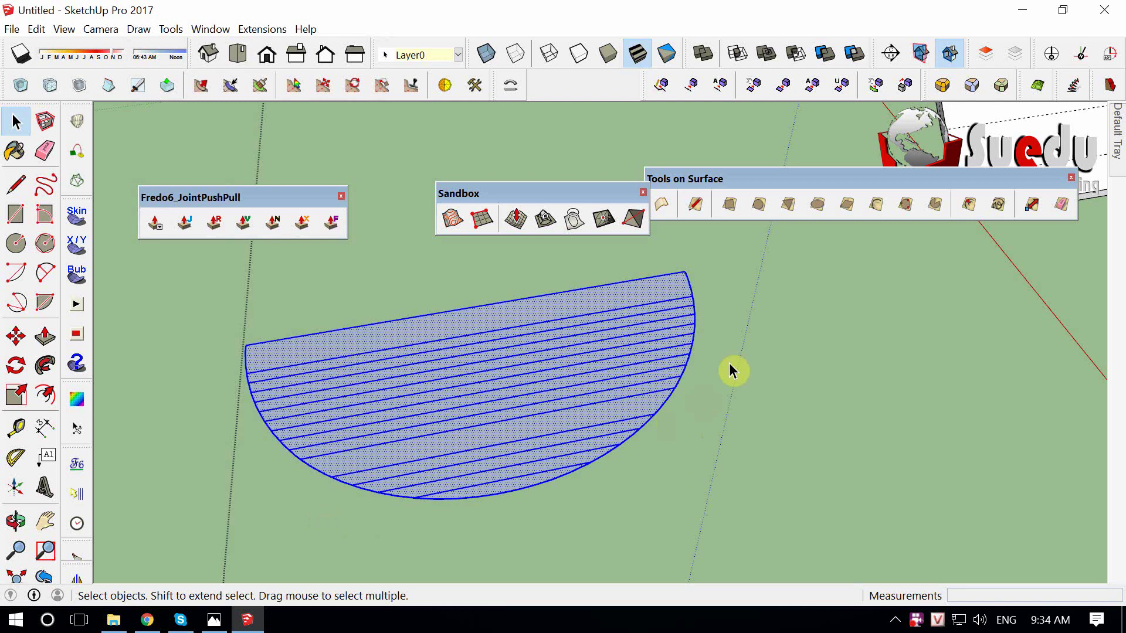
pyautogui.moveTo(723, 445)
pyautogui.mouseDown(button='middle')
pyautogui.moveTo(794, 382)
pyautogui.moveTo(512, 449)
pyautogui.moveTo(786, 359)
pyautogui.moveTo(437, 402)
pyautogui.mouseUp(button='middle')
pyautogui.click(214, 620)
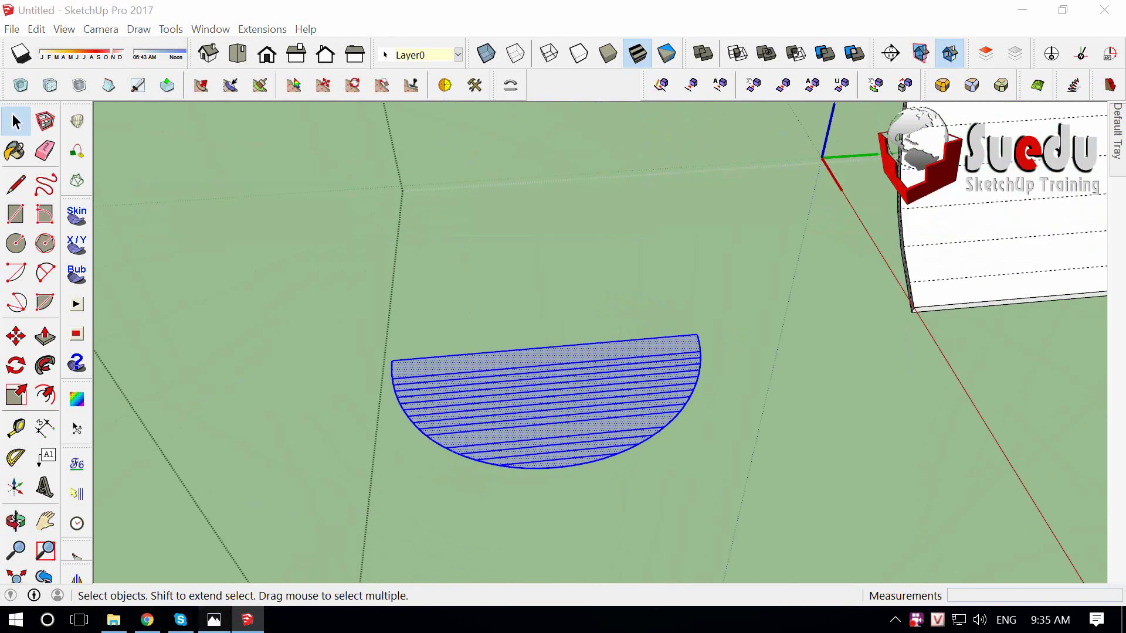
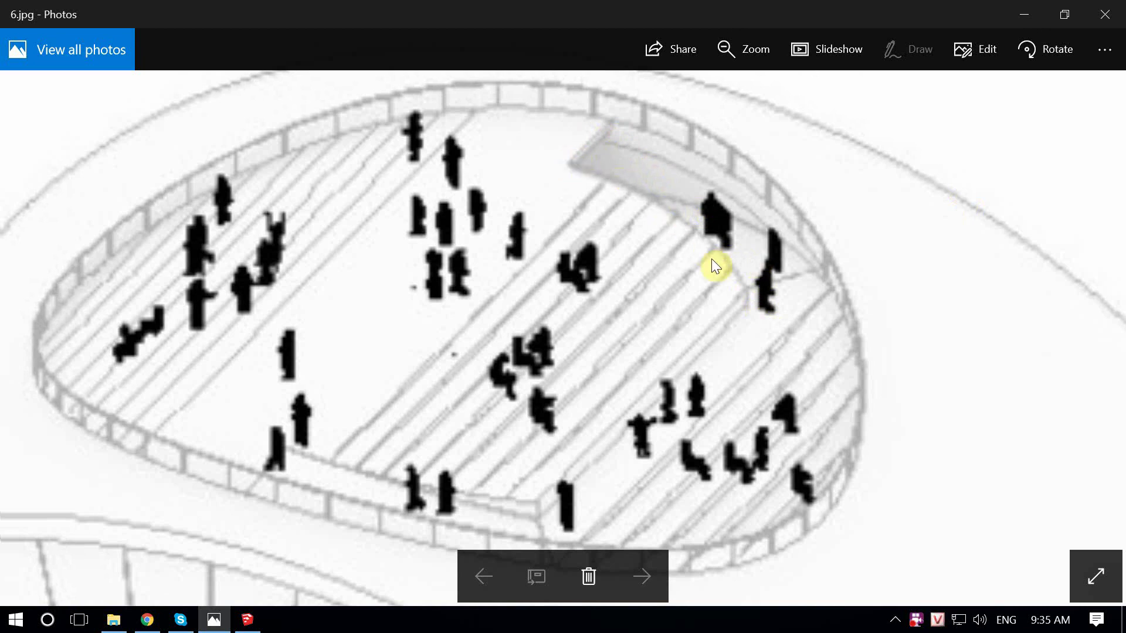
# Minimize the 6.jpg reference photo to bring SketchUp back to the front.
pyautogui.click(1032, 13)
# Select the curved outer edge and copy it 4000 inward with Move.
pyautogui.moveTo(608, 329)
pyautogui.mouseDown(button='middle')
pyautogui.moveTo(557, 452)
pyautogui.moveTo(568, 382)
pyautogui.mouseUp(button='middle')
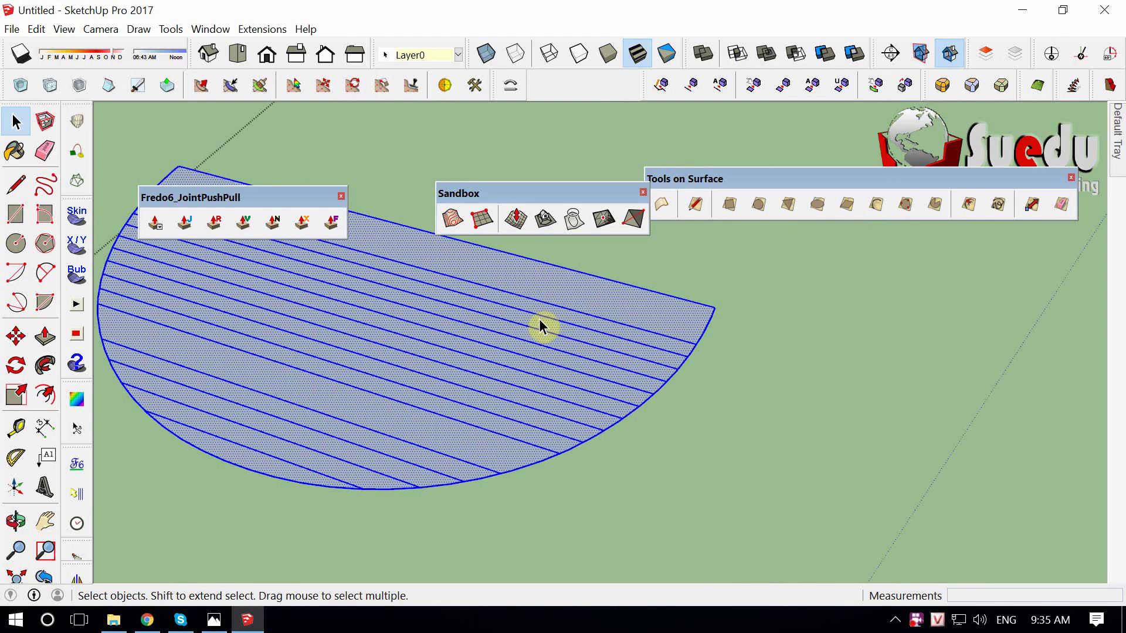
pyautogui.moveTo(540, 320); pyautogui.dragTo(649, 446)
pyautogui.moveTo(713, 494); pyautogui.dragTo(713, 494)
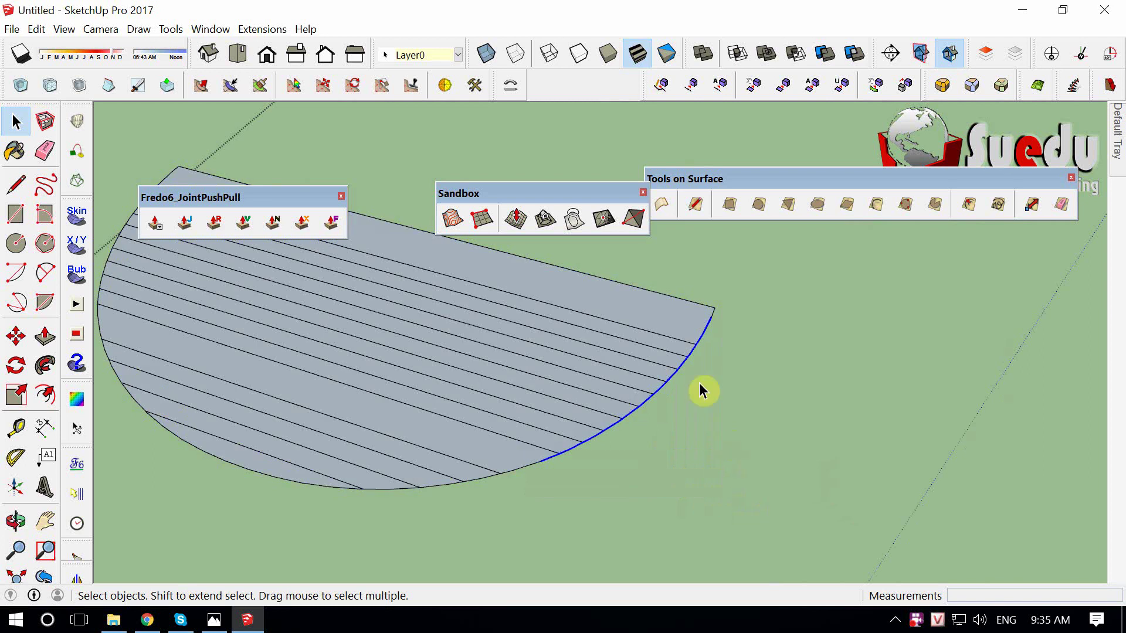
pyautogui.scroll(1, 701, 364)
pyautogui.scroll(1, 710, 340)
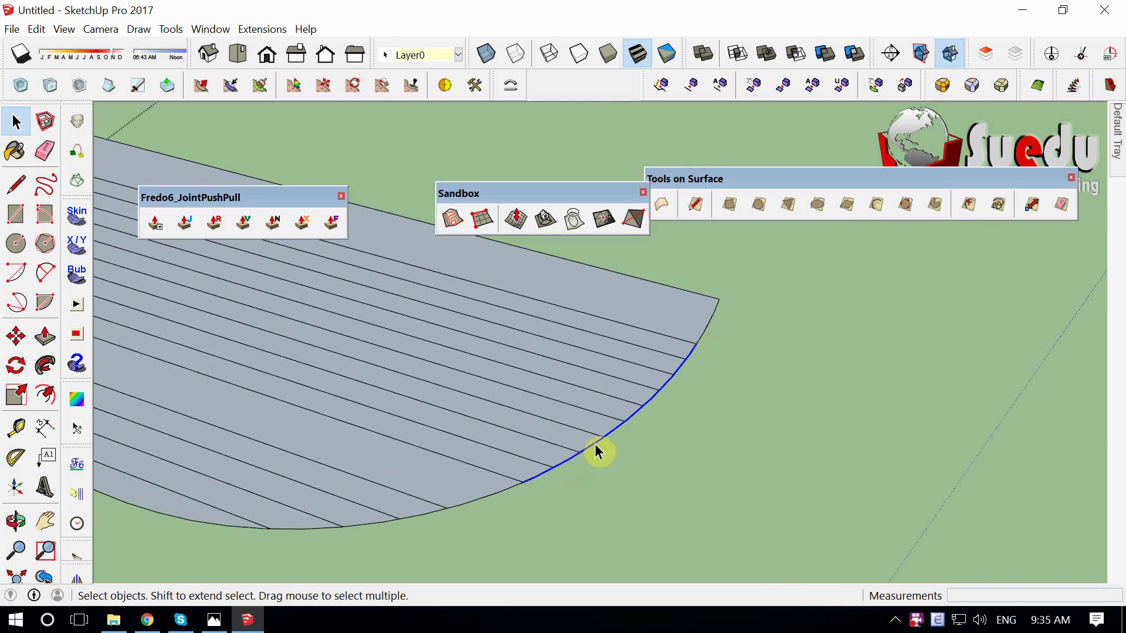
pyautogui.press('m')
pyautogui.click(705, 336)
pyautogui.press('ctrl')
pyautogui.click(644, 325)
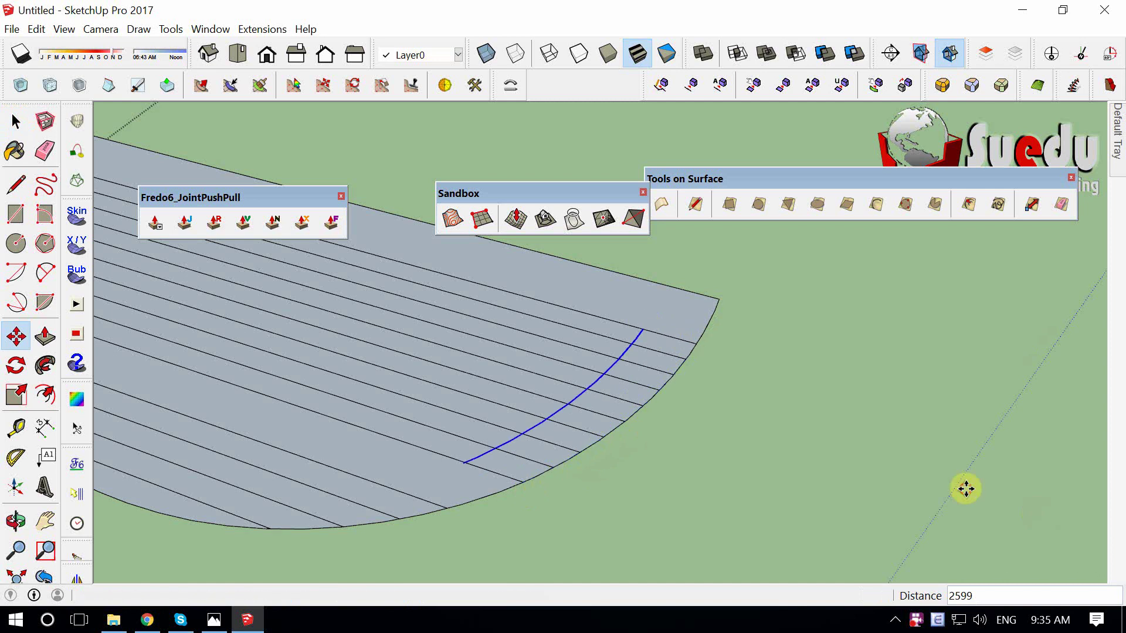
pyautogui.press('Return')
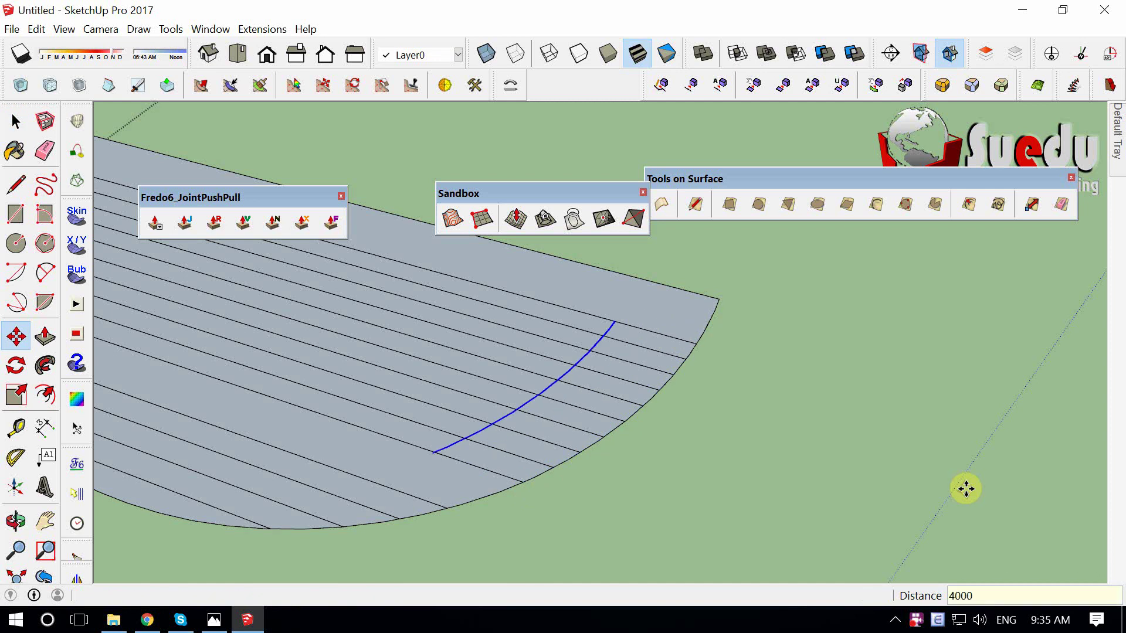
# Check the reference sketch photo, then return to the model.
pyautogui.moveTo(608, 373); pyautogui.dragTo(980, 575, button='middle')
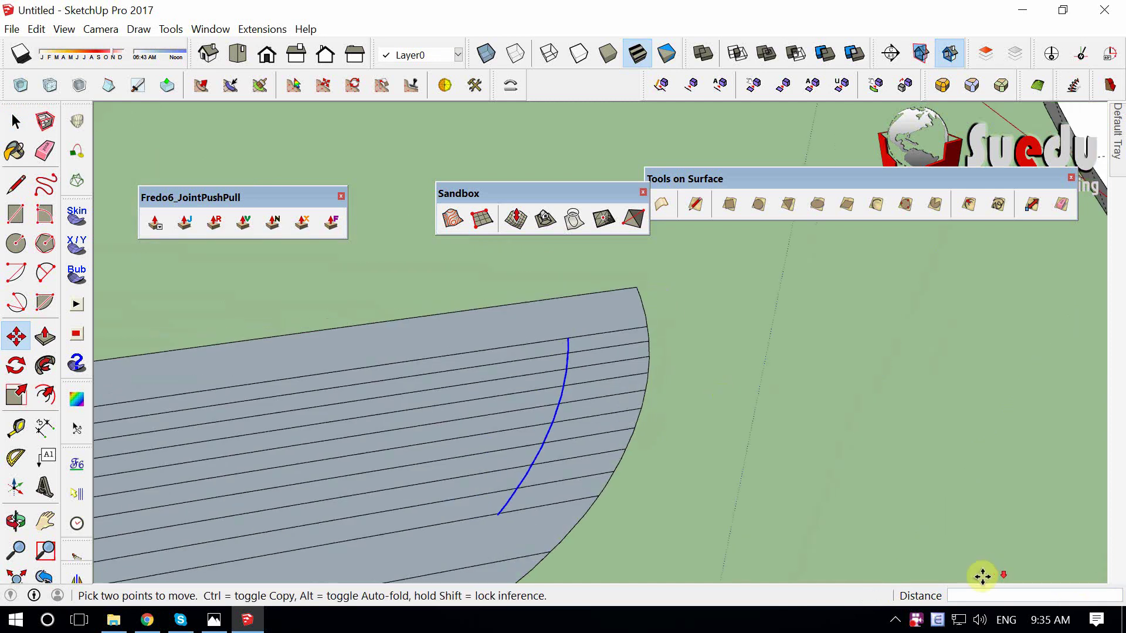
pyautogui.scroll(-3, 967, 583)
pyautogui.click(246, 622)
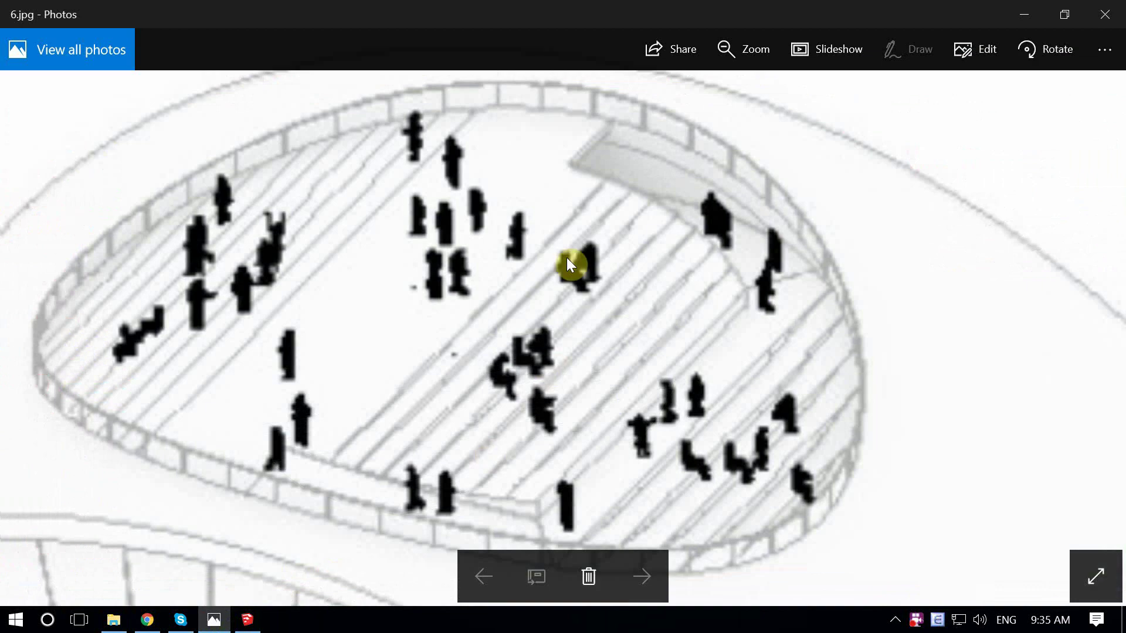
pyautogui.scroll(2, 586, 199)
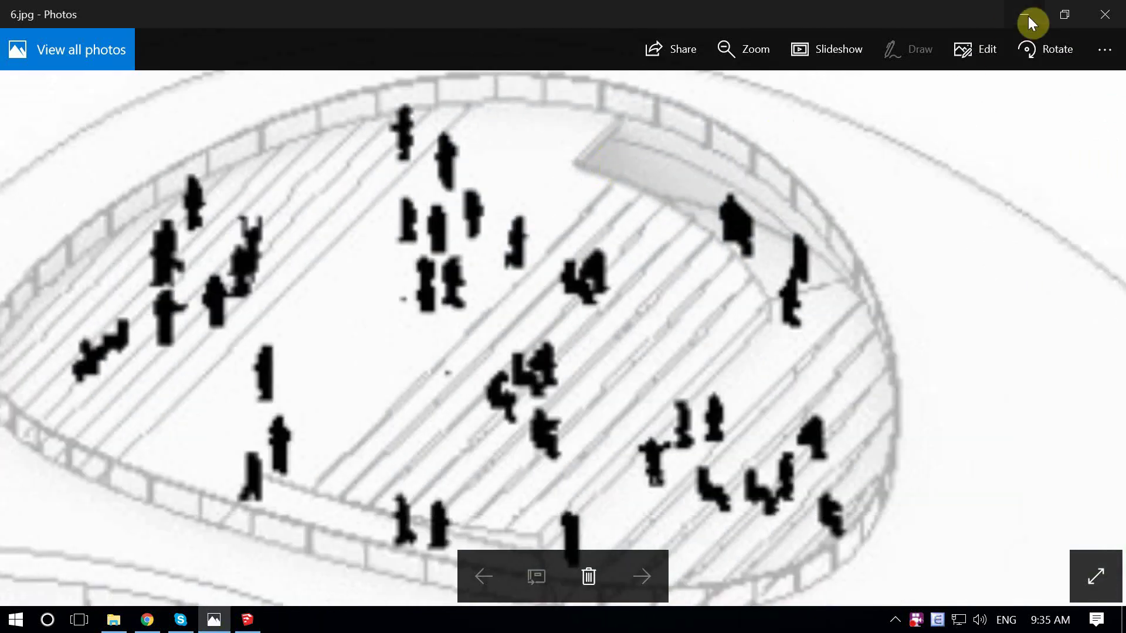
pyautogui.hotkey('alt', 'Tab')
pyautogui.scroll(2, 698, 327)
pyautogui.scroll(1, 646, 360)
# Erase the stripe segments beyond the copied arc, leaving one continuous curved band.
pyautogui.press('e')
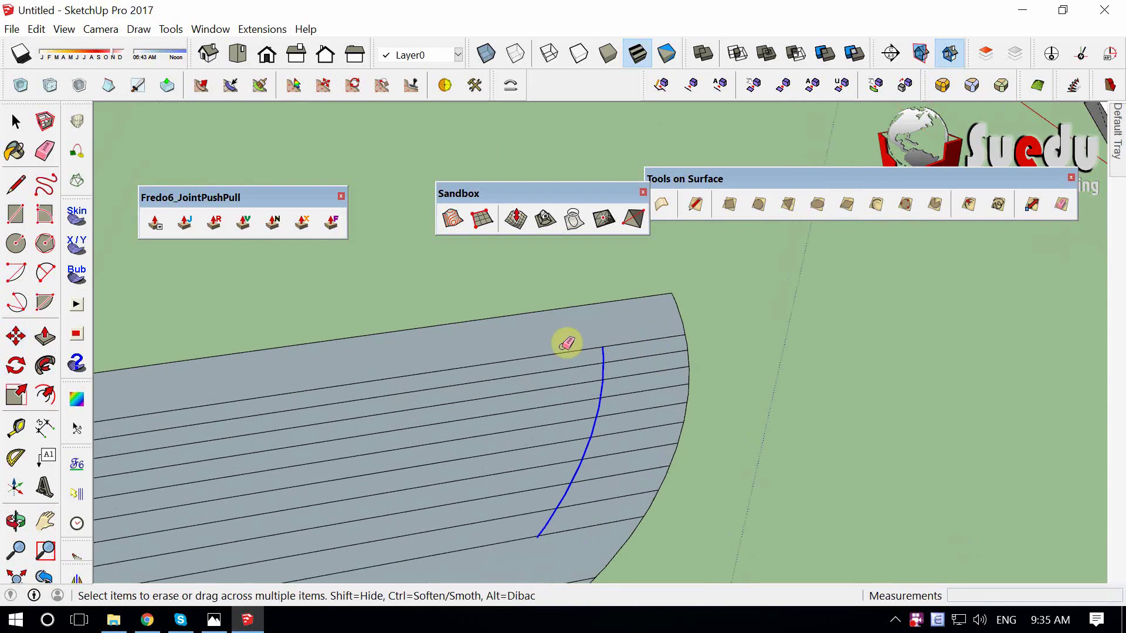
pyautogui.click(567, 351)
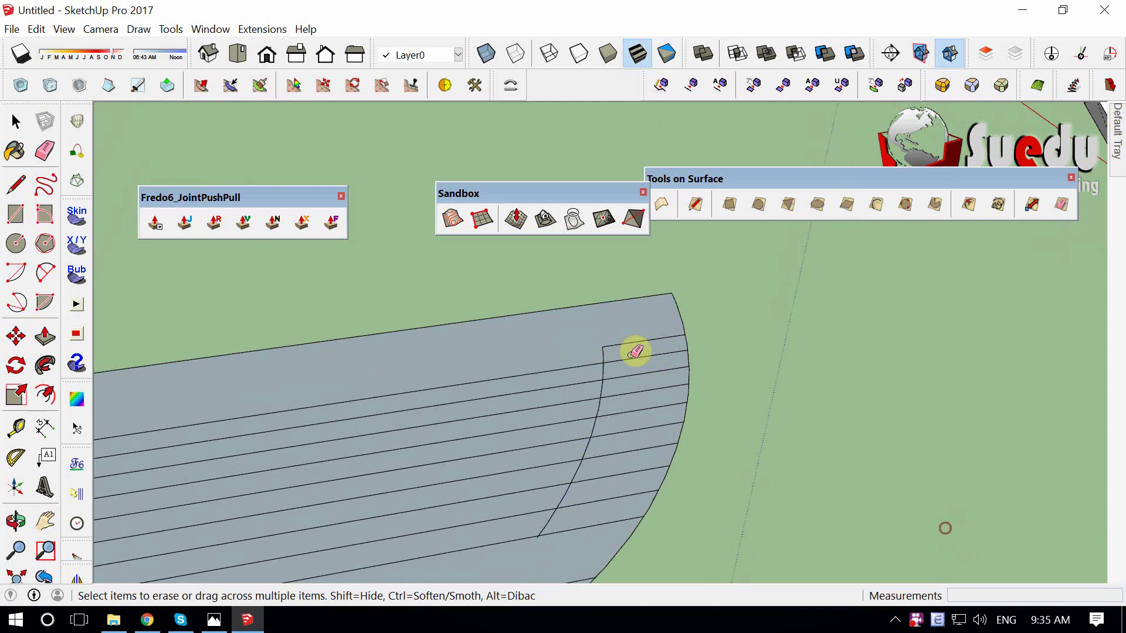
pyautogui.moveTo(636, 351); pyautogui.dragTo(589, 543)
pyautogui.scroll(1, 589, 543)
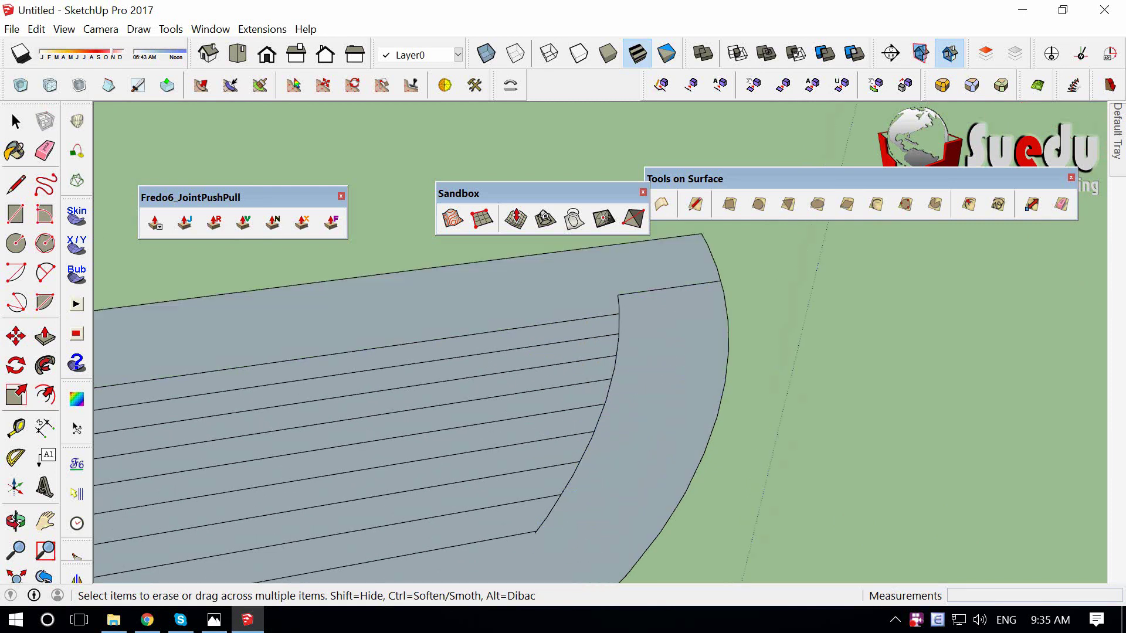
pyautogui.scroll(1, 544, 519)
pyautogui.scroll(1, 545, 519)
pyautogui.scroll(-3, 623, 483)
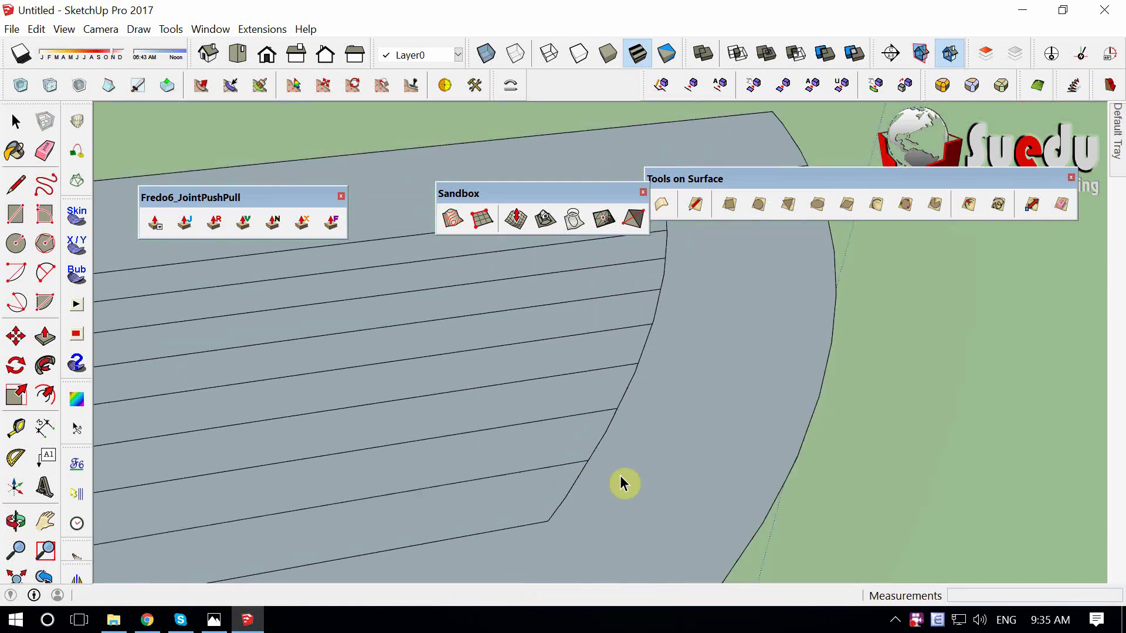
pyautogui.press('space')
pyautogui.doubleClick(623, 482)
pyautogui.moveTo(624, 482)
pyautogui.mouseDown(button='middle')
pyautogui.moveTo(623, 381)
pyautogui.moveTo(571, 460)
pyautogui.moveTo(510, 485)
pyautogui.moveTo(361, 428)
pyautogui.mouseUp(button='middle')
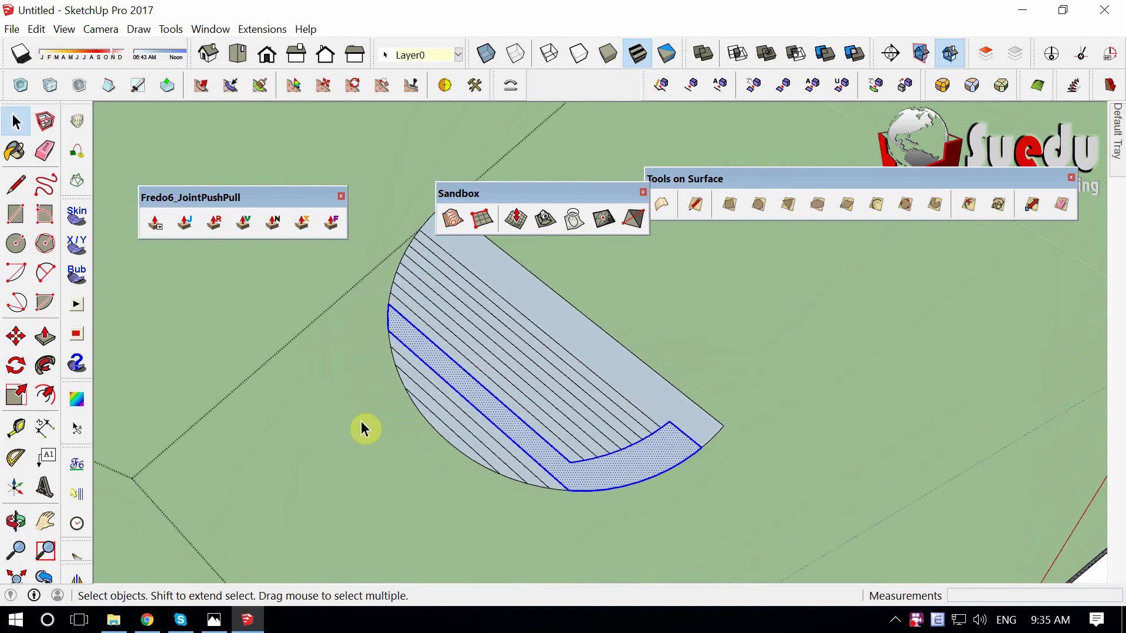
pyautogui.moveTo(435, 427)
pyautogui.mouseDown(button='middle')
pyautogui.moveTo(573, 382)
pyautogui.moveTo(947, 590)
pyautogui.moveTo(789, 357)
pyautogui.mouseUp(button='middle')
pyautogui.scroll(-3, 740, 379)
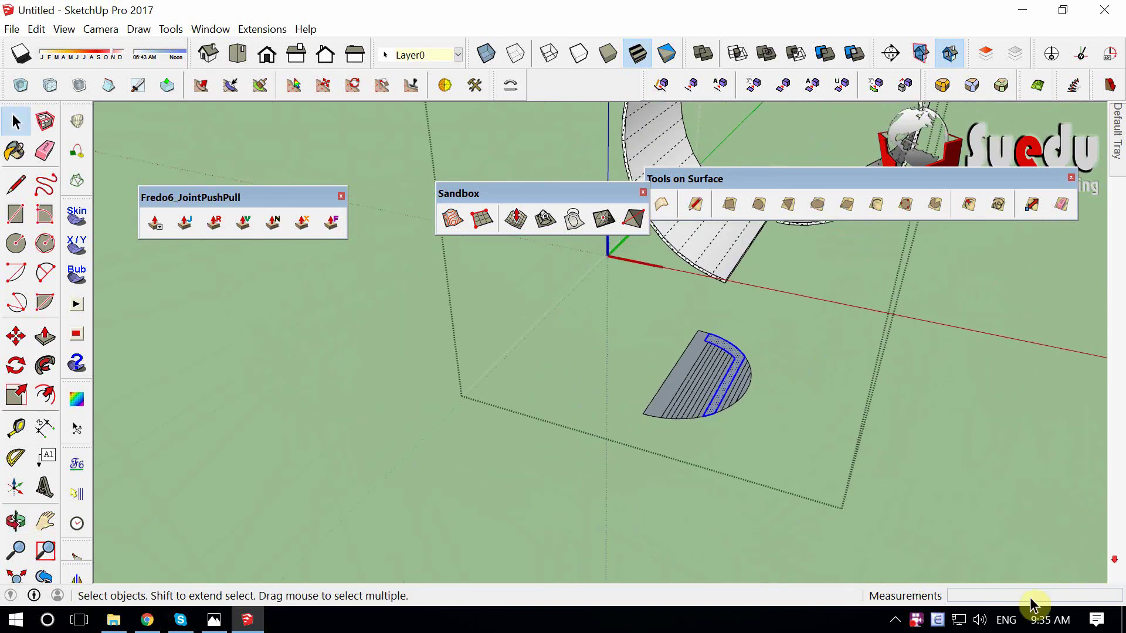
pyautogui.hotkey('ctrl', 'a')
pyautogui.scroll(2, 595, 382)
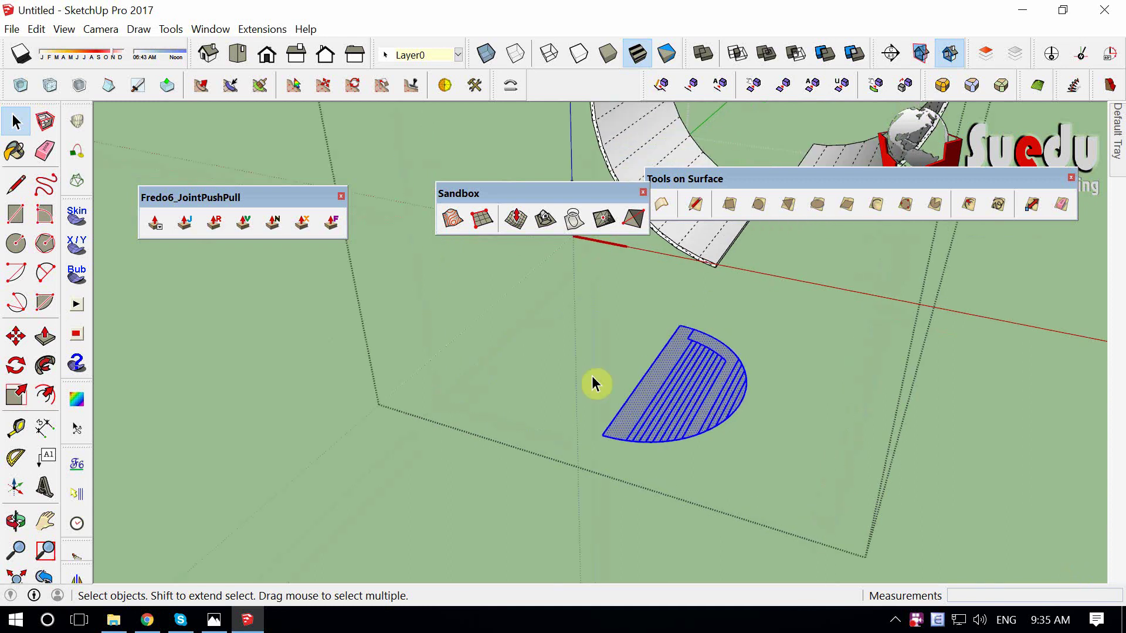
pyautogui.moveTo(595, 382)
pyautogui.mouseDown(button='middle')
pyautogui.moveTo(1015, 563)
pyautogui.moveTo(852, 561)
pyautogui.moveTo(633, 385)
pyautogui.moveTo(731, 365)
pyautogui.moveTo(689, 399)
pyautogui.mouseUp(button='middle')
pyautogui.scroll(2, 717, 378)
pyautogui.scroll(2, 749, 367)
pyautogui.press('p')
pyautogui.moveTo(692, 394); pyautogui.dragTo(713, 311)
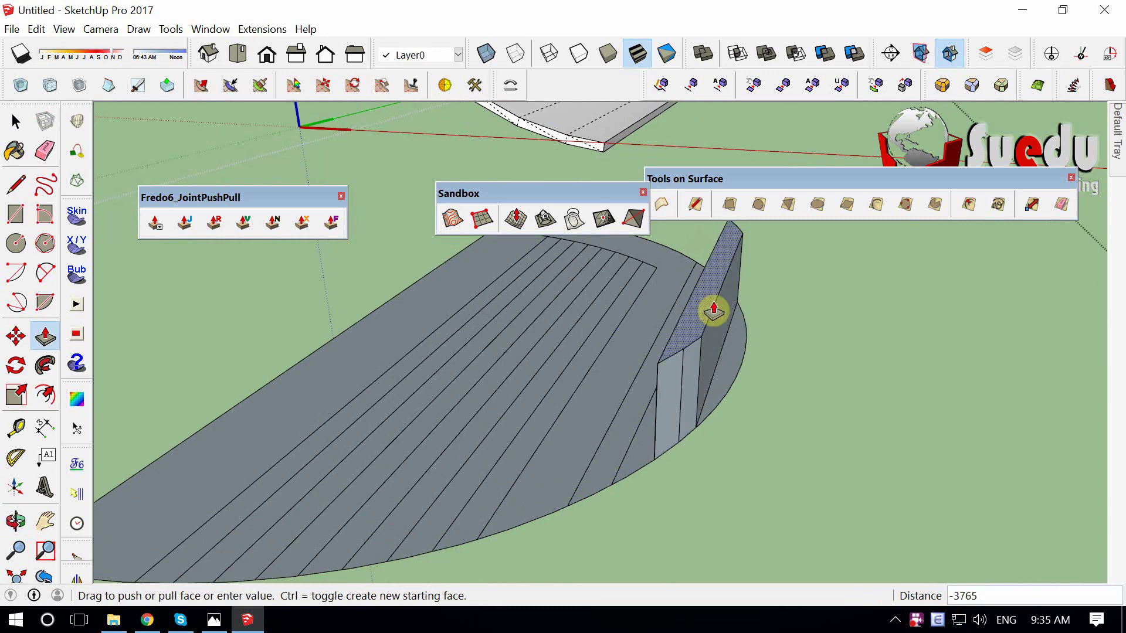
pyautogui.write('00')
pyautogui.press('Return')
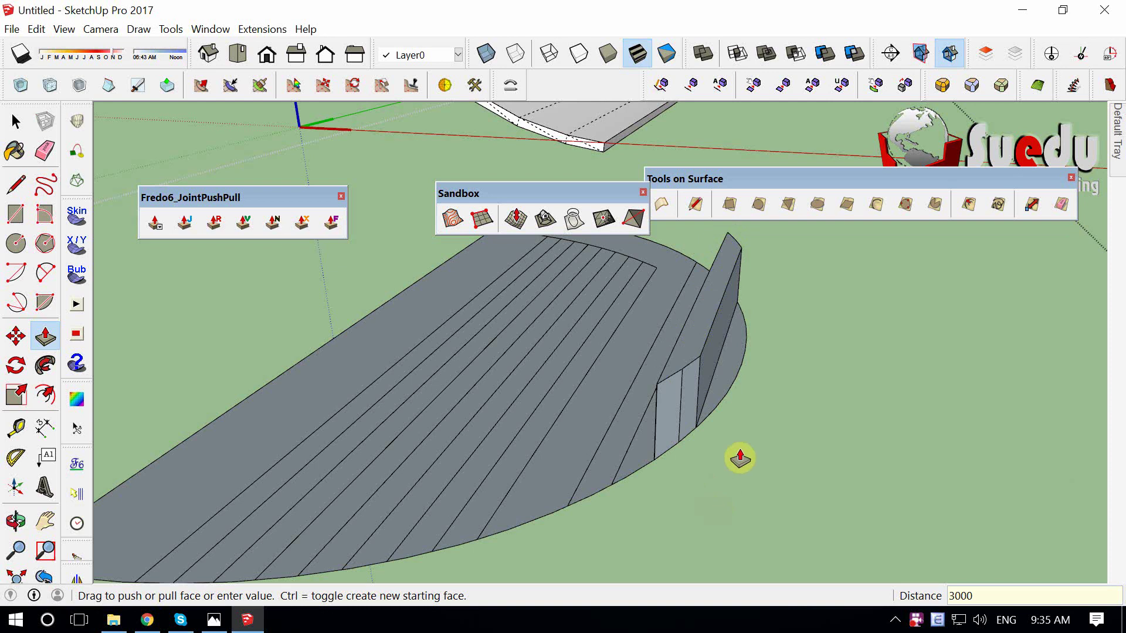
pyautogui.scroll(-3, 741, 457)
pyautogui.moveTo(684, 452); pyautogui.dragTo(563, 428, button='middle')
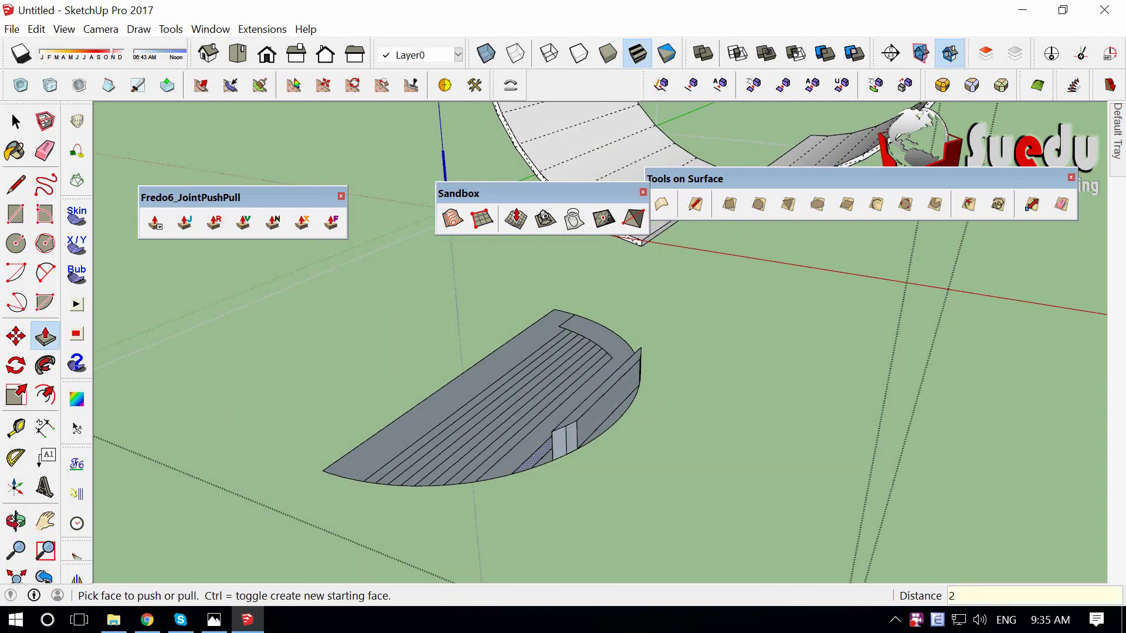
pyautogui.click(587, 410)
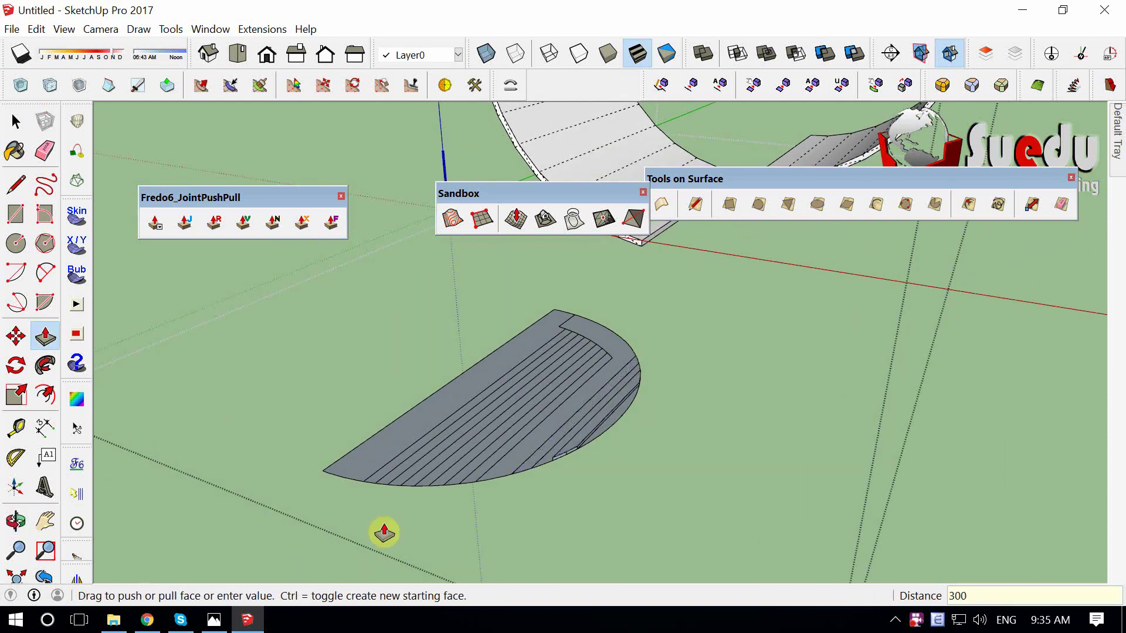
pyautogui.click(217, 621)
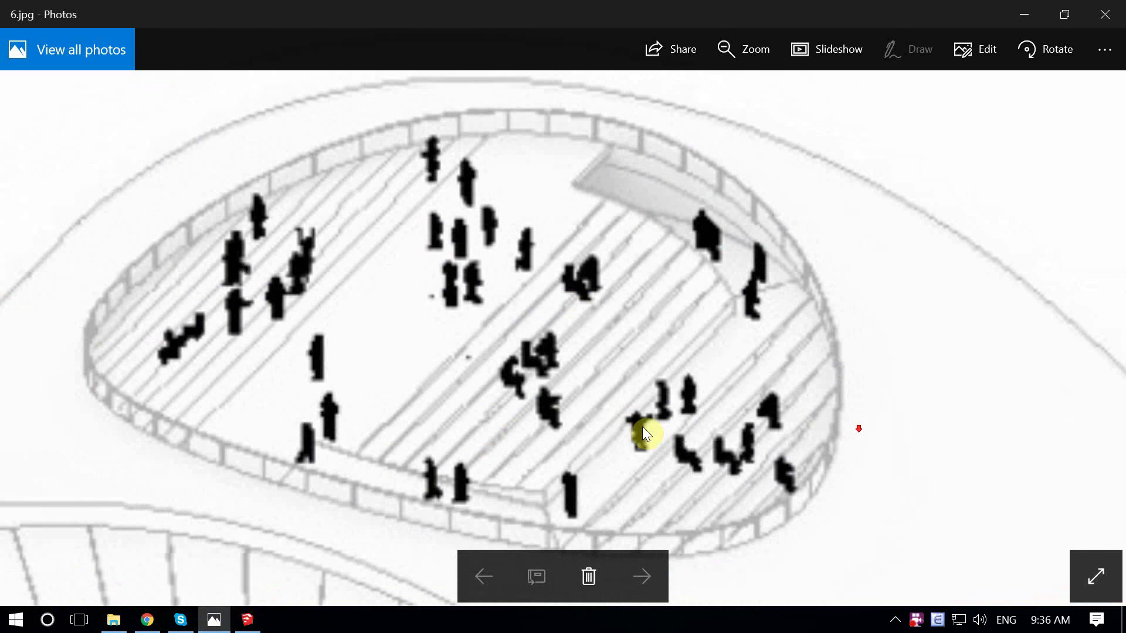
pyautogui.scroll(1, 526, 394)
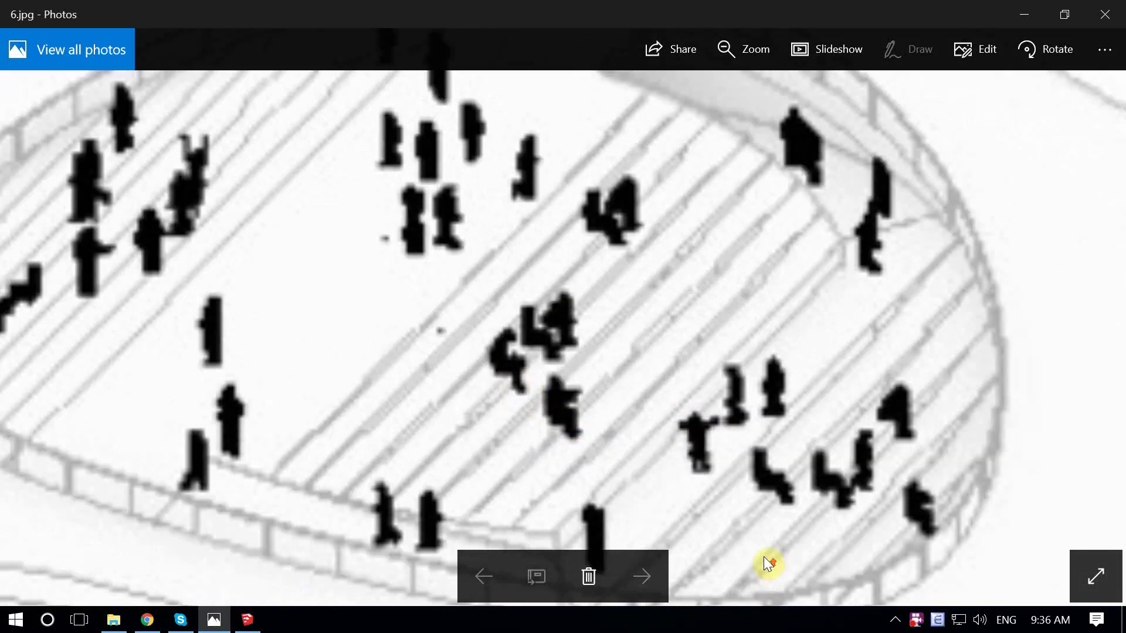
pyautogui.scroll(-2, 512, 382)
pyautogui.scroll(2, 522, 378)
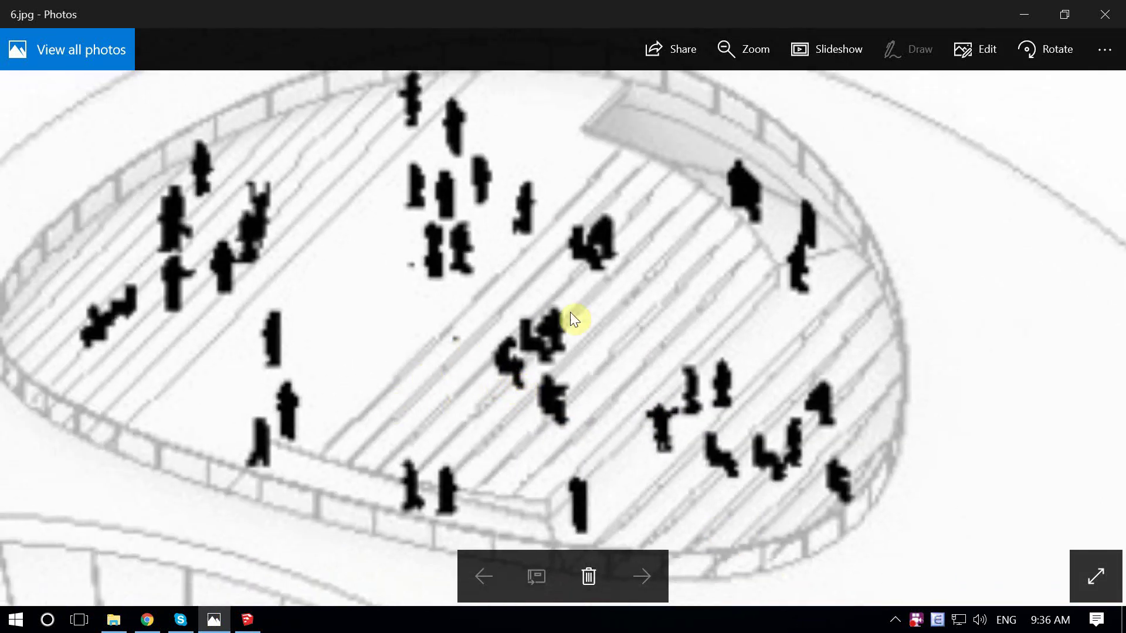
# Lower the outer seating strips by 300, repeating the same push on each.
pyautogui.click(1026, 16)
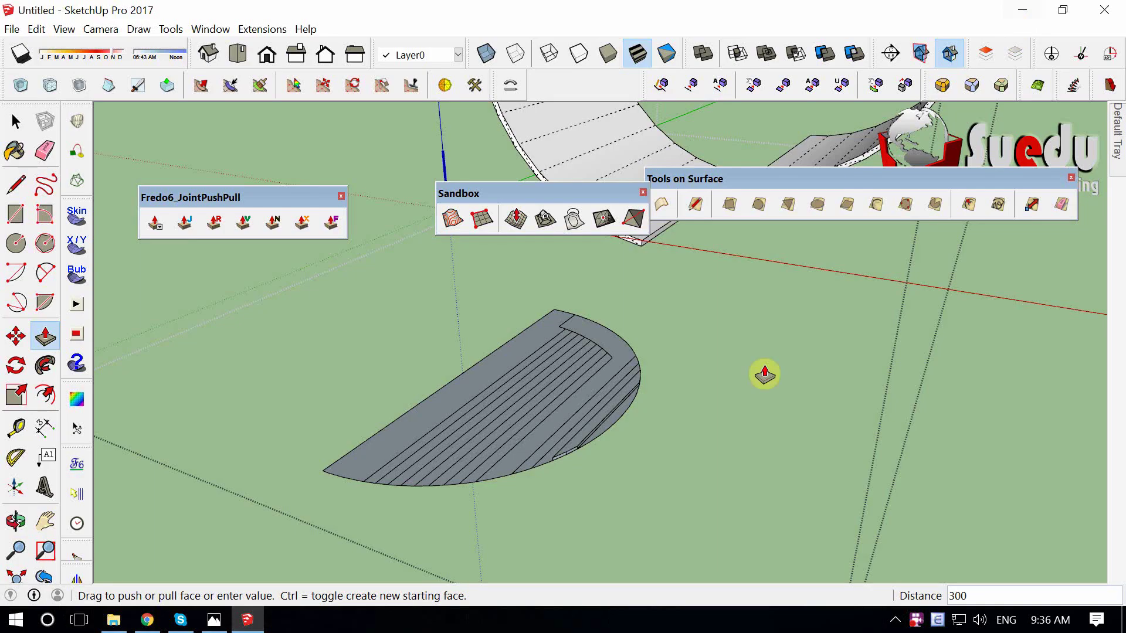
pyautogui.scroll(3, 604, 422)
pyautogui.scroll(2, 668, 450)
pyautogui.scroll(-3, 689, 437)
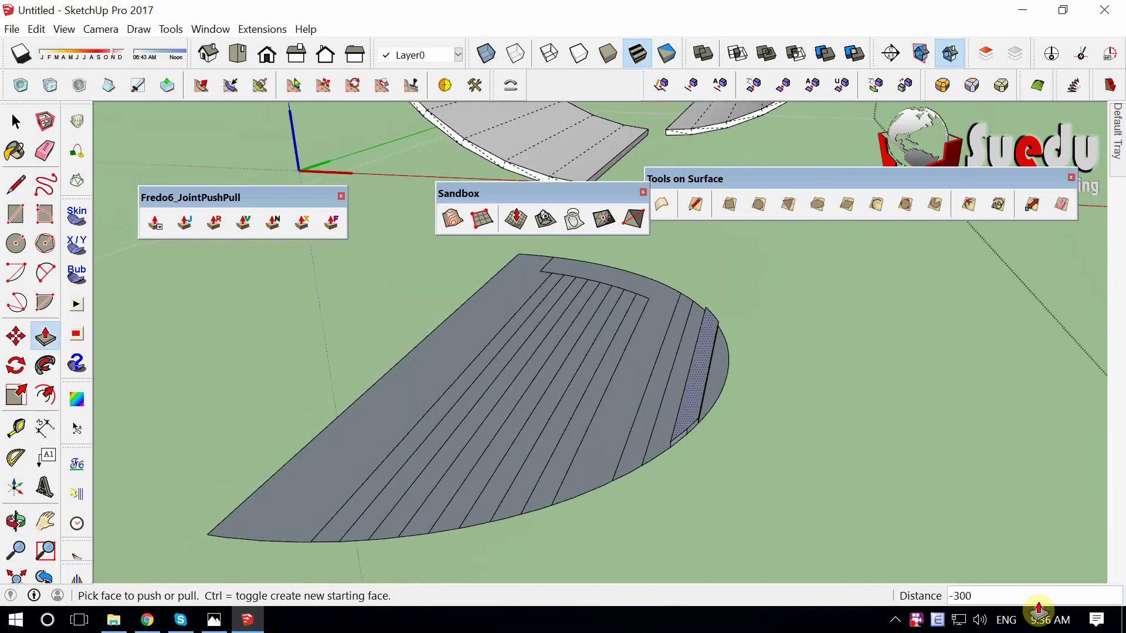
pyautogui.moveTo(689, 437); pyautogui.dragTo(997, 481, button='middle')
pyautogui.scroll(2, 1056, 516)
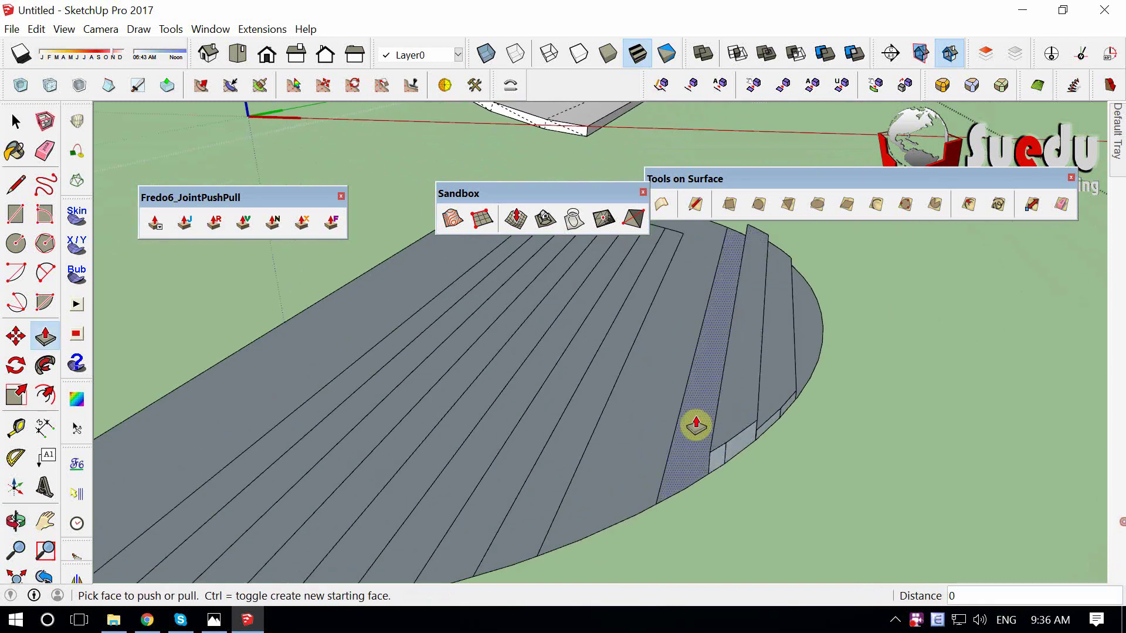
pyautogui.doubleClick(701, 413)
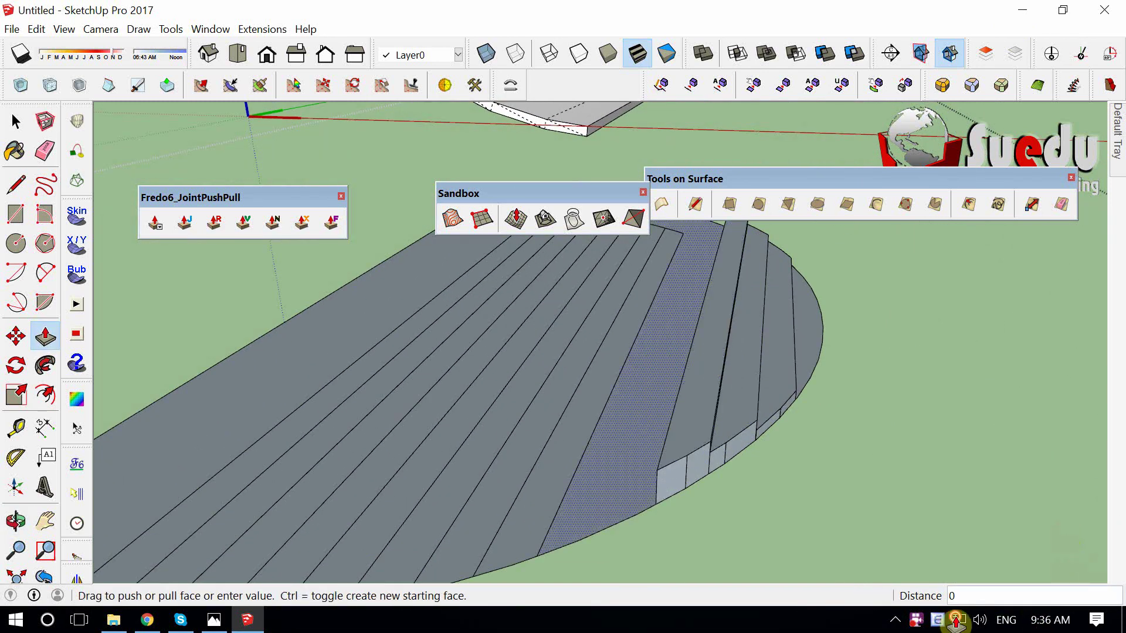
pyautogui.doubleClick(661, 356)
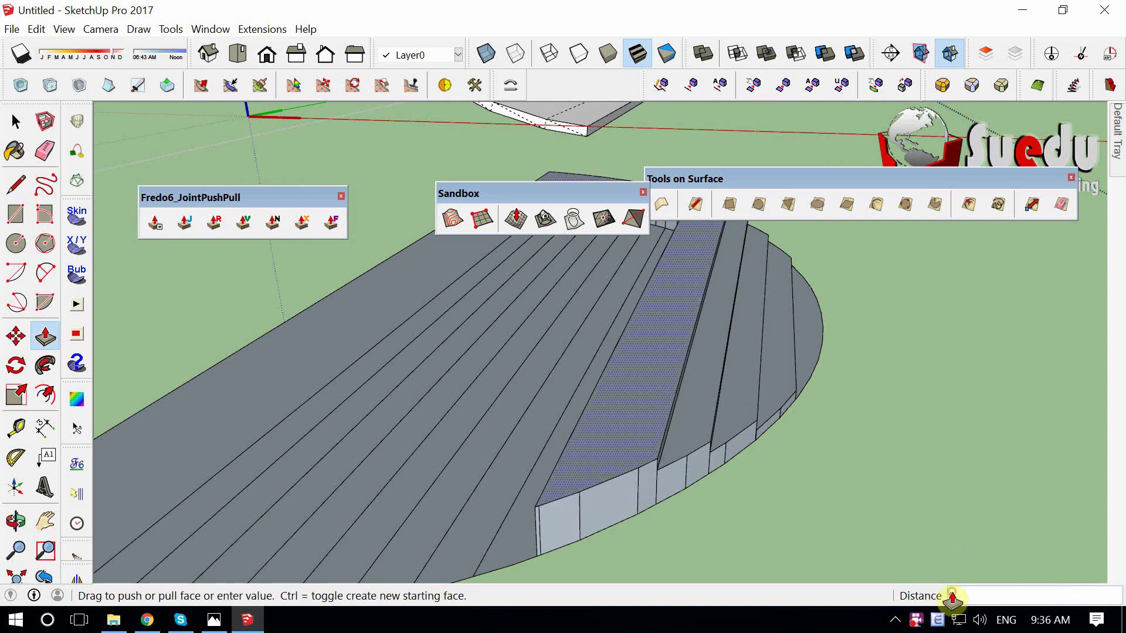
pyautogui.moveTo(648, 493)
pyautogui.mouseDown(button='middle')
pyautogui.moveTo(441, 452)
pyautogui.moveTo(731, 442)
pyautogui.mouseUp(button='middle')
pyautogui.doubleClick(715, 418)
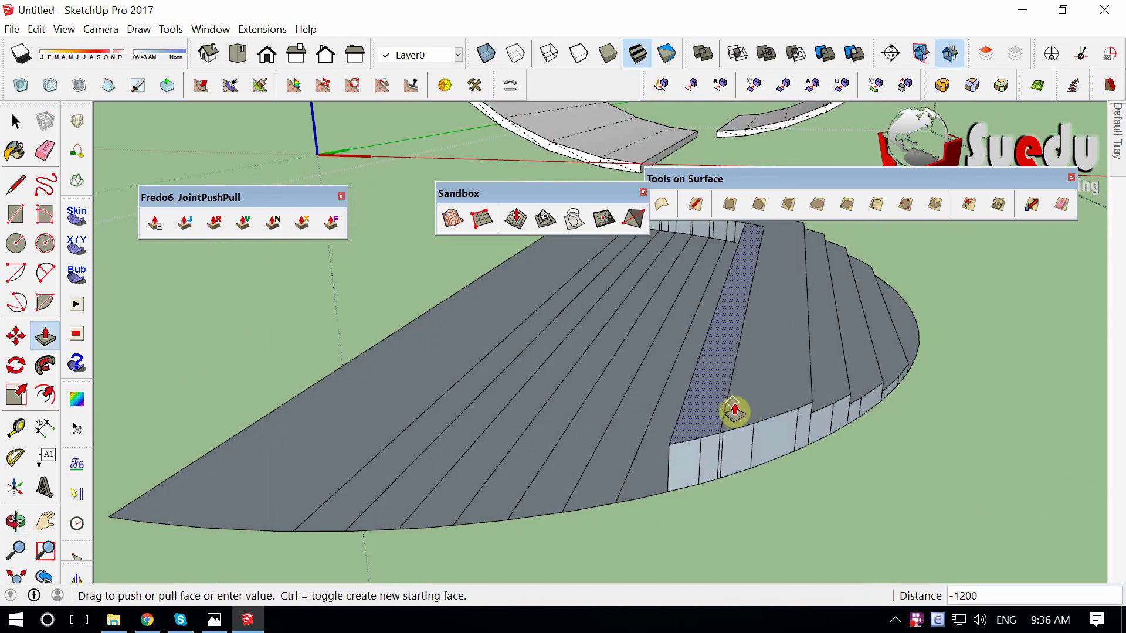
pyautogui.doubleClick(648, 476)
pyautogui.doubleClick(587, 487)
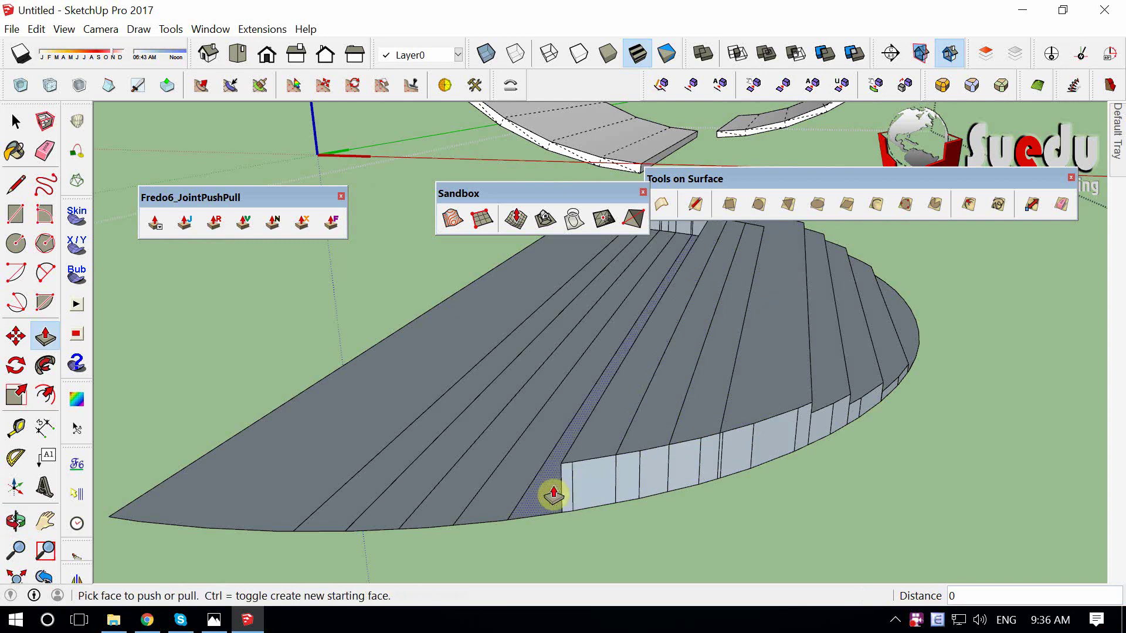
pyautogui.doubleClick(550, 492)
# Push the next strips on the left down 1200.
pyautogui.click(694, 426)
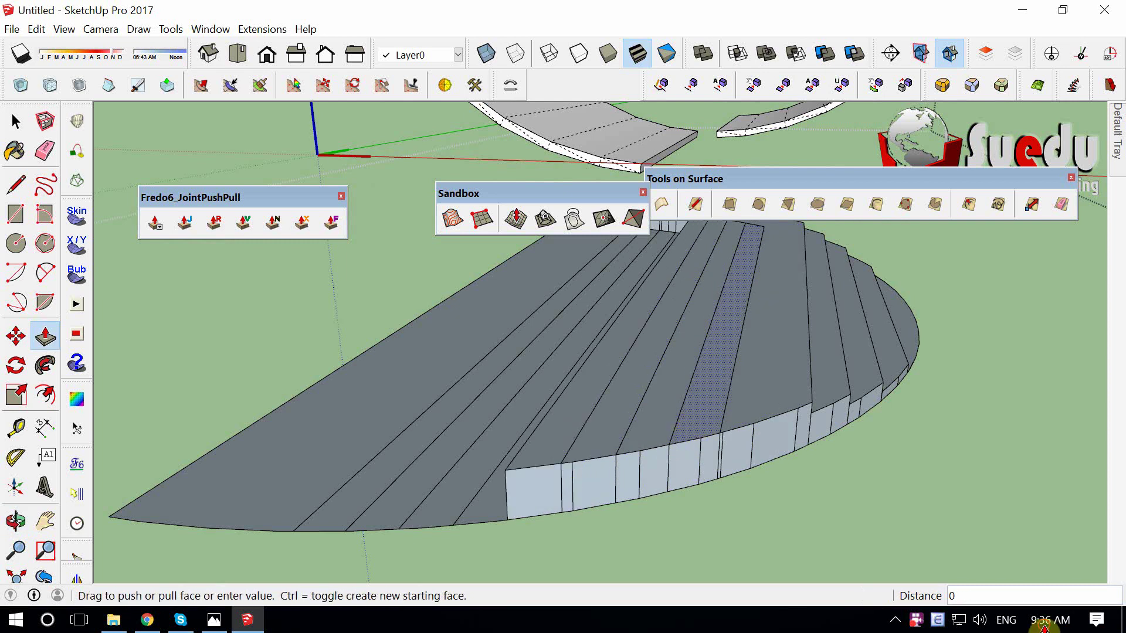
pyautogui.click(704, 407)
pyautogui.moveTo(704, 407); pyautogui.dragTo(636, 432, button='middle')
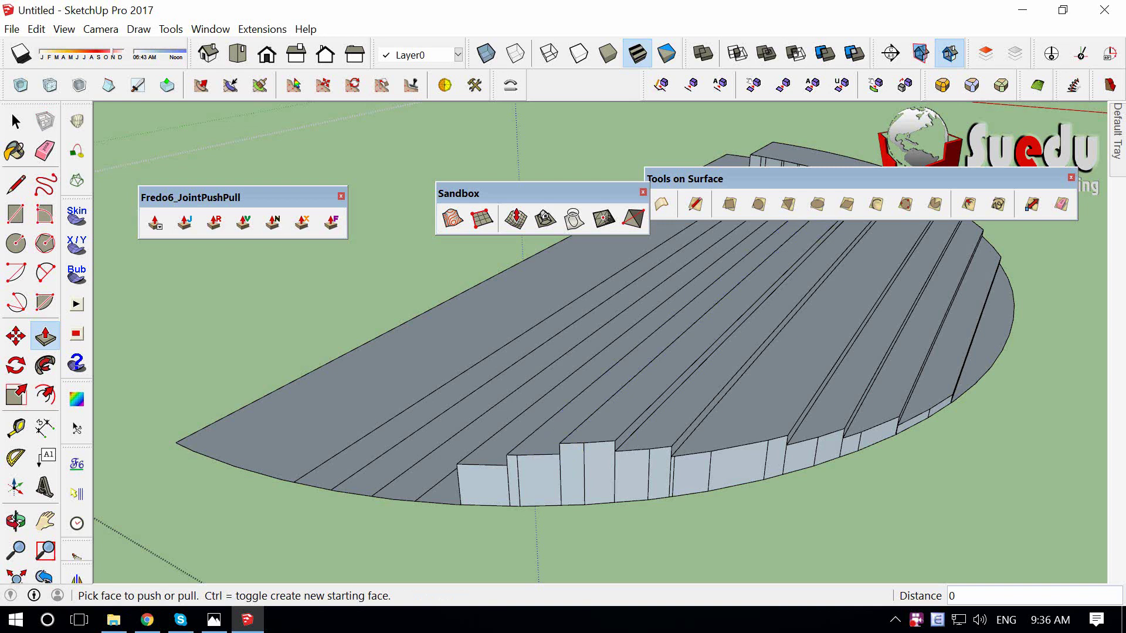
pyautogui.click(554, 431)
pyautogui.press('Escape')
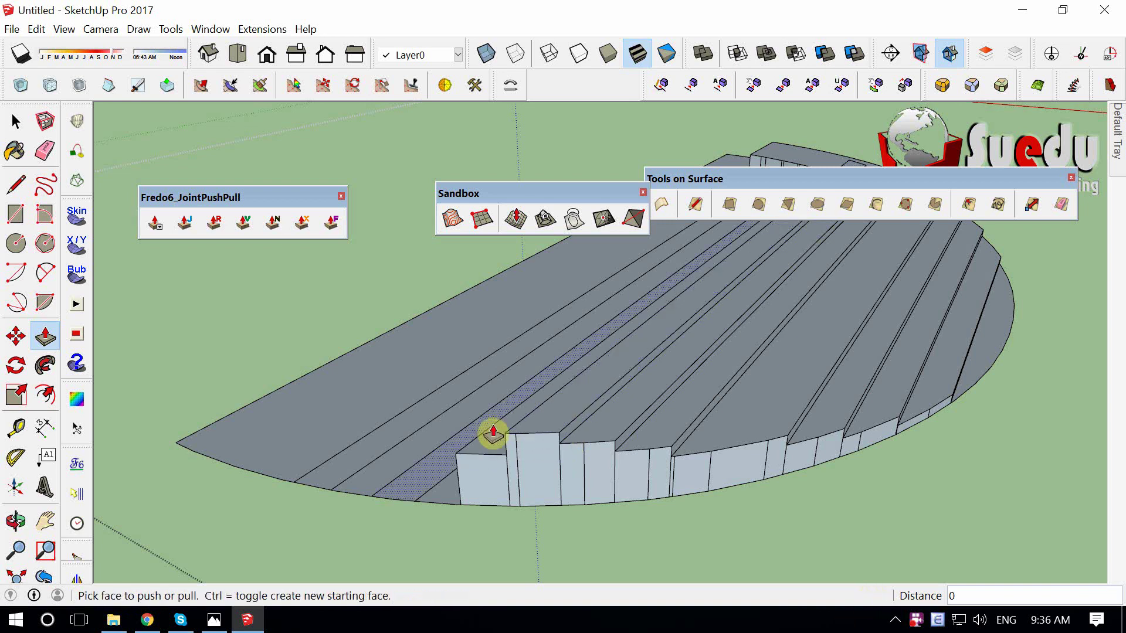
pyautogui.click(494, 432)
pyautogui.click(516, 416)
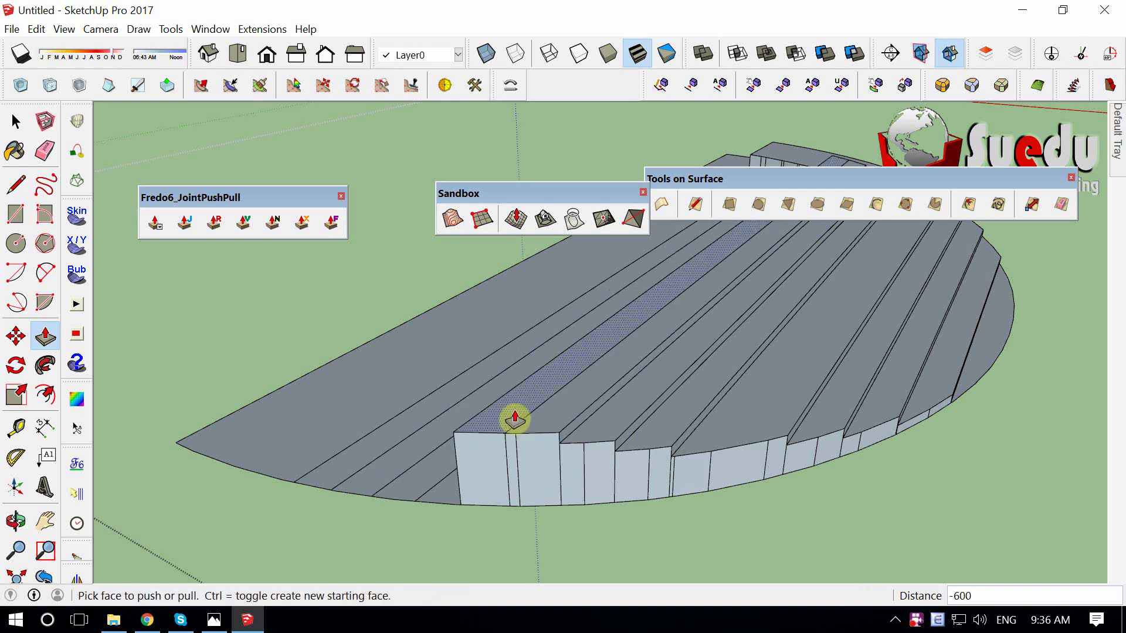
# Push several more seating strips down 1200 each.
pyautogui.moveTo(515, 414); pyautogui.dragTo(598, 427, button='middle')
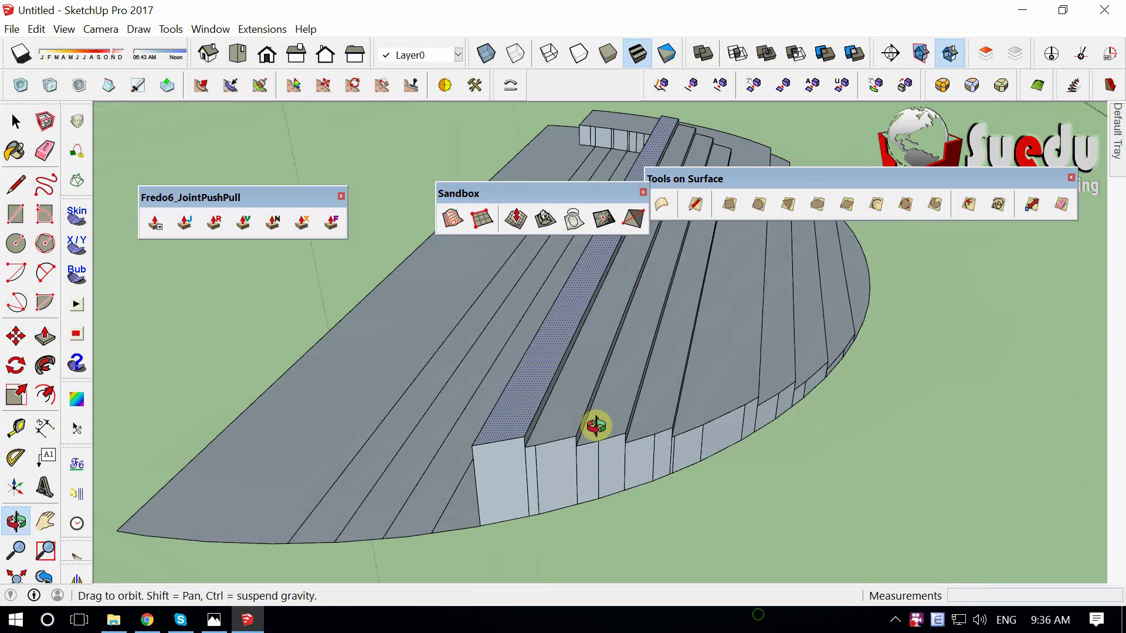
pyautogui.click(573, 472)
pyautogui.click(610, 389)
pyautogui.click(578, 433)
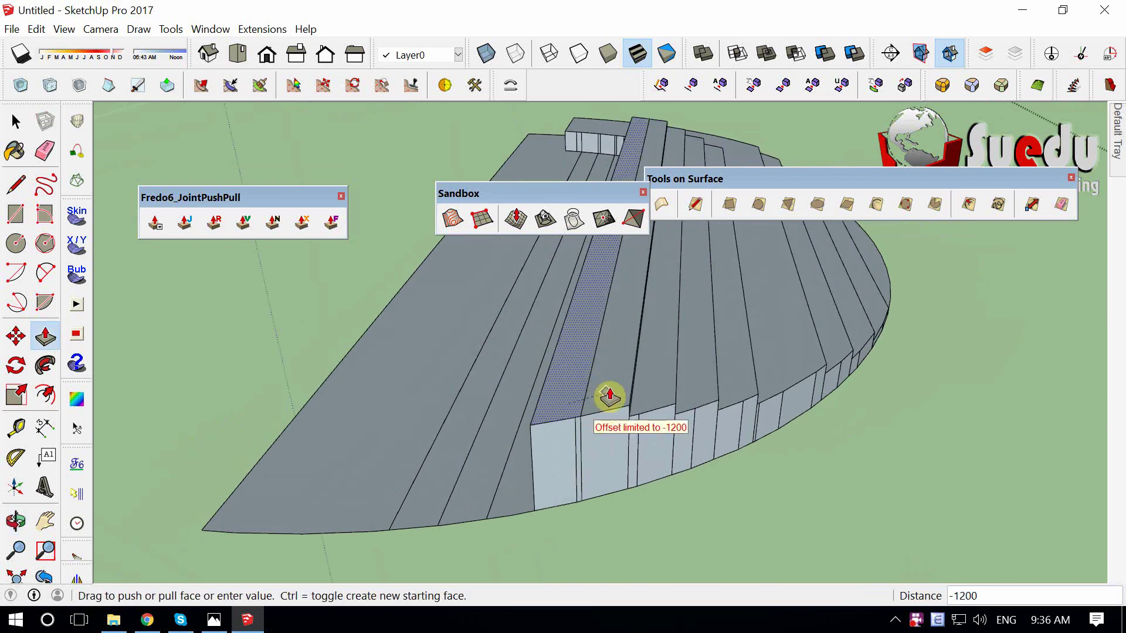
pyautogui.click(537, 468)
pyautogui.click(551, 440)
pyautogui.moveTo(529, 448); pyautogui.dragTo(640, 405, button='middle')
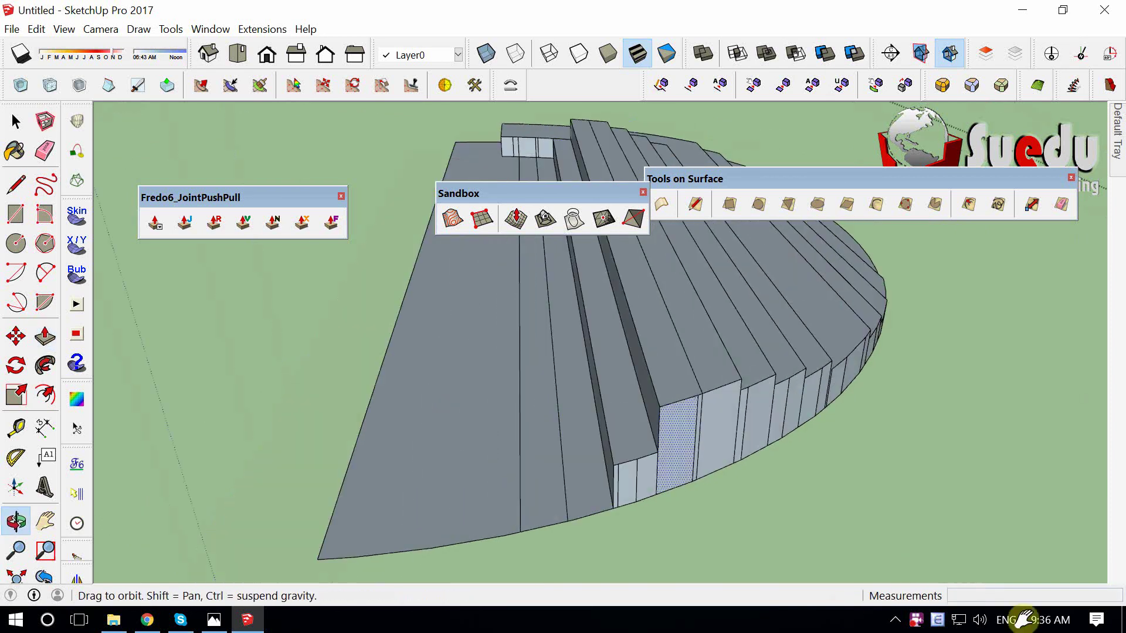
# Push the remaining seating strips down to finish the terraces.
pyautogui.click(643, 402)
pyautogui.click(706, 372)
pyautogui.moveTo(706, 372)
pyautogui.mouseDown(button='middle')
pyautogui.moveTo(523, 418)
pyautogui.moveTo(668, 476)
pyautogui.mouseUp(button='middle')
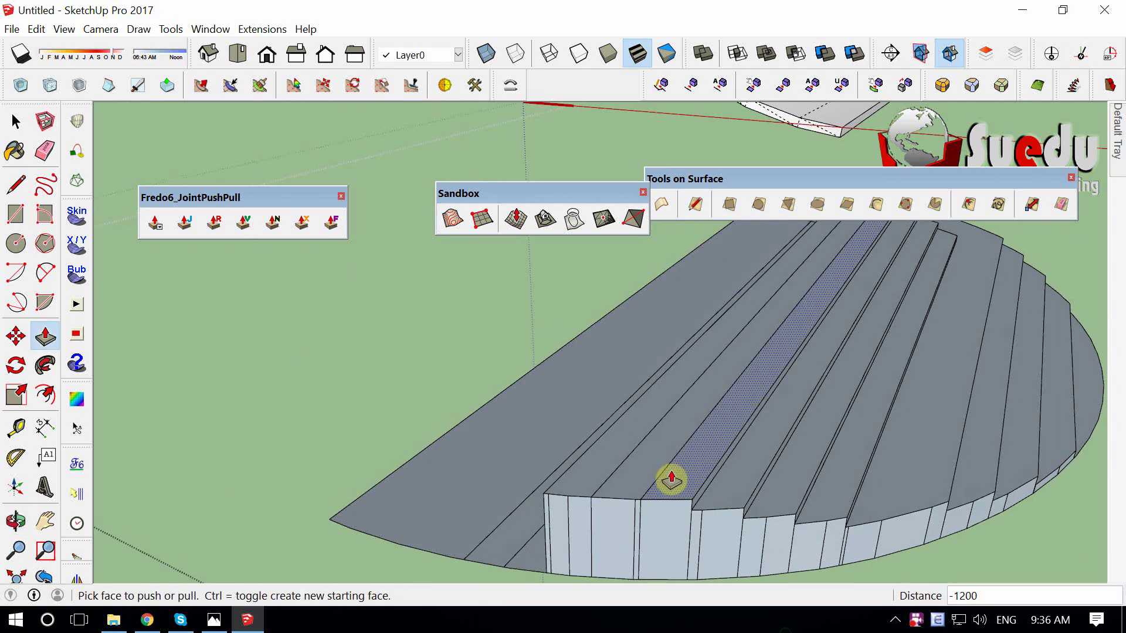
pyautogui.click(642, 476)
pyautogui.write('0')
pyautogui.press('Return')
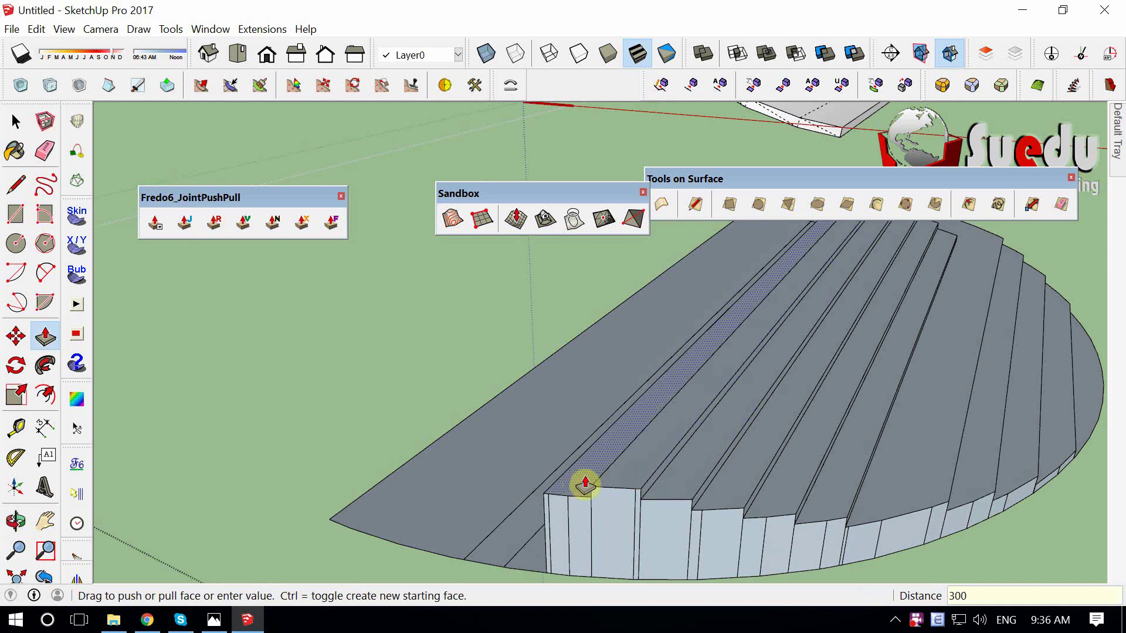
pyautogui.click(588, 465)
pyautogui.moveTo(563, 490)
pyautogui.mouseDown(button='middle')
pyautogui.moveTo(749, 460)
pyautogui.moveTo(585, 516)
pyautogui.mouseUp(button='middle')
pyautogui.click(596, 455)
pyautogui.write('-1800')
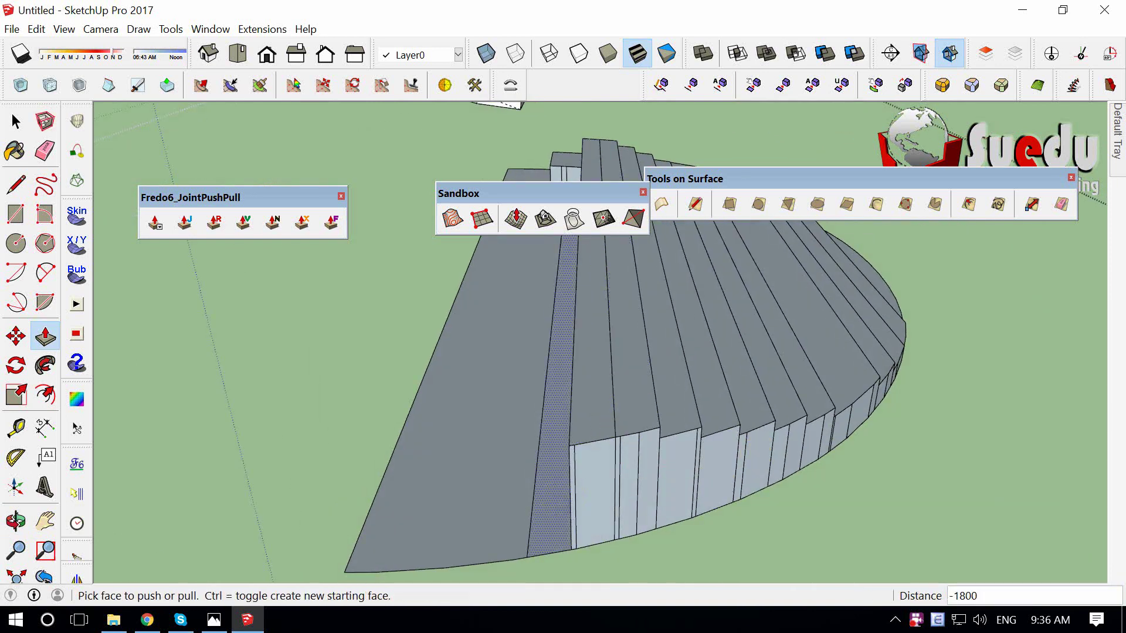
pyautogui.doubleClick(560, 439)
# Pull the large left face up 1800 into a wall block and level the adjacent strip.
pyautogui.moveTo(598, 427); pyautogui.dragTo(467, 452, button='middle')
pyautogui.click(467, 452)
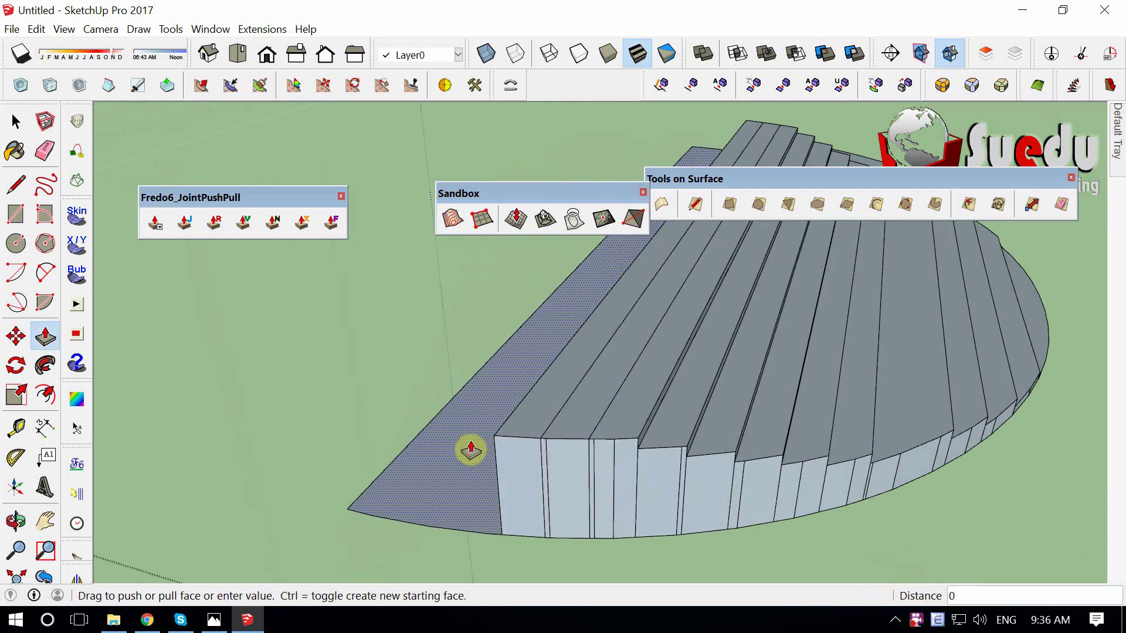
pyautogui.click(509, 408)
pyautogui.click(563, 385)
pyautogui.moveTo(563, 385); pyautogui.dragTo(568, 468, button='middle')
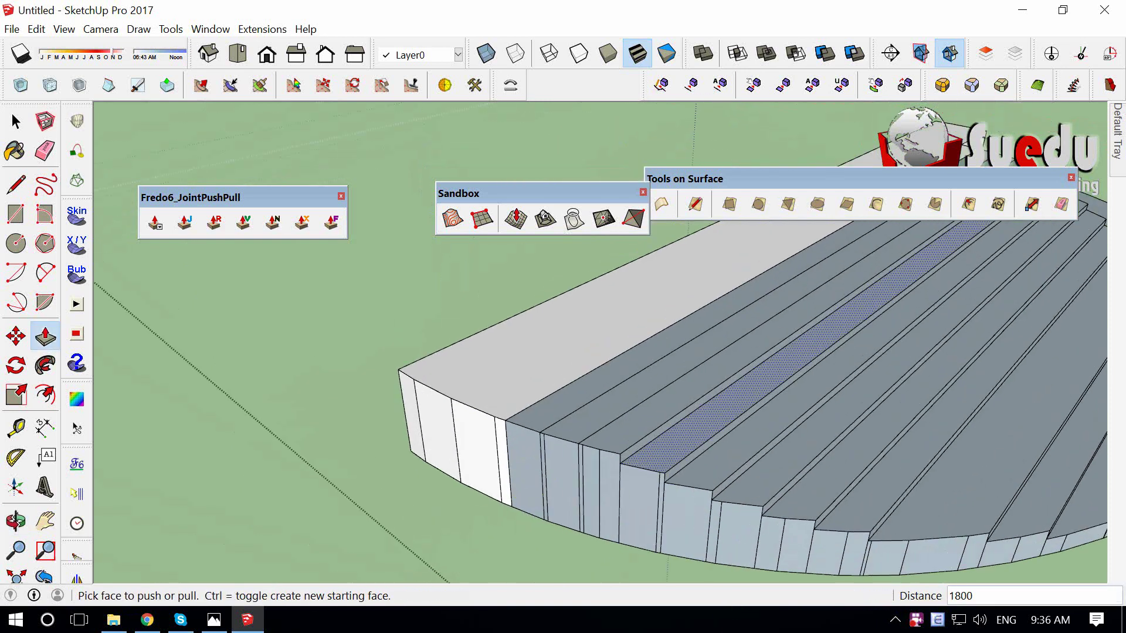
pyautogui.moveTo(651, 451); pyautogui.dragTo(574, 428, button='middle')
pyautogui.click(573, 428)
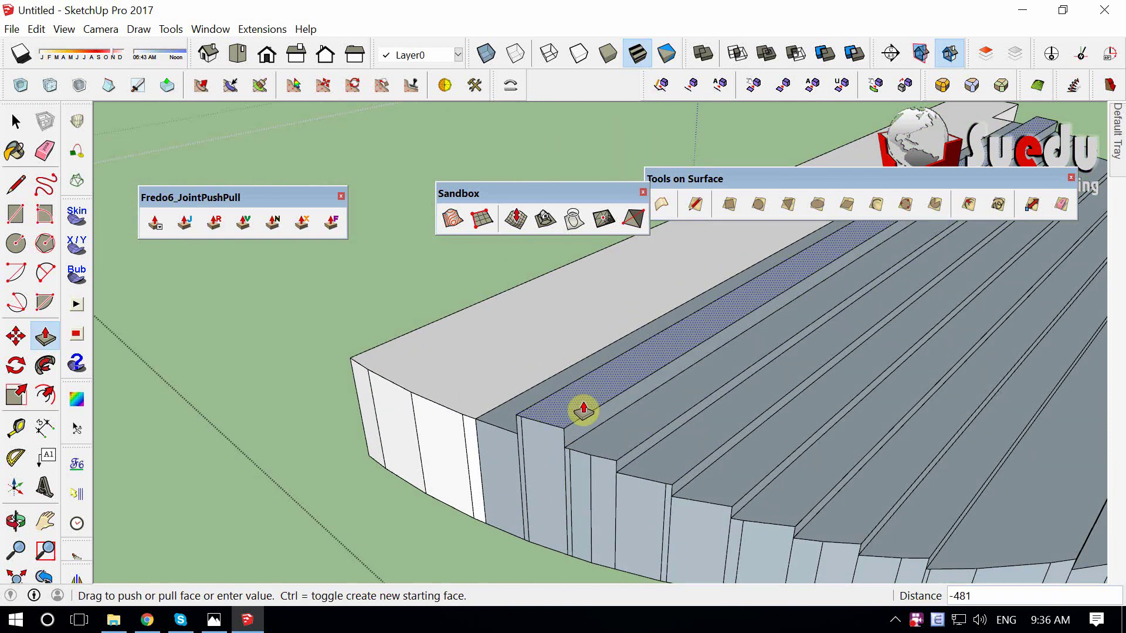
pyautogui.click(535, 410)
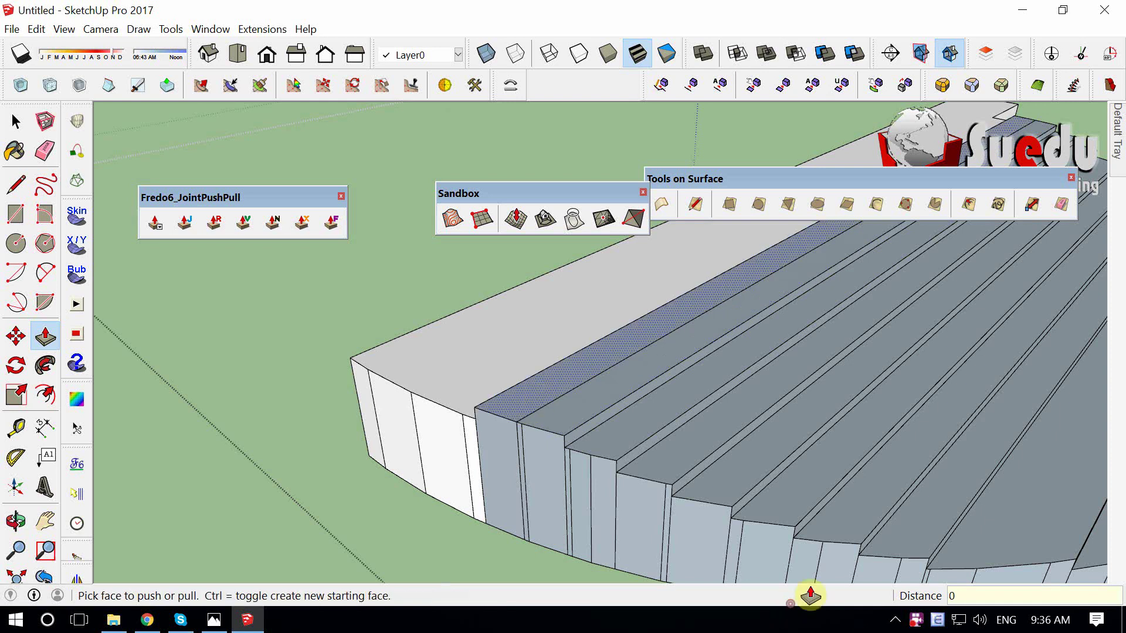
# Raise the wall block's top face another 500.
pyautogui.click(522, 362)
pyautogui.click(480, 362)
pyautogui.click(525, 354)
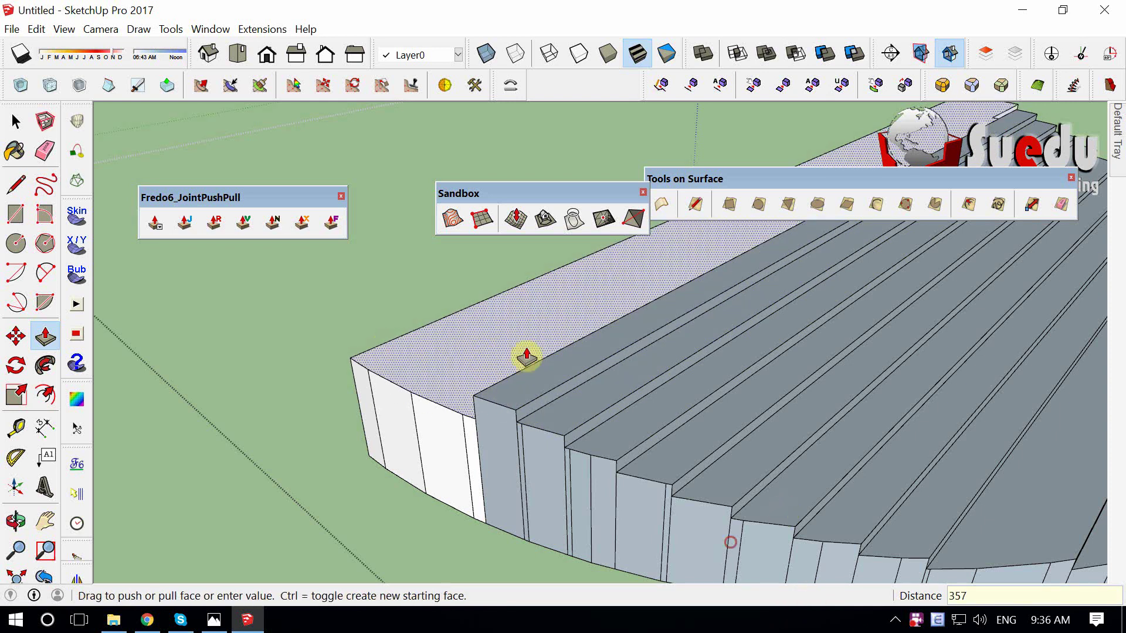
pyautogui.click(503, 370)
pyautogui.click(485, 389)
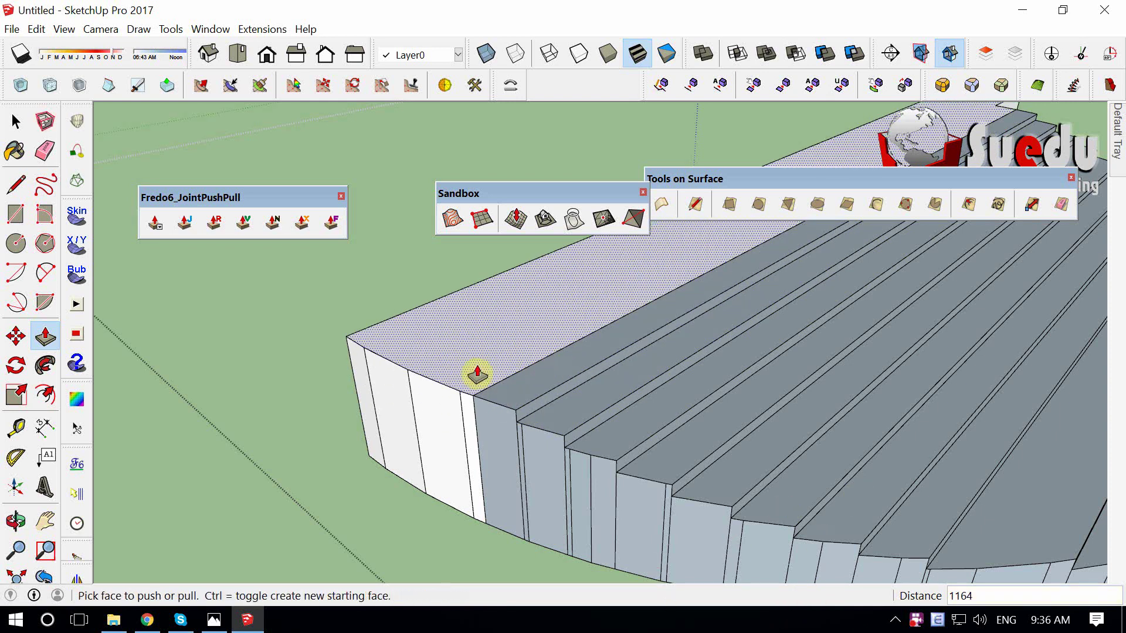
pyautogui.click(446, 351)
pyautogui.write('500')
pyautogui.press('Return')
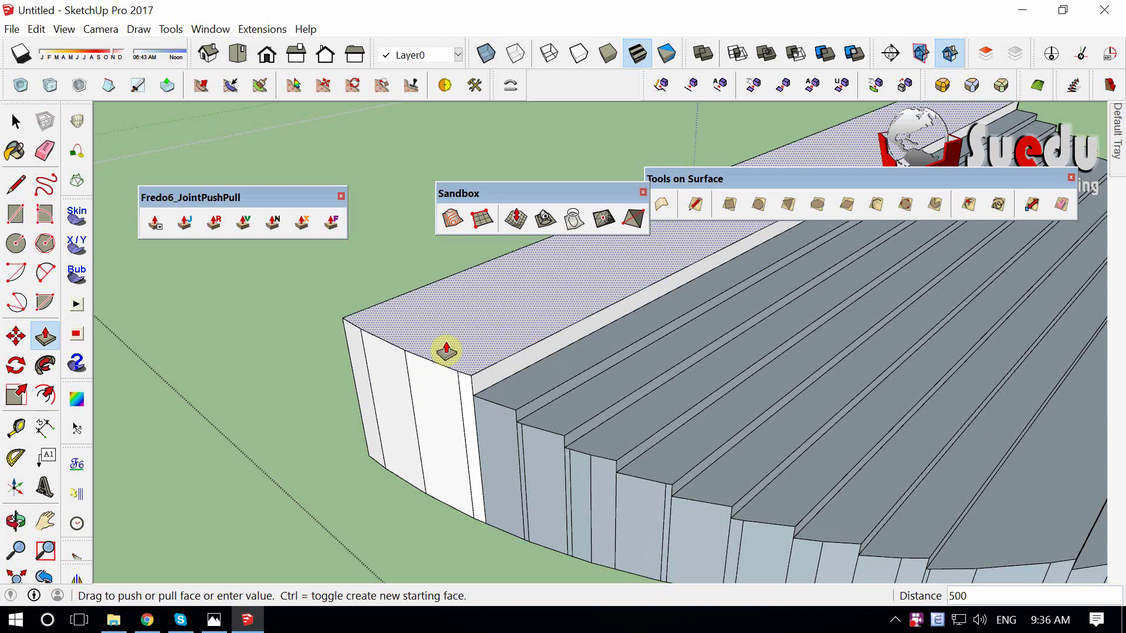
pyautogui.moveTo(446, 348)
pyautogui.mouseDown(button='middle')
pyautogui.moveTo(465, 408)
pyautogui.moveTo(744, 327)
pyautogui.moveTo(561, 347)
pyautogui.moveTo(603, 352)
pyautogui.mouseUp(button='middle')
# Start a Tape Measure from the wall corner.
pyautogui.press('space')
pyautogui.scroll(2, 875, 492)
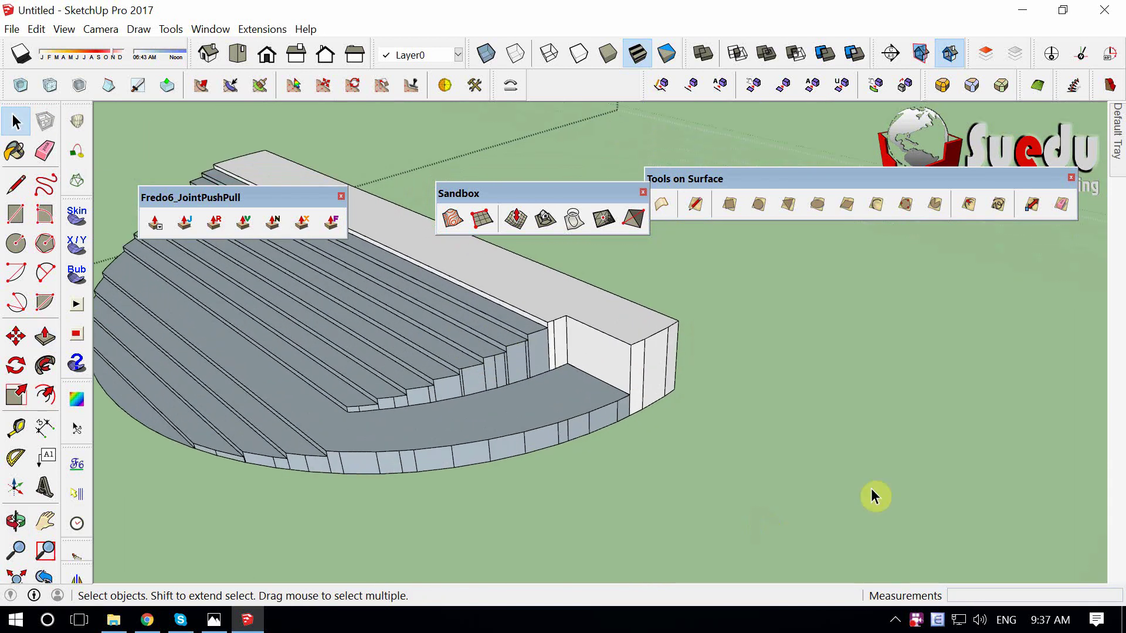
pyautogui.scroll(3, 596, 311)
pyautogui.press('t')
pyautogui.scroll(1, 587, 322)
pyautogui.click(549, 307)
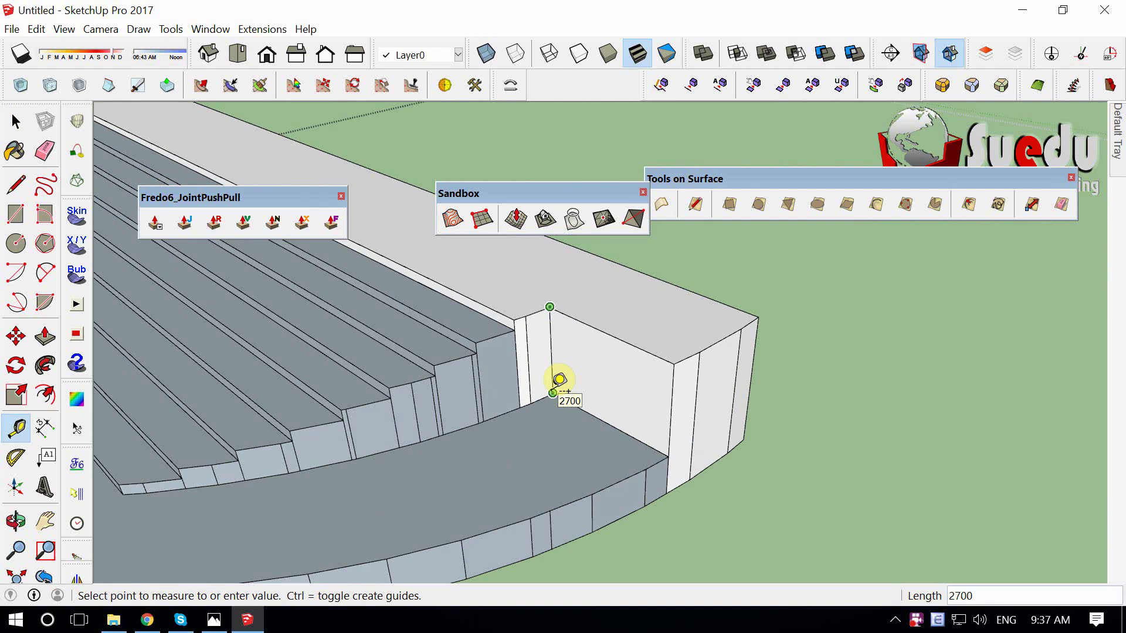
# Orbit and zoom around the stepped seating block to view its curved front.
pyautogui.press('space')
pyautogui.scroll(3, 390, 365)
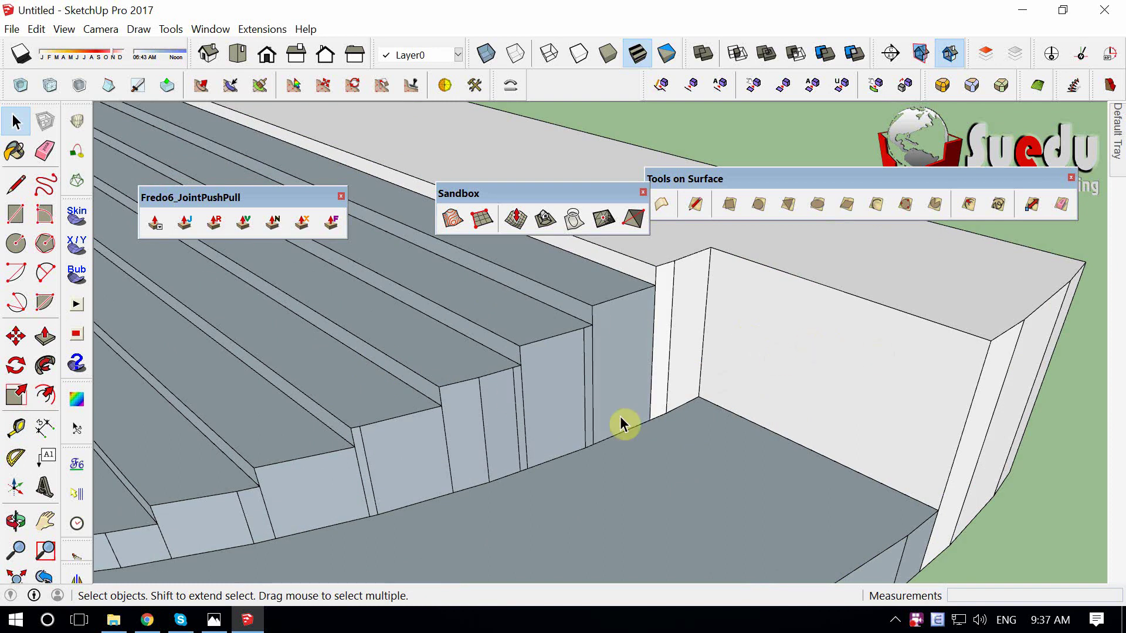
pyautogui.scroll(-5, 623, 414)
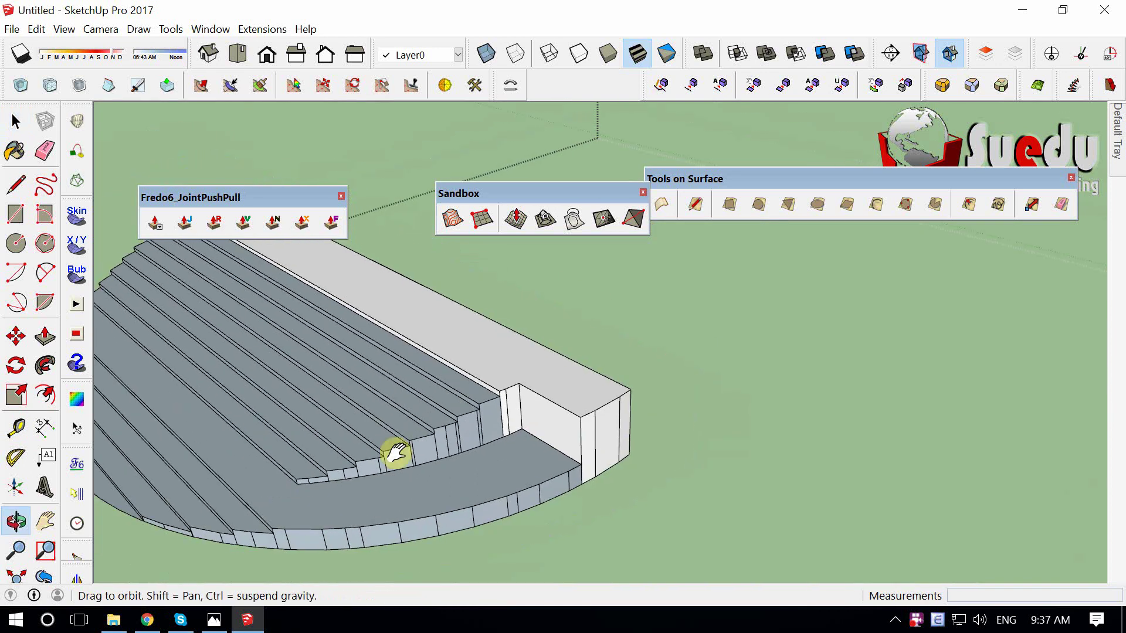
pyautogui.moveTo(394, 455); pyautogui.dragTo(446, 411, button='middle')
pyautogui.scroll(-2, 440, 495)
pyautogui.scroll(-4, 440, 495)
pyautogui.moveTo(440, 495)
pyautogui.mouseDown(button='middle')
pyautogui.moveTo(708, 400)
pyautogui.moveTo(812, 410)
pyautogui.moveTo(563, 444)
pyautogui.moveTo(616, 440)
pyautogui.moveTo(824, 349)
pyautogui.mouseUp(button='middle')
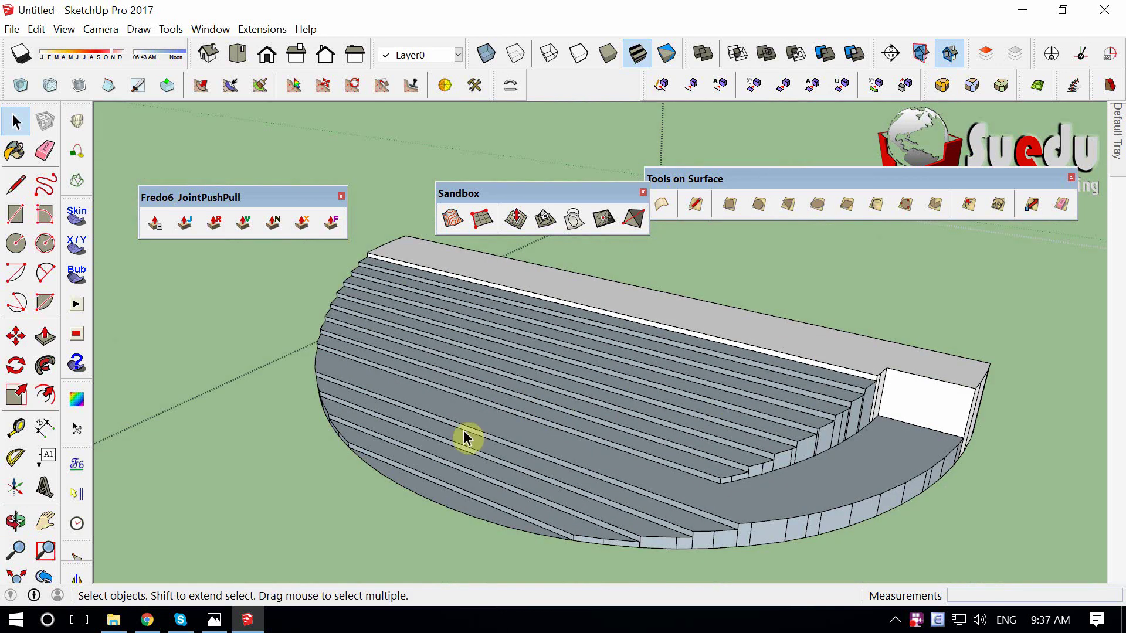
pyautogui.moveTo(466, 439)
pyautogui.mouseDown(button='middle')
pyautogui.moveTo(658, 525)
pyautogui.moveTo(548, 334)
pyautogui.moveTo(588, 510)
pyautogui.moveTo(515, 457)
pyautogui.mouseUp(button='middle')
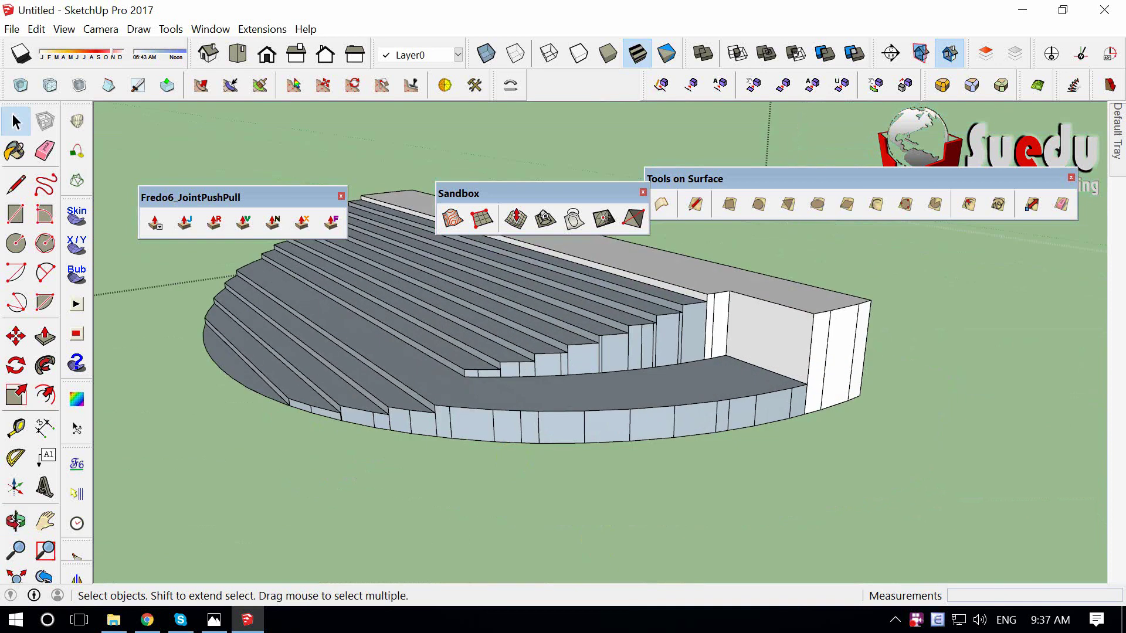
pyautogui.moveTo(598, 450)
pyautogui.mouseDown(button='middle')
pyautogui.moveTo(419, 334)
pyautogui.moveTo(421, 295)
pyautogui.mouseUp(button='middle')
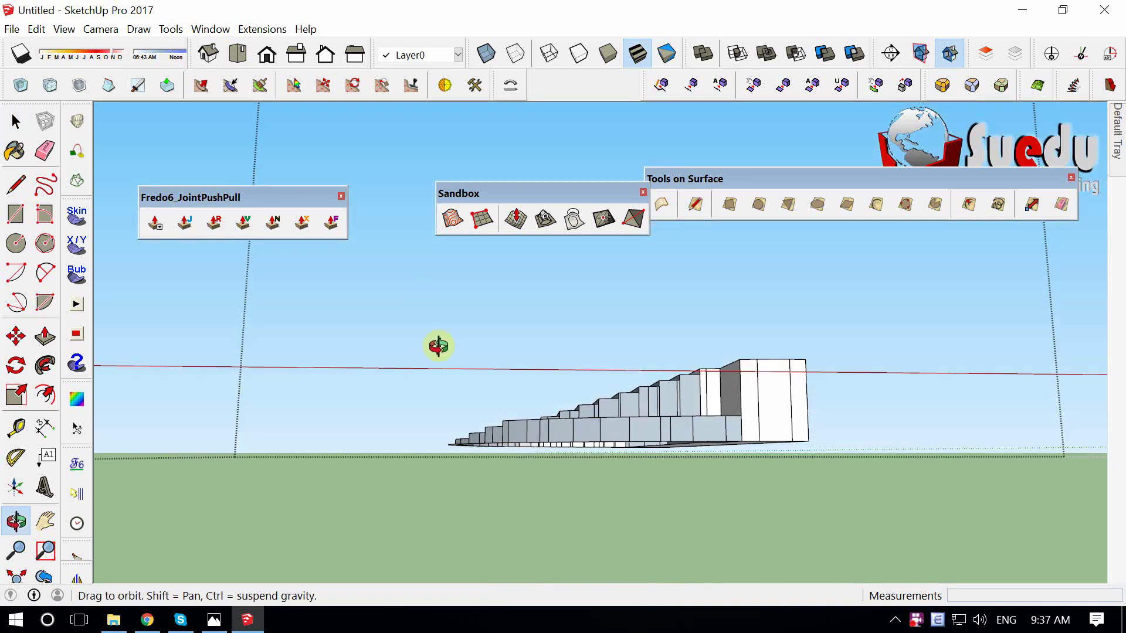
pyautogui.moveTo(438, 346)
pyautogui.mouseDown(button='middle')
pyautogui.moveTo(780, 432)
pyautogui.moveTo(503, 410)
pyautogui.moveTo(674, 411)
pyautogui.moveTo(627, 450)
pyautogui.mouseUp(button='middle')
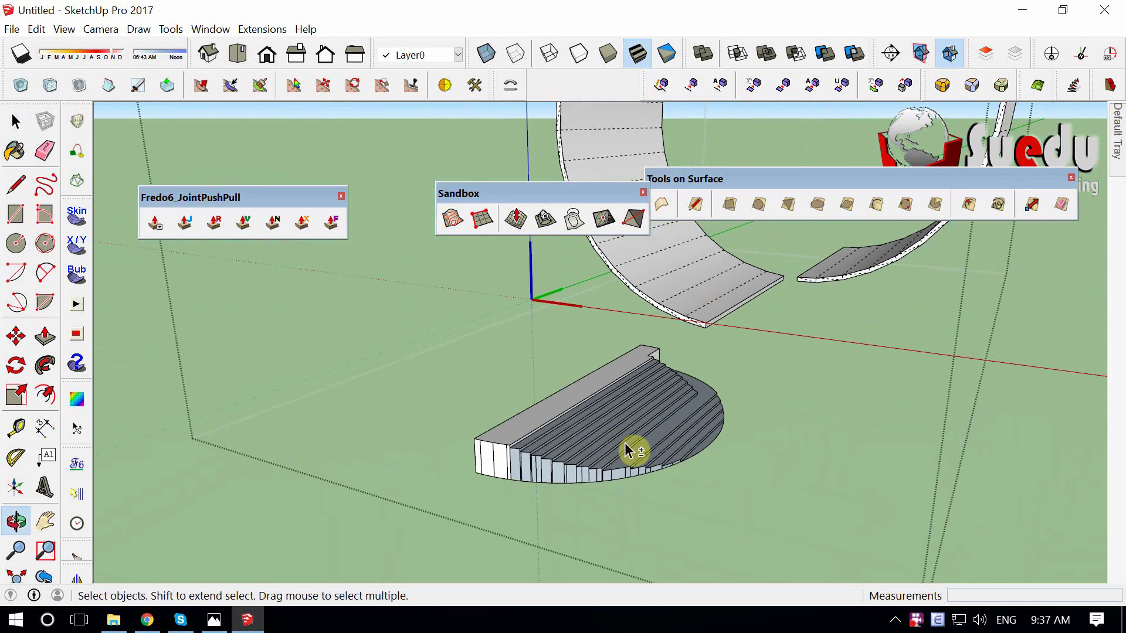
# Try selecting the whole stepped block and a lower face, then clear the selection.
pyautogui.scroll(2, 626, 450)
pyautogui.scroll(2, 626, 482)
pyautogui.scroll(2, 503, 490)
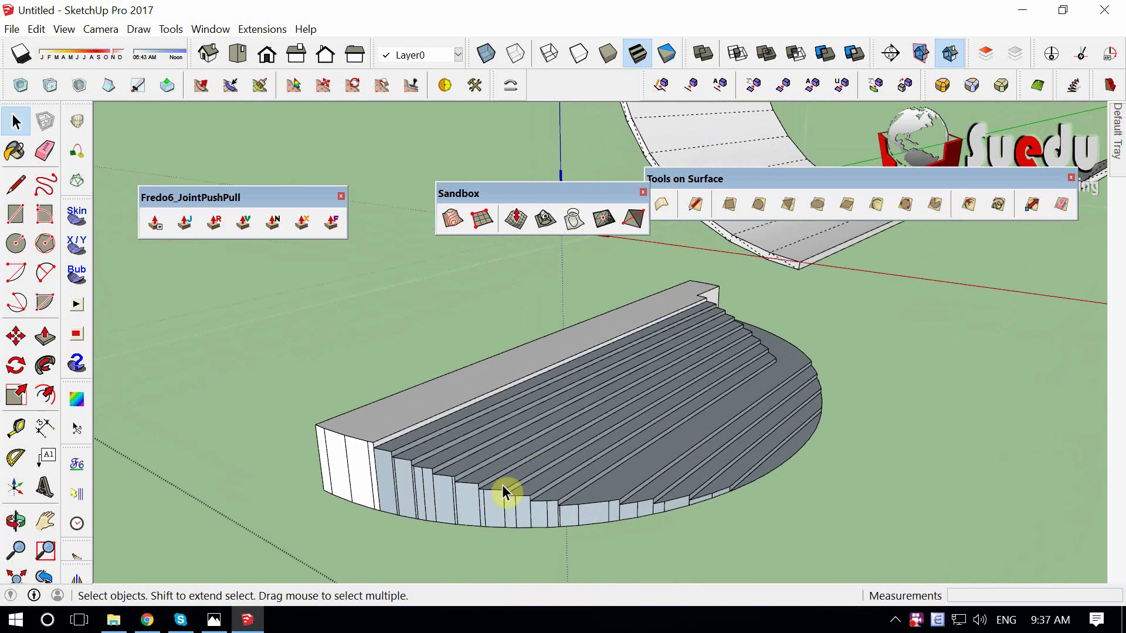
pyautogui.tripleClick(502, 492)
pyautogui.scroll(2, 503, 493)
pyautogui.moveTo(833, 489); pyautogui.dragTo(829, 491, button='middle')
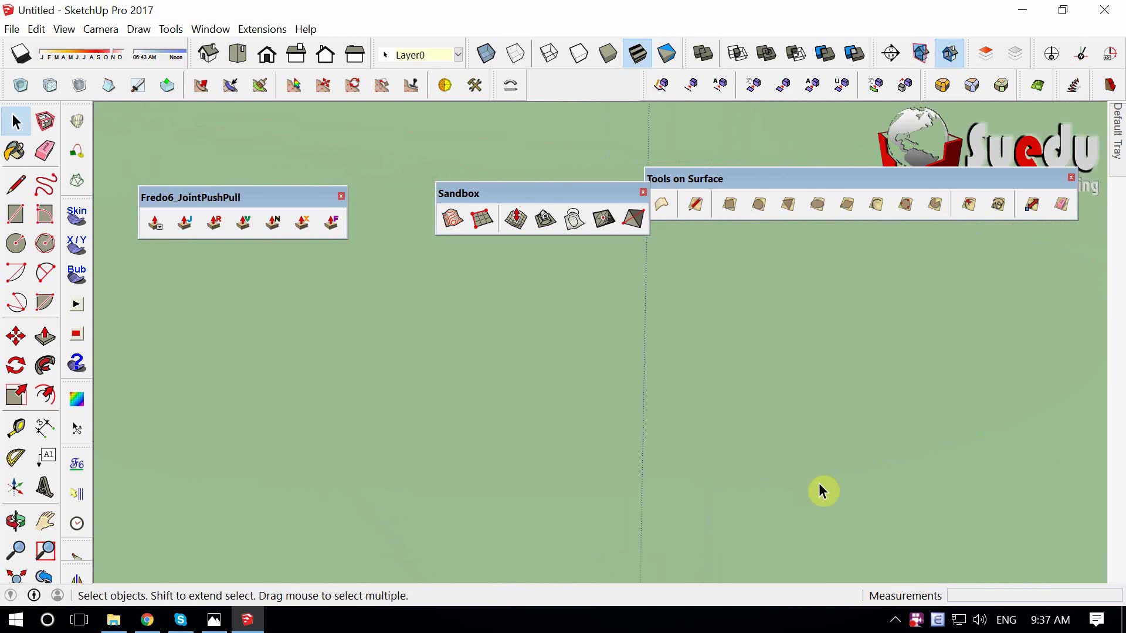
pyautogui.scroll(3, 822, 493)
pyautogui.click(657, 463)
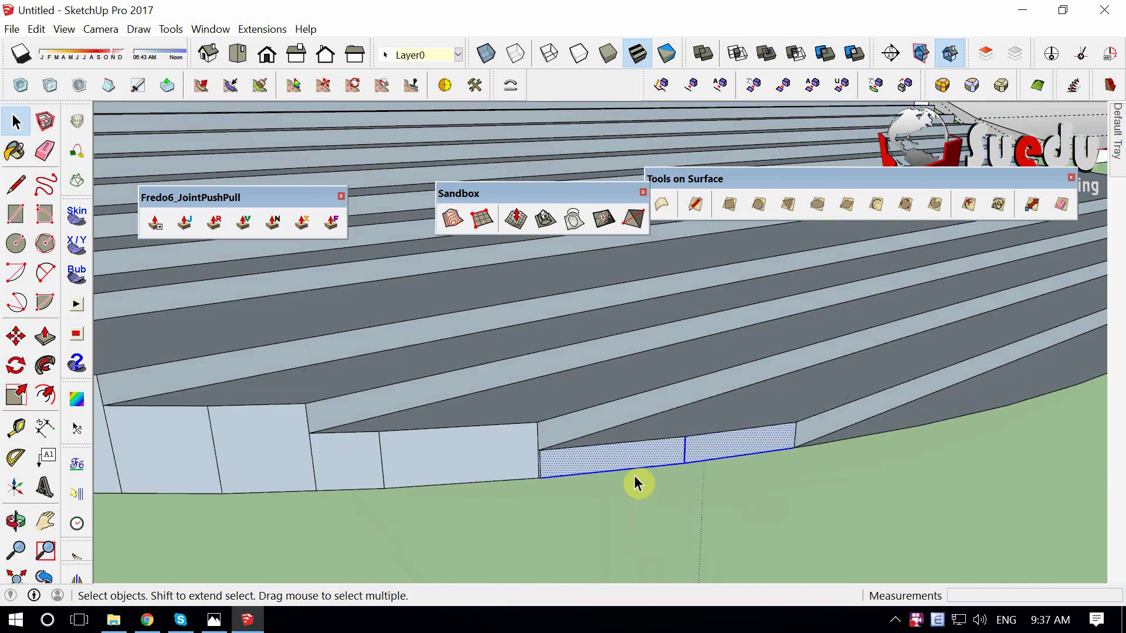
pyautogui.click(604, 487)
# Delete the first end and riser faces along the block's curved front.
pyautogui.scroll(-3, 545, 425)
pyautogui.moveTo(545, 425); pyautogui.dragTo(712, 414, button='middle')
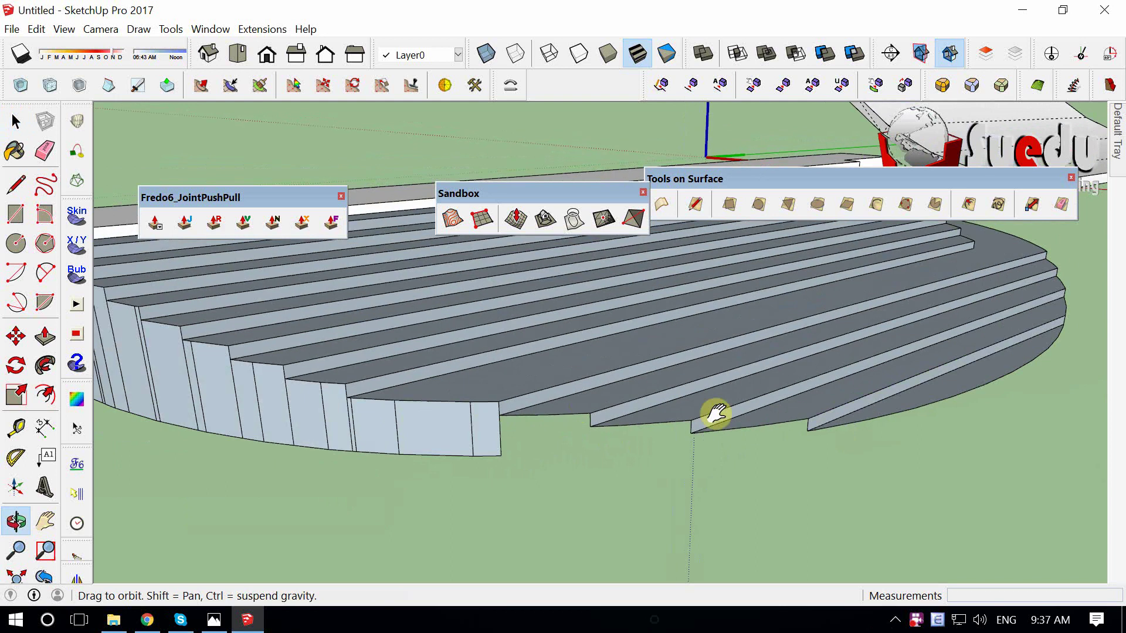
pyautogui.click(551, 452)
pyautogui.scroll(-5, 491, 376)
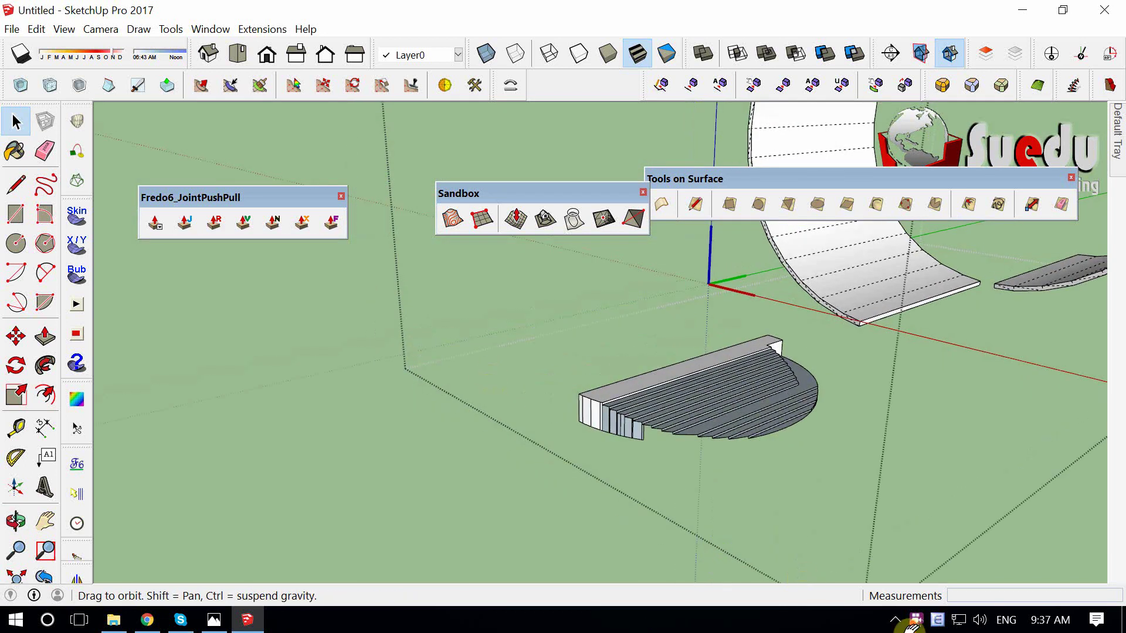
pyautogui.scroll(3, 903, 519)
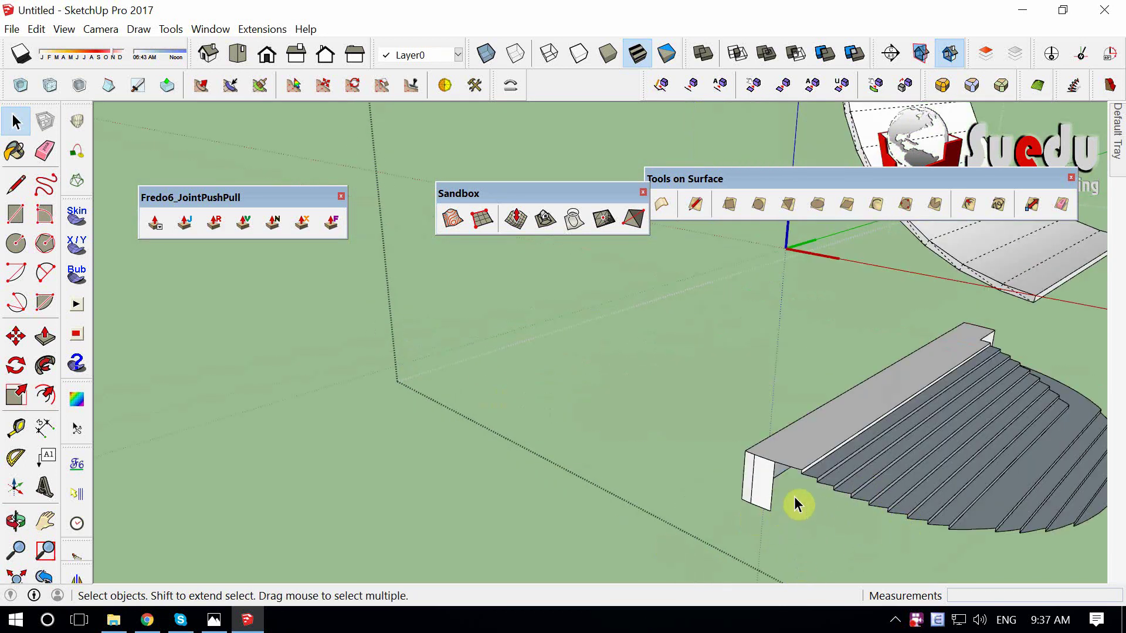
pyautogui.press('Delete')
pyautogui.moveTo(854, 495)
pyautogui.mouseDown(button='middle')
pyautogui.moveTo(764, 441)
pyautogui.moveTo(346, 460)
pyautogui.moveTo(364, 467)
pyautogui.mouseUp(button='middle')
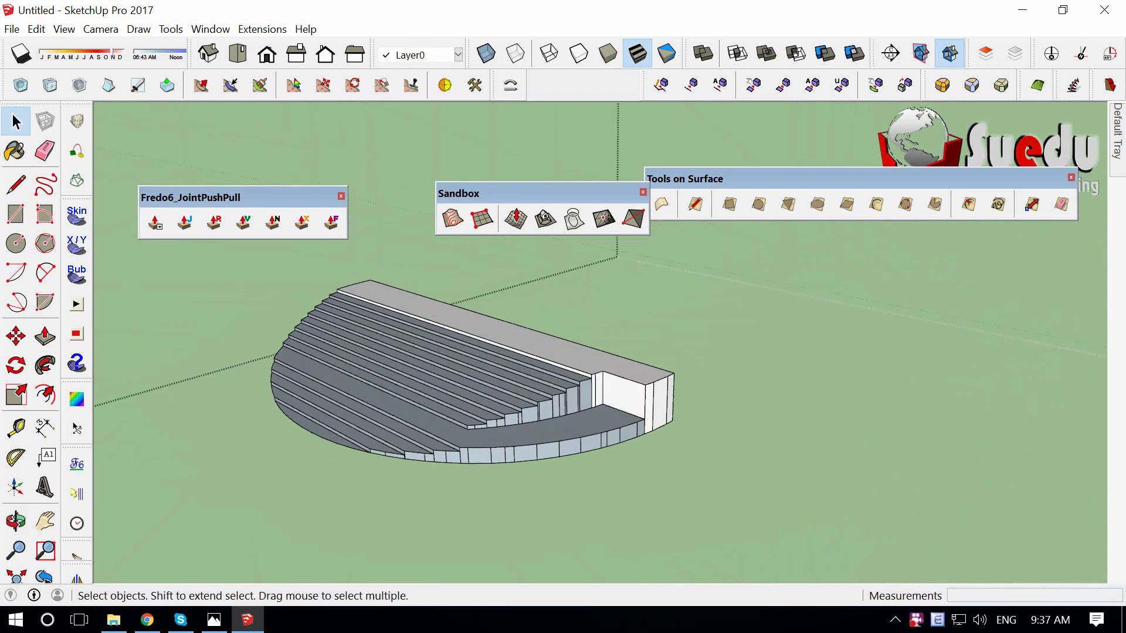
pyautogui.scroll(3, 365, 467)
pyautogui.click(352, 460)
pyautogui.press('Delete')
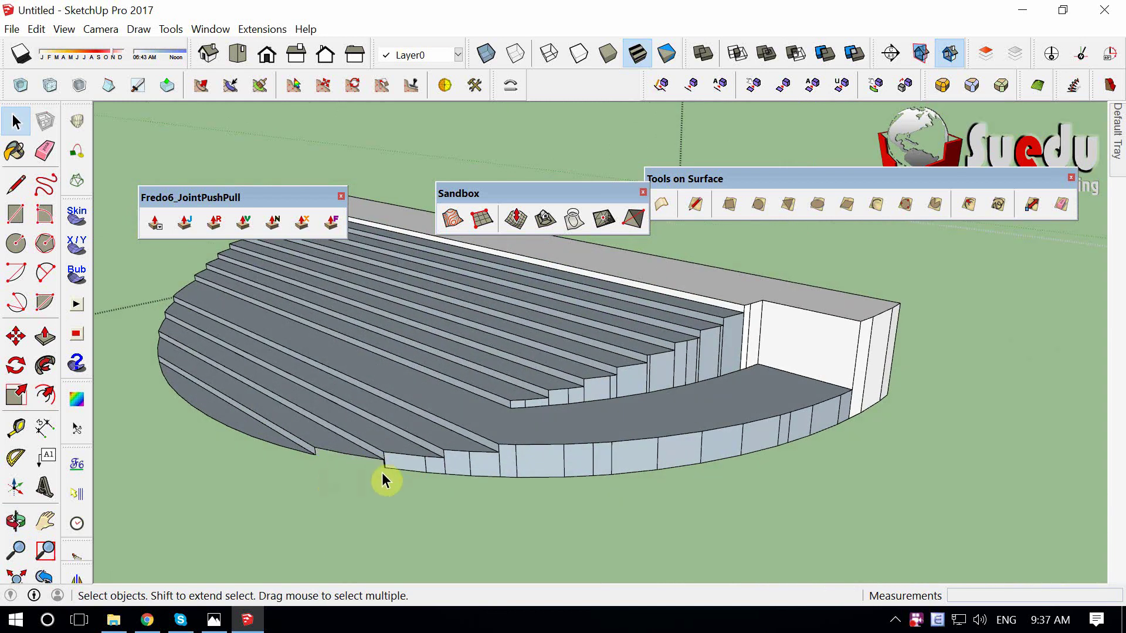
# Delete the remaining front riser faces, including those on the right and lower steps.
pyautogui.click(411, 468)
pyautogui.press('Delete')
pyautogui.click(449, 469)
pyautogui.press('Delete')
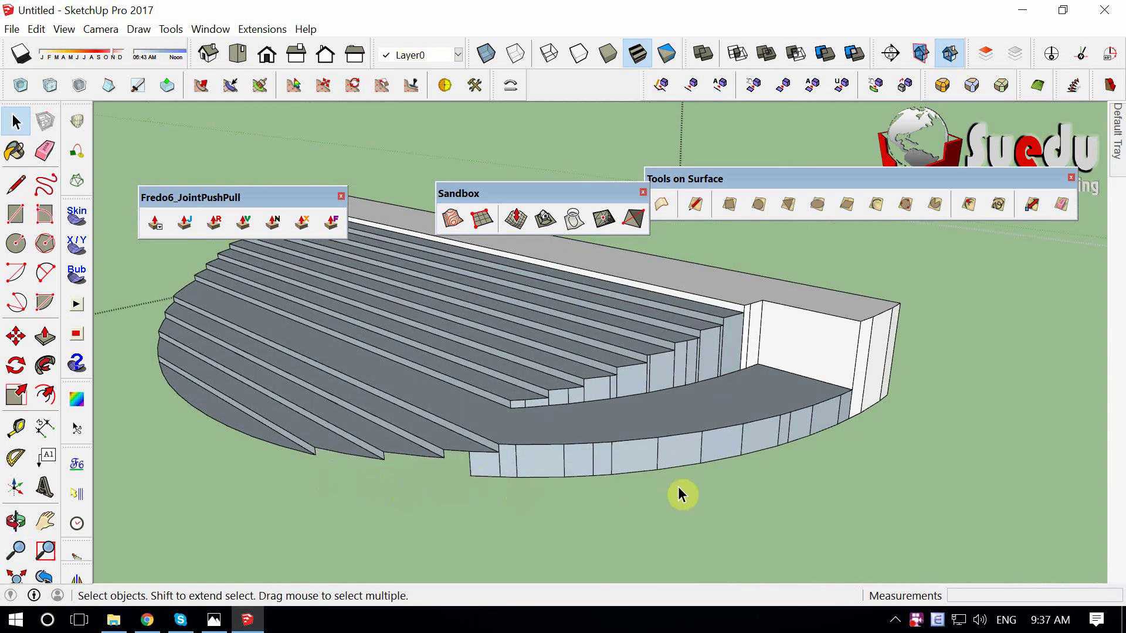
pyautogui.moveTo(570, 504); pyautogui.dragTo(572, 504)
pyautogui.press('Delete')
pyautogui.moveTo(737, 475); pyautogui.dragTo(943, 465, button='middle')
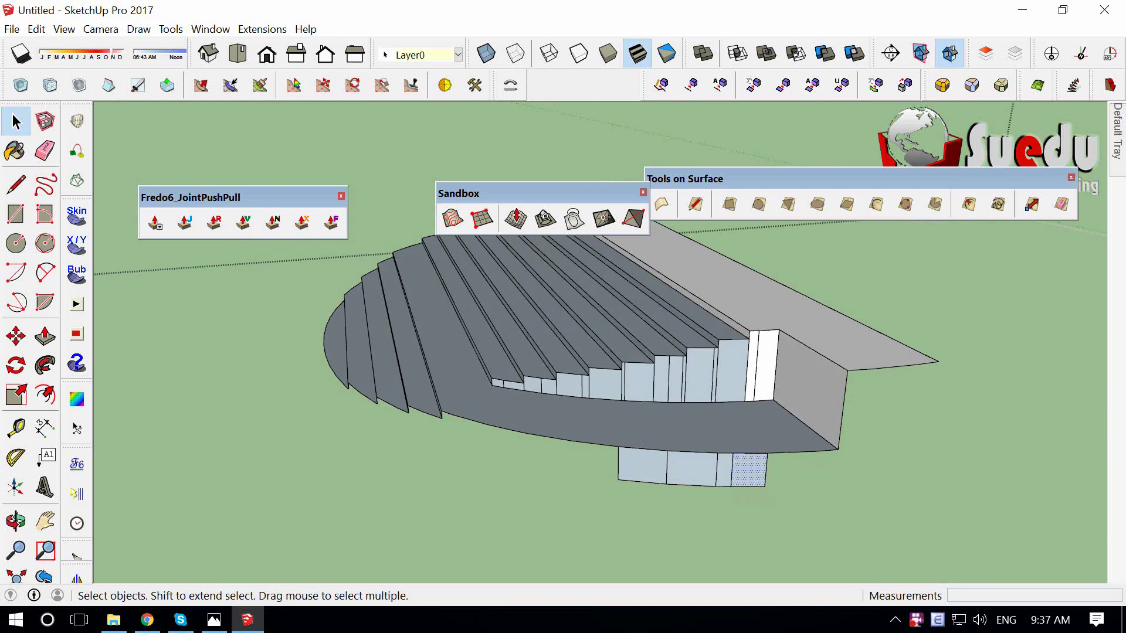
pyautogui.moveTo(613, 505); pyautogui.dragTo(610, 503)
pyautogui.press('Delete')
# Select the large top sloped face of the seating block.
pyautogui.moveTo(668, 384); pyautogui.dragTo(756, 439, button='middle')
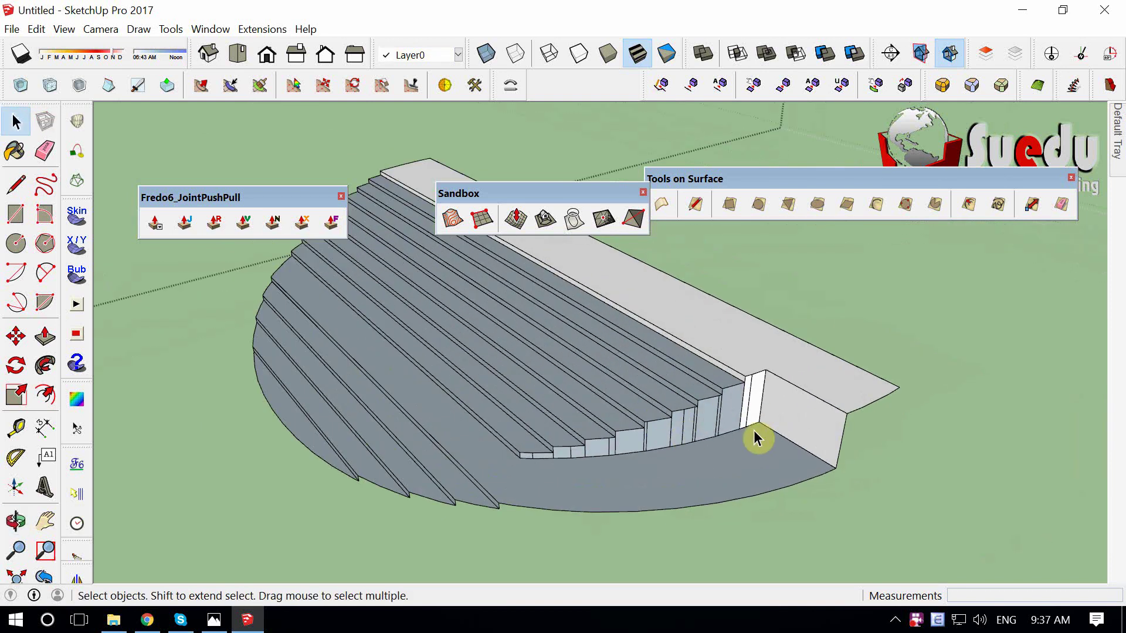
pyautogui.click(780, 373)
pyautogui.scroll(1, 778, 370)
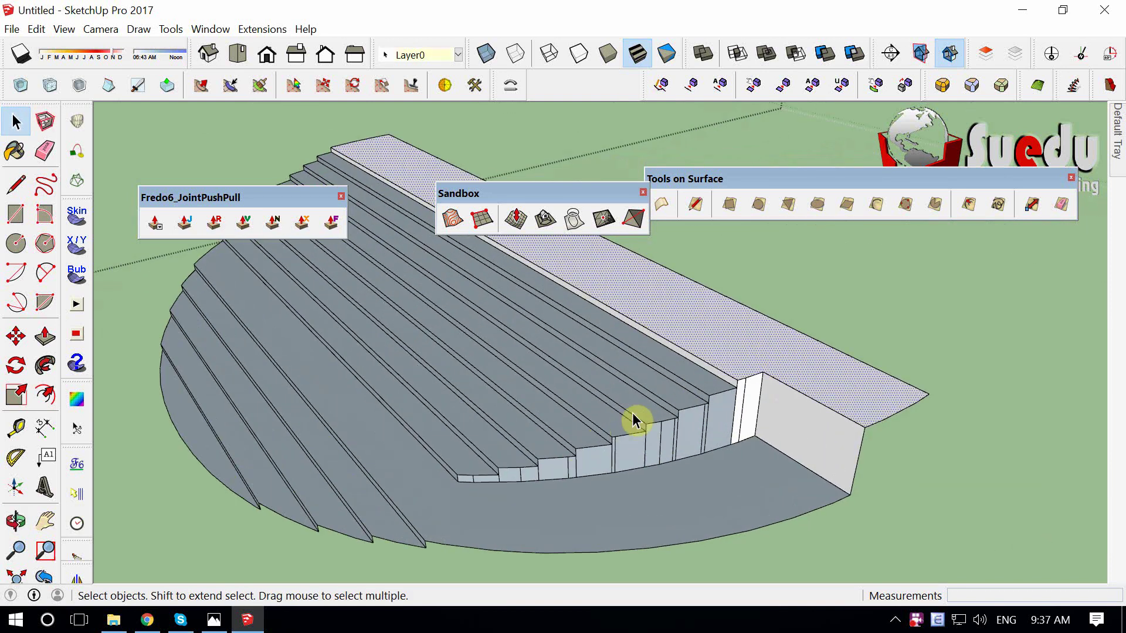
pyautogui.click(539, 416)
pyautogui.click(685, 342)
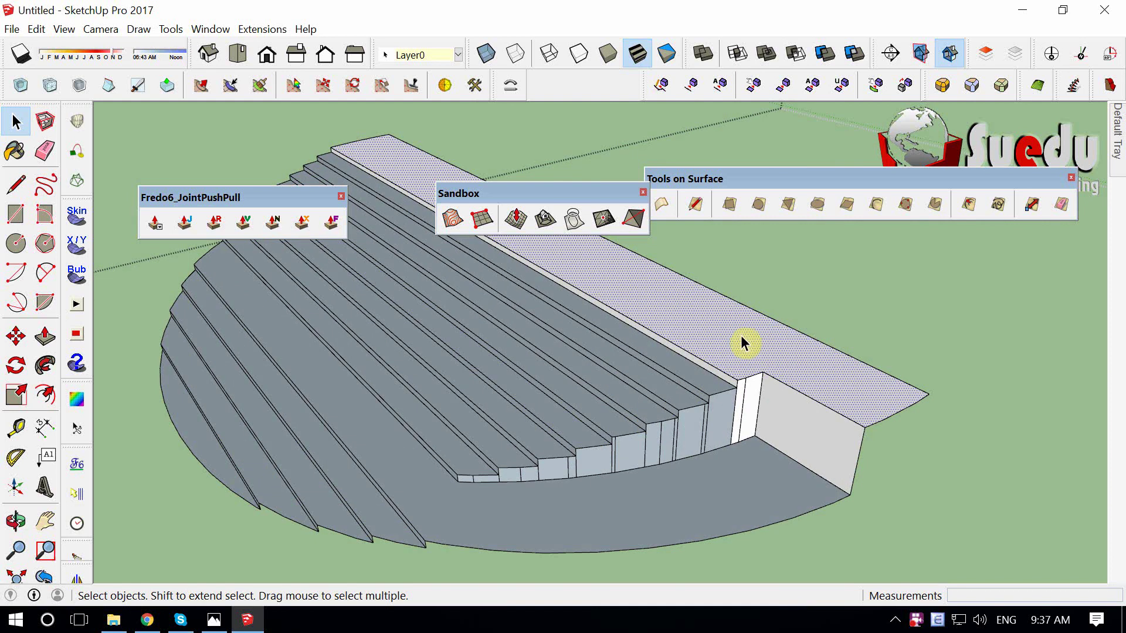
# Orient all adjacent stair faces consistently outward.
pyautogui.rightClick(717, 328)
pyautogui.rightClick(689, 308)
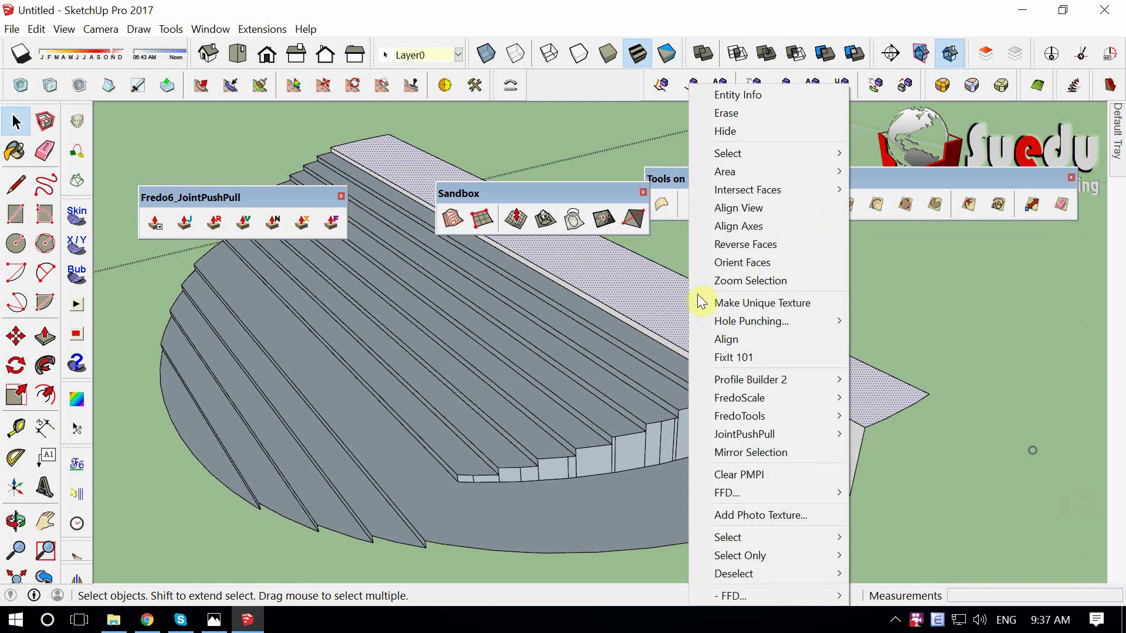
pyautogui.click(725, 269)
pyautogui.moveTo(731, 359); pyautogui.dragTo(648, 460, button='middle')
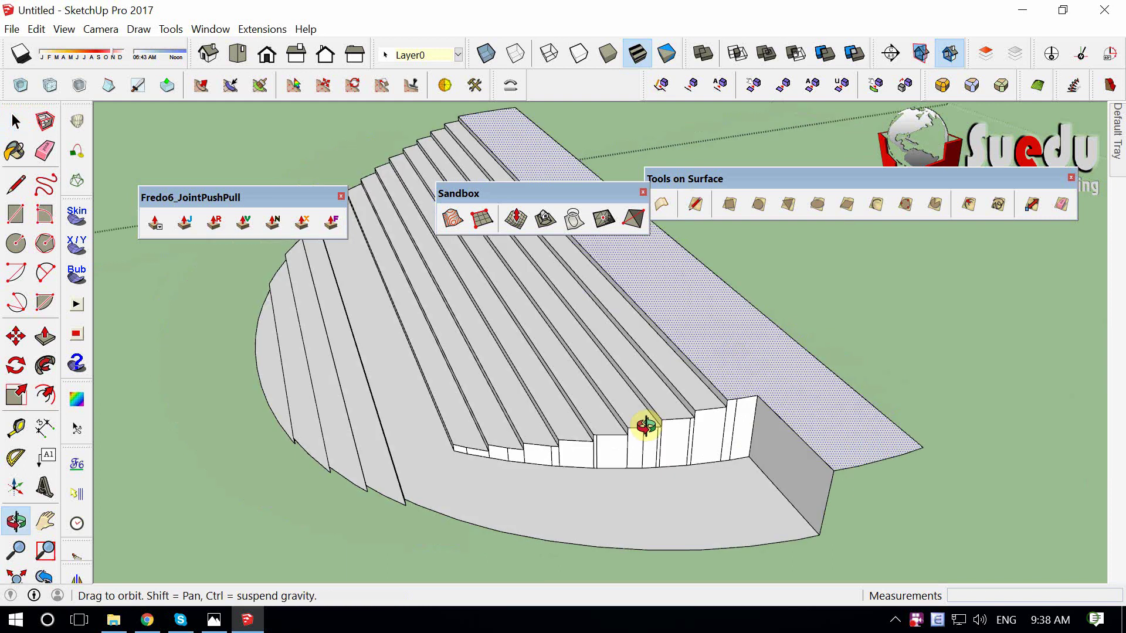
pyautogui.scroll(3, 737, 434)
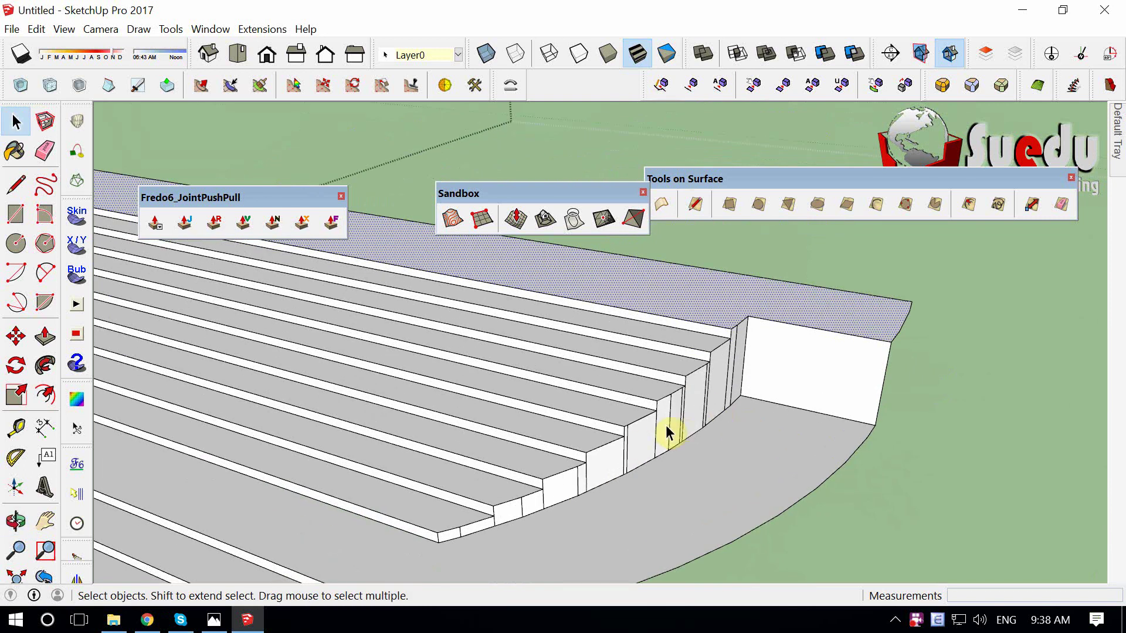
# Soften all stair edges at 43.60 degrees, with smooth normals and coplanar softening.
pyautogui.hotkey('ctrl', 'a')
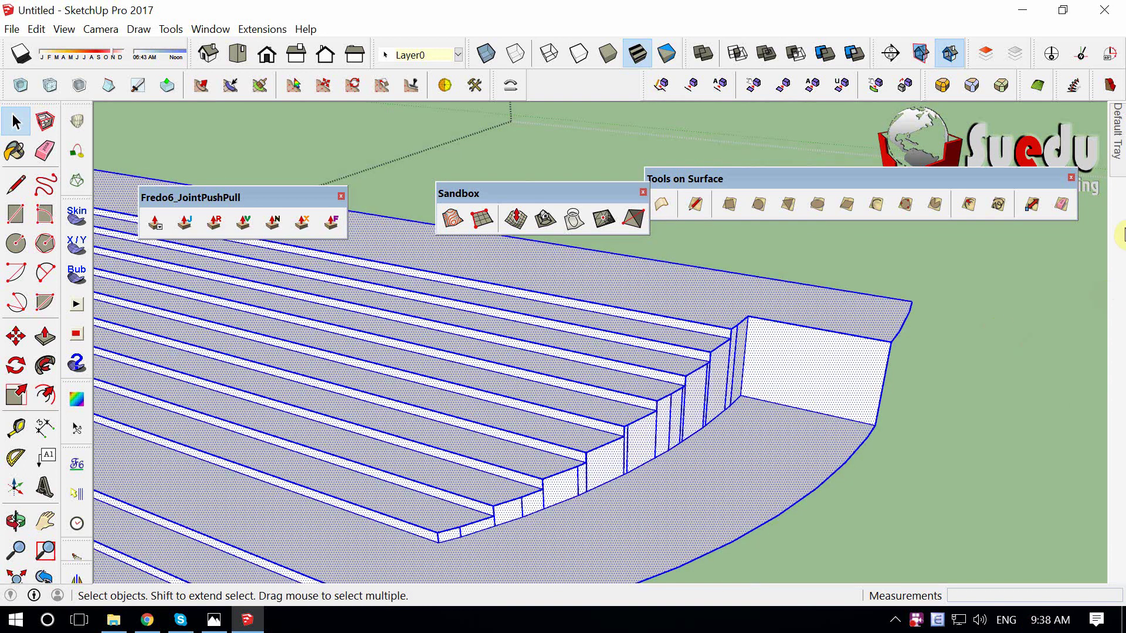
pyautogui.click(1091, 110)
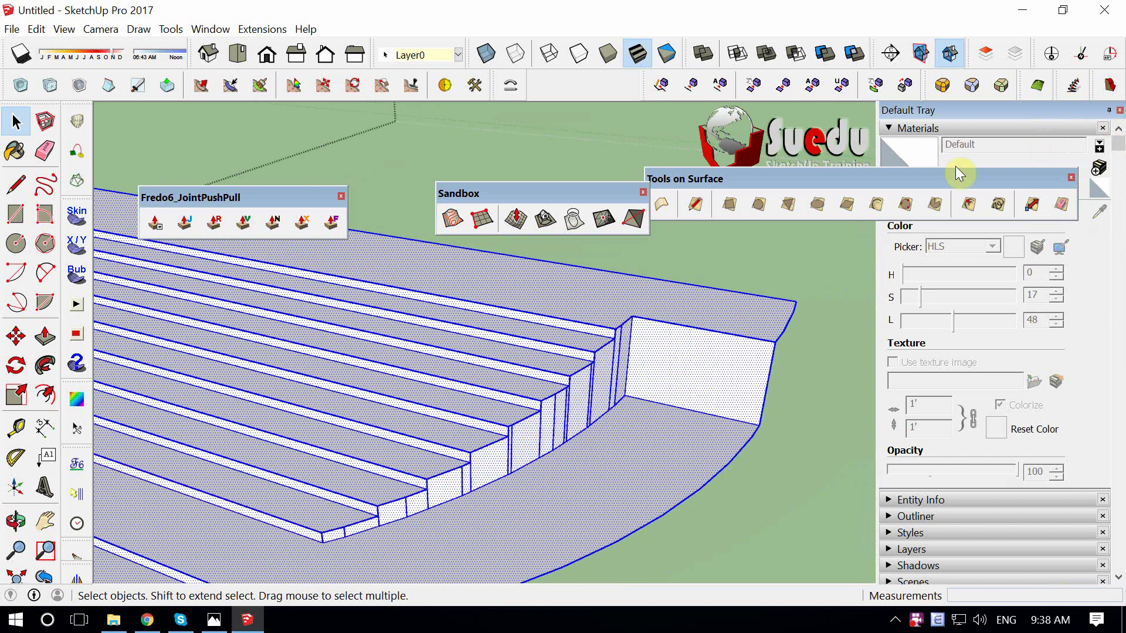
pyautogui.moveTo(918, 180); pyautogui.dragTo(627, 181)
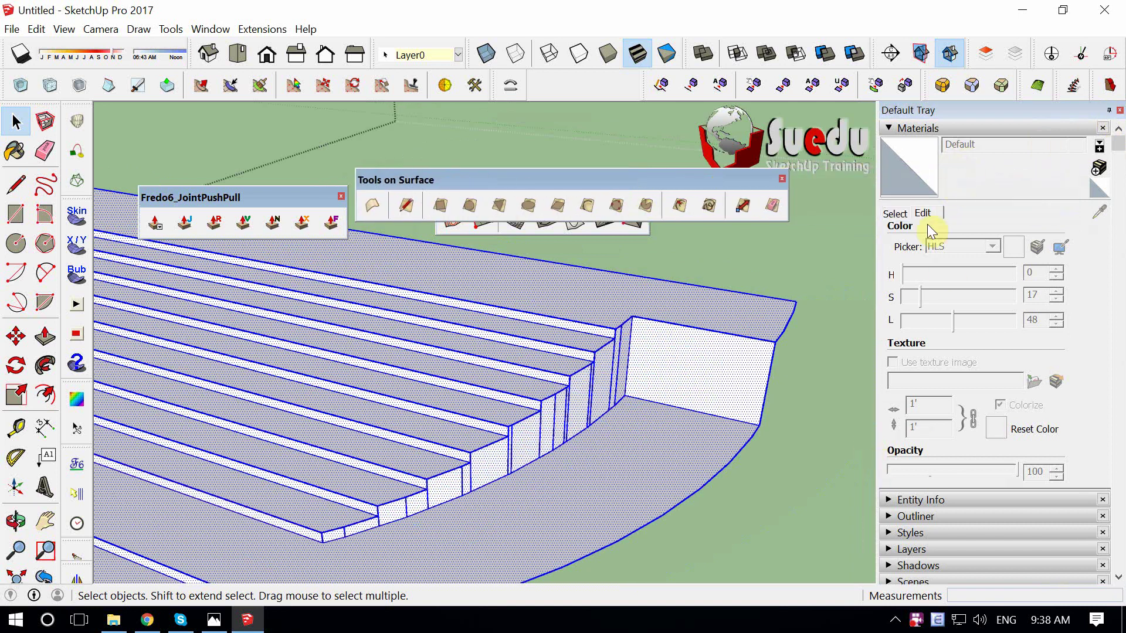
pyautogui.click(935, 244)
pyautogui.moveTo(901, 308); pyautogui.dragTo(944, 288)
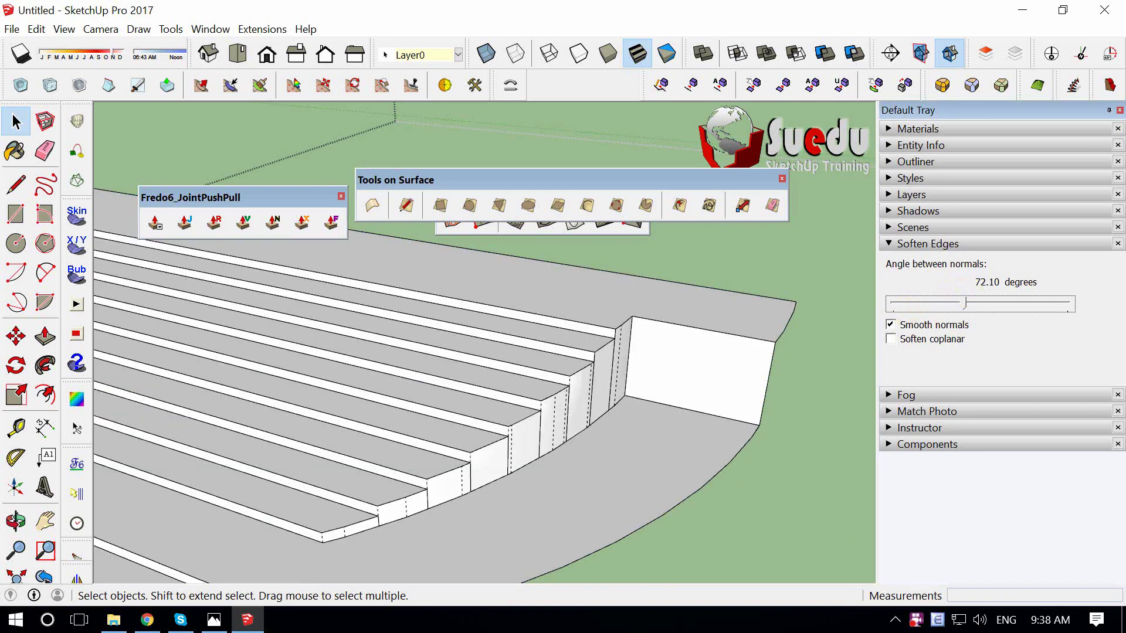
pyautogui.click(1050, 573)
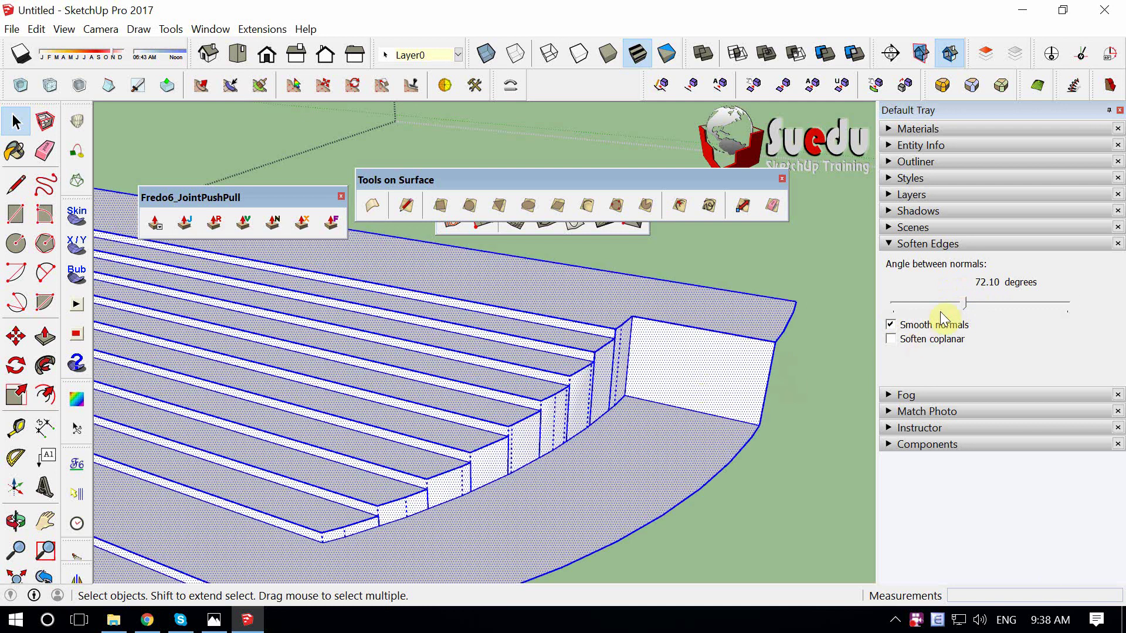
pyautogui.moveTo(965, 302); pyautogui.dragTo(946, 303)
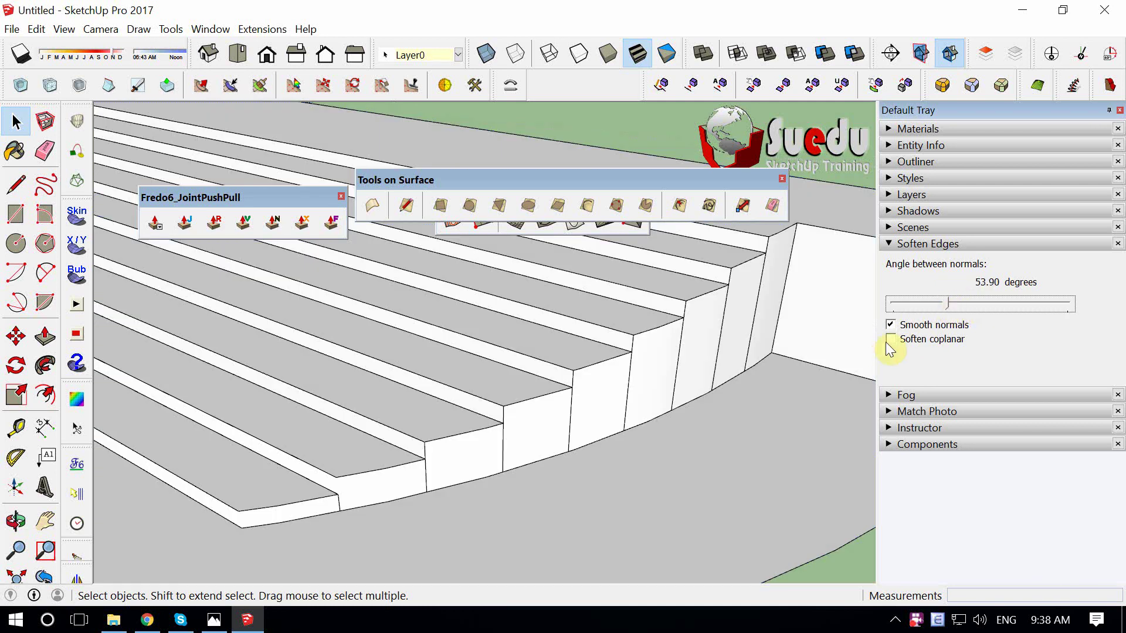
pyautogui.click(917, 338)
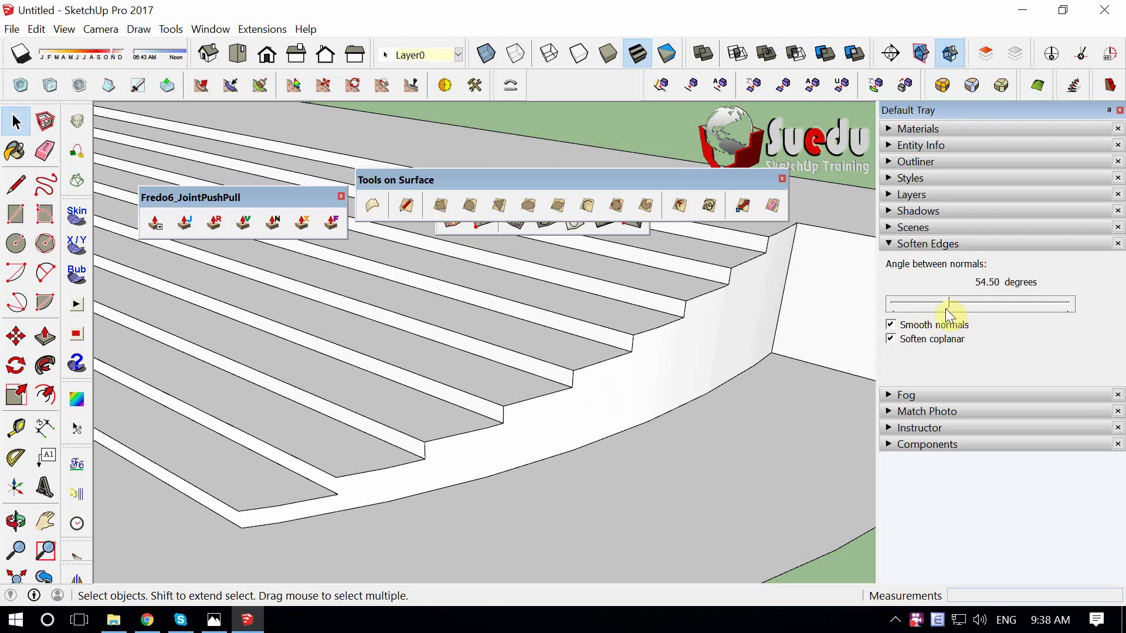
# Orbit around the stairs and select a stair riser face.
pyautogui.scroll(-3, 577, 448)
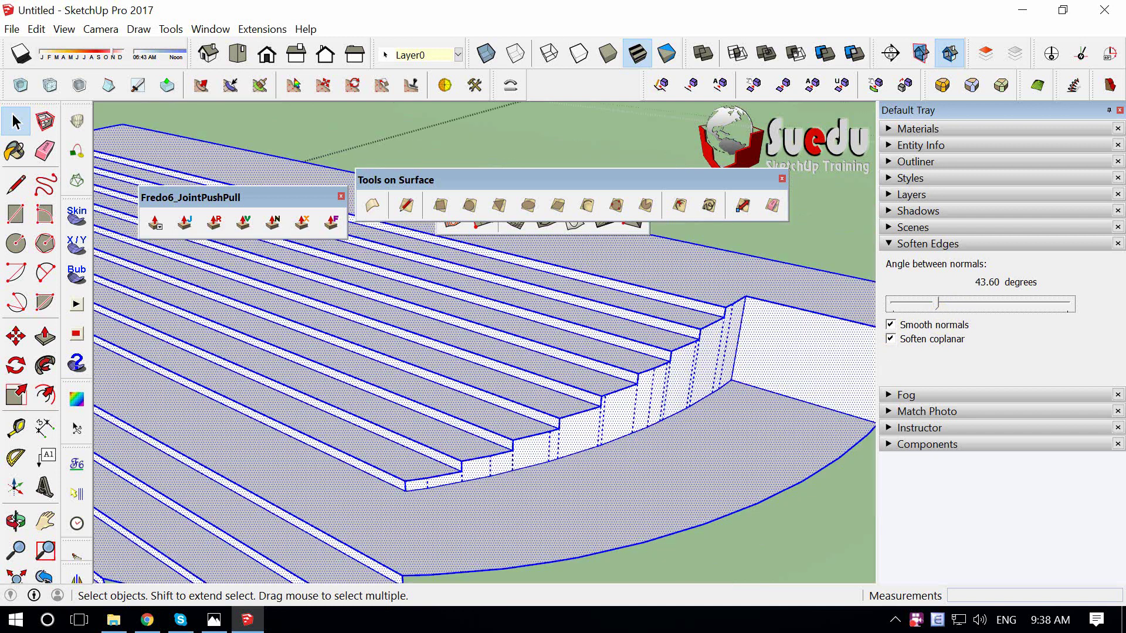
pyautogui.scroll(-3, 577, 448)
pyautogui.moveTo(577, 448)
pyautogui.mouseDown(button='middle')
pyautogui.moveTo(574, 467)
pyautogui.moveTo(562, 426)
pyautogui.moveTo(452, 470)
pyautogui.moveTo(614, 430)
pyautogui.moveTo(509, 468)
pyautogui.moveTo(610, 410)
pyautogui.moveTo(495, 432)
pyautogui.moveTo(779, 419)
pyautogui.moveTo(732, 472)
pyautogui.moveTo(515, 316)
pyautogui.moveTo(533, 356)
pyautogui.moveTo(527, 434)
pyautogui.moveTo(414, 420)
pyautogui.mouseUp(button='middle')
pyautogui.click(610, 410)
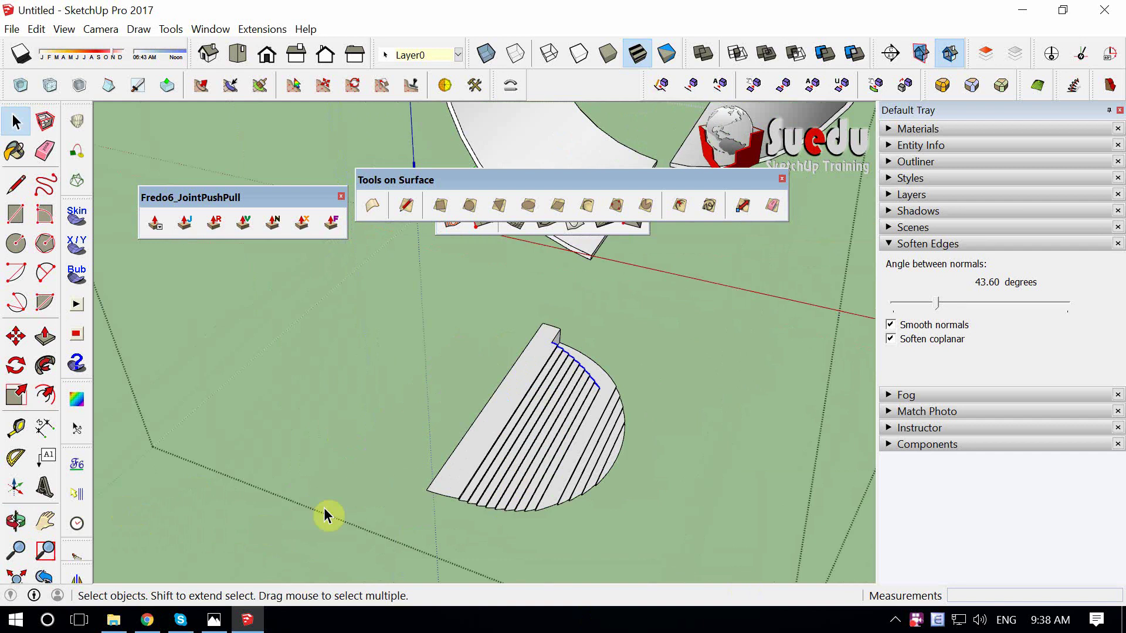
# Mirror the whole stair model across three points on its straight edge, keeping the original.
pyautogui.tripleClick(469, 455)
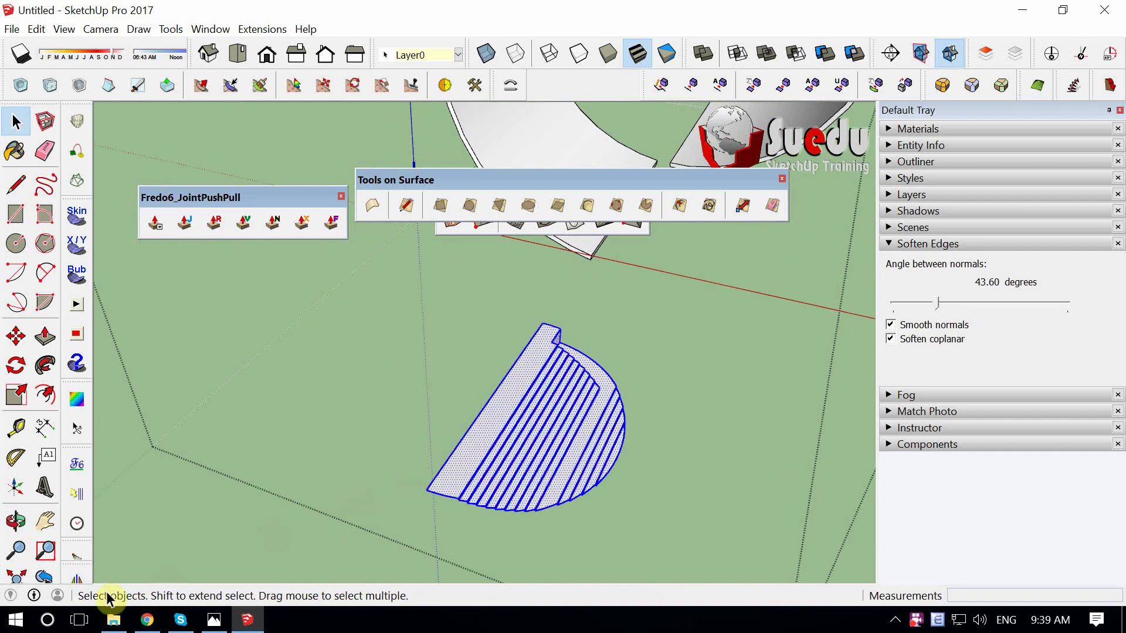
pyautogui.click(76, 581)
pyautogui.moveTo(642, 420)
pyautogui.mouseDown(button='middle')
pyautogui.moveTo(653, 319)
pyautogui.moveTo(571, 332)
pyautogui.moveTo(529, 310)
pyautogui.mouseUp(button='middle')
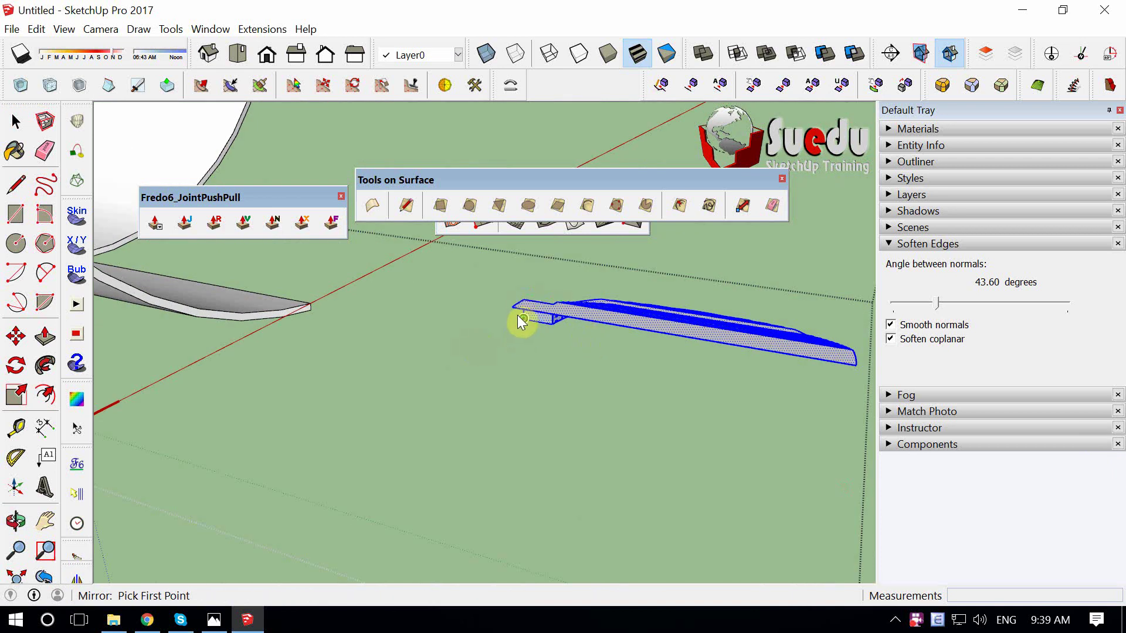
pyautogui.moveTo(526, 309); pyautogui.dragTo(512, 331, button='middle')
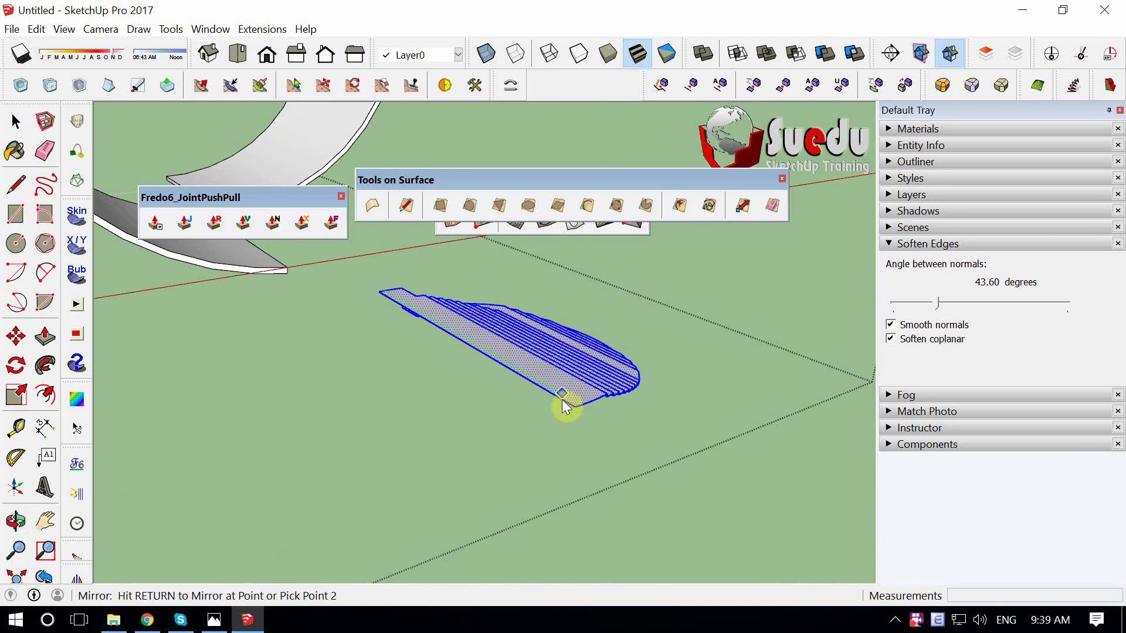
pyautogui.press('Escape')
pyautogui.click(381, 295)
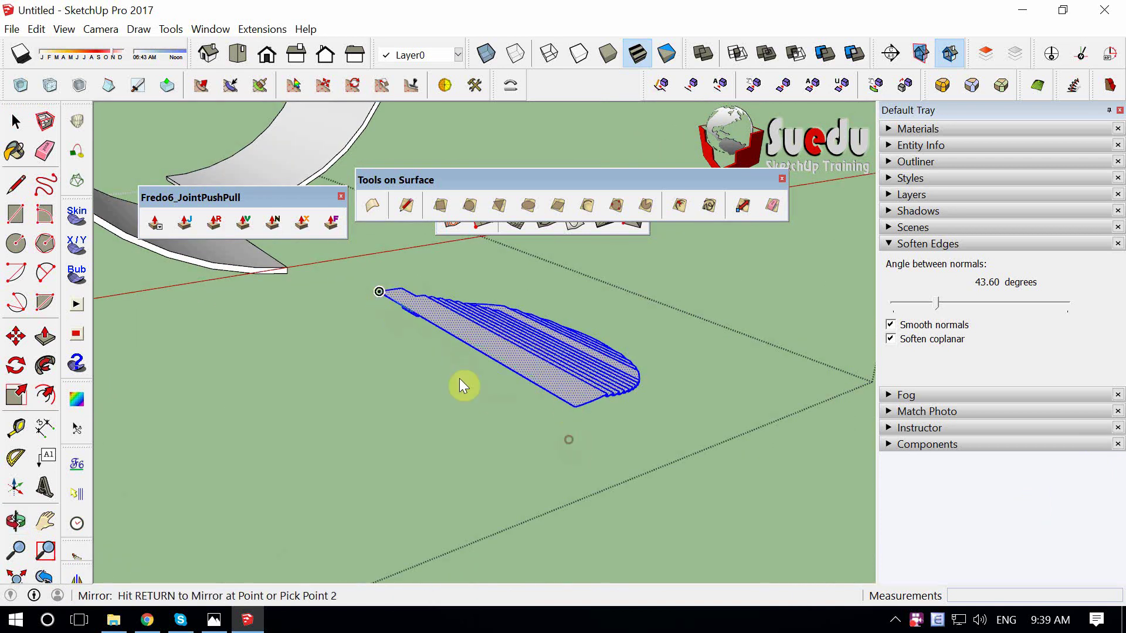
pyautogui.click(574, 411)
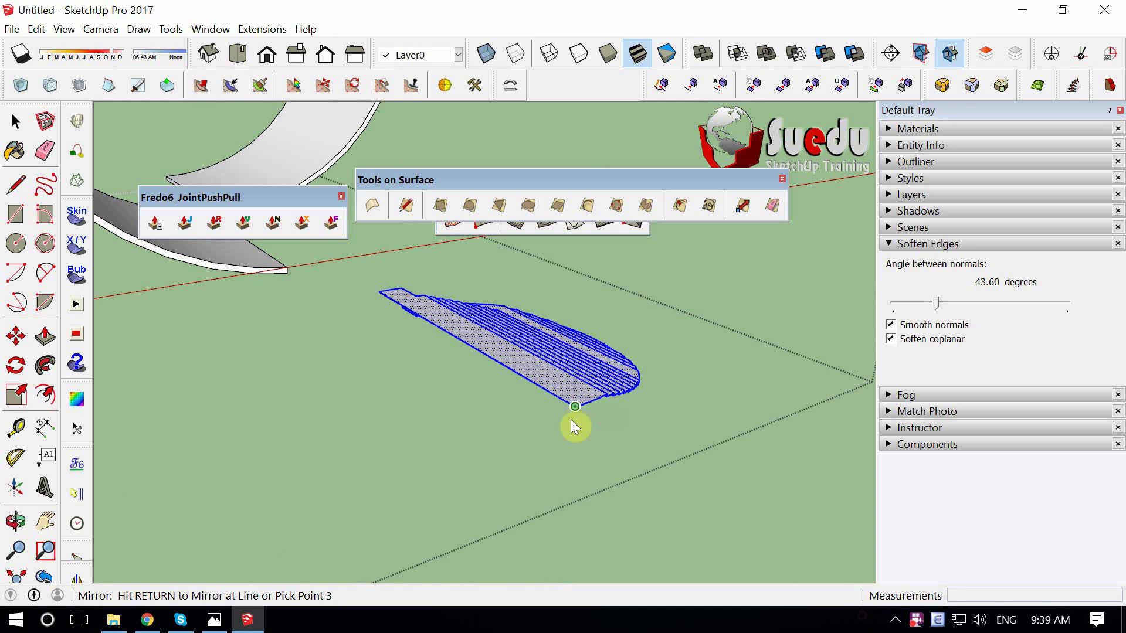
pyautogui.click(569, 482)
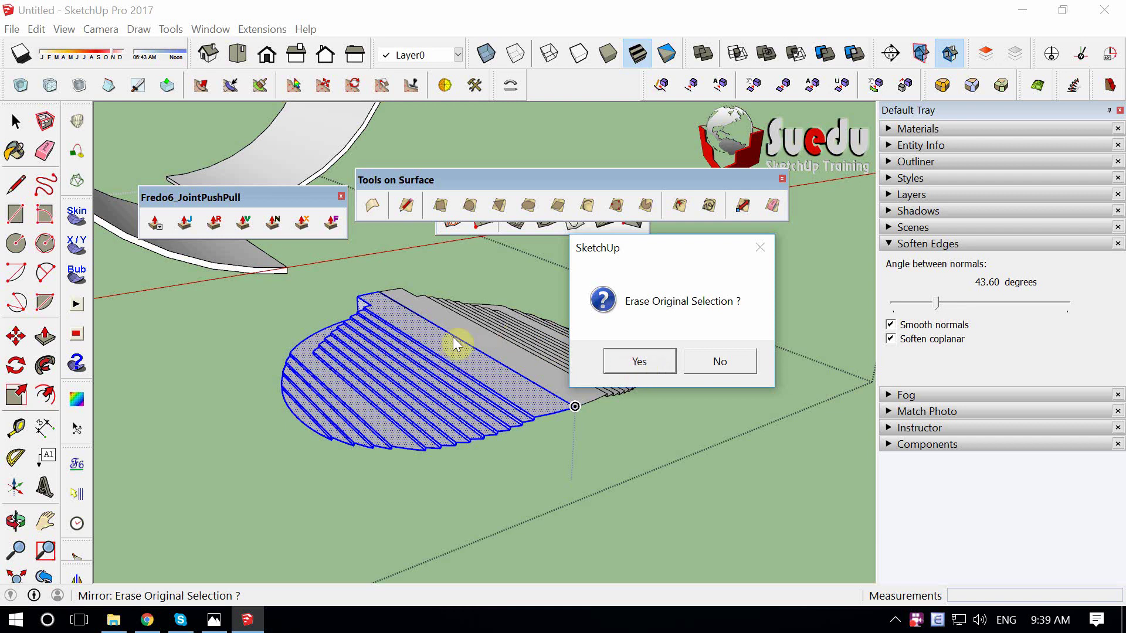
pyautogui.click(716, 362)
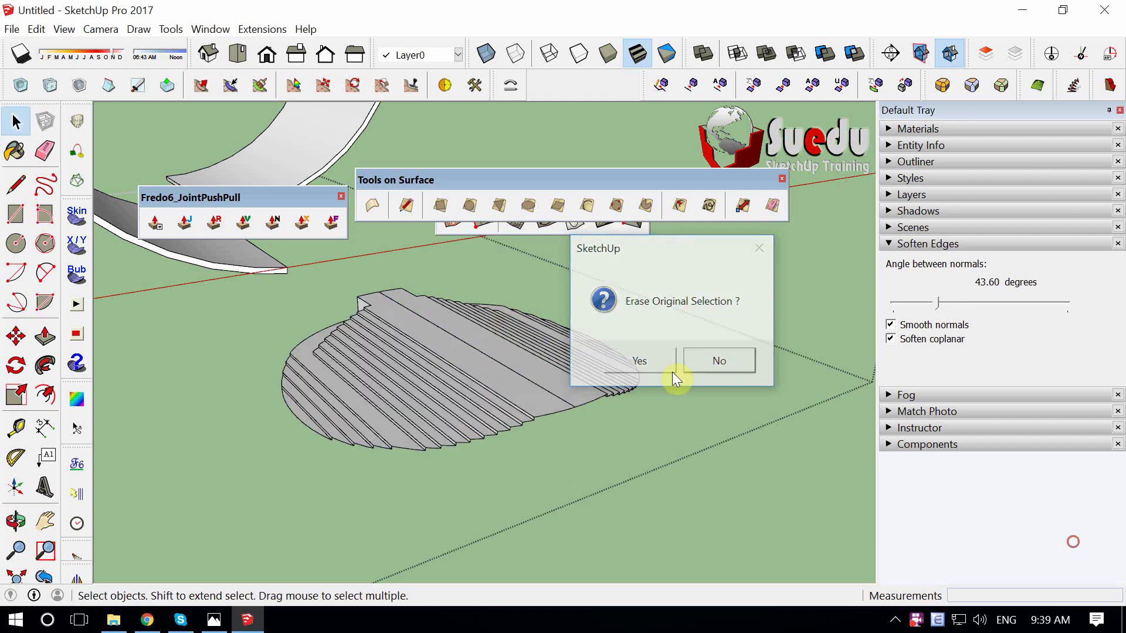
pyautogui.moveTo(679, 377); pyautogui.dragTo(539, 418, button='middle')
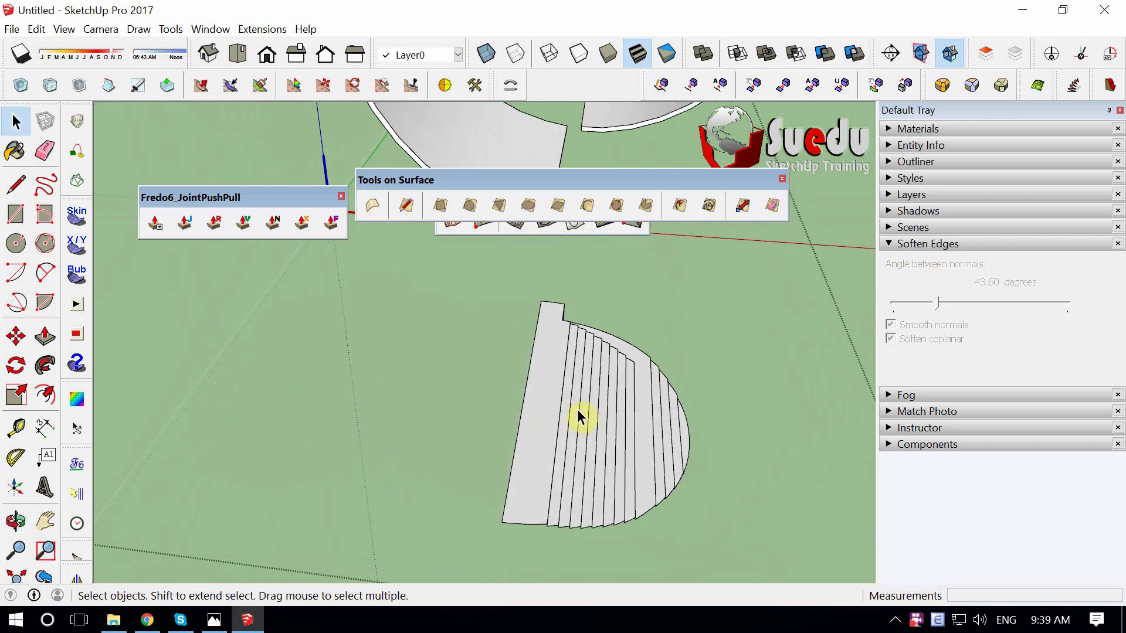
# Copy the half-oval seating off to the left with Move and Ctrl.
pyautogui.tripleClick(585, 415)
pyautogui.scroll(-3, 590, 405)
pyautogui.press('m')
pyautogui.press('ctrl')
pyautogui.click(595, 382)
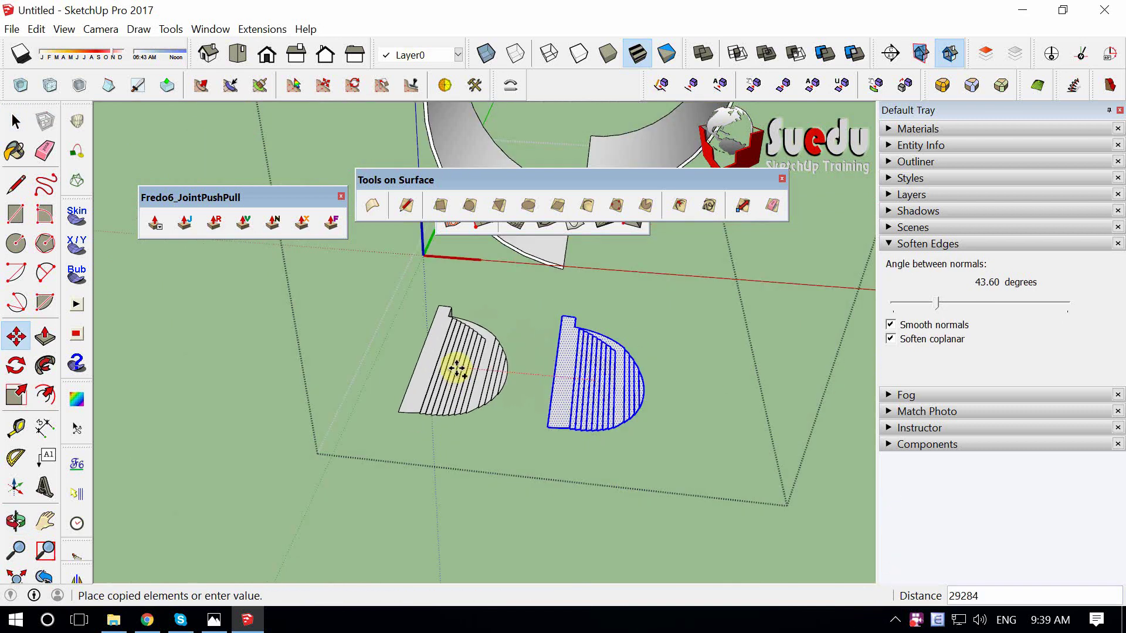
pyautogui.click(458, 367)
# Mirror the copy by scaling it -1 along the red axis.
pyautogui.scroll(2, 501, 383)
pyautogui.scroll(2, 658, 529)
pyautogui.press('s')
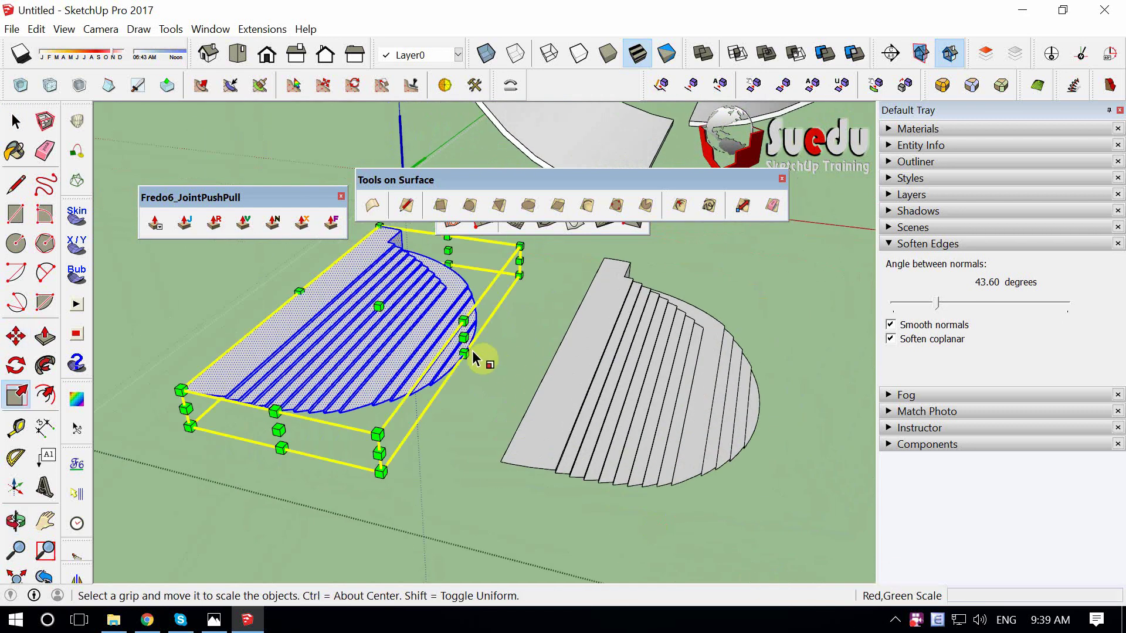
pyautogui.moveTo(465, 339); pyautogui.dragTo(437, 337)
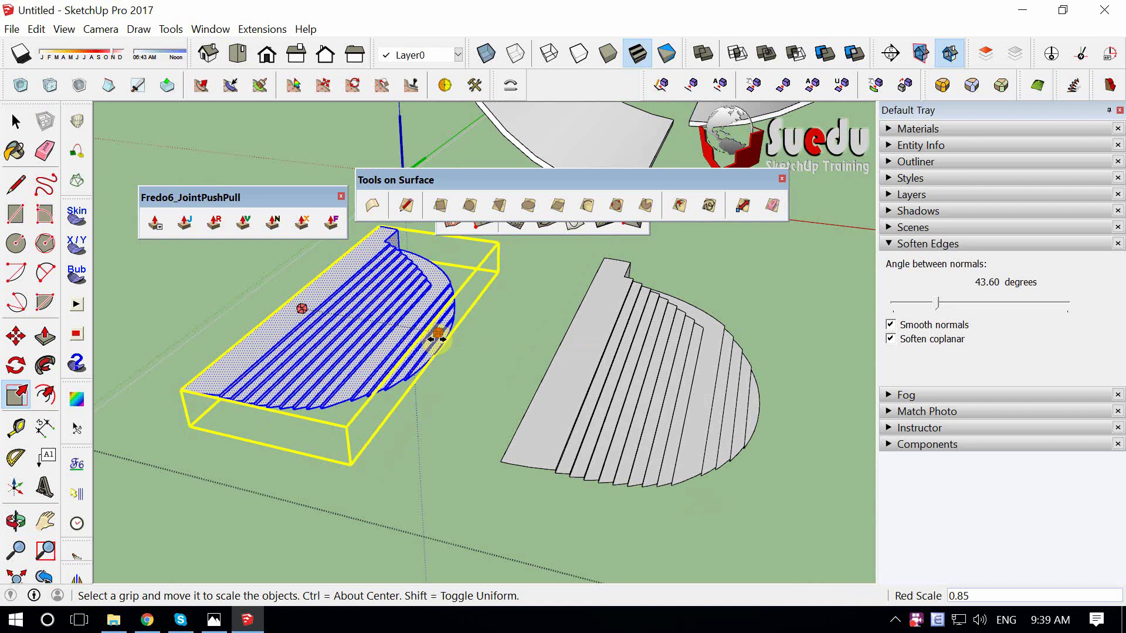
pyautogui.press('Return')
pyautogui.moveTo(447, 346); pyautogui.dragTo(426, 360, button='middle')
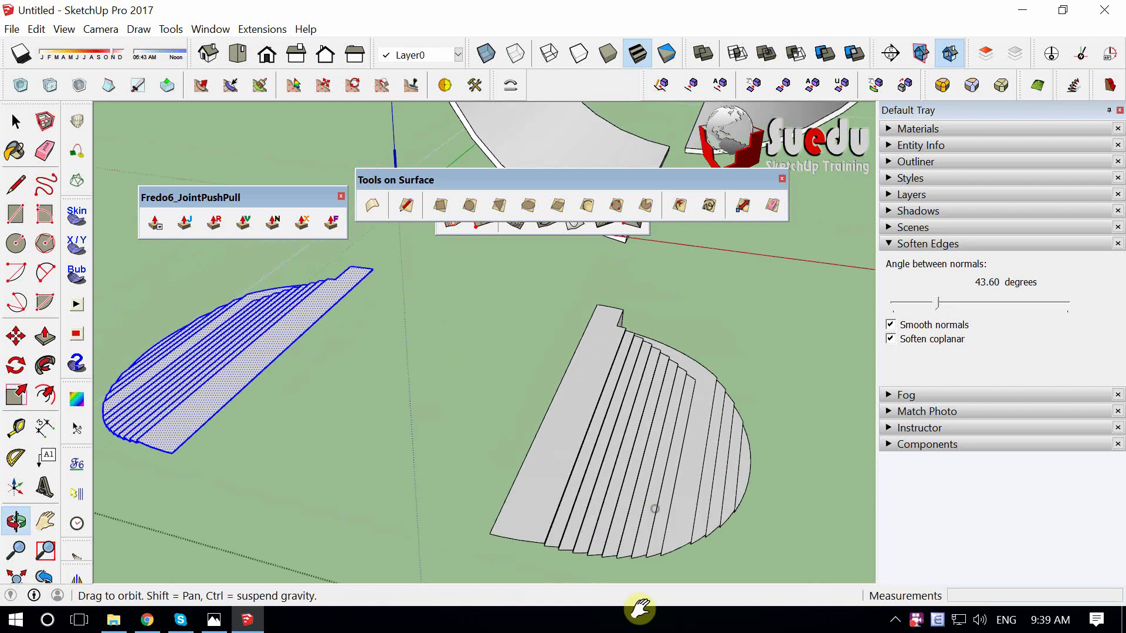
# Move the mirrored half by its tip onto the original seating to form an oval.
pyautogui.press('m')
pyautogui.click(373, 264)
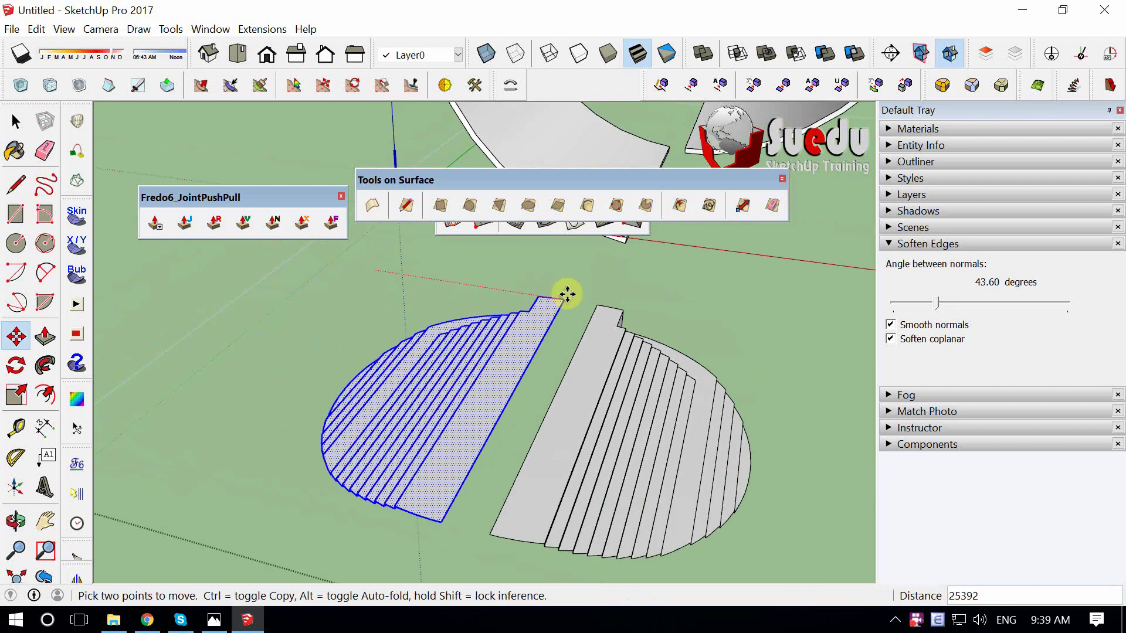
pyautogui.click(590, 302)
pyautogui.moveTo(589, 302)
pyautogui.mouseDown(button='middle')
pyautogui.moveTo(722, 368)
pyautogui.moveTo(377, 452)
pyautogui.moveTo(648, 422)
pyautogui.mouseUp(button='middle')
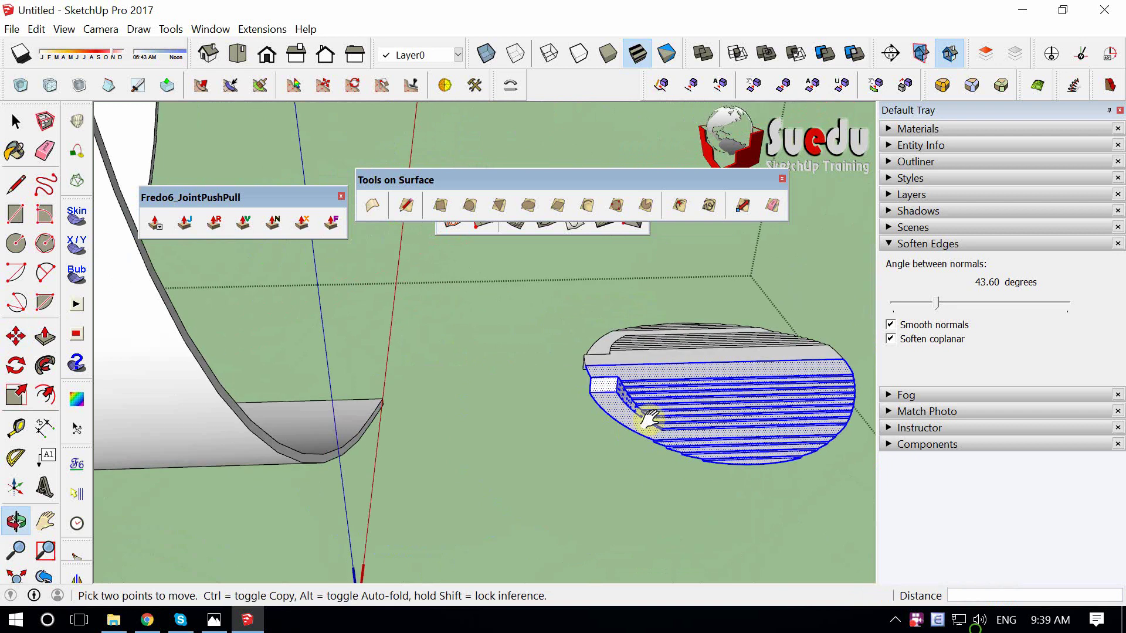
pyautogui.press('o')
pyautogui.moveTo(648, 422)
pyautogui.mouseDown()
pyautogui.moveTo(563, 375)
pyautogui.moveTo(214, 482)
pyautogui.moveTo(428, 415)
pyautogui.mouseUp()
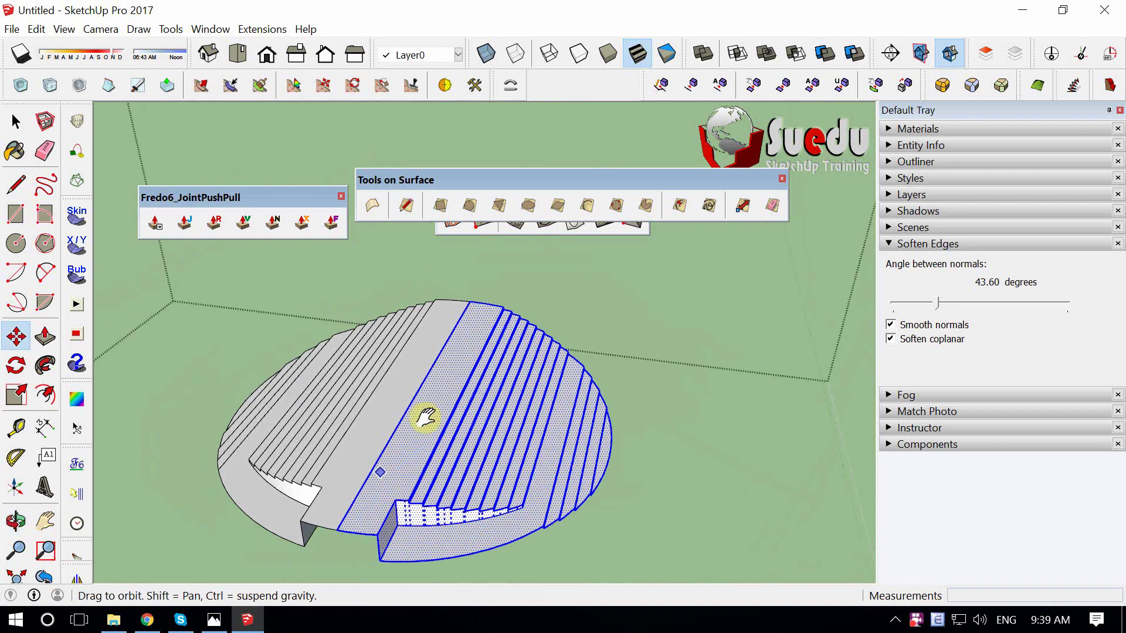
# Check the reference sketch photo, then hide it and return to the seating.
pyautogui.press('m')
pyautogui.click(214, 620)
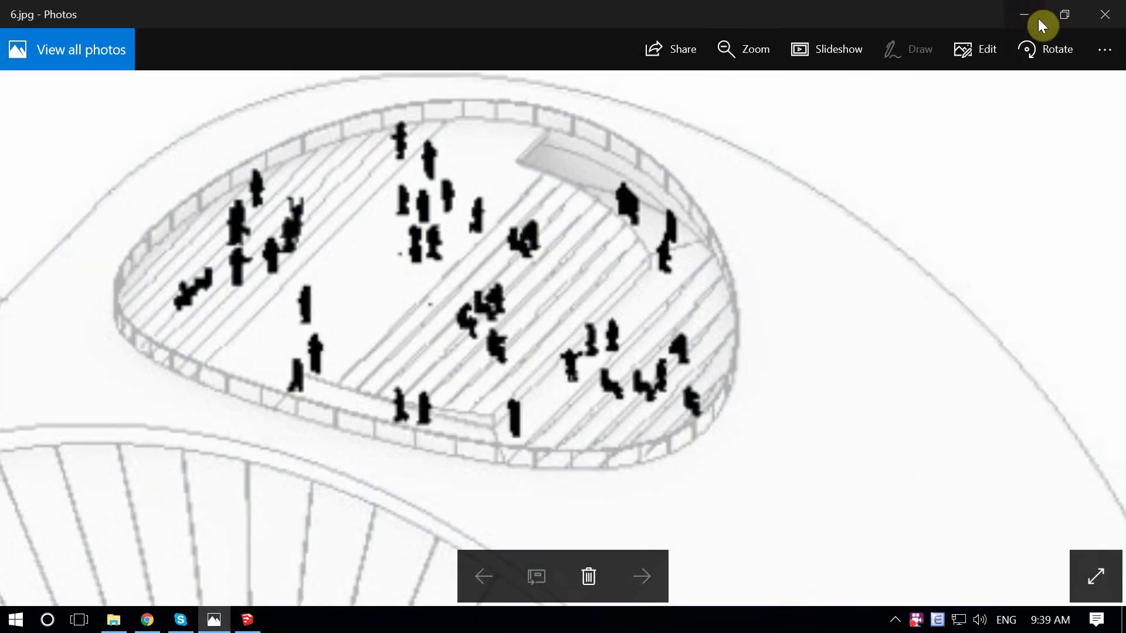
pyautogui.click(1038, 20)
pyautogui.moveTo(541, 327); pyautogui.dragTo(404, 443, button='middle')
# Move the dotted riser face 4000 down below the seating.
pyautogui.press('space')
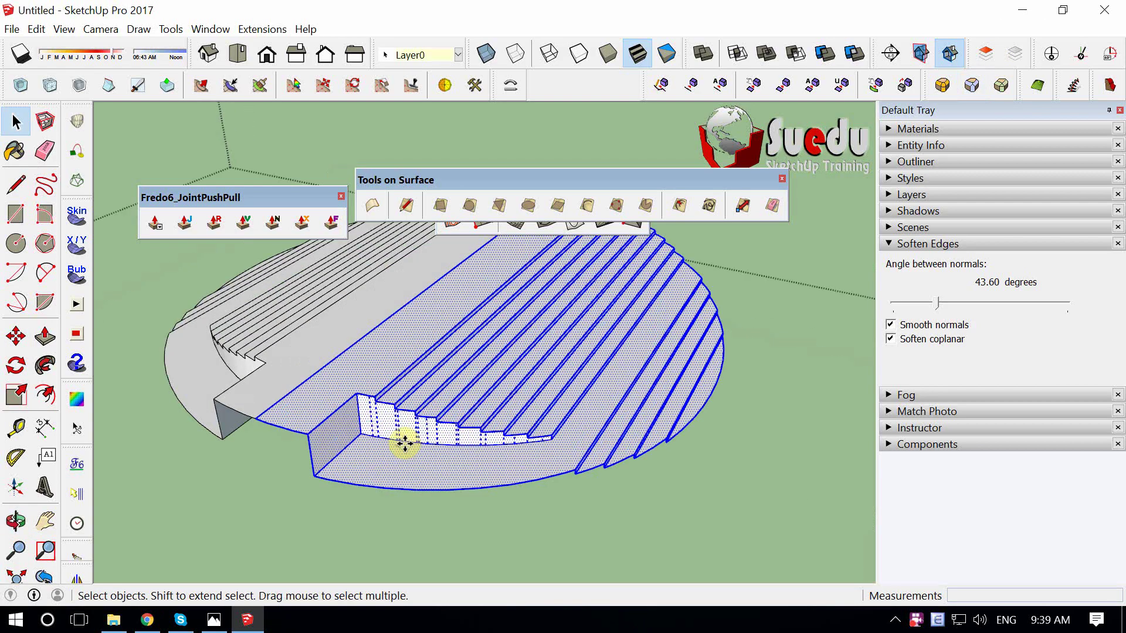
pyautogui.click(399, 435)
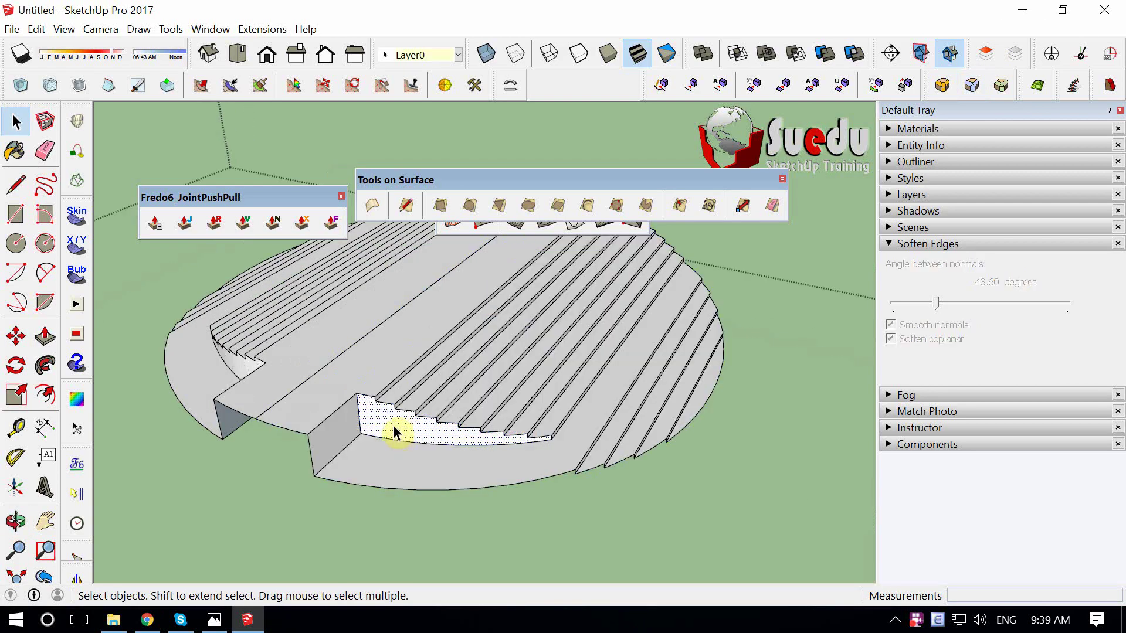
pyautogui.click(396, 433)
pyautogui.scroll(2, 358, 428)
pyautogui.press('m')
pyautogui.click(355, 422)
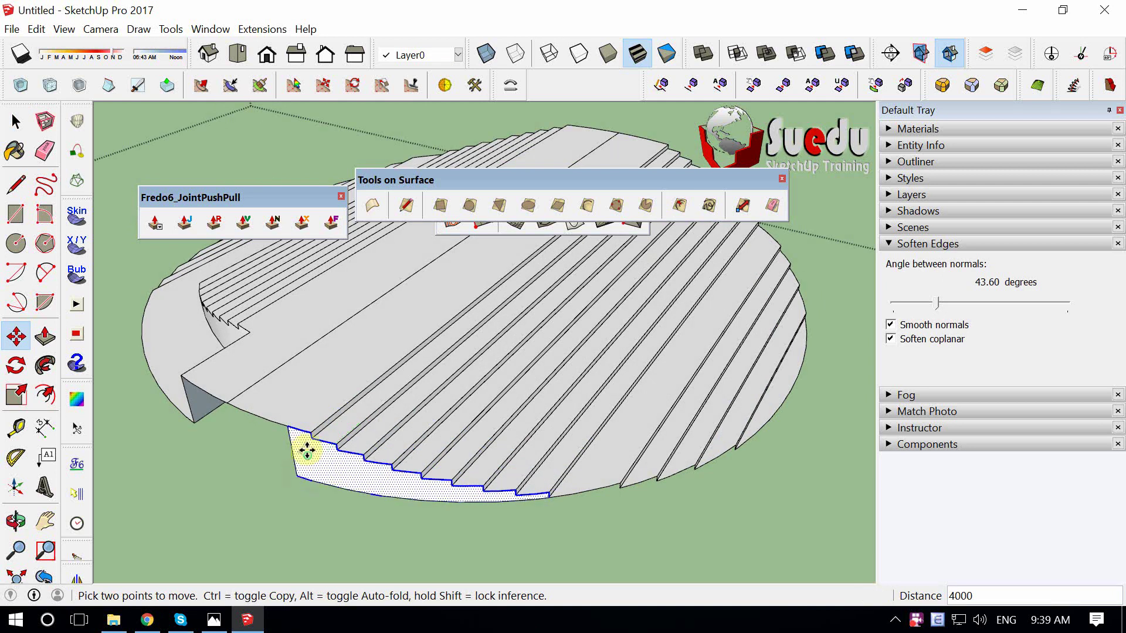
pyautogui.click(302, 449)
pyautogui.press('space')
# Delete the dotted side face from underneath the seating.
pyautogui.moveTo(621, 422)
pyautogui.mouseDown(button='middle')
pyautogui.moveTo(371, 395)
pyautogui.moveTo(752, 287)
pyautogui.moveTo(397, 432)
pyautogui.moveTo(748, 346)
pyautogui.mouseUp(button='middle')
pyautogui.moveTo(619, 399)
pyautogui.mouseDown(button='middle')
pyautogui.moveTo(604, 387)
pyautogui.moveTo(673, 297)
pyautogui.moveTo(503, 334)
pyautogui.moveTo(528, 459)
pyautogui.mouseUp(button='middle')
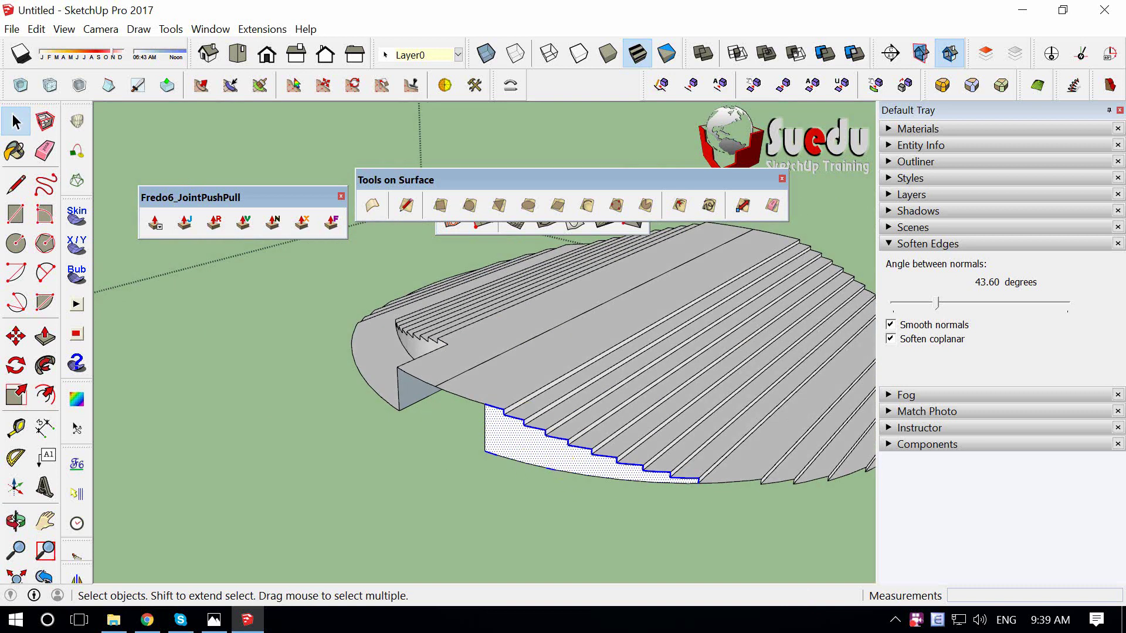
pyautogui.click(510, 449)
pyautogui.press('Delete')
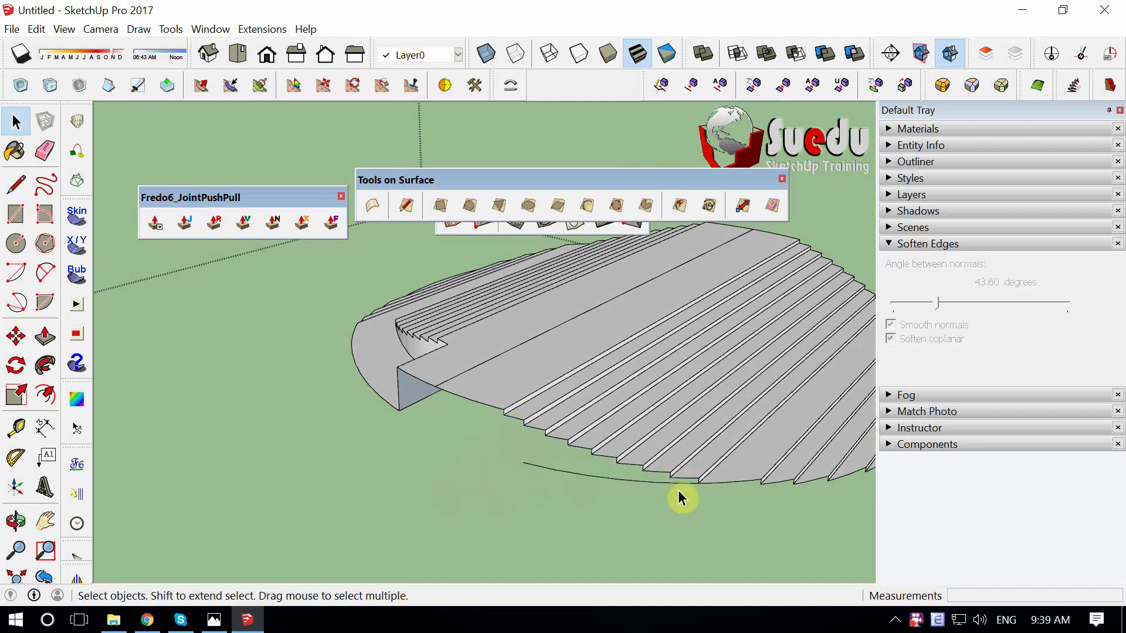
# Orbit around the stepped seating and curved shell to check the cleaned-up edge.
pyautogui.moveTo(676, 495); pyautogui.dragTo(694, 486, button='middle')
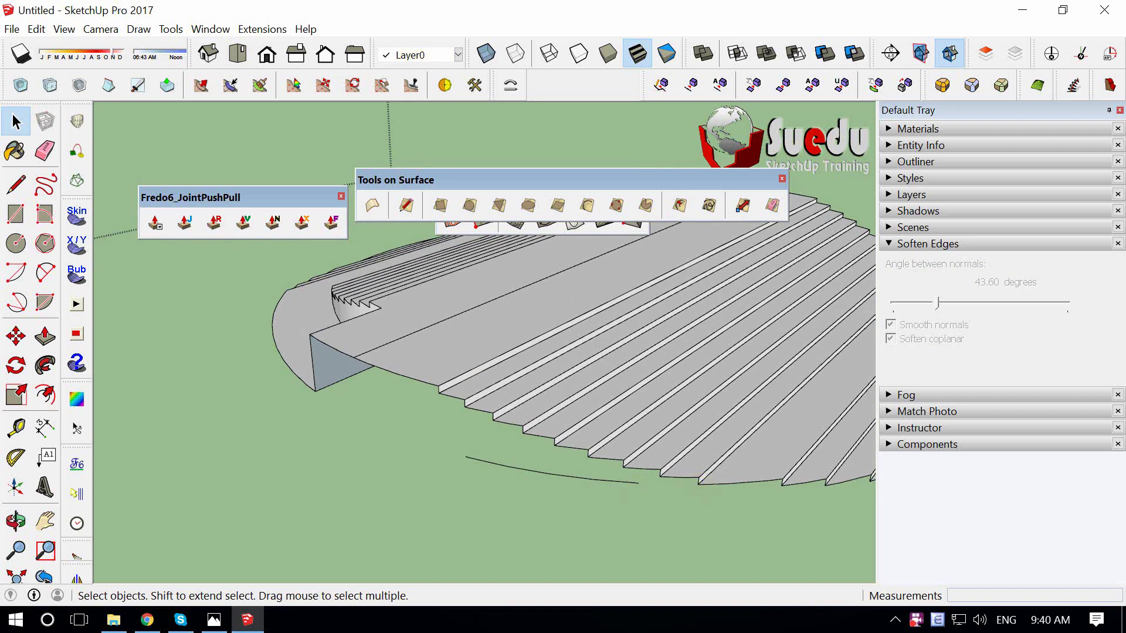
pyautogui.moveTo(578, 476); pyautogui.dragTo(326, 482, button='middle')
pyautogui.scroll(-3, 502, 432)
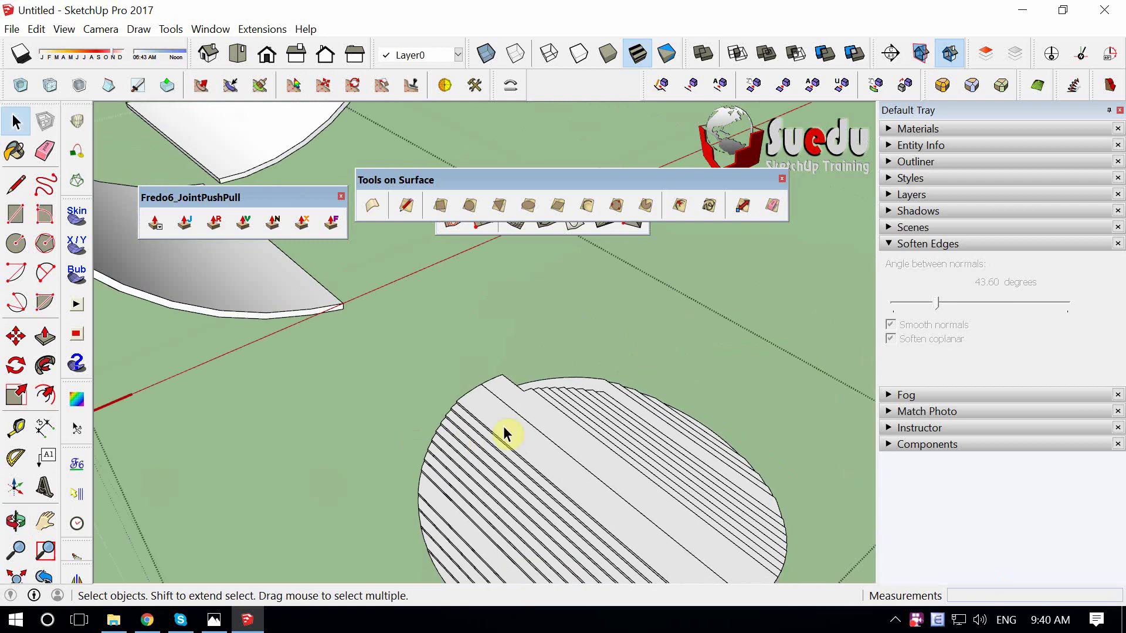
pyautogui.scroll(-2, 365, 400)
pyautogui.moveTo(366, 399)
pyautogui.mouseDown(button='middle')
pyautogui.moveTo(535, 377)
pyautogui.moveTo(385, 420)
pyautogui.moveTo(572, 425)
pyautogui.moveTo(610, 322)
pyautogui.moveTo(593, 412)
pyautogui.moveTo(455, 369)
pyautogui.moveTo(575, 327)
pyautogui.moveTo(576, 394)
pyautogui.moveTo(414, 423)
pyautogui.moveTo(473, 433)
pyautogui.mouseUp(button='middle')
pyautogui.scroll(3, 548, 421)
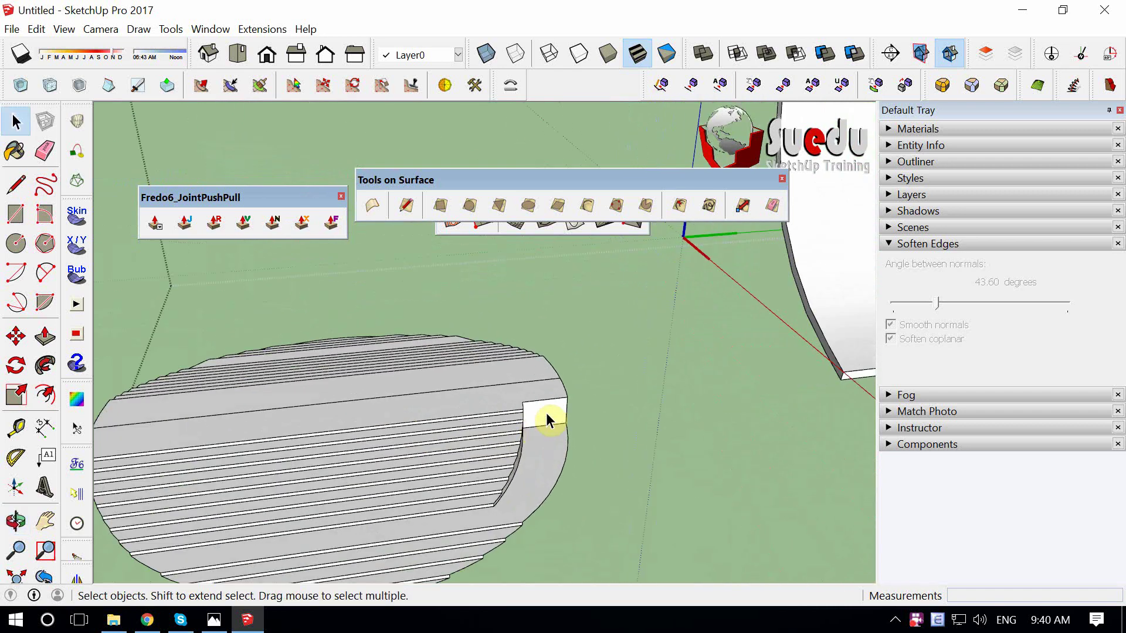
pyautogui.scroll(-4, 596, 428)
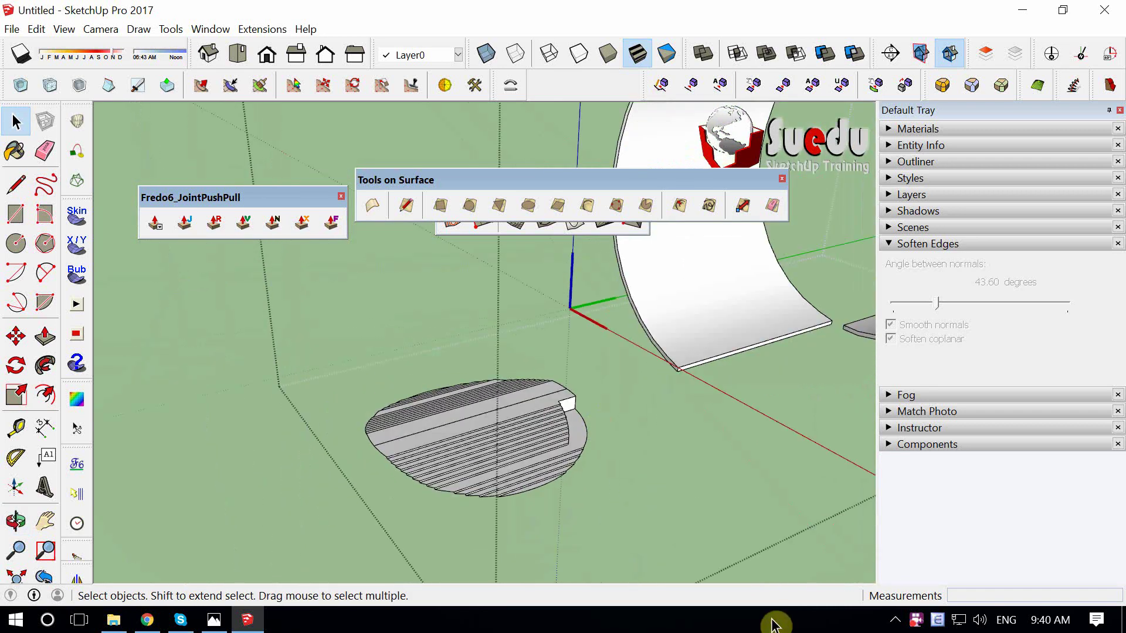
# Make the oval seating a component and lift it up from its corner.
pyautogui.click(475, 439)
pyautogui.scroll(-3, 475, 440)
pyautogui.scroll(5, 507, 402)
pyautogui.press('m')
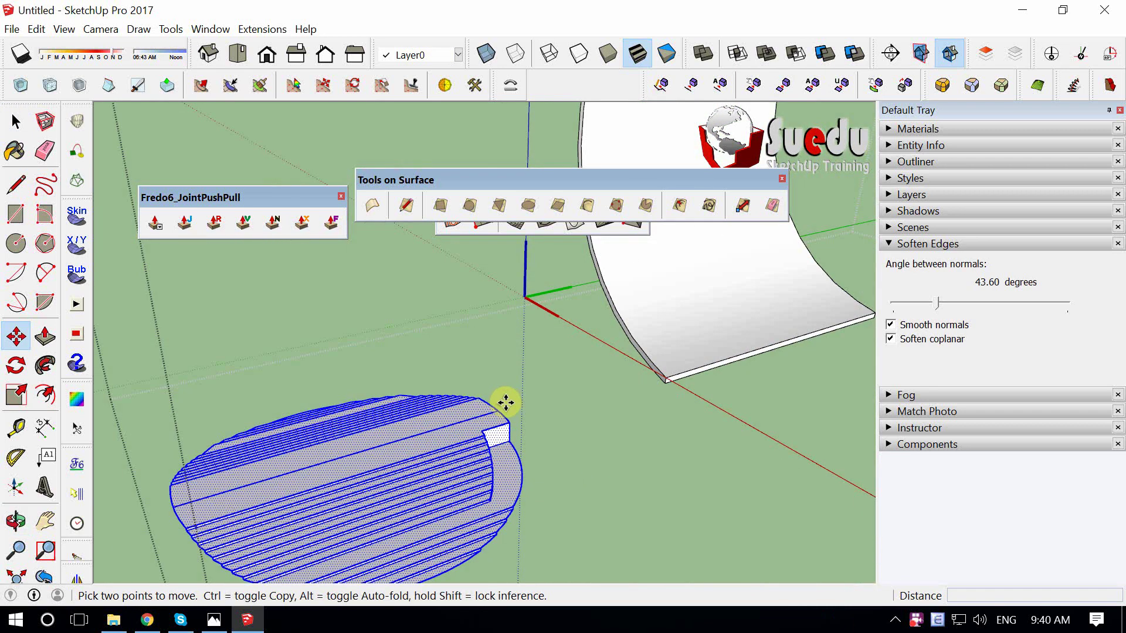
pyautogui.press('g')
pyautogui.press('Return')
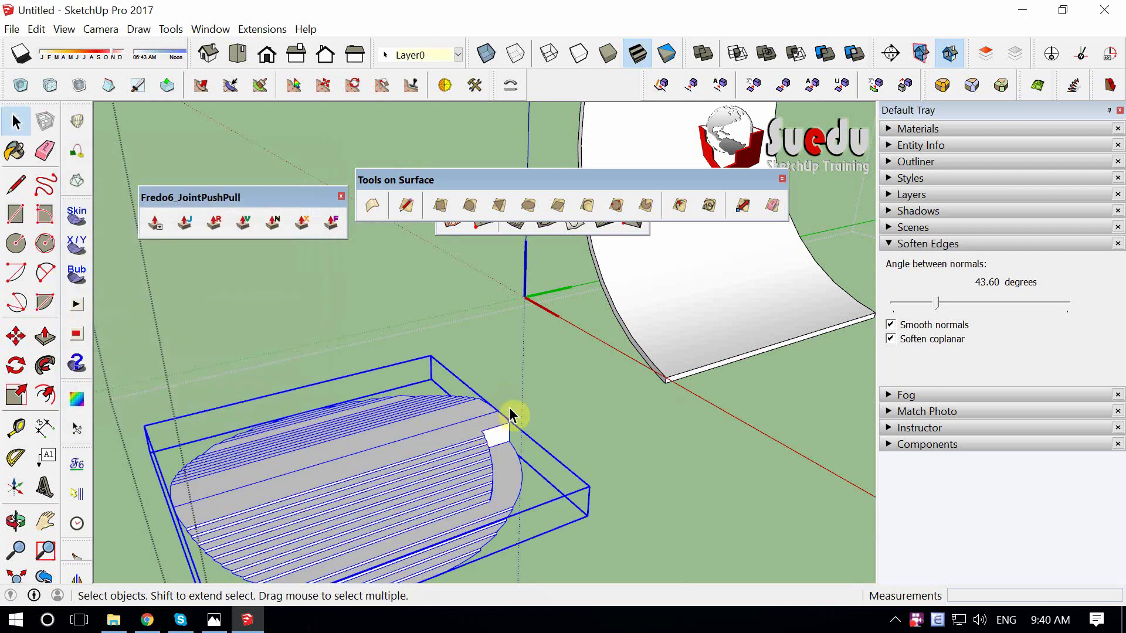
pyautogui.click(499, 407)
pyautogui.scroll(-3, 499, 406)
pyautogui.scroll(-2, 495, 413)
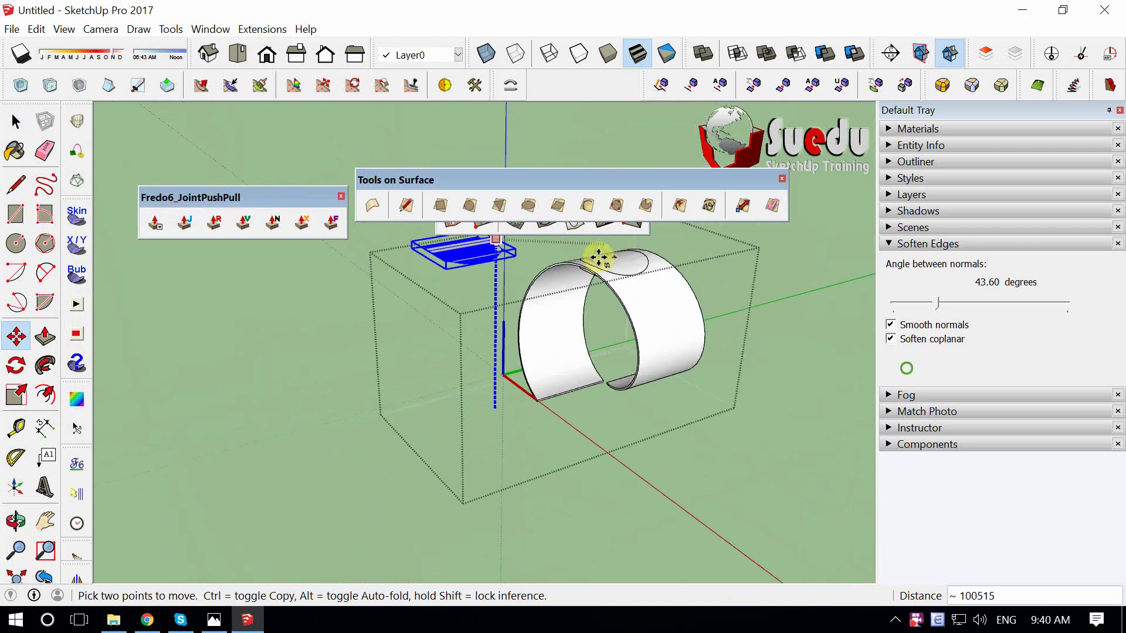
pyautogui.scroll(3, 599, 253)
pyautogui.scroll(3, 573, 292)
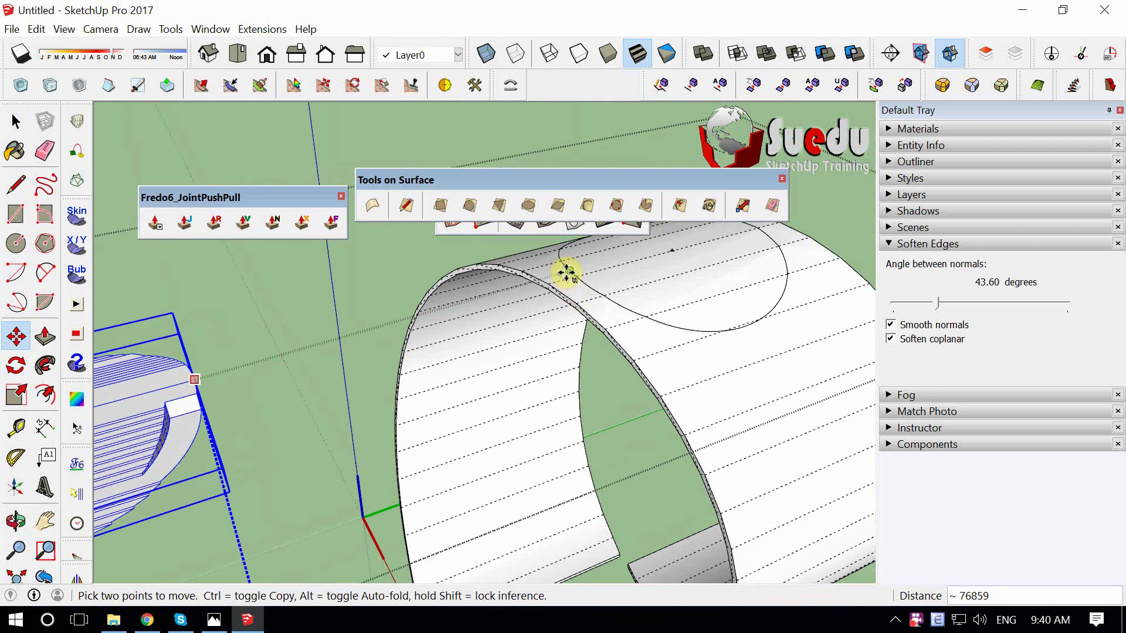
# Select the elliptical face on the curved shell.
pyautogui.moveTo(568, 271)
pyautogui.mouseDown(button='middle')
pyautogui.moveTo(648, 320)
pyautogui.moveTo(609, 291)
pyautogui.mouseUp(button='middle')
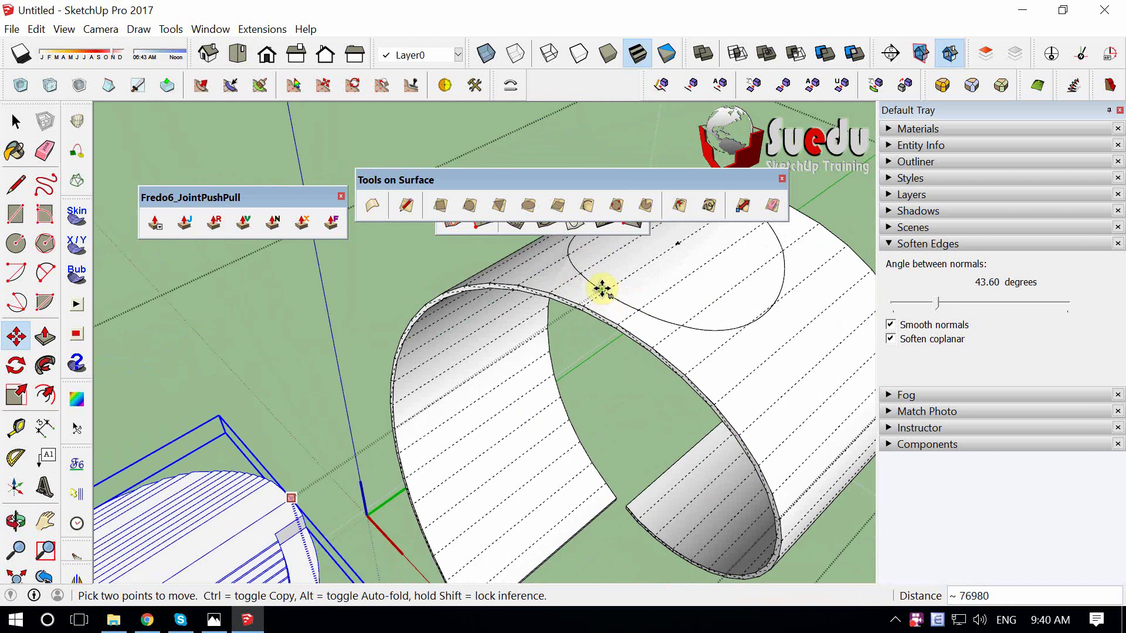
pyautogui.scroll(2, 590, 299)
pyautogui.scroll(-5, 565, 329)
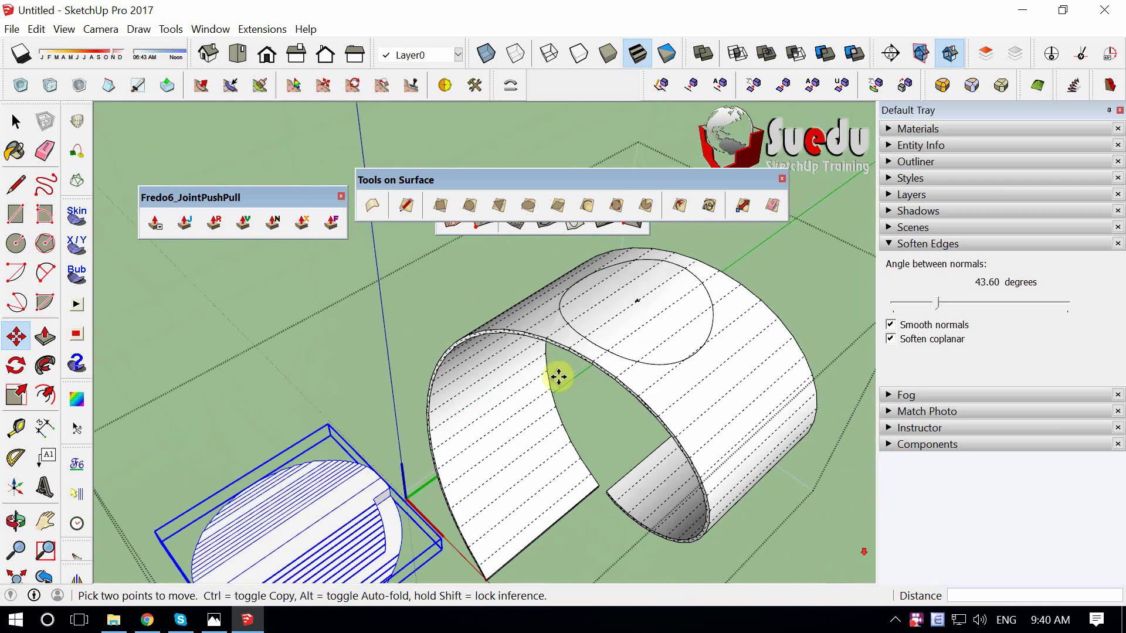
pyautogui.press('space')
pyautogui.scroll(3, 610, 310)
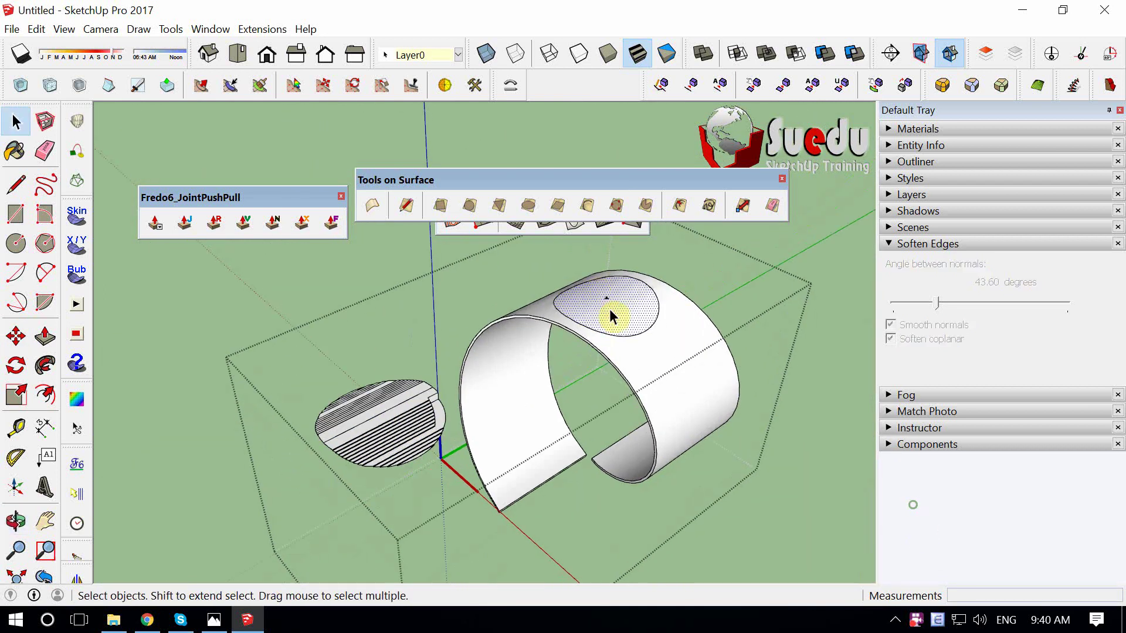
pyautogui.click(610, 309)
pyautogui.moveTo(611, 309); pyautogui.dragTo(595, 370, button='middle')
pyautogui.scroll(3, 848, 508)
# Make the ellipse a component and move it above the shell, leaving a hole.
pyautogui.press('g')
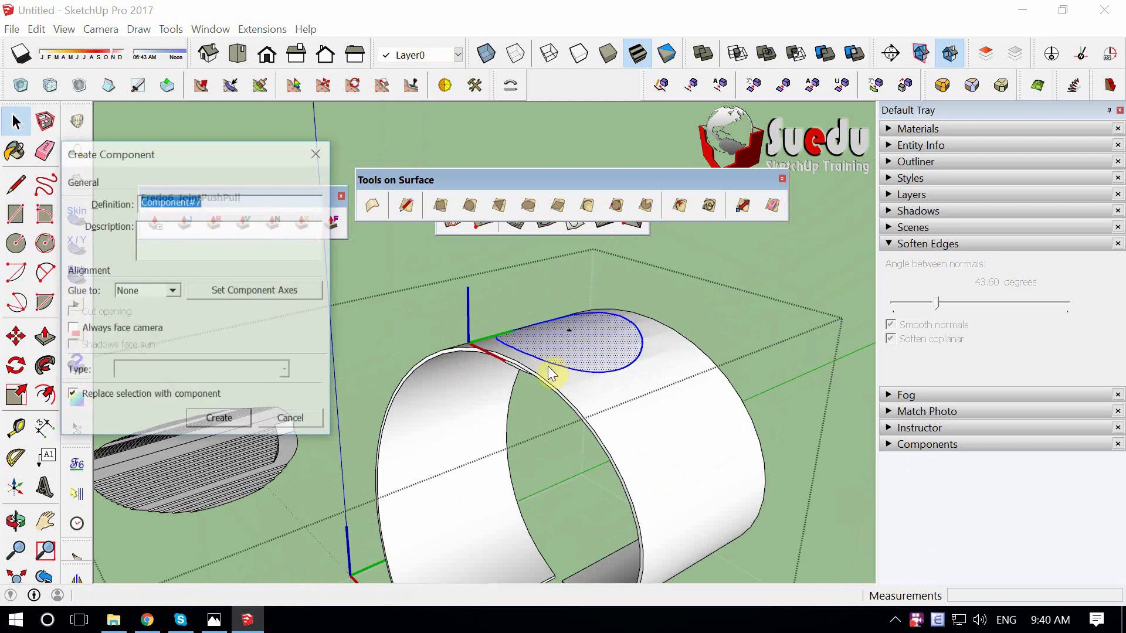
pyautogui.click(226, 416)
pyautogui.scroll(-3, 568, 428)
pyautogui.press('m')
pyautogui.click(622, 363)
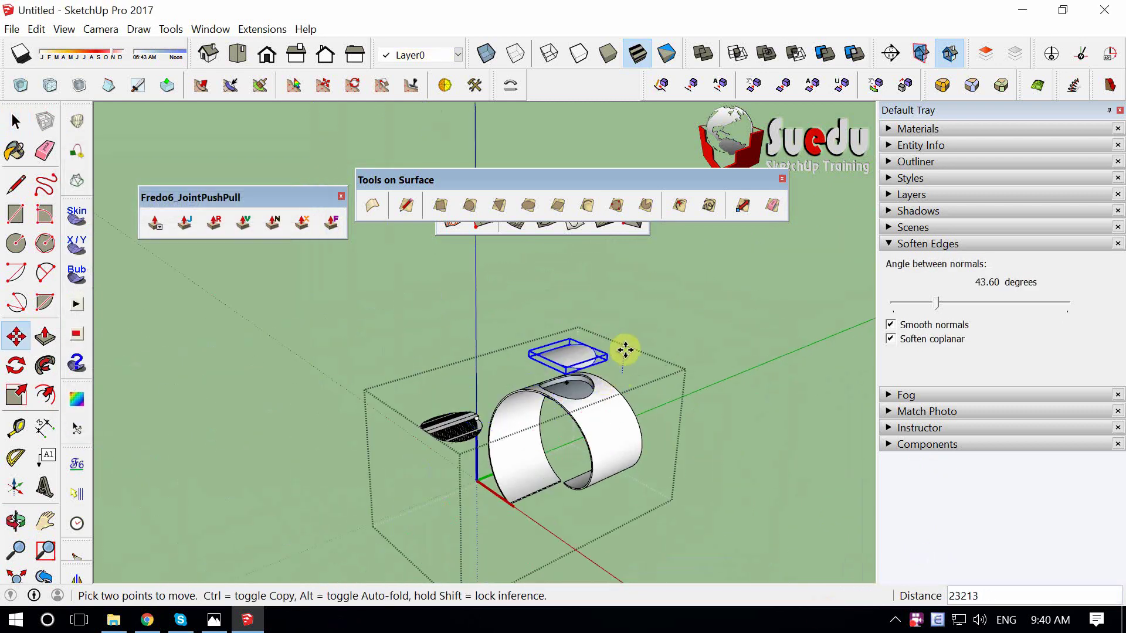
pyautogui.click(657, 269)
pyautogui.press('space')
pyautogui.scroll(3, 422, 453)
# Move the oval seating component 100000 along the green axis onto the shell top.
pyautogui.click(423, 453)
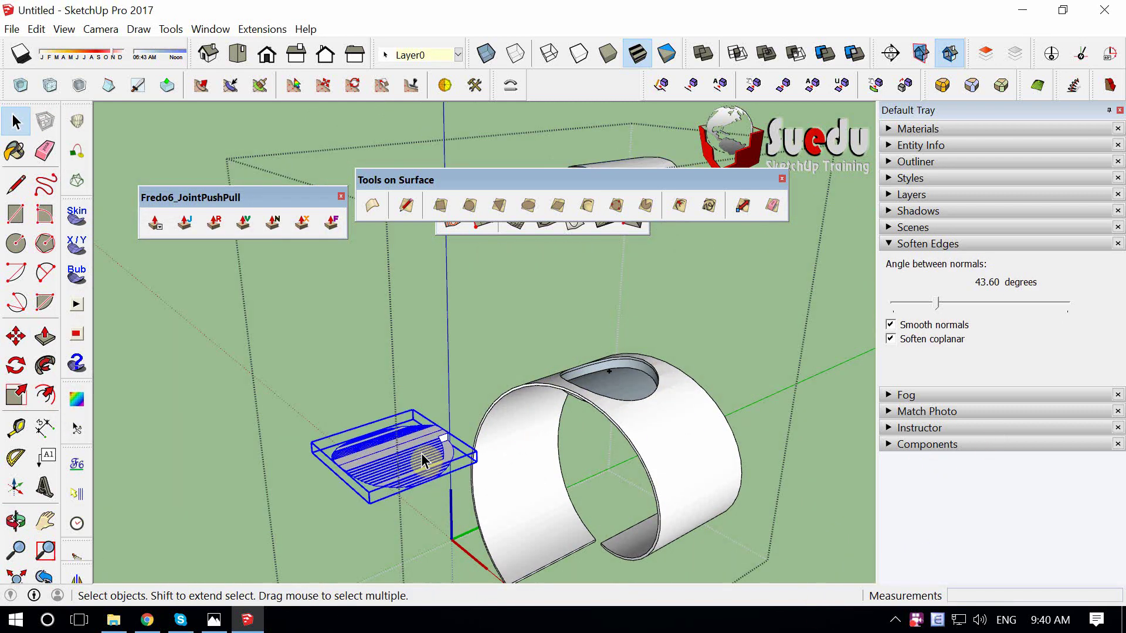
pyautogui.moveTo(421, 452); pyautogui.dragTo(321, 467, button='middle')
pyautogui.press('m')
pyautogui.click(315, 473)
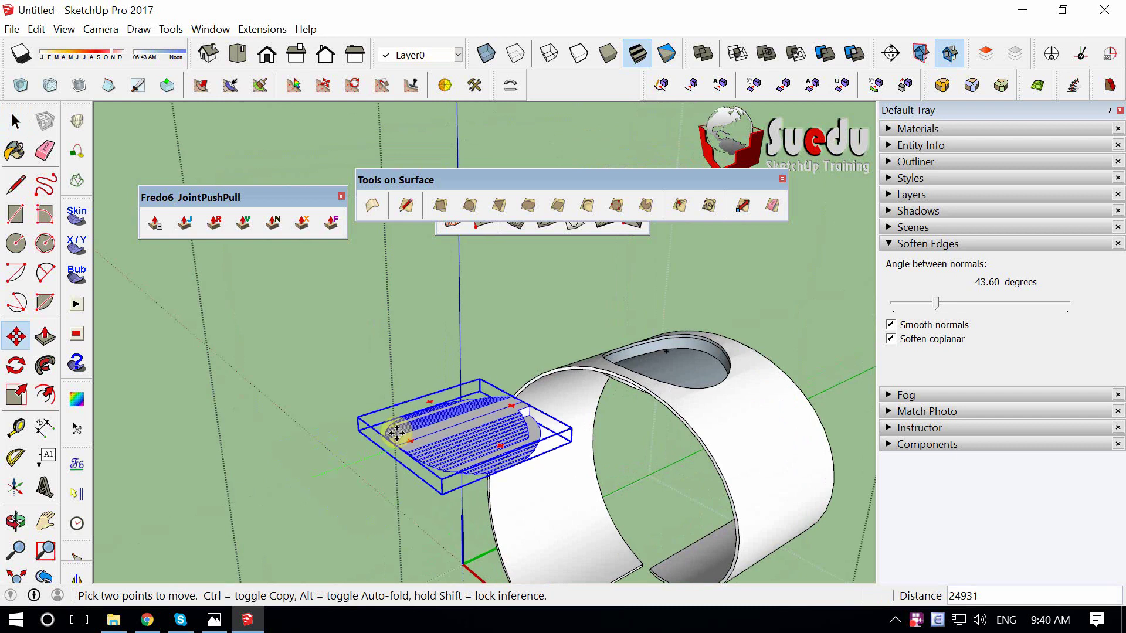
pyautogui.press('space')
pyautogui.scroll(3, 329, 469)
pyautogui.press('m')
pyautogui.moveTo(344, 470); pyautogui.dragTo(317, 432, button='middle')
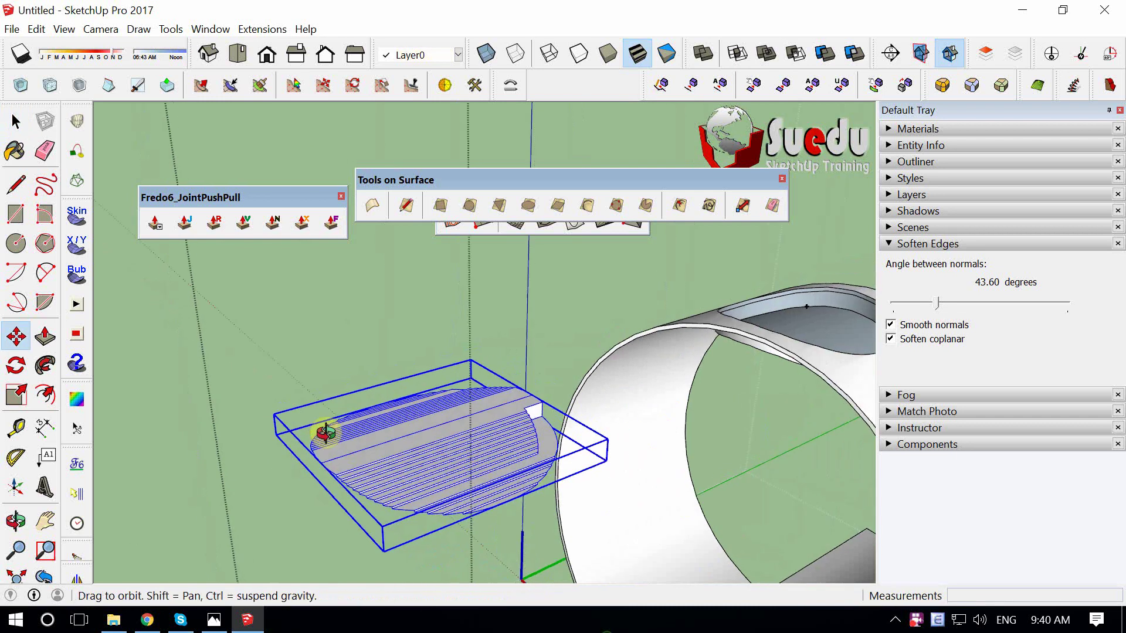
pyautogui.click(329, 416)
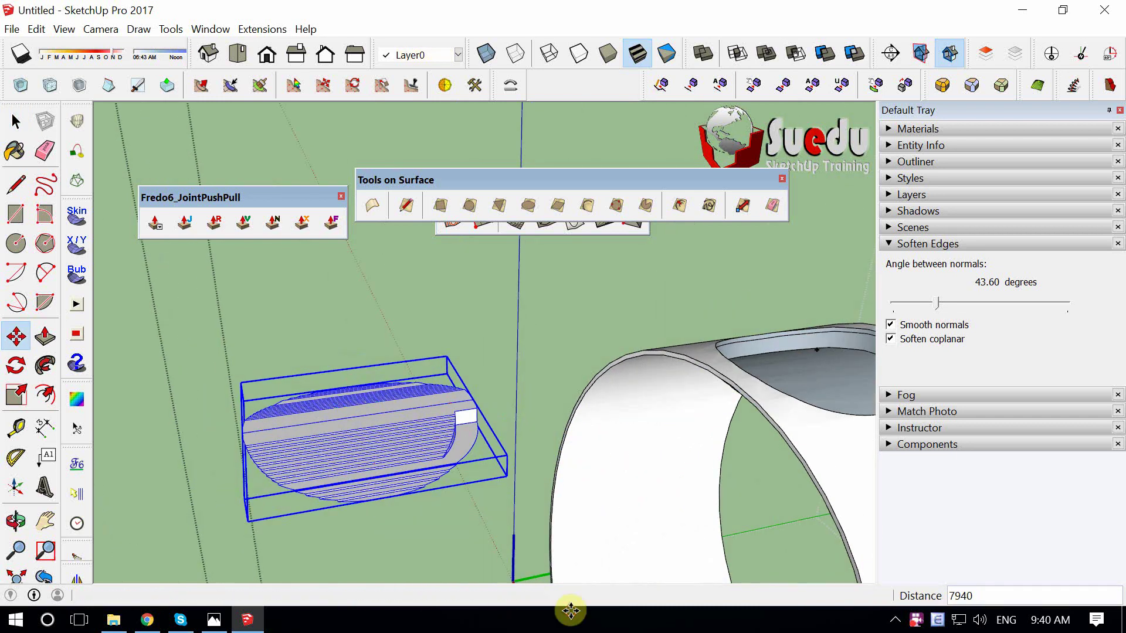
pyautogui.write('000')
pyautogui.press('Return')
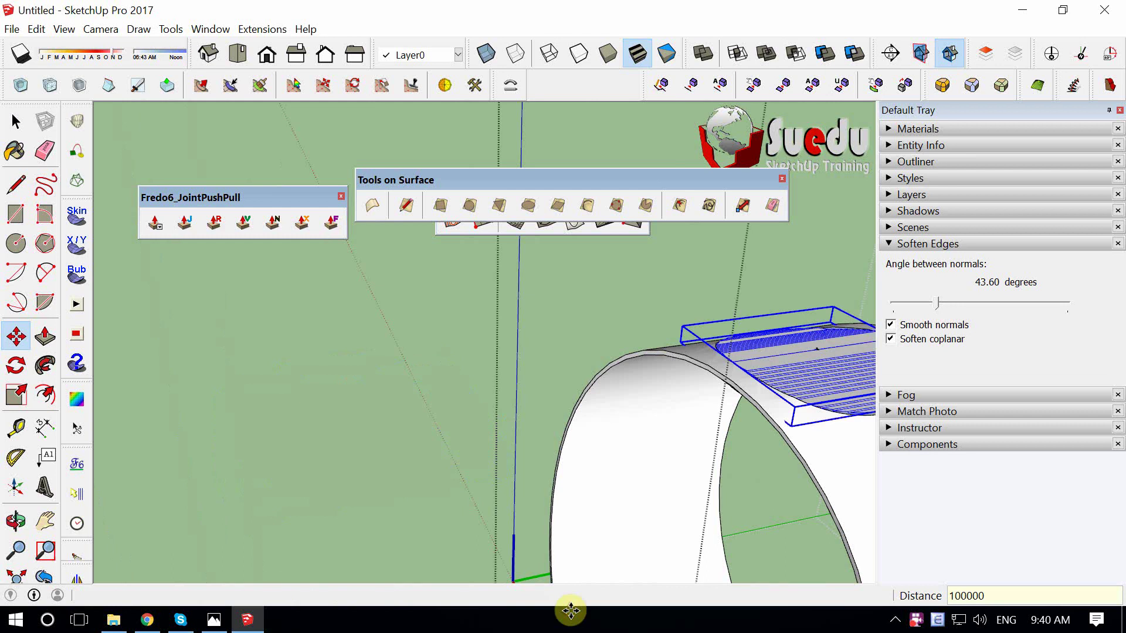
pyautogui.moveTo(684, 440); pyautogui.dragTo(540, 427, button='middle')
pyautogui.press('space')
# View the shell and seating from lower, frontal angles.
pyautogui.scroll(5, 501, 408)
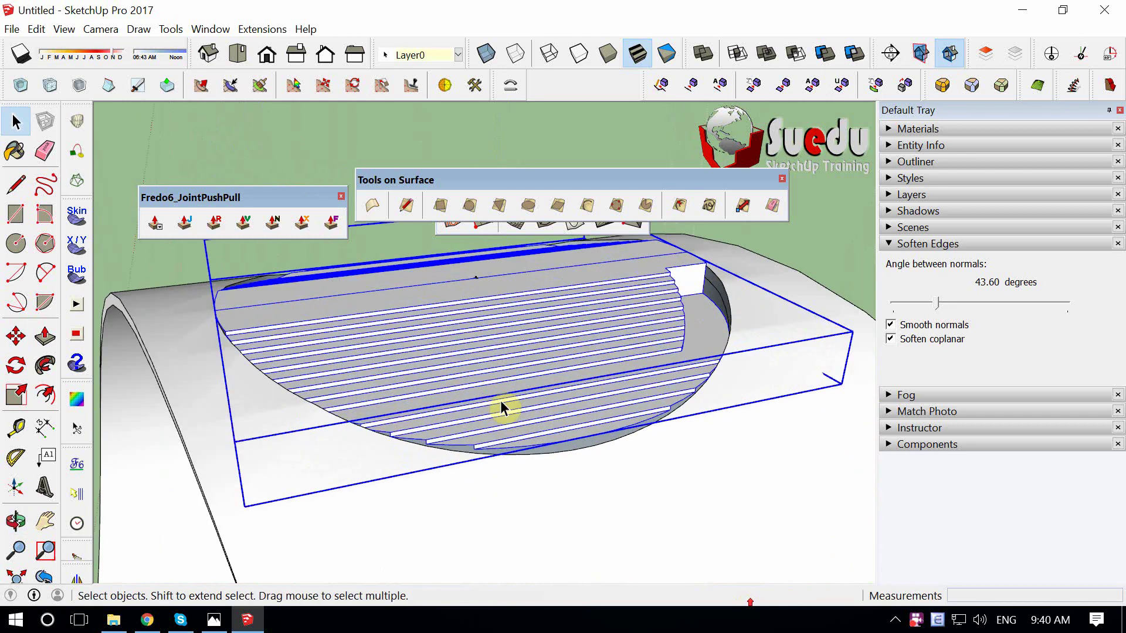
pyautogui.scroll(-5, 502, 407)
pyautogui.moveTo(553, 344); pyautogui.dragTo(510, 397, button='middle')
pyautogui.scroll(5, 716, 447)
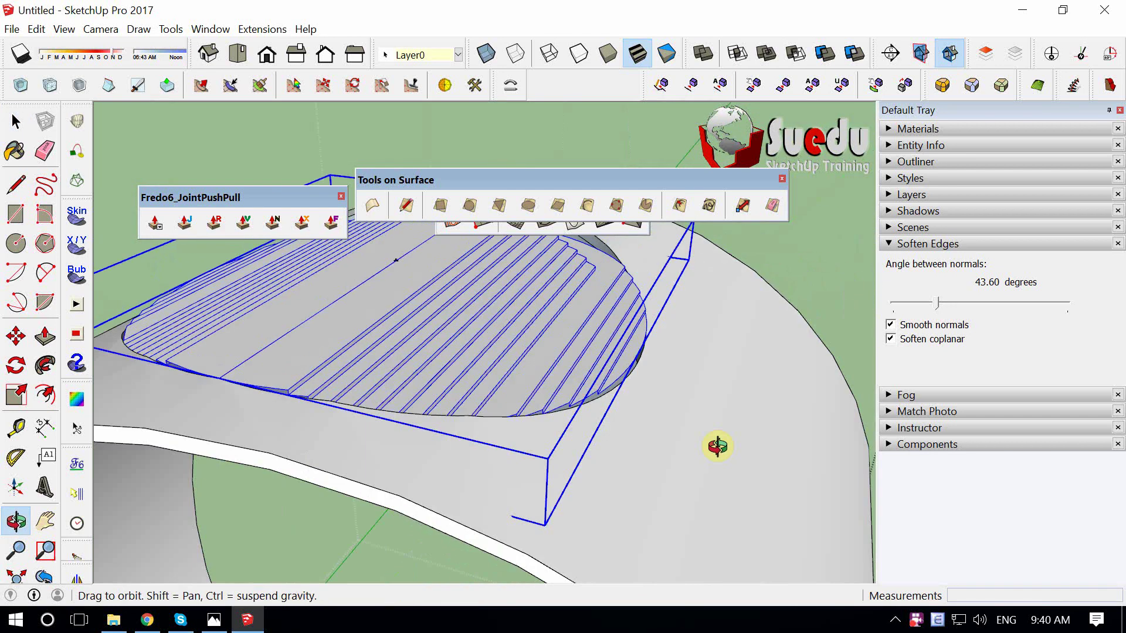
pyautogui.moveTo(717, 447)
pyautogui.mouseDown(button='middle')
pyautogui.moveTo(528, 384)
pyautogui.moveTo(635, 369)
pyautogui.moveTo(503, 344)
pyautogui.moveTo(364, 364)
pyautogui.moveTo(503, 364)
pyautogui.mouseUp(button='middle')
pyautogui.scroll(3, 549, 420)
pyautogui.scroll(2, 542, 425)
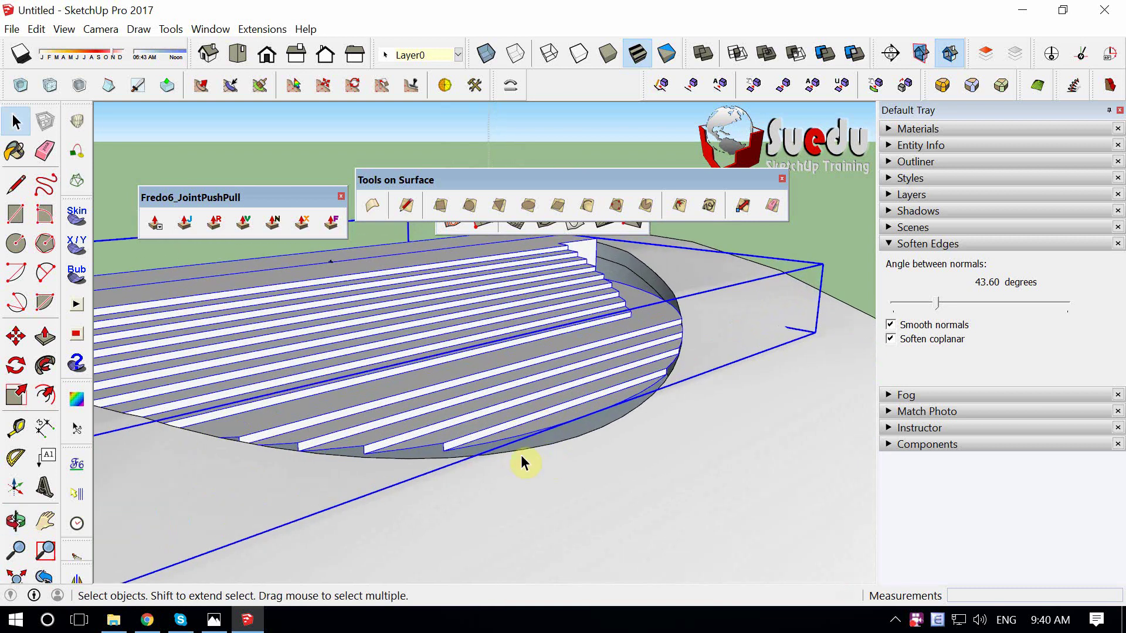
pyautogui.moveTo(521, 455)
pyautogui.mouseDown(button='middle')
pyautogui.moveTo(533, 407)
pyautogui.moveTo(519, 444)
pyautogui.mouseUp(button='middle')
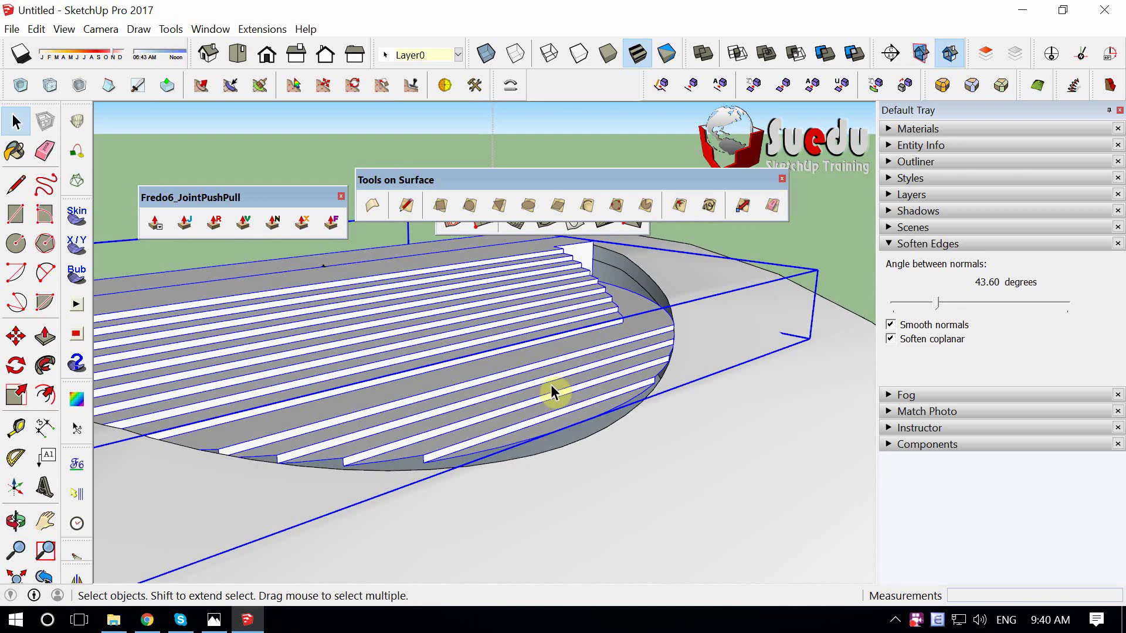
# Adjust the seating's position in the shell opening, then deselect it.
pyautogui.press('m')
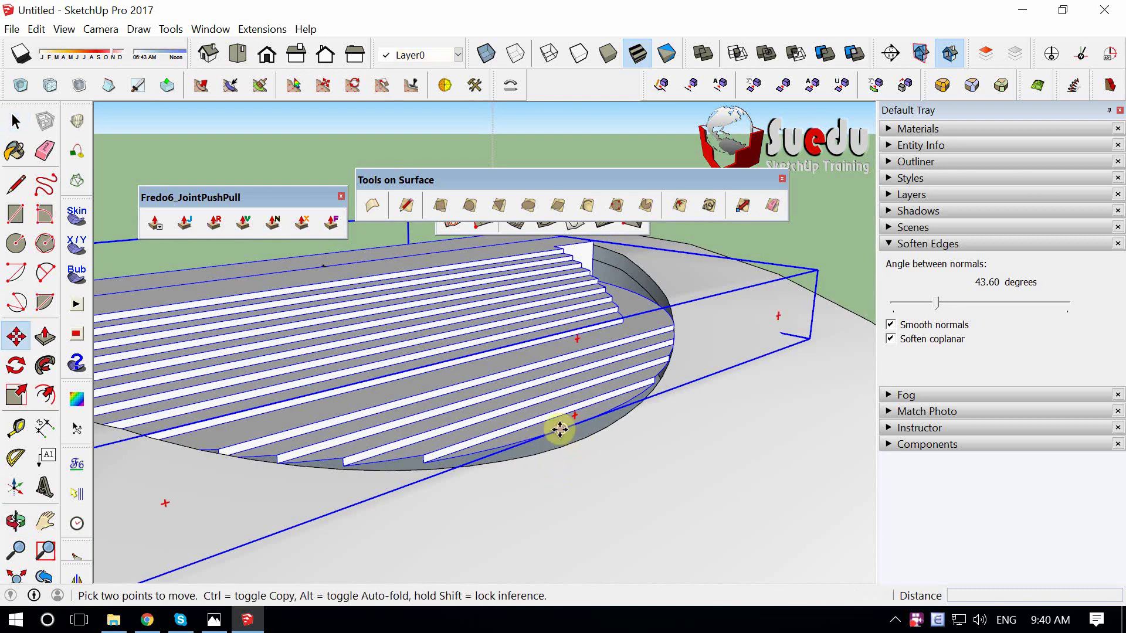
pyautogui.click(567, 437)
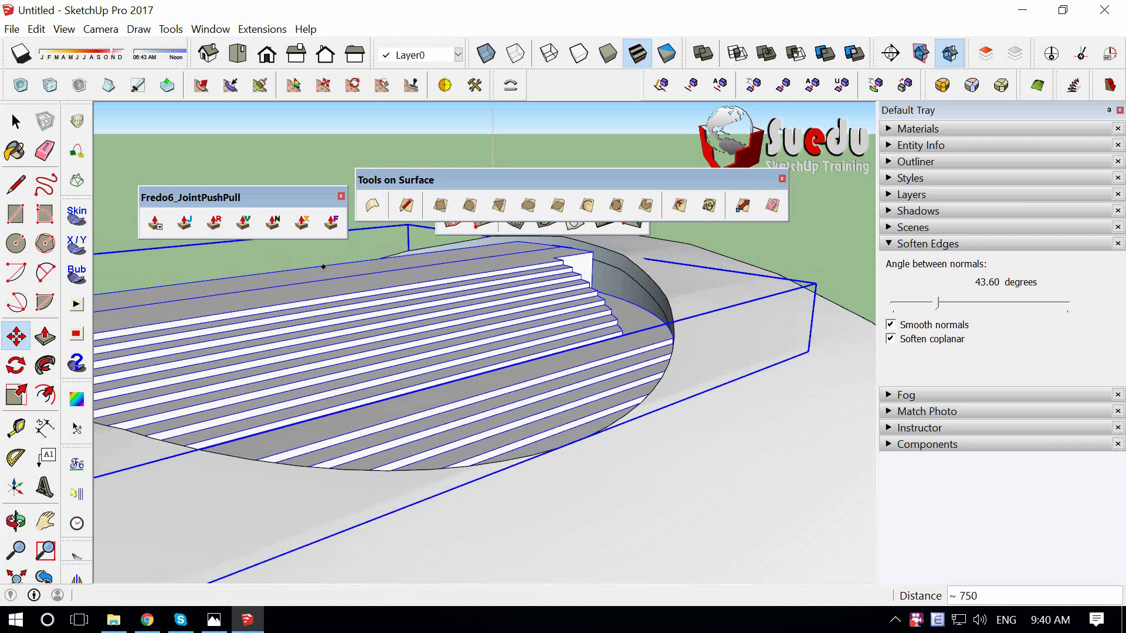
pyautogui.moveTo(557, 442)
pyautogui.mouseDown(button='middle')
pyautogui.moveTo(364, 441)
pyautogui.moveTo(653, 432)
pyautogui.moveTo(468, 432)
pyautogui.moveTo(657, 487)
pyautogui.moveTo(784, 573)
pyautogui.mouseUp(button='middle')
pyautogui.click(784, 573)
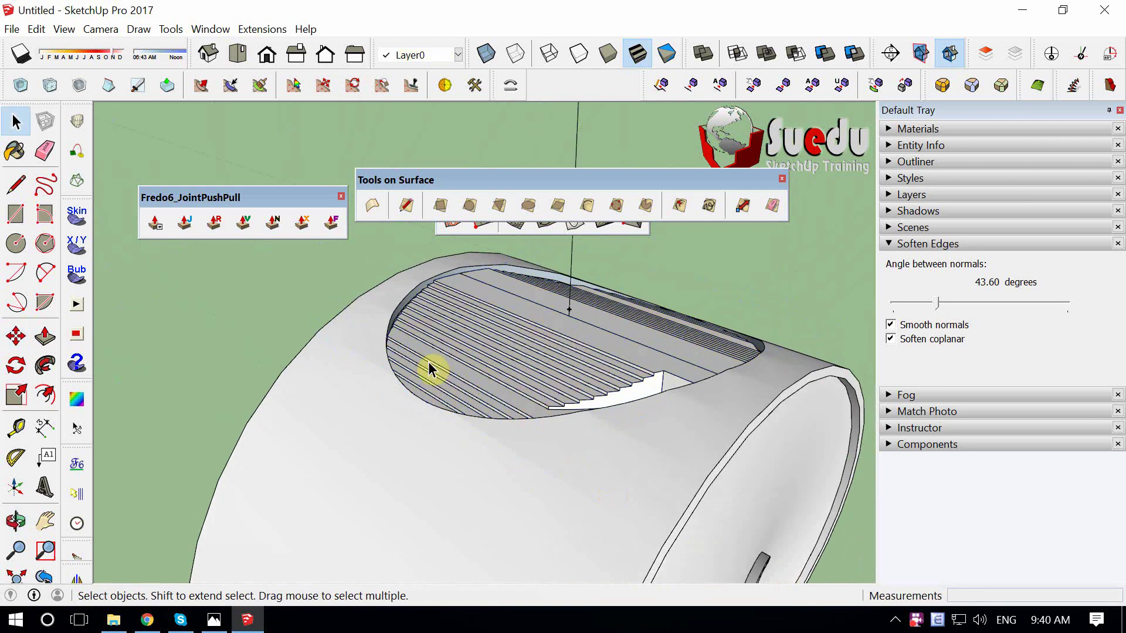
# Inspect the finned shell interior and the nested seating from the front and above.
pyautogui.moveTo(433, 367)
pyautogui.mouseDown(button='middle')
pyautogui.moveTo(591, 382)
pyautogui.moveTo(640, 308)
pyautogui.moveTo(746, 219)
pyautogui.moveTo(731, 256)
pyautogui.moveTo(780, 359)
pyautogui.moveTo(861, 368)
pyautogui.mouseUp(button='middle')
pyautogui.moveTo(861, 368)
pyautogui.mouseDown()
pyautogui.moveTo(306, 440)
pyautogui.moveTo(522, 394)
pyautogui.moveTo(394, 385)
pyautogui.moveTo(425, 318)
pyautogui.mouseUp()
pyautogui.moveTo(425, 318)
pyautogui.mouseDown(button='middle')
pyautogui.moveTo(485, 279)
pyautogui.moveTo(638, 319)
pyautogui.moveTo(495, 376)
pyautogui.mouseUp(button='middle')
pyautogui.press('space')
pyautogui.scroll(2, 465, 396)
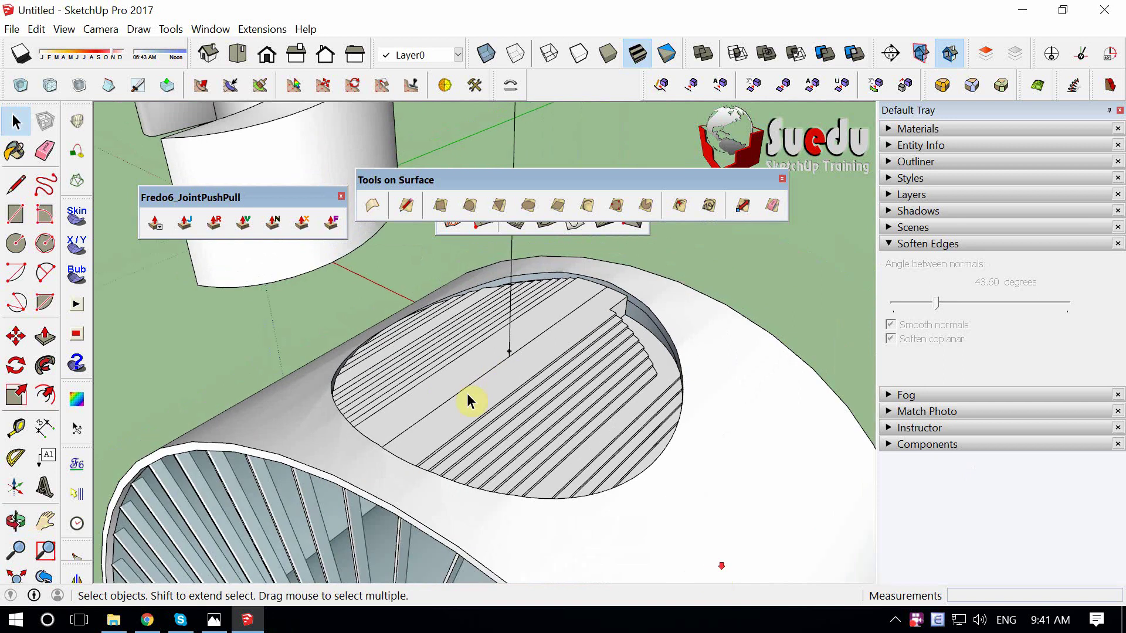
pyautogui.scroll(2, 455, 428)
pyautogui.scroll(2, 444, 459)
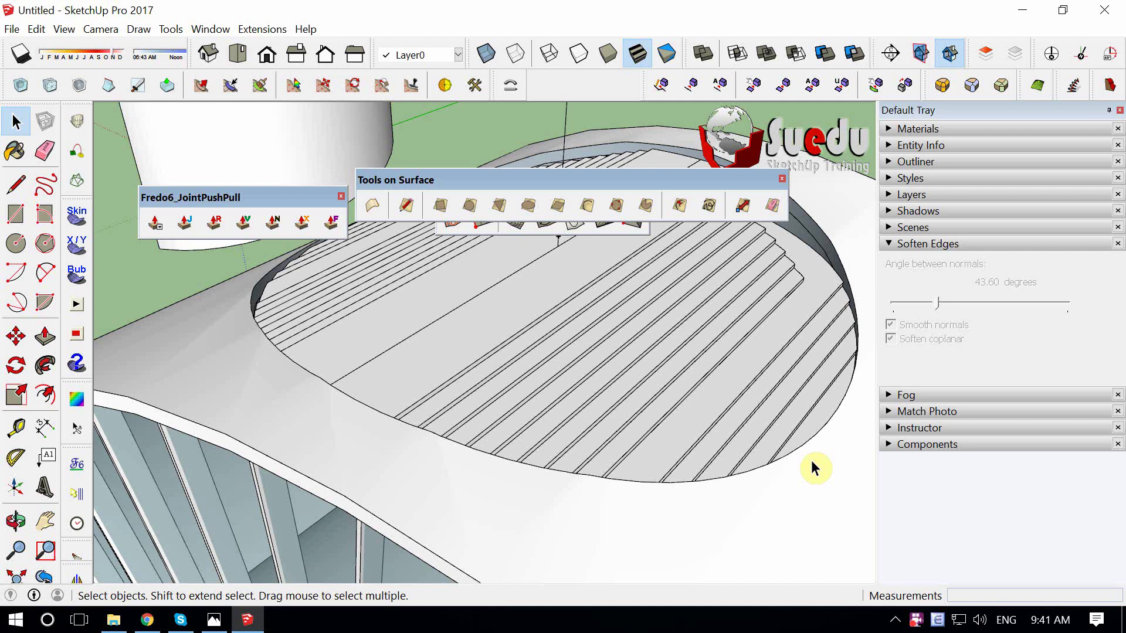
pyautogui.scroll(-5, 812, 462)
pyautogui.moveTo(516, 502)
pyautogui.mouseDown(button='middle')
pyautogui.moveTo(402, 495)
pyautogui.moveTo(510, 503)
pyautogui.moveTo(546, 447)
pyautogui.moveTo(554, 391)
pyautogui.mouseUp(button='middle')
# Inspect the oval piece inside the seating group, then exit and zoom to both objects.
pyautogui.click(551, 310)
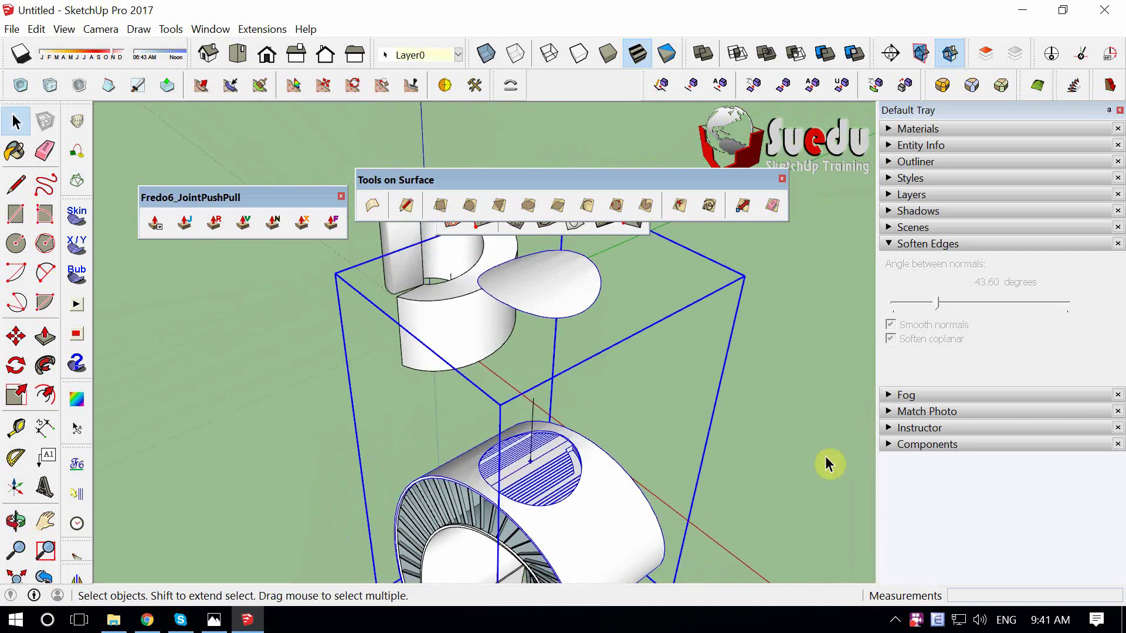
pyautogui.press('Return')
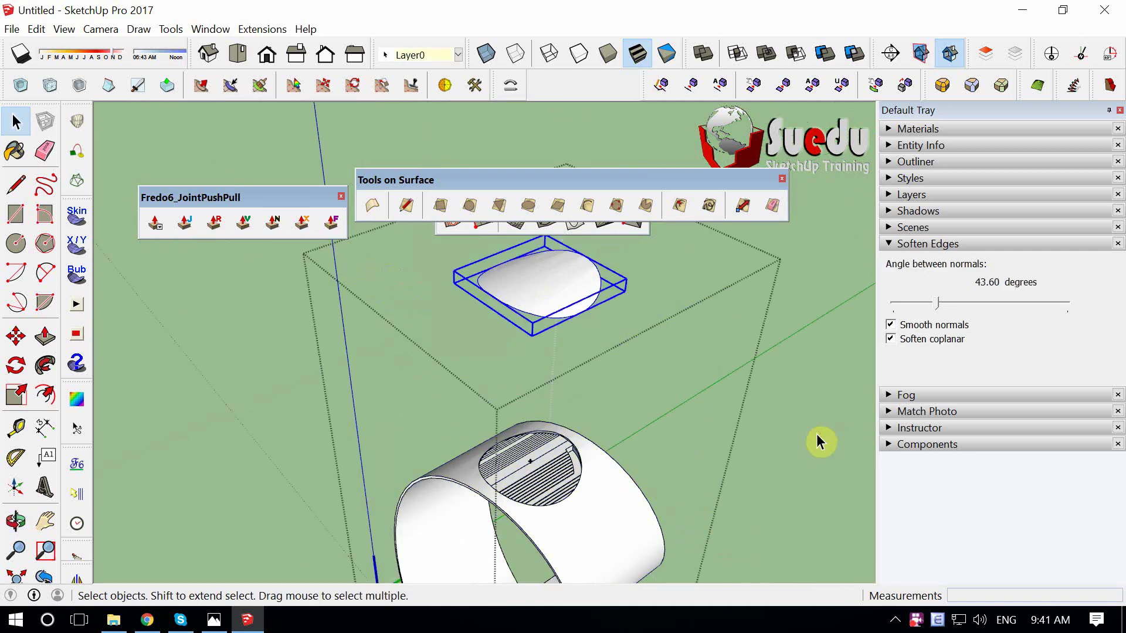
pyautogui.scroll(-3, 604, 384)
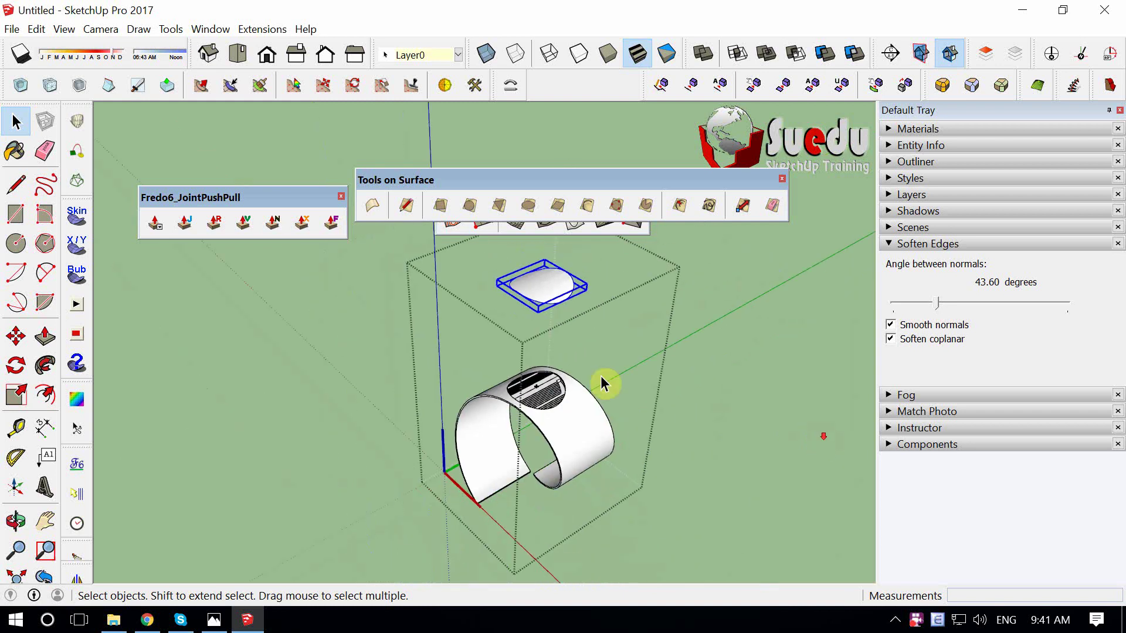
pyautogui.scroll(2, 565, 359)
pyautogui.scroll(2, 565, 360)
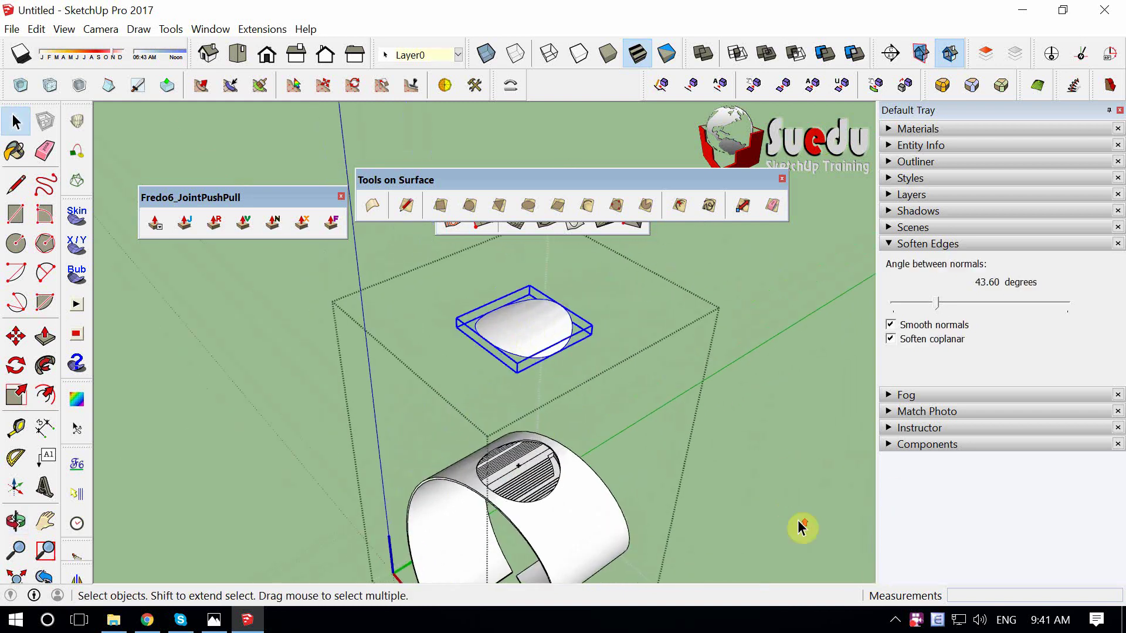
pyautogui.scroll(2, 530, 345)
pyautogui.click(460, 564)
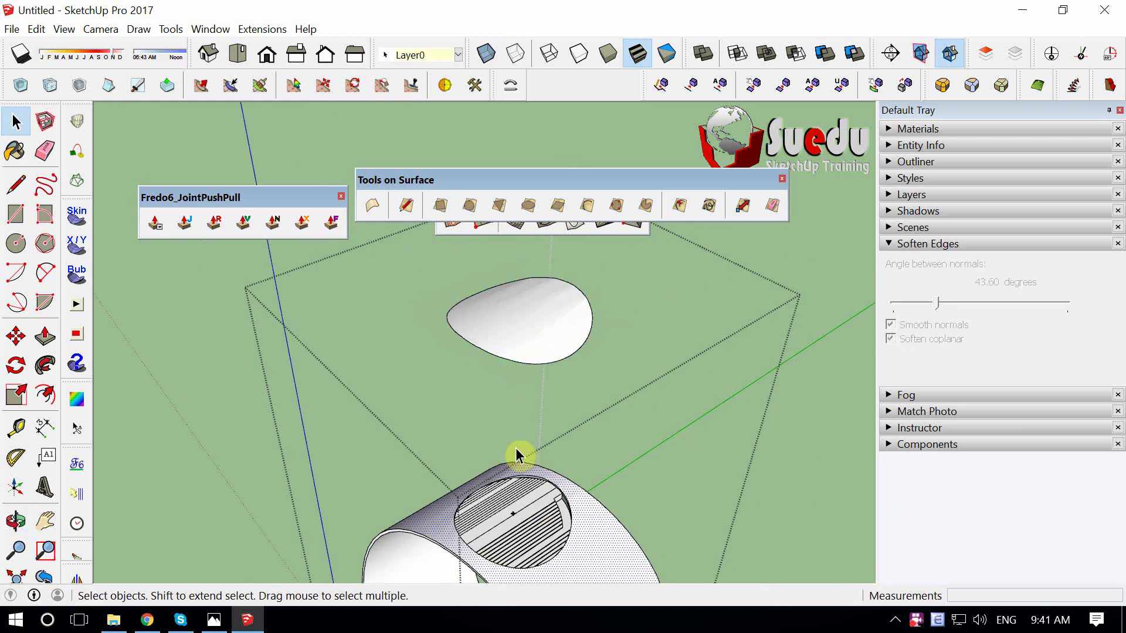
pyautogui.hotkey('ctrl', 'z')
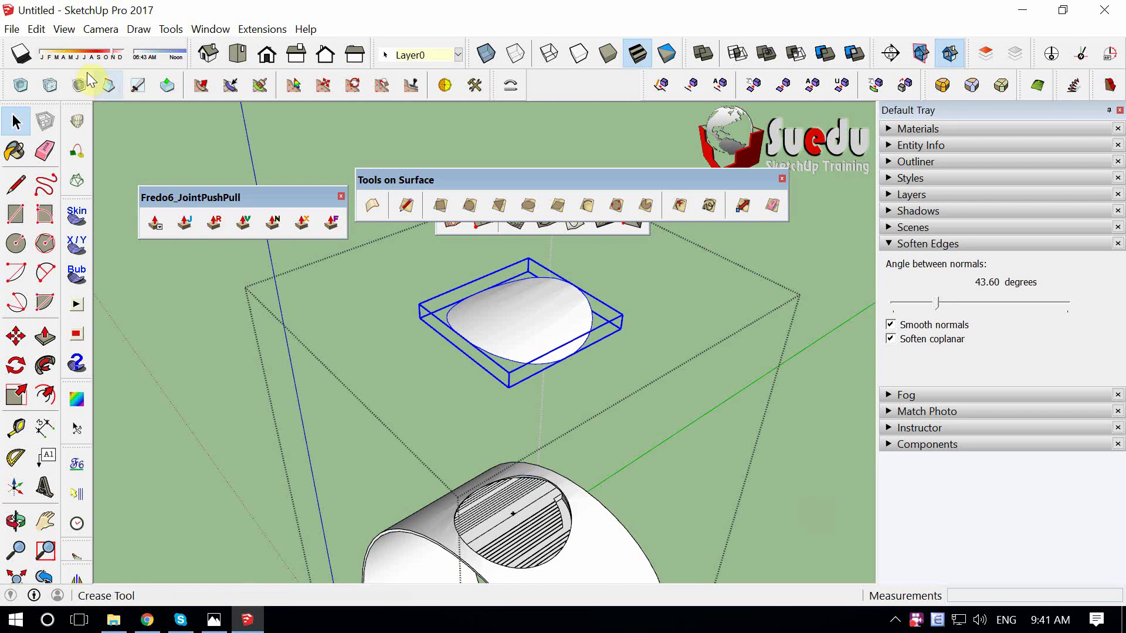
pyautogui.click(40, 30)
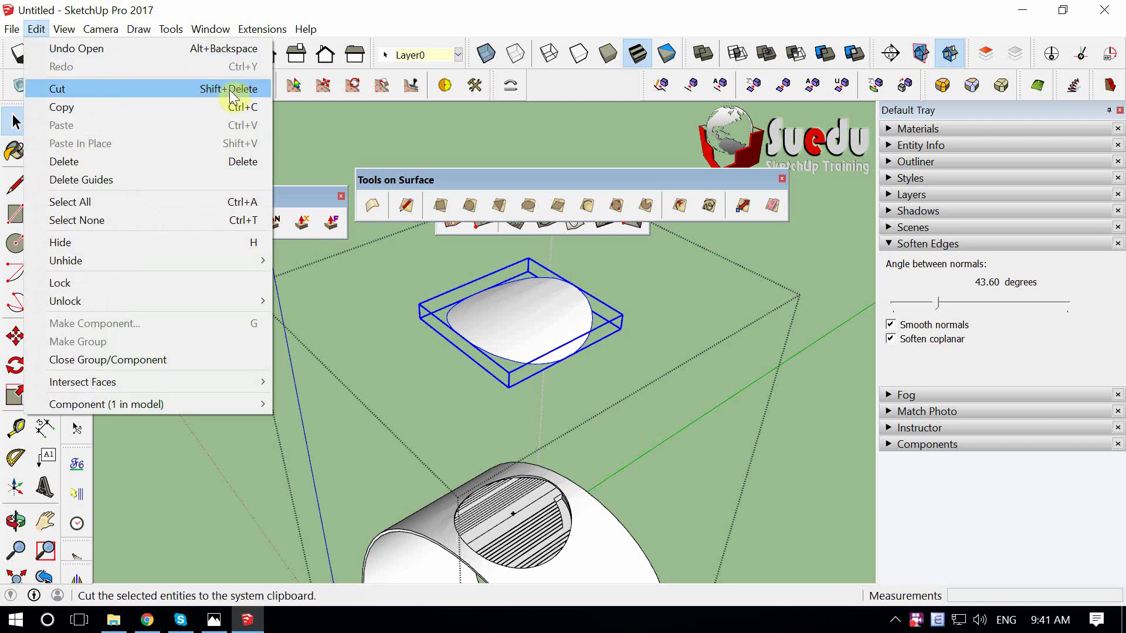
pyautogui.click(733, 472)
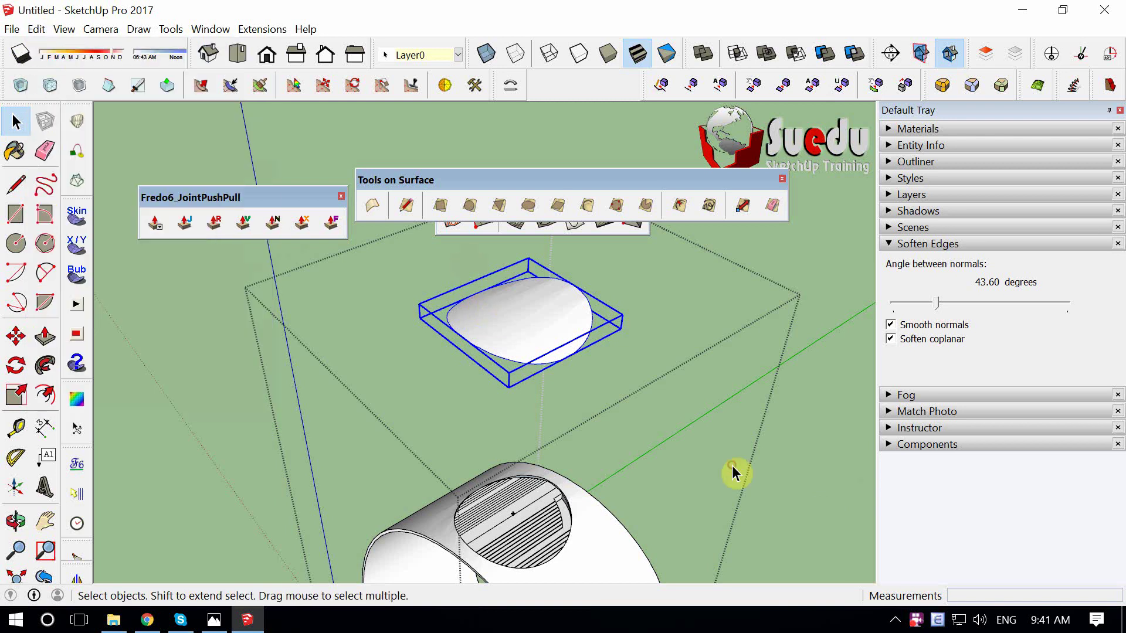
pyautogui.click(733, 472)
pyautogui.hotkey('shift', 'z')
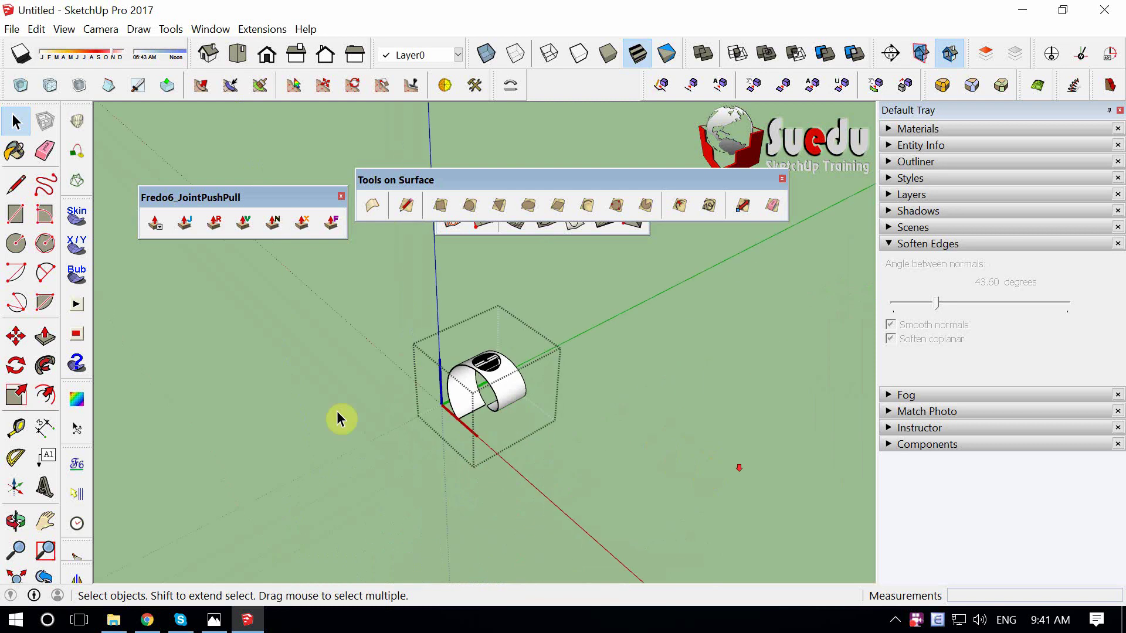
pyautogui.hotkey('shift', 'z')
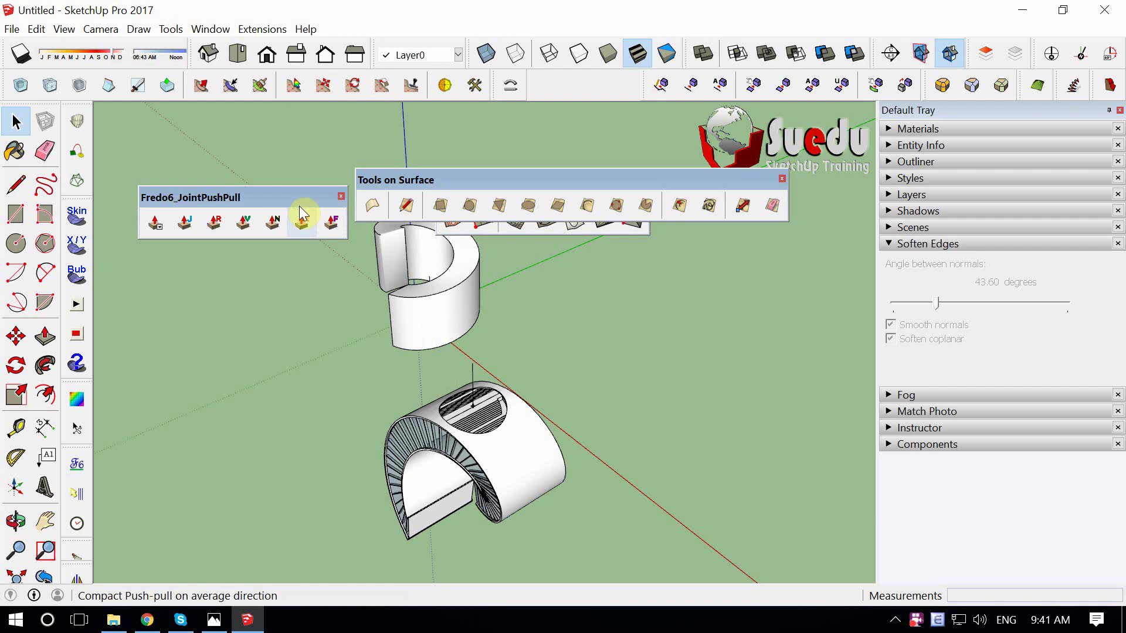
# Explode the pasted component into its teardrop face.
pyautogui.click(36, 28)
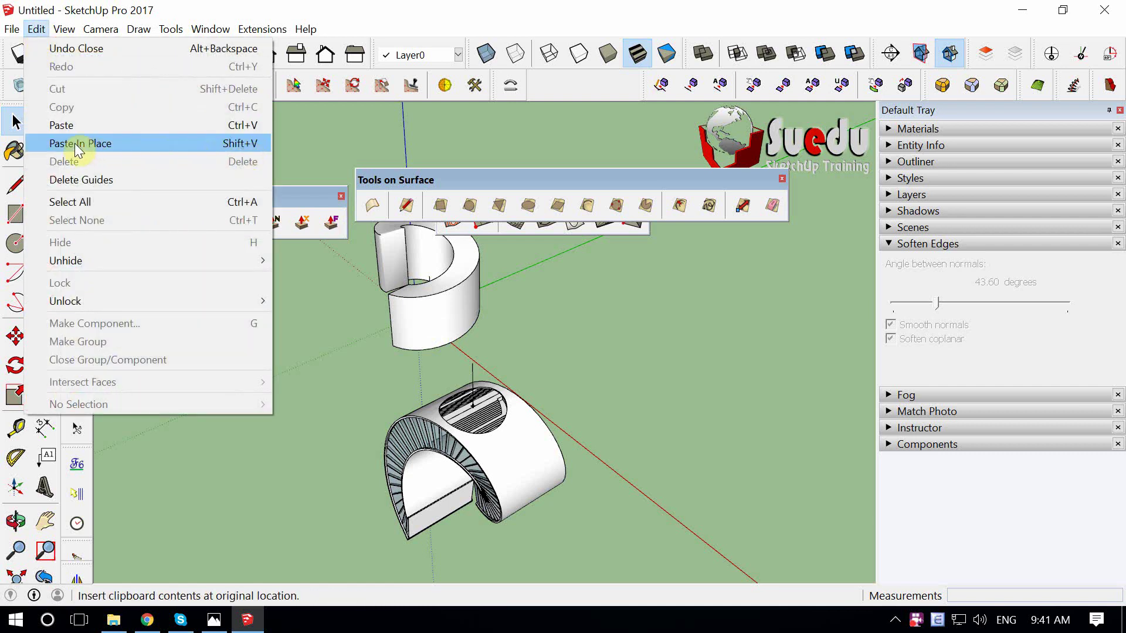
pyautogui.click(520, 353)
pyautogui.moveTo(445, 388); pyautogui.dragTo(558, 365, button='middle')
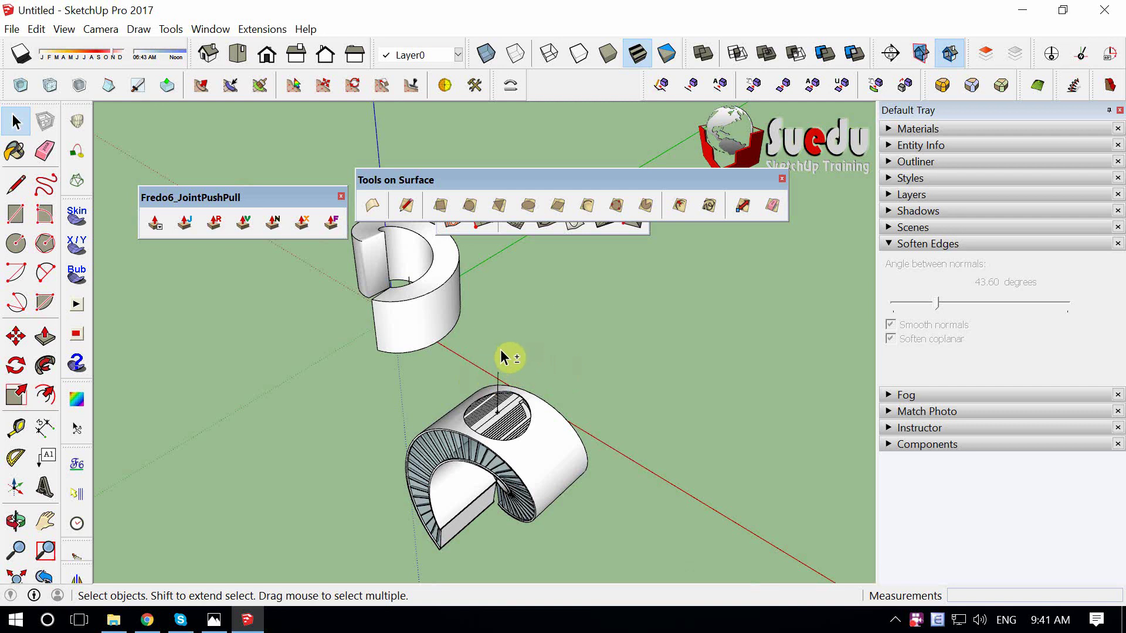
pyautogui.scroll(3, 503, 366)
pyautogui.rightClick(736, 451)
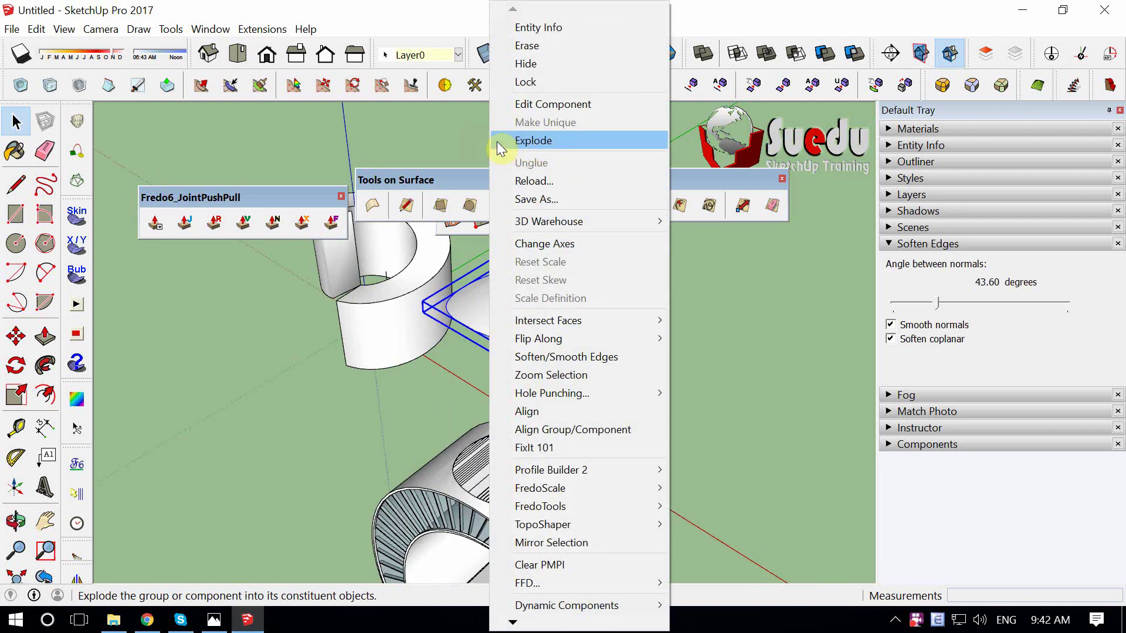
pyautogui.click(537, 146)
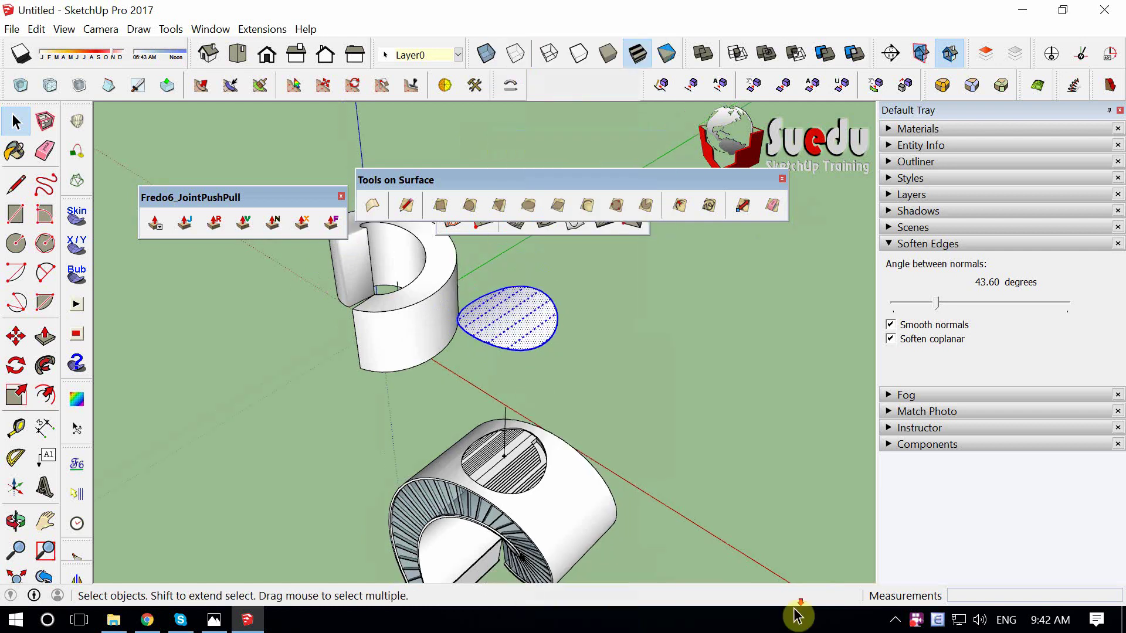
# Copy the teardrop face to a position above the original.
pyautogui.moveTo(791, 575); pyautogui.dragTo(897, 528, button='middle')
pyautogui.scroll(3, 516, 344)
pyautogui.moveTo(774, 511); pyautogui.dragTo(558, 307, button='middle')
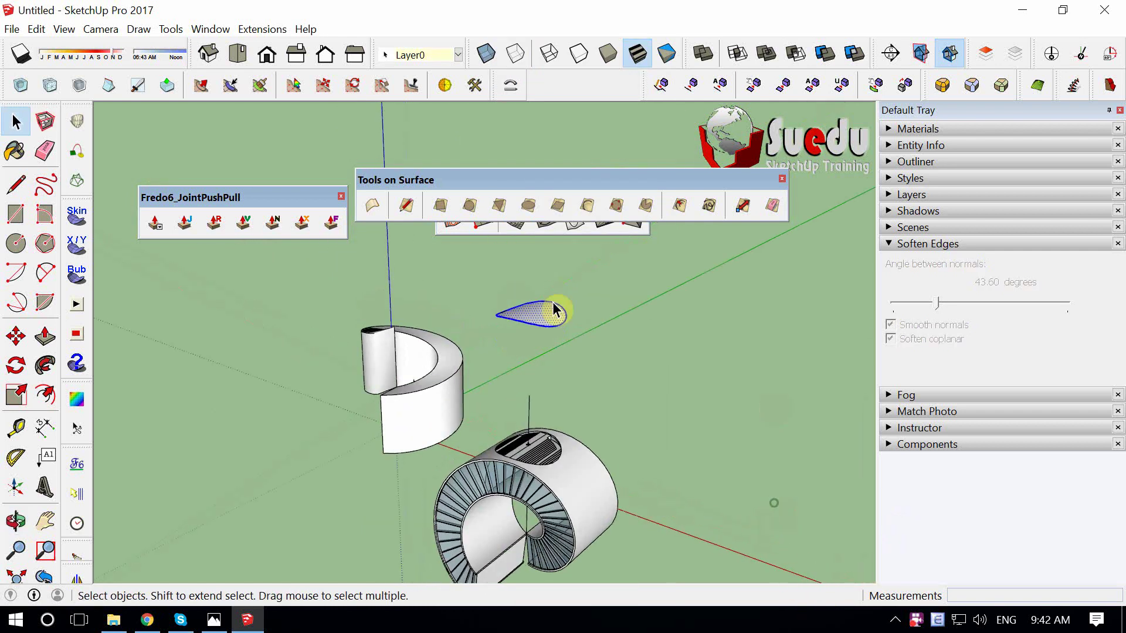
pyautogui.press('m')
pyautogui.keyDown('ctrl'); pyautogui.click(548, 319); pyautogui.keyUp('ctrl')
pyautogui.click(546, 267)
pyautogui.press('space')
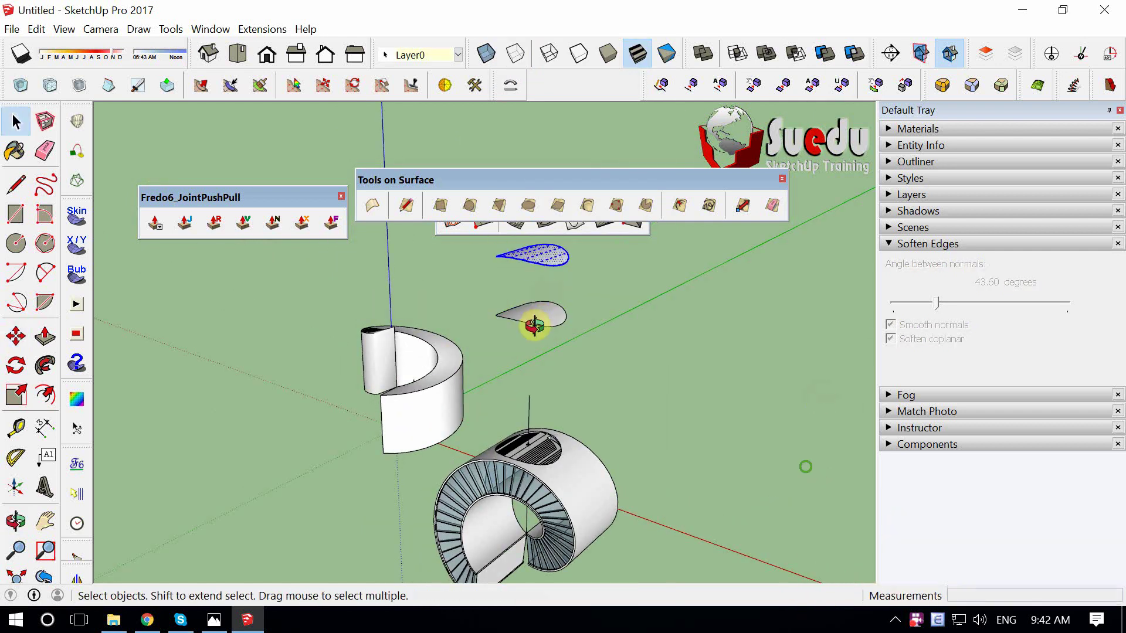
# Check hidden geometry, then select the lower teardrop with its outline and start moving it.
pyautogui.scroll(2, 782, 381)
pyautogui.scroll(3, 526, 256)
pyautogui.scroll(2, 807, 399)
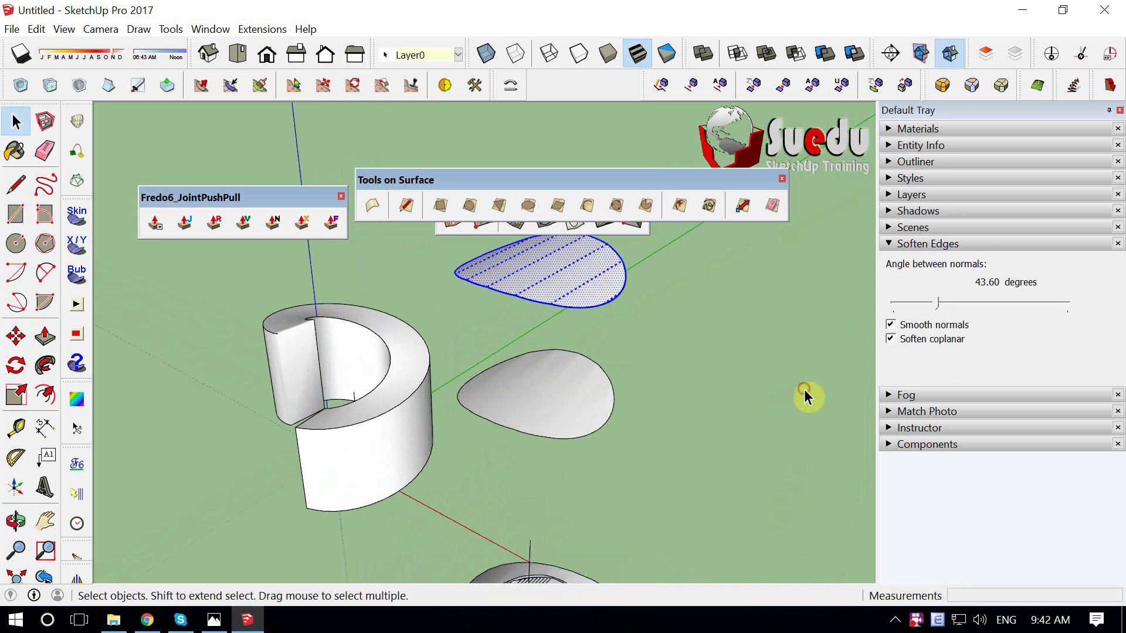
pyautogui.click(809, 581)
pyautogui.scroll(-2, 544, 398)
pyautogui.scroll(-2, 792, 491)
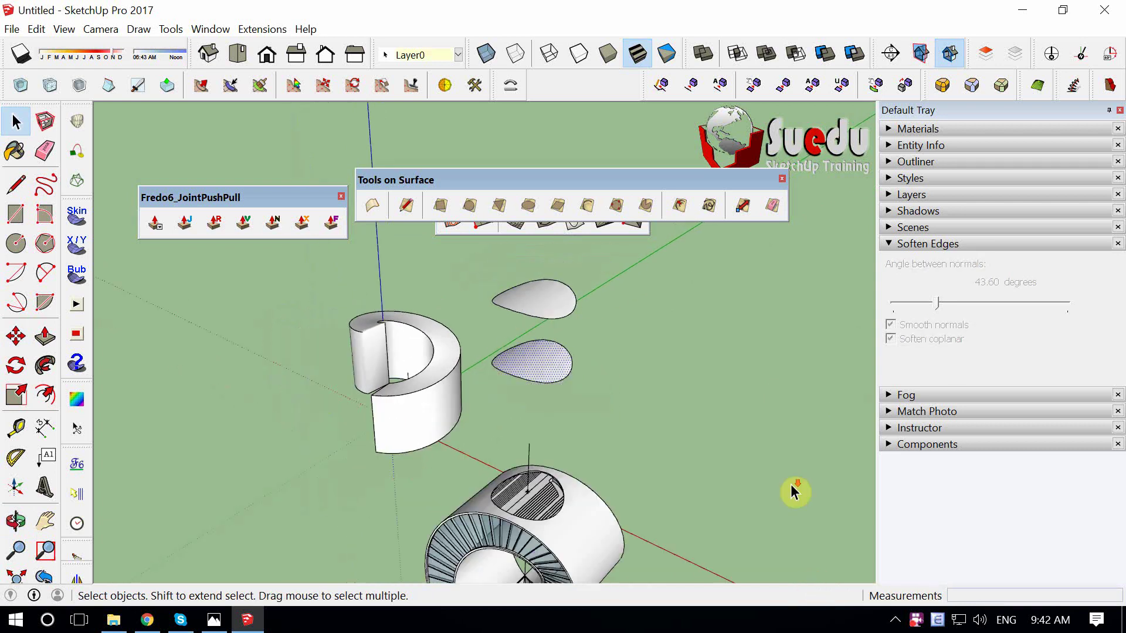
pyautogui.scroll(-1, 561, 357)
pyautogui.hotkey('alt', 'h')
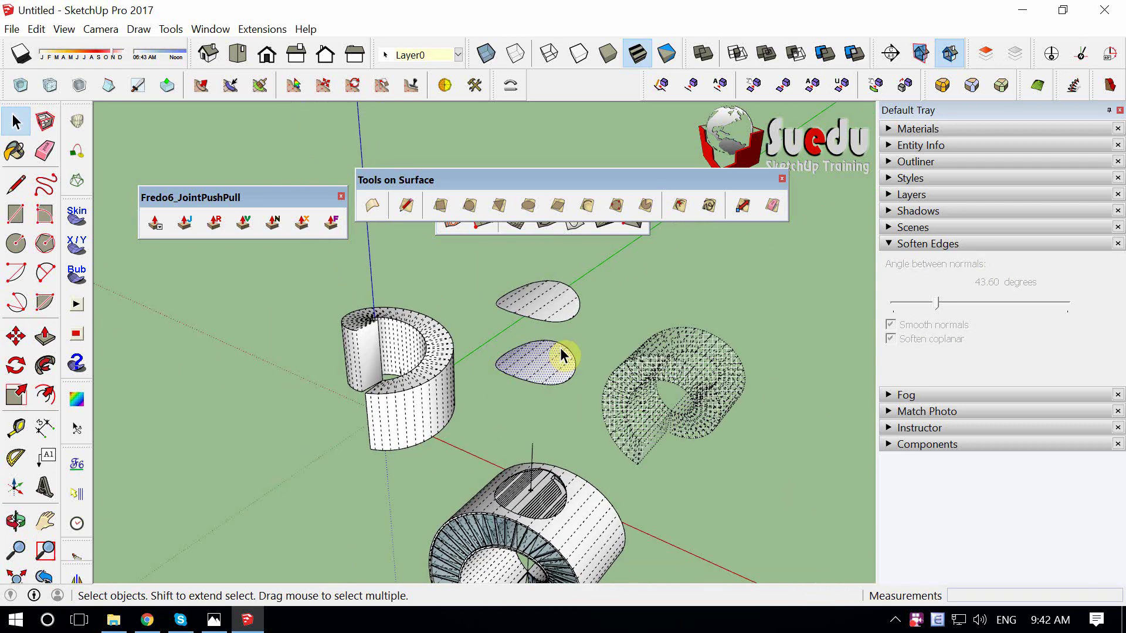
pyautogui.hotkey('alt', 'h')
pyautogui.moveTo(575, 377)
pyautogui.mouseDown(button='middle')
pyautogui.moveTo(538, 377)
pyautogui.moveTo(526, 348)
pyautogui.mouseUp(button='middle')
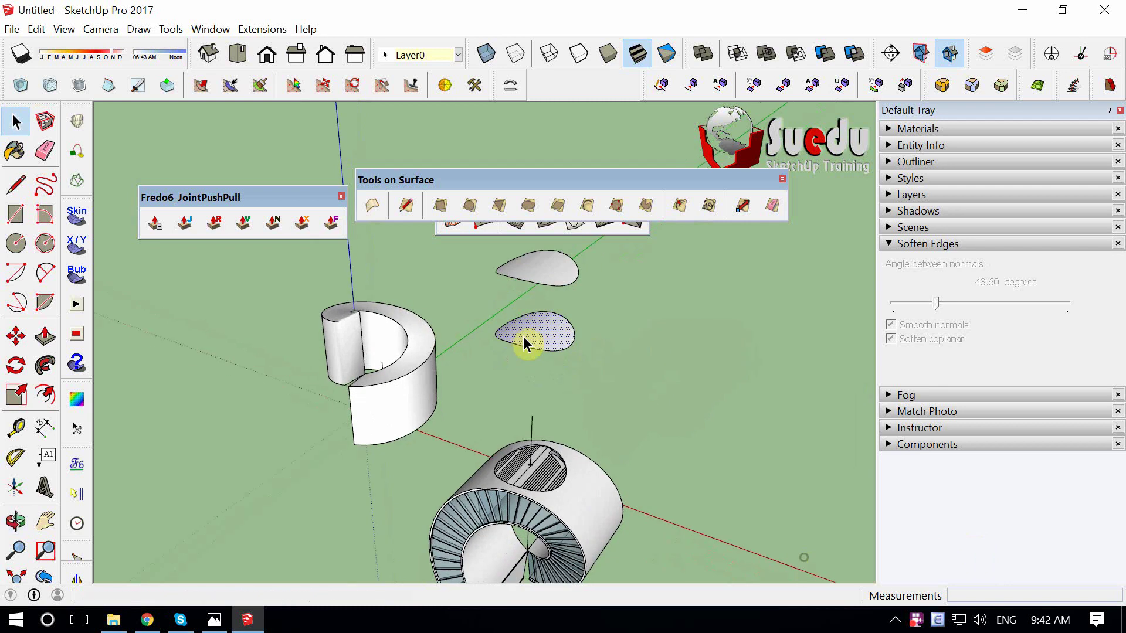
pyautogui.doubleClick(562, 346)
pyautogui.press('m')
pyautogui.click(564, 348)
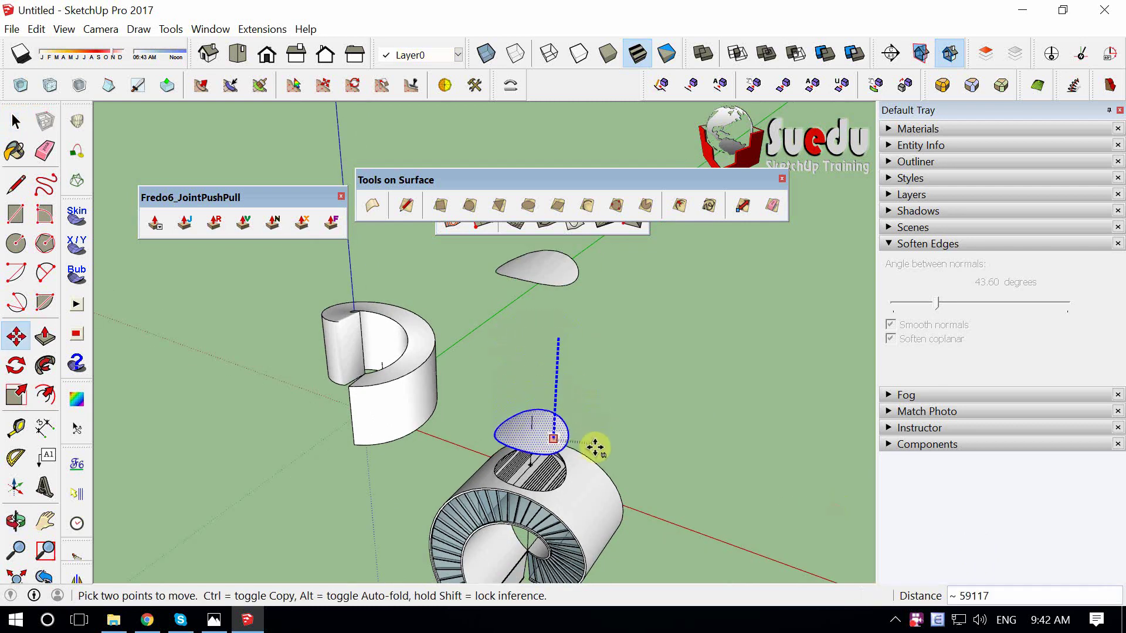
# Drop the teardrop onto the cylinder top and delete its face, keeping the outline.
pyautogui.click(596, 445)
pyautogui.scroll(1, 596, 446)
pyautogui.press('space')
pyautogui.scroll(2, 540, 382)
pyautogui.click(519, 404)
pyautogui.scroll(2, 519, 405)
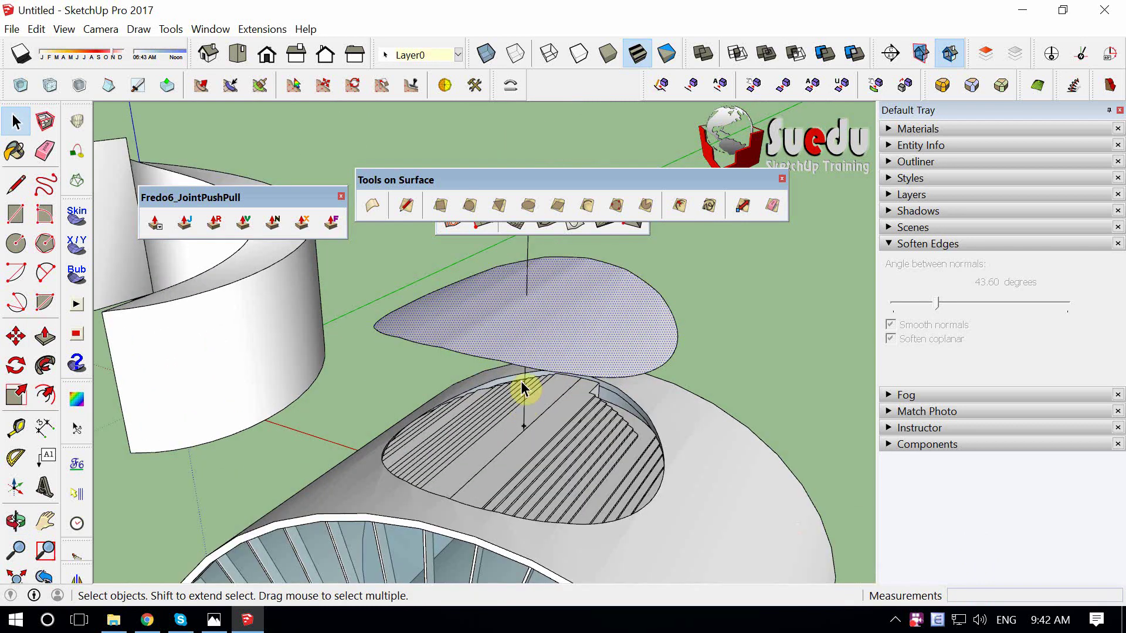
pyautogui.press('Delete')
pyautogui.scroll(2, 410, 480)
# Review the 6.jpg reference sketch, then start a circle centred on the hatched seating.
pyautogui.scroll(1, 404, 518)
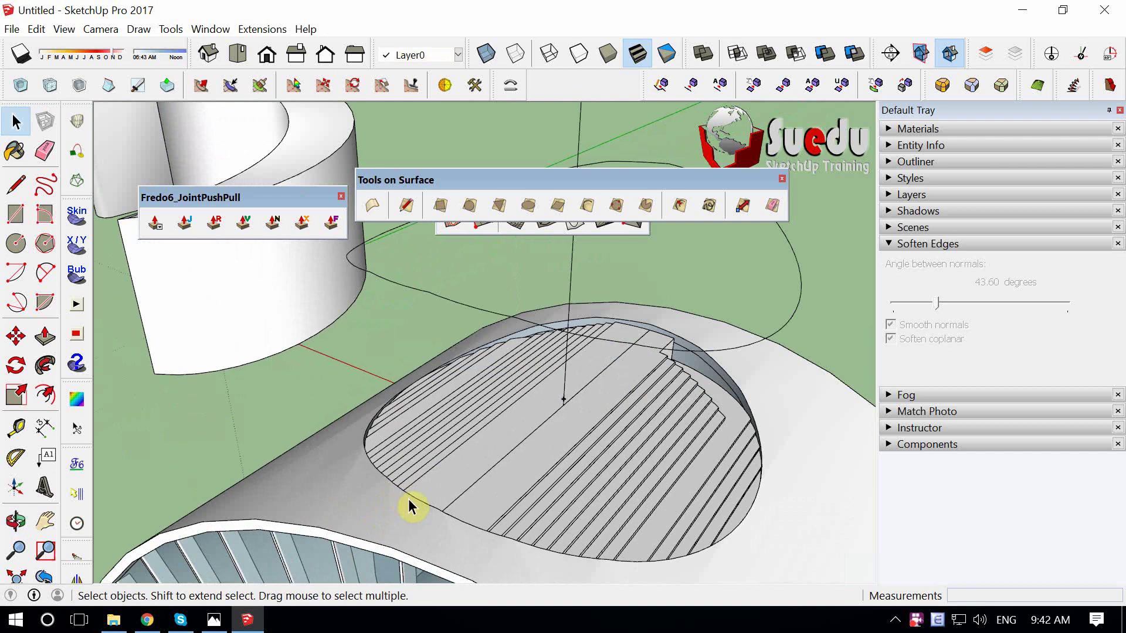
pyautogui.scroll(-2, 744, 557)
pyautogui.scroll(-2, 533, 503)
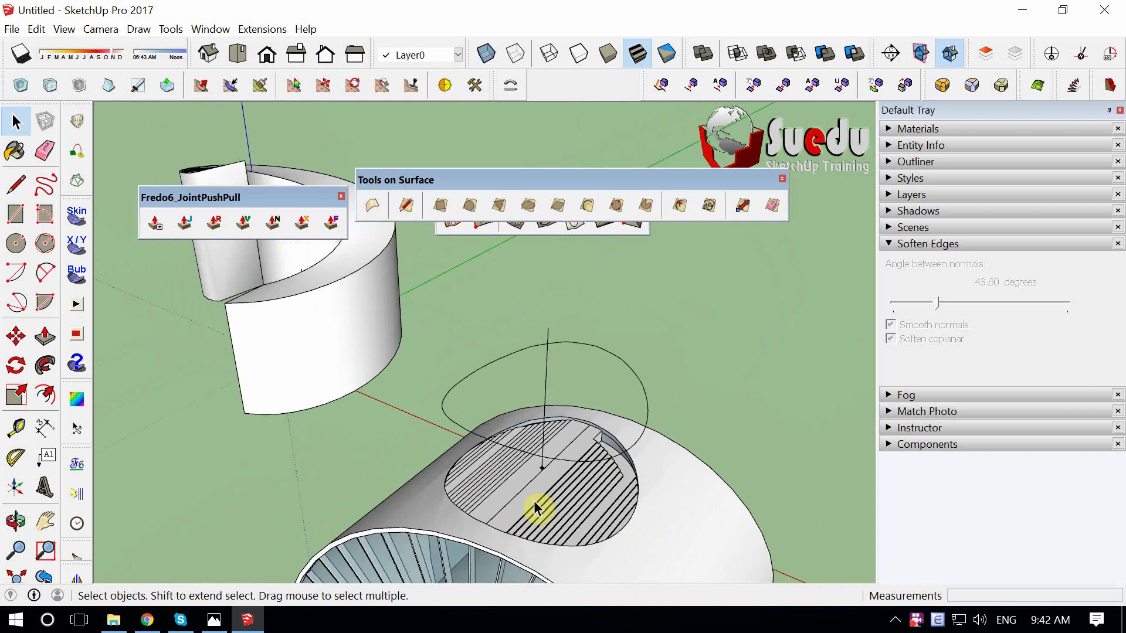
pyautogui.scroll(1, 538, 455)
pyautogui.hotkey('alt', 'Tab')
pyautogui.scroll(2, 297, 410)
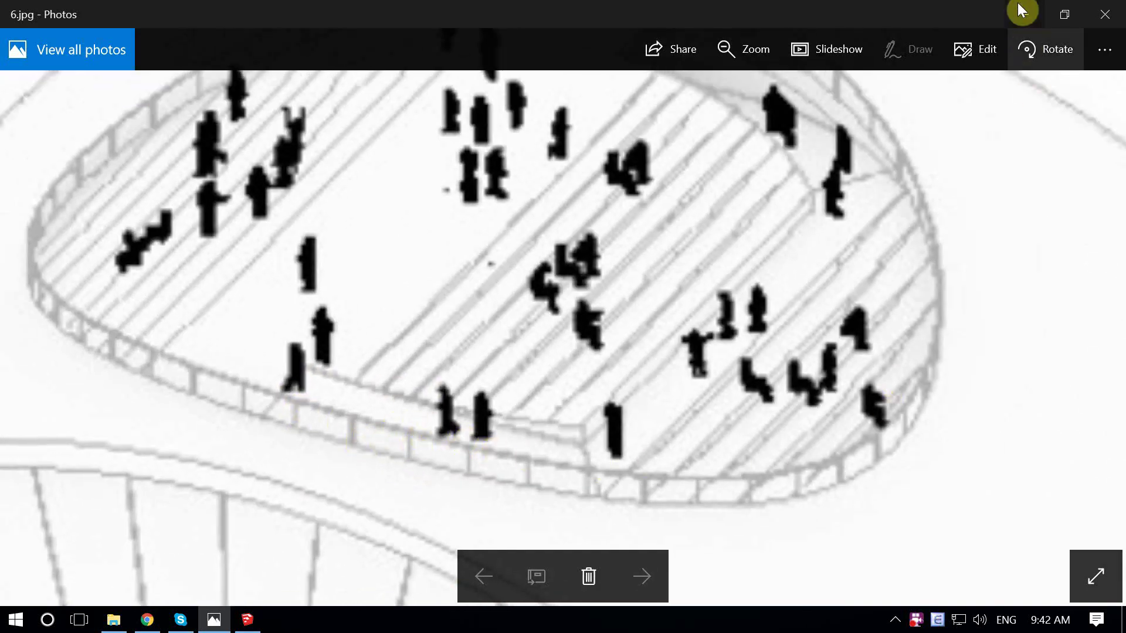
pyautogui.click(1024, 11)
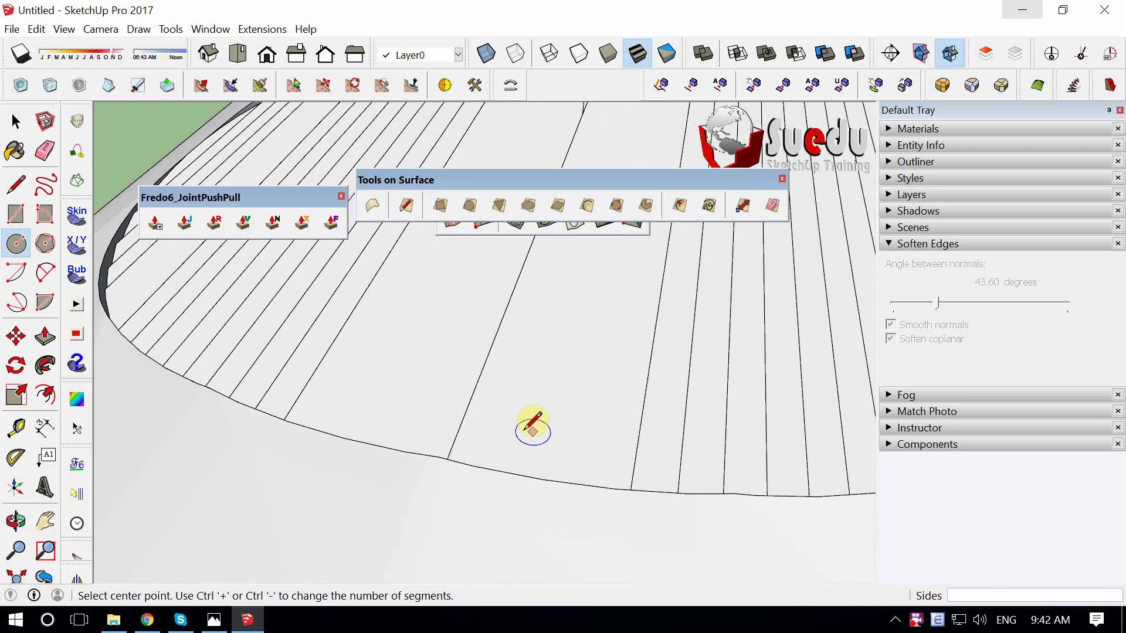
pyautogui.click(523, 432)
pyautogui.write('30')
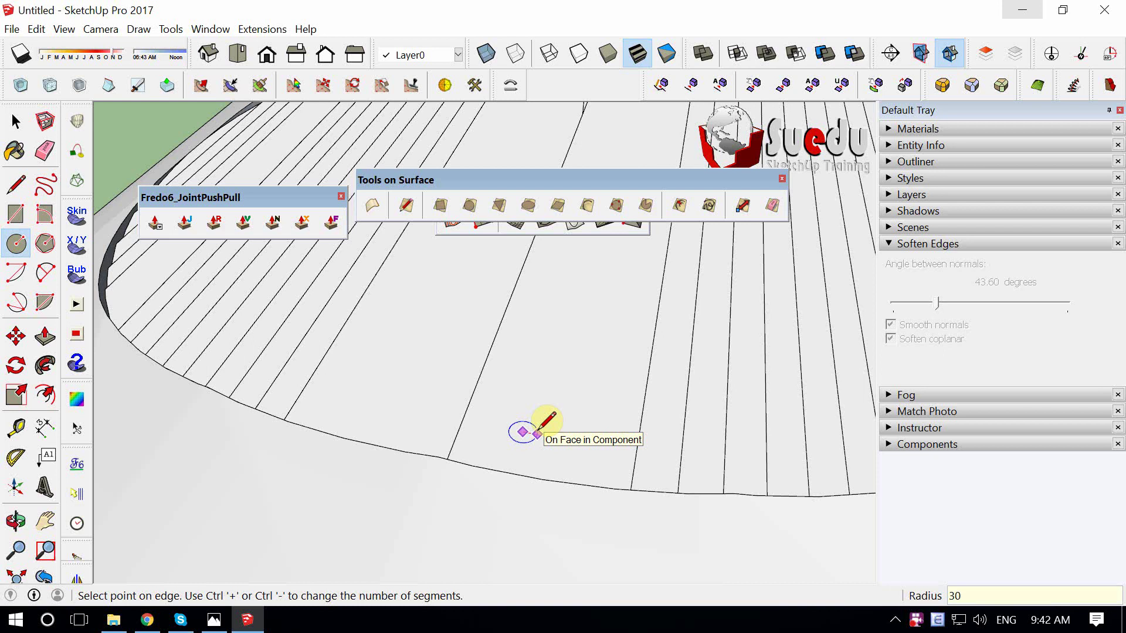
# Finish the radius-30 circle and pull it up 1000 into a thin post.
pyautogui.press('Return')
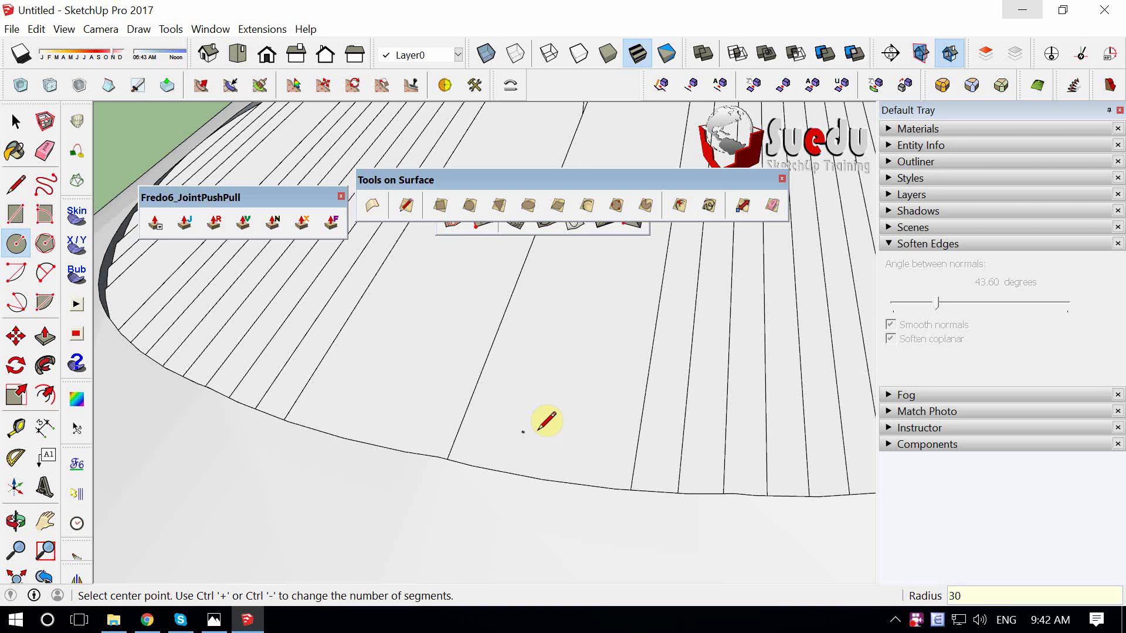
pyautogui.press('p')
pyautogui.click(521, 432)
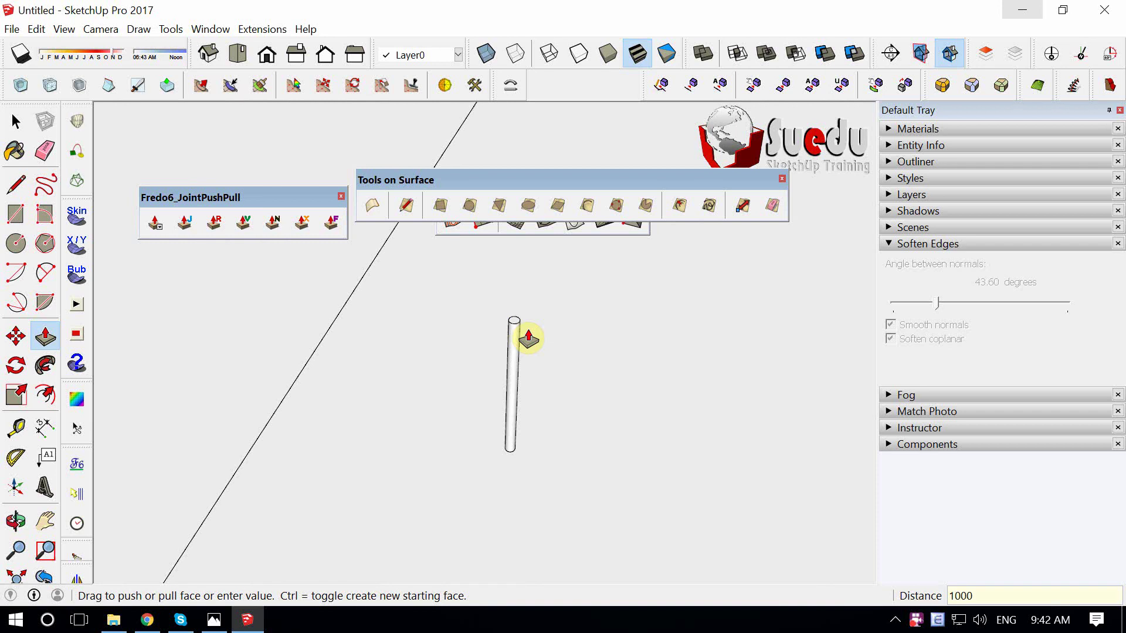
pyautogui.press('space')
pyautogui.moveTo(431, 285); pyautogui.dragTo(633, 533)
# Make the selected post a component, redoing it once after an undo.
pyautogui.press('g')
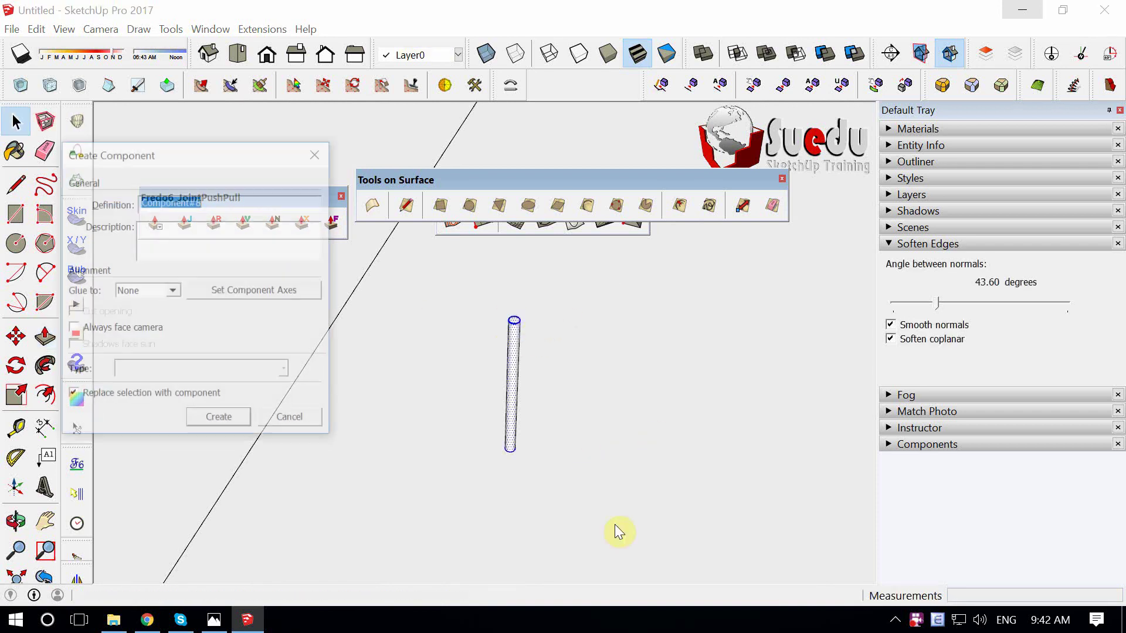
pyautogui.press('Return')
pyautogui.click(503, 360)
pyautogui.click(768, 508)
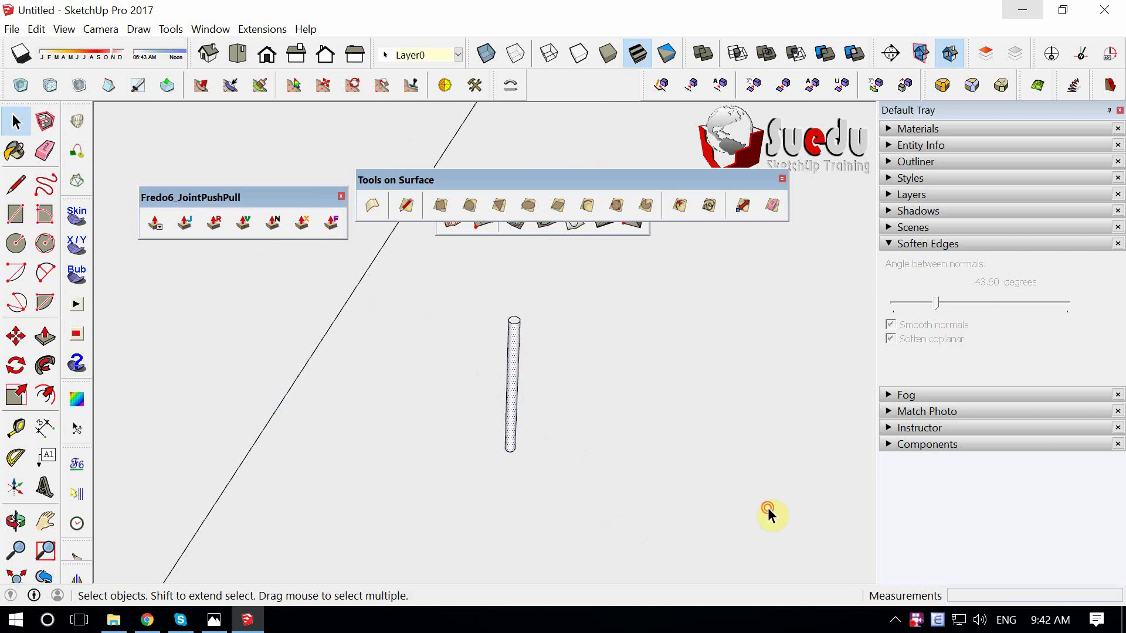
pyautogui.hotkey('ctrl', 'z')
pyautogui.press('g')
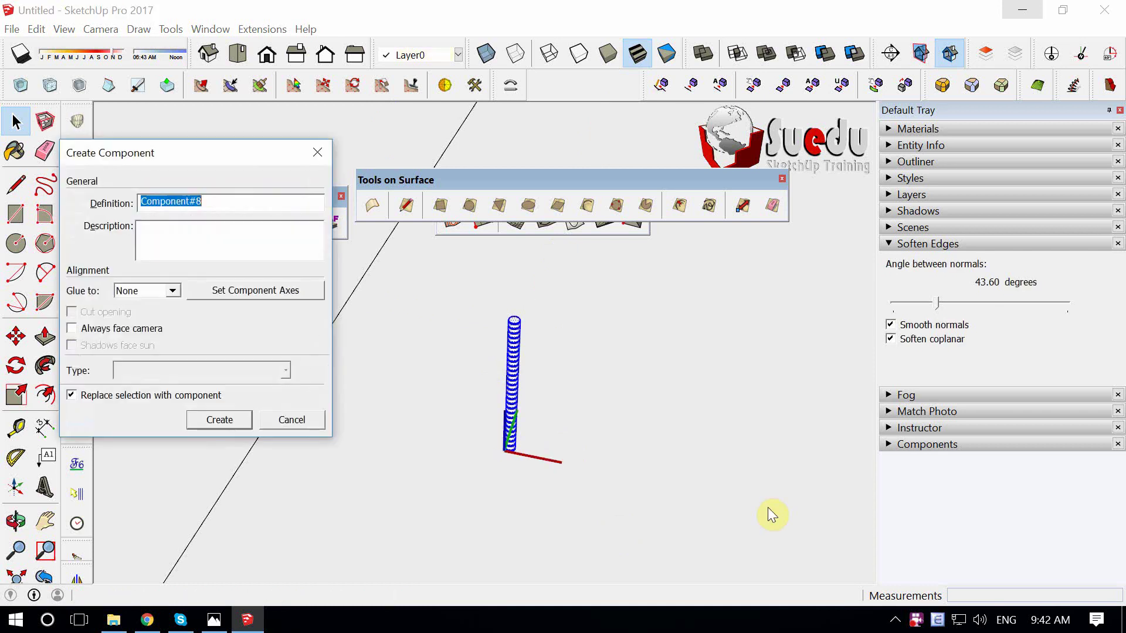
pyautogui.press('Return')
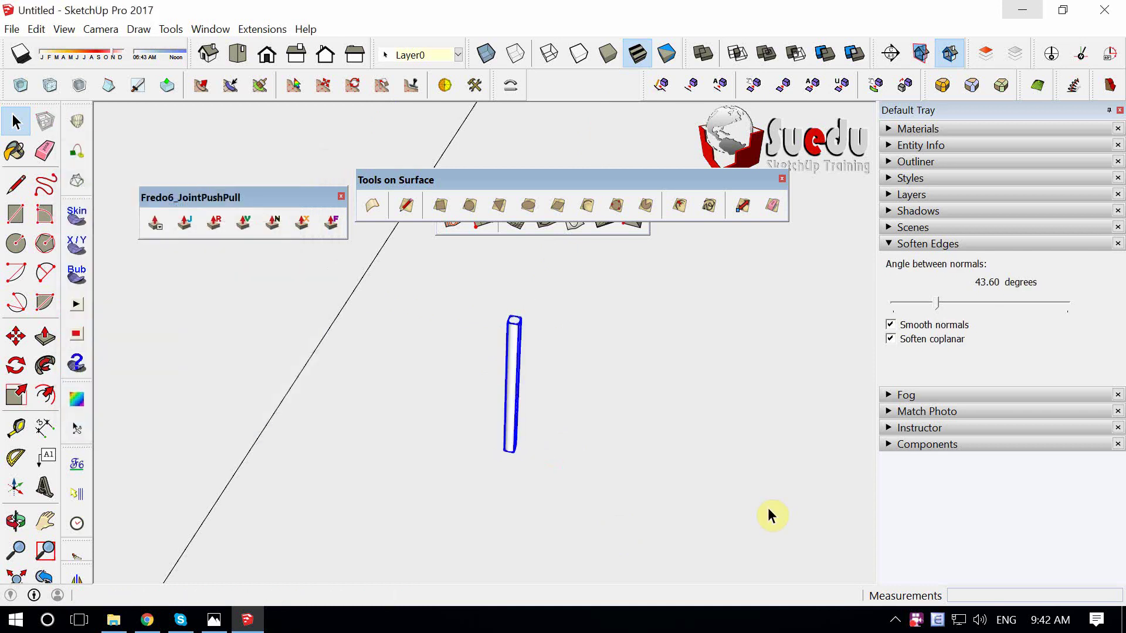
pyautogui.scroll(-3, 503, 482)
pyautogui.scroll(-3, 503, 482)
pyautogui.scroll(1, 477, 424)
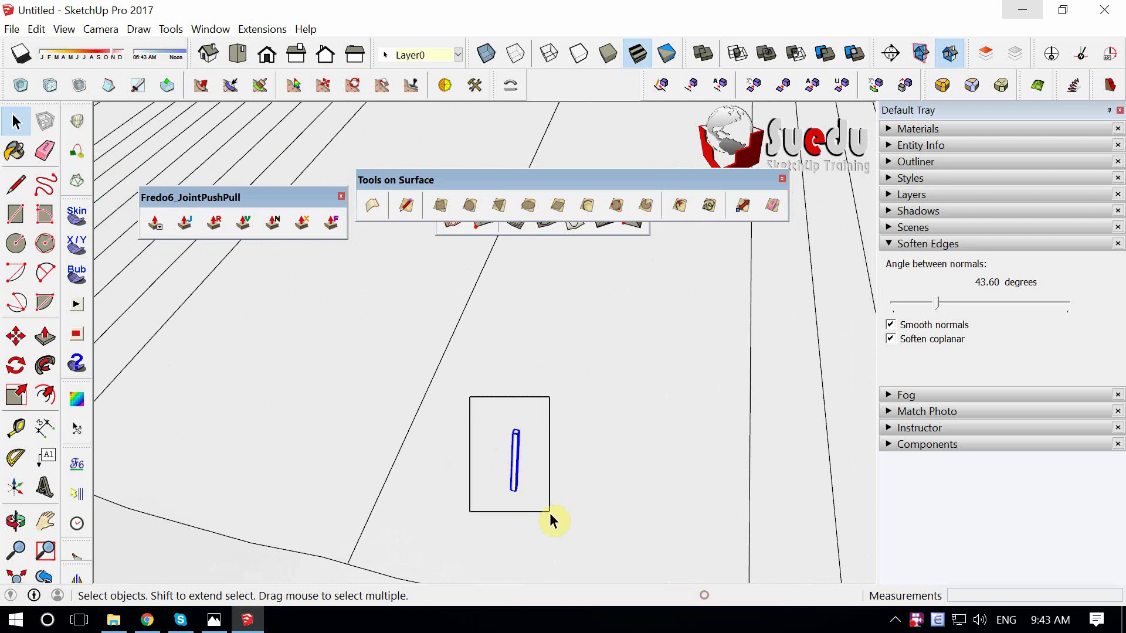
pyautogui.scroll(-3, 548, 321)
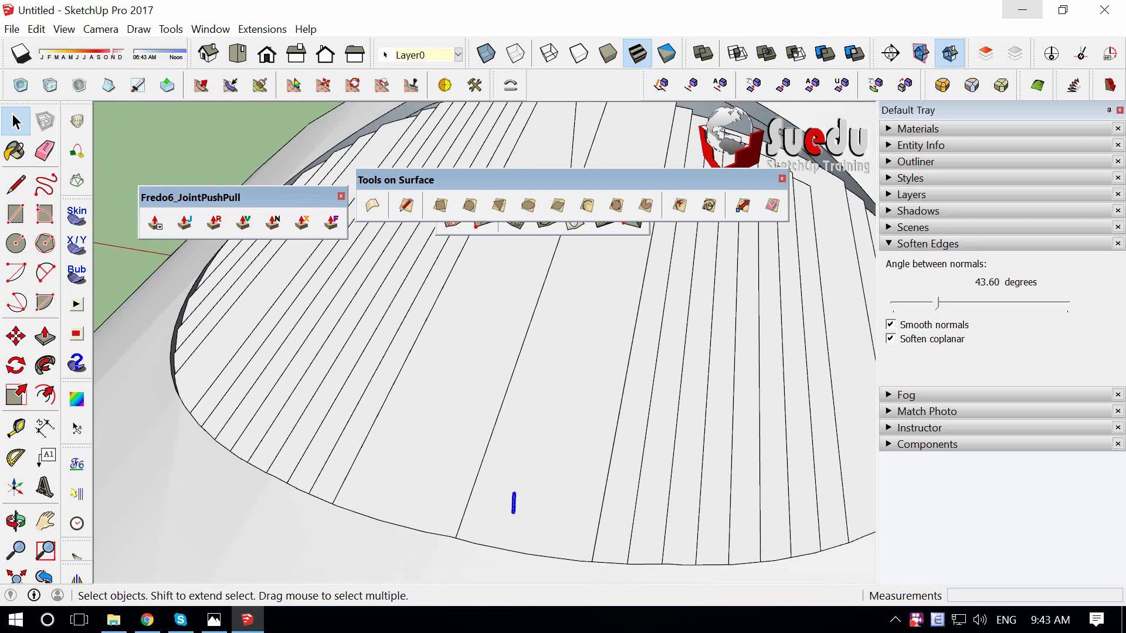
pyautogui.scroll(-3, 548, 320)
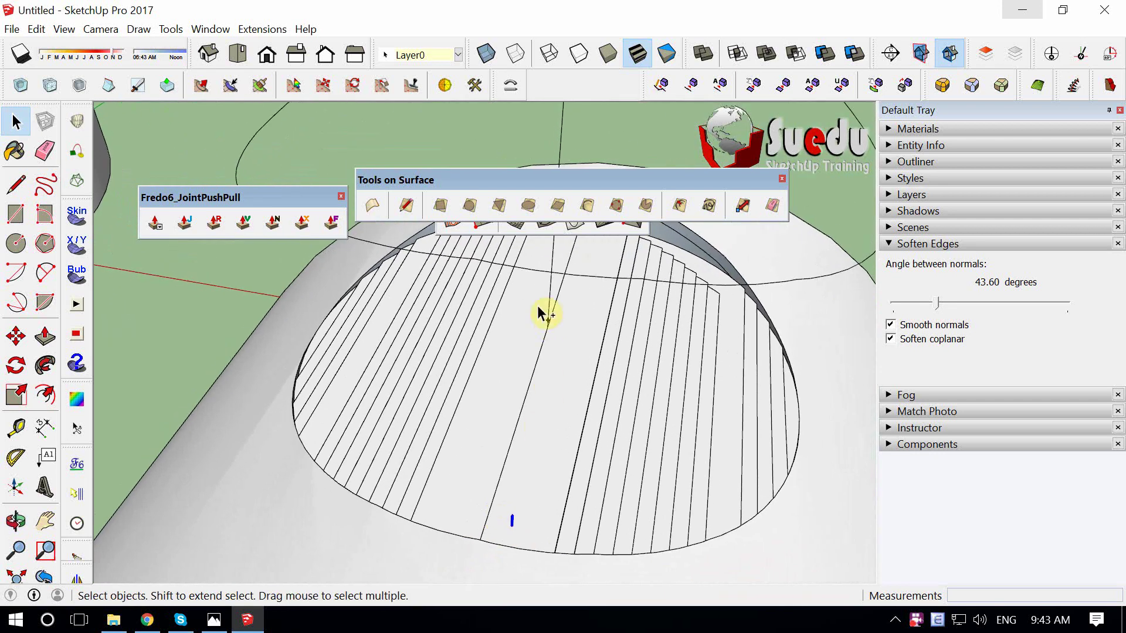
# Select the oval curve as the path, close the Sandbox tools, and show the 1001bit pro toolbar.
pyautogui.click(535, 272)
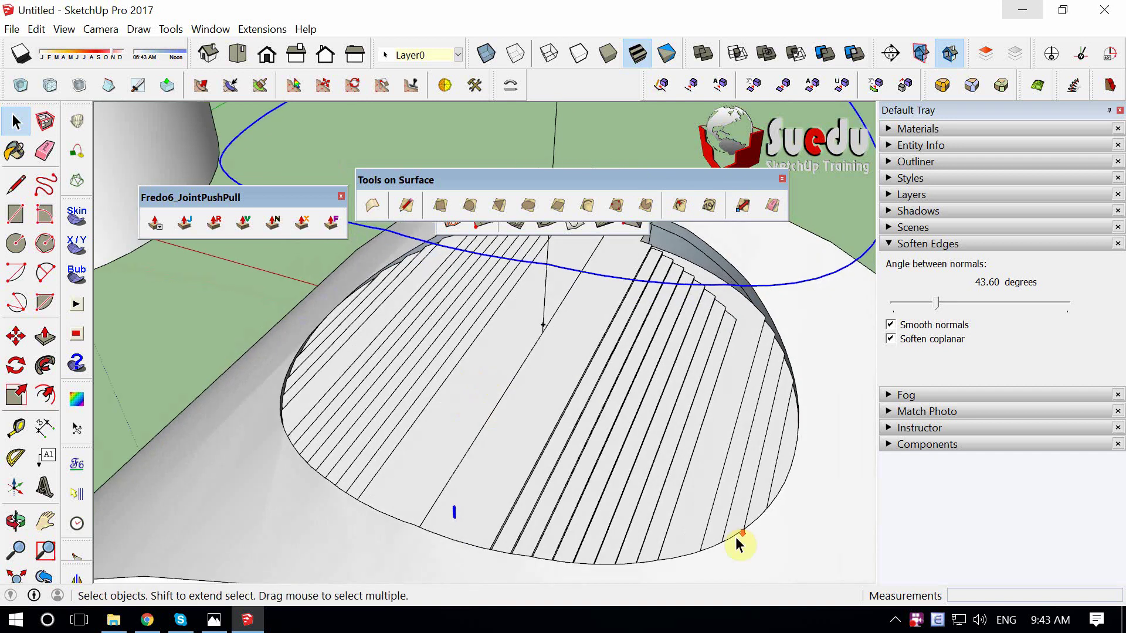
pyautogui.moveTo(741, 540); pyautogui.dragTo(507, 188, button='middle')
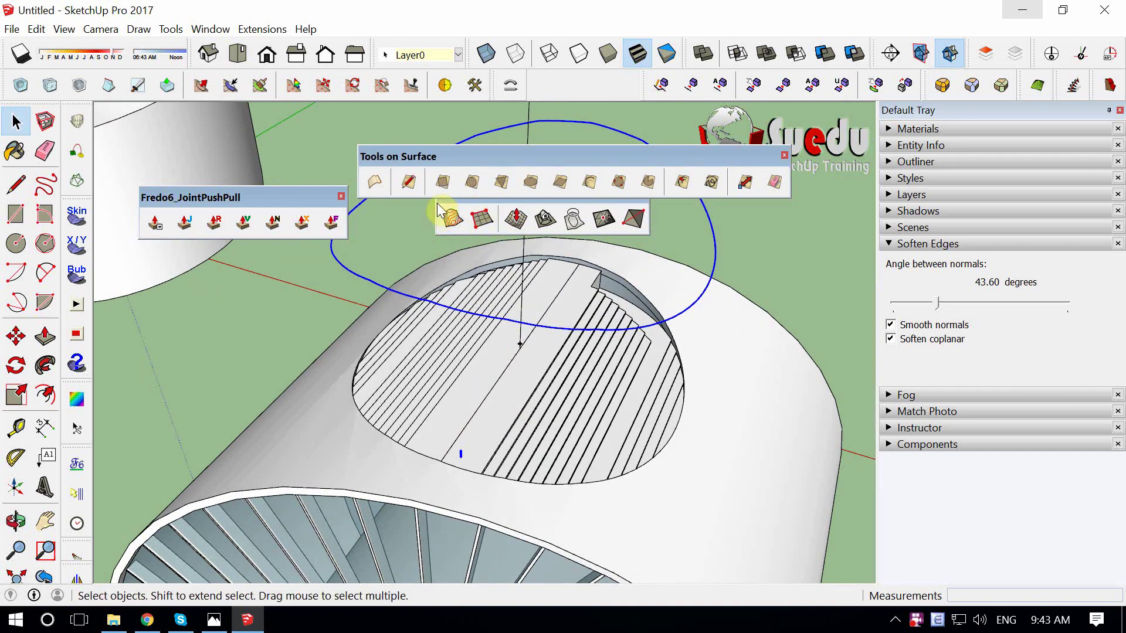
pyautogui.click(646, 194)
pyautogui.keyDown('shift'); pyautogui.moveTo(526, 373); pyautogui.dragTo(470, 396, button='middle'); pyautogui.keyUp('shift')
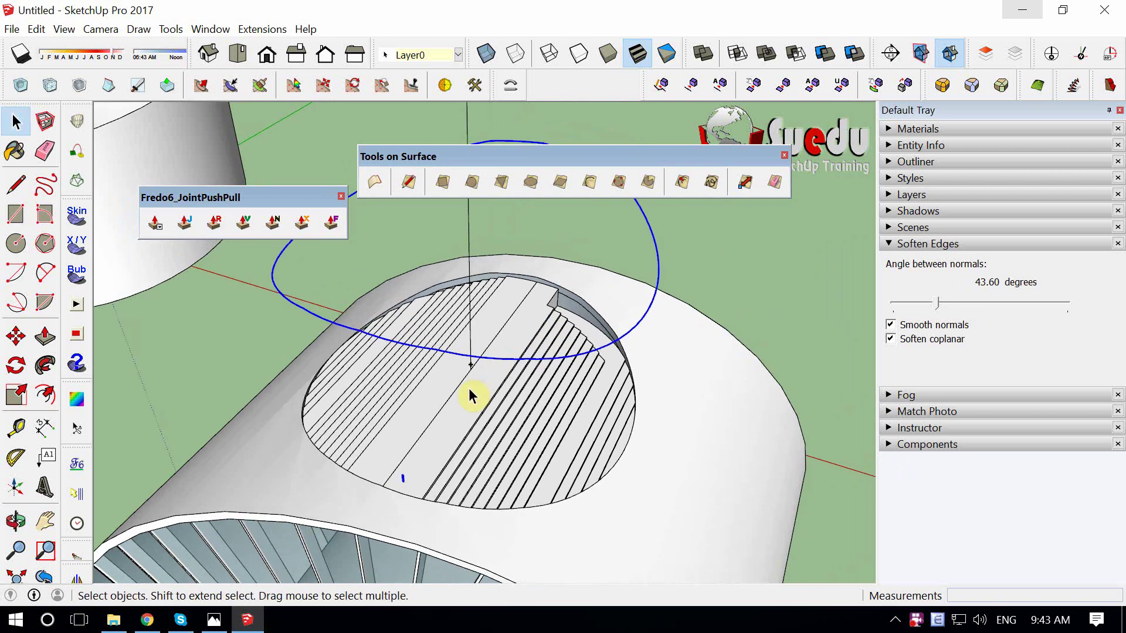
pyautogui.moveTo(492, 153); pyautogui.dragTo(276, 214)
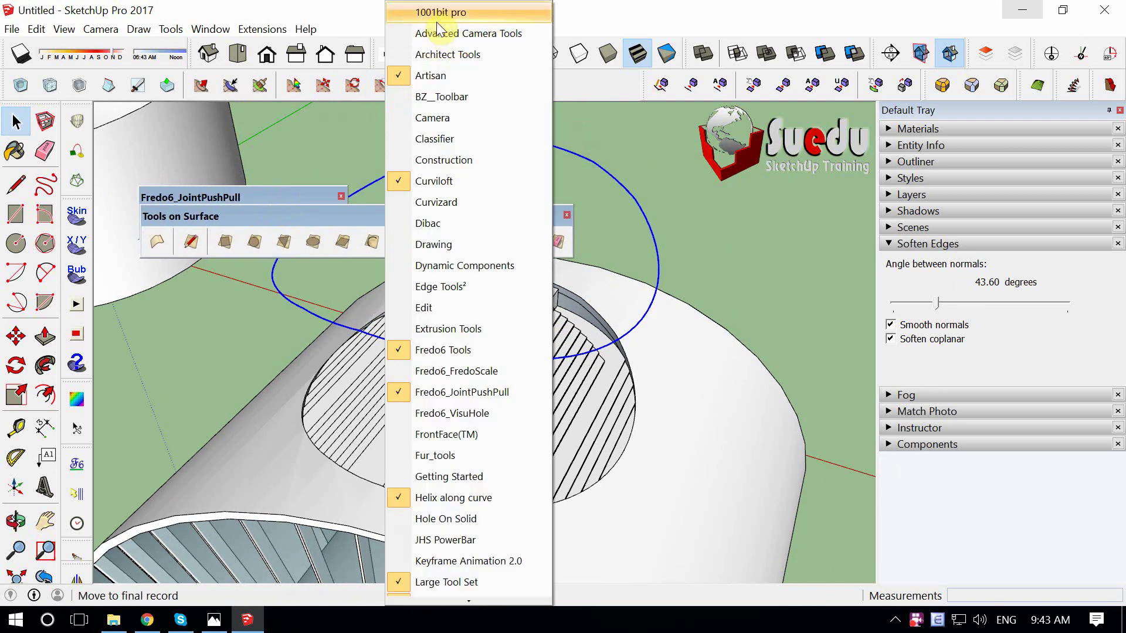
pyautogui.click(444, 12)
pyautogui.moveTo(490, 152); pyautogui.dragTo(630, 147)
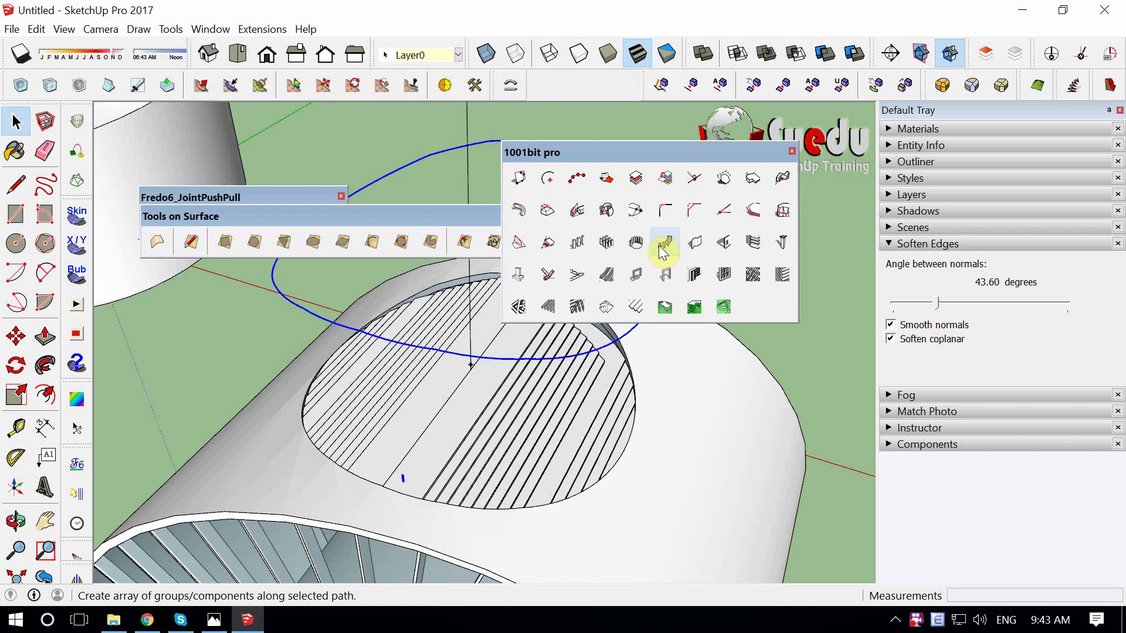
# Start 1001bit Path Array and choose fixed-distance spacing of 600.
pyautogui.click(664, 242)
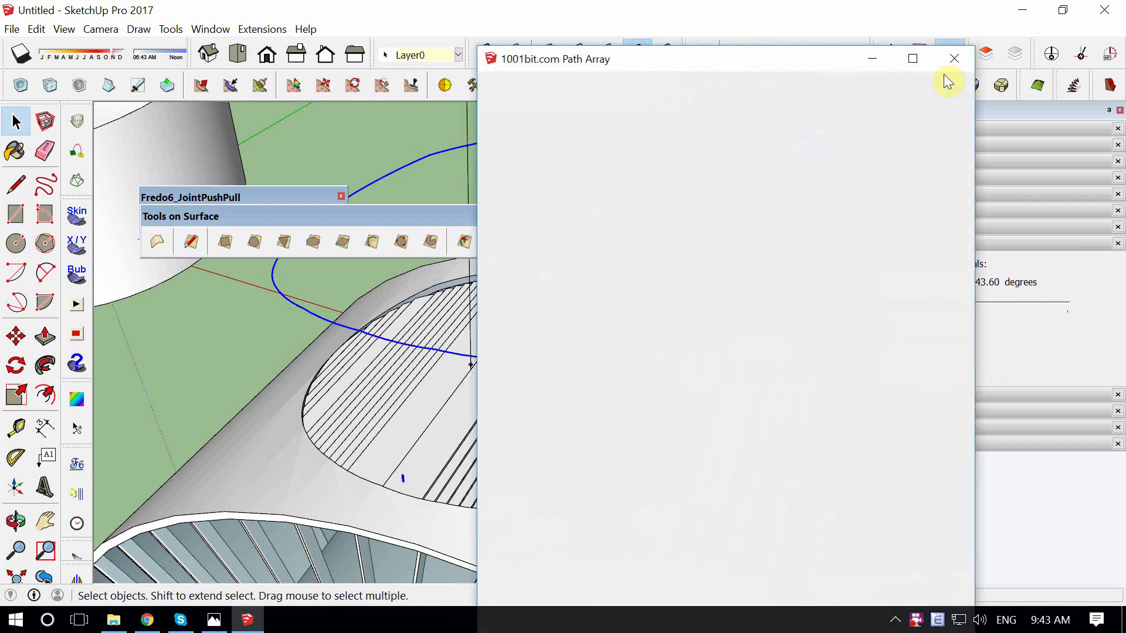
pyautogui.click(954, 58)
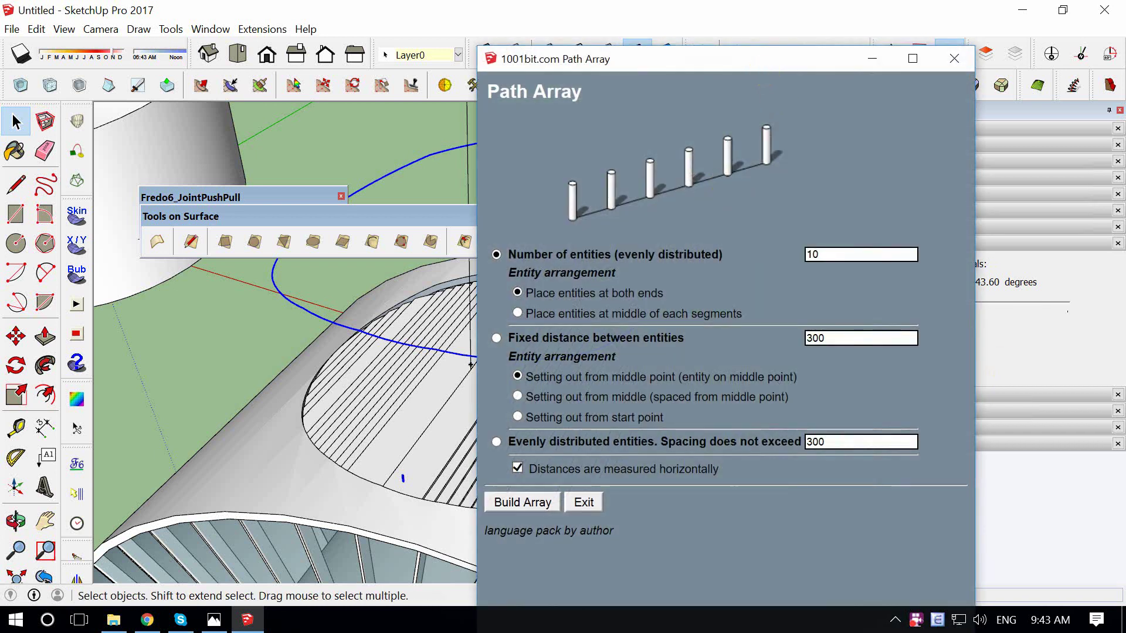
pyautogui.moveTo(761, 61); pyautogui.dragTo(758, 34)
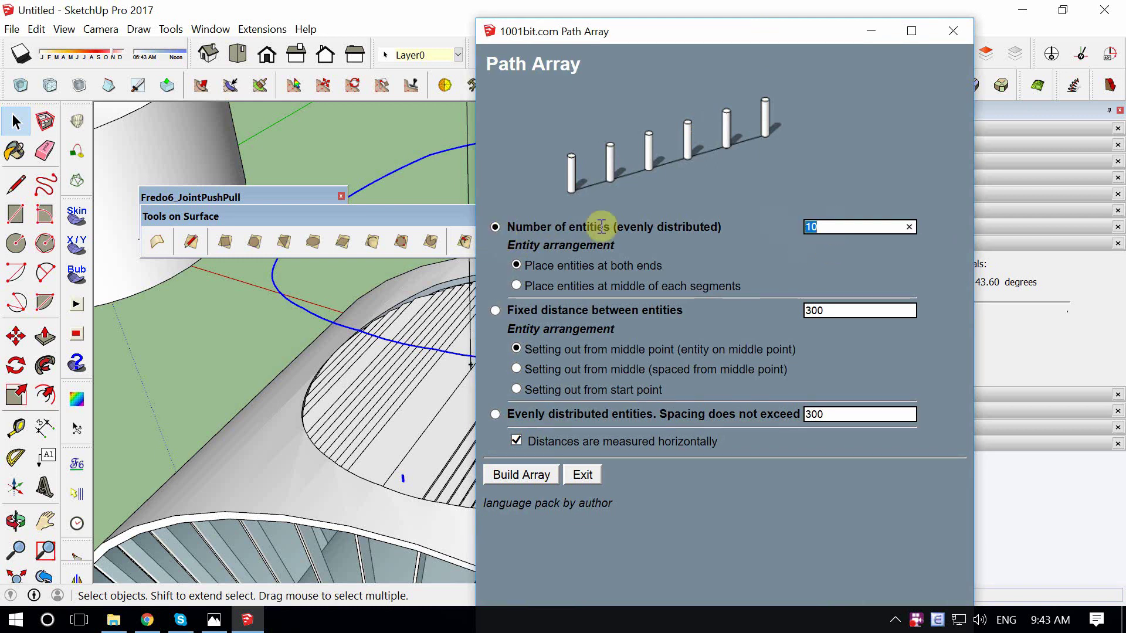
pyautogui.click(496, 310)
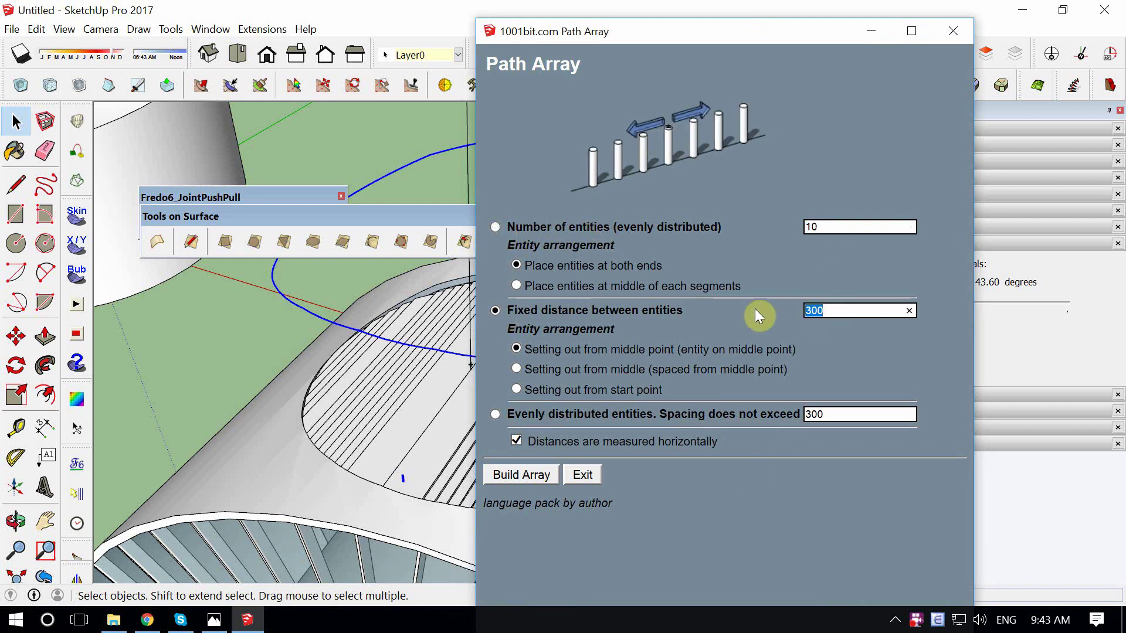
pyautogui.click(496, 226)
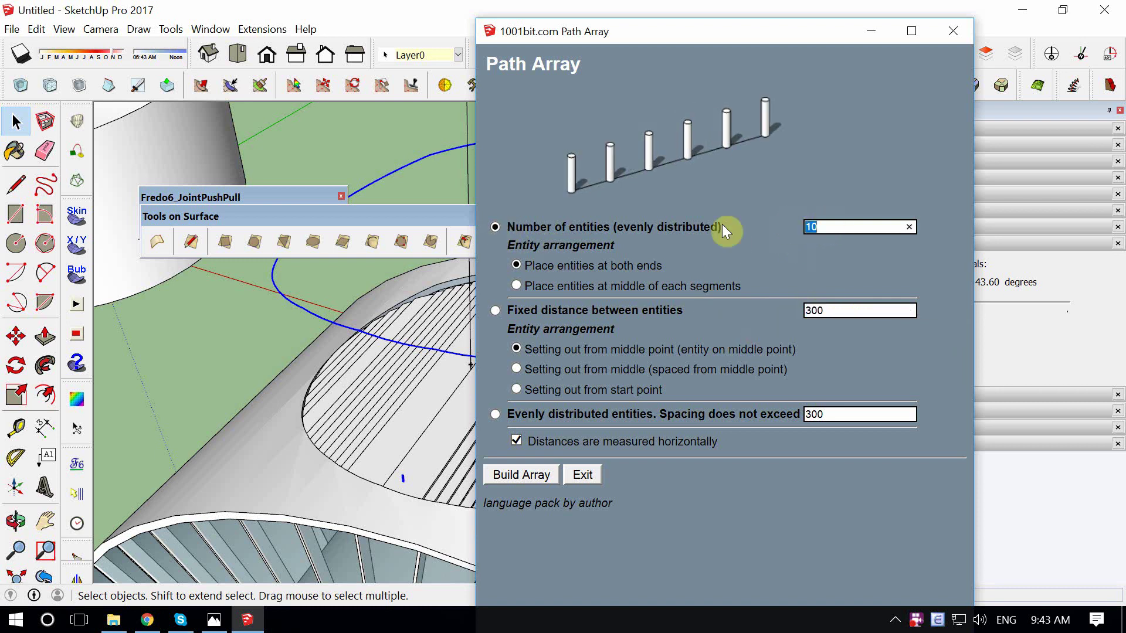
pyautogui.click(495, 311)
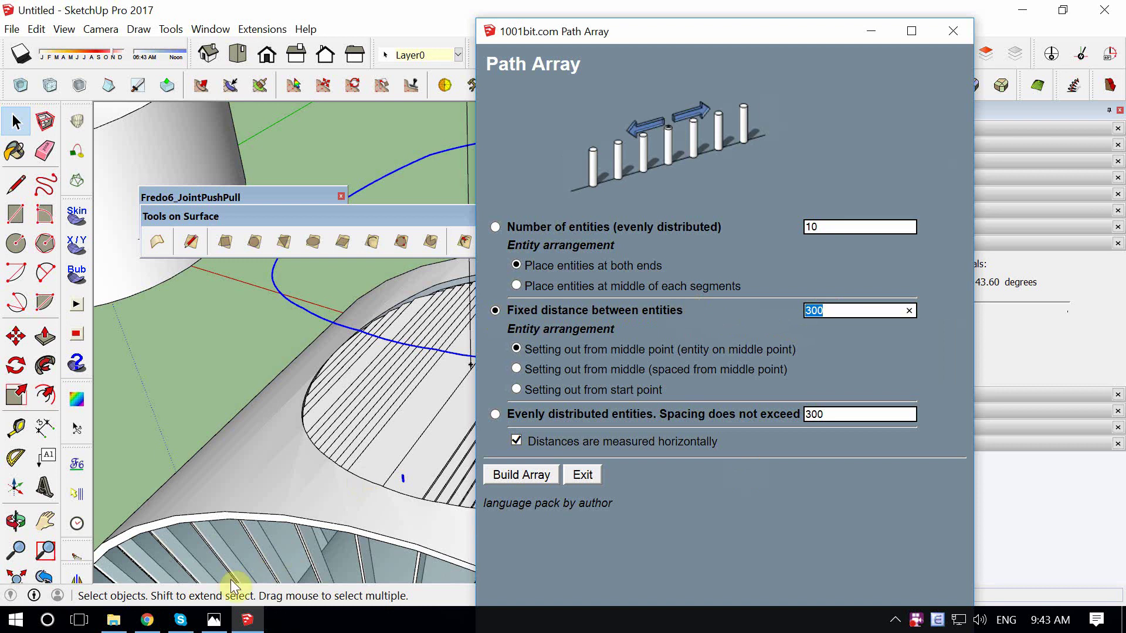
# Check the 6.jpg reference, set out from the start point, and build the array.
pyautogui.click(214, 620)
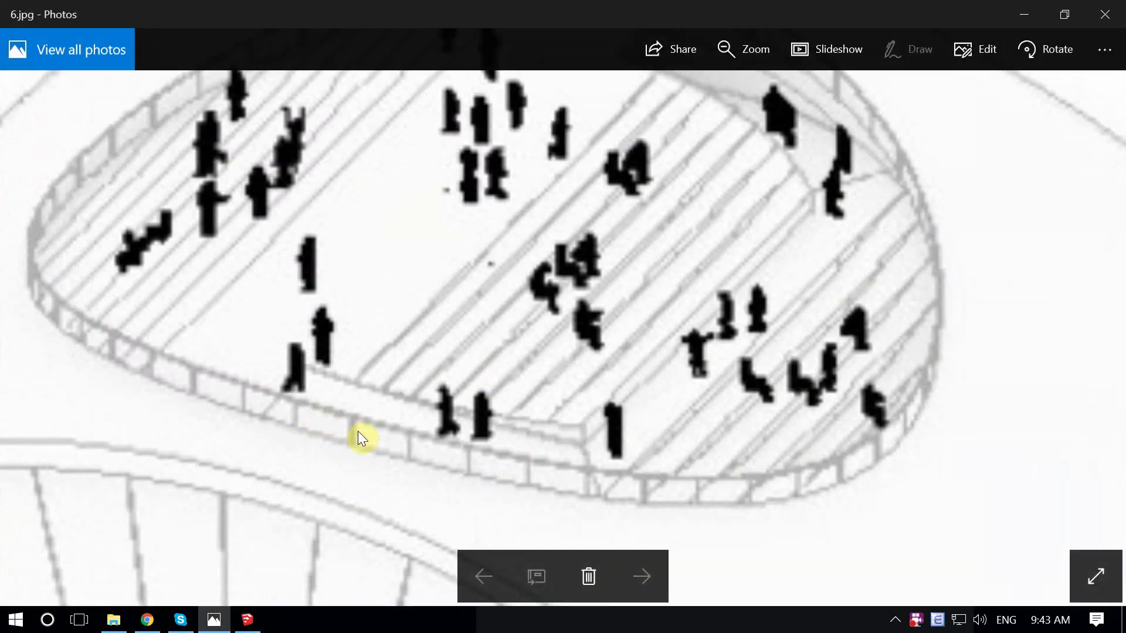
pyautogui.click(1032, 18)
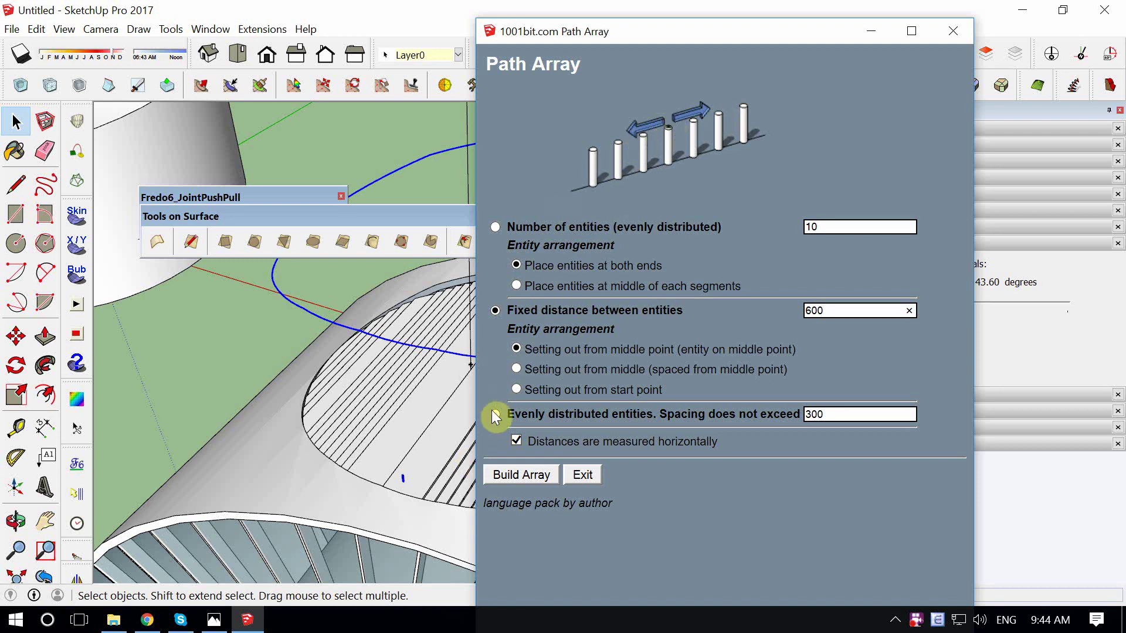
pyautogui.click(516, 389)
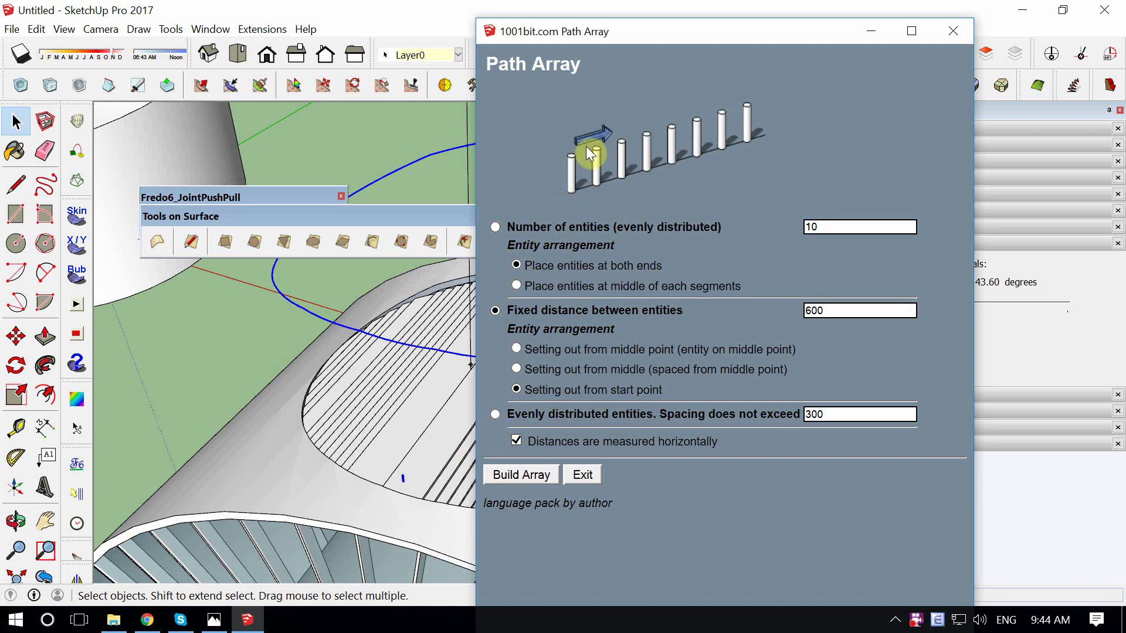
pyautogui.click(521, 474)
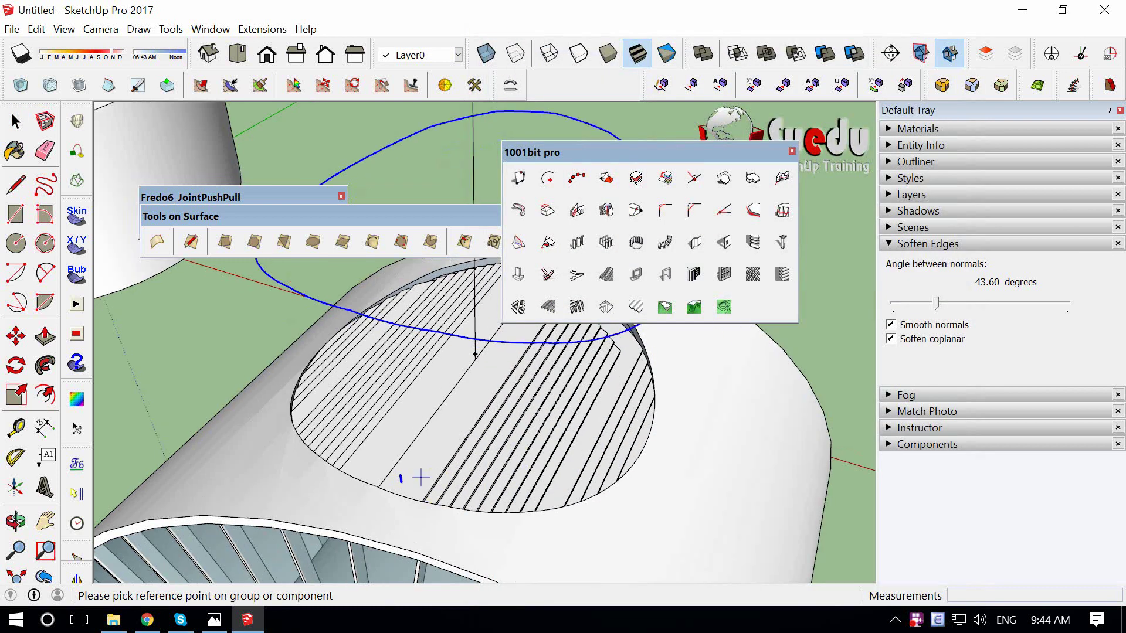
# Pick the post base as reference and the oval path's start point to generate the posts.
pyautogui.scroll(3, 397, 471)
pyautogui.scroll(3, 397, 470)
pyautogui.scroll(2, 395, 471)
pyautogui.scroll(2, 396, 478)
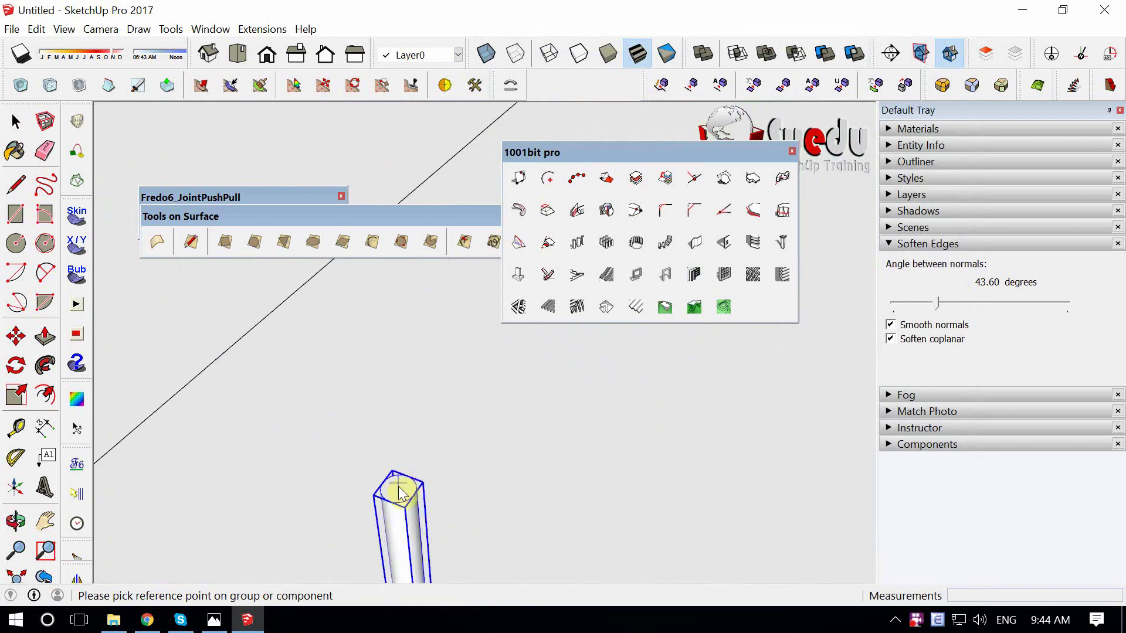
pyautogui.scroll(2, 397, 486)
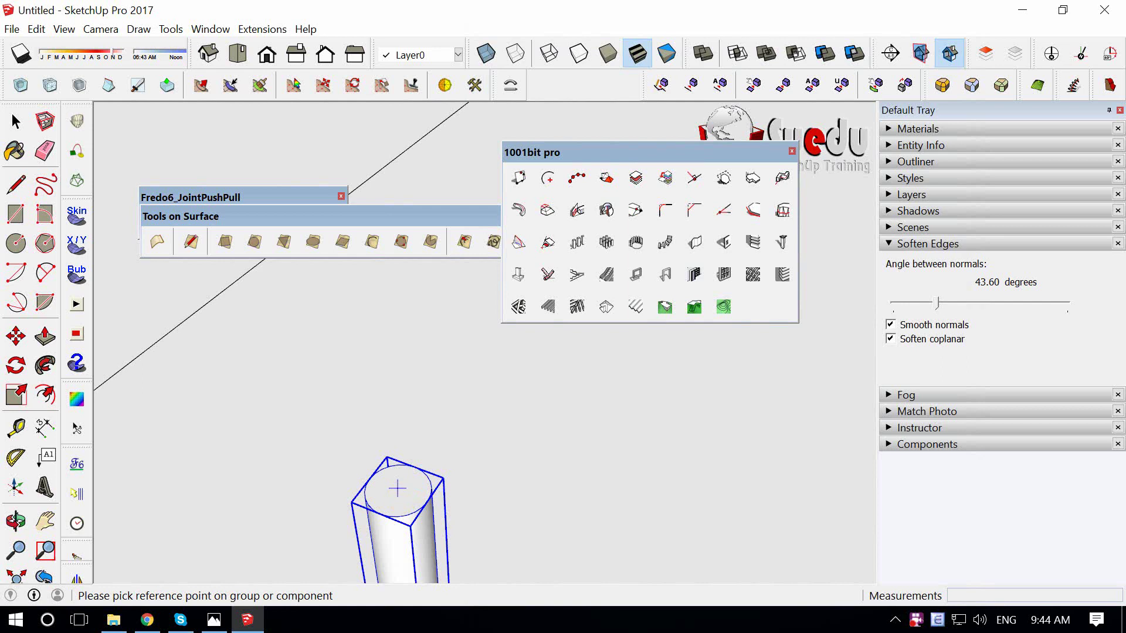
pyautogui.click(397, 488)
pyautogui.scroll(-2, 398, 490)
pyautogui.scroll(-2, 404, 491)
pyautogui.scroll(-3, 413, 493)
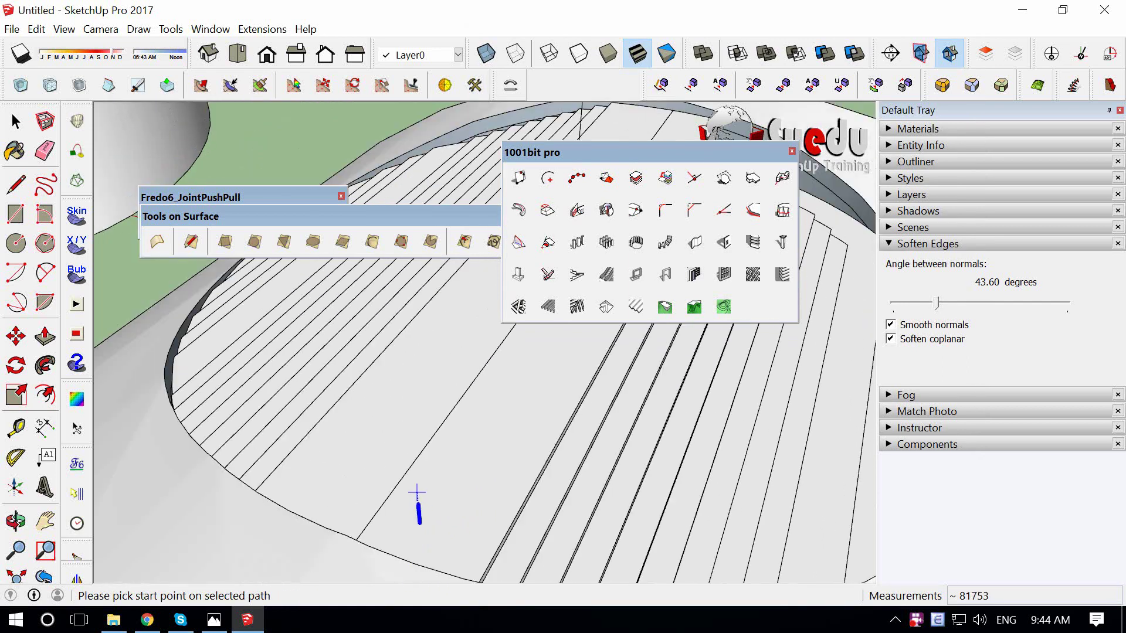
pyautogui.scroll(-3, 419, 503)
pyautogui.moveTo(420, 502); pyautogui.dragTo(494, 499, button='middle')
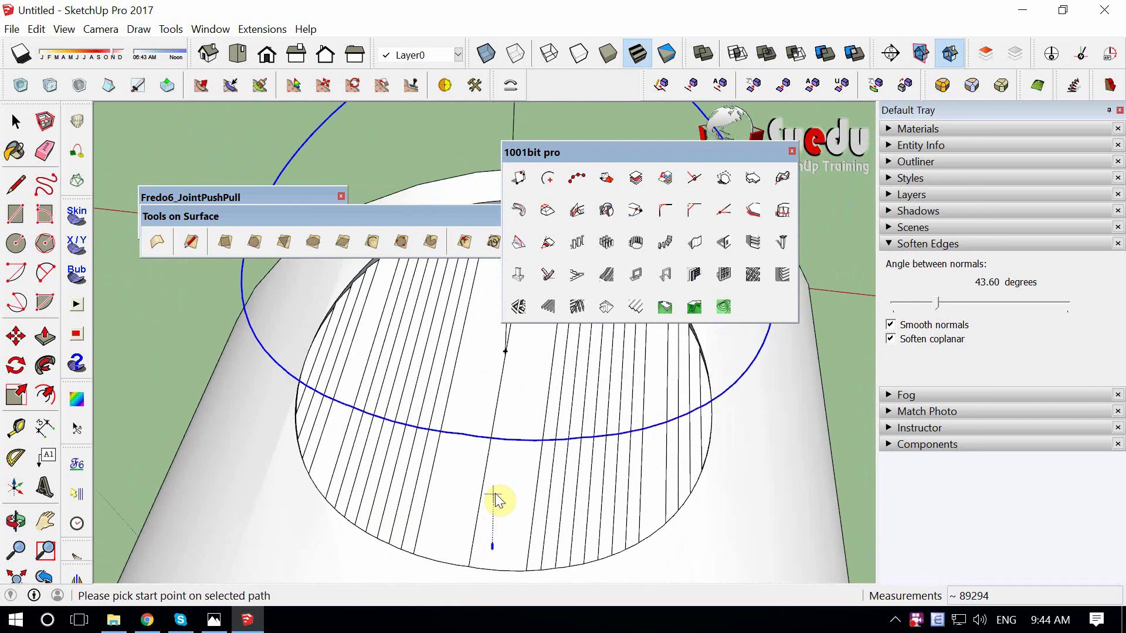
pyautogui.click(466, 440)
# Orbit and begin moving the post-lined curve.
pyautogui.moveTo(466, 440)
pyautogui.mouseDown(button='middle')
pyautogui.moveTo(355, 318)
pyautogui.moveTo(352, 276)
pyautogui.moveTo(487, 187)
pyautogui.moveTo(329, 289)
pyautogui.moveTo(440, 420)
pyautogui.mouseUp(button='middle')
pyautogui.press('m')
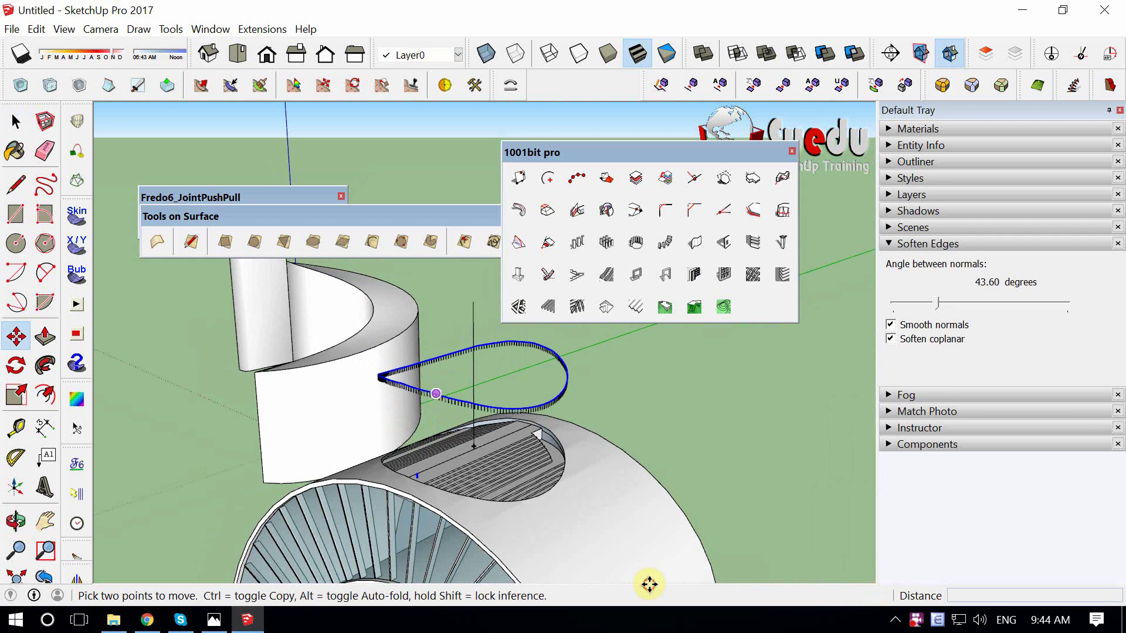
pyautogui.click(435, 394)
# Undo the curve move and reposition the blue curve higher up.
pyautogui.press('space')
pyautogui.scroll(3, 435, 397)
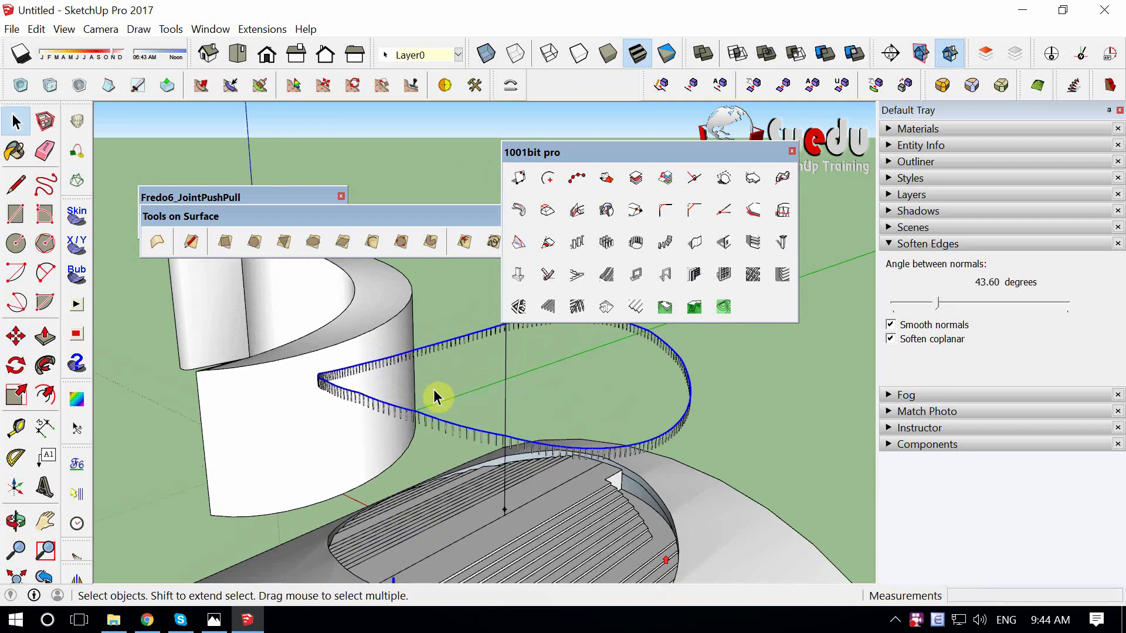
pyautogui.hotkey('ctrl', 'z')
pyautogui.press('m')
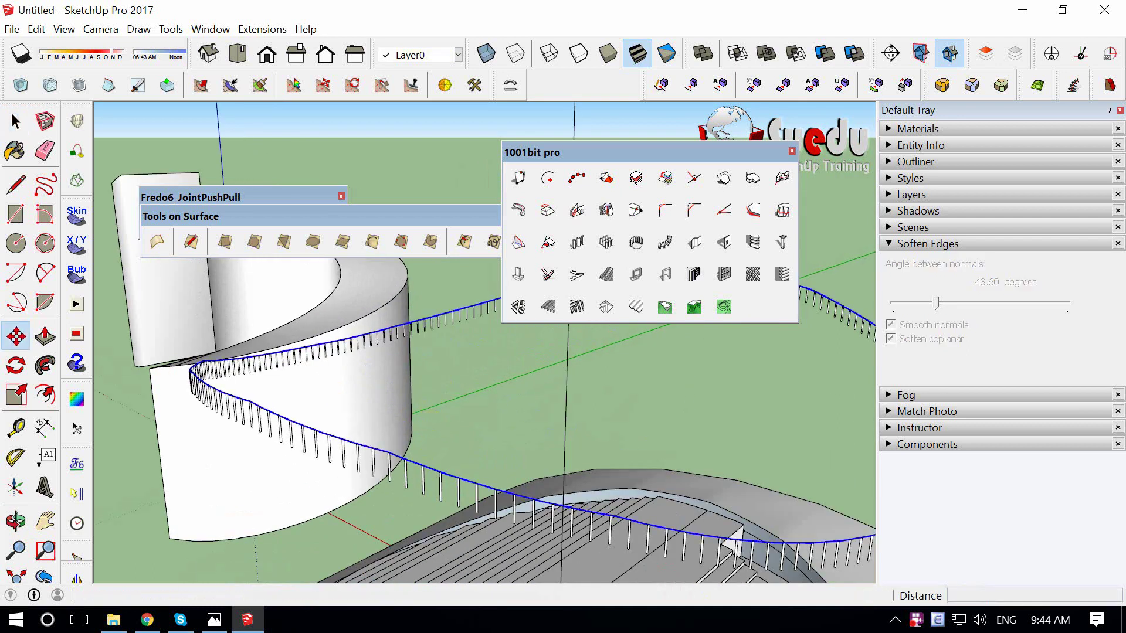
pyautogui.scroll(-3, 405, 451)
pyautogui.scroll(-2, 405, 452)
pyautogui.click(415, 464)
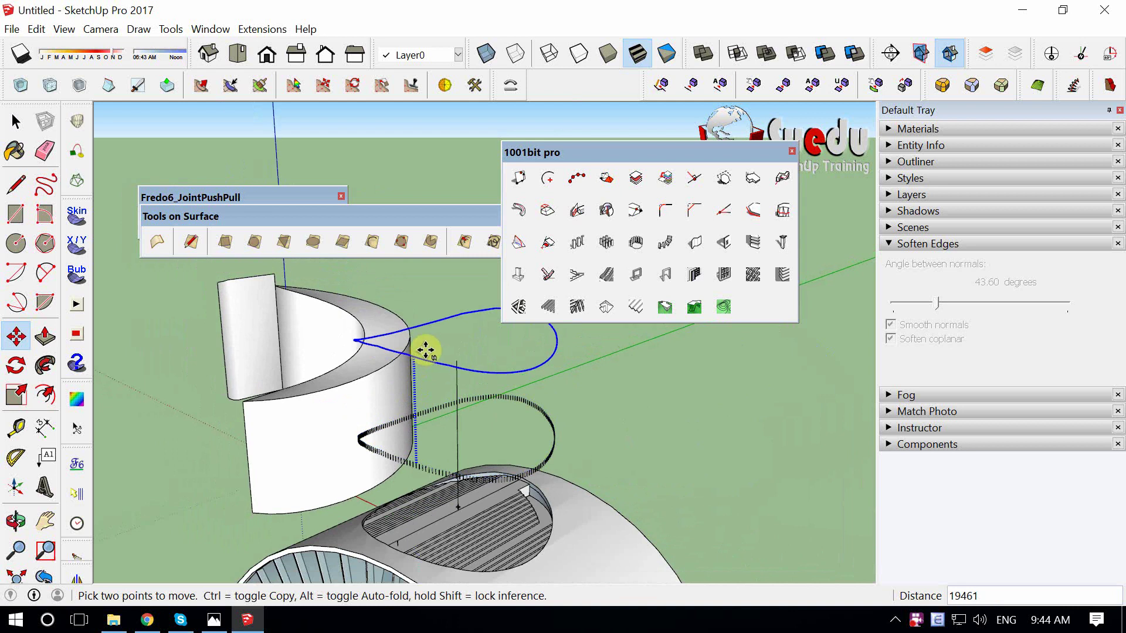
pyautogui.click(425, 351)
# Window-select the whole ring of posts and make it one component.
pyautogui.moveTo(646, 507); pyautogui.dragTo(503, 352, button='middle')
pyautogui.press('space')
pyautogui.moveTo(341, 379); pyautogui.dragTo(596, 453)
pyautogui.scroll(2, 503, 440)
pyautogui.scroll(2, 470, 437)
pyautogui.press('g')
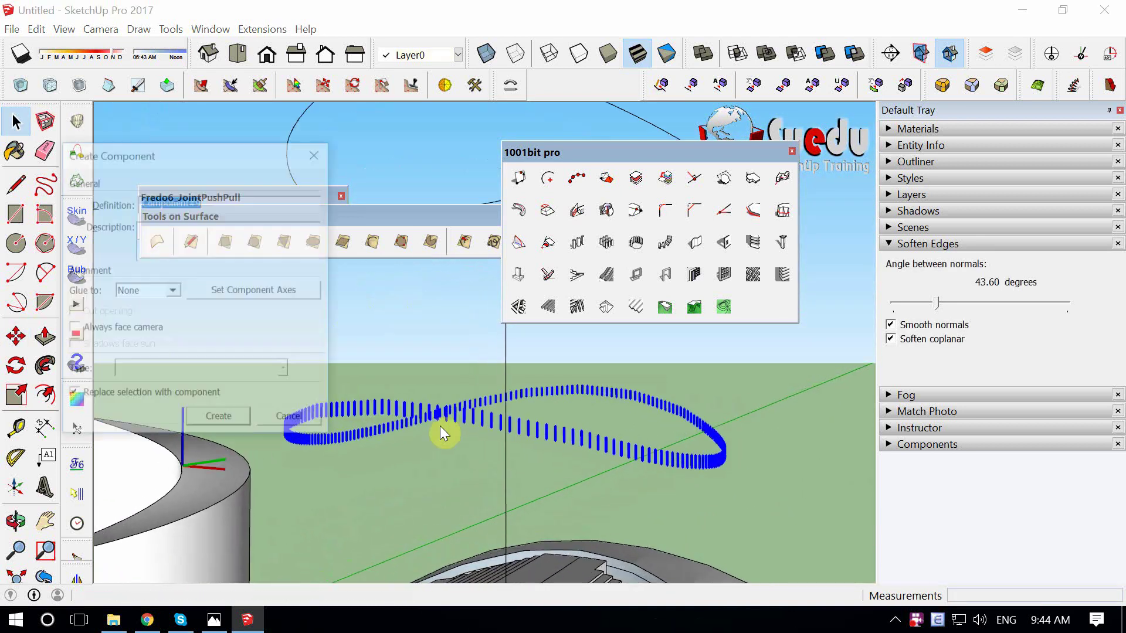
pyautogui.click(234, 418)
# Move the post component down onto the seating's curved rim edge.
pyautogui.moveTo(246, 420)
pyautogui.mouseDown(button='middle')
pyautogui.moveTo(505, 477)
pyautogui.moveTo(800, 578)
pyautogui.moveTo(484, 344)
pyautogui.moveTo(678, 583)
pyautogui.mouseUp(button='middle')
pyautogui.press('m')
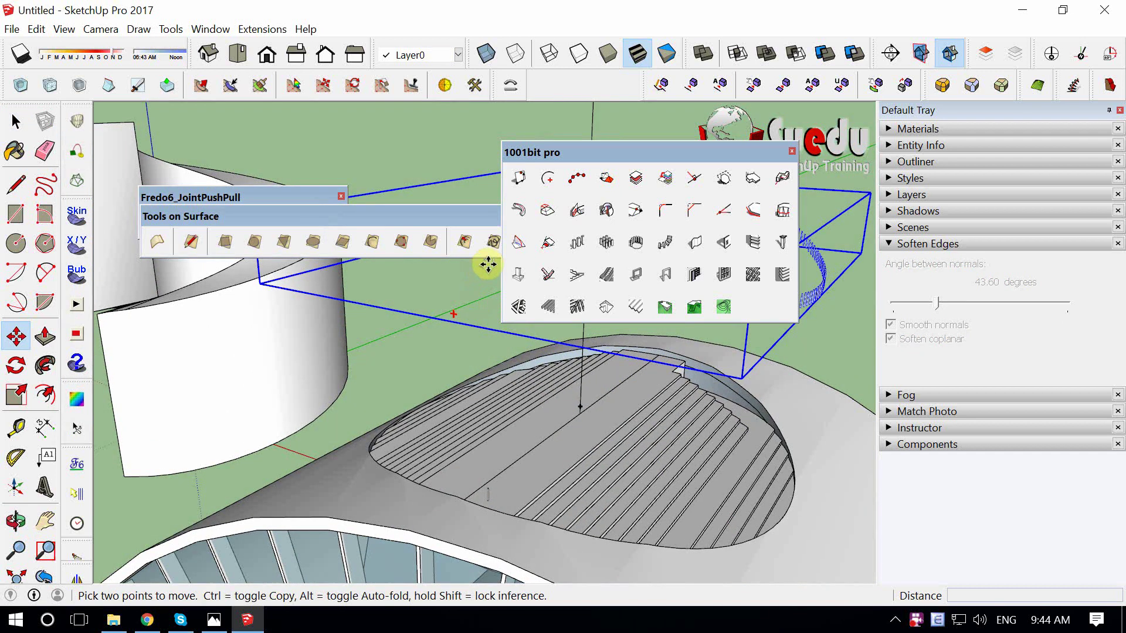
pyautogui.click(731, 394)
pyautogui.scroll(3, 492, 465)
pyautogui.scroll(2, 528, 516)
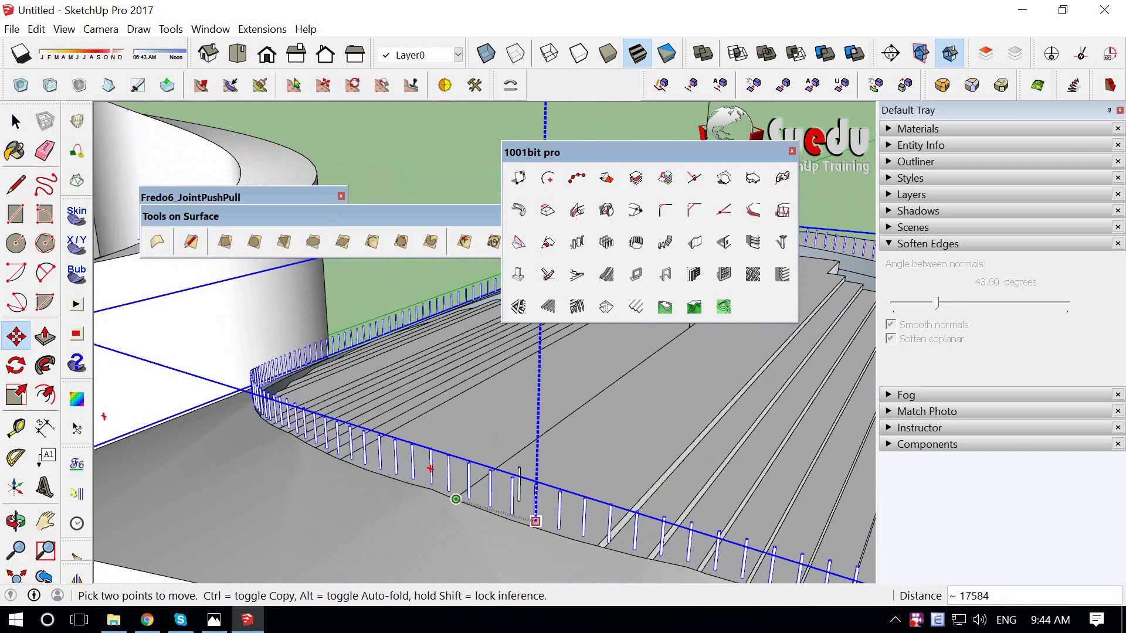
pyautogui.scroll(1, 535, 522)
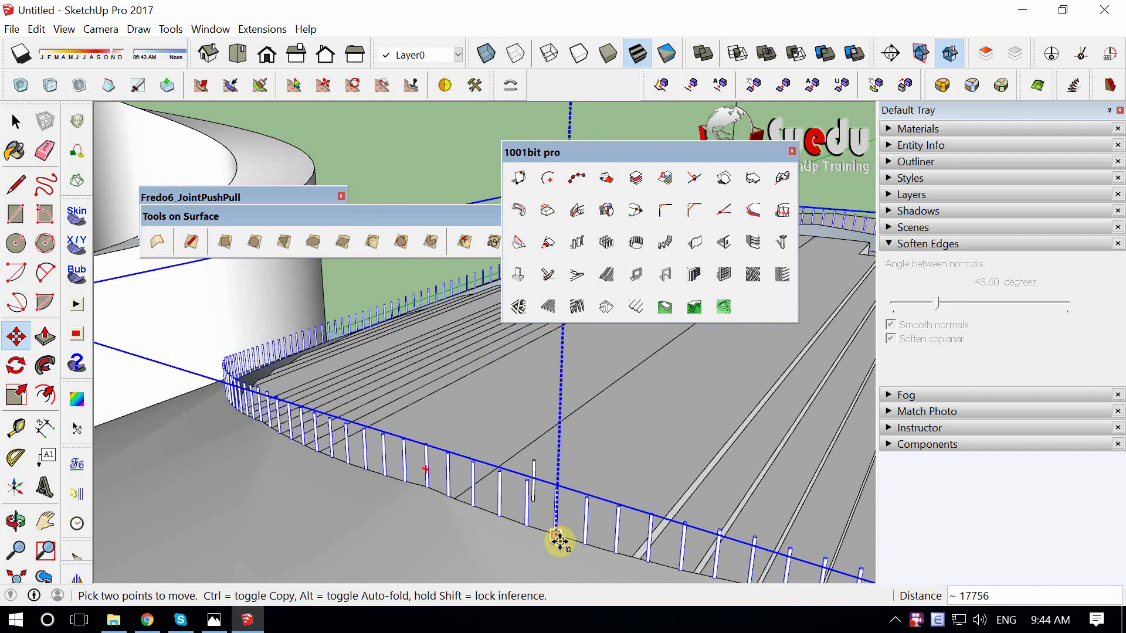
pyautogui.press('space')
pyautogui.moveTo(558, 541)
pyautogui.mouseDown(button='middle')
pyautogui.moveTo(419, 535)
pyautogui.moveTo(397, 435)
pyautogui.moveTo(145, 528)
pyautogui.moveTo(497, 478)
pyautogui.moveTo(606, 581)
pyautogui.moveTo(432, 448)
pyautogui.moveTo(421, 399)
pyautogui.moveTo(277, 428)
pyautogui.mouseUp(button='middle')
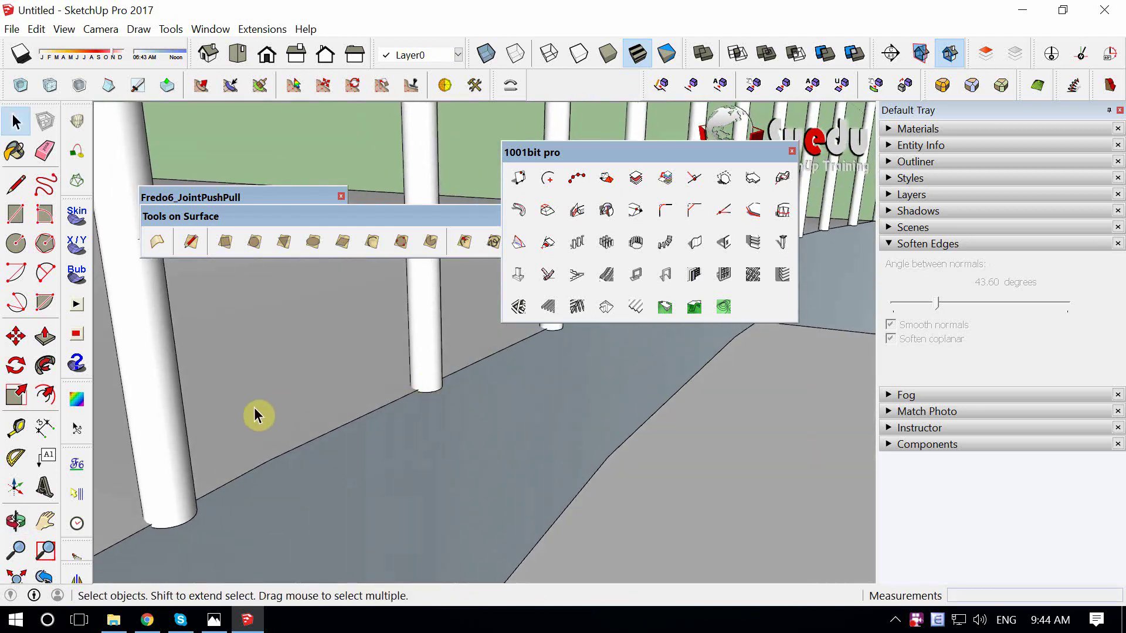
# Orbit and zoom to view the row of thin railing posts.
pyautogui.moveTo(467, 465)
pyautogui.mouseDown(button='middle')
pyautogui.moveTo(498, 410)
pyautogui.moveTo(478, 448)
pyautogui.moveTo(447, 422)
pyautogui.mouseUp(button='middle')
pyautogui.moveTo(690, 575)
pyautogui.mouseDown(button='middle')
pyautogui.moveTo(503, 352)
pyautogui.moveTo(694, 536)
pyautogui.moveTo(281, 382)
pyautogui.mouseUp(button='middle')
pyautogui.moveTo(827, 538)
pyautogui.mouseDown(button='middle')
pyautogui.moveTo(503, 402)
pyautogui.moveTo(744, 604)
pyautogui.moveTo(562, 516)
pyautogui.moveTo(585, 522)
pyautogui.moveTo(673, 444)
pyautogui.moveTo(683, 491)
pyautogui.moveTo(578, 460)
pyautogui.mouseUp(button='middle')
pyautogui.scroll(3, 743, 598)
pyautogui.scroll(-3, 562, 516)
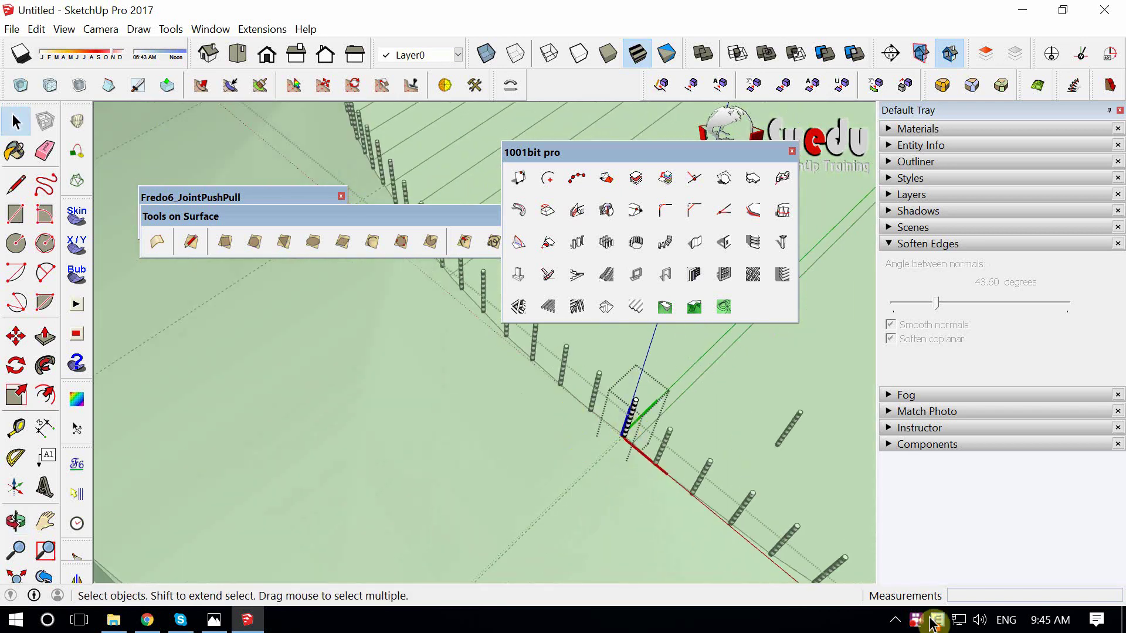
pyautogui.scroll(3, 595, 376)
# Move the threaded post group about 200 from its endpoint, shifting the whole post ring.
pyautogui.moveTo(664, 475); pyautogui.dragTo(720, 501)
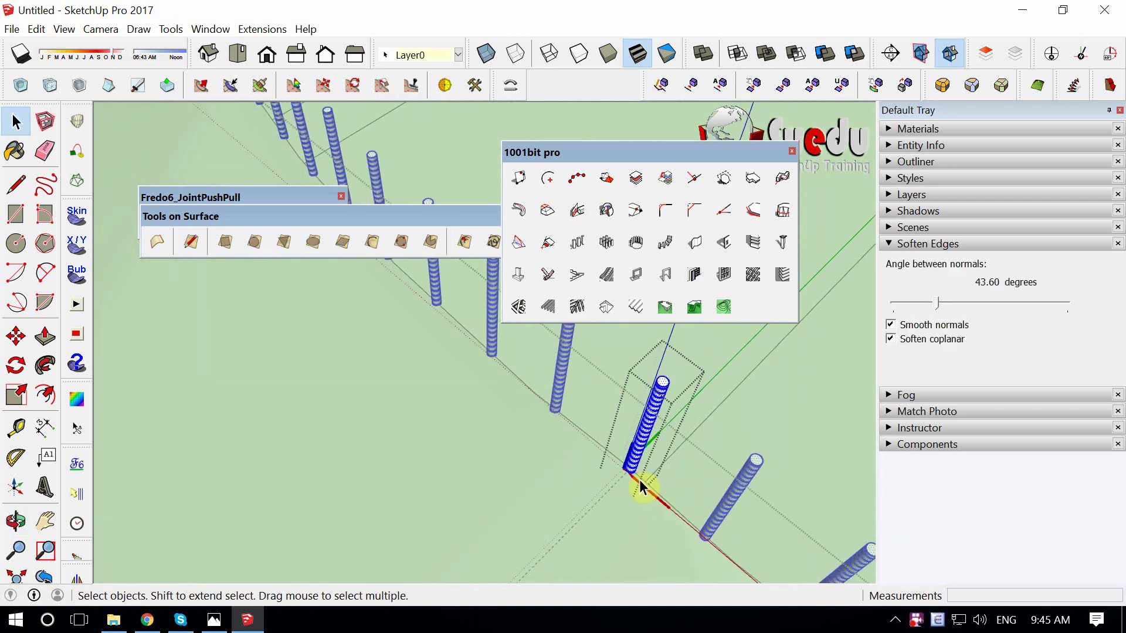
pyautogui.press('m')
pyautogui.click(626, 478)
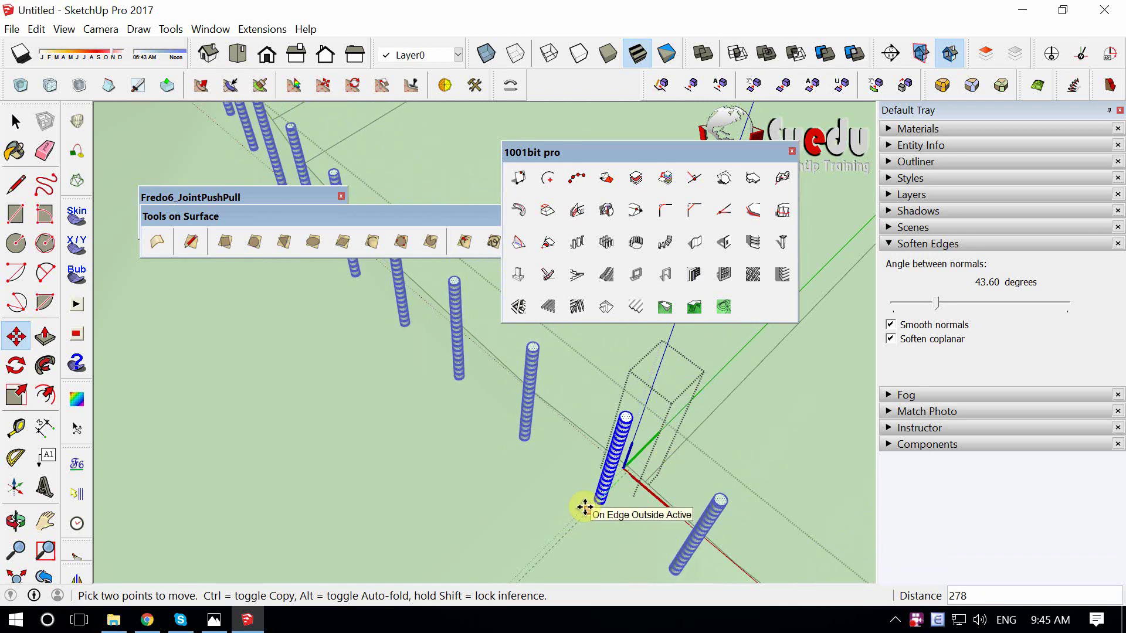
pyautogui.press('Return')
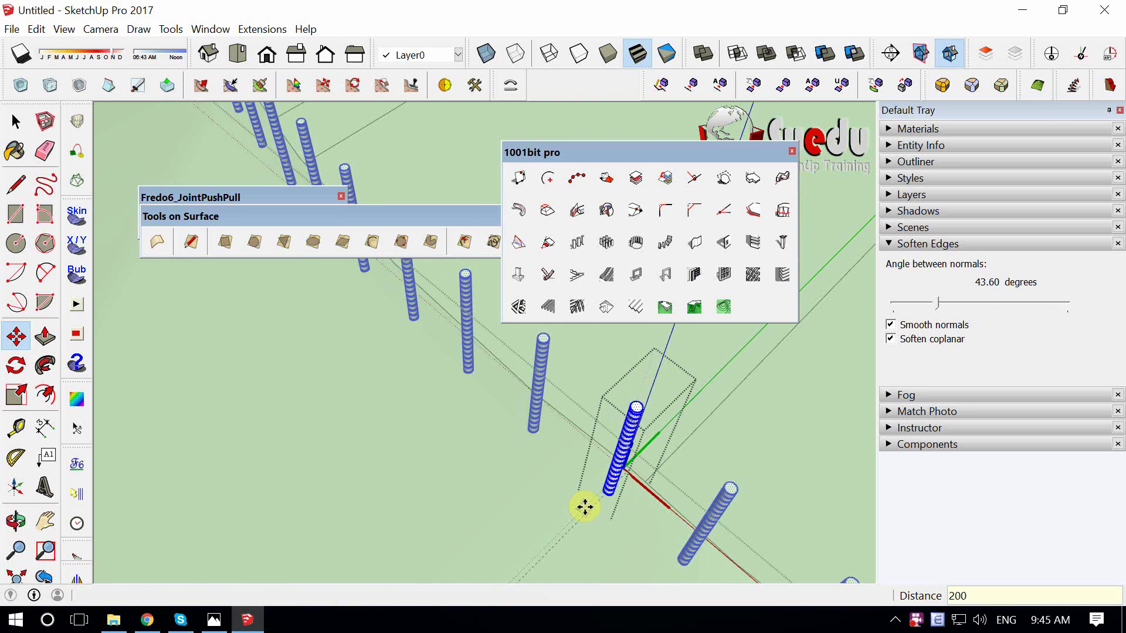
pyautogui.press('Return')
pyautogui.press('space')
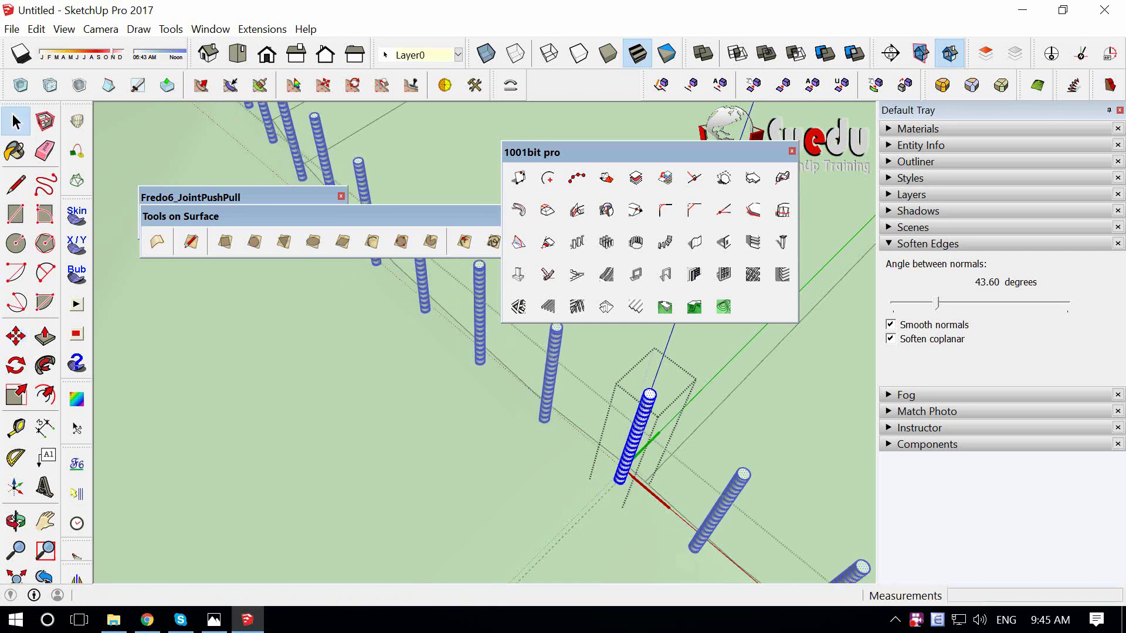
pyautogui.moveTo(584, 507)
pyautogui.mouseDown(button='middle')
pyautogui.moveTo(407, 382)
pyautogui.moveTo(431, 452)
pyautogui.moveTo(420, 377)
pyautogui.moveTo(428, 427)
pyautogui.mouseUp(button='middle')
pyautogui.moveTo(305, 628)
pyautogui.mouseDown(button='middle')
pyautogui.moveTo(792, 465)
pyautogui.moveTo(754, 453)
pyautogui.moveTo(811, 469)
pyautogui.mouseUp(button='middle')
# Orbit and zoom around the elliptical stair, selecting the helix curve to check the post ring.
pyautogui.scroll(-3, 792, 505)
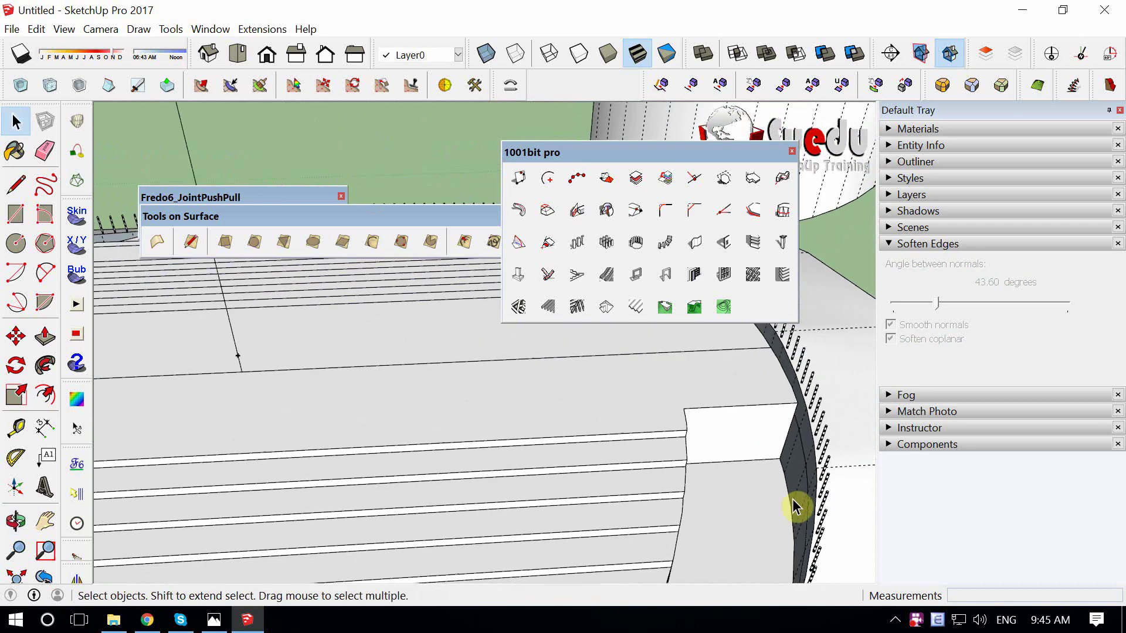
pyautogui.scroll(-3, 578, 515)
pyautogui.moveTo(579, 515)
pyautogui.mouseDown(button='middle')
pyautogui.moveTo(535, 470)
pyautogui.moveTo(513, 467)
pyautogui.mouseUp(button='middle')
pyautogui.scroll(-3, 513, 466)
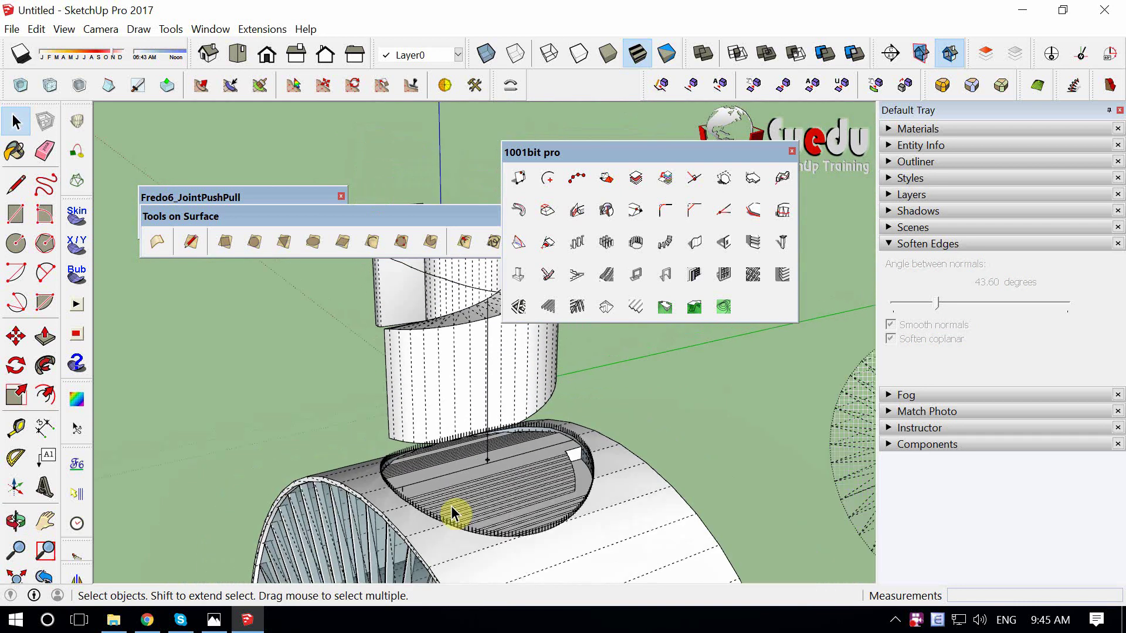
pyautogui.scroll(-2, 452, 513)
pyautogui.click(590, 498)
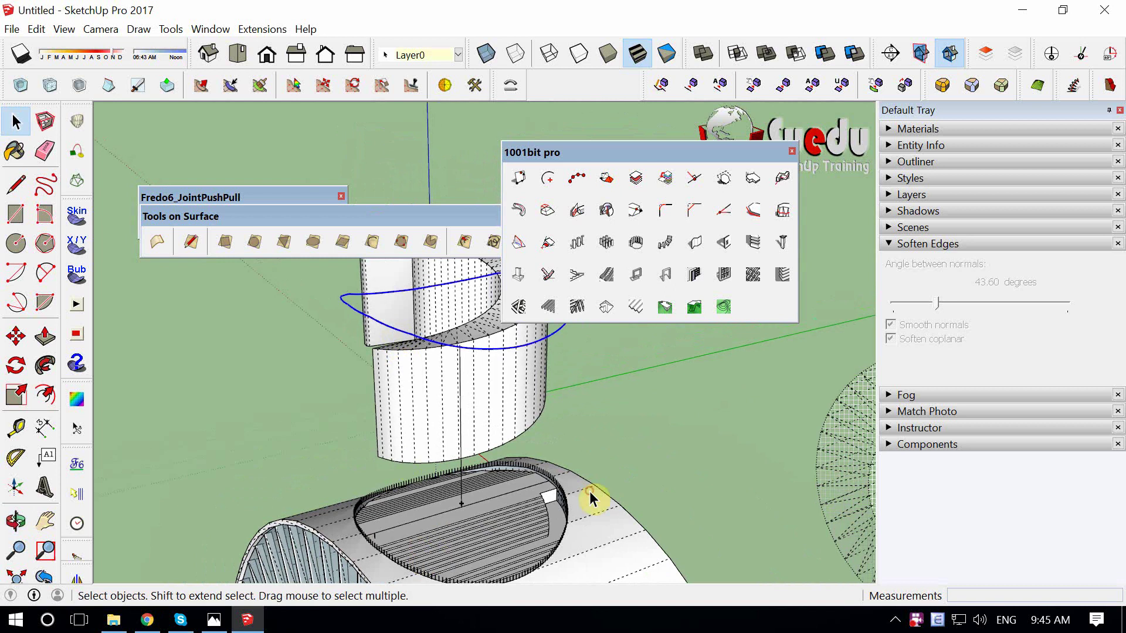
pyautogui.moveTo(455, 508)
pyautogui.mouseDown(button='middle')
pyautogui.moveTo(503, 589)
pyautogui.moveTo(392, 382)
pyautogui.moveTo(583, 403)
pyautogui.moveTo(766, 382)
pyautogui.moveTo(508, 432)
pyautogui.moveTo(455, 480)
pyautogui.moveTo(432, 442)
pyautogui.mouseUp(button='middle')
pyautogui.scroll(3, 502, 581)
pyautogui.scroll(3, 528, 575)
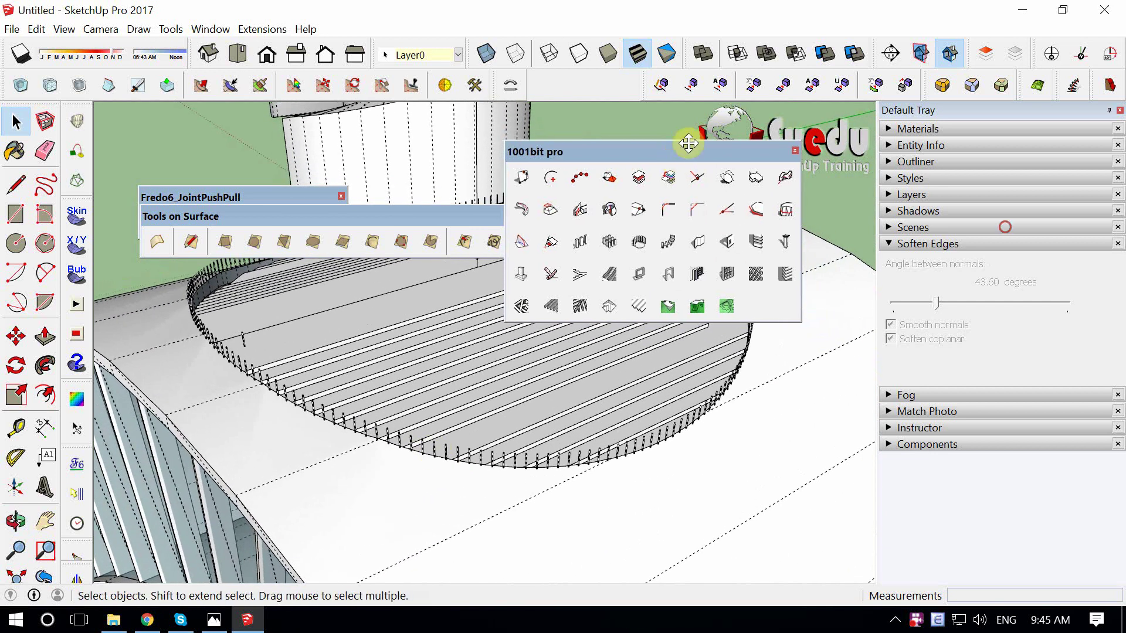
# Move the 1001bit toolbar aside and bring up the 6.jpg reference sketch in Photos.
pyautogui.moveTo(587, 152); pyautogui.dragTo(637, 128)
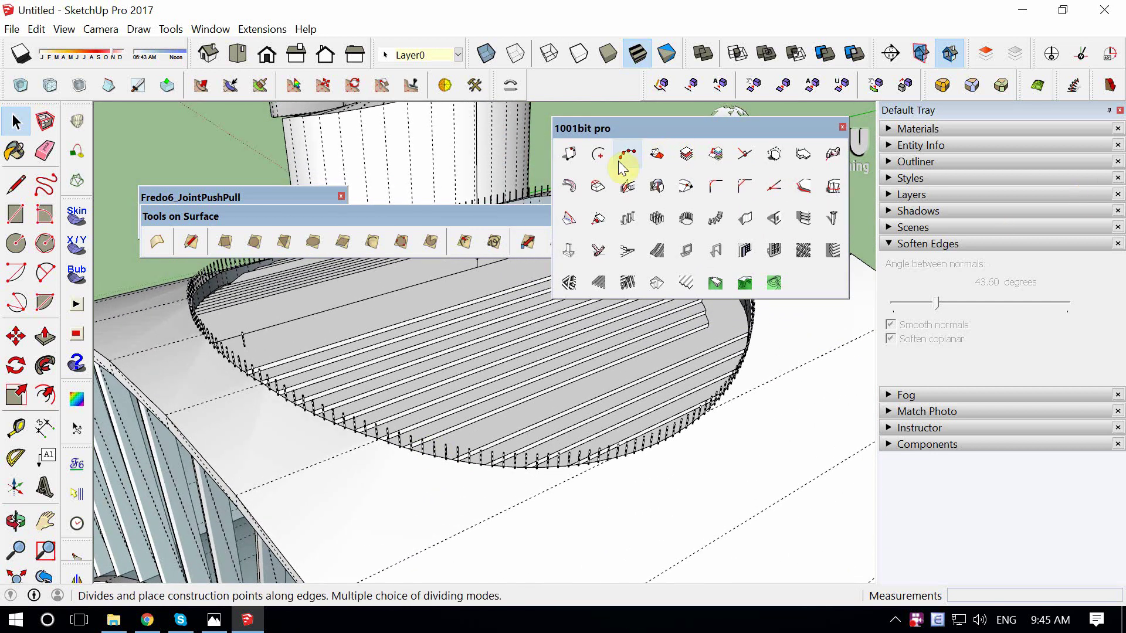
pyautogui.moveTo(539, 451)
pyautogui.mouseDown(button='middle')
pyautogui.moveTo(432, 490)
pyautogui.moveTo(402, 465)
pyautogui.moveTo(464, 437)
pyautogui.moveTo(415, 460)
pyautogui.moveTo(377, 536)
pyautogui.mouseUp(button='middle')
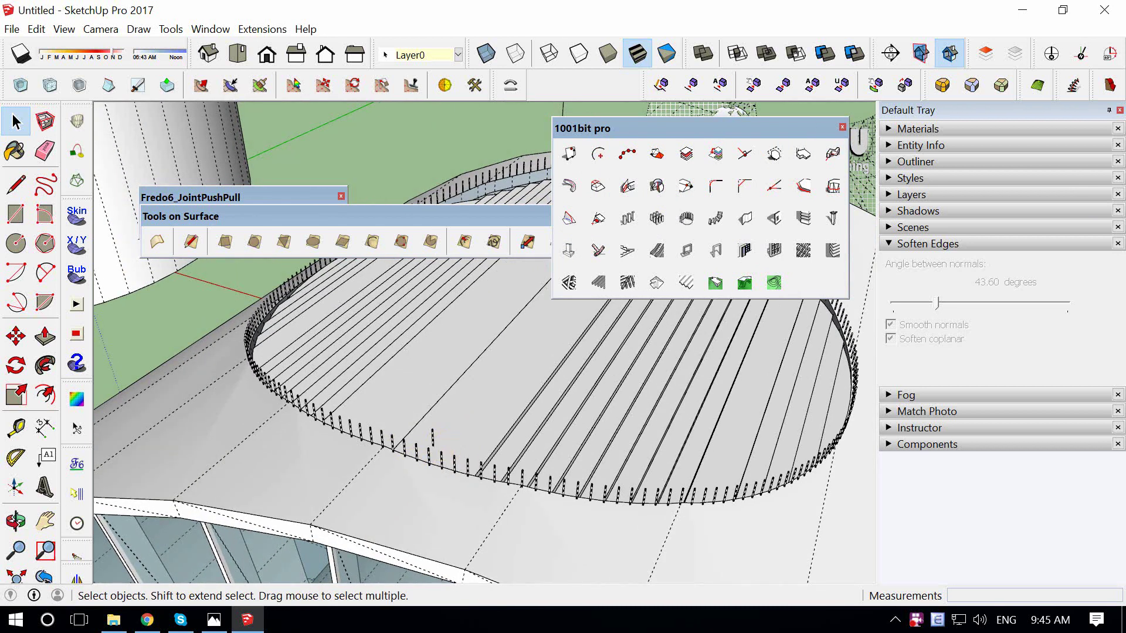
pyautogui.click(214, 620)
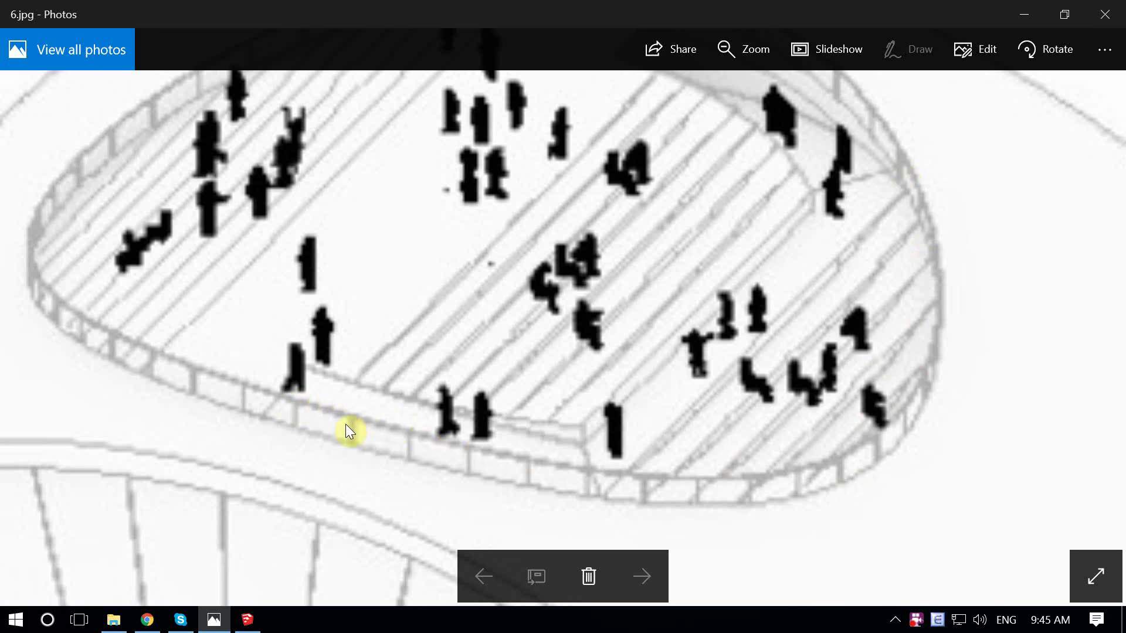
# Zoom around the hatched oval seating in the 6.jpg sketch, then switch back to SketchUp.
pyautogui.scroll(-3, 490, 470)
pyautogui.scroll(3, 327, 394)
pyautogui.scroll(-3, 493, 583)
pyautogui.scroll(3, 347, 396)
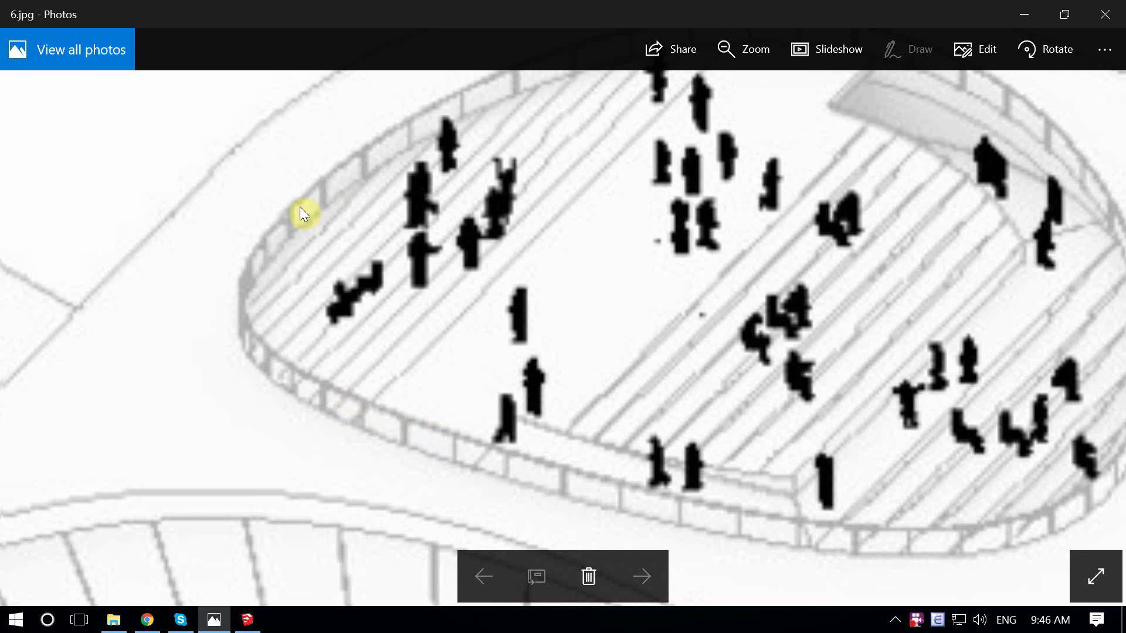
pyautogui.click(247, 619)
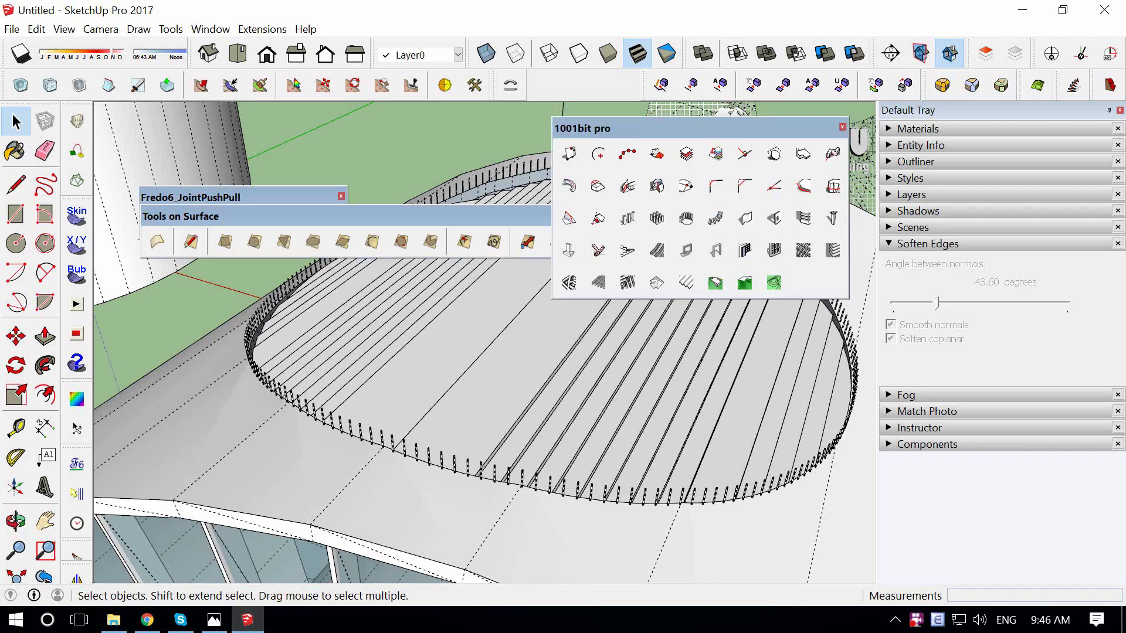
# Orbit and zoom away from the shell model to find open ground.
pyautogui.scroll(-3, 369, 486)
pyautogui.scroll(-3, 369, 486)
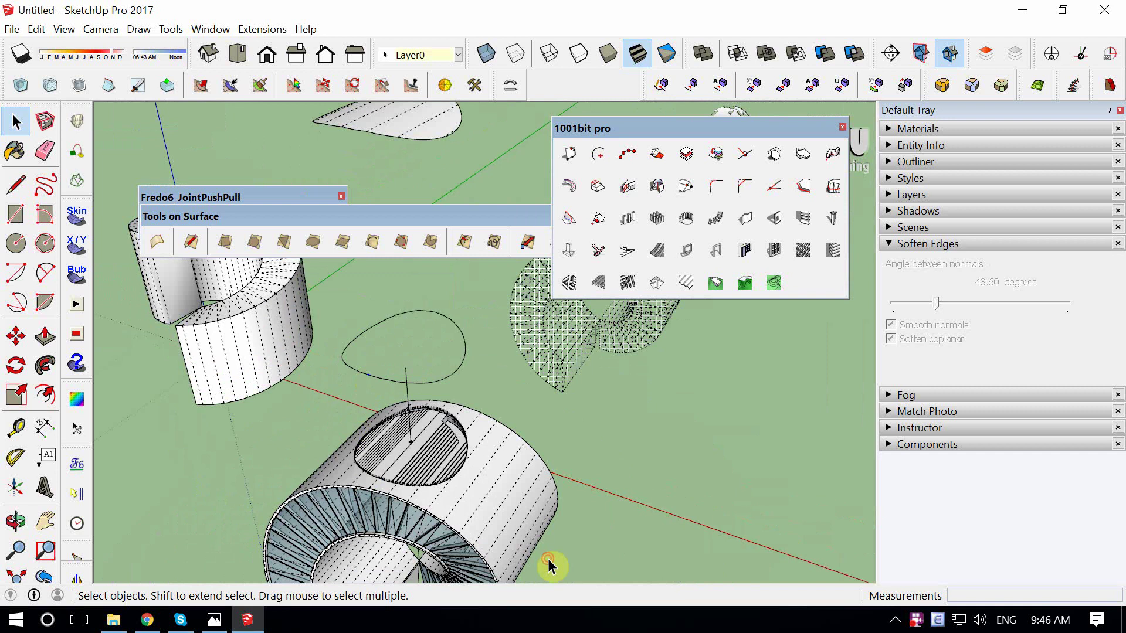
pyautogui.moveTo(432, 455)
pyautogui.mouseDown(button='middle')
pyautogui.moveTo(462, 503)
pyautogui.moveTo(482, 447)
pyautogui.mouseUp(button='middle')
pyautogui.scroll(2, 653, 515)
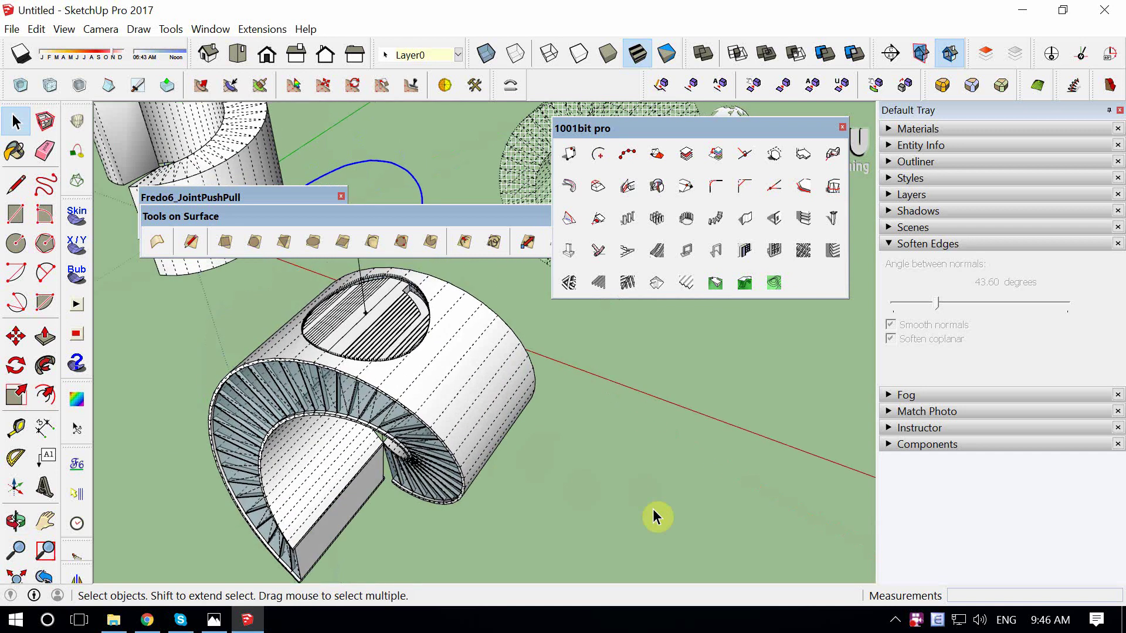
pyautogui.scroll(2, 591, 460)
pyautogui.scroll(2, 545, 458)
pyautogui.scroll(2, 420, 409)
pyautogui.scroll(1, 420, 410)
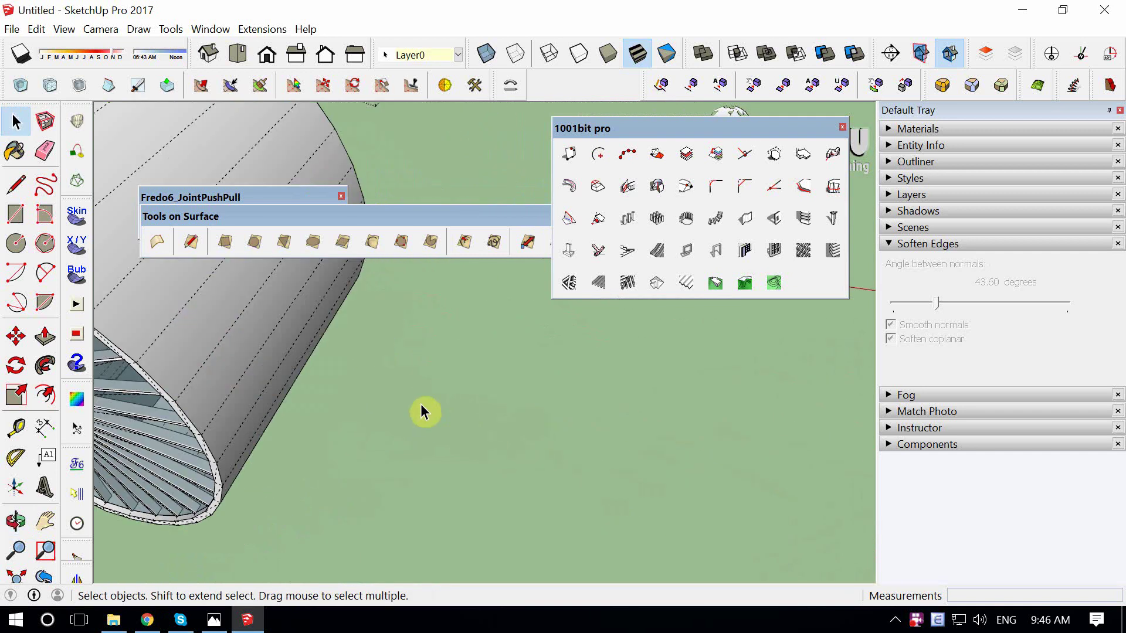
pyautogui.press('r')
pyautogui.click(409, 405)
pyautogui.press('space')
# Draw a single straight line on the empty ground beside the model.
pyautogui.scroll(-3, 502, 418)
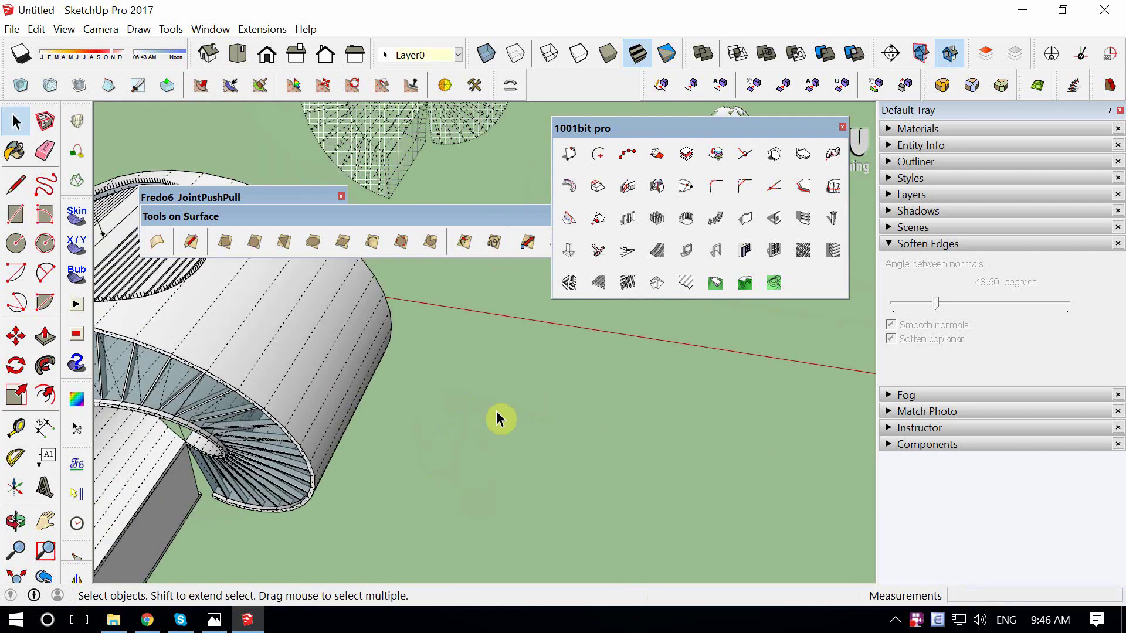
pyautogui.scroll(3, 620, 419)
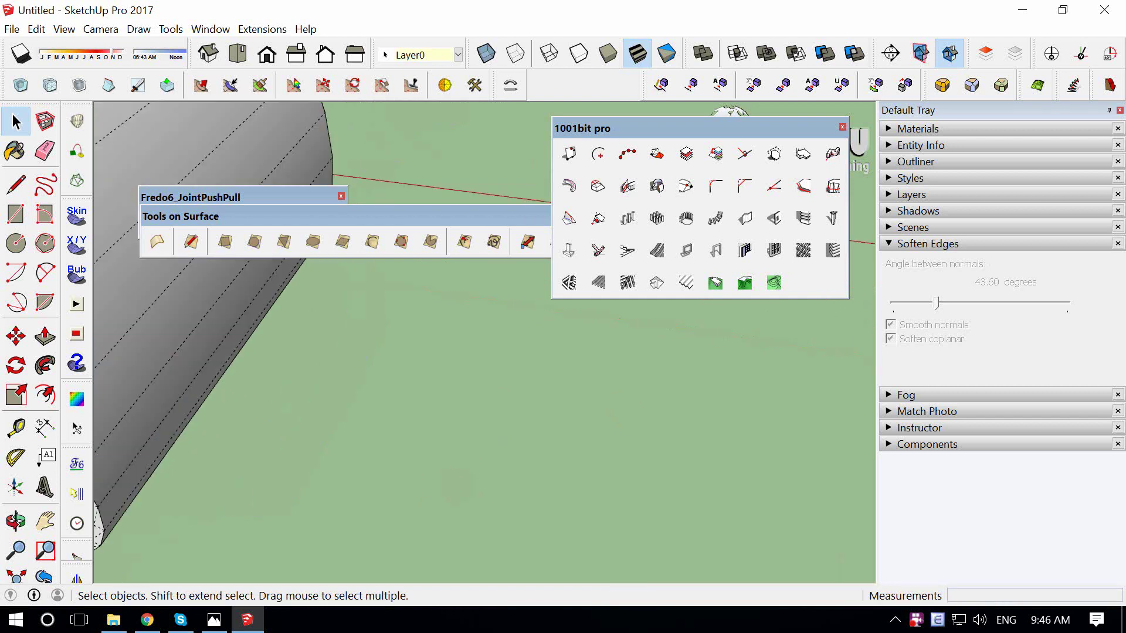
pyautogui.press('r')
pyautogui.press('l')
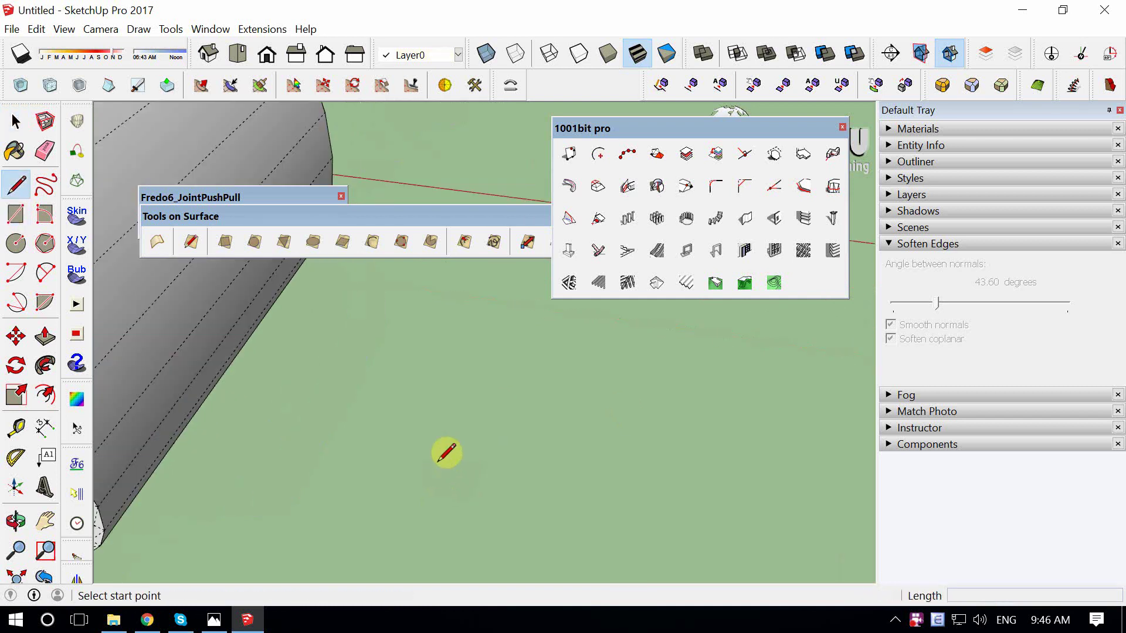
pyautogui.click(439, 463)
pyautogui.click(612, 489)
pyautogui.press('space')
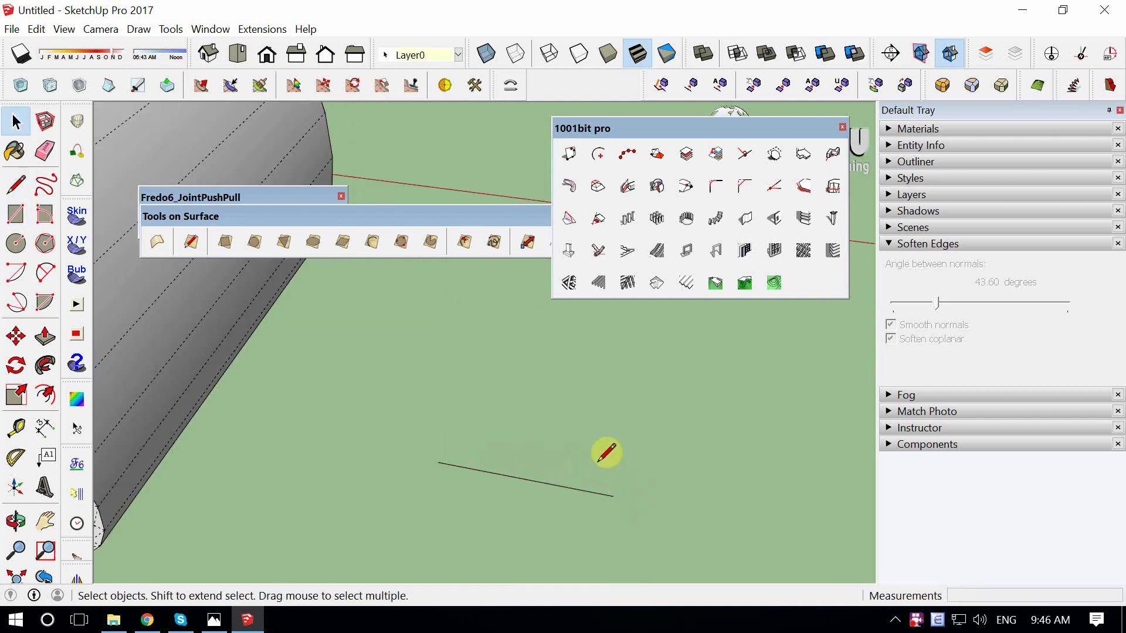
# Orbit around the new line to inspect it from several angles.
pyautogui.moveTo(604, 463)
pyautogui.mouseDown(button='middle')
pyautogui.moveTo(426, 469)
pyautogui.moveTo(408, 457)
pyautogui.mouseUp(button='middle')
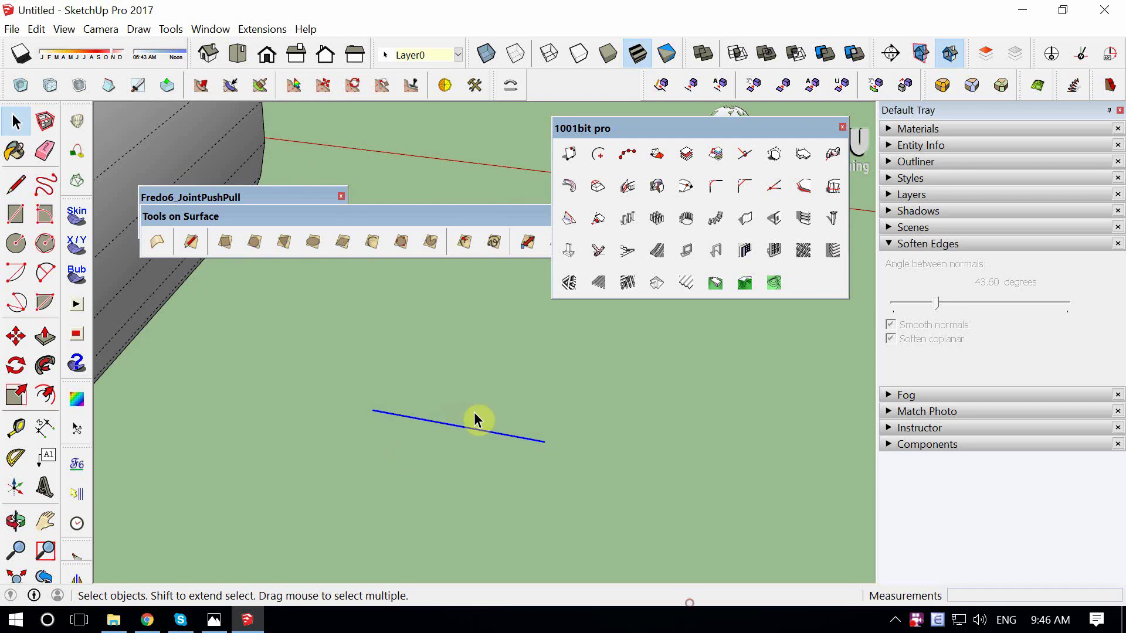
pyautogui.moveTo(469, 405); pyautogui.dragTo(391, 427, button='middle')
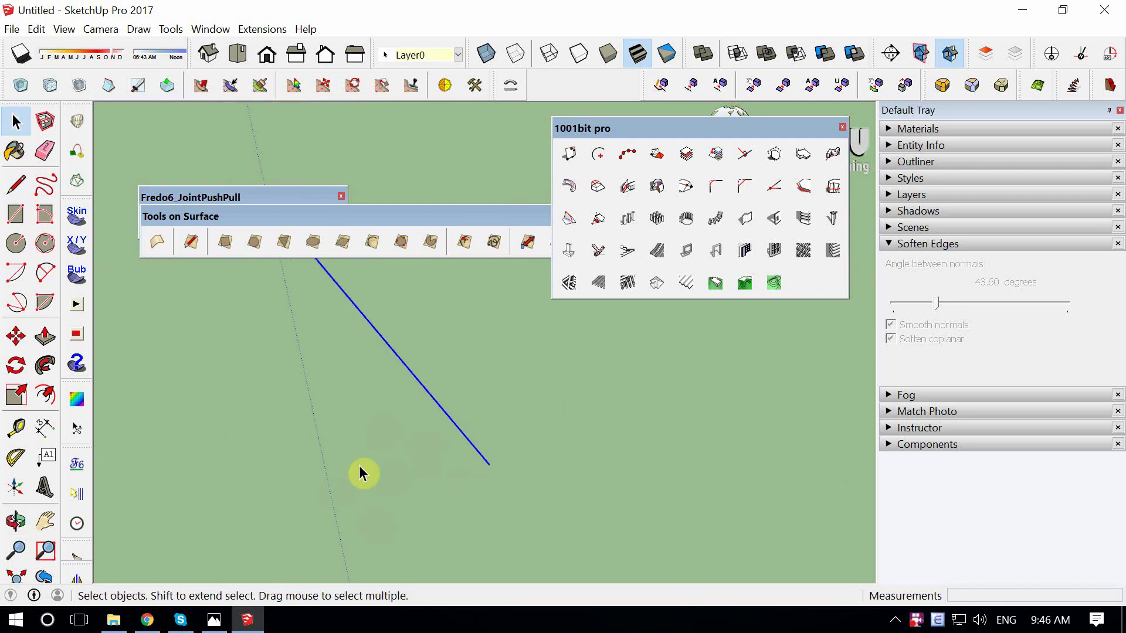
pyautogui.moveTo(359, 466); pyautogui.dragTo(548, 495, button='middle')
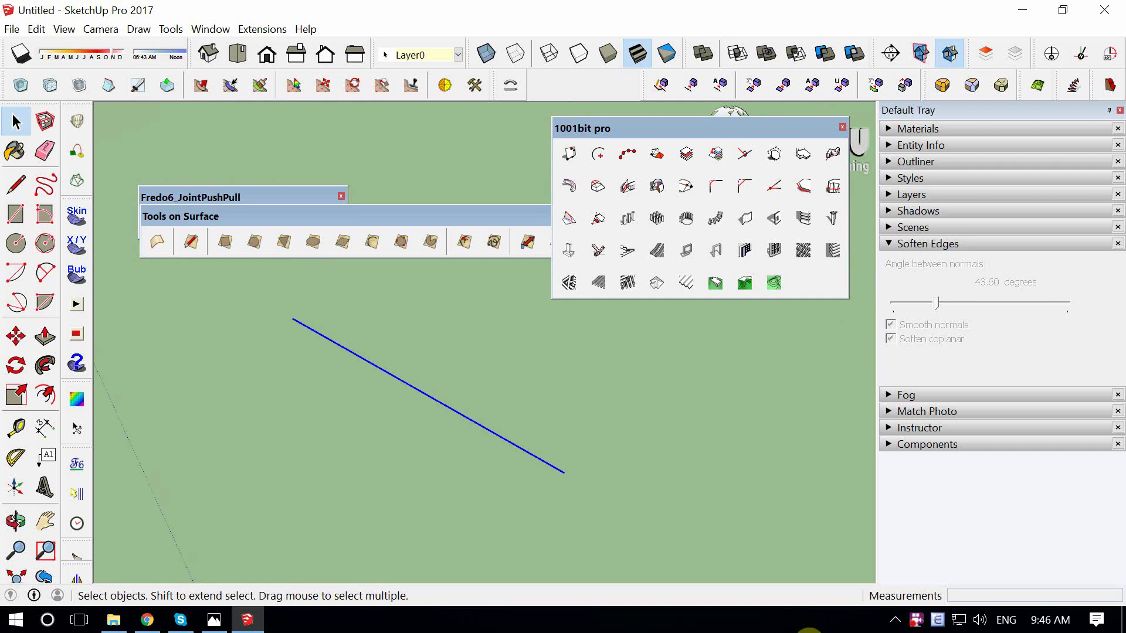
pyautogui.moveTo(516, 417); pyautogui.dragTo(435, 453)
pyautogui.click(256, 32)
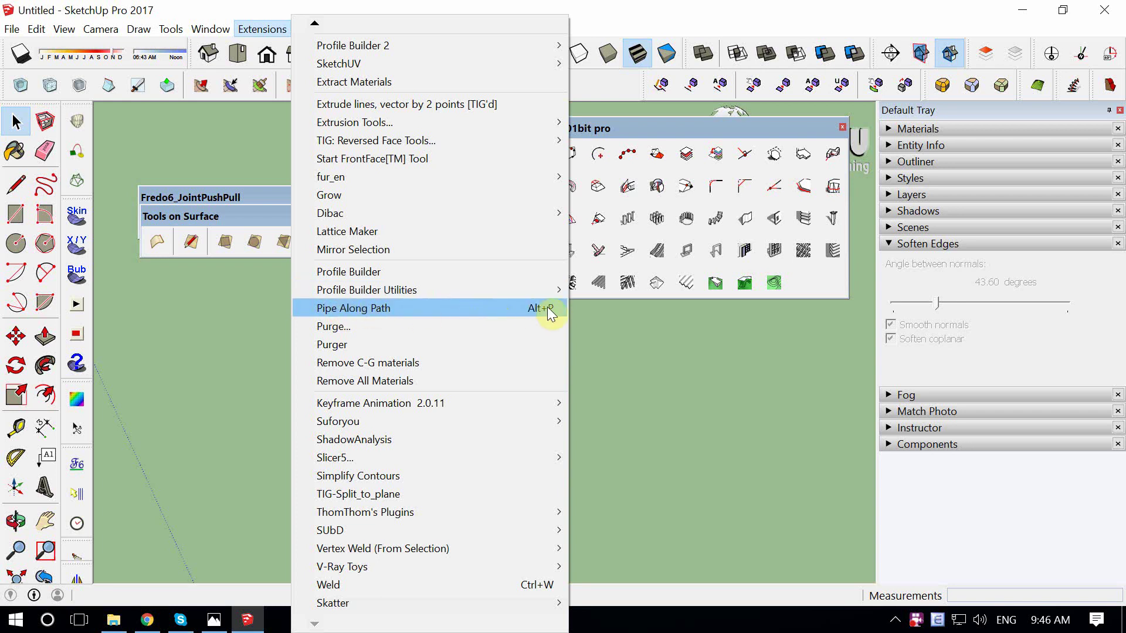
pyautogui.click(386, 309)
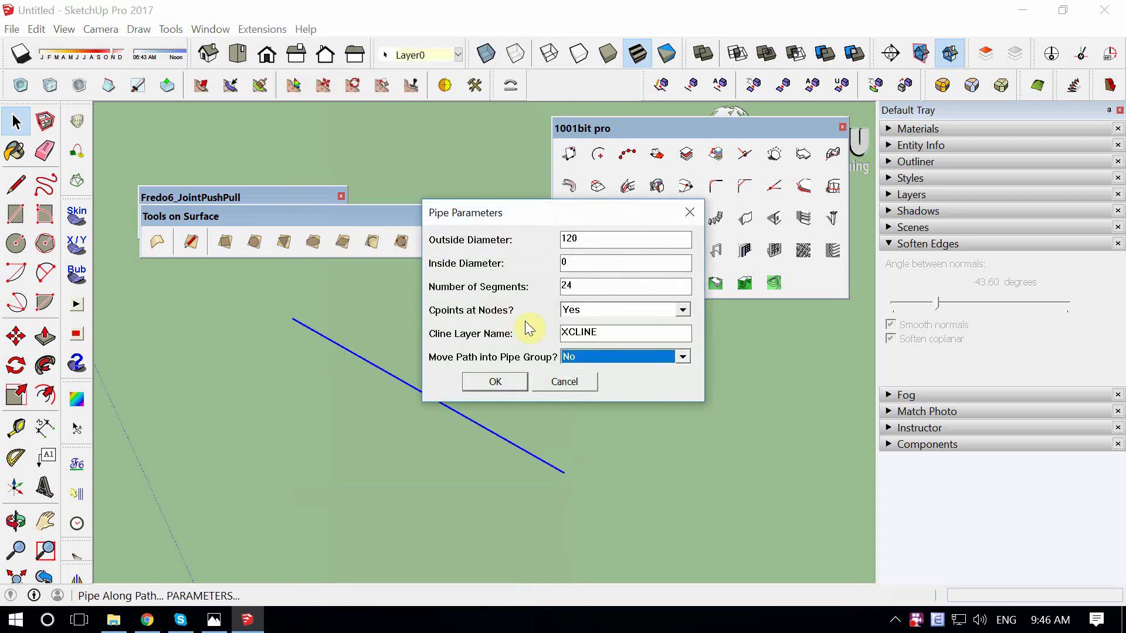
pyautogui.doubleClick(586, 262)
pyautogui.write('100')
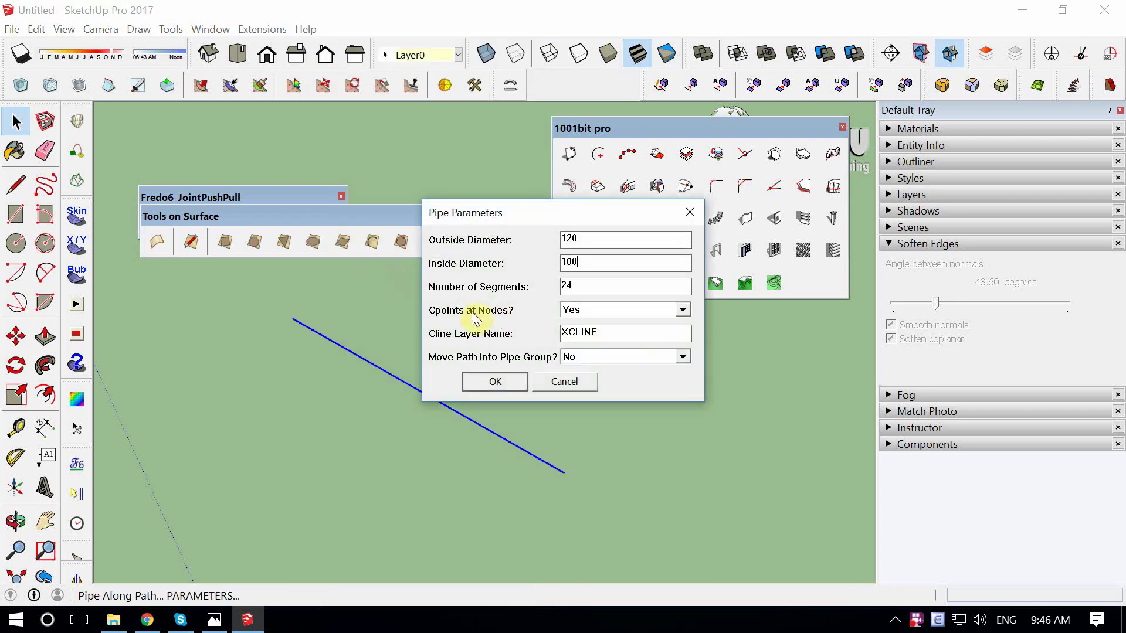
pyautogui.click(498, 383)
pyautogui.moveTo(498, 393); pyautogui.dragTo(419, 439, button='middle')
pyautogui.scroll(3, 504, 504)
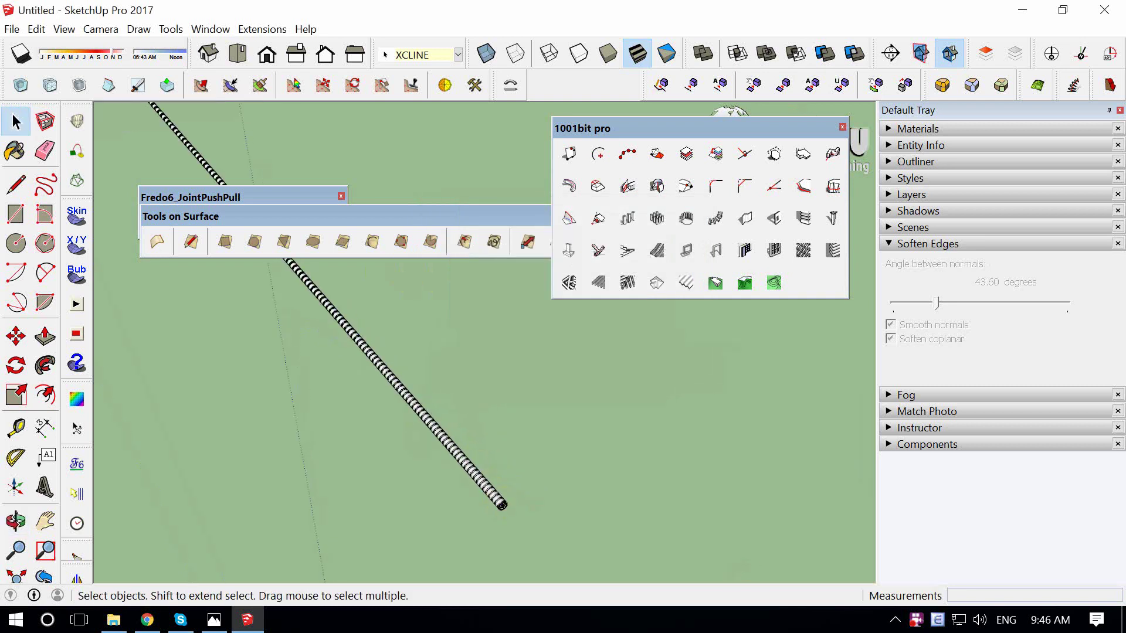
pyautogui.scroll(4, 511, 511)
pyautogui.moveTo(432, 357); pyautogui.dragTo(498, 393, button='middle')
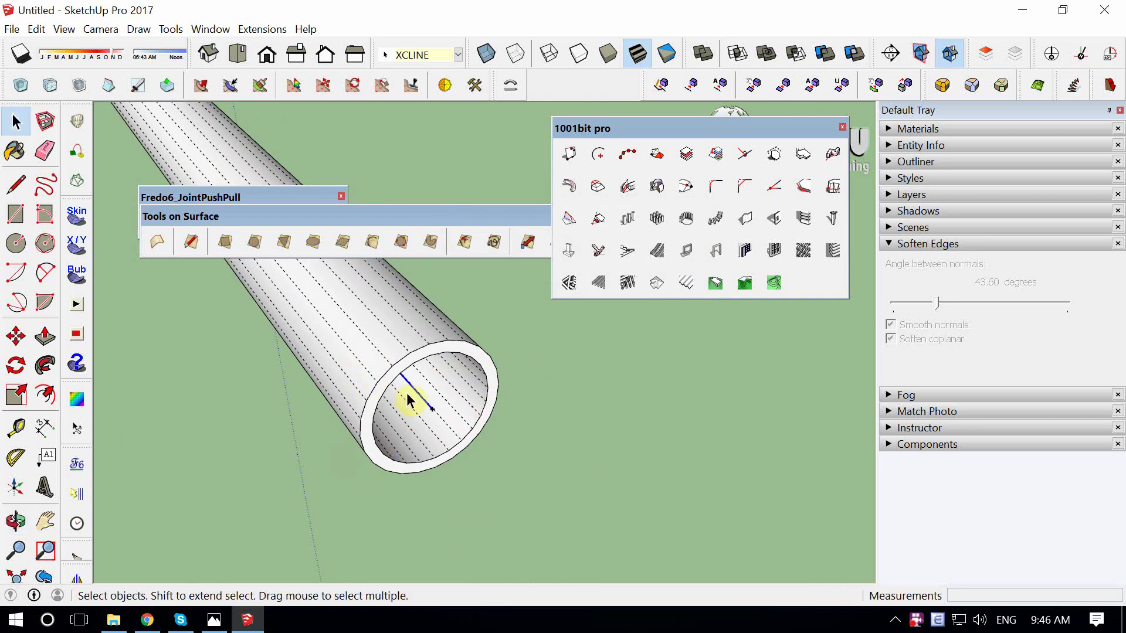
pyautogui.scroll(1, 430, 352)
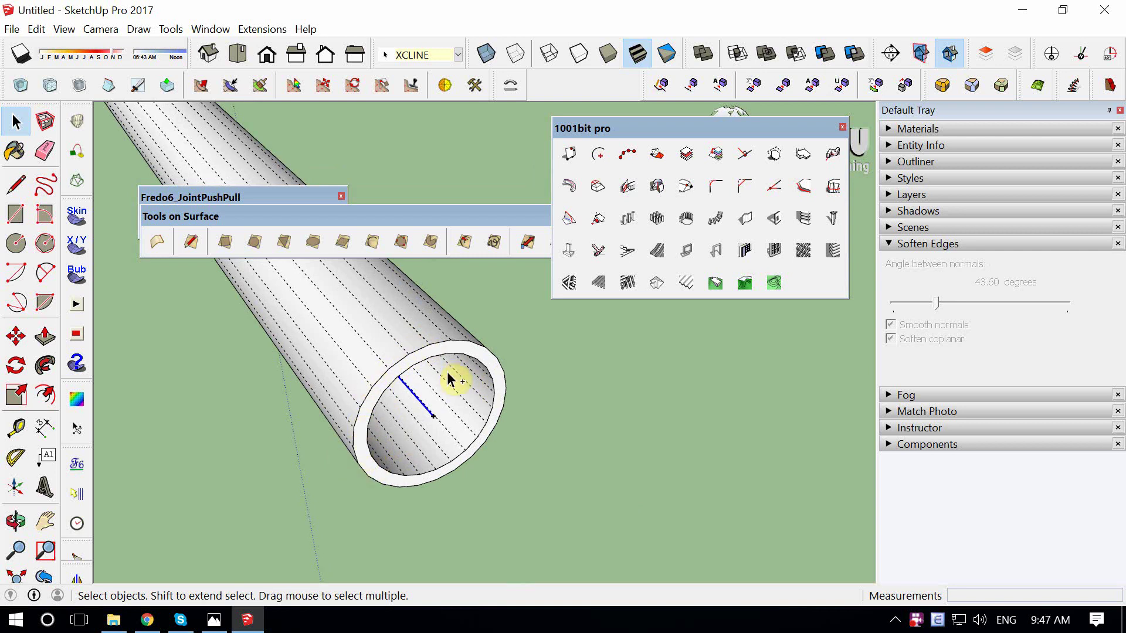
pyautogui.press('Delete')
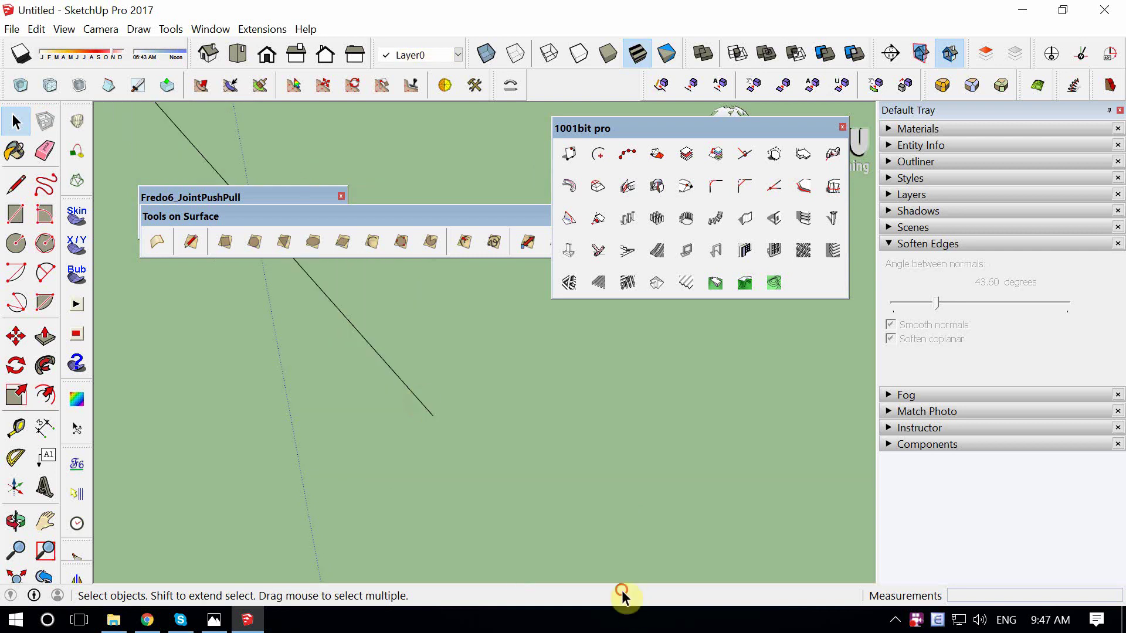
# Reopen Pipe Along Path from the Extensions menu for the selected line.
pyautogui.click(262, 29)
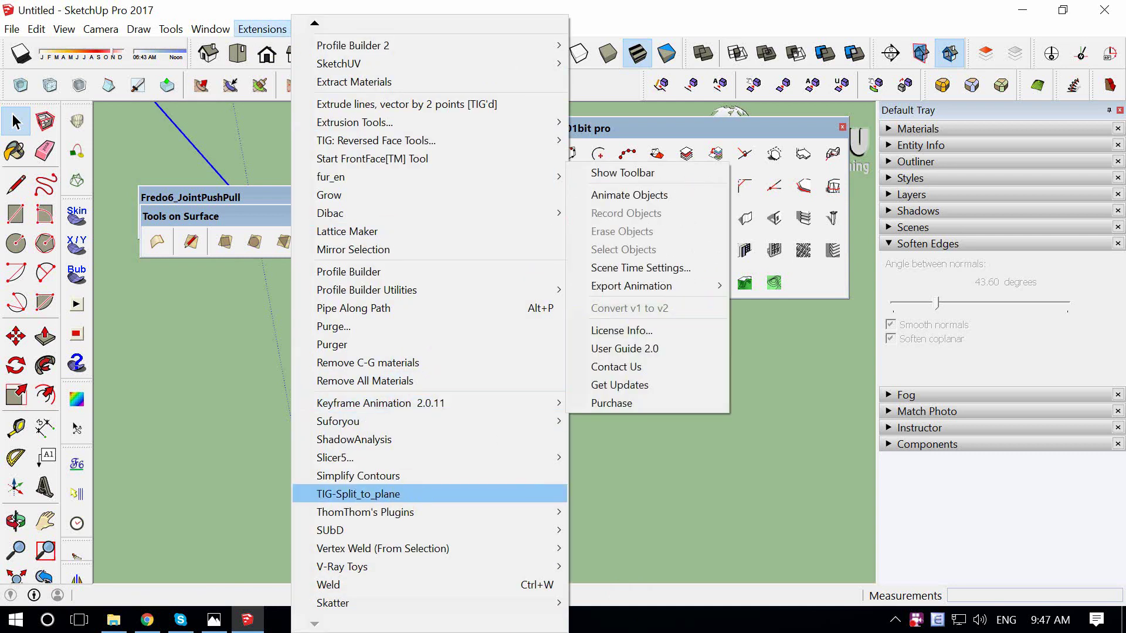
pyautogui.click(389, 311)
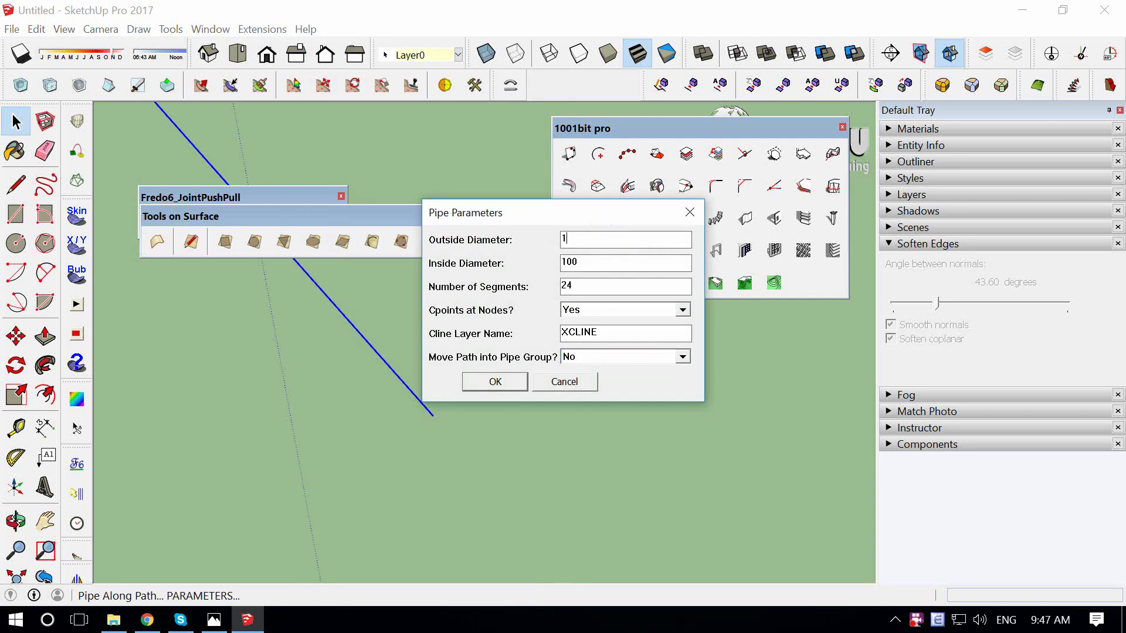
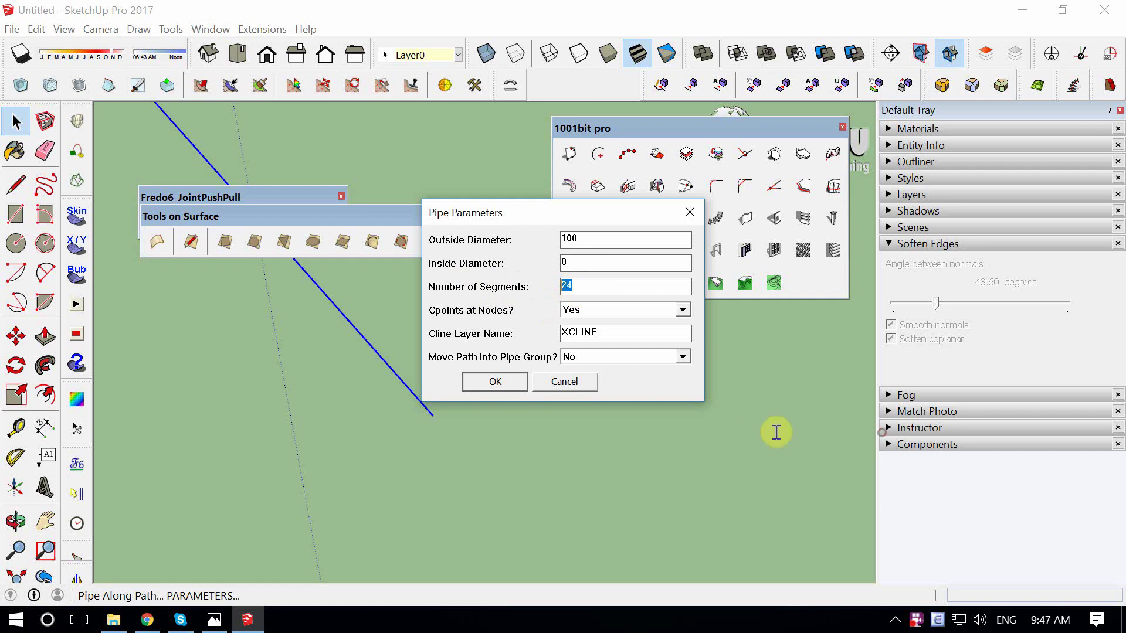
# Create the solid 24-sided pipe with outside diameter 100 and inside diameter 0.
pyautogui.click(500, 383)
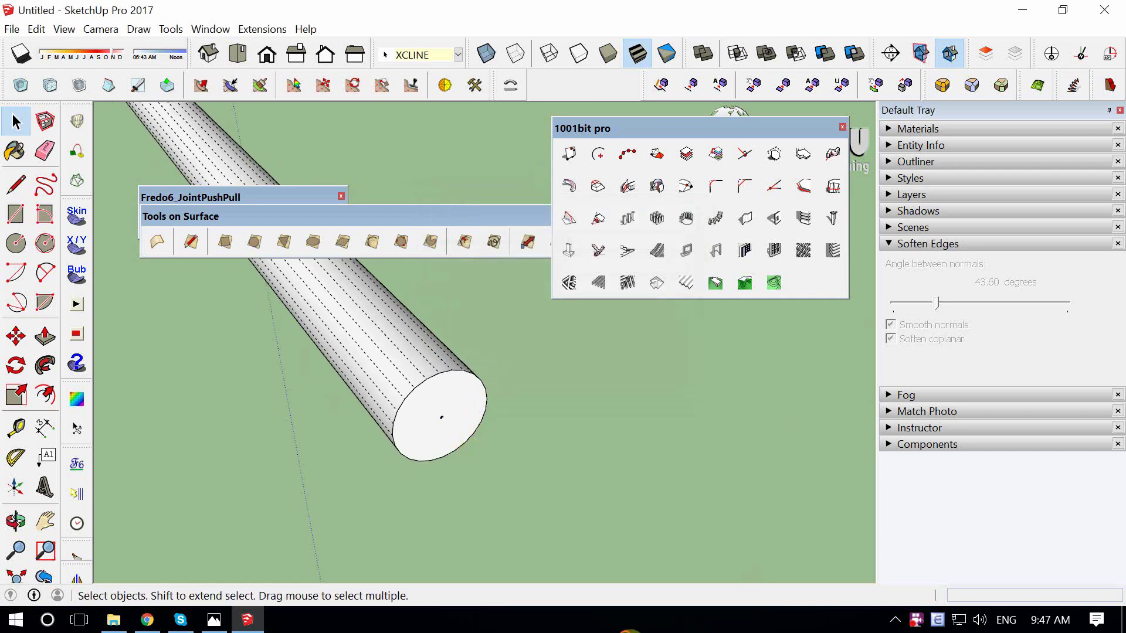
pyautogui.hotkey('ctrl', 'z')
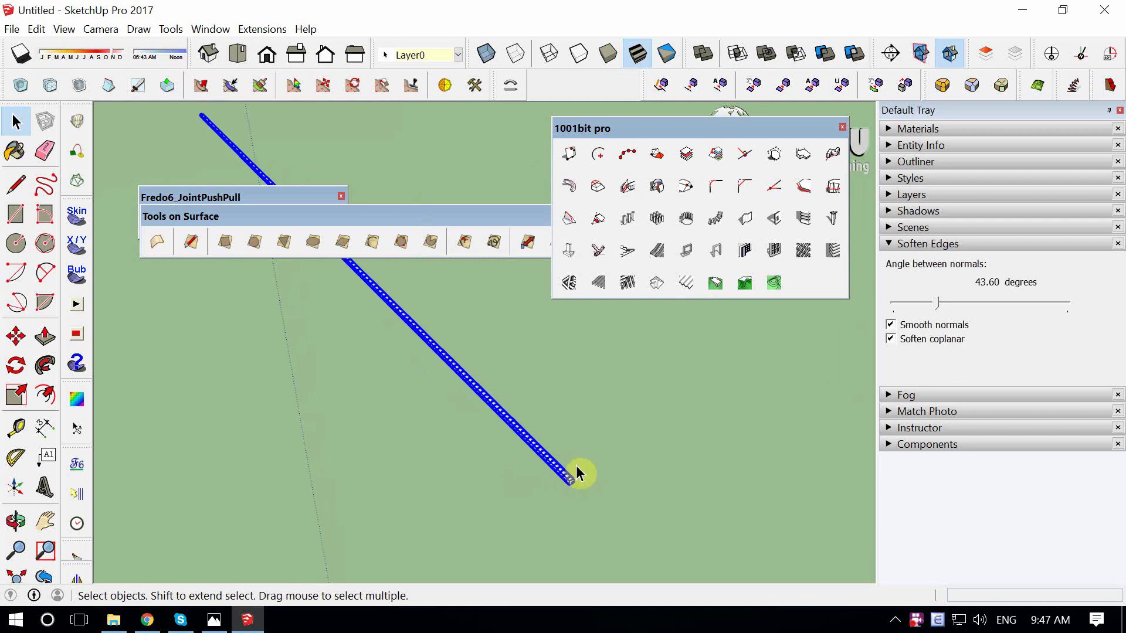
pyautogui.click(577, 467)
pyautogui.scroll(-4, 577, 467)
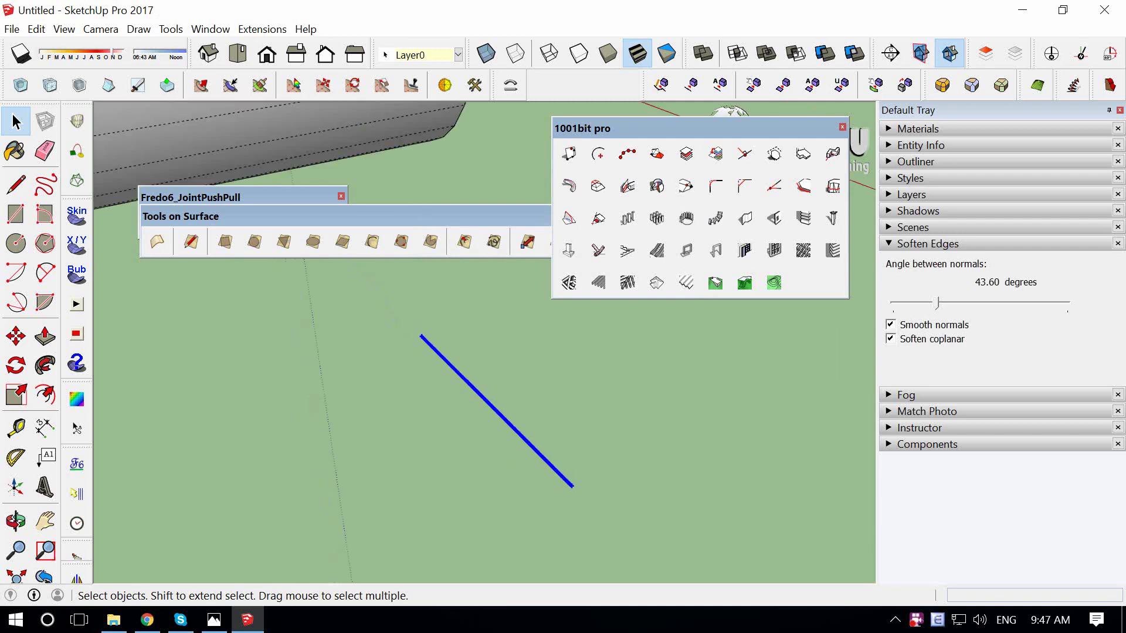
pyautogui.scroll(-3, 574, 486)
# Orbit and zoom to view the pipe beside the arch model and its posts.
pyautogui.moveTo(573, 485)
pyautogui.mouseDown(button='middle')
pyautogui.moveTo(394, 369)
pyautogui.moveTo(437, 410)
pyautogui.mouseUp(button='middle')
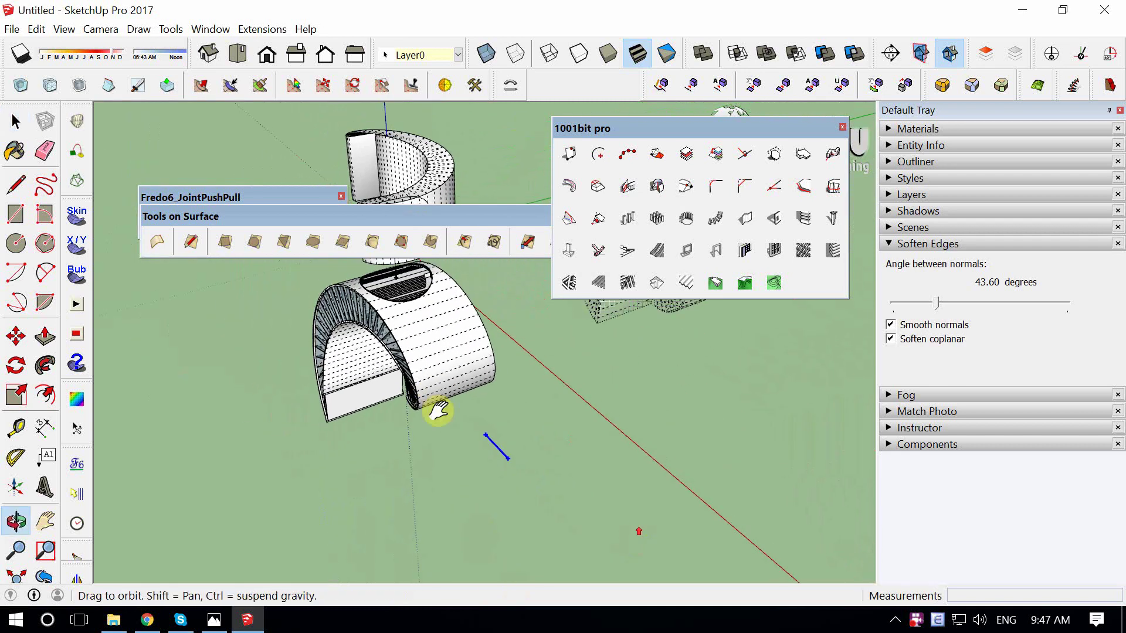
pyautogui.scroll(3, 649, 547)
pyautogui.scroll(3, 344, 364)
pyautogui.scroll(3, 314, 364)
pyautogui.scroll(3, 452, 537)
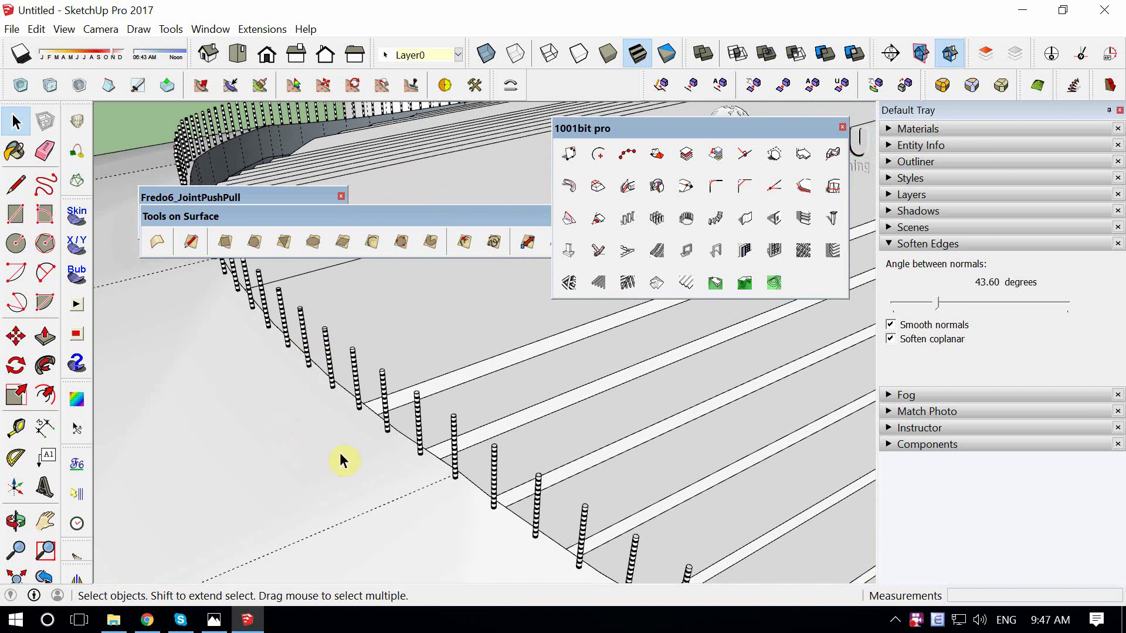
pyautogui.moveTo(336, 346)
pyautogui.mouseDown(button='middle')
pyautogui.moveTo(345, 394)
pyautogui.moveTo(100, 439)
pyautogui.mouseUp(button='middle')
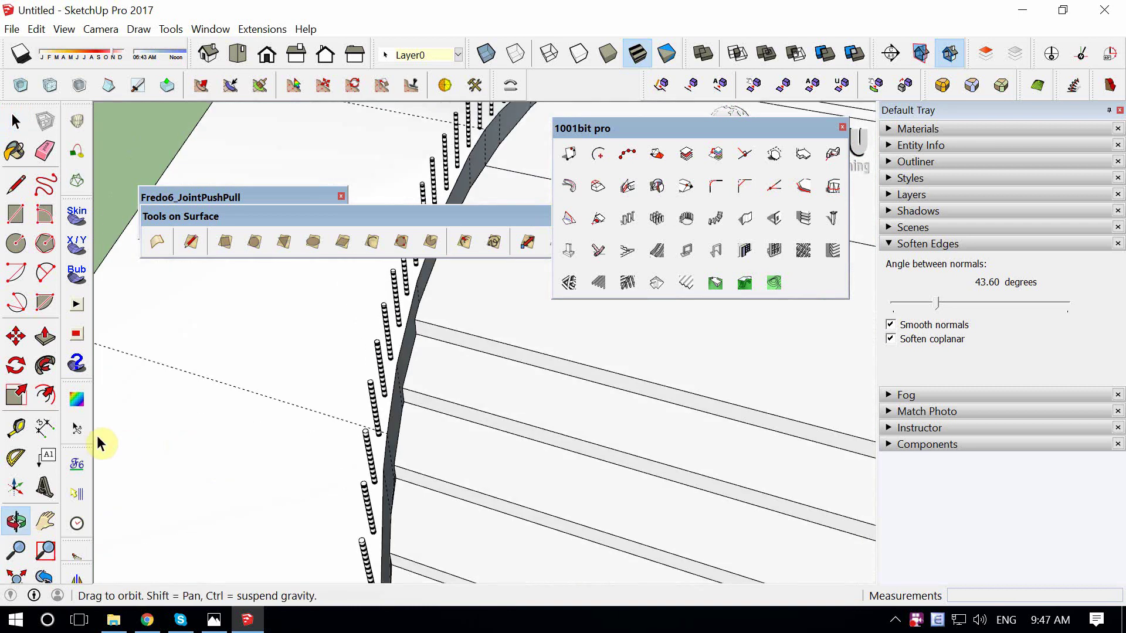
pyautogui.scroll(3, 573, 477)
pyautogui.scroll(3, 385, 342)
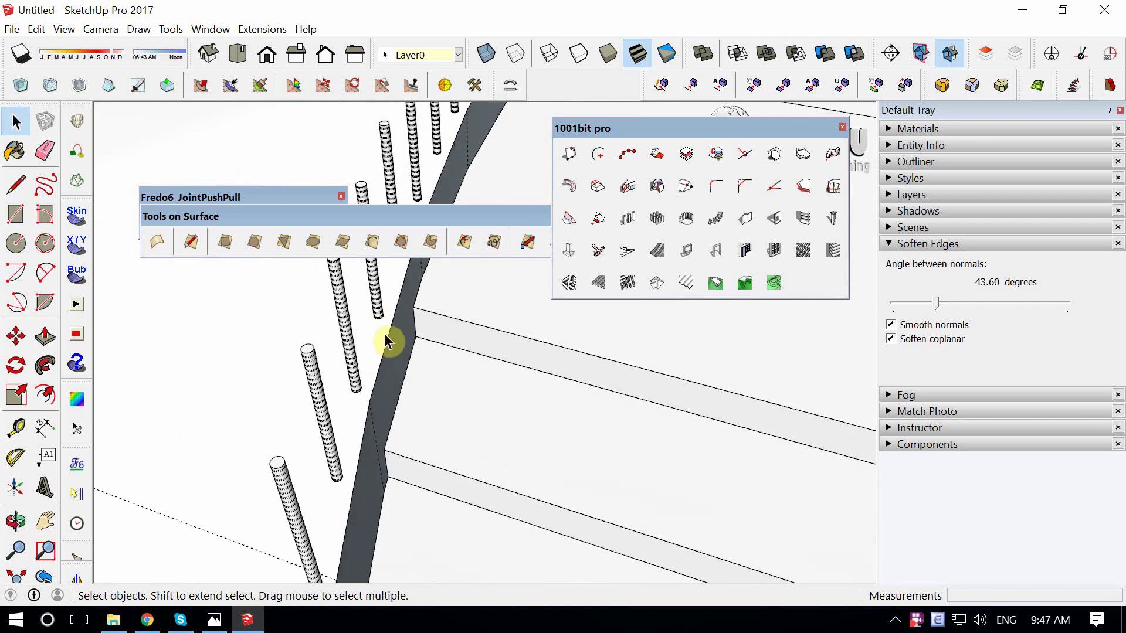
# Select the dark wall's face and edge, then inspect the posts up close.
pyautogui.click(583, 524)
pyautogui.click(387, 384)
pyautogui.scroll(2, 364, 378)
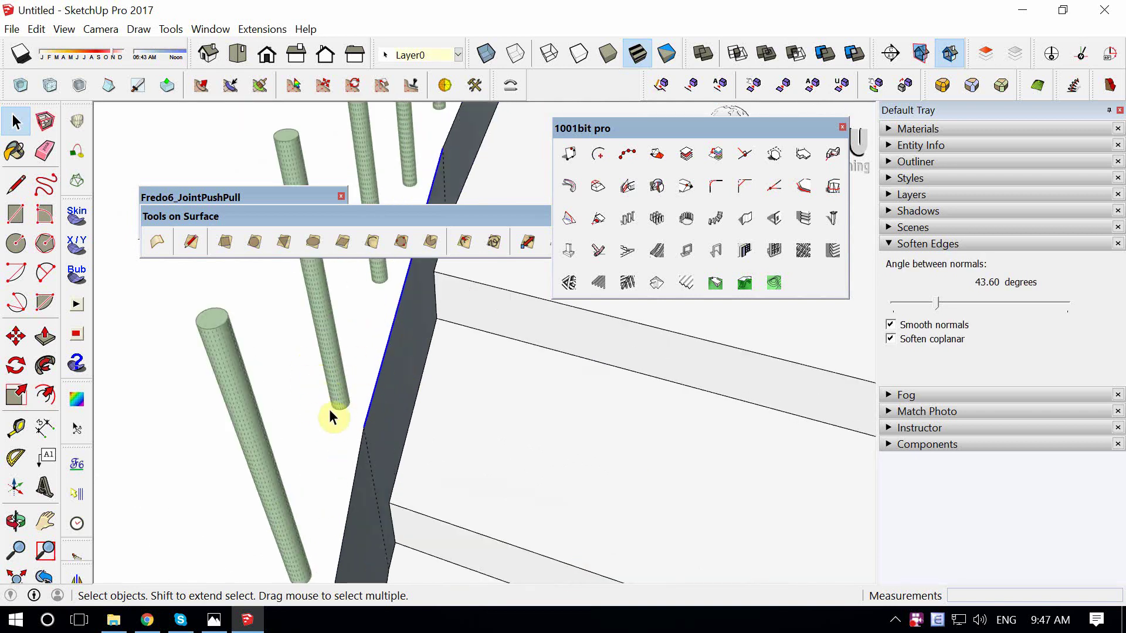
pyautogui.moveTo(329, 409)
pyautogui.mouseDown(button='middle')
pyautogui.moveTo(460, 428)
pyautogui.moveTo(390, 384)
pyautogui.mouseUp(button='middle')
pyautogui.scroll(2, 359, 316)
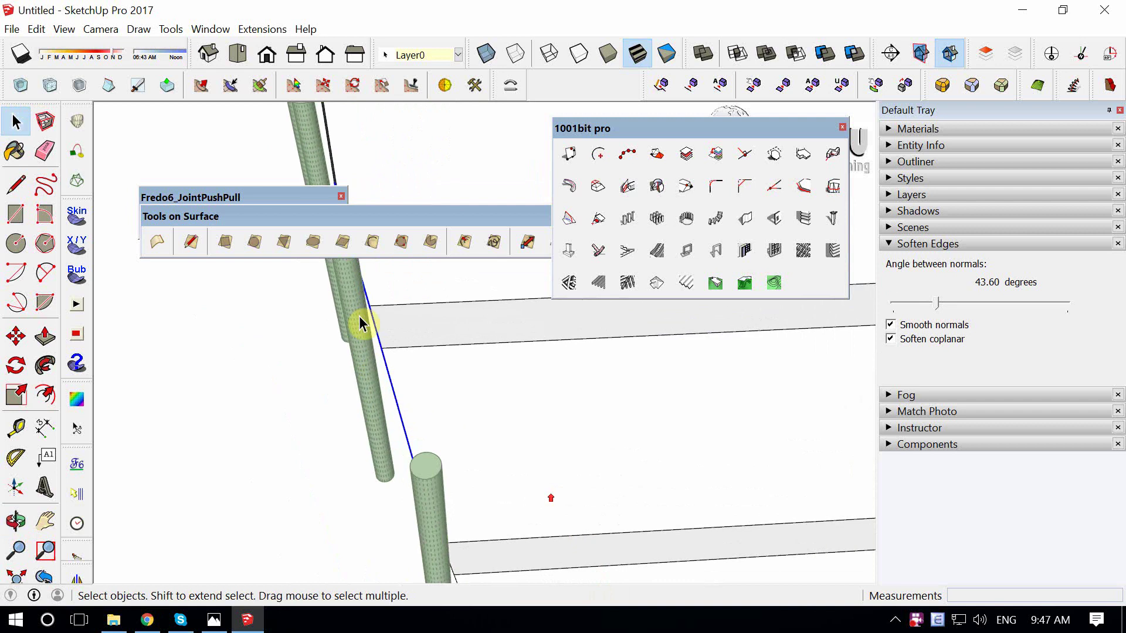
pyautogui.scroll(-2, 409, 415)
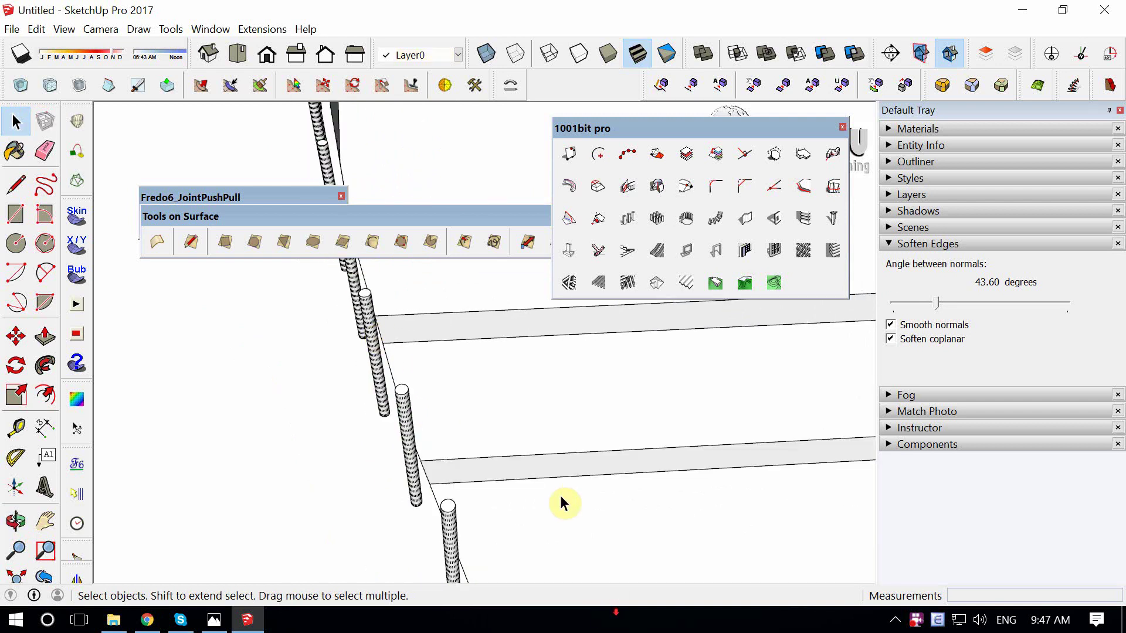
pyautogui.scroll(-2, 505, 367)
pyautogui.scroll(-2, 417, 371)
pyautogui.scroll(-1, 391, 388)
pyautogui.scroll(-2, 392, 388)
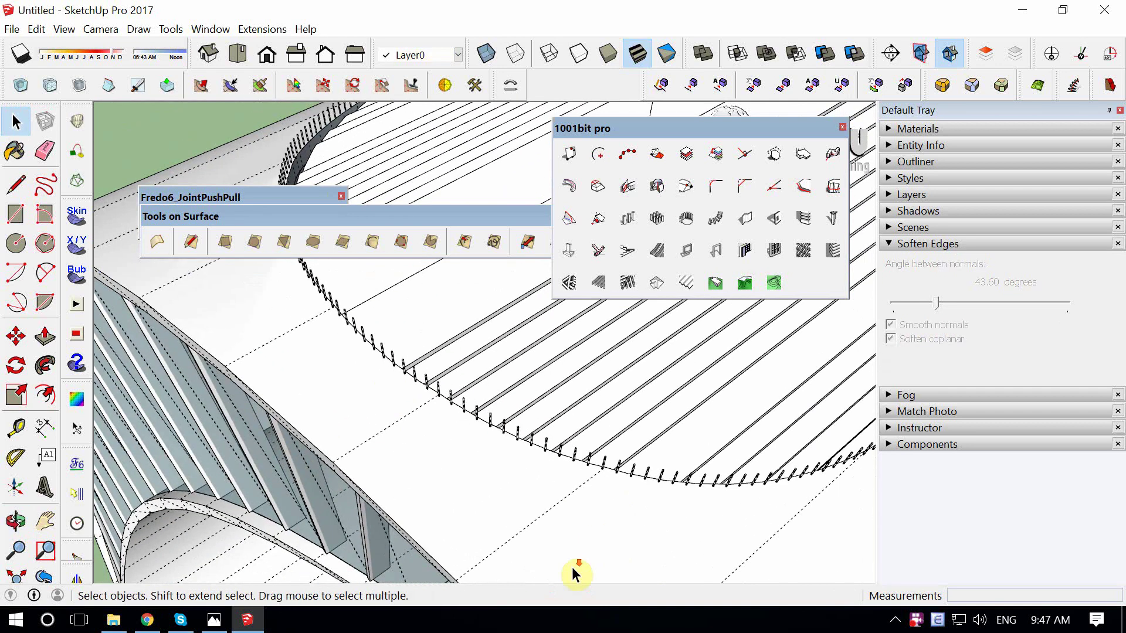
pyautogui.scroll(-2, 573, 573)
pyautogui.scroll(5, 565, 523)
pyautogui.scroll(1, 219, 166)
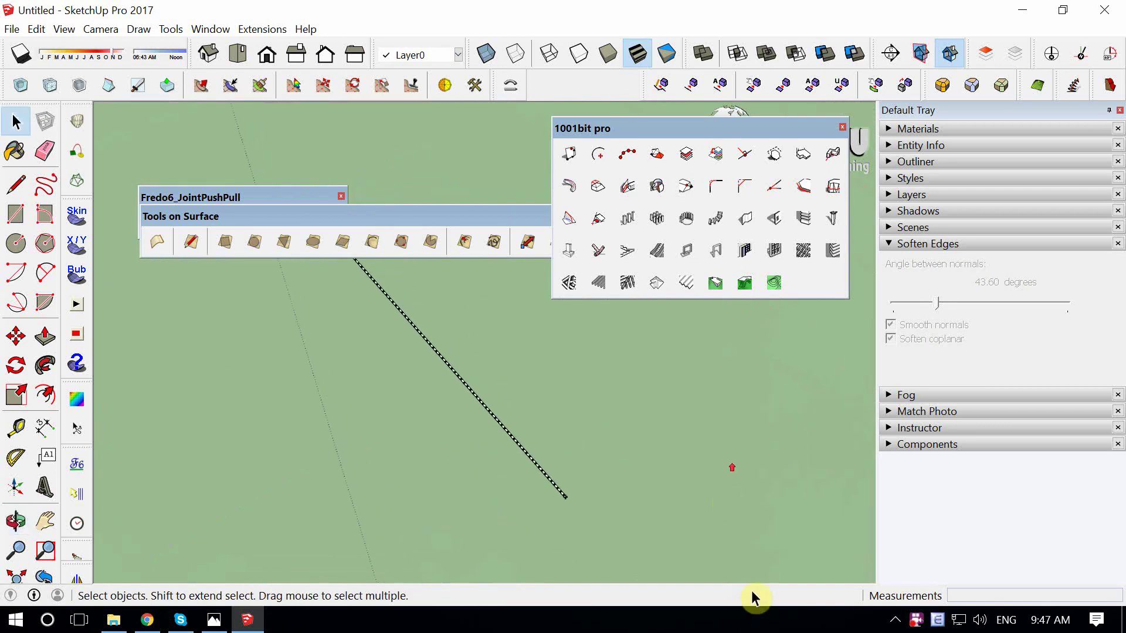
# Move the selected pipe 100 units sideways with the M tool.
pyautogui.click(526, 470)
pyautogui.moveTo(535, 485); pyautogui.dragTo(797, 594, button='middle')
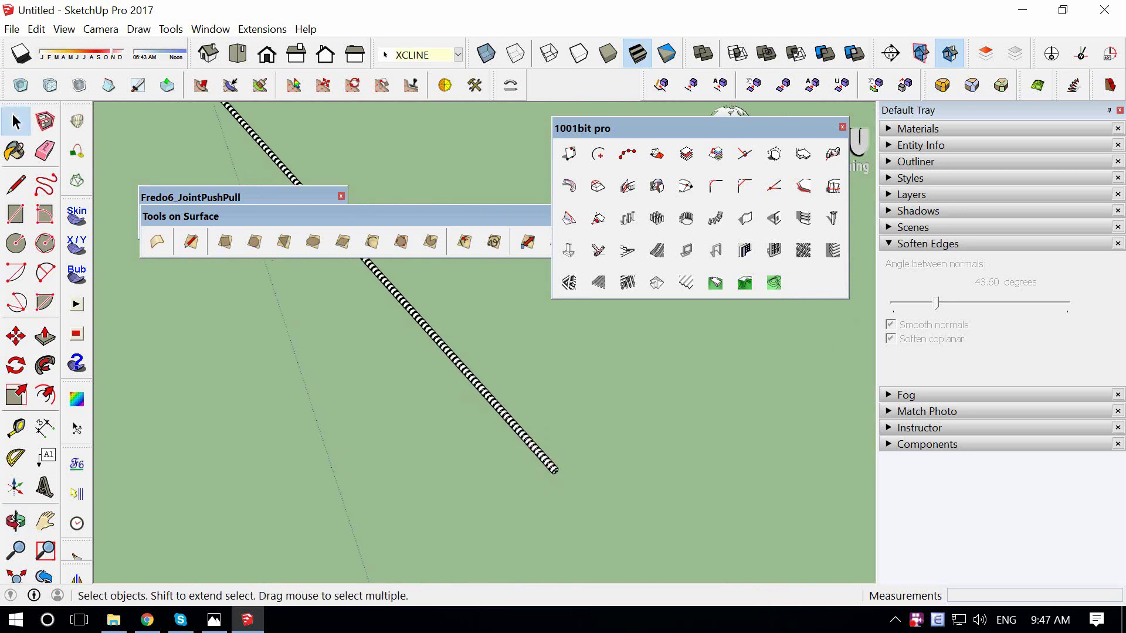
pyautogui.press('m')
pyautogui.click(551, 492)
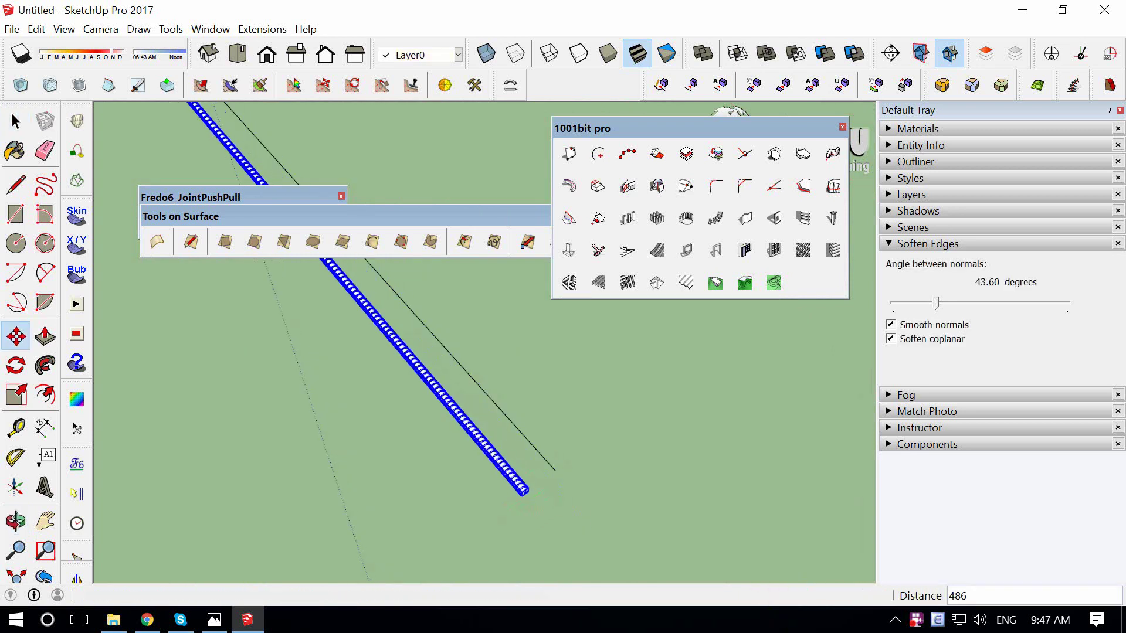
pyautogui.write('0')
pyautogui.press('Return')
pyautogui.moveTo(430, 460); pyautogui.dragTo(478, 530, button='middle')
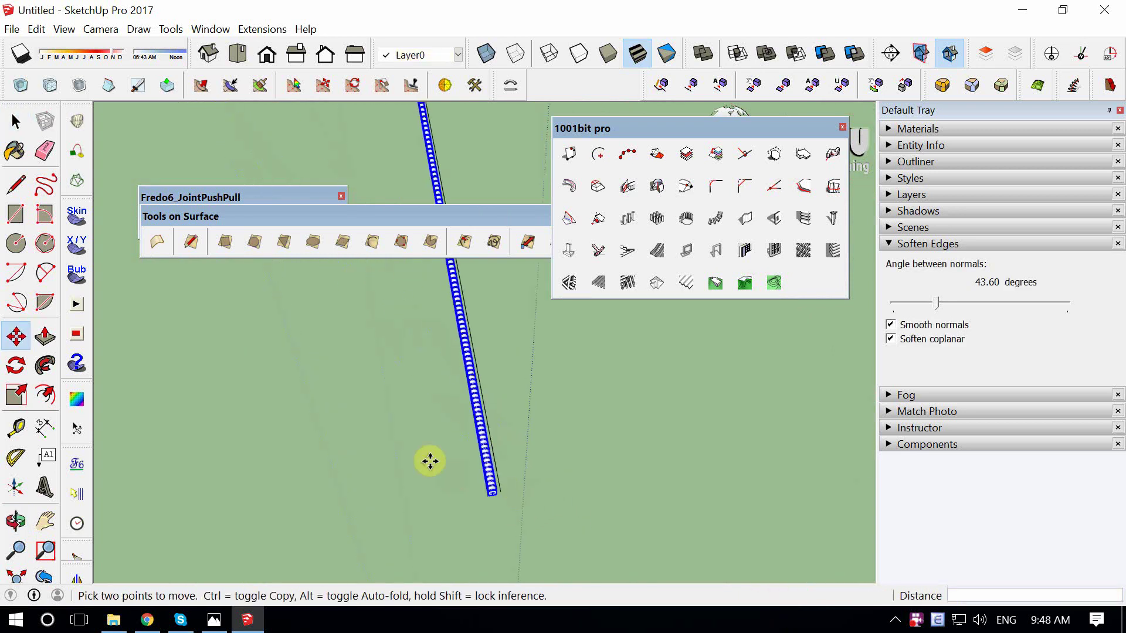
pyautogui.press('space')
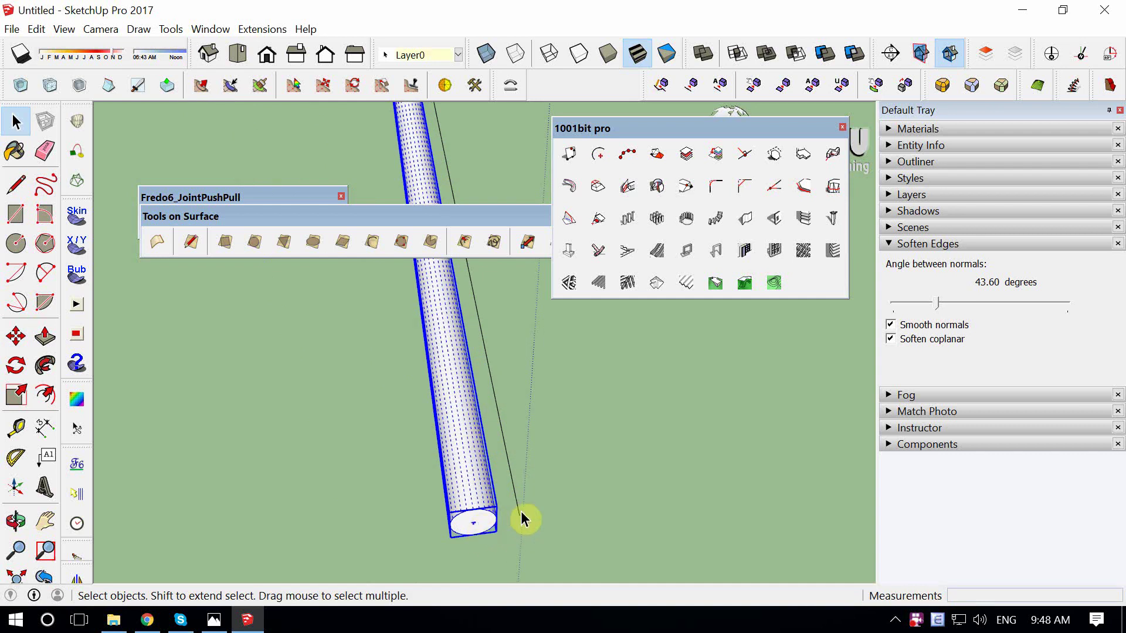
# Reselect the pipe beside the thin black line and move the floating tool panel aside.
pyautogui.click(517, 506)
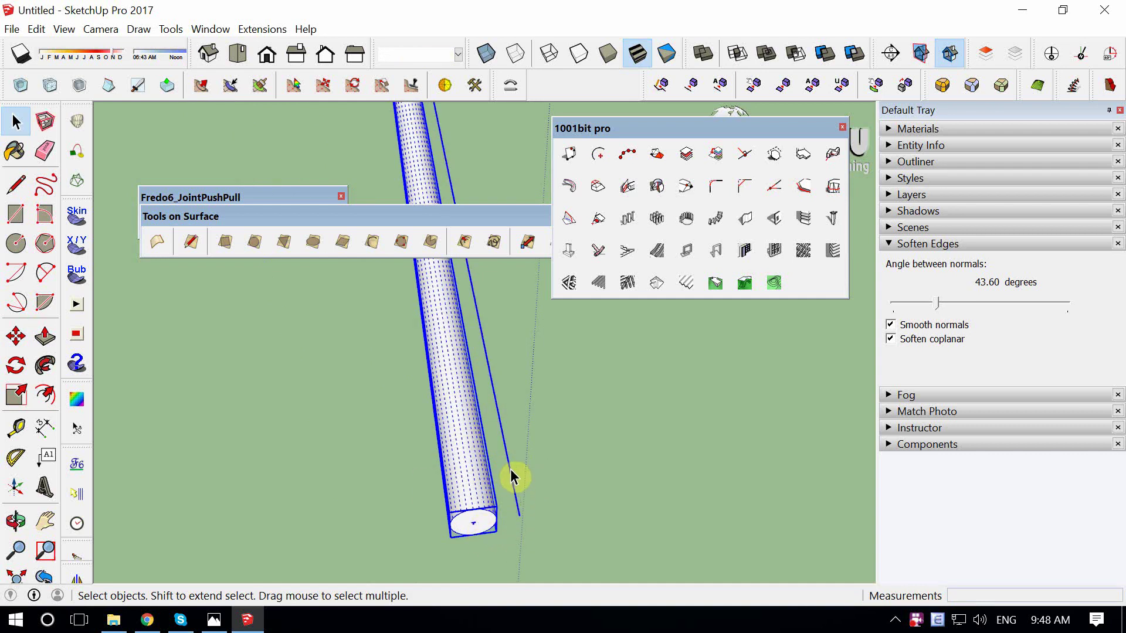
pyautogui.click(478, 527)
pyautogui.moveTo(478, 528)
pyautogui.mouseDown(button='middle')
pyautogui.moveTo(460, 422)
pyautogui.moveTo(444, 467)
pyautogui.mouseUp(button='middle')
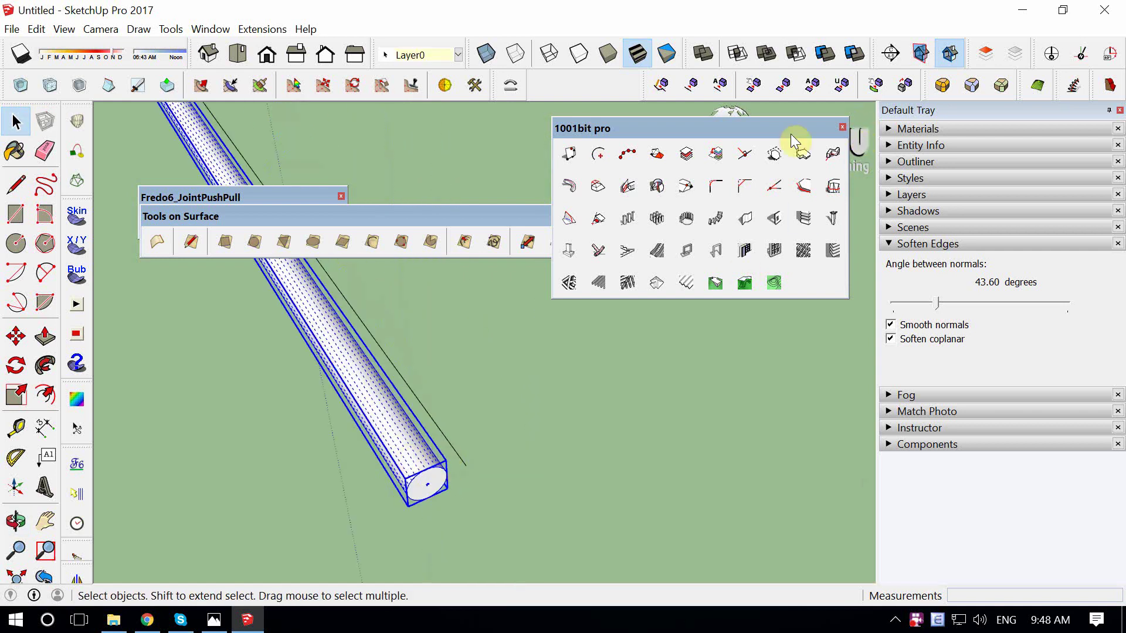
pyautogui.moveTo(756, 128); pyautogui.dragTo(788, 176)
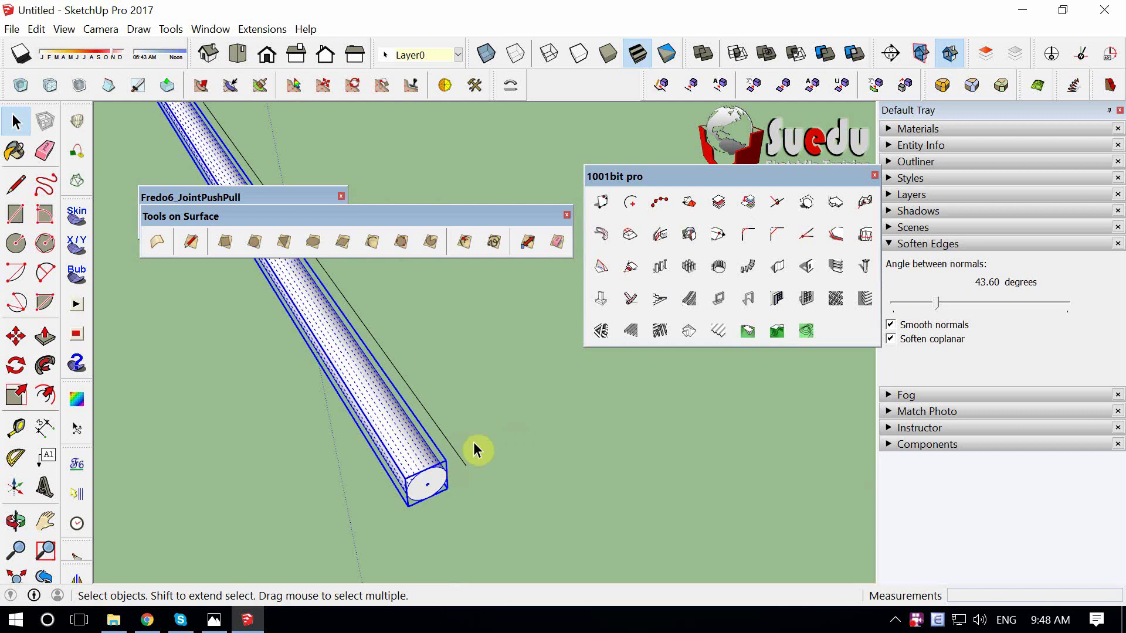
pyautogui.click(409, 406)
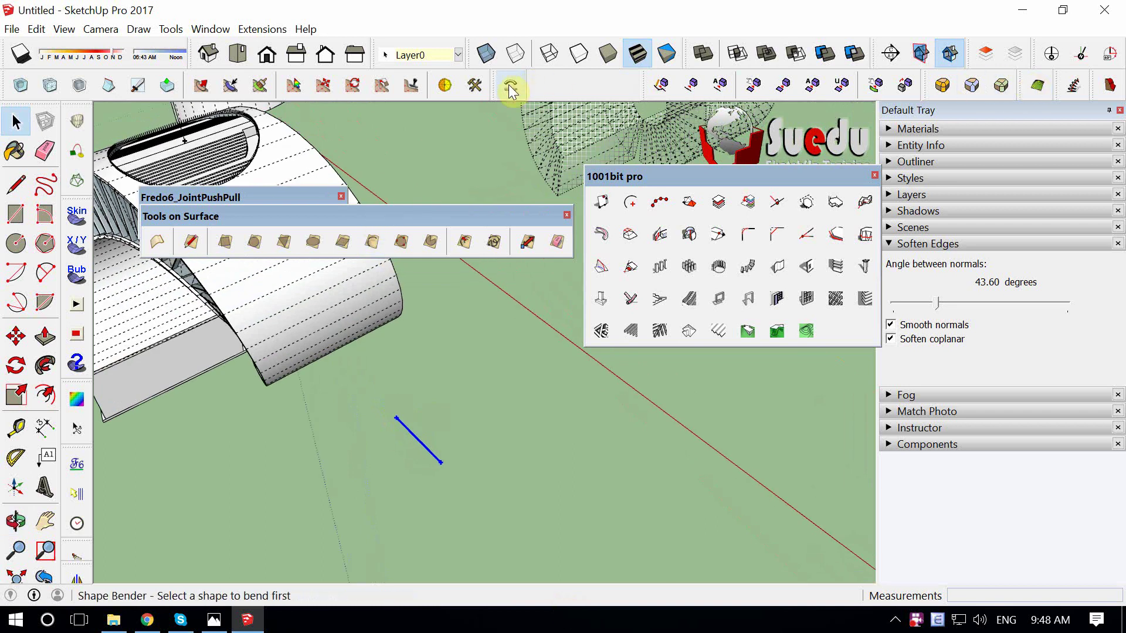
# Float the Shape Bender tool in its own toolbar and close the 1001bit pro tools.
pyautogui.moveTo(491, 86)
pyautogui.mouseDown()
pyautogui.moveTo(458, 150)
pyautogui.moveTo(599, 214)
pyautogui.mouseUp()
pyautogui.click(742, 176)
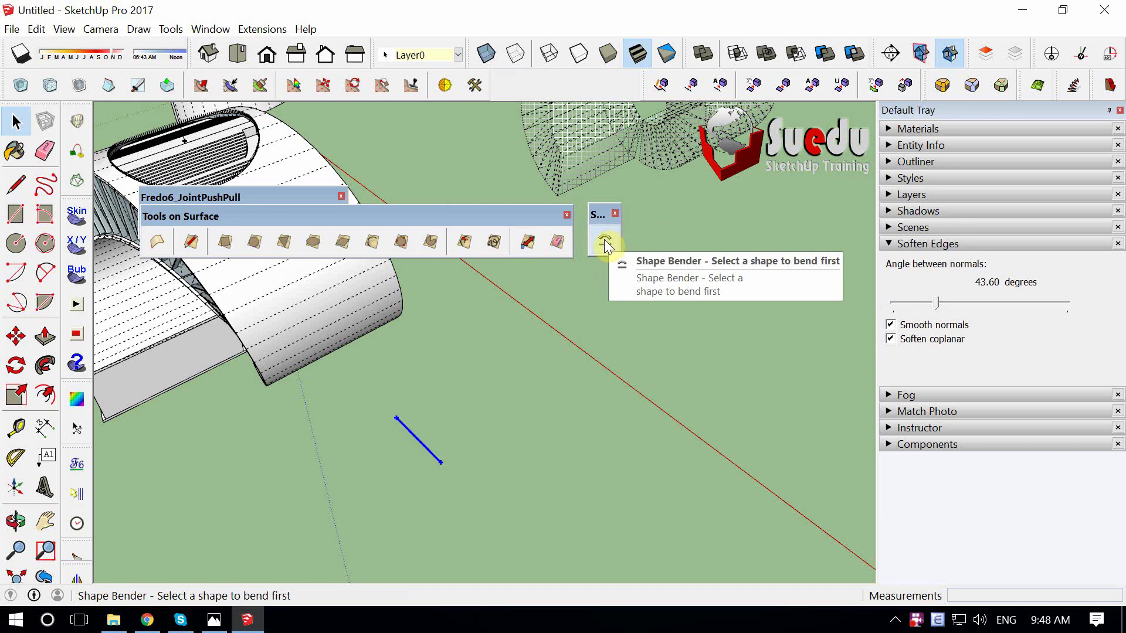
pyautogui.scroll(-3, 566, 559)
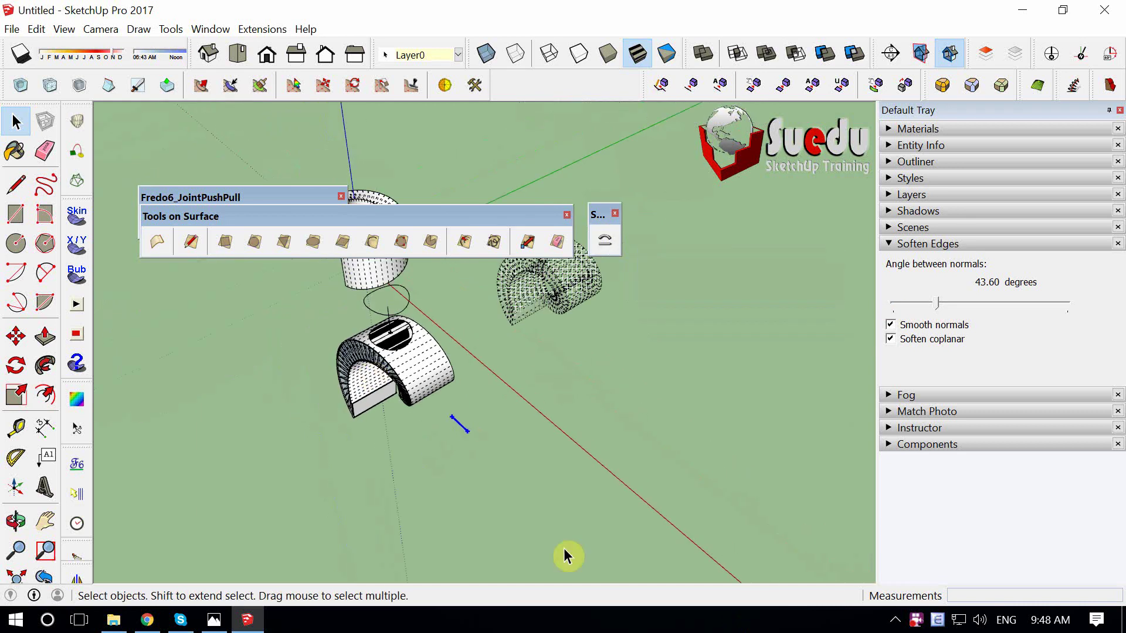
pyautogui.moveTo(566, 559); pyautogui.dragTo(578, 470, button='middle')
pyautogui.scroll(3, 368, 374)
# Draw a short straight edge starting on the rim of the ring above the arch.
pyautogui.click(367, 373)
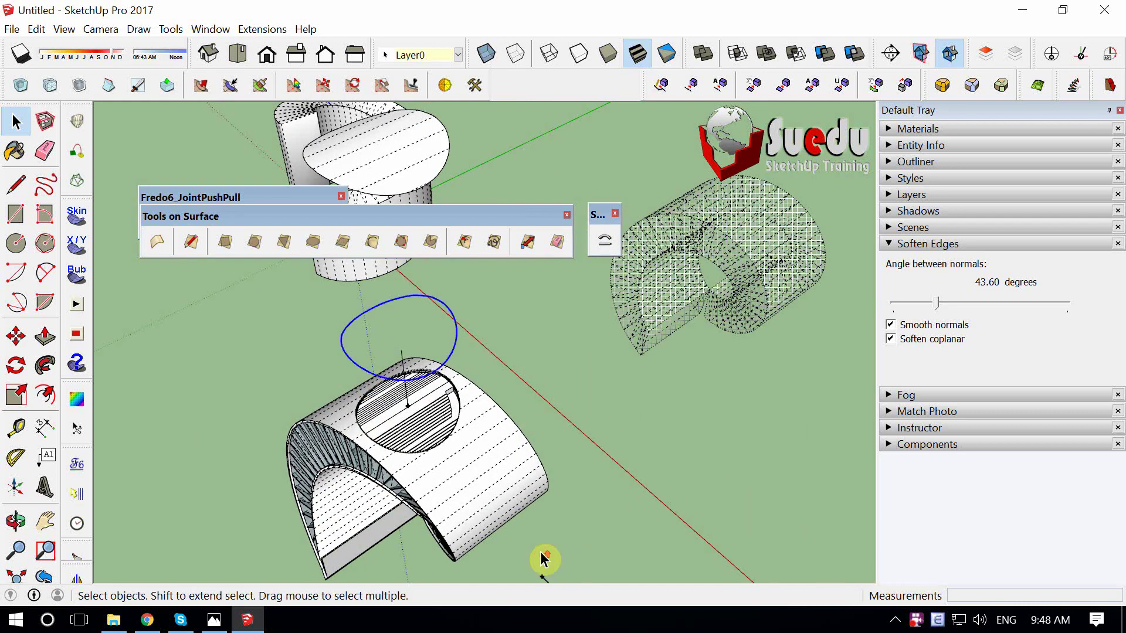
pyautogui.scroll(4, 384, 394)
pyautogui.moveTo(400, 401)
pyautogui.mouseDown(button='middle')
pyautogui.moveTo(478, 390)
pyautogui.moveTo(428, 372)
pyautogui.moveTo(587, 548)
pyautogui.moveTo(523, 554)
pyautogui.mouseUp(button='middle')
pyautogui.moveTo(359, 370); pyautogui.dragTo(369, 370, button='middle')
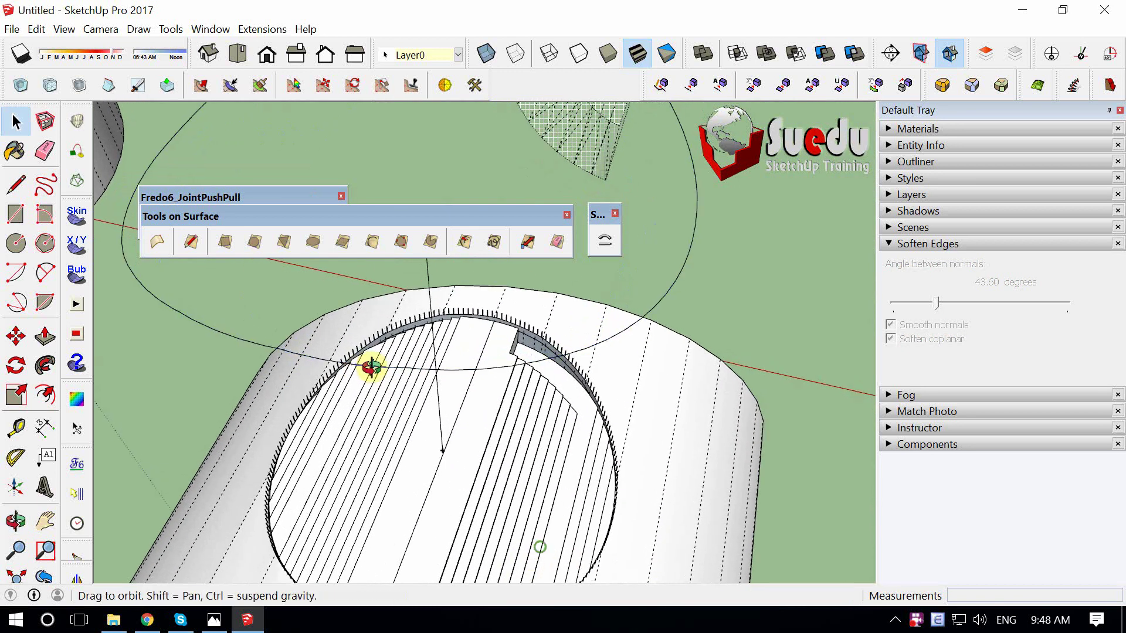
pyautogui.scroll(2, 372, 385)
pyautogui.moveTo(560, 576)
pyautogui.mouseDown(button='middle')
pyautogui.moveTo(346, 344)
pyautogui.moveTo(533, 531)
pyautogui.moveTo(489, 538)
pyautogui.mouseUp(button='middle')
pyautogui.press('l')
pyautogui.click(321, 357)
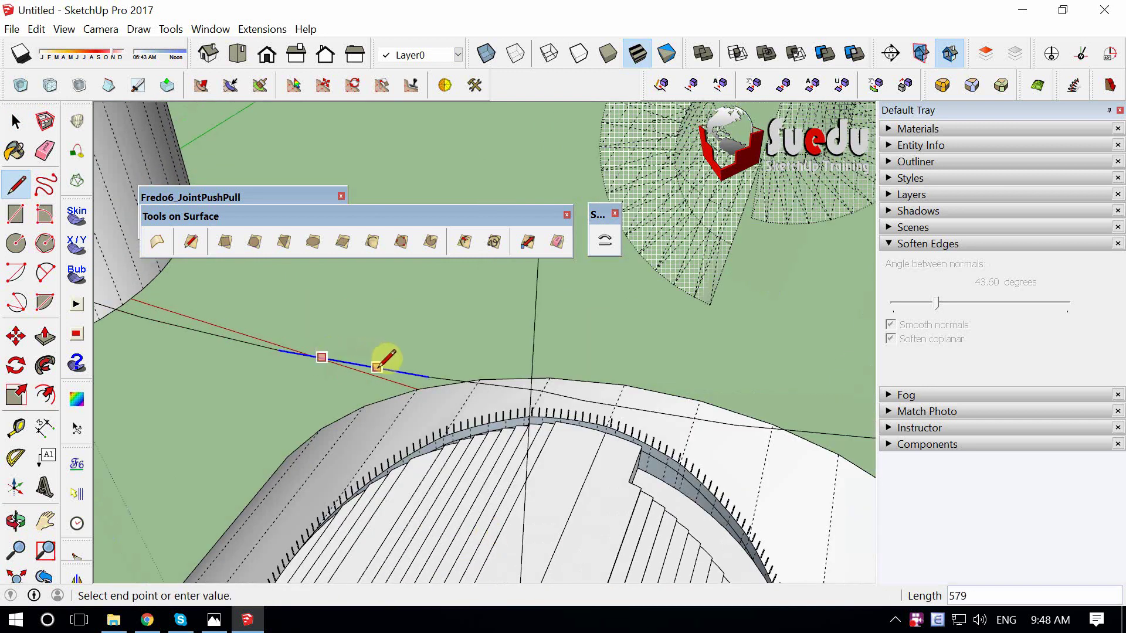
pyautogui.click(382, 368)
pyautogui.press('Escape')
pyautogui.press('space')
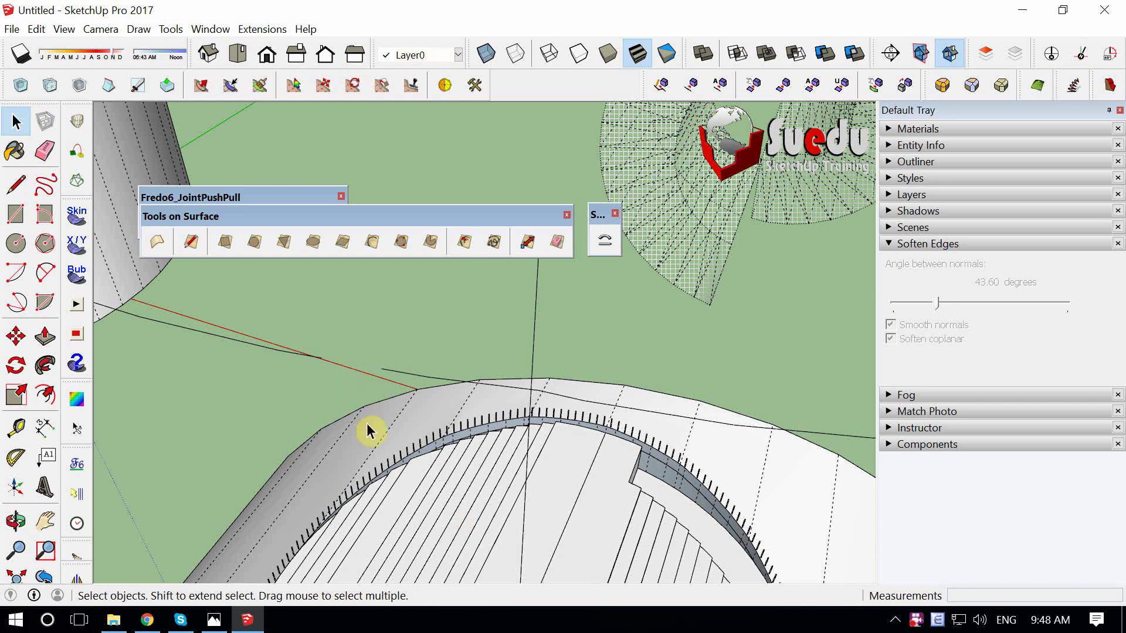
# Zoom out and select the straight pipe.
pyautogui.scroll(-3, 372, 434)
pyautogui.scroll(-2, 408, 463)
pyautogui.scroll(-2, 587, 521)
pyautogui.scroll(-2, 587, 521)
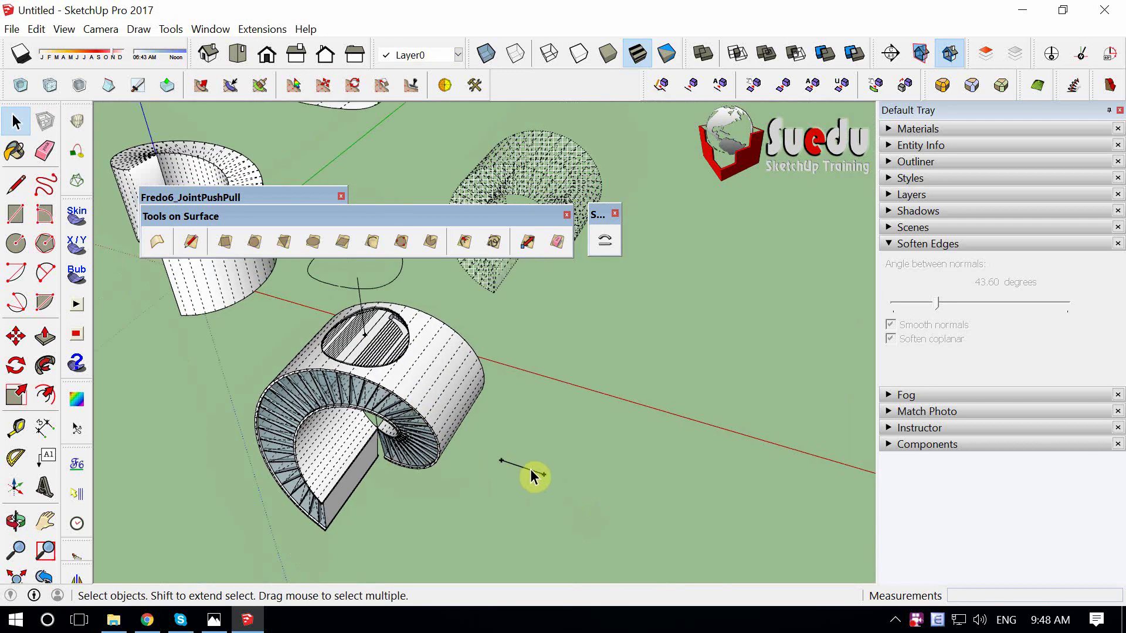
pyautogui.scroll(3, 532, 448)
pyautogui.click(536, 500)
# Try starting Shape Bender on the pipe, then cancel back to selection.
pyautogui.scroll(2, 537, 500)
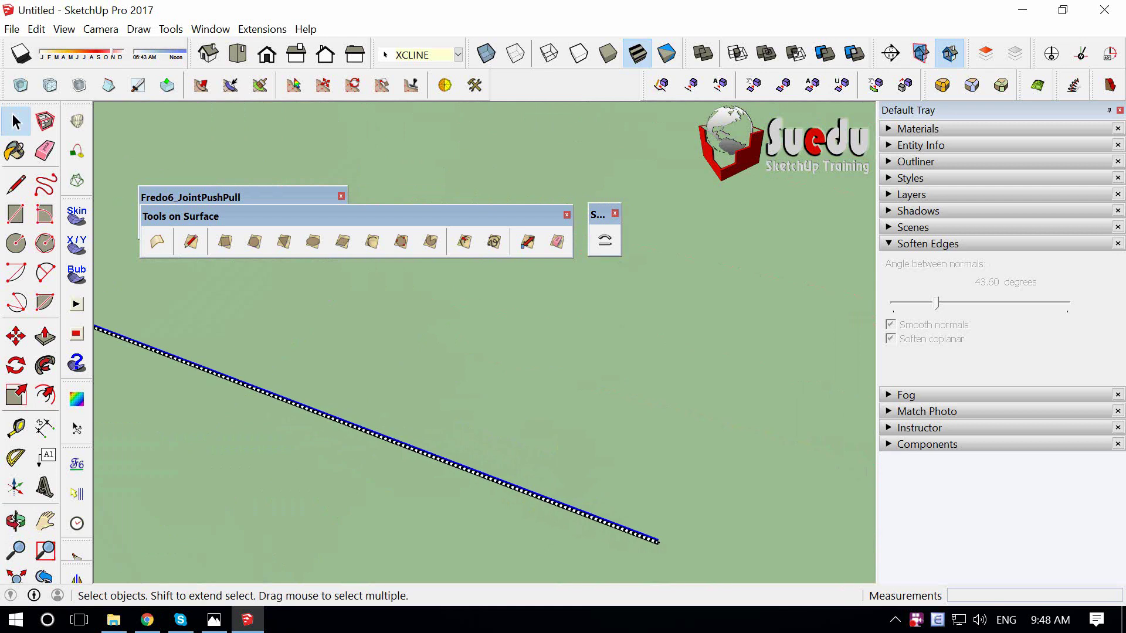
pyautogui.scroll(2, 537, 499)
pyautogui.scroll(2, 535, 499)
pyautogui.moveTo(535, 497); pyautogui.dragTo(465, 469, button='middle')
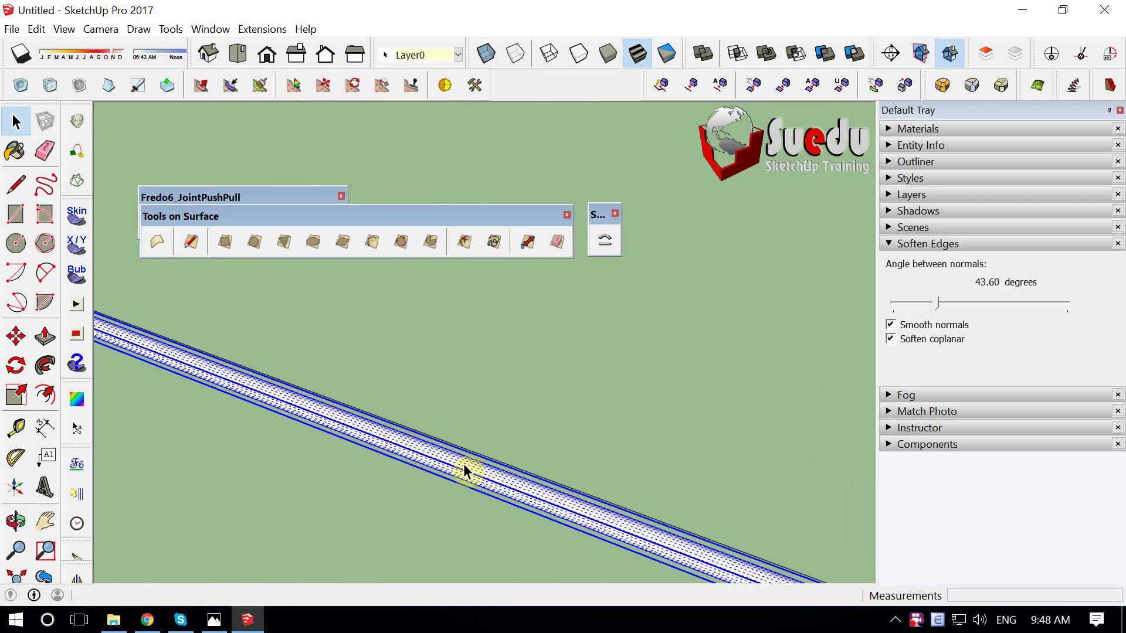
pyautogui.click(610, 242)
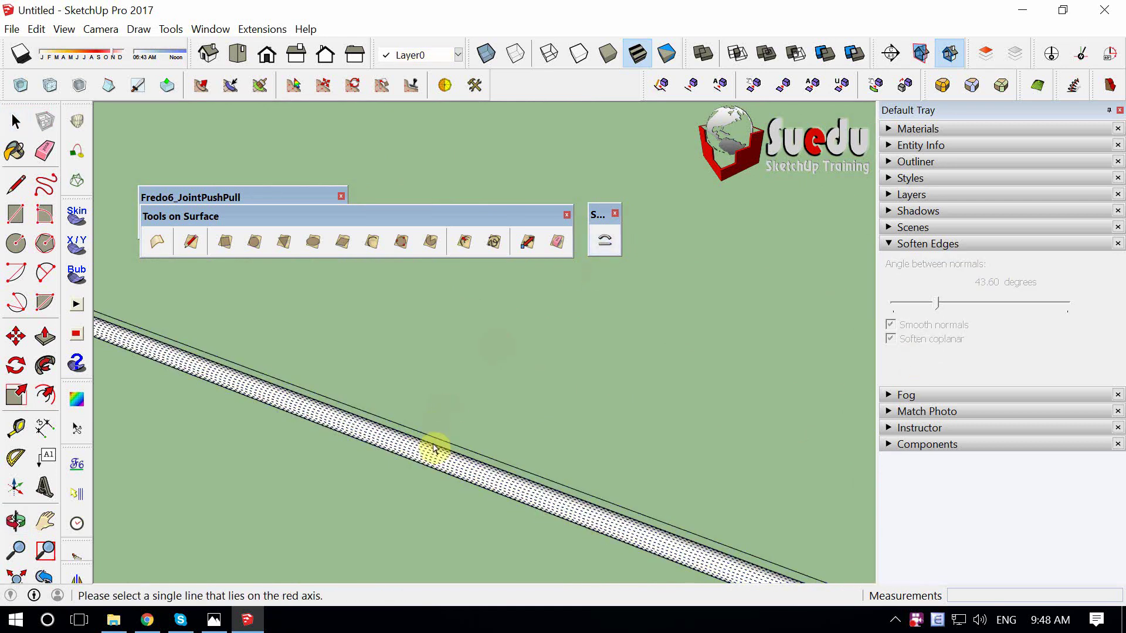
pyautogui.scroll(-3, 415, 452)
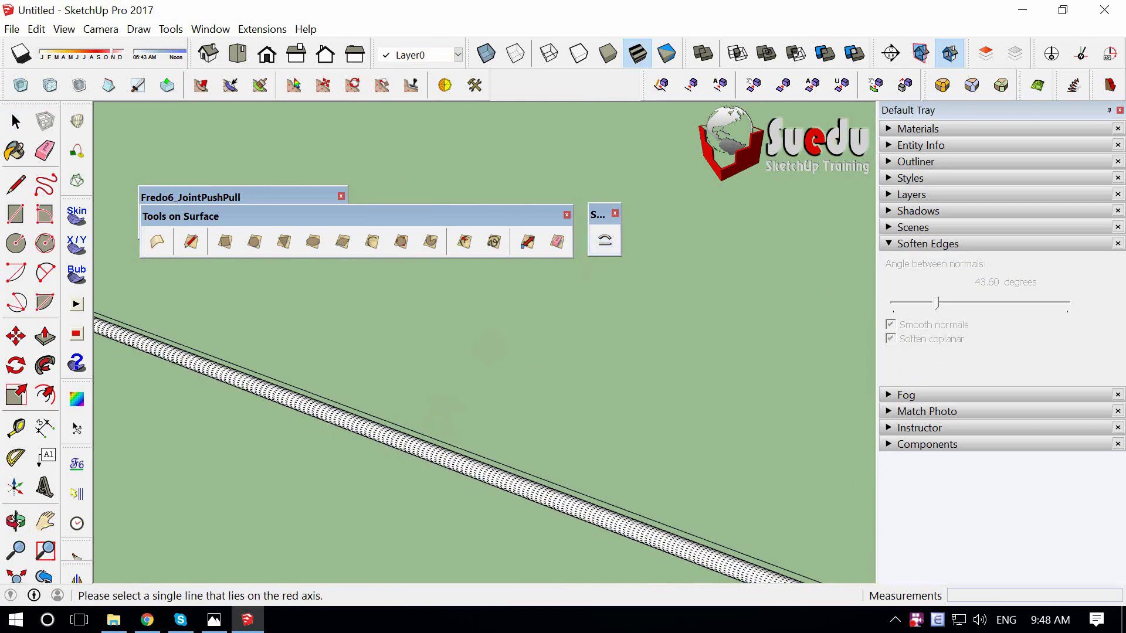
pyautogui.scroll(-3, 415, 452)
pyautogui.scroll(-3, 419, 463)
pyautogui.scroll(-1, 419, 463)
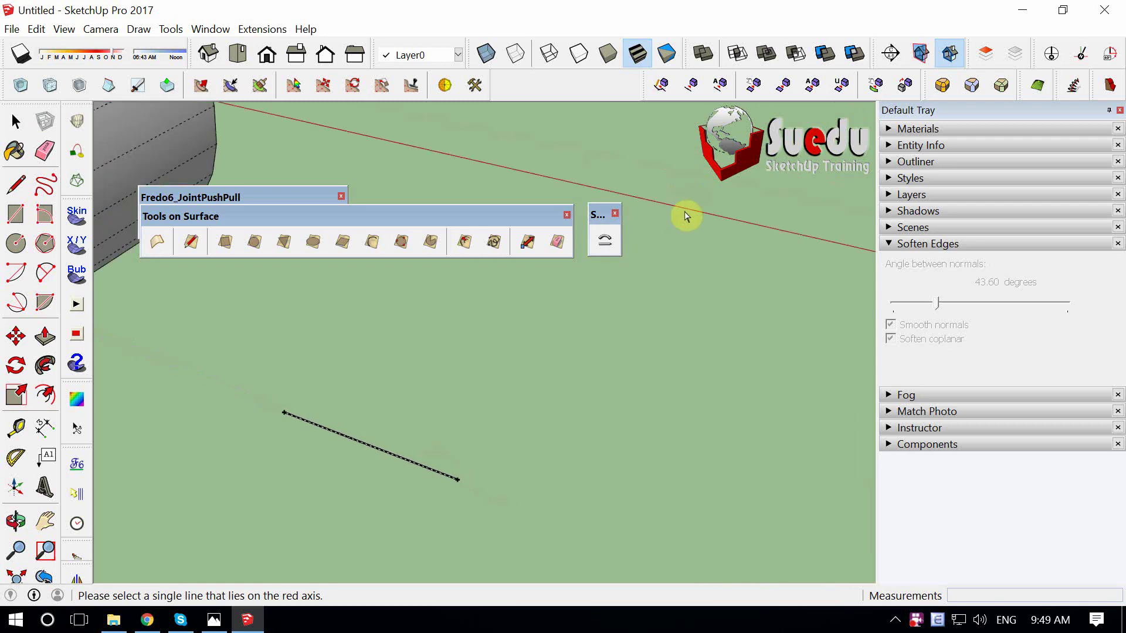
pyautogui.press('space')
pyautogui.scroll(2, 431, 531)
pyautogui.scroll(2, 445, 519)
pyautogui.scroll(2, 472, 456)
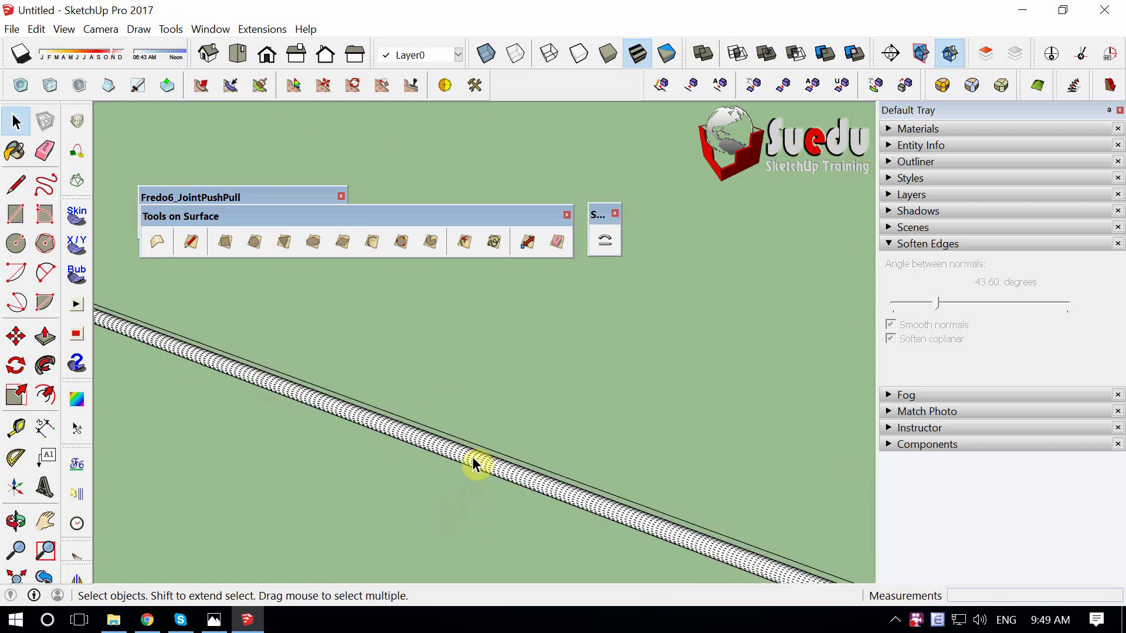
pyautogui.scroll(2, 481, 438)
# Bend the straight tube along the ring's curved path with Shape Bender and accept it.
pyautogui.click(610, 248)
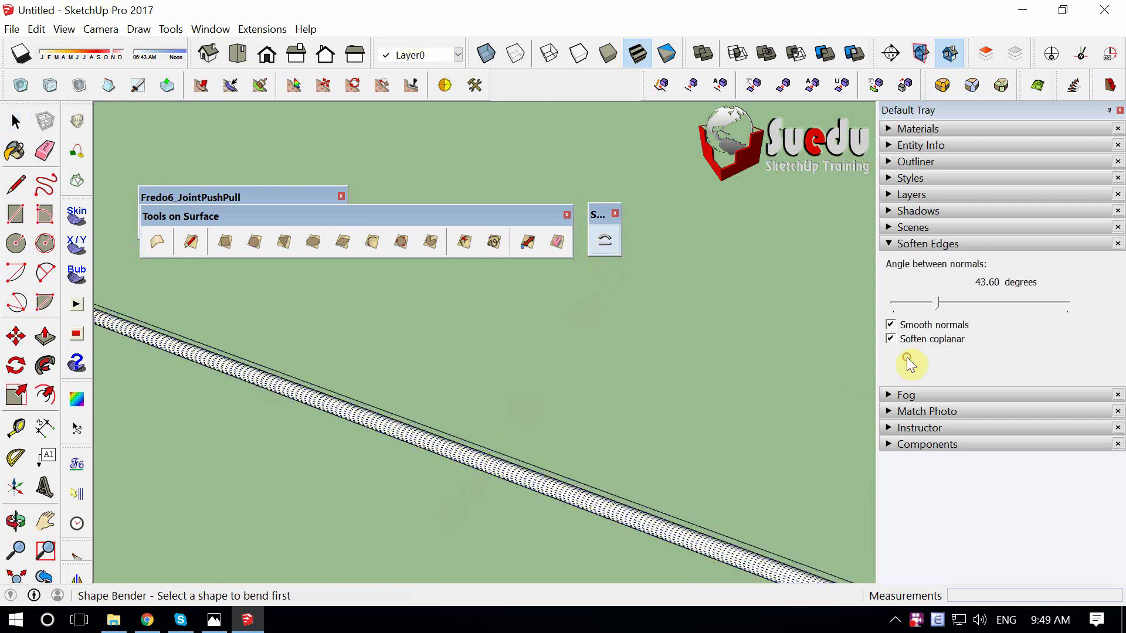
pyautogui.click(452, 449)
pyautogui.scroll(-3, 457, 455)
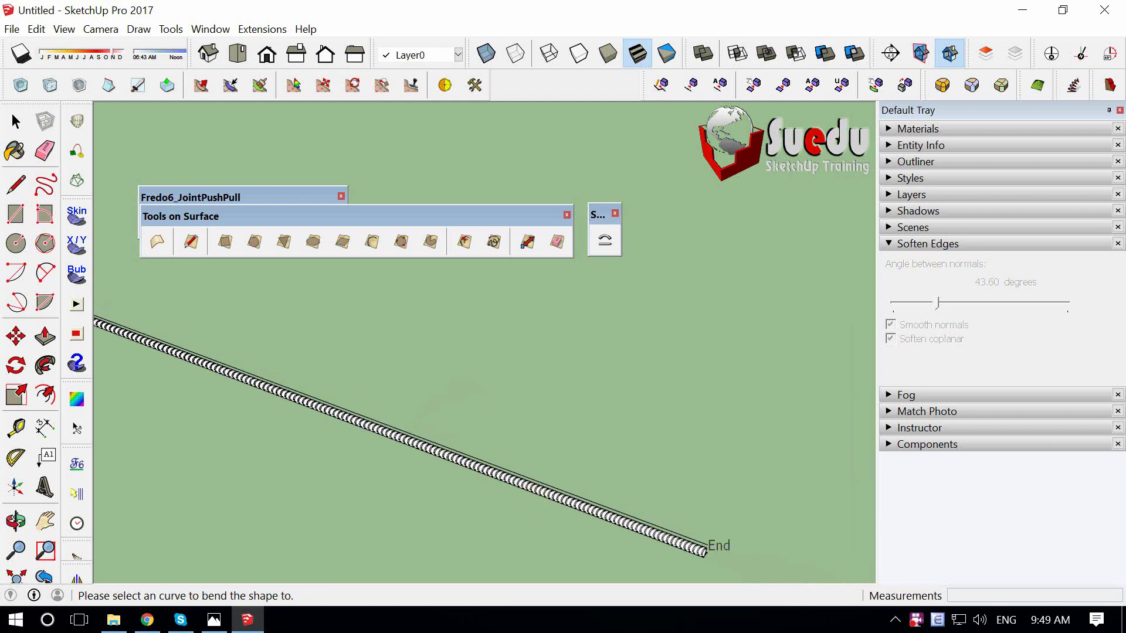
pyautogui.scroll(-2, 499, 475)
pyautogui.scroll(-2, 510, 484)
pyautogui.scroll(-3, 519, 488)
pyautogui.scroll(-3, 528, 490)
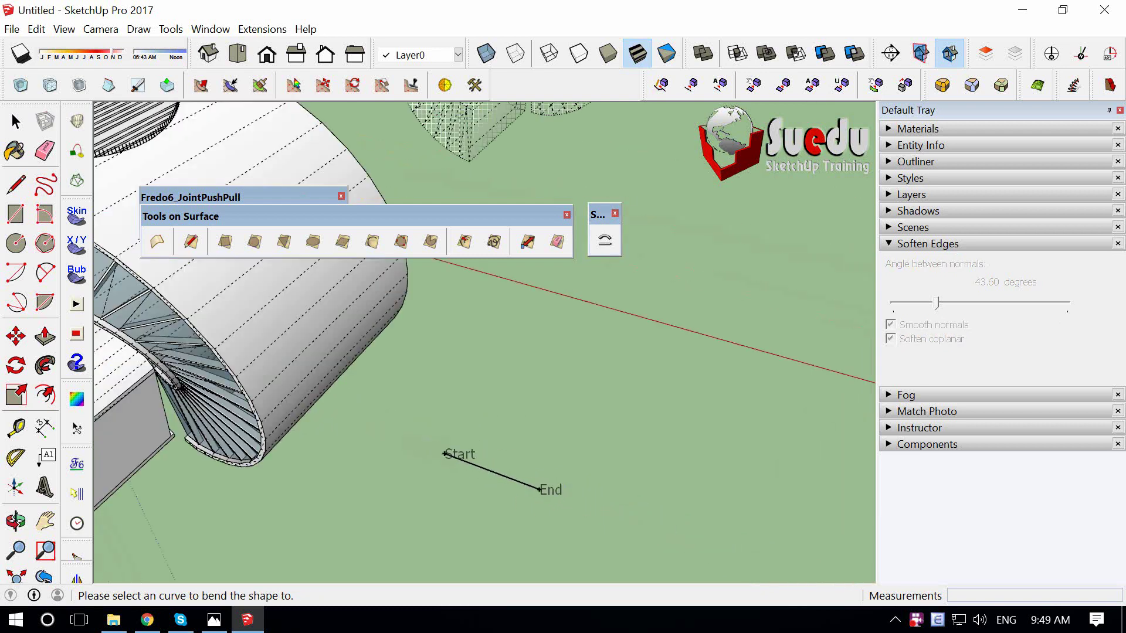
pyautogui.scroll(-2, 535, 485)
pyautogui.moveTo(535, 485)
pyautogui.mouseDown(button='middle')
pyautogui.moveTo(492, 554)
pyautogui.moveTo(599, 613)
pyautogui.mouseUp(button='middle')
pyautogui.scroll(5, 370, 389)
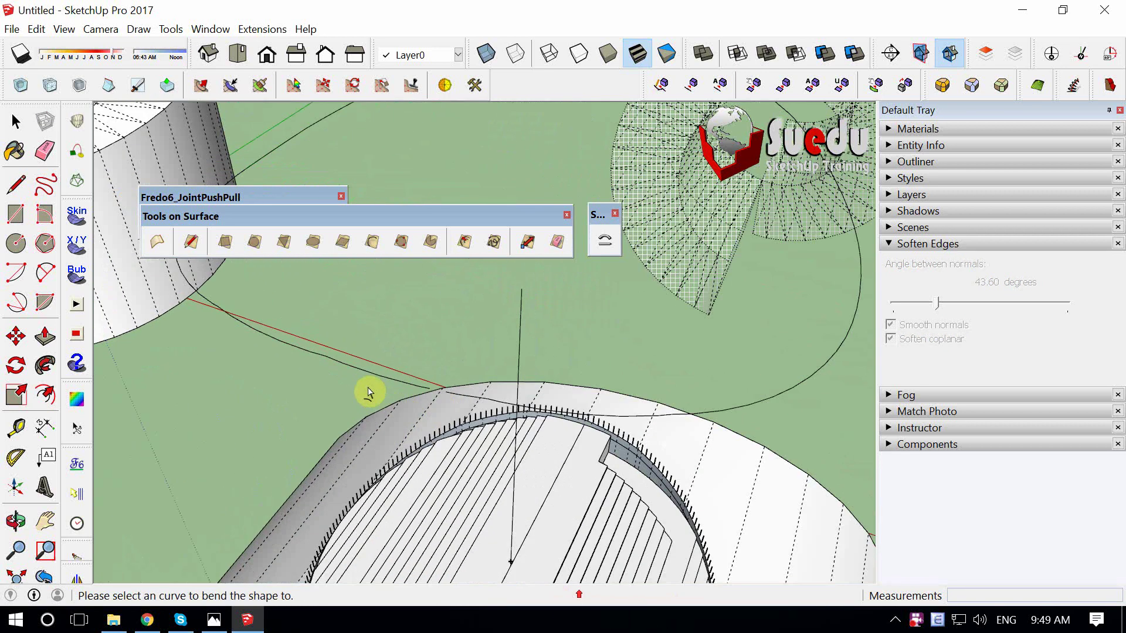
pyautogui.click(364, 375)
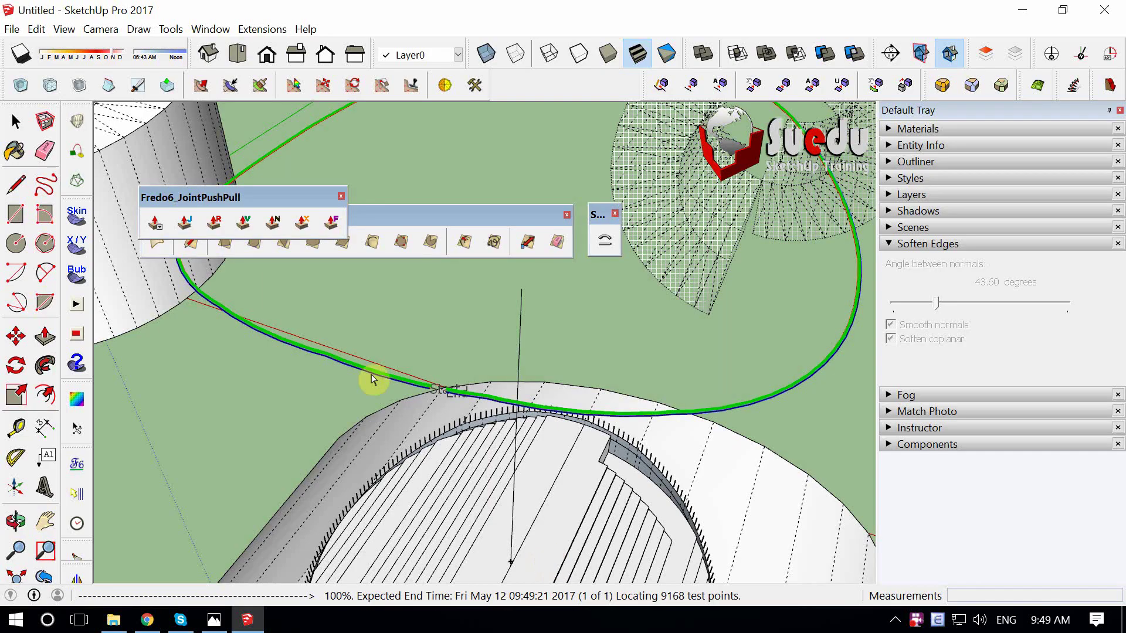
pyautogui.moveTo(371, 380); pyautogui.dragTo(381, 501, button='middle')
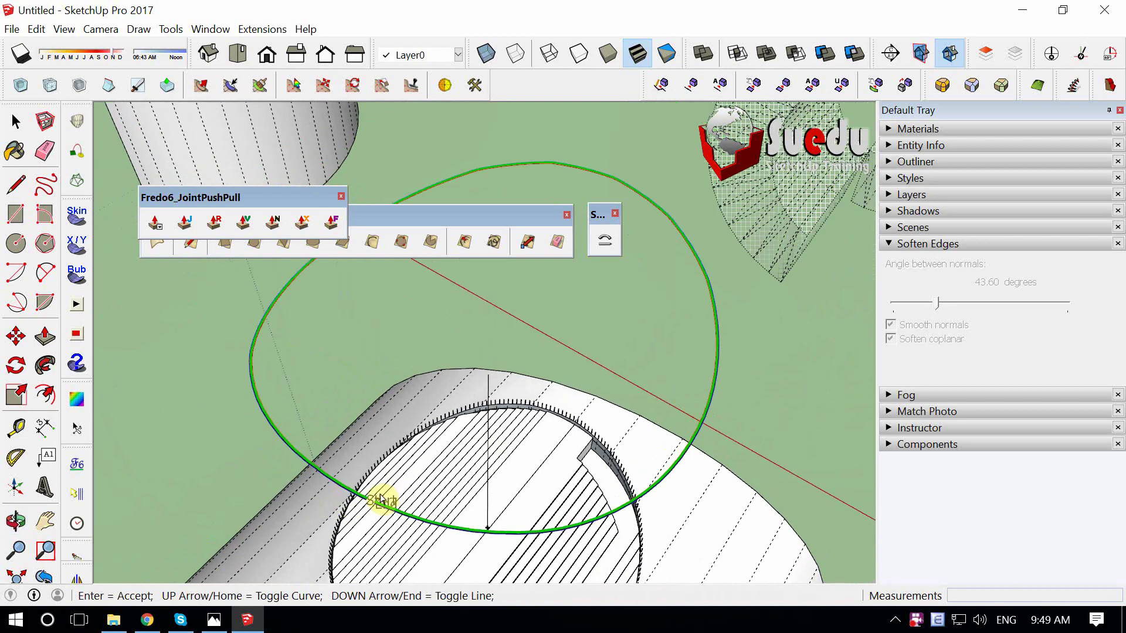
pyautogui.moveTo(381, 501); pyautogui.dragTo(352, 460, button='middle')
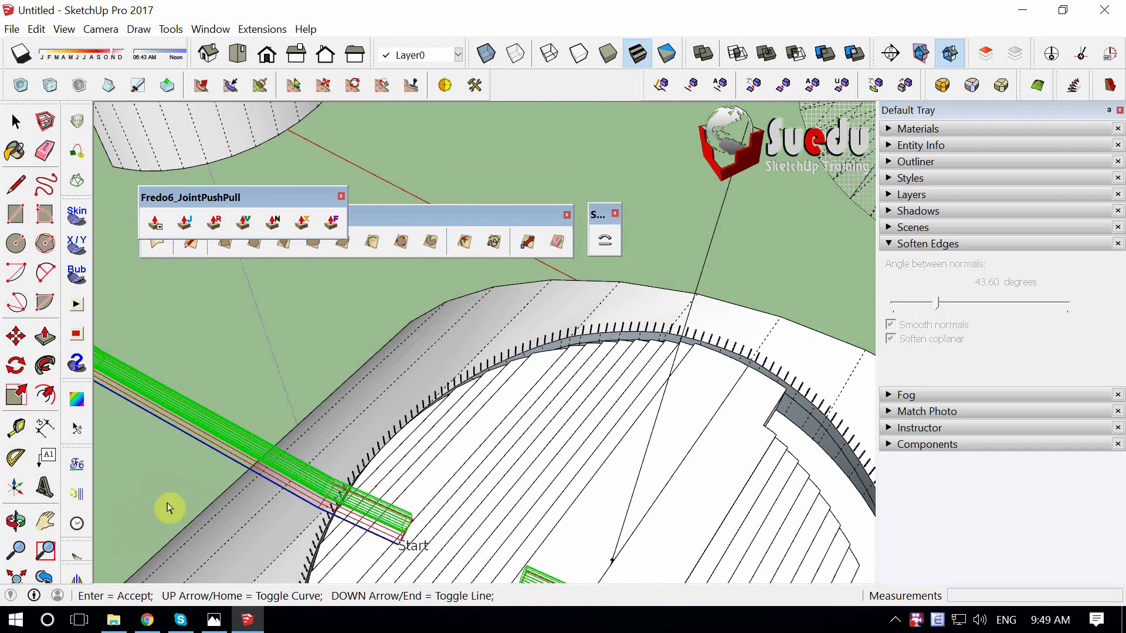
pyautogui.press('Return')
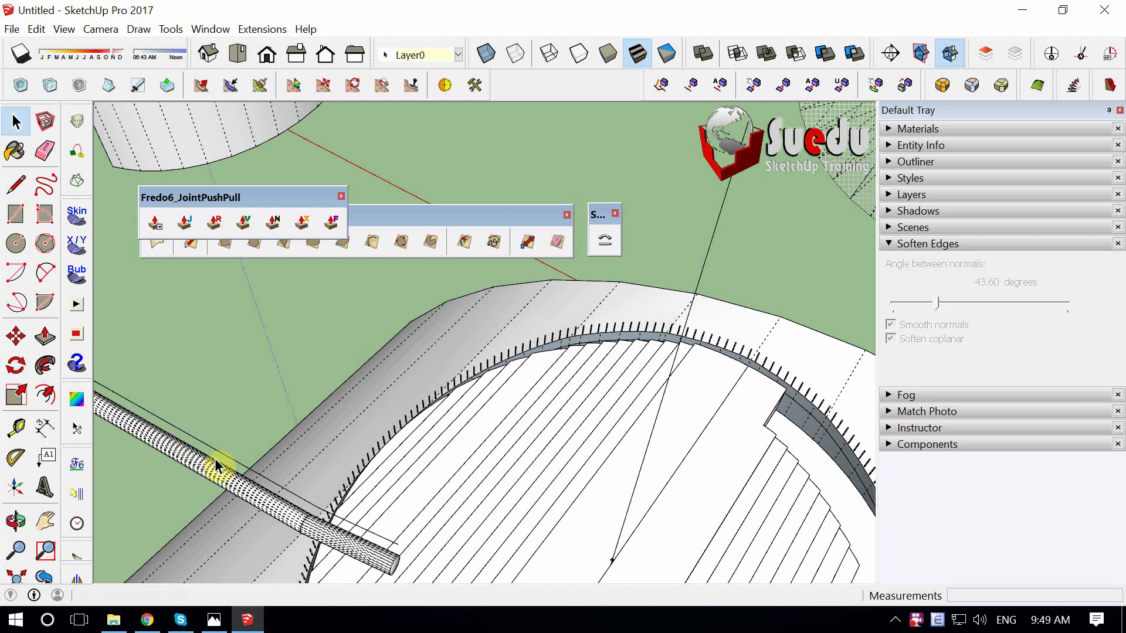
# Zoom in and out to inspect the bent tube sweeping over the arch structure.
pyautogui.scroll(-5, 205, 423)
pyautogui.scroll(-3, 205, 423)
pyautogui.scroll(3, 349, 287)
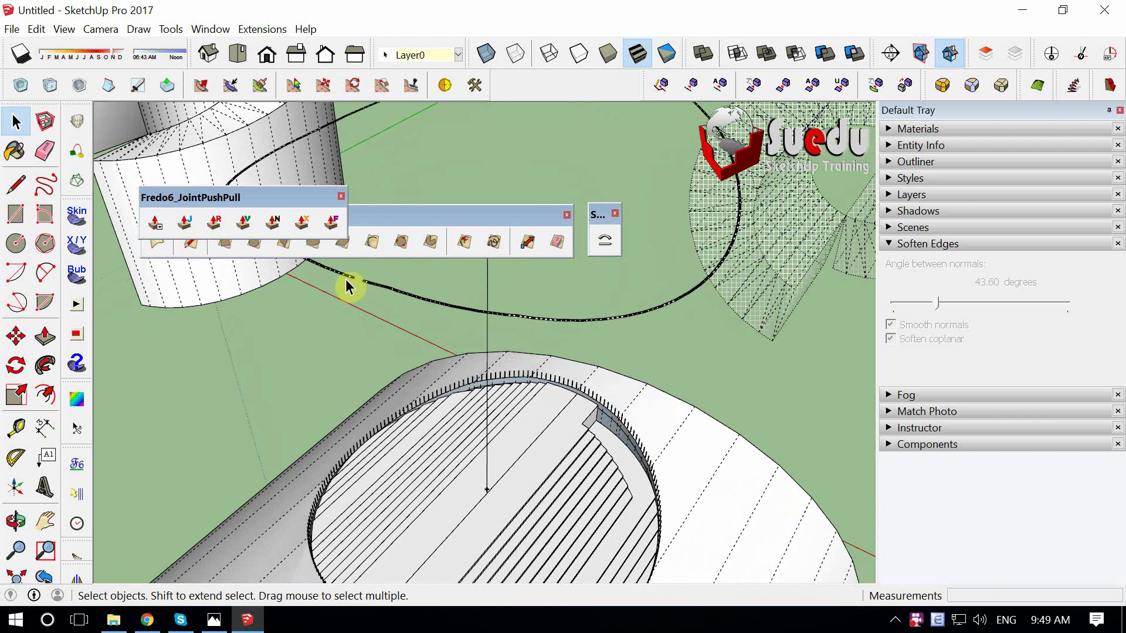
pyautogui.scroll(3, 370, 283)
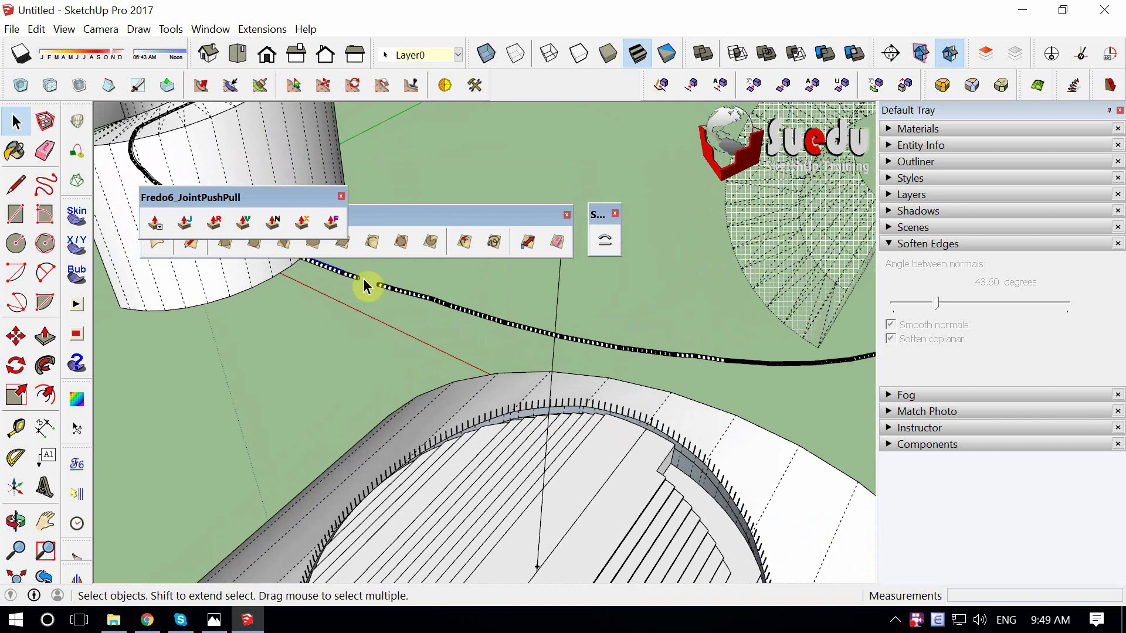
pyautogui.scroll(5, 540, 428)
pyautogui.scroll(-3, 352, 299)
pyautogui.scroll(-3, 364, 319)
pyautogui.scroll(-3, 397, 377)
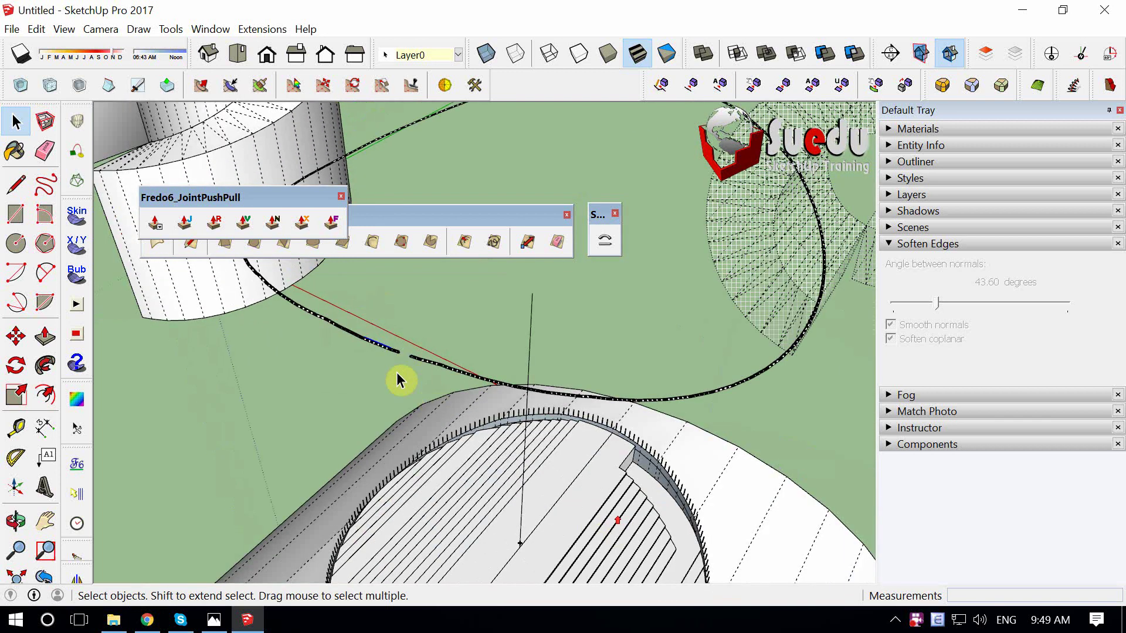
pyautogui.scroll(-3, 367, 346)
pyautogui.scroll(3, 641, 540)
pyautogui.scroll(3, 423, 390)
pyautogui.scroll(3, 495, 477)
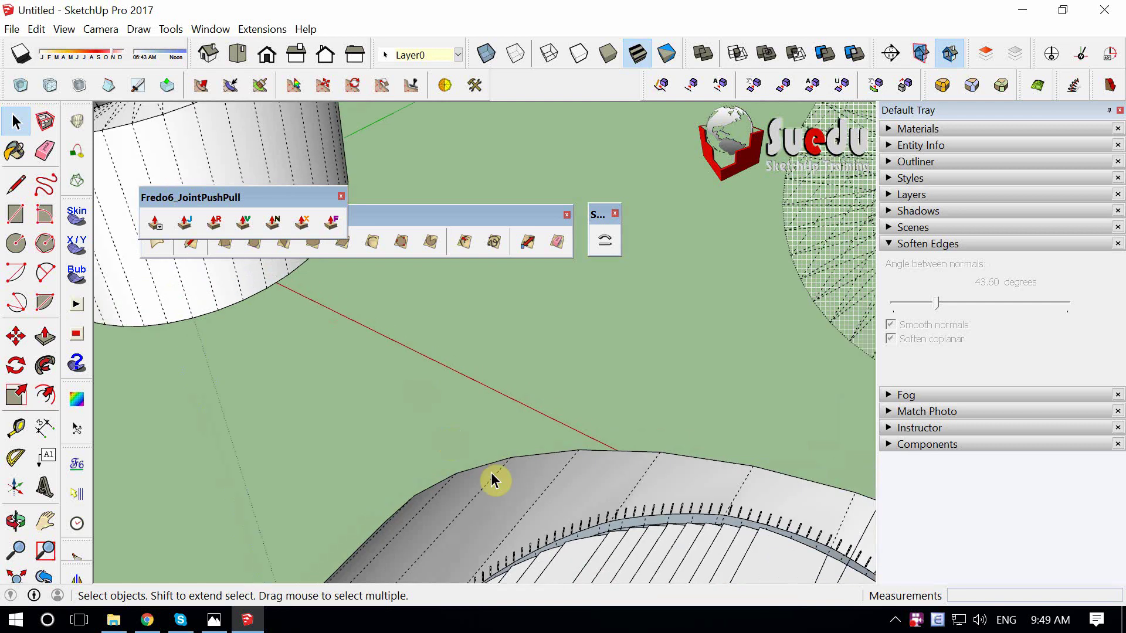
pyautogui.scroll(3, 544, 491)
pyautogui.scroll(3, 470, 446)
pyautogui.scroll(3, 498, 469)
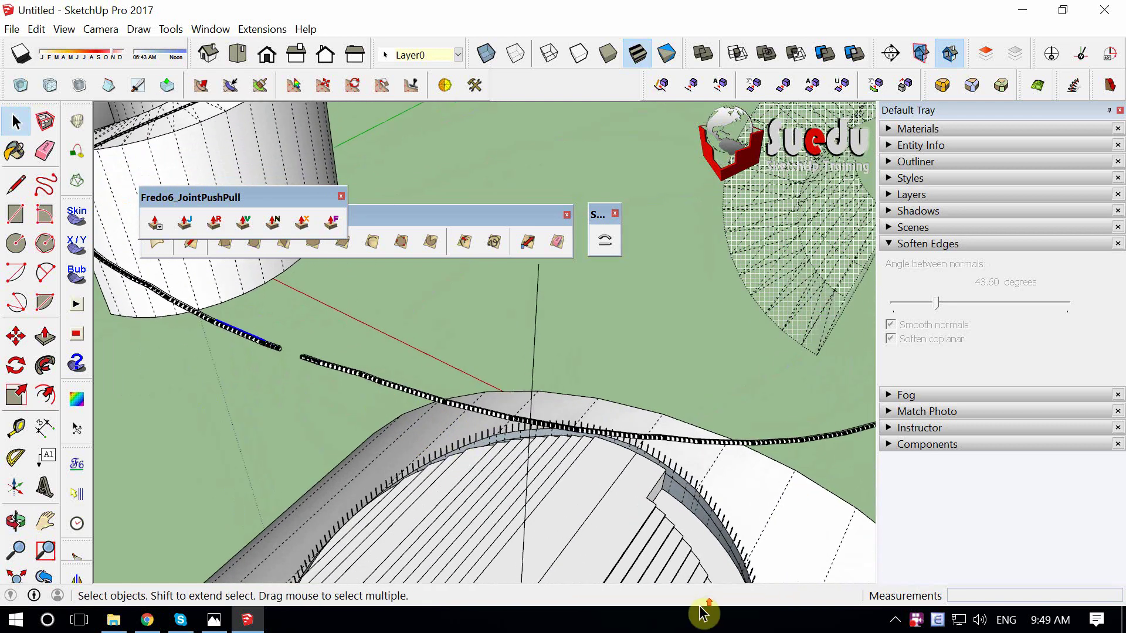
# Move the bent tube onto the tops of the posts around the elliptical opening.
pyautogui.click(414, 405)
pyautogui.press('m')
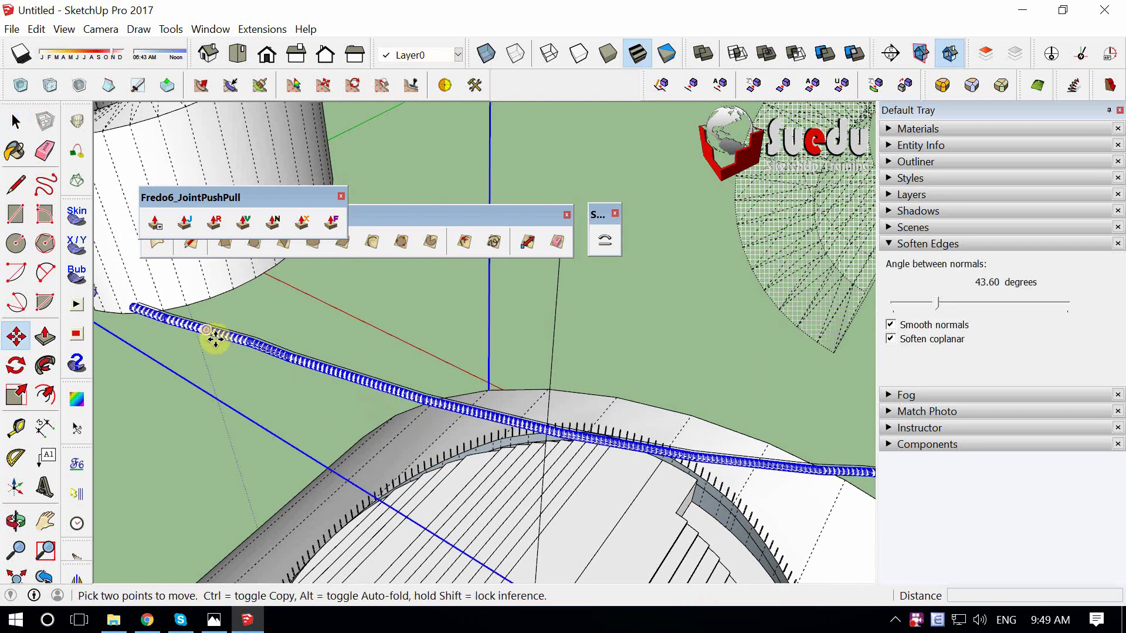
pyautogui.click(470, 540)
pyautogui.scroll(-3, 327, 347)
pyautogui.scroll(-3, 568, 395)
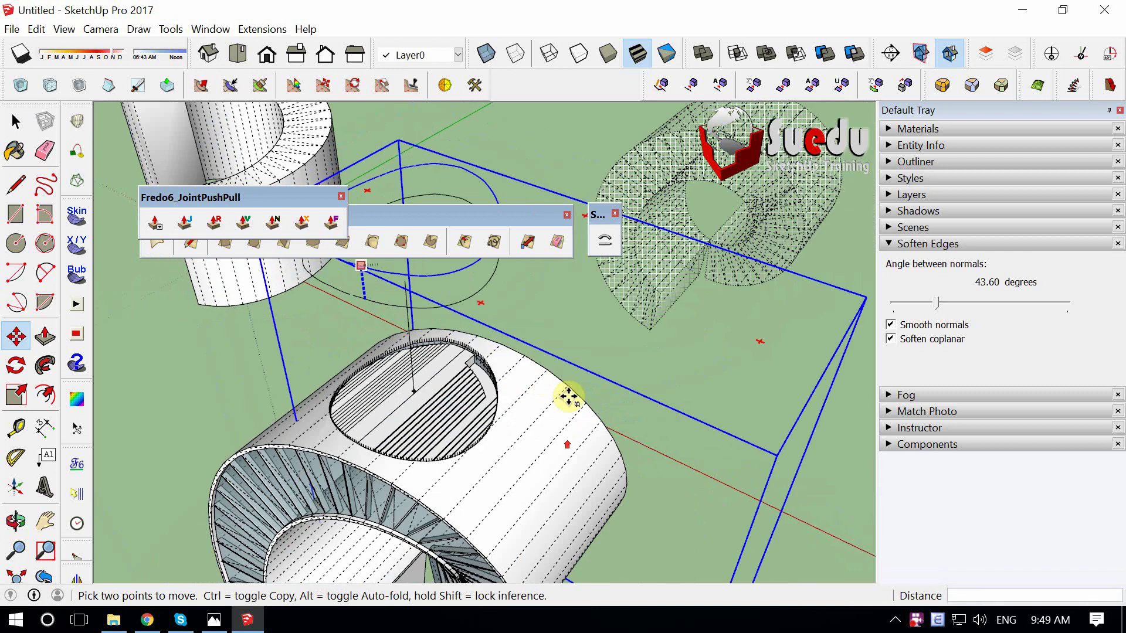
pyautogui.scroll(2, 381, 434)
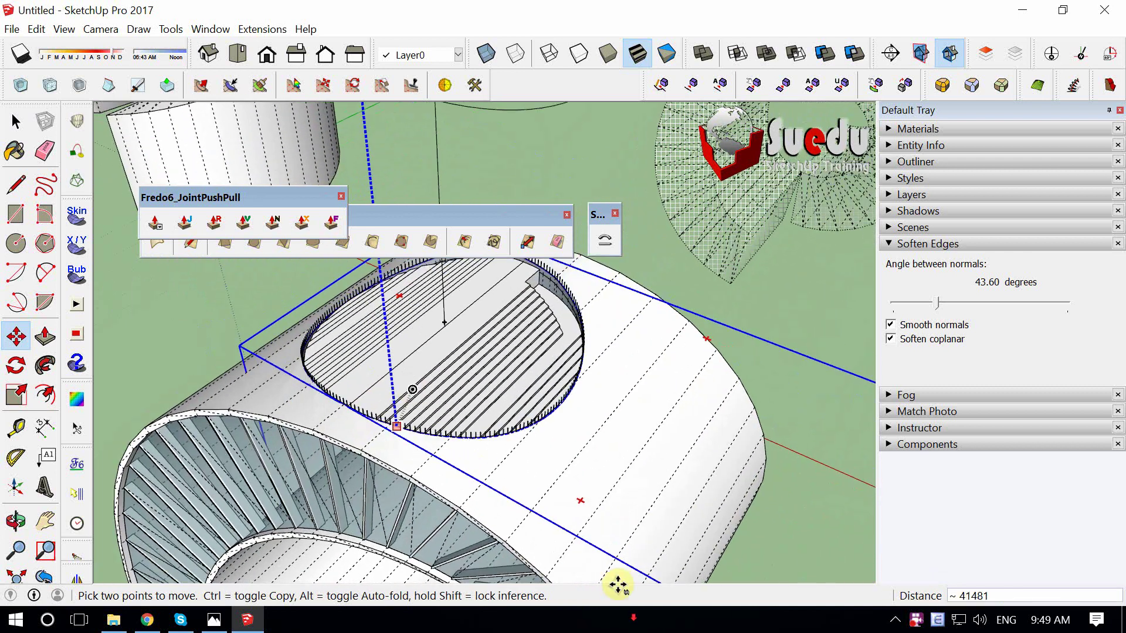
pyautogui.moveTo(415, 433); pyautogui.dragTo(506, 351, button='middle')
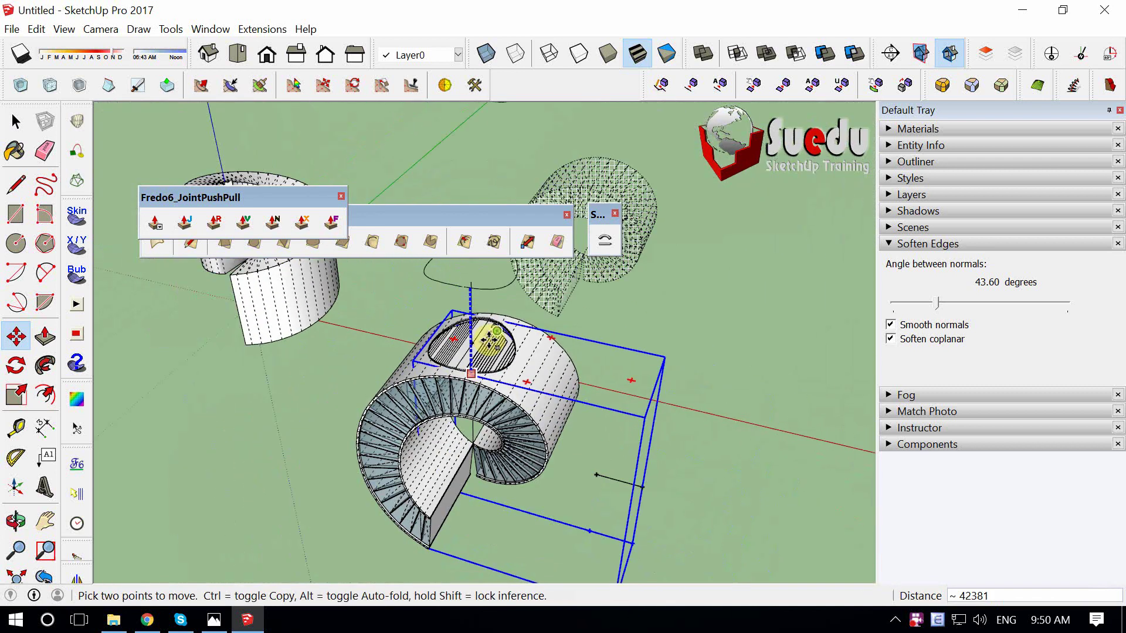
pyautogui.scroll(2, 493, 332)
pyautogui.scroll(2, 471, 397)
pyautogui.scroll(2, 432, 474)
pyautogui.scroll(2, 432, 474)
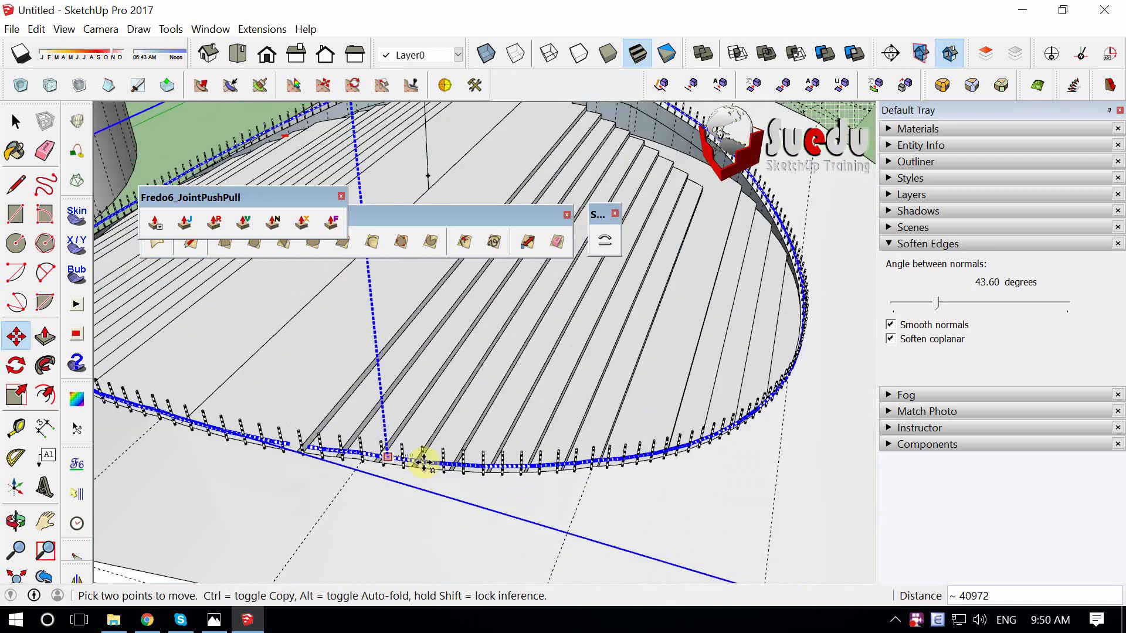
pyautogui.scroll(2, 422, 460)
pyautogui.scroll(1, 402, 458)
pyautogui.scroll(-1, 494, 455)
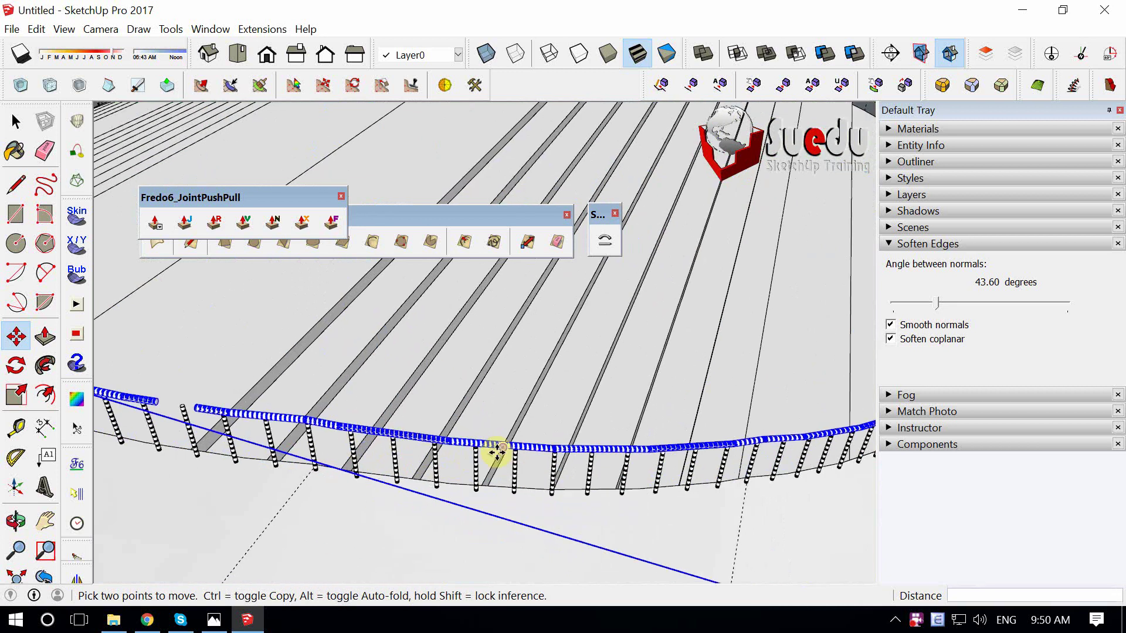
pyautogui.scroll(-2, 578, 410)
pyautogui.scroll(-3, 578, 432)
pyautogui.press('space')
# Orbit low along the railing and select the whole handrail tube.
pyautogui.scroll(2, 432, 402)
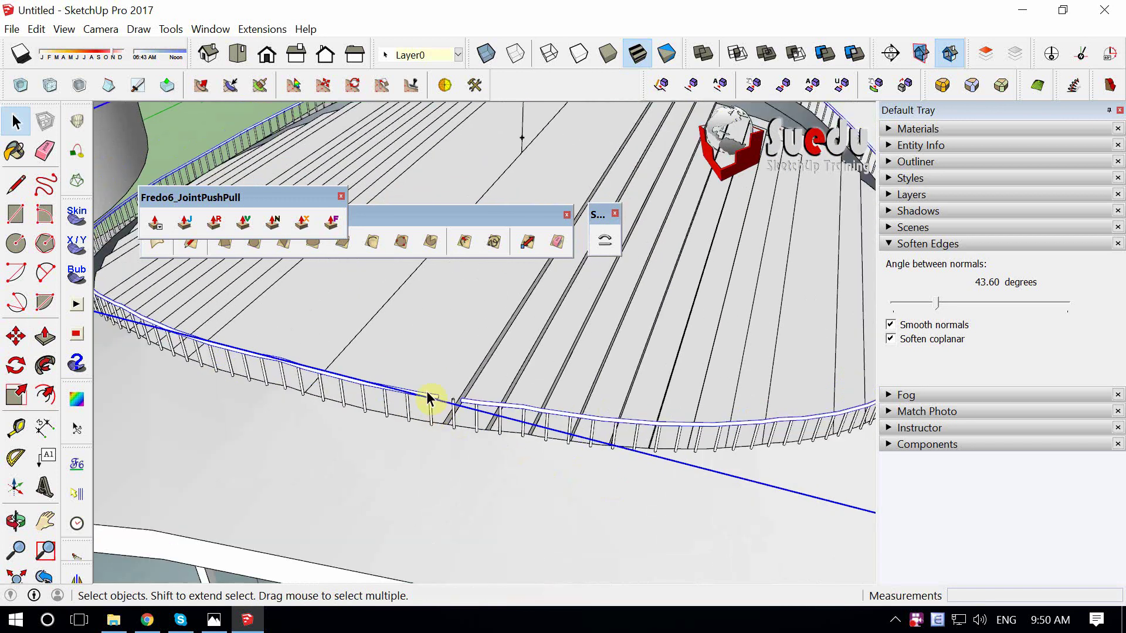
pyautogui.scroll(2, 496, 510)
pyautogui.moveTo(496, 511)
pyautogui.mouseDown(button='middle')
pyautogui.moveTo(239, 461)
pyautogui.moveTo(402, 436)
pyautogui.mouseUp(button='middle')
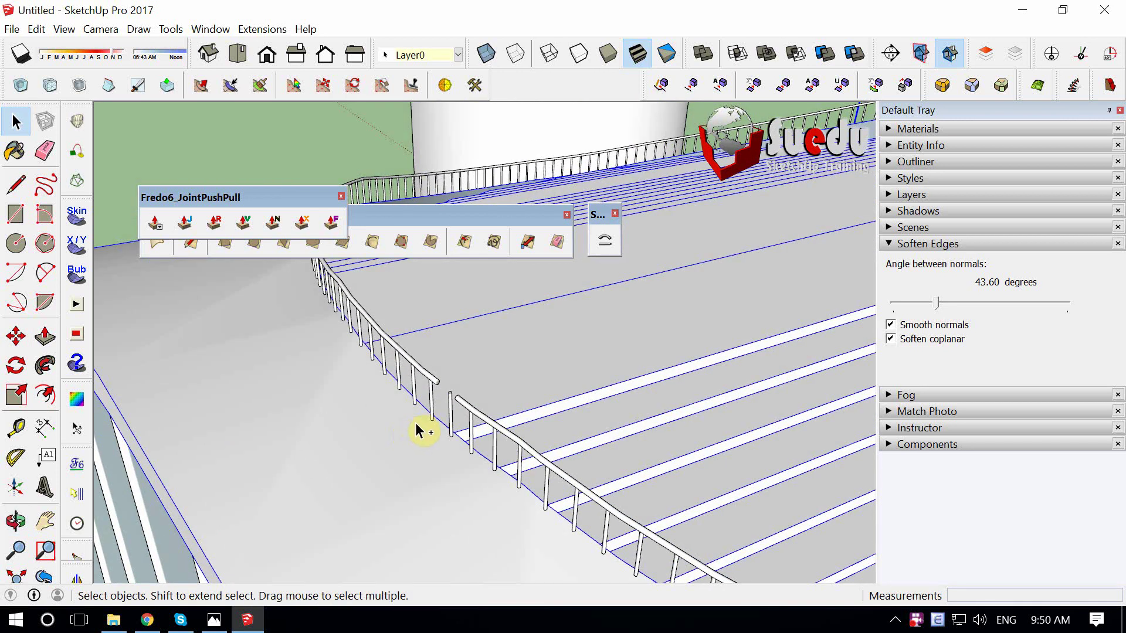
pyautogui.scroll(1, 418, 431)
pyautogui.scroll(1, 448, 395)
pyautogui.tripleClick(432, 382)
pyautogui.scroll(1, 437, 390)
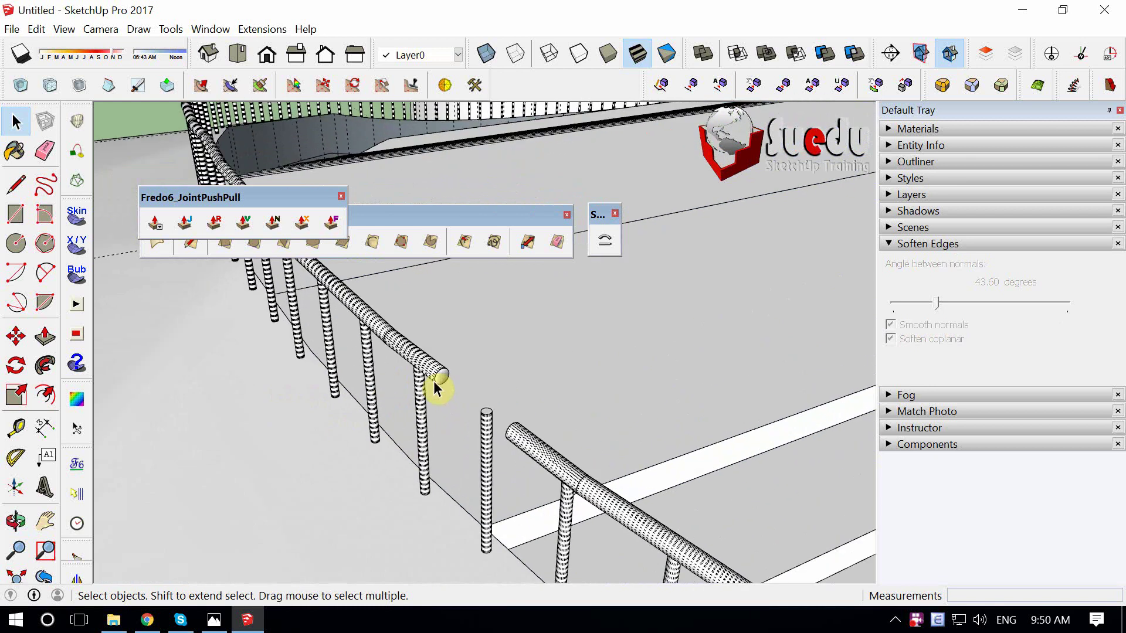
pyautogui.scroll(1, 452, 377)
# Push-pull the right railing's end face toward the gap between the tubes.
pyautogui.moveTo(472, 414)
pyautogui.mouseDown(button='middle')
pyautogui.moveTo(697, 476)
pyautogui.moveTo(624, 465)
pyautogui.moveTo(674, 456)
pyautogui.mouseUp(button='middle')
pyautogui.press('p')
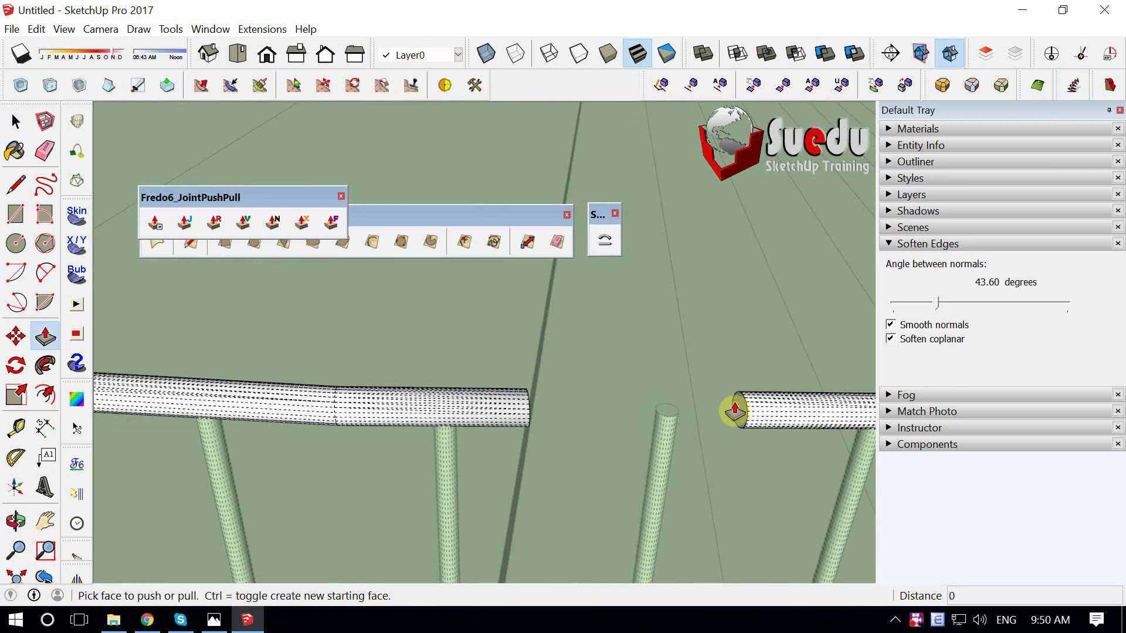
pyautogui.moveTo(736, 410); pyautogui.dragTo(604, 405)
pyautogui.click(538, 410)
pyautogui.moveTo(538, 410)
pyautogui.mouseDown(button='middle')
pyautogui.moveTo(314, 440)
pyautogui.moveTo(131, 407)
pyautogui.moveTo(311, 450)
pyautogui.moveTo(711, 463)
pyautogui.moveTo(606, 460)
pyautogui.moveTo(598, 445)
pyautogui.mouseUp(button='middle')
pyautogui.click(508, 357)
pyautogui.press('space')
pyautogui.scroll(2, 509, 346)
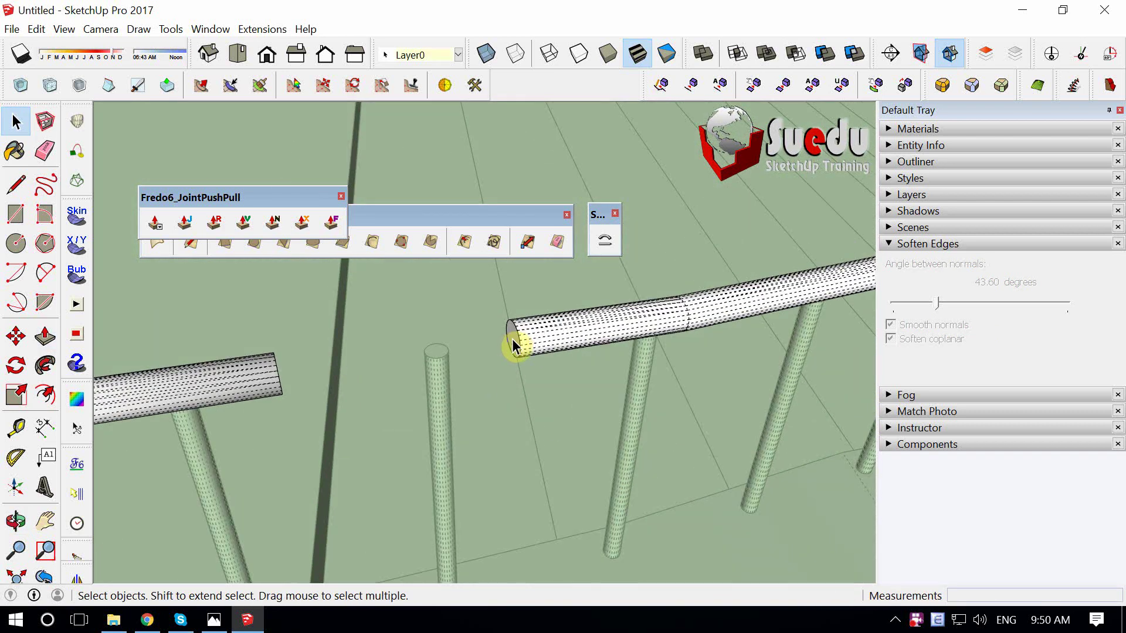
pyautogui.scroll(3, 512, 339)
# Pull the railing's end face out further to lengthen the tube.
pyautogui.press('p')
pyautogui.scroll(2, 573, 382)
pyautogui.click(694, 399)
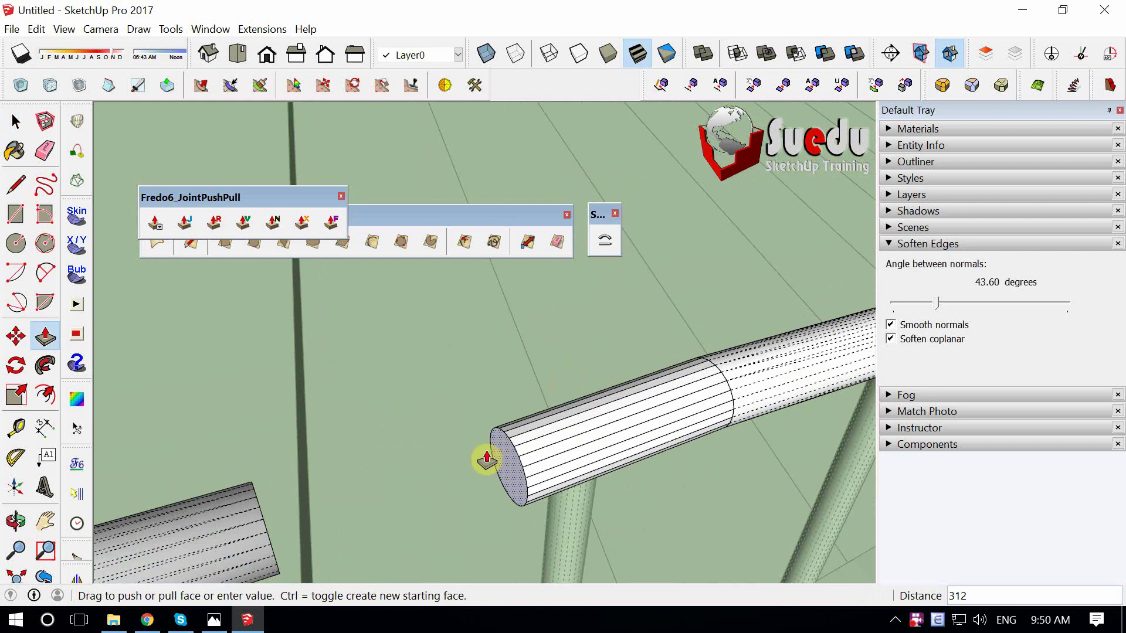
pyautogui.click(387, 490)
pyautogui.scroll(1, 457, 410)
pyautogui.press('space')
pyautogui.moveTo(383, 354); pyautogui.dragTo(499, 566)
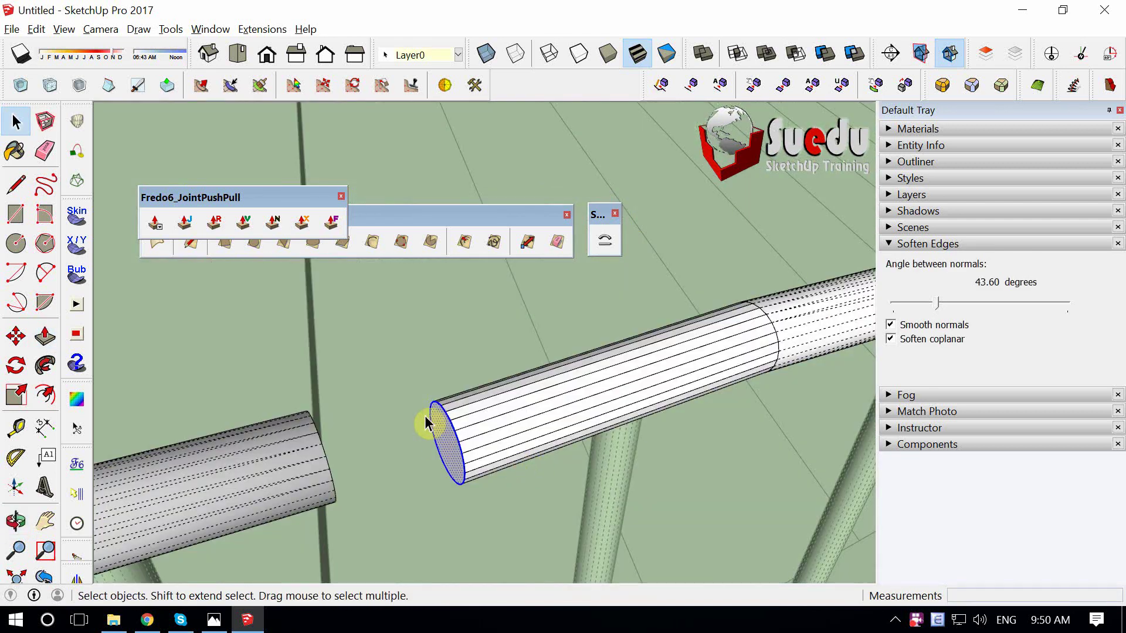
pyautogui.moveTo(426, 423); pyautogui.dragTo(448, 420, button='middle')
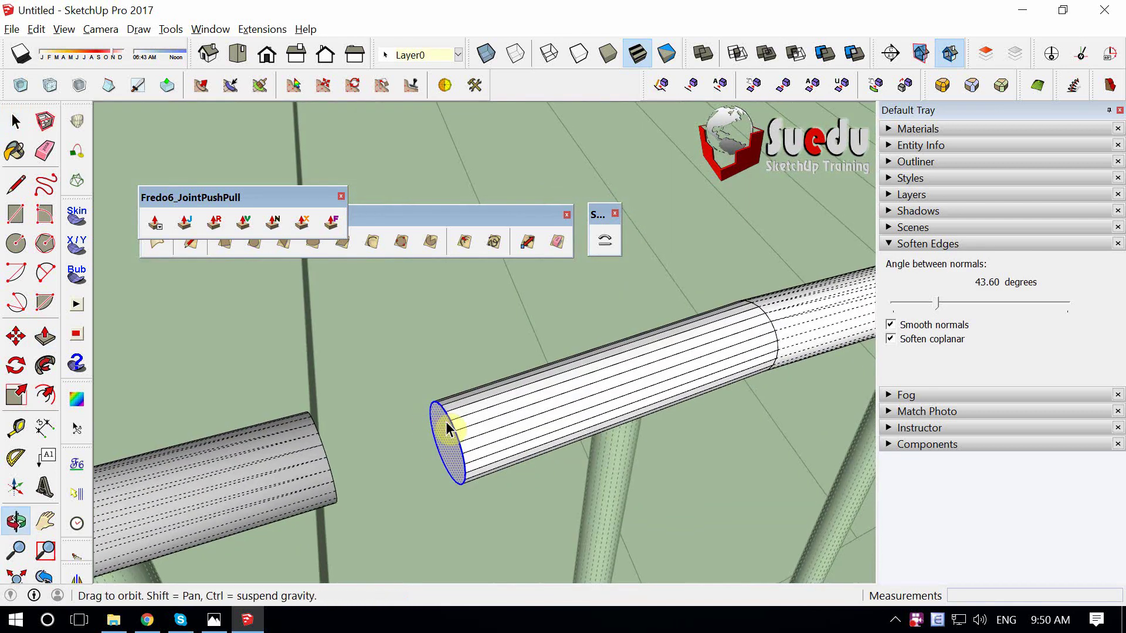
# Move the tube's end face onto the adjoining tube's end to close the gap.
pyautogui.press('m')
pyautogui.click(447, 410)
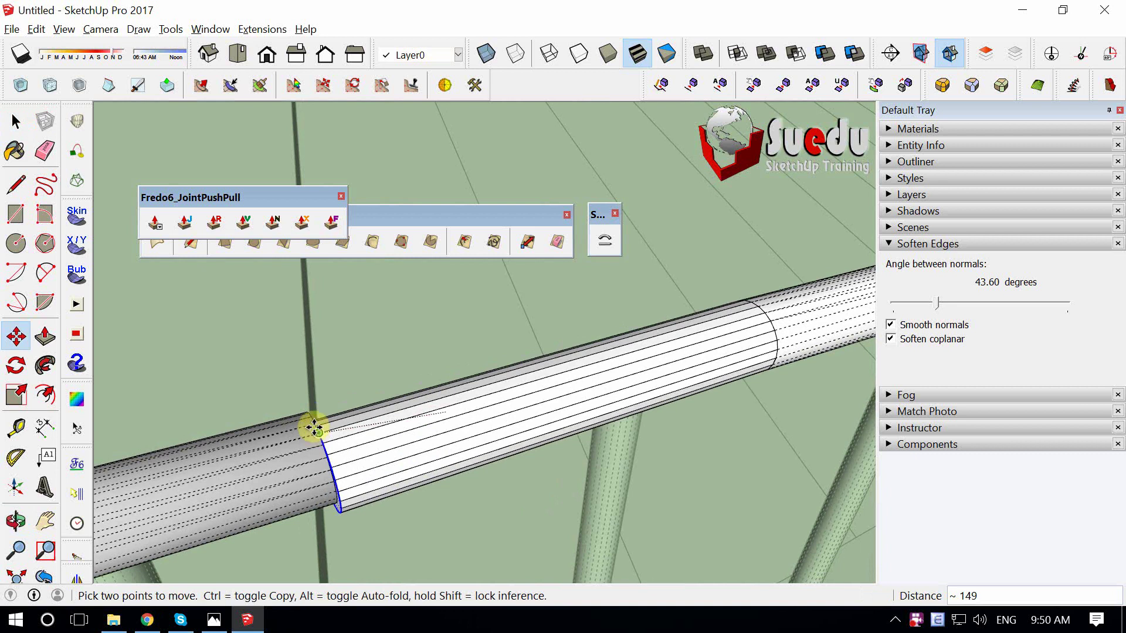
pyautogui.click(311, 424)
pyautogui.moveTo(536, 427)
pyautogui.mouseDown(button='middle')
pyautogui.moveTo(209, 384)
pyautogui.moveTo(355, 385)
pyautogui.mouseUp(button='middle')
pyautogui.press('space')
# Soften the edges of the whole handrail tube at 44.20°.
pyautogui.tripleClick(425, 394)
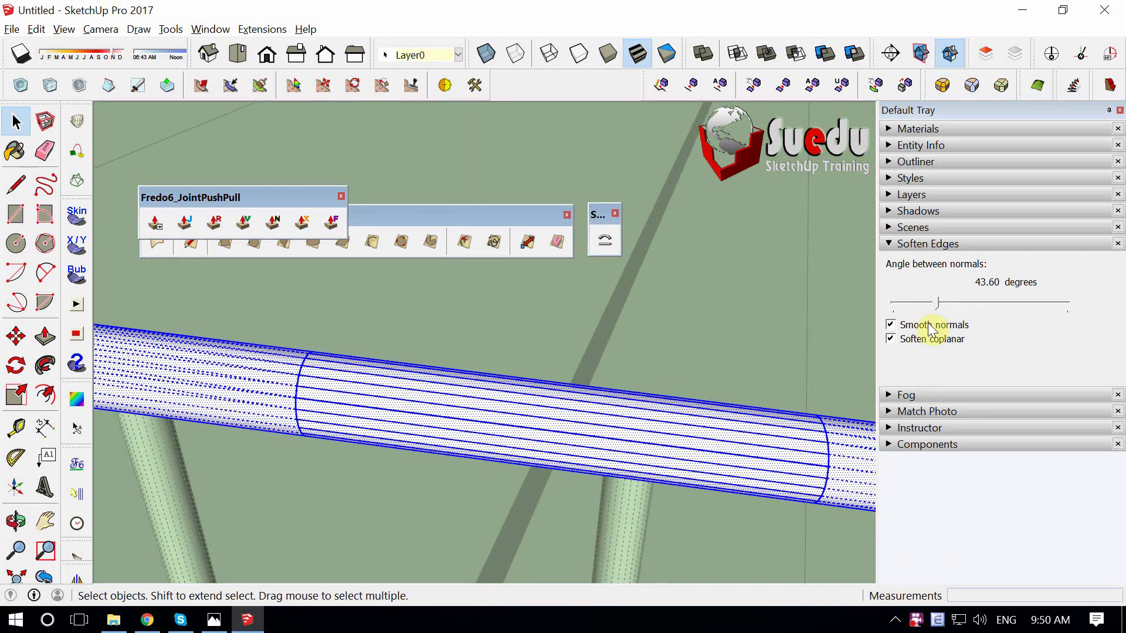
pyautogui.moveTo(937, 303); pyautogui.dragTo(938, 304)
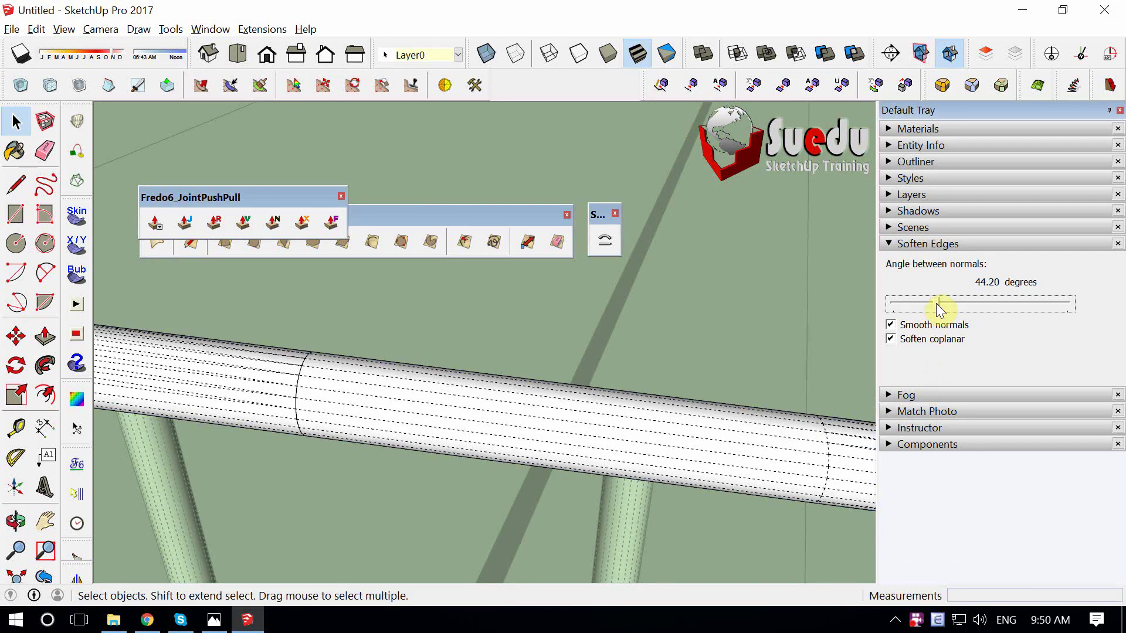
pyautogui.click(679, 431)
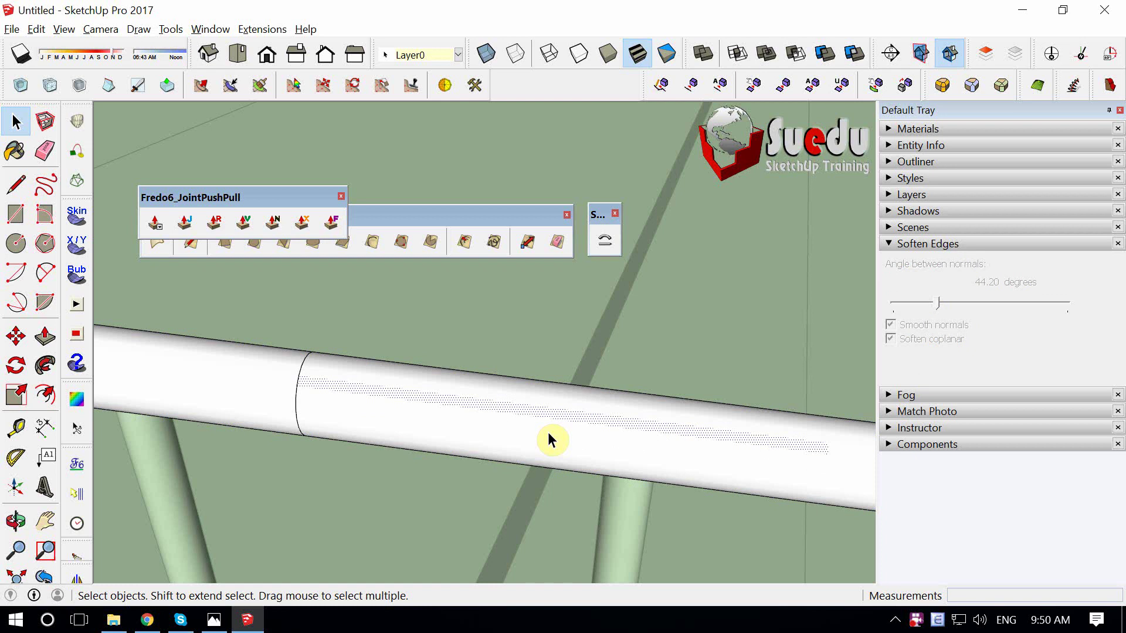
pyautogui.click(429, 490)
pyautogui.scroll(-5, 402, 419)
pyautogui.scroll(-5, 458, 440)
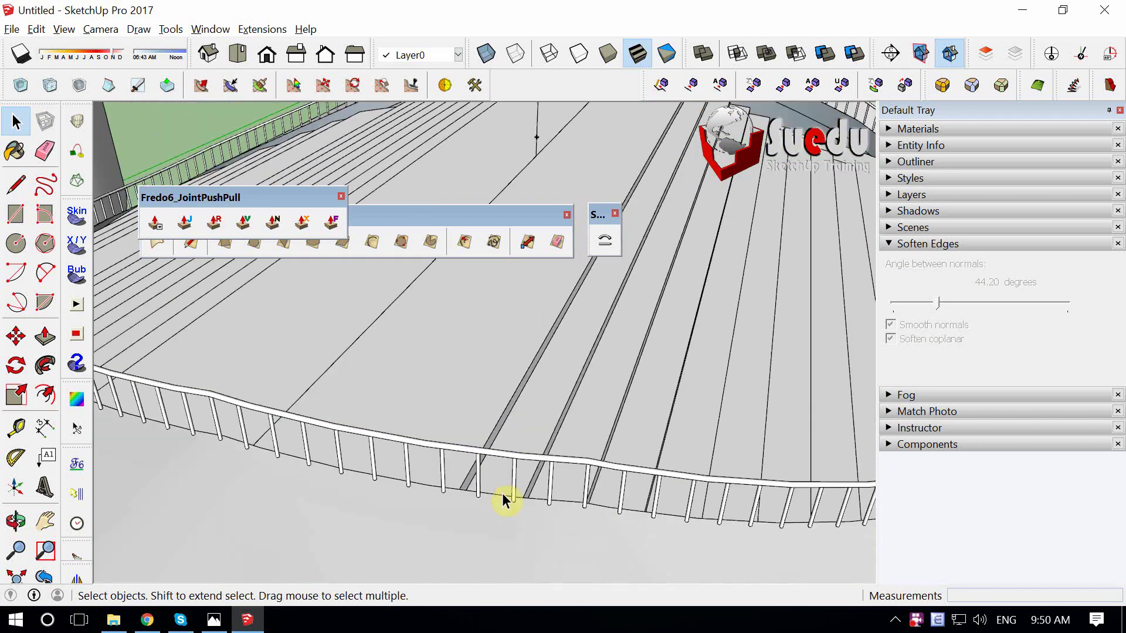
pyautogui.moveTo(502, 498)
pyautogui.mouseDown(button='middle')
pyautogui.moveTo(427, 477)
pyautogui.moveTo(485, 432)
pyautogui.moveTo(390, 434)
pyautogui.moveTo(636, 427)
pyautogui.moveTo(691, 377)
pyautogui.moveTo(847, 334)
pyautogui.moveTo(450, 374)
pyautogui.moveTo(261, 432)
pyautogui.moveTo(346, 493)
pyautogui.moveTo(210, 438)
pyautogui.moveTo(621, 432)
pyautogui.moveTo(638, 395)
pyautogui.moveTo(503, 360)
pyautogui.moveTo(563, 427)
pyautogui.moveTo(634, 466)
pyautogui.mouseUp(button='middle')
pyautogui.scroll(-3, 439, 387)
pyautogui.scroll(-3, 490, 381)
pyautogui.scroll(-3, 490, 381)
pyautogui.moveTo(724, 576); pyautogui.dragTo(724, 577)
pyautogui.moveTo(724, 577)
pyautogui.mouseDown(button='middle')
pyautogui.moveTo(669, 520)
pyautogui.moveTo(675, 492)
pyautogui.moveTo(619, 497)
pyautogui.mouseUp(button='middle')
pyautogui.doubleClick(621, 501)
pyautogui.moveTo(706, 462); pyautogui.dragTo(611, 538)
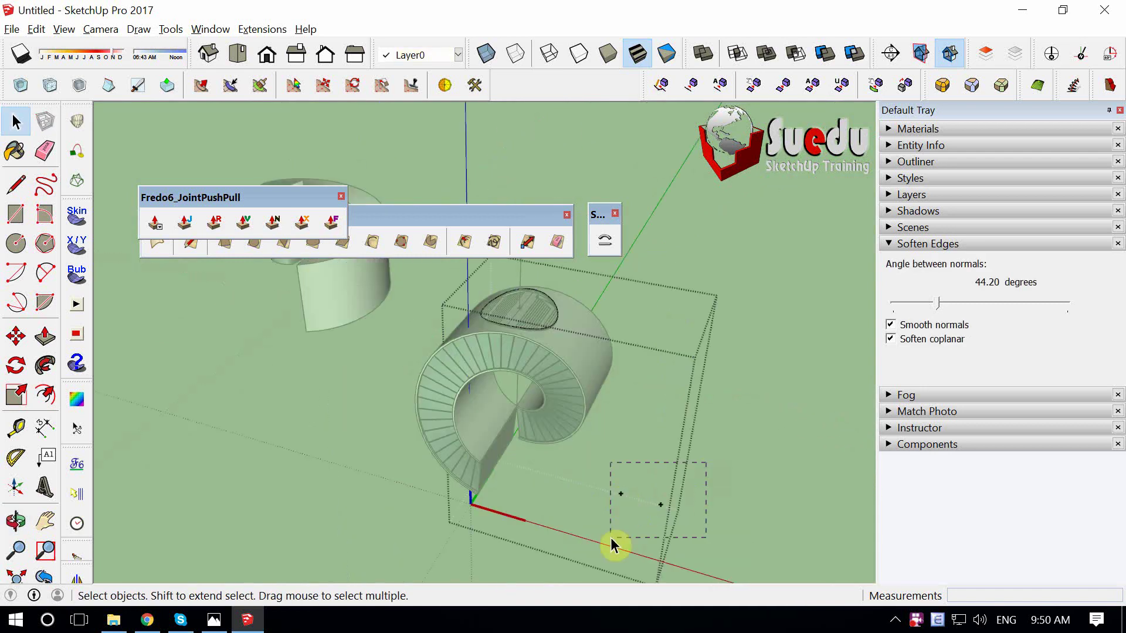
pyautogui.click(622, 490)
pyautogui.moveTo(621, 490)
pyautogui.mouseDown(button='middle')
pyautogui.moveTo(558, 339)
pyautogui.moveTo(463, 368)
pyautogui.moveTo(515, 527)
pyautogui.moveTo(591, 323)
pyautogui.mouseUp(button='middle')
pyautogui.moveTo(532, 380)
pyautogui.mouseDown(button='middle')
pyautogui.moveTo(481, 487)
pyautogui.moveTo(334, 431)
pyautogui.moveTo(465, 460)
pyautogui.mouseUp(button='middle')
pyautogui.scroll(3, 481, 470)
pyautogui.scroll(3, 495, 470)
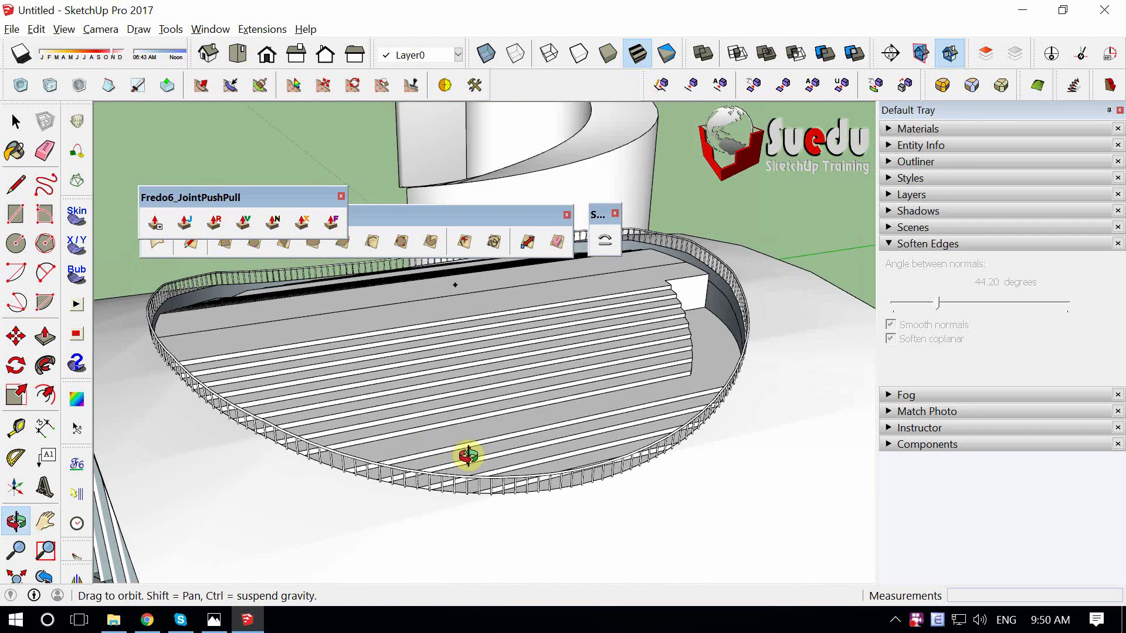
pyautogui.scroll(-3, 586, 385)
pyautogui.scroll(-3, 526, 314)
pyautogui.moveTo(524, 334)
pyautogui.mouseDown(button='middle')
pyautogui.moveTo(503, 395)
pyautogui.moveTo(453, 455)
pyautogui.mouseUp(button='middle')
# In Photos, move from 6.jpg to the night aerial render 8.jpg and zoom to inspect it.
pyautogui.click(221, 617)
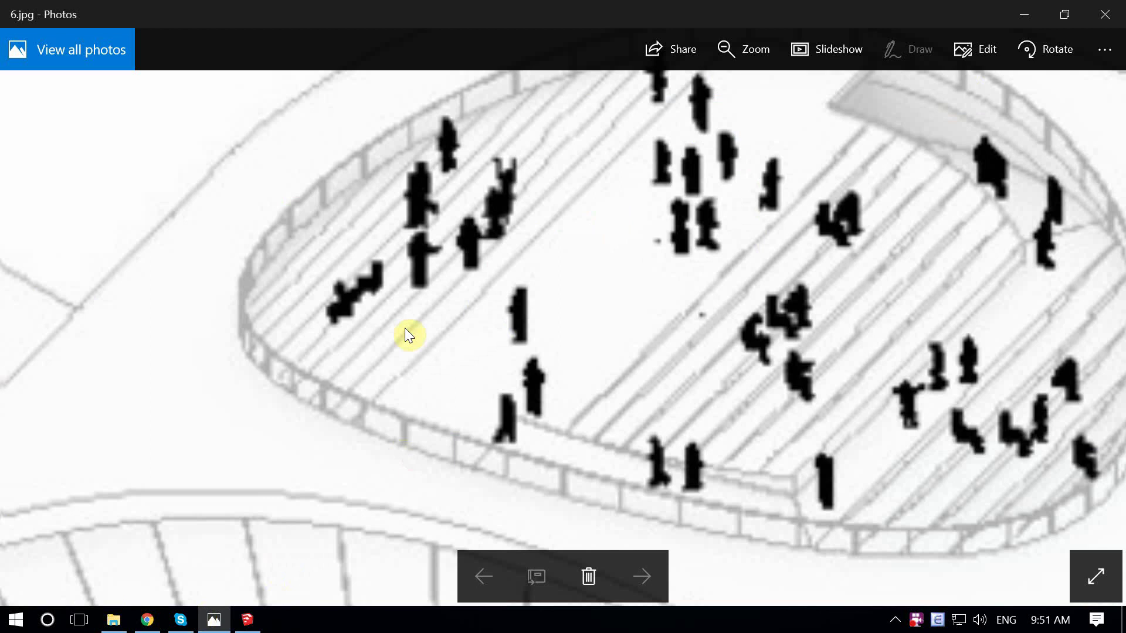
pyautogui.scroll(-3, 405, 329)
pyautogui.scroll(-3, 368, 308)
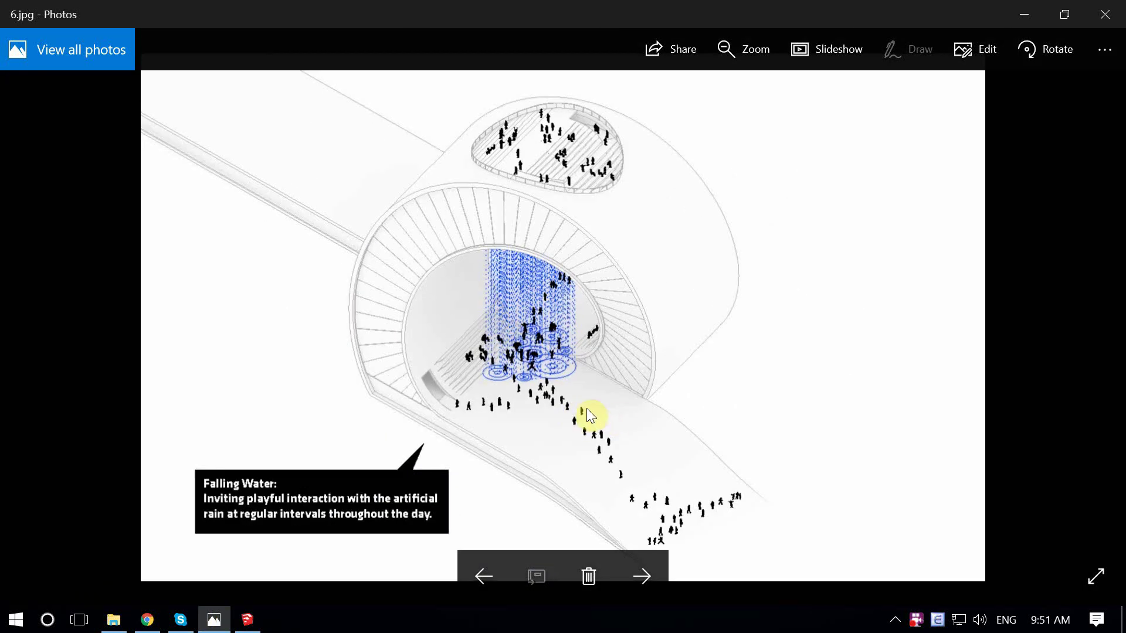
pyautogui.scroll(-2, 586, 408)
pyautogui.scroll(-1, 586, 408)
pyautogui.scroll(1, 583, 405)
pyautogui.scroll(1, 557, 410)
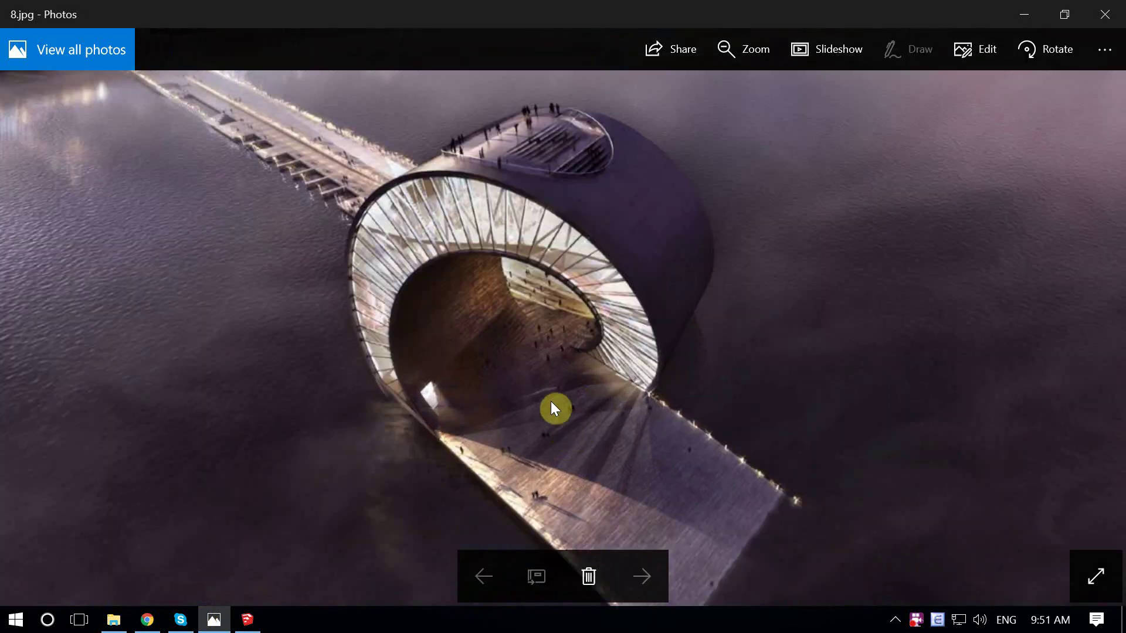
pyautogui.scroll(1, 540, 379)
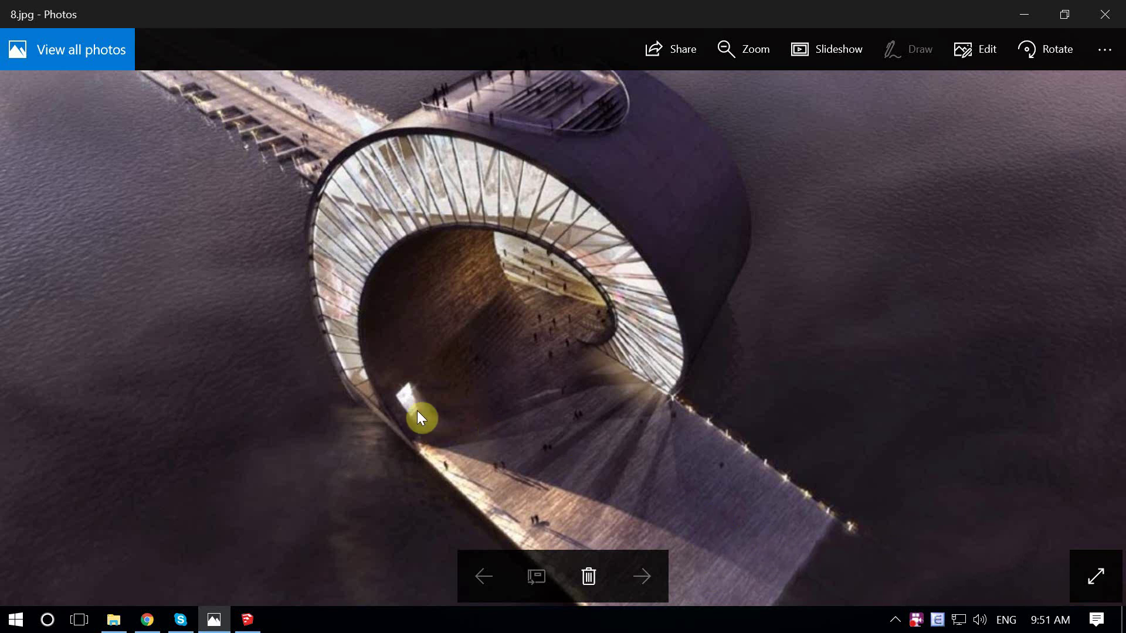
pyautogui.scroll(2, 417, 410)
pyautogui.scroll(-3, 477, 393)
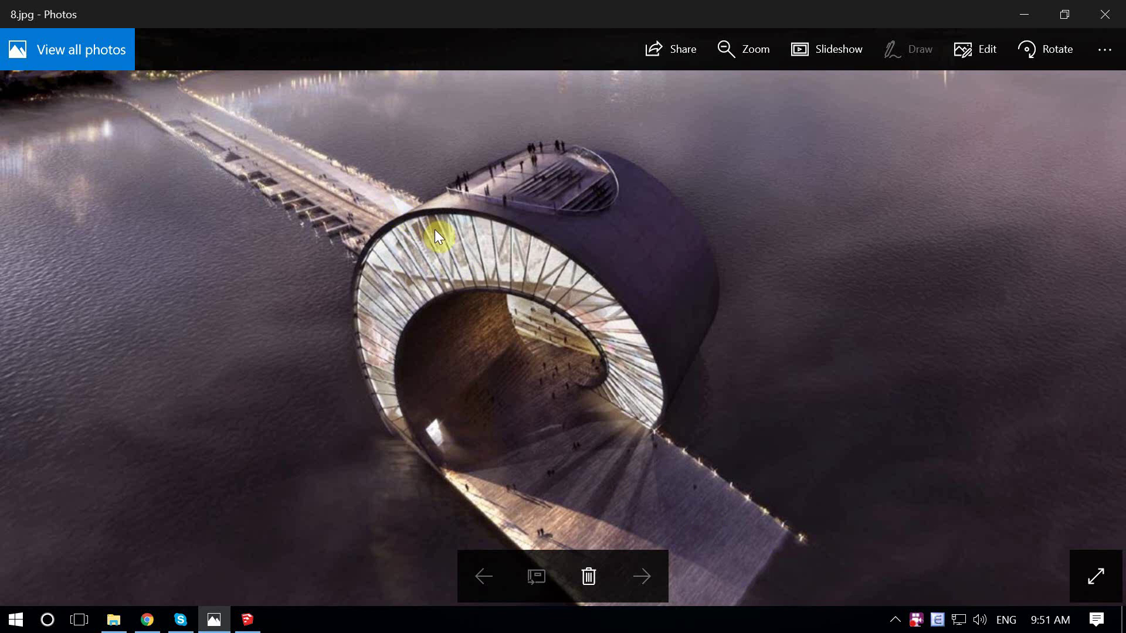
# Close the reference render and select the thin strip along the stair opening's base.
pyautogui.click(1021, 17)
pyautogui.moveTo(633, 326)
pyautogui.mouseDown(button='middle')
pyautogui.moveTo(496, 397)
pyautogui.moveTo(495, 385)
pyautogui.mouseUp(button='middle')
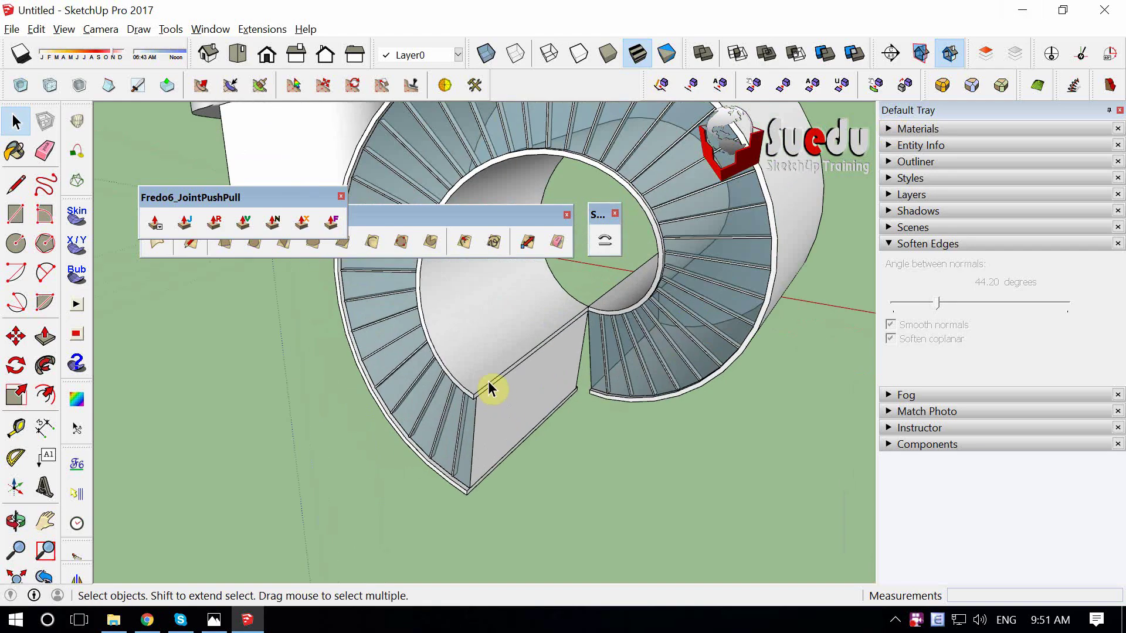
pyautogui.click(488, 383)
pyautogui.scroll(3, 487, 387)
pyautogui.click(484, 400)
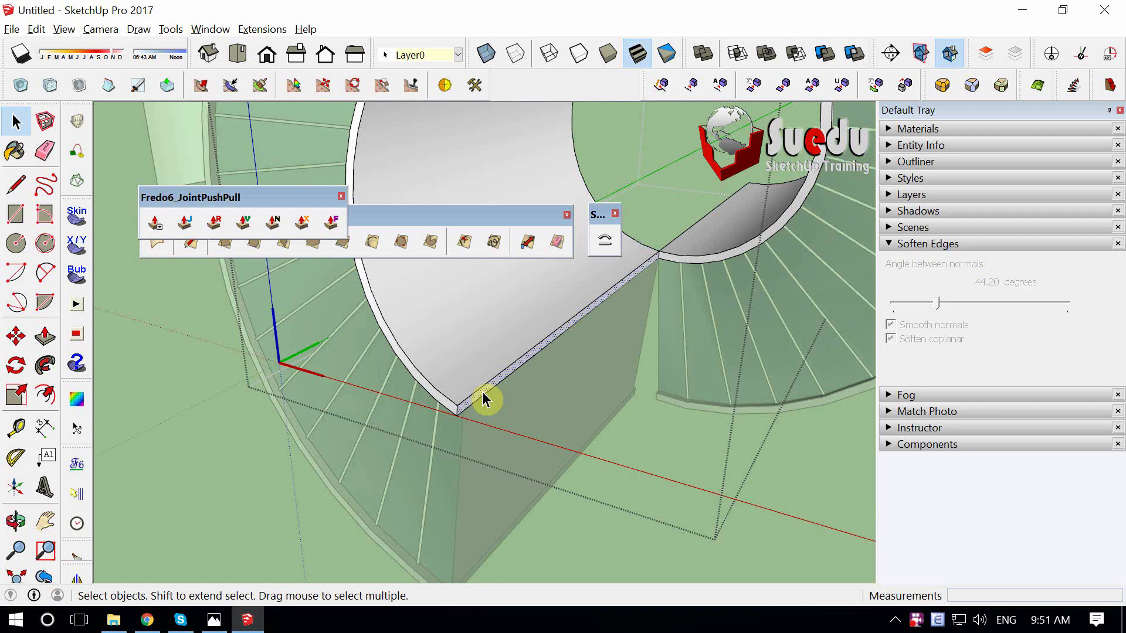
pyautogui.scroll(-3, 360, 457)
pyautogui.moveTo(360, 457)
pyautogui.mouseDown(button='middle')
pyautogui.moveTo(390, 466)
pyautogui.moveTo(399, 431)
pyautogui.mouseUp(button='middle')
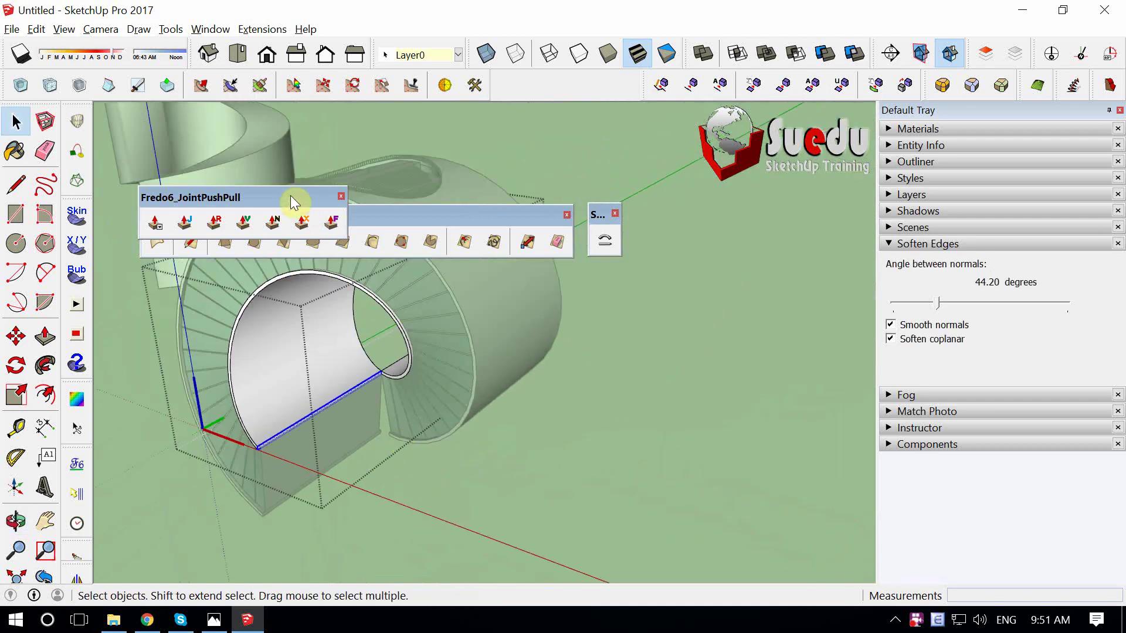
# Separate the floating tool panels and select the base strip face with its edges.
pyautogui.moveTo(293, 202); pyautogui.dragTo(265, 144)
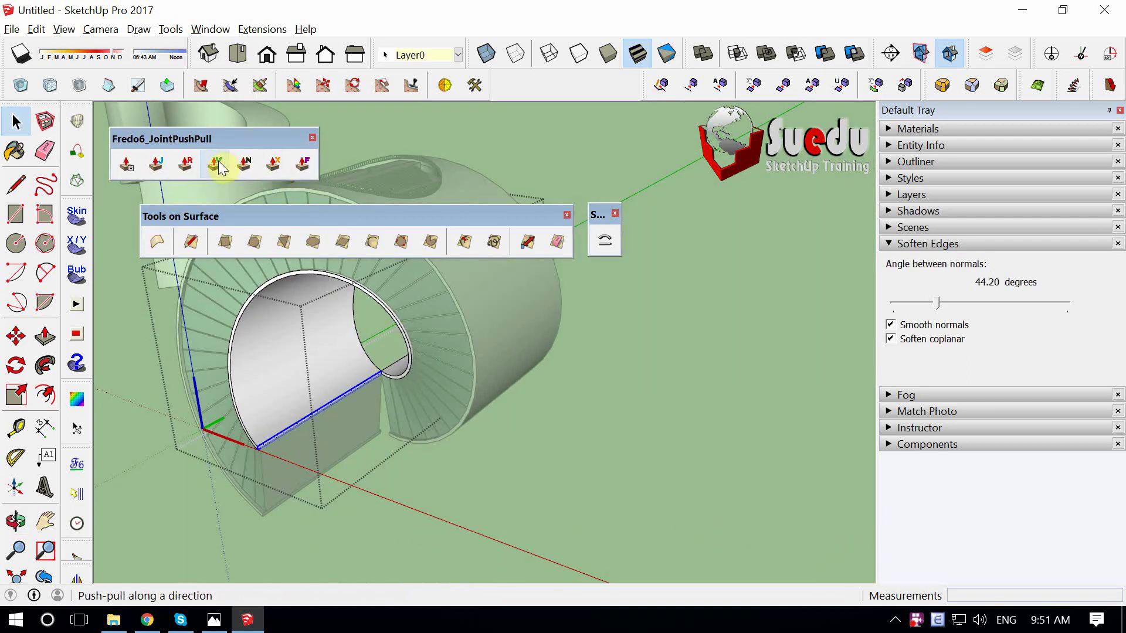
pyautogui.scroll(2, 282, 414)
pyautogui.scroll(2, 290, 421)
pyautogui.scroll(2, 297, 463)
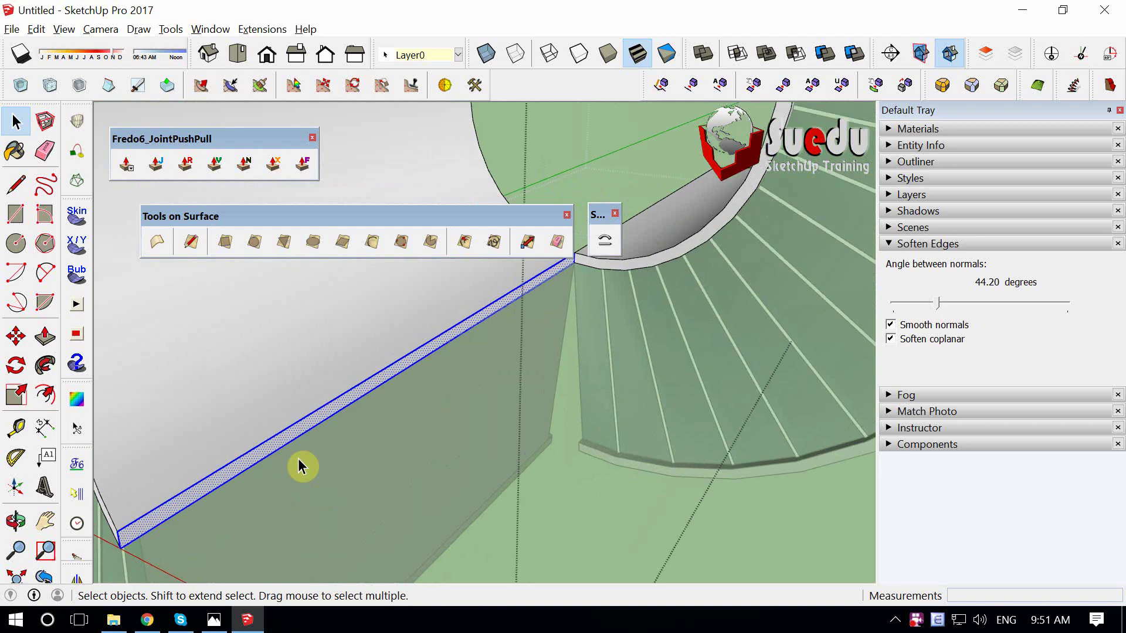
pyautogui.scroll(2, 288, 446)
pyautogui.moveTo(362, 388)
pyautogui.mouseDown(button='middle')
pyautogui.moveTo(384, 420)
pyautogui.moveTo(364, 407)
pyautogui.moveTo(317, 410)
pyautogui.moveTo(327, 385)
pyautogui.mouseUp(button='middle')
pyautogui.keyDown('ctrl'); pyautogui.click(327, 378); pyautogui.keyUp('ctrl')
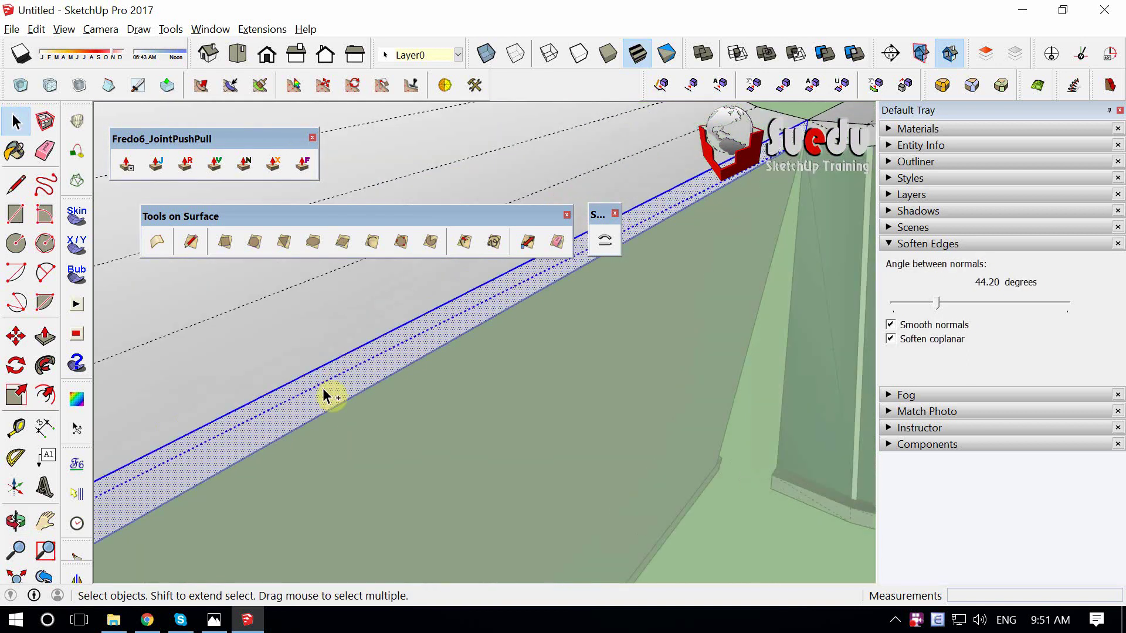
pyautogui.doubleClick(322, 389)
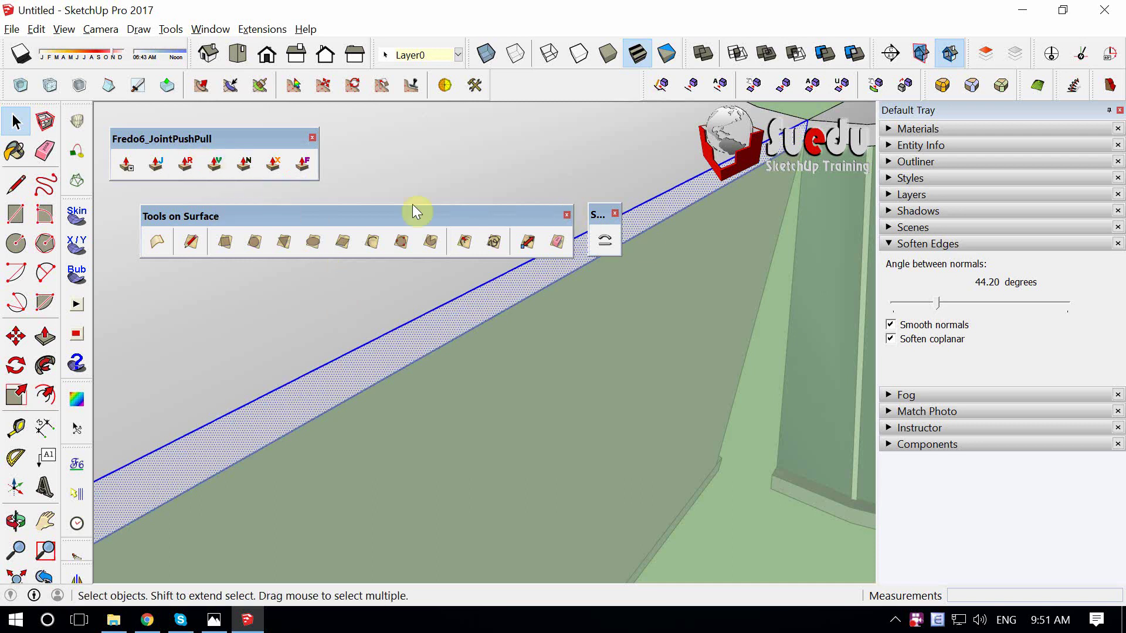
pyautogui.click(567, 215)
# Extrude the base strip into a flat slab with JointPushPull Vector Push Pull.
pyautogui.click(233, 166)
pyautogui.scroll(-3, 364, 309)
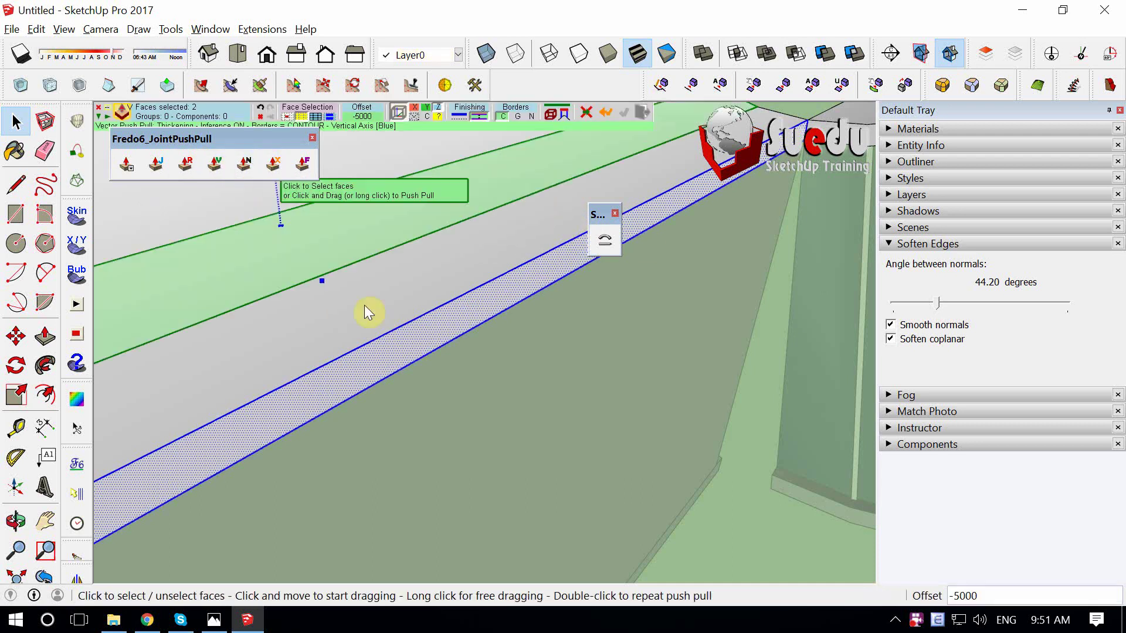
pyautogui.scroll(-3, 414, 365)
pyautogui.scroll(-2, 345, 370)
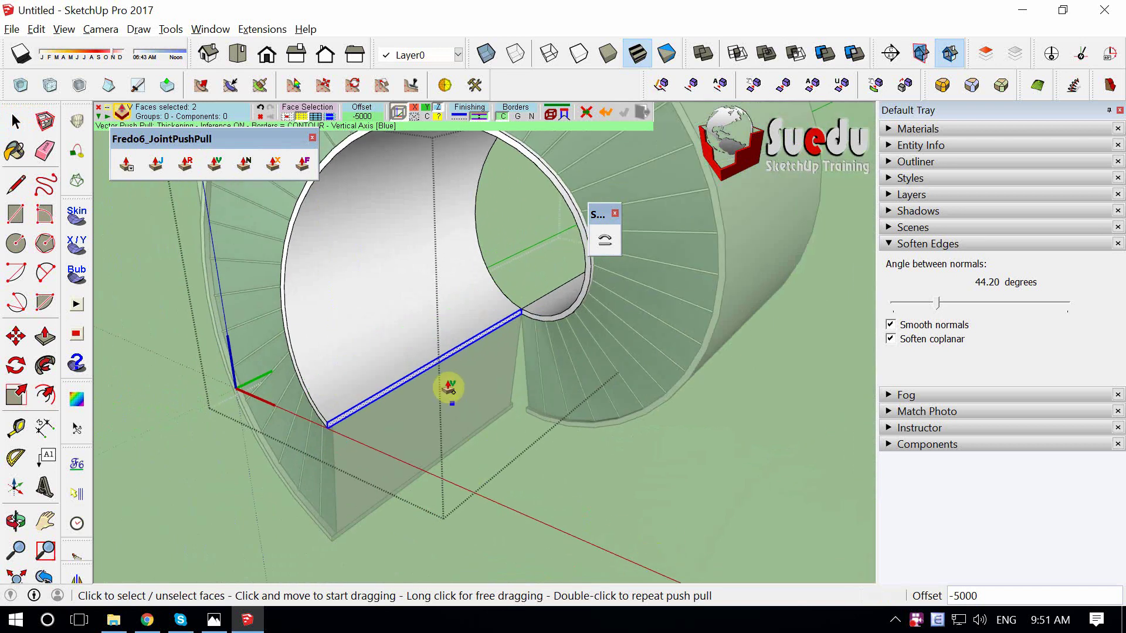
pyautogui.scroll(2, 381, 405)
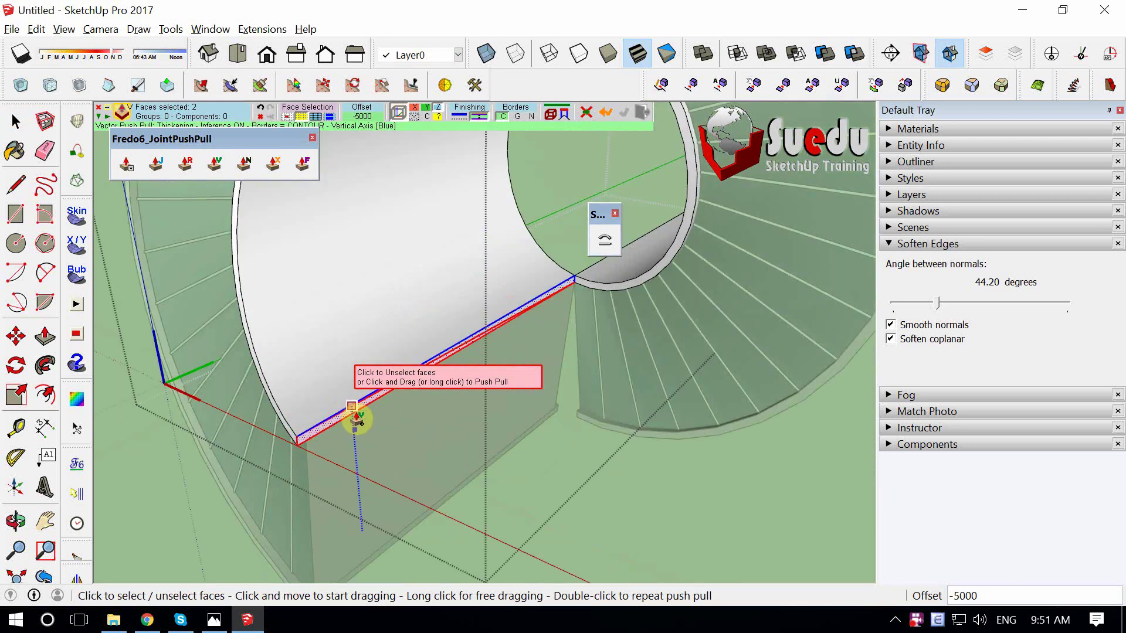
pyautogui.moveTo(358, 417)
pyautogui.mouseDown()
pyautogui.moveTo(628, 476)
pyautogui.moveTo(814, 546)
pyautogui.mouseUp()
pyautogui.scroll(-3, 500, 452)
pyautogui.scroll(-3, 442, 432)
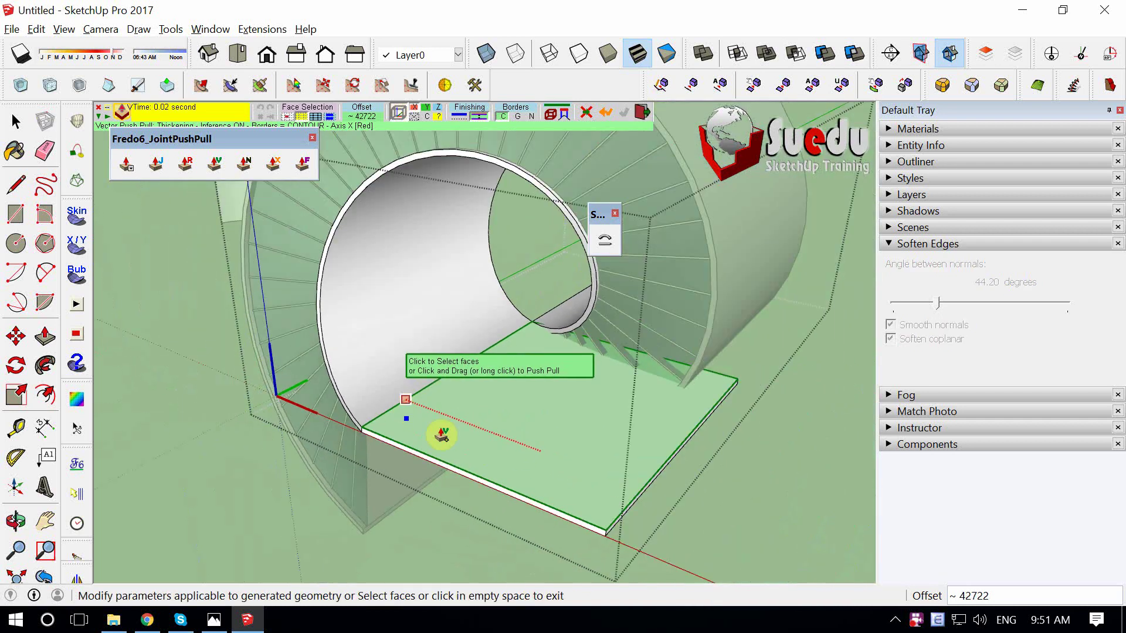
pyautogui.press('space')
pyautogui.moveTo(619, 360)
pyautogui.mouseDown(button='middle')
pyautogui.moveTo(701, 354)
pyautogui.moveTo(530, 344)
pyautogui.moveTo(536, 473)
pyautogui.moveTo(560, 449)
pyautogui.mouseUp(button='middle')
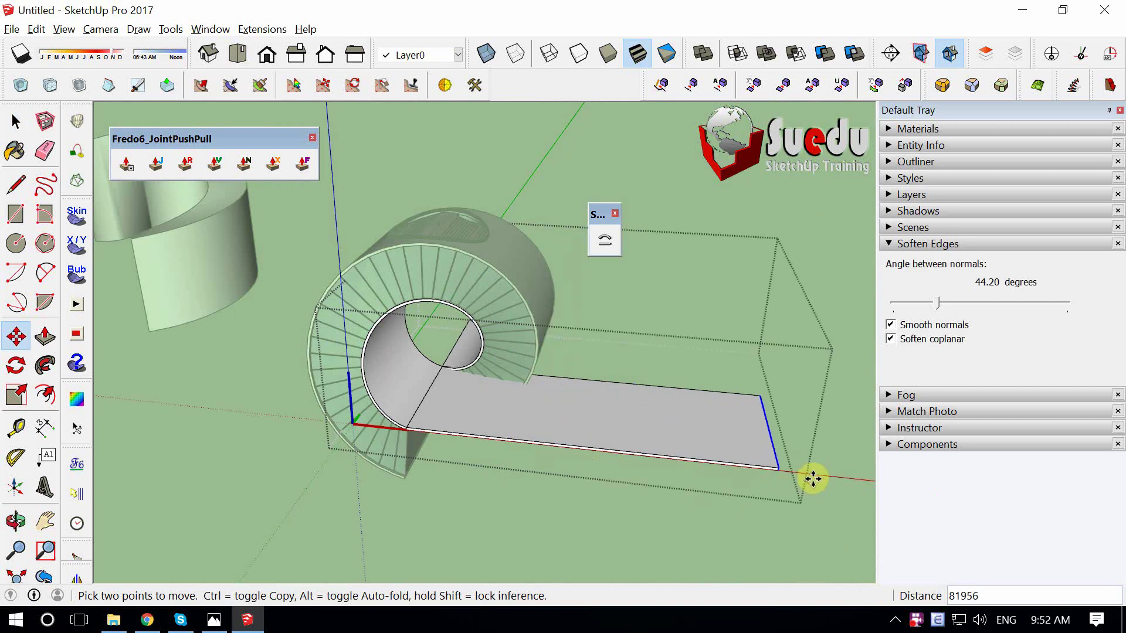
# Move the slab's far corner downward so the slab slopes into a ramp.
pyautogui.moveTo(809, 475)
pyautogui.mouseDown(button='middle')
pyautogui.moveTo(558, 276)
pyautogui.moveTo(555, 219)
pyautogui.moveTo(557, 344)
pyautogui.moveTo(787, 483)
pyautogui.mouseUp(button='middle')
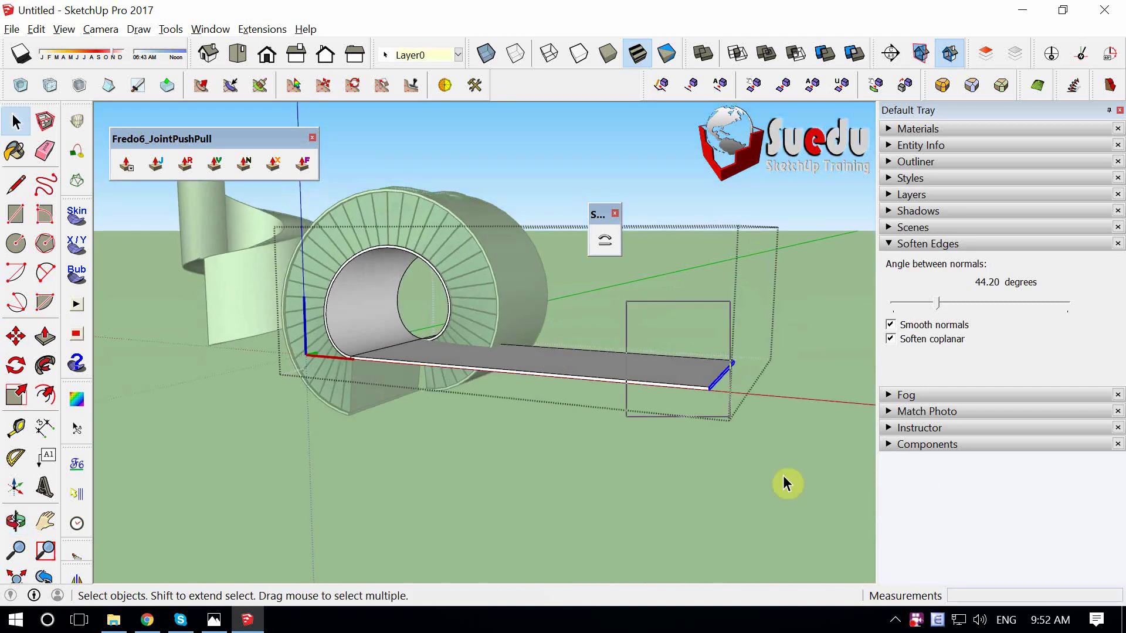
pyautogui.press('m')
pyautogui.scroll(2, 716, 390)
pyautogui.scroll(1, 717, 392)
pyautogui.click(715, 391)
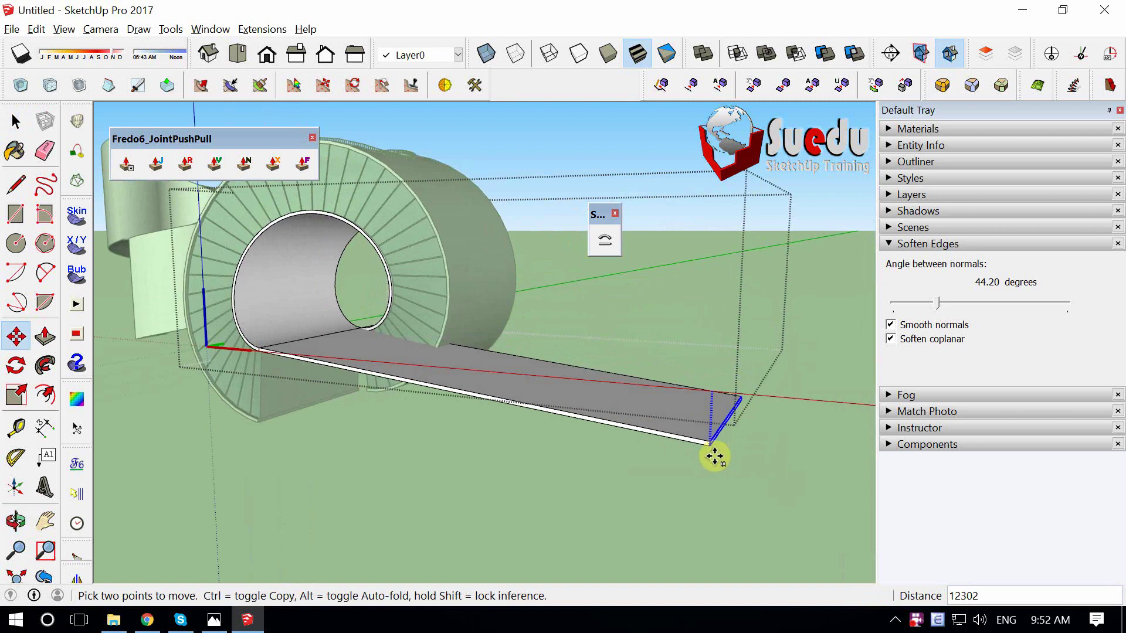
pyautogui.click(700, 517)
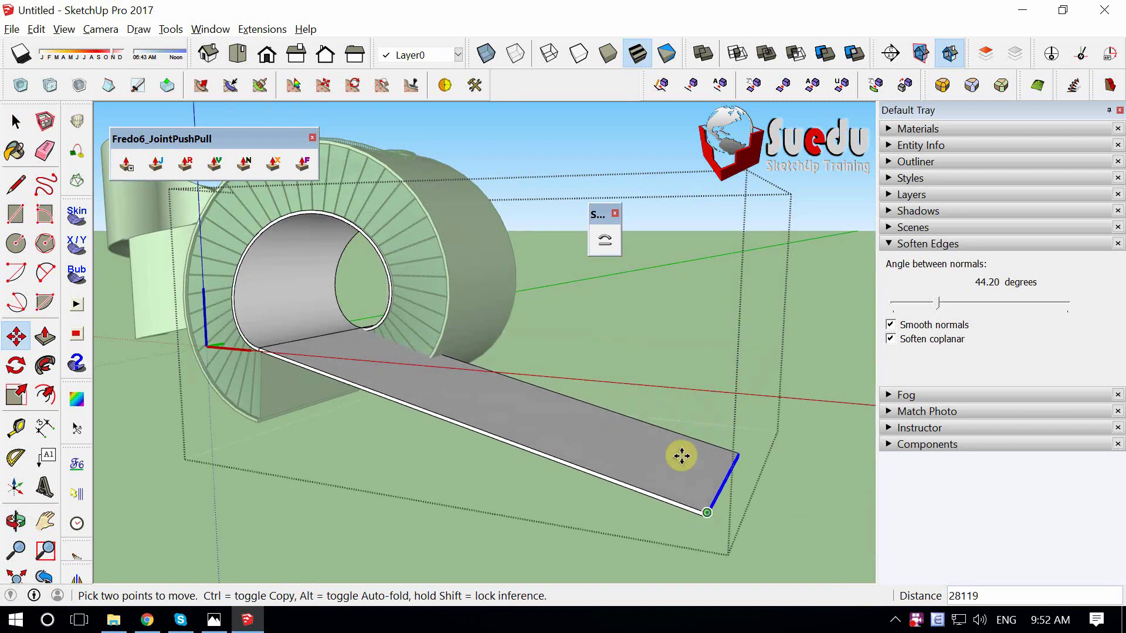
pyautogui.moveTo(678, 456); pyautogui.dragTo(414, 359, button='middle')
pyautogui.scroll(3, 332, 351)
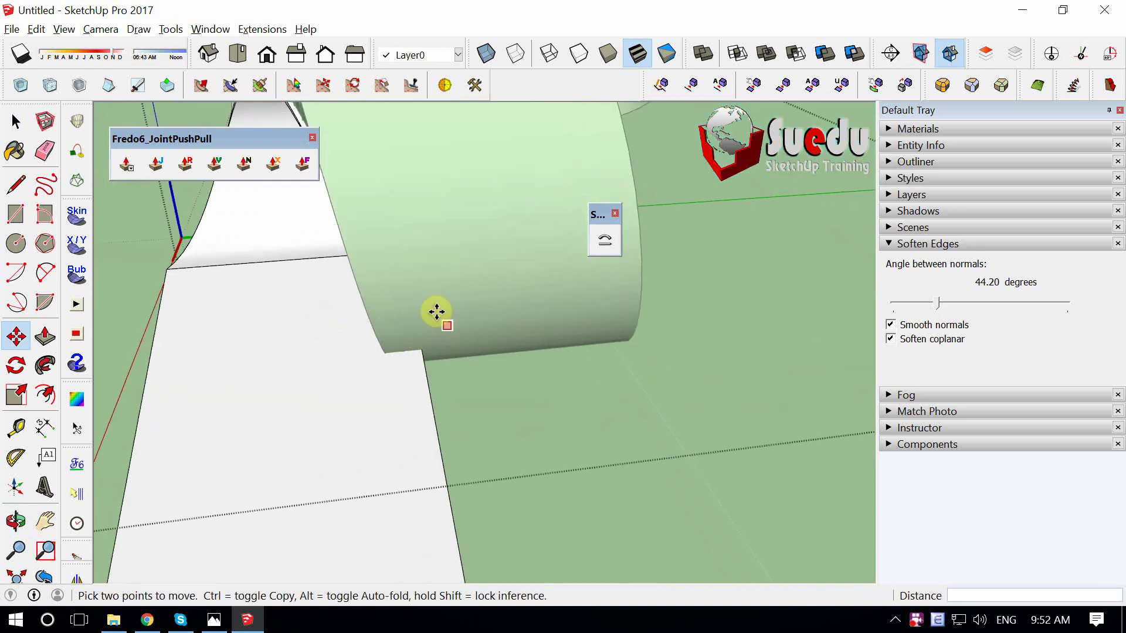
pyautogui.scroll(-2, 453, 294)
# Adjust the slab's end edge and select the long ramp face.
pyautogui.moveTo(420, 427); pyautogui.dragTo(464, 418, button='middle')
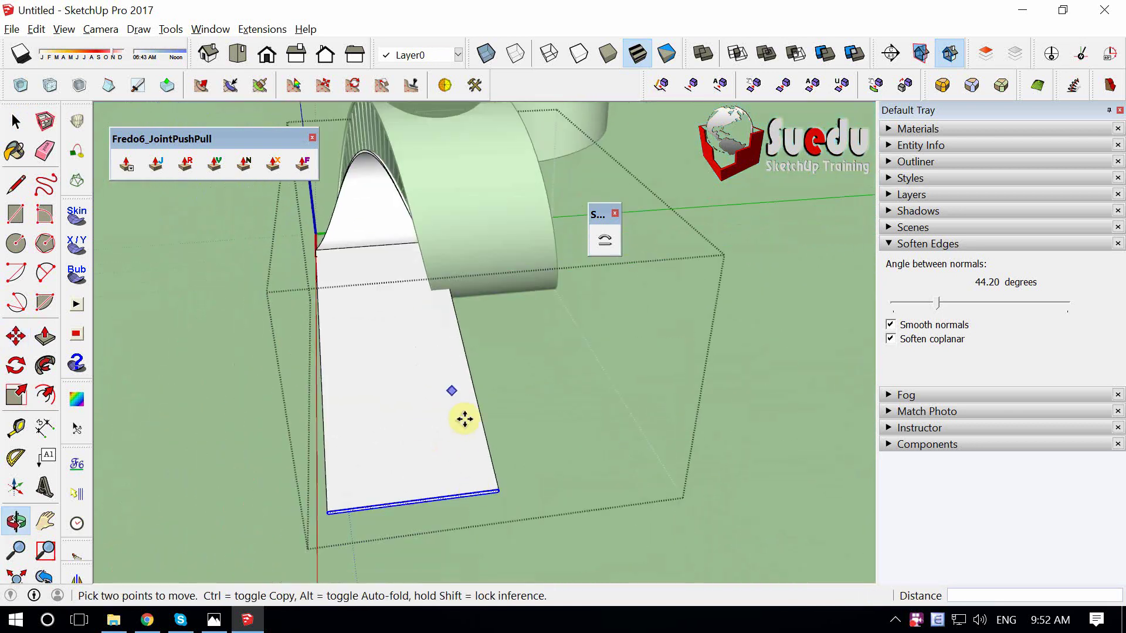
pyautogui.click(474, 492)
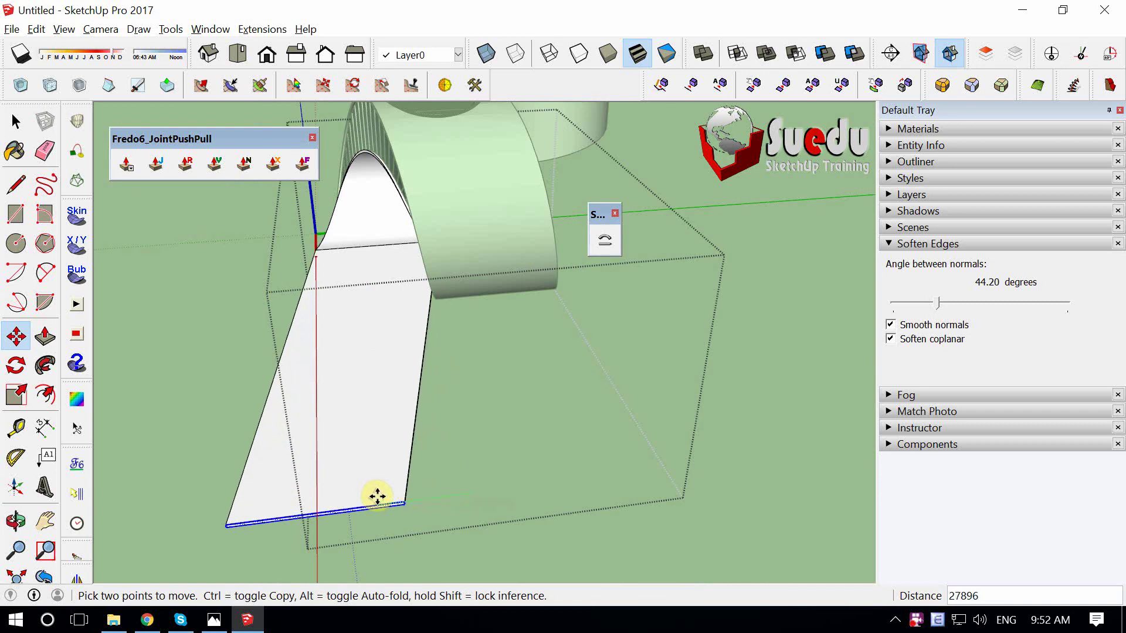
pyautogui.moveTo(304, 460)
pyautogui.mouseDown(button='middle')
pyautogui.moveTo(678, 359)
pyautogui.moveTo(623, 221)
pyautogui.moveTo(558, 211)
pyautogui.moveTo(464, 278)
pyautogui.moveTo(485, 283)
pyautogui.moveTo(485, 167)
pyautogui.moveTo(382, 339)
pyautogui.moveTo(171, 378)
pyautogui.moveTo(422, 327)
pyautogui.mouseUp(button='middle')
pyautogui.click(463, 277)
pyautogui.scroll(2, 396, 343)
pyautogui.moveTo(406, 409)
pyautogui.mouseDown(button='middle')
pyautogui.moveTo(493, 329)
pyautogui.moveTo(533, 448)
pyautogui.moveTo(507, 430)
pyautogui.mouseUp(button='middle')
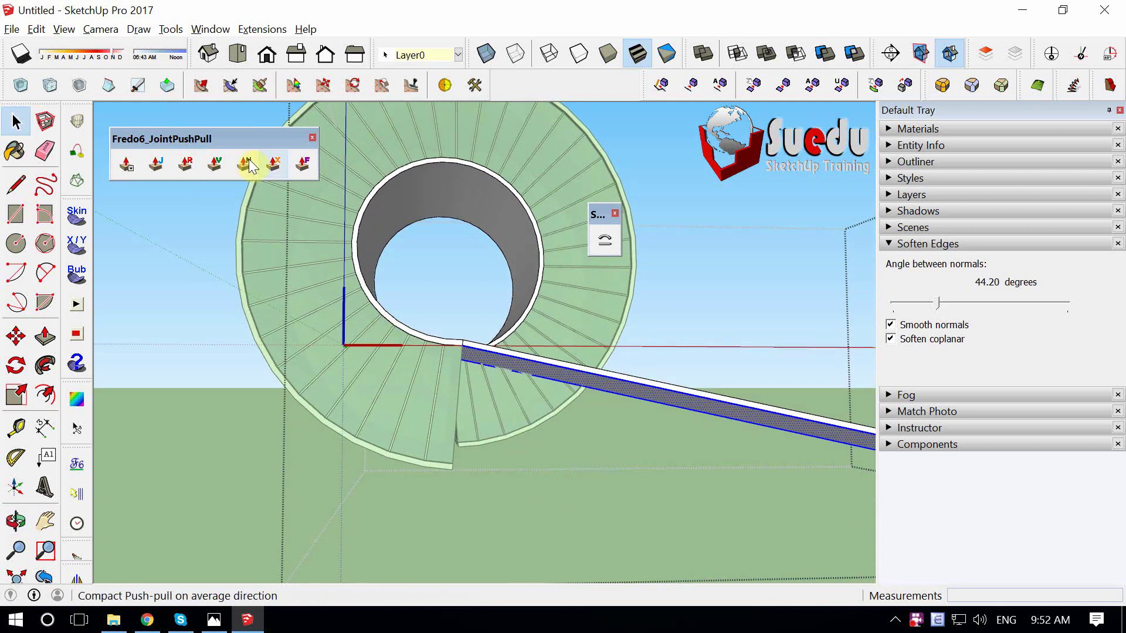
# Thicken the ramp slab face with Vector Push Pull and bring its bottom corner to the ring.
pyautogui.click(216, 166)
pyautogui.moveTo(351, 329)
pyautogui.mouseDown(button='middle')
pyautogui.moveTo(528, 371)
pyautogui.moveTo(452, 314)
pyautogui.mouseUp(button='middle')
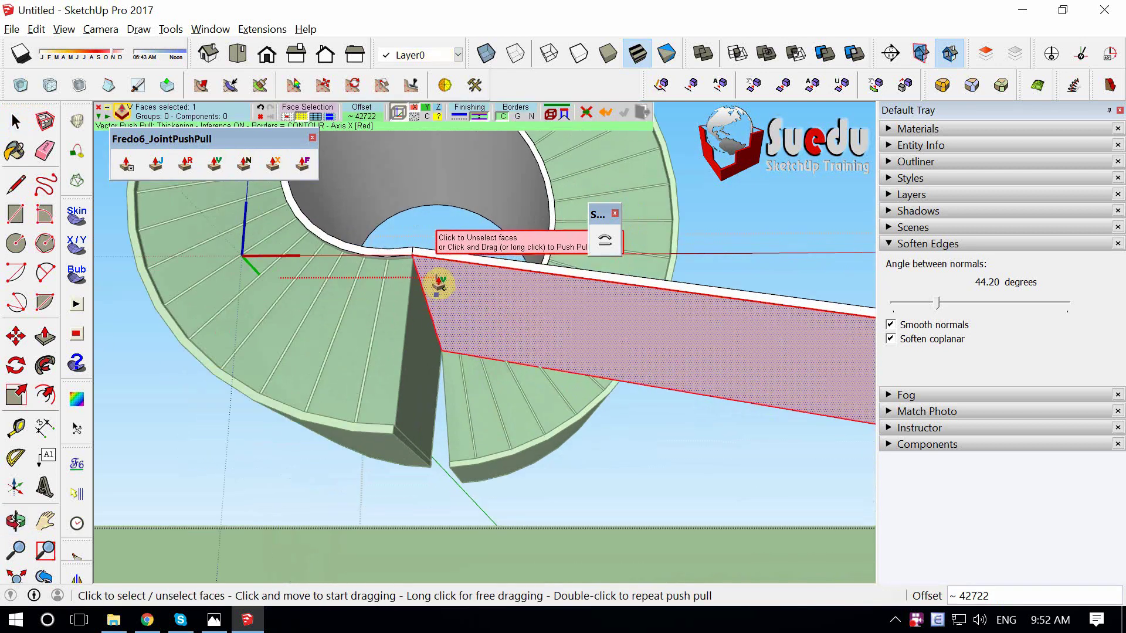
pyautogui.moveTo(437, 279)
pyautogui.mouseDown()
pyautogui.moveTo(442, 356)
pyautogui.moveTo(390, 422)
pyautogui.moveTo(448, 420)
pyautogui.mouseUp()
pyautogui.moveTo(448, 420)
pyautogui.mouseDown(button='middle')
pyautogui.moveTo(482, 404)
pyautogui.moveTo(472, 421)
pyautogui.mouseUp(button='middle')
pyautogui.press('space')
pyautogui.press('m')
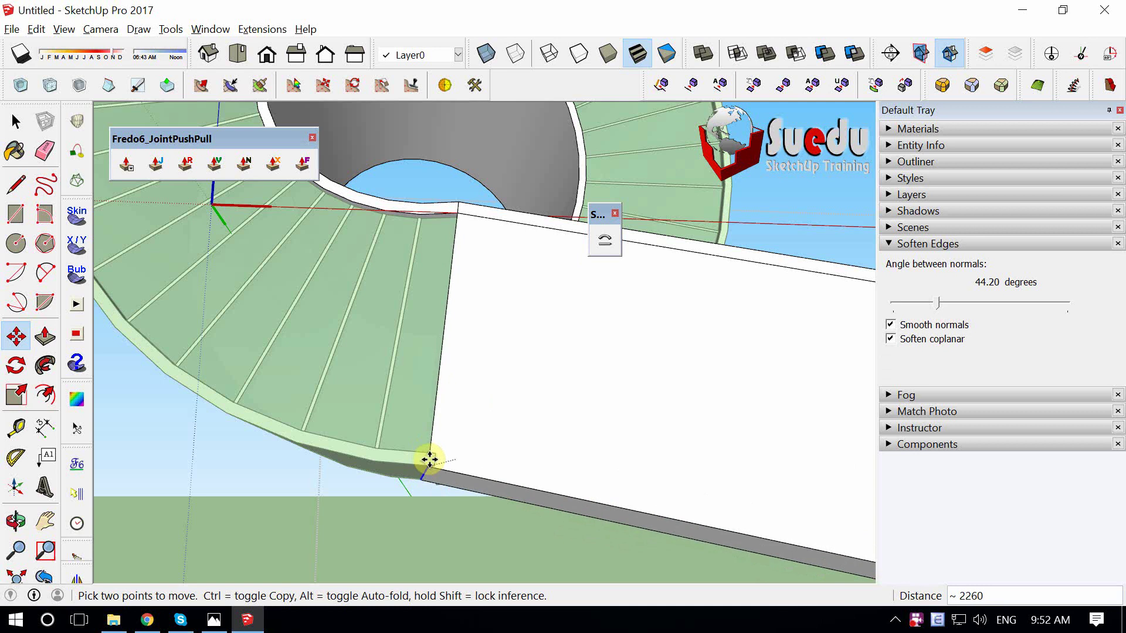
pyautogui.moveTo(432, 459)
pyautogui.mouseDown(button='middle')
pyautogui.moveTo(288, 416)
pyautogui.moveTo(264, 435)
pyautogui.moveTo(294, 445)
pyautogui.moveTo(265, 426)
pyautogui.mouseUp(button='middle')
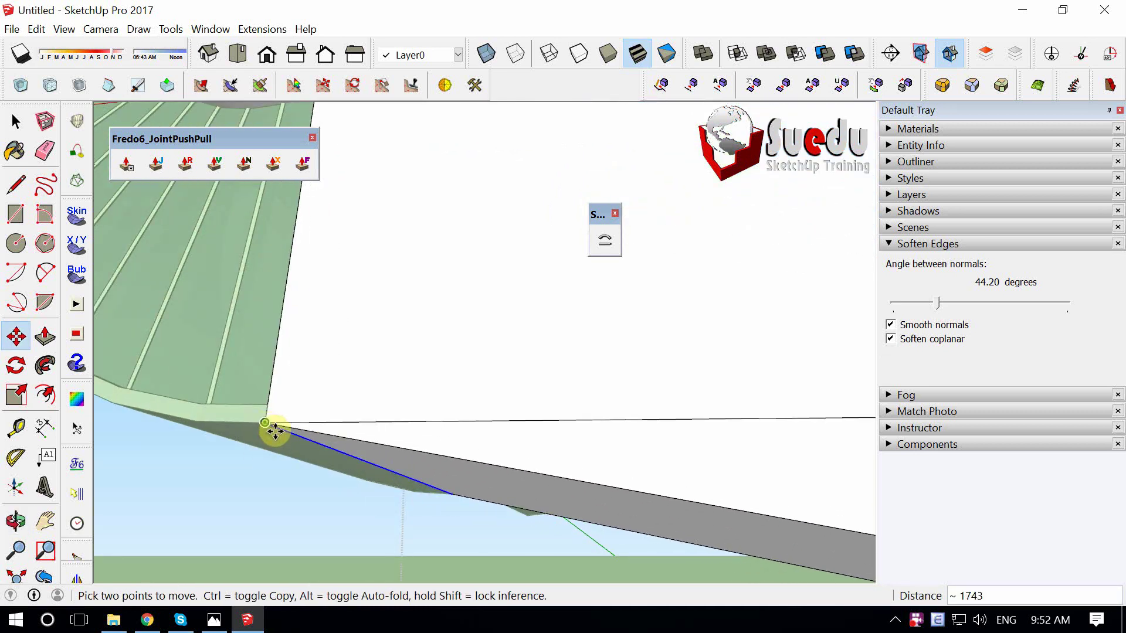
pyautogui.scroll(-5, 275, 431)
pyautogui.moveTo(351, 446)
pyautogui.mouseDown(button='middle')
pyautogui.moveTo(447, 395)
pyautogui.moveTo(529, 467)
pyautogui.moveTo(606, 455)
pyautogui.moveTo(284, 370)
pyautogui.moveTo(334, 252)
pyautogui.moveTo(511, 418)
pyautogui.moveTo(573, 354)
pyautogui.moveTo(774, 372)
pyautogui.mouseUp(button='middle')
# Window-select the spare spiral copy and delete it along with the leftover piece.
pyautogui.click(605, 455)
pyautogui.moveTo(787, 311); pyautogui.dragTo(605, 536)
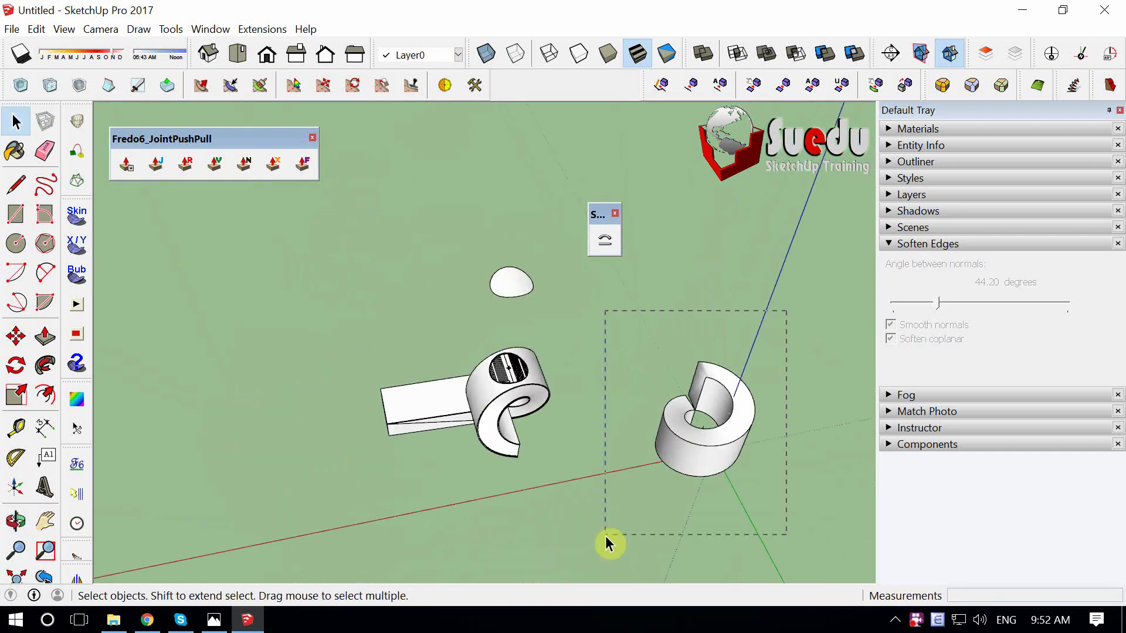
pyautogui.moveTo(606, 536); pyautogui.dragTo(527, 288, button='middle')
pyautogui.press('Delete')
pyautogui.click(510, 285)
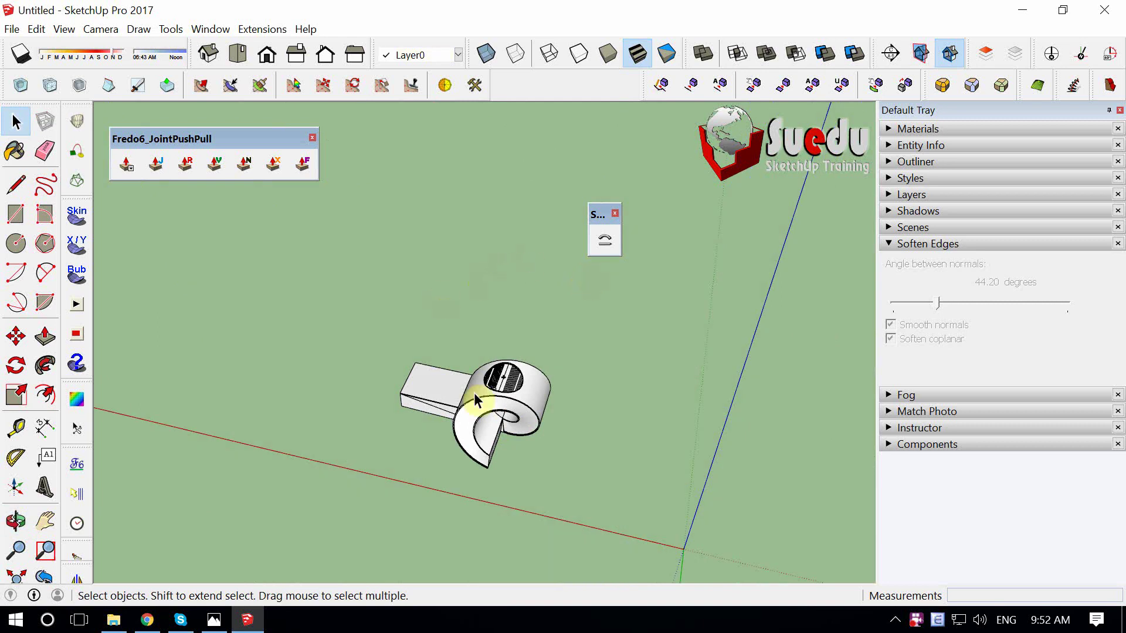
pyautogui.moveTo(474, 393)
pyautogui.mouseDown(button='middle')
pyautogui.moveTo(476, 463)
pyautogui.moveTo(447, 465)
pyautogui.mouseUp(button='middle')
pyautogui.scroll(5, 434, 428)
pyautogui.moveTo(423, 389)
pyautogui.mouseDown(button='middle')
pyautogui.moveTo(425, 407)
pyautogui.moveTo(626, 344)
pyautogui.moveTo(435, 395)
pyautogui.moveTo(495, 485)
pyautogui.mouseUp(button='middle')
# Turn on X-ray and Vector Push Pull the ring's inner ledge into a long slab.
pyautogui.scroll(5, 399, 400)
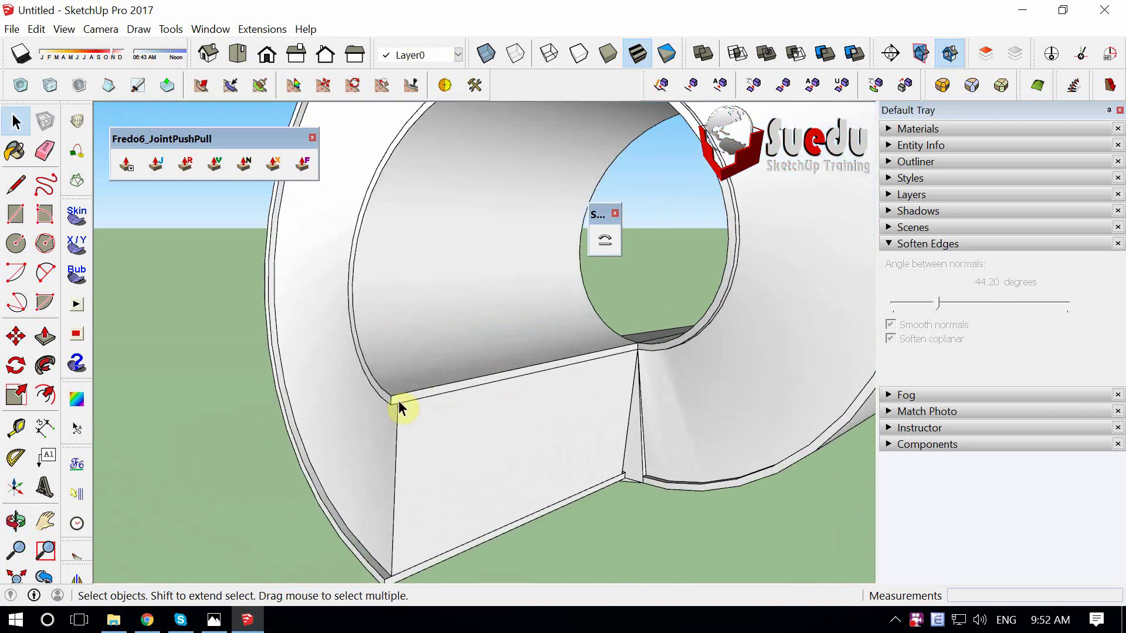
pyautogui.scroll(1, 399, 405)
pyautogui.hotkey('alt', 'x')
pyautogui.click(398, 404)
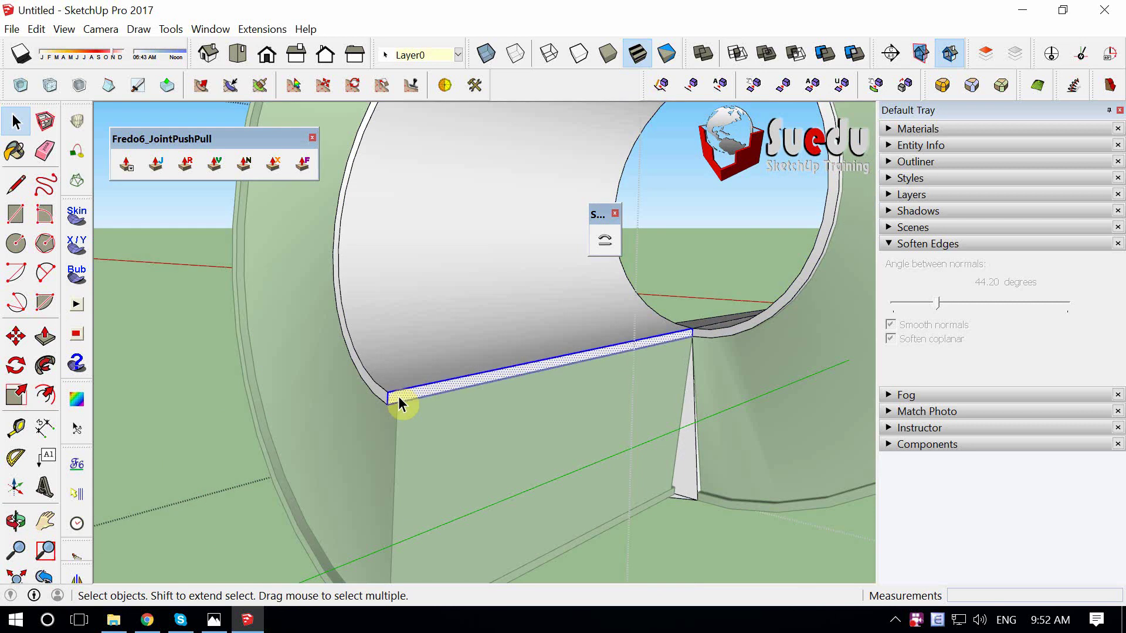
pyautogui.scroll(-5, 398, 403)
pyautogui.moveTo(400, 395)
pyautogui.mouseDown(button='middle')
pyautogui.moveTo(486, 346)
pyautogui.moveTo(415, 368)
pyautogui.moveTo(330, 263)
pyautogui.mouseUp(button='middle')
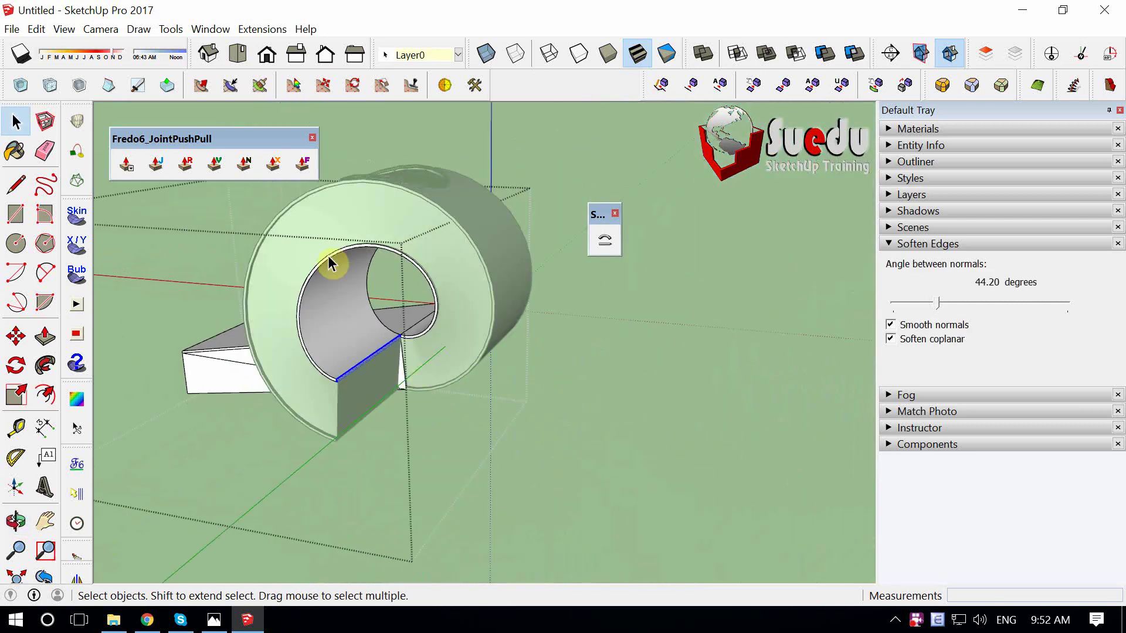
pyautogui.click(214, 169)
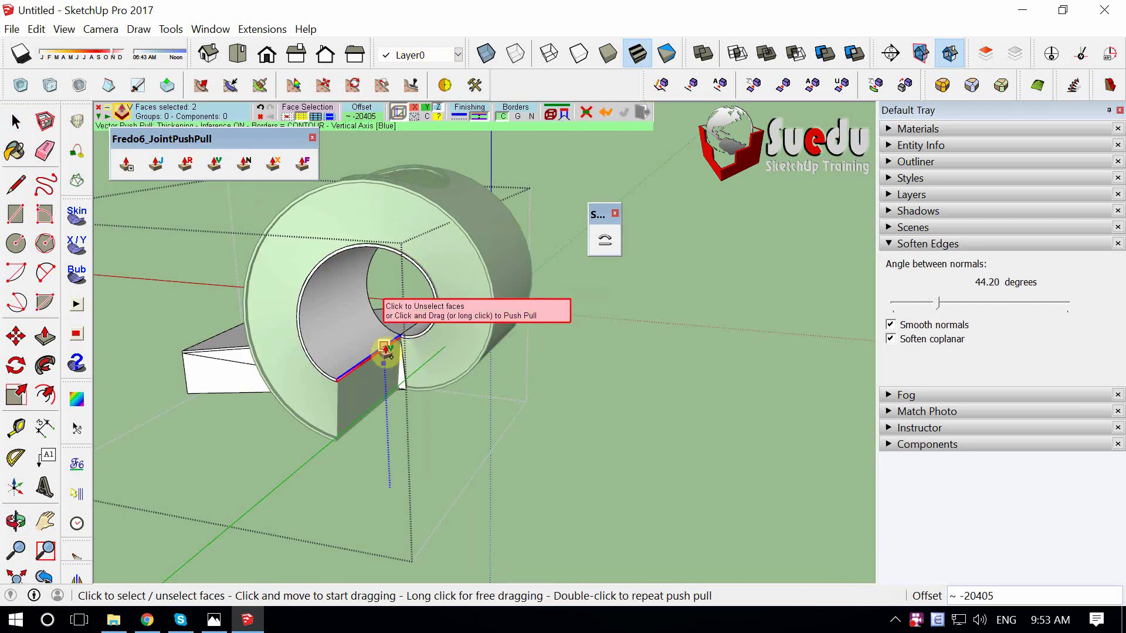
pyautogui.moveTo(401, 352); pyautogui.dragTo(836, 390)
pyautogui.click(850, 392)
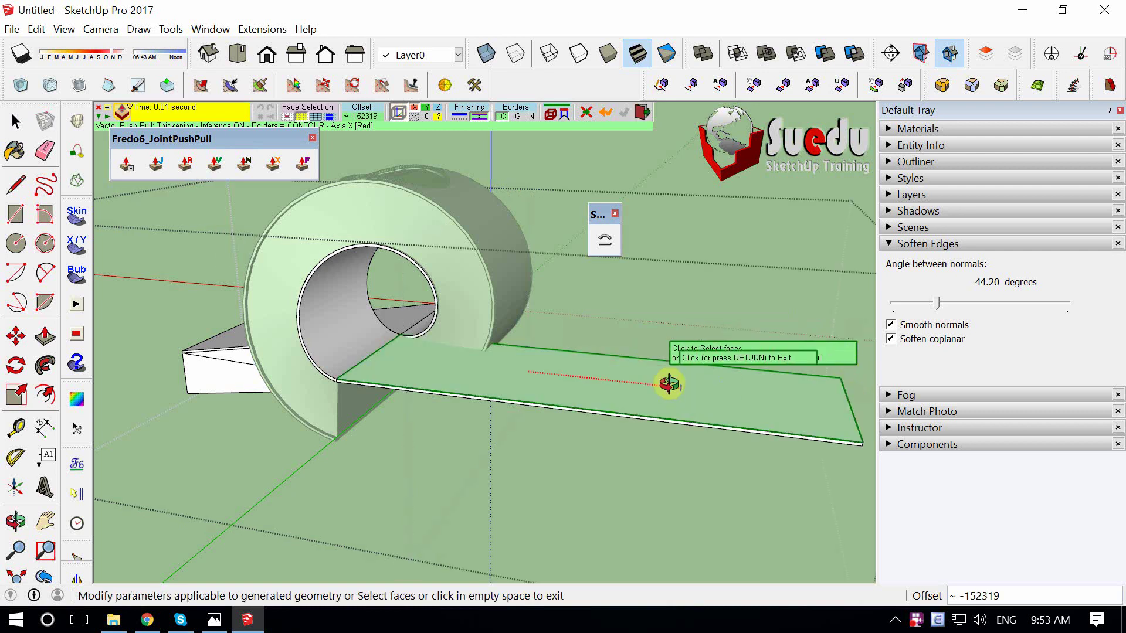
# Move the new slab's far edge down to slope it, then select the ramp face.
pyautogui.moveTo(669, 384)
pyautogui.mouseDown(button='middle')
pyautogui.moveTo(470, 322)
pyautogui.moveTo(603, 485)
pyautogui.mouseUp(button='middle')
pyautogui.moveTo(609, 345); pyautogui.dragTo(739, 492)
pyautogui.moveTo(739, 491)
pyautogui.mouseDown(button='middle')
pyautogui.moveTo(432, 536)
pyautogui.moveTo(522, 503)
pyautogui.mouseUp(button='middle')
pyautogui.press('m')
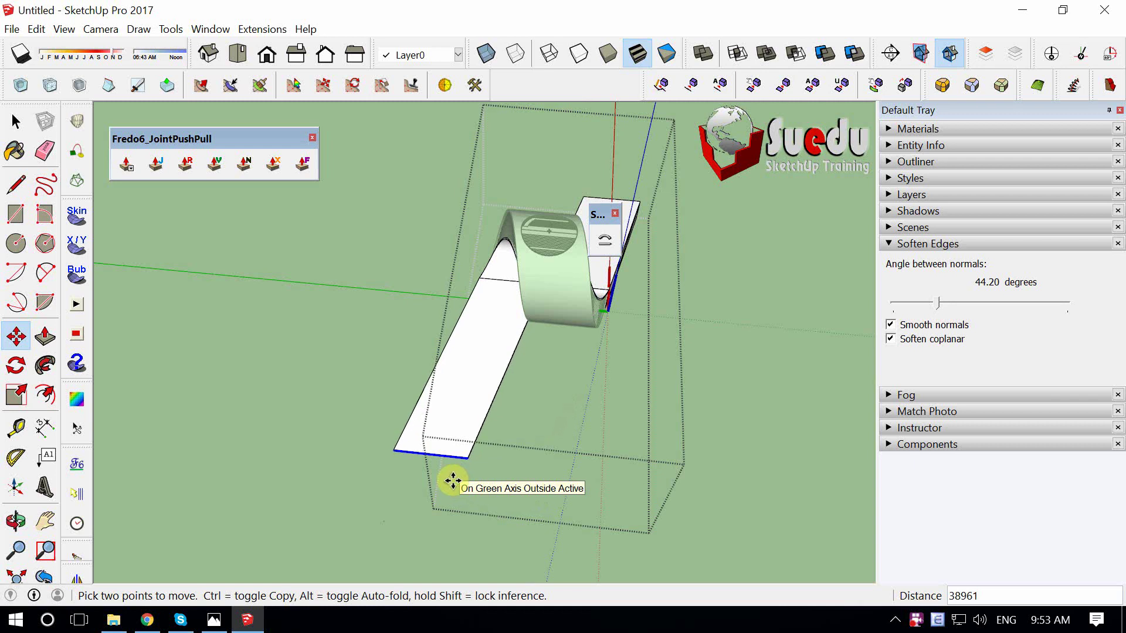
pyautogui.moveTo(453, 481)
pyautogui.mouseDown(button='middle')
pyautogui.moveTo(691, 251)
pyautogui.moveTo(624, 315)
pyautogui.moveTo(638, 423)
pyautogui.moveTo(545, 322)
pyautogui.mouseUp(button='middle')
pyautogui.press('space')
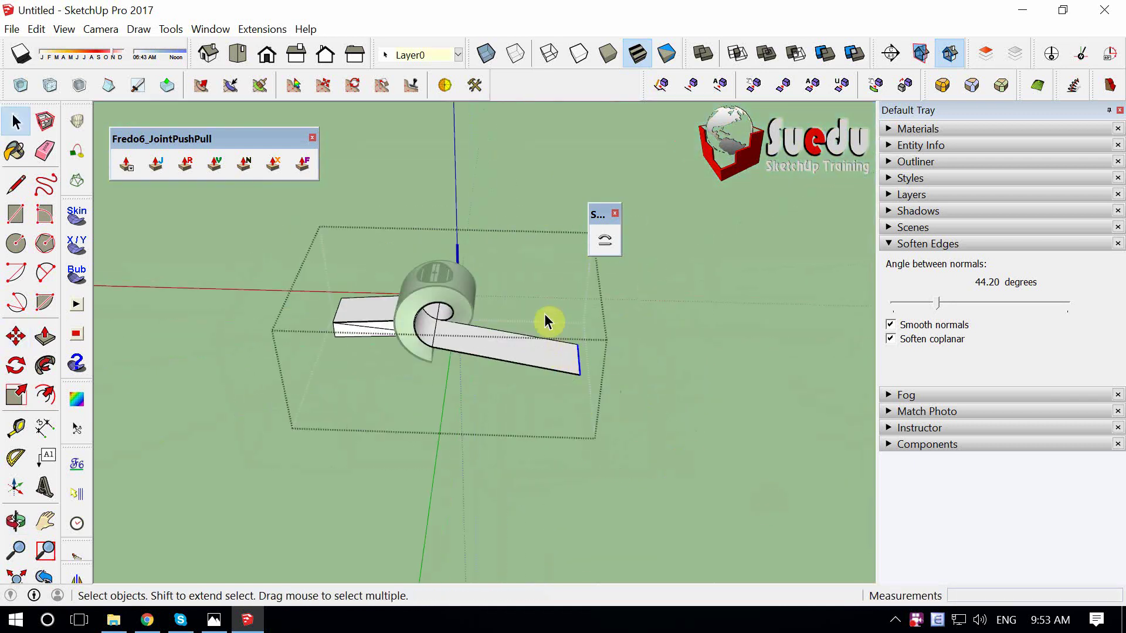
pyautogui.moveTo(447, 377)
pyautogui.mouseDown(button='middle')
pyautogui.moveTo(443, 328)
pyautogui.moveTo(389, 389)
pyautogui.moveTo(478, 302)
pyautogui.moveTo(386, 283)
pyautogui.mouseUp(button='middle')
pyautogui.scroll(5, 445, 346)
pyautogui.click(443, 332)
# Thicken the second ramp face with Vector Push Pull to about -20934.
pyautogui.click(223, 166)
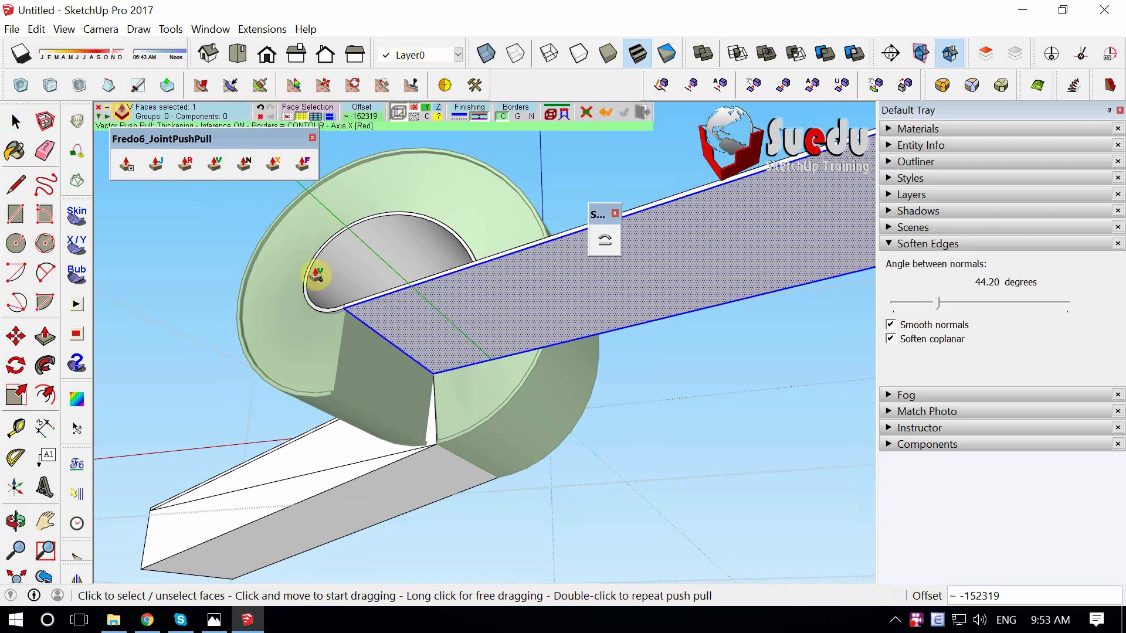
pyautogui.scroll(3, 314, 272)
pyautogui.scroll(-2, 447, 337)
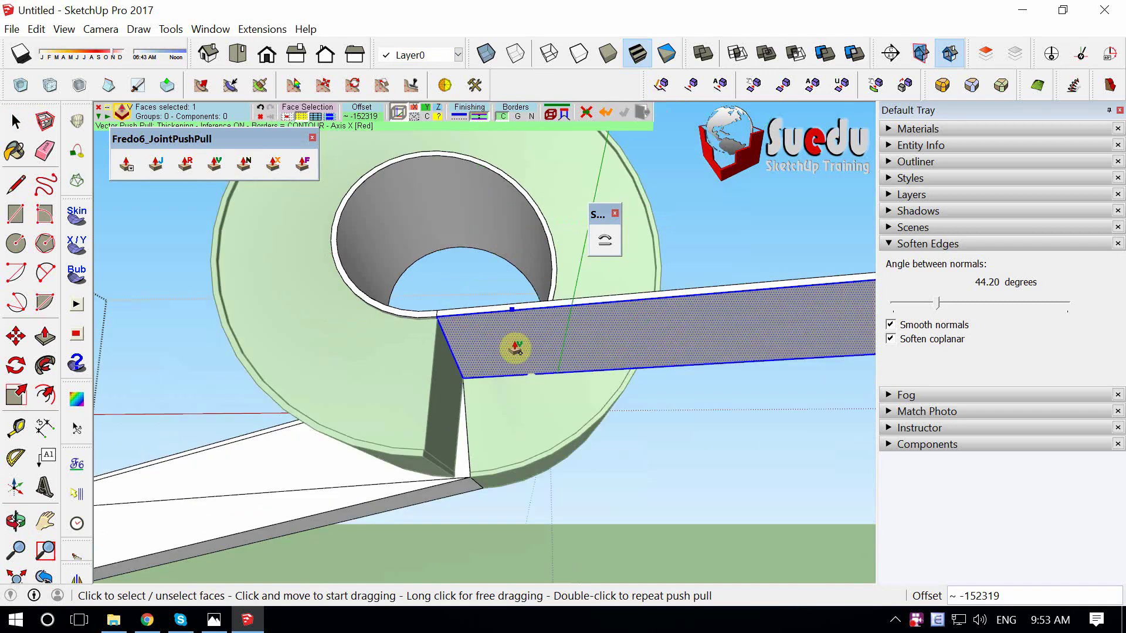
pyautogui.moveTo(446, 335); pyautogui.dragTo(428, 460)
pyautogui.scroll(2, 487, 426)
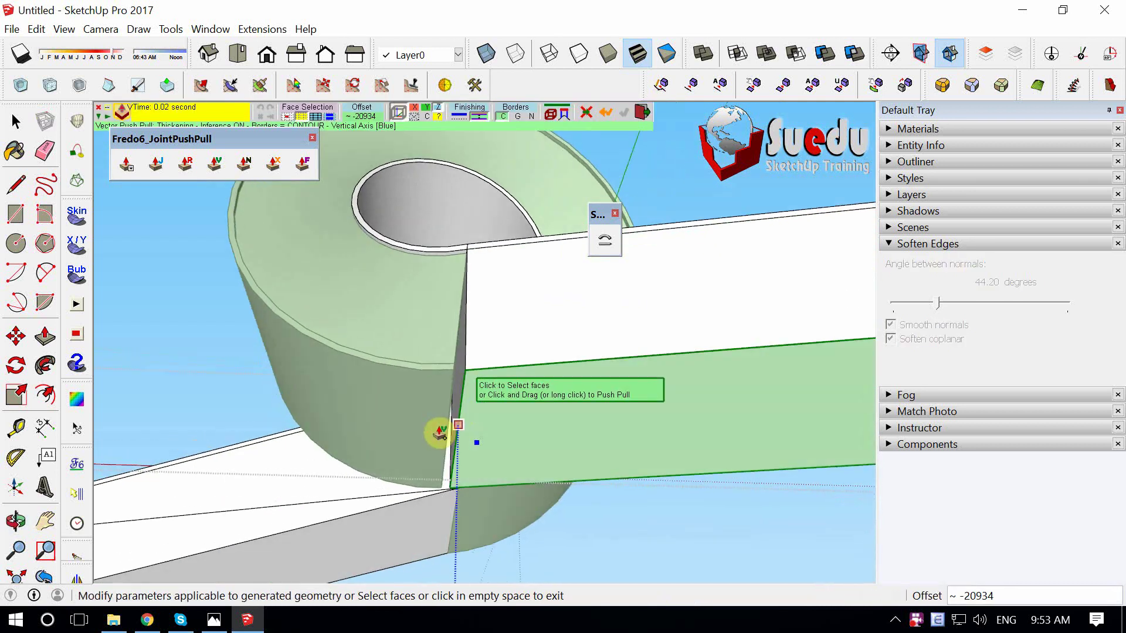
pyautogui.press('space')
pyautogui.scroll(2, 469, 405)
# Move the second ramp's corner edge onto the ring's corner.
pyautogui.click(430, 398)
pyautogui.scroll(1, 425, 375)
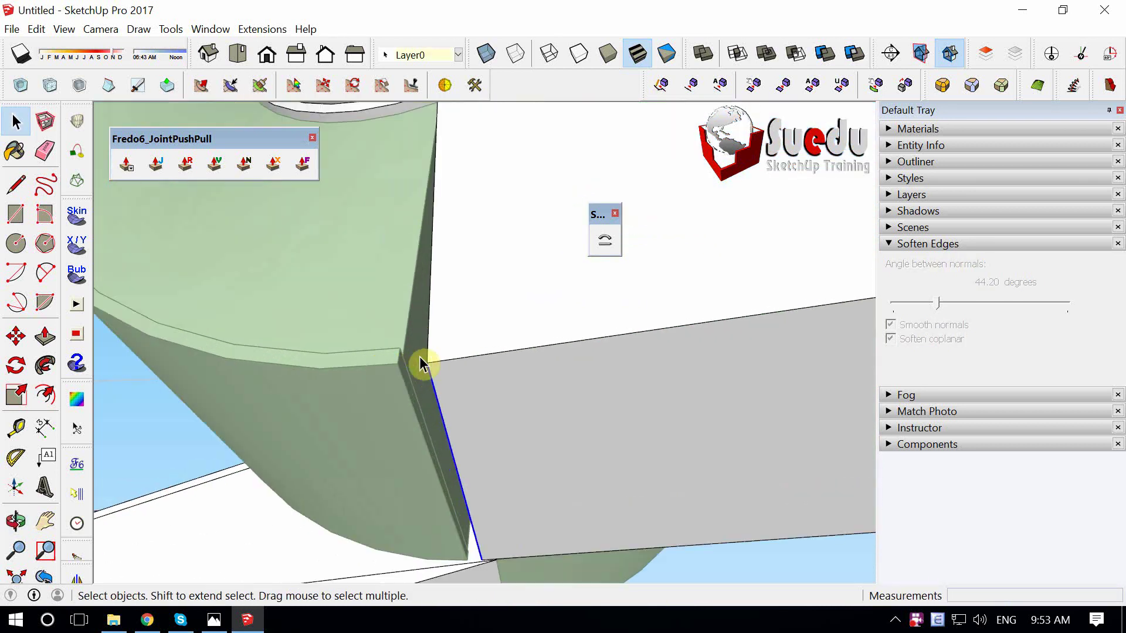
pyautogui.press('m')
pyautogui.click(422, 359)
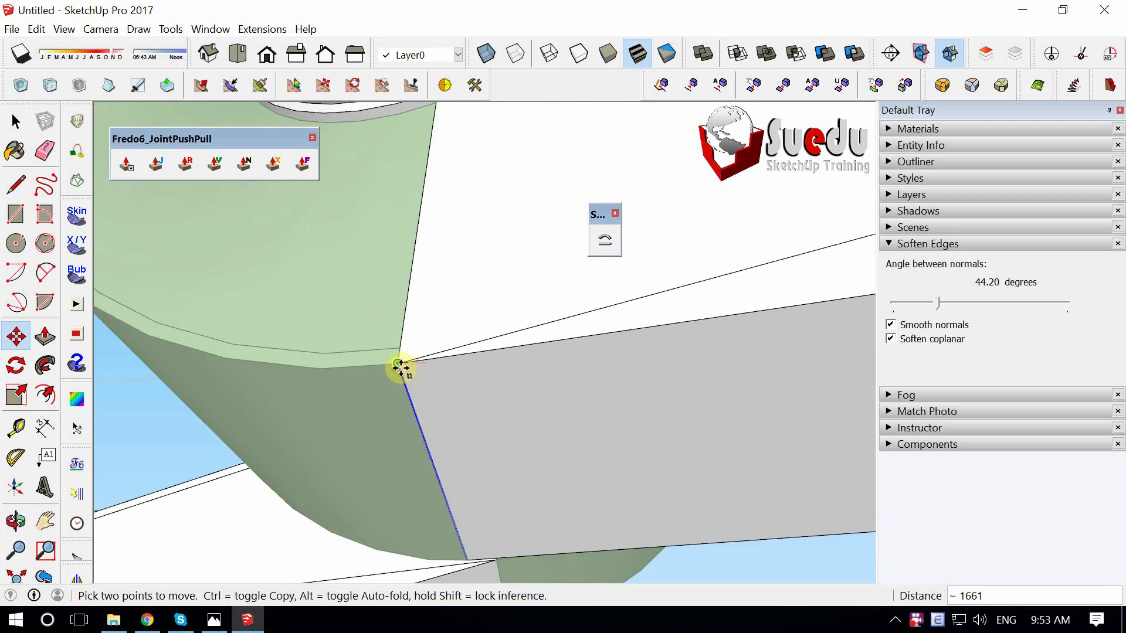
pyautogui.click(400, 367)
pyautogui.moveTo(445, 405)
pyautogui.mouseDown(button='middle')
pyautogui.moveTo(465, 557)
pyautogui.moveTo(486, 433)
pyautogui.mouseUp(button='middle')
pyautogui.press('space')
pyautogui.scroll(-2, 414, 427)
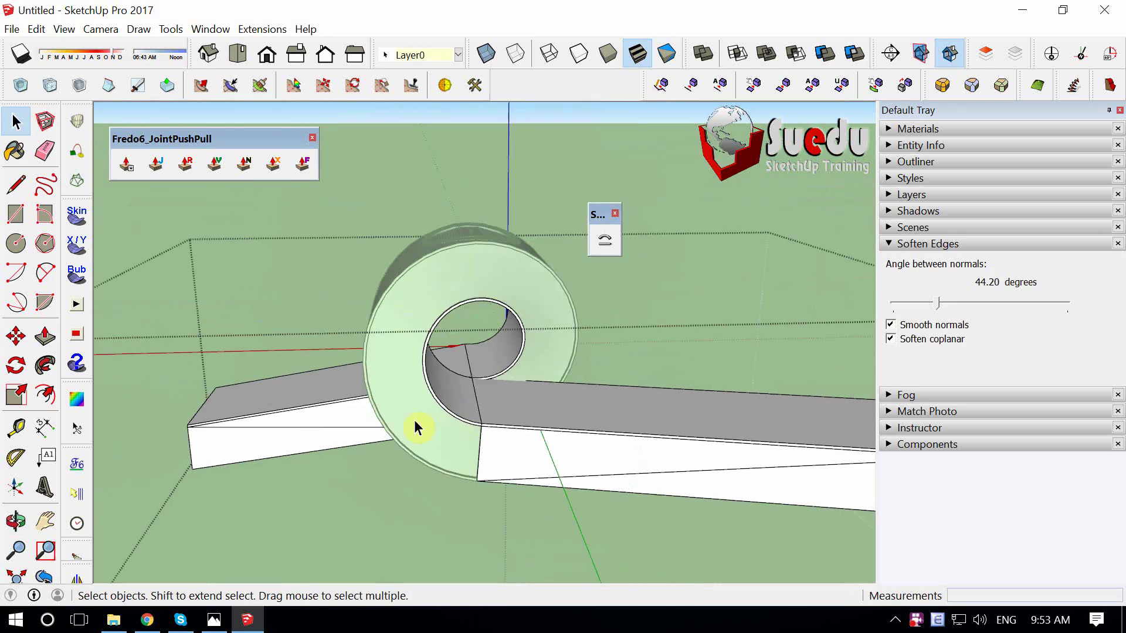
pyautogui.moveTo(414, 427)
pyautogui.mouseDown(button='middle')
pyautogui.moveTo(674, 503)
pyautogui.moveTo(557, 465)
pyautogui.moveTo(661, 445)
pyautogui.moveTo(458, 532)
pyautogui.moveTo(377, 503)
pyautogui.moveTo(593, 480)
pyautogui.moveTo(547, 442)
pyautogui.moveTo(540, 408)
pyautogui.moveTo(507, 427)
pyautogui.mouseUp(button='middle')
pyautogui.scroll(-2, 540, 316)
pyautogui.press('r')
pyautogui.scroll(-1, 307, 254)
# Draw a test rectangle on the ground, then delete it.
pyautogui.click(300, 258)
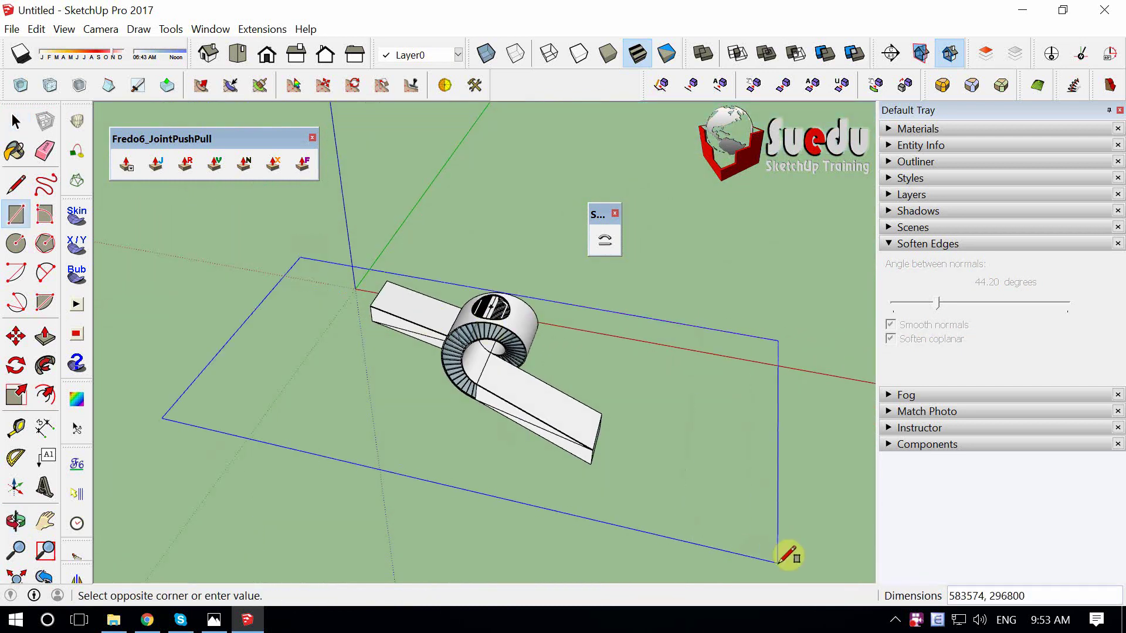
pyautogui.click(779, 561)
pyautogui.press('space')
pyautogui.scroll(2, 603, 385)
pyautogui.click(543, 364)
pyautogui.scroll(2, 543, 365)
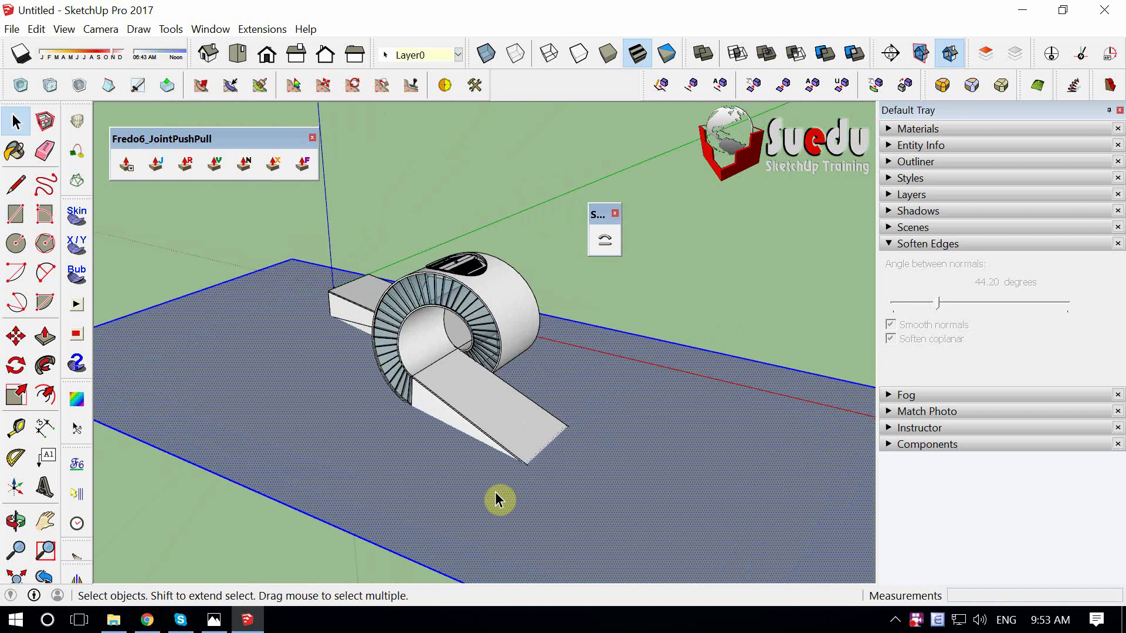
pyautogui.press('Delete')
# Turn the whole stair-and-ramps model into a component.
pyautogui.click(448, 416)
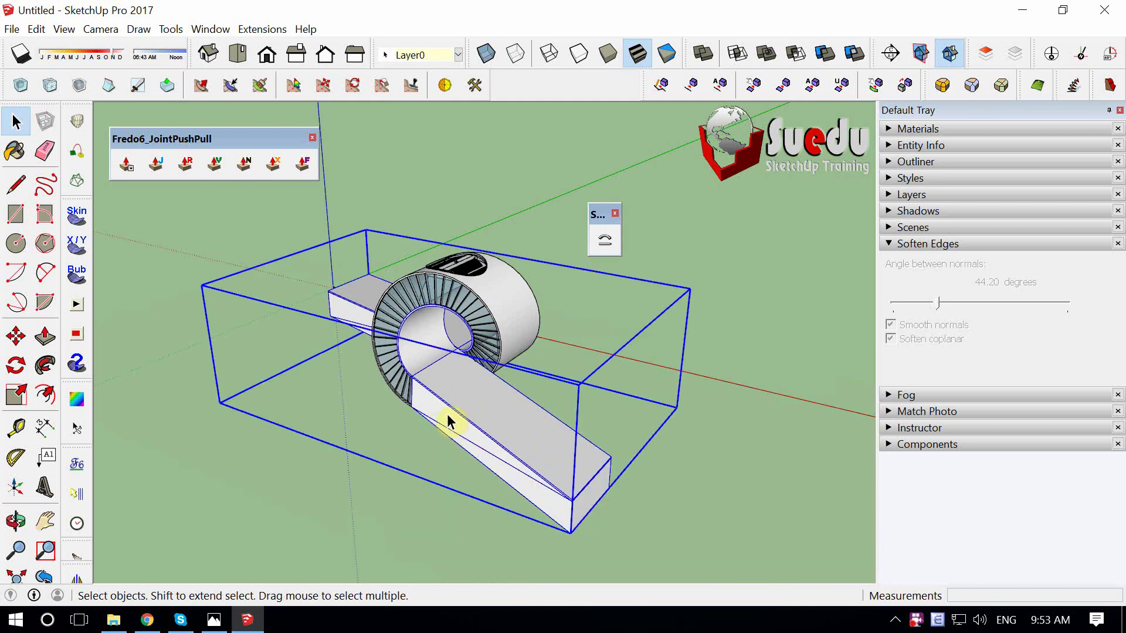
pyautogui.doubleClick(386, 351)
pyautogui.scroll(-3, 305, 245)
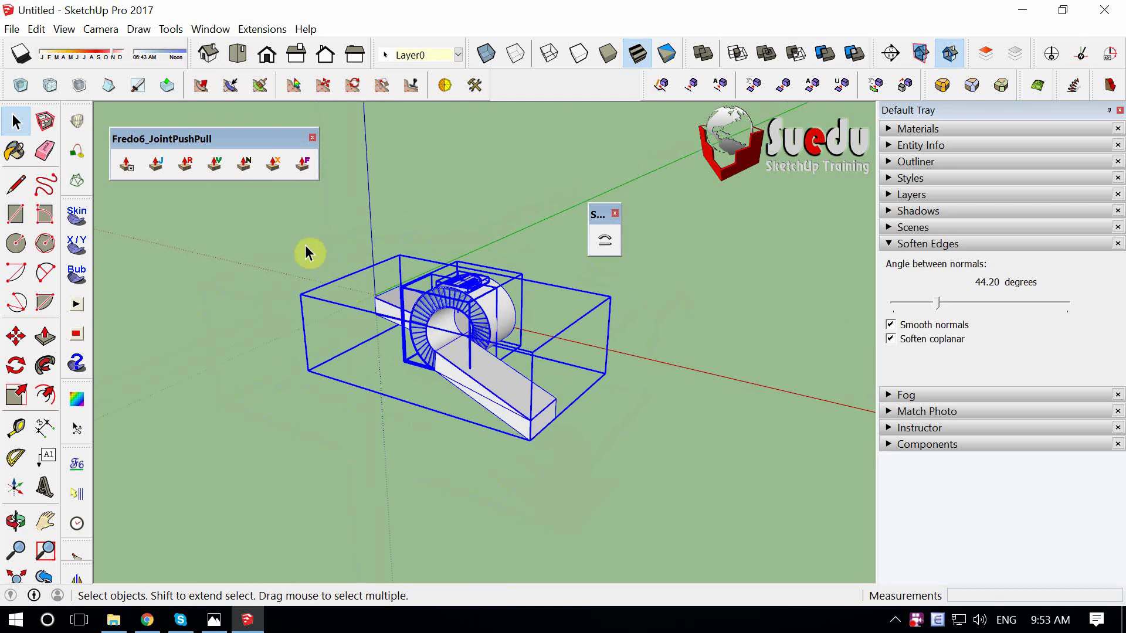
pyautogui.press('g')
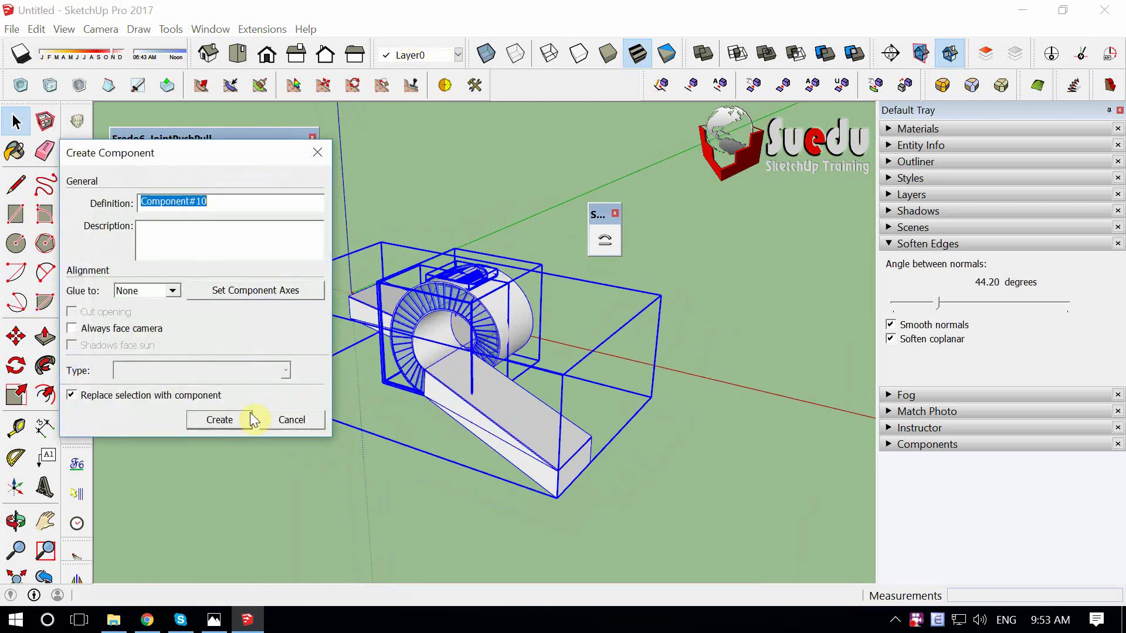
pyautogui.click(246, 417)
pyautogui.press('e')
pyautogui.scroll(-2, 503, 503)
# Draw a large rectangle to serve as the pier slab.
pyautogui.press('space')
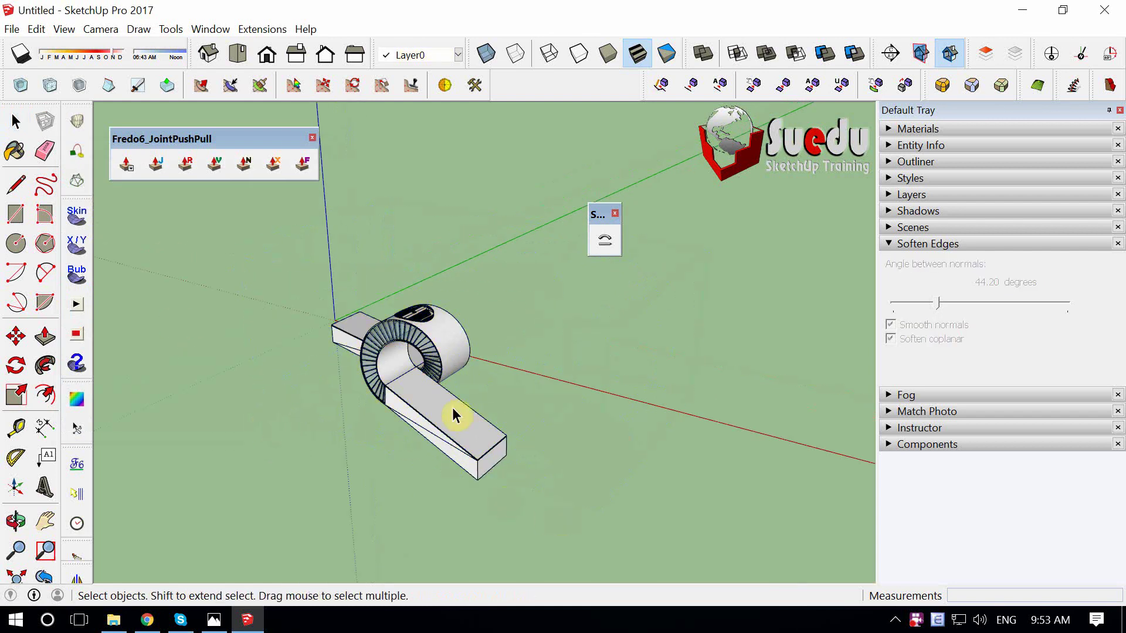
pyautogui.moveTo(453, 414); pyautogui.dragTo(217, 371, button='middle')
pyautogui.press('r')
pyautogui.click(170, 327)
pyautogui.click(719, 417)
pyautogui.press('space')
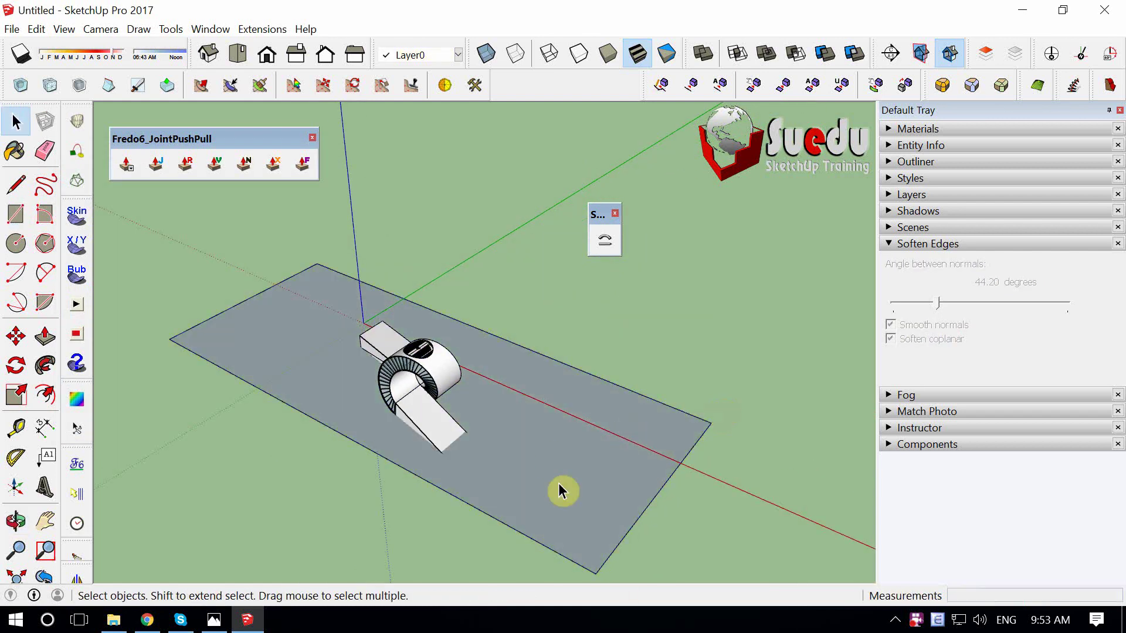
pyautogui.moveTo(558, 484); pyautogui.dragTo(353, 371, button='middle')
# Move the pier slab up beneath the model to meet the ramps' lower ends.
pyautogui.press('m')
pyautogui.scroll(4, 540, 432)
pyautogui.click(533, 437)
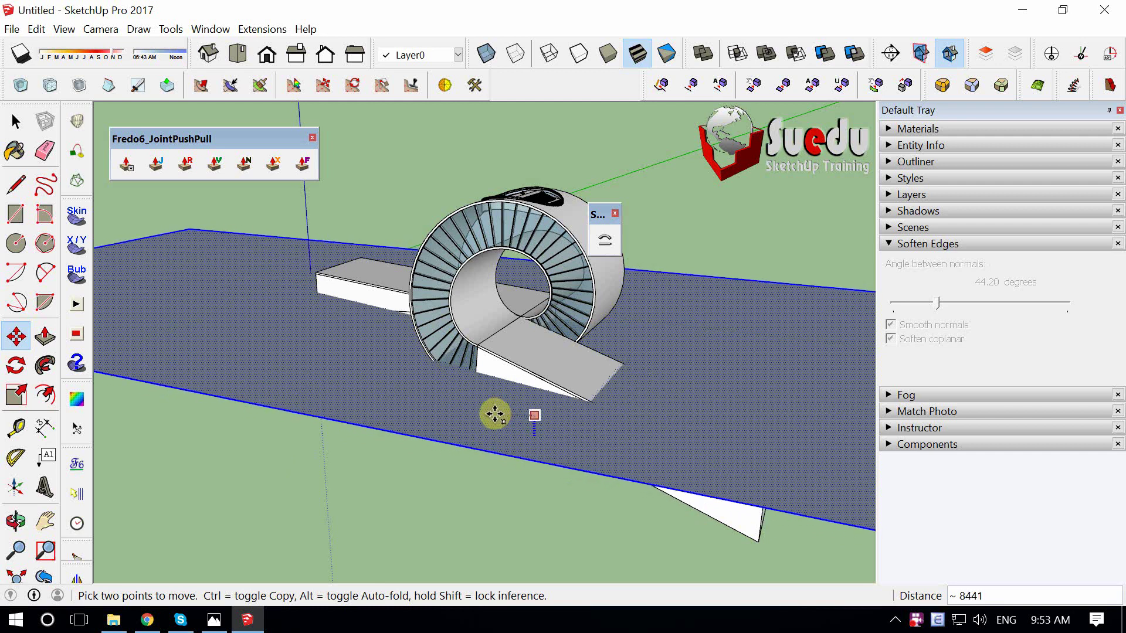
pyautogui.click(496, 415)
pyautogui.moveTo(523, 427); pyautogui.dragTo(381, 458, button='middle')
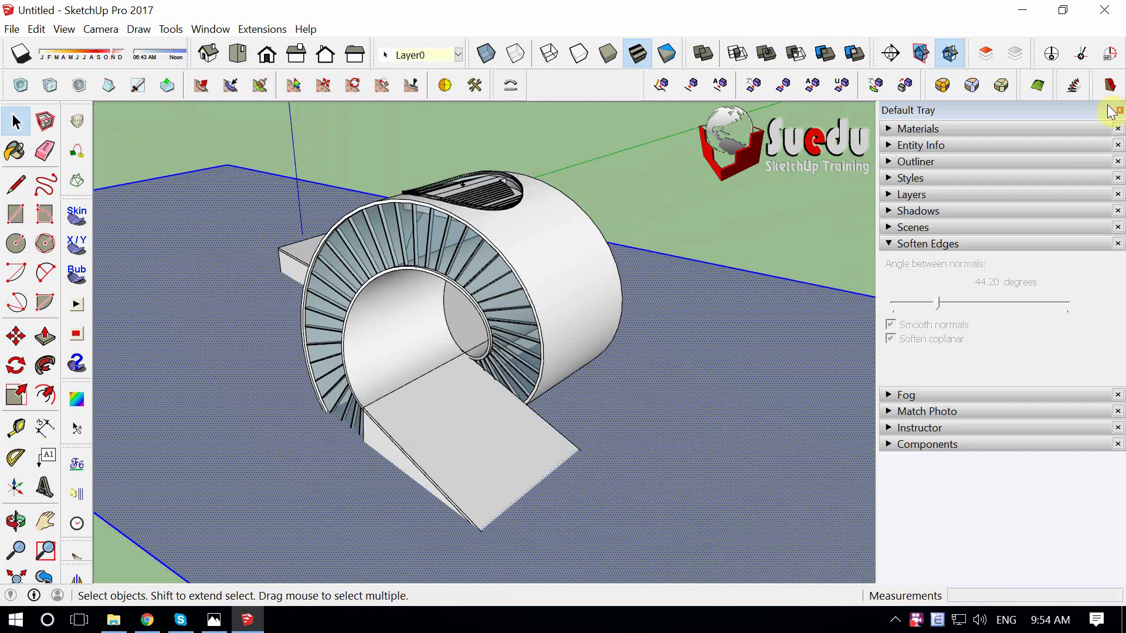
pyautogui.click(1108, 111)
pyautogui.moveTo(1060, 145)
pyautogui.mouseDown(button='middle')
pyautogui.moveTo(782, 279)
pyautogui.moveTo(723, 288)
pyautogui.mouseUp(button='middle')
pyautogui.moveTo(626, 320)
pyautogui.mouseDown(button='middle')
pyautogui.moveTo(611, 433)
pyautogui.moveTo(576, 399)
pyautogui.mouseUp(button='middle')
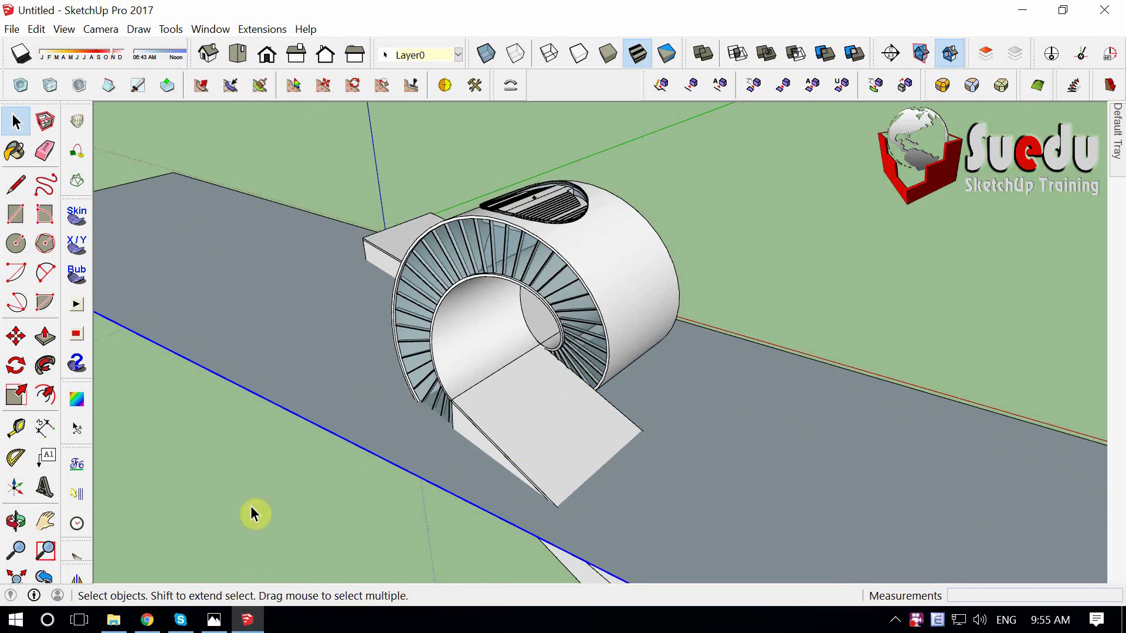
pyautogui.click(214, 621)
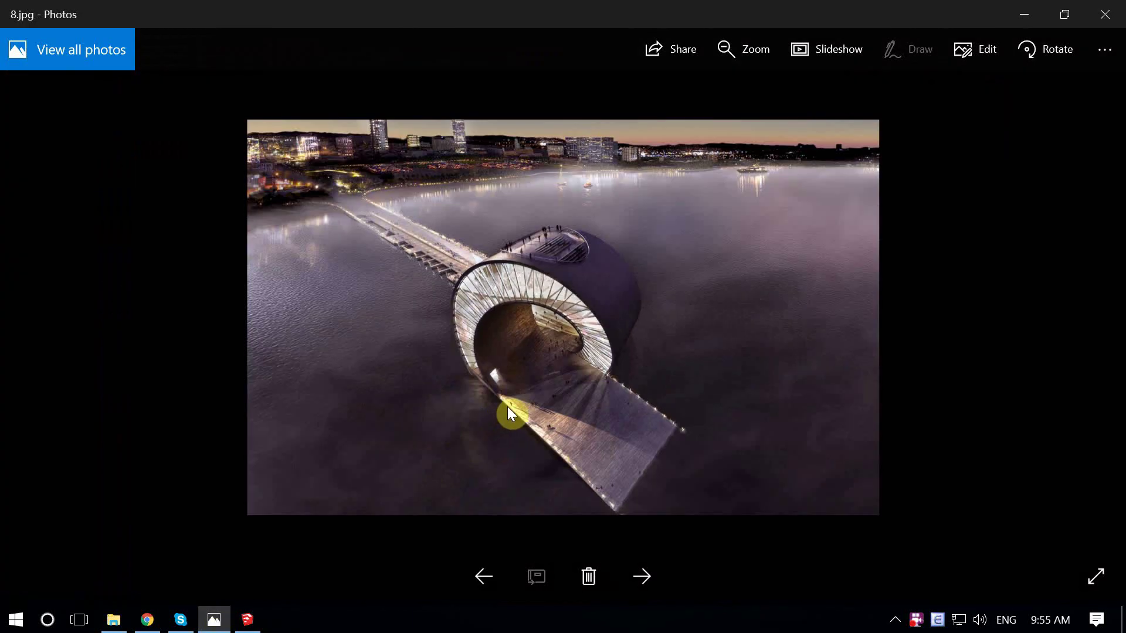
pyautogui.scroll(3, 378, 289)
pyautogui.scroll(2, 378, 286)
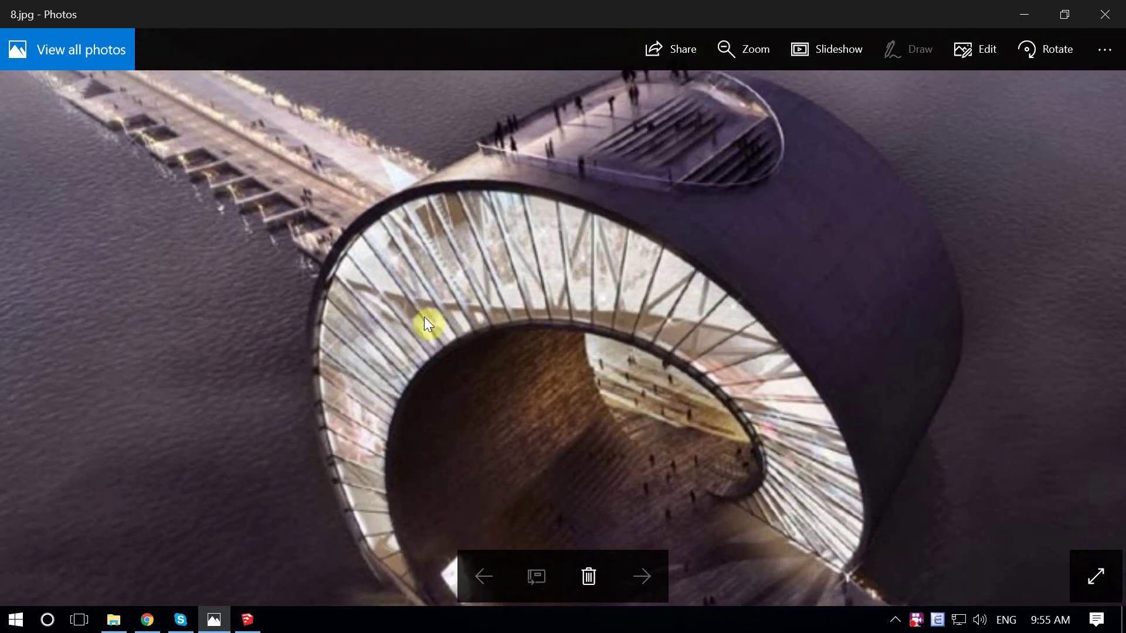
pyautogui.scroll(2, 378, 302)
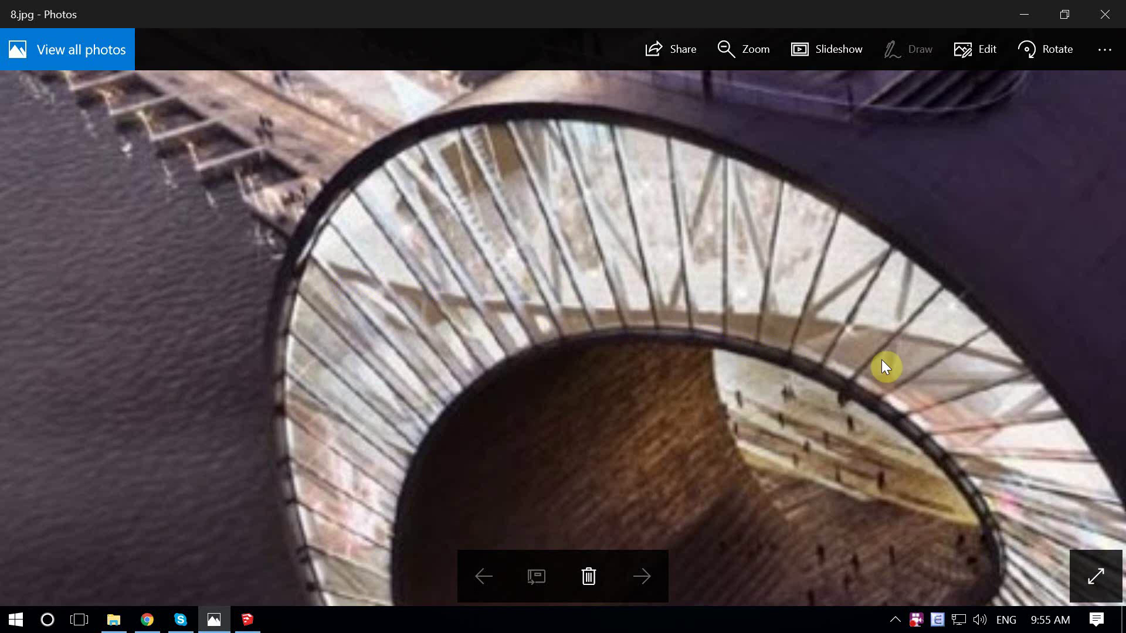
pyautogui.scroll(-2, 411, 262)
pyautogui.scroll(-2, 390, 288)
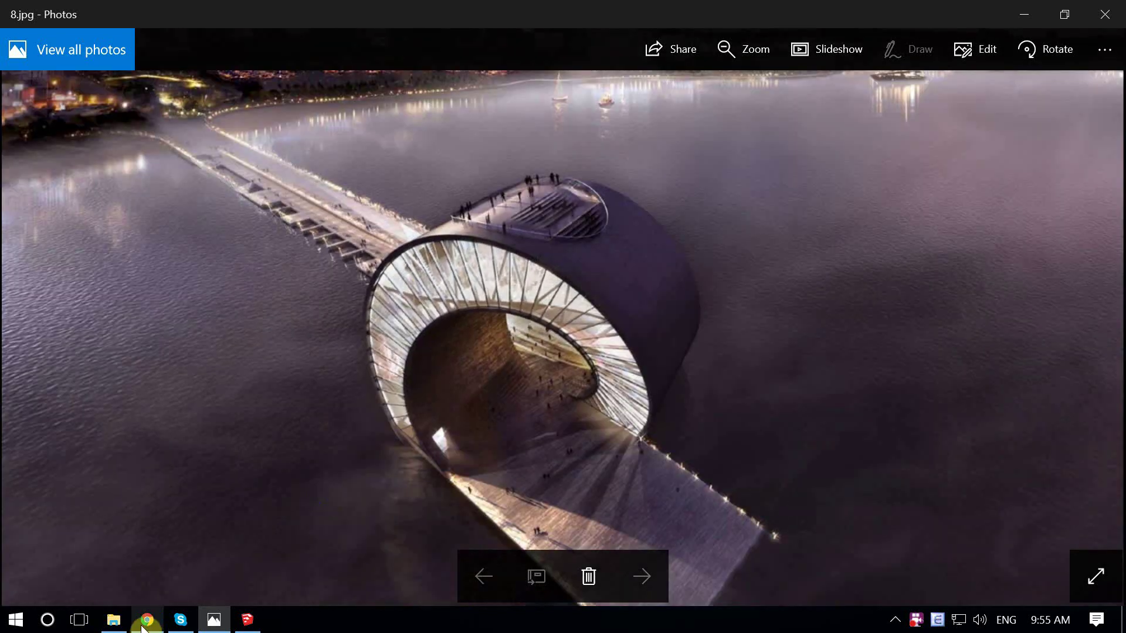
pyautogui.click(113, 620)
pyautogui.doubleClick(352, 273)
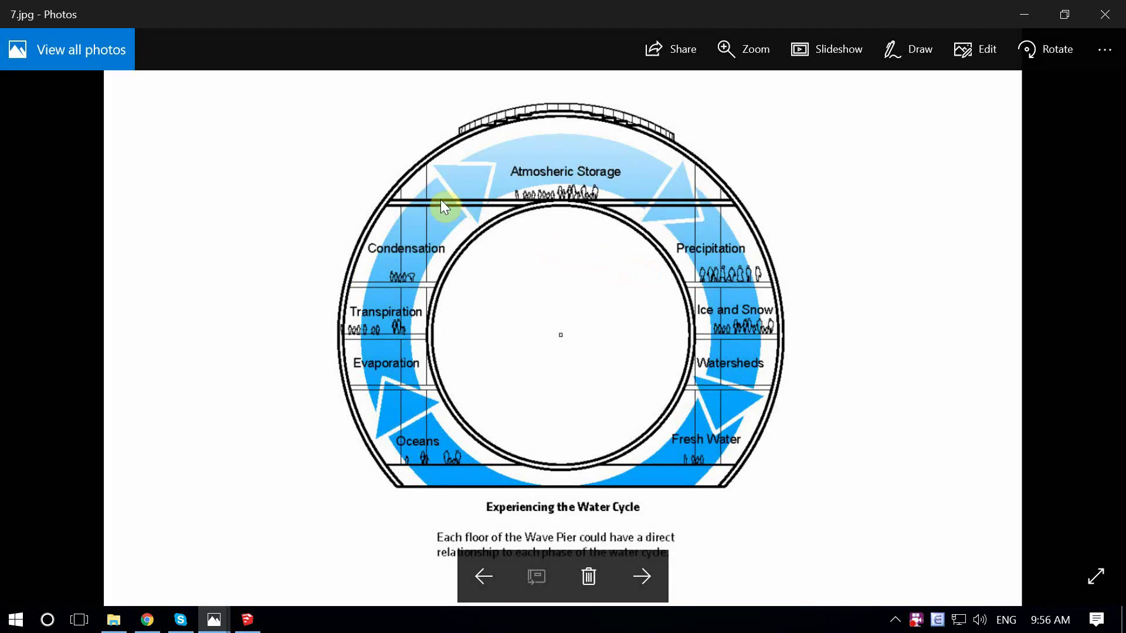
pyautogui.scroll(1, 444, 205)
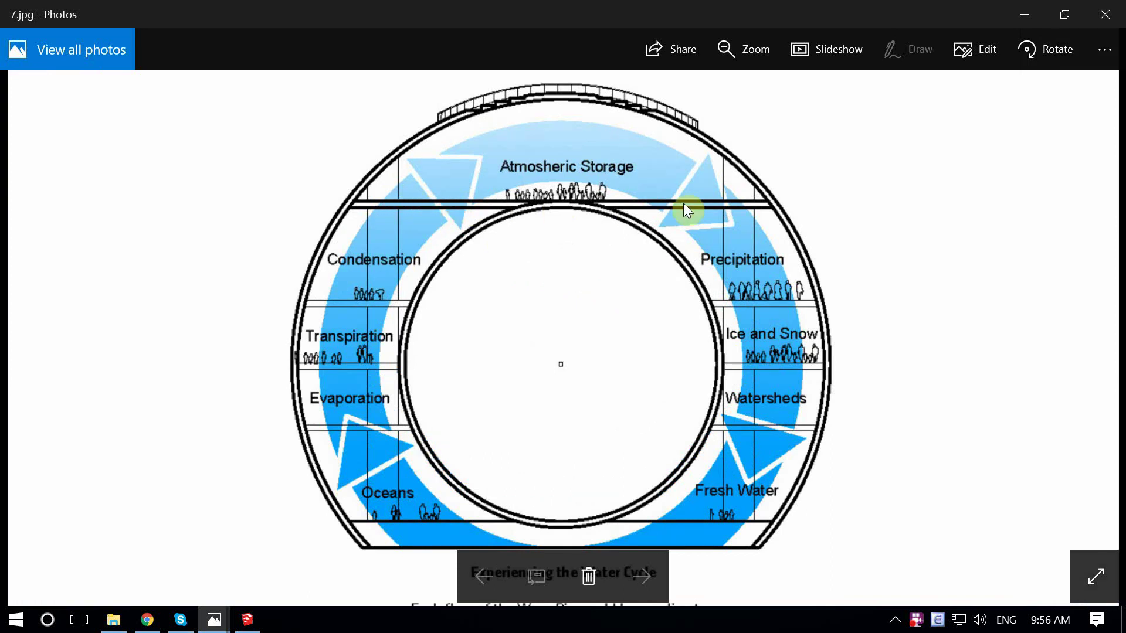
pyautogui.scroll(-1, 528, 228)
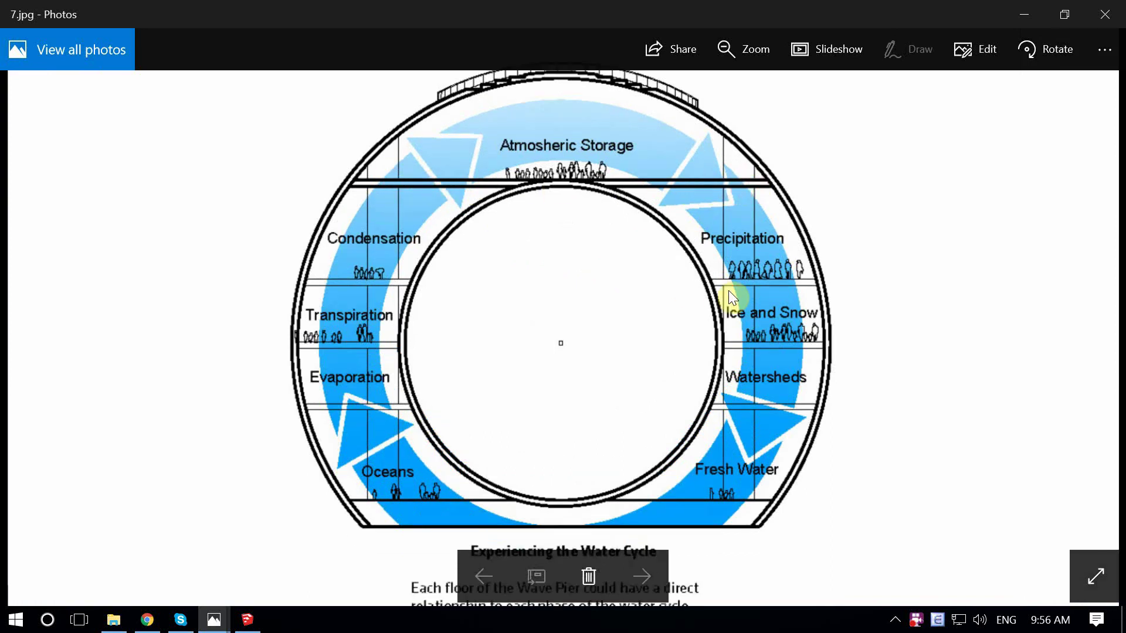
pyautogui.scroll(1, 761, 432)
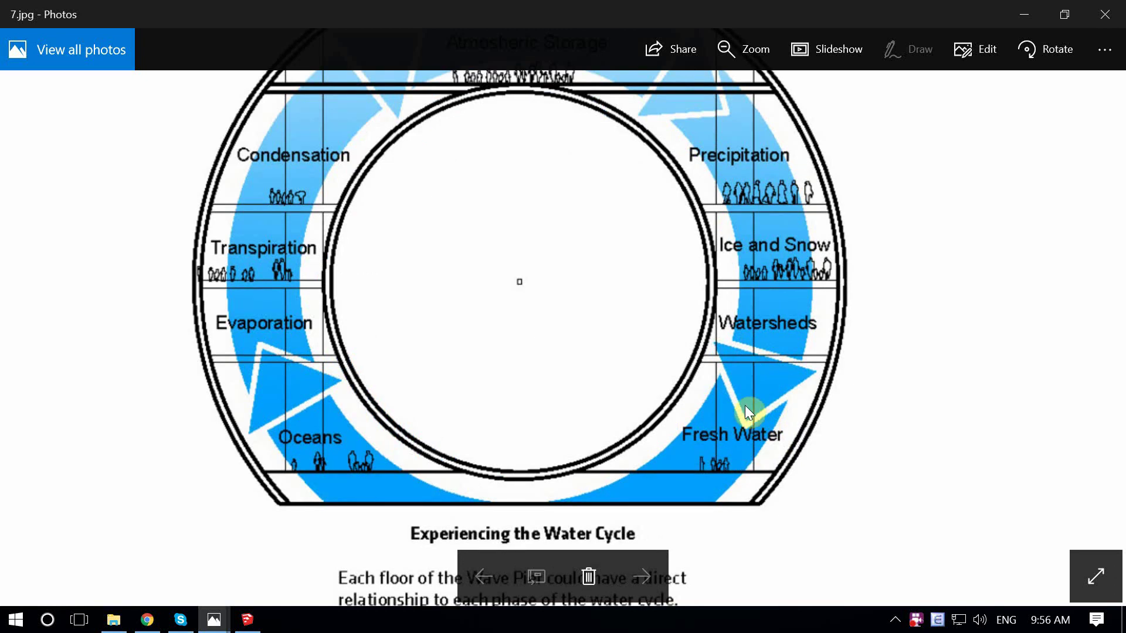
pyautogui.moveTo(748, 246); pyautogui.dragTo(712, 358)
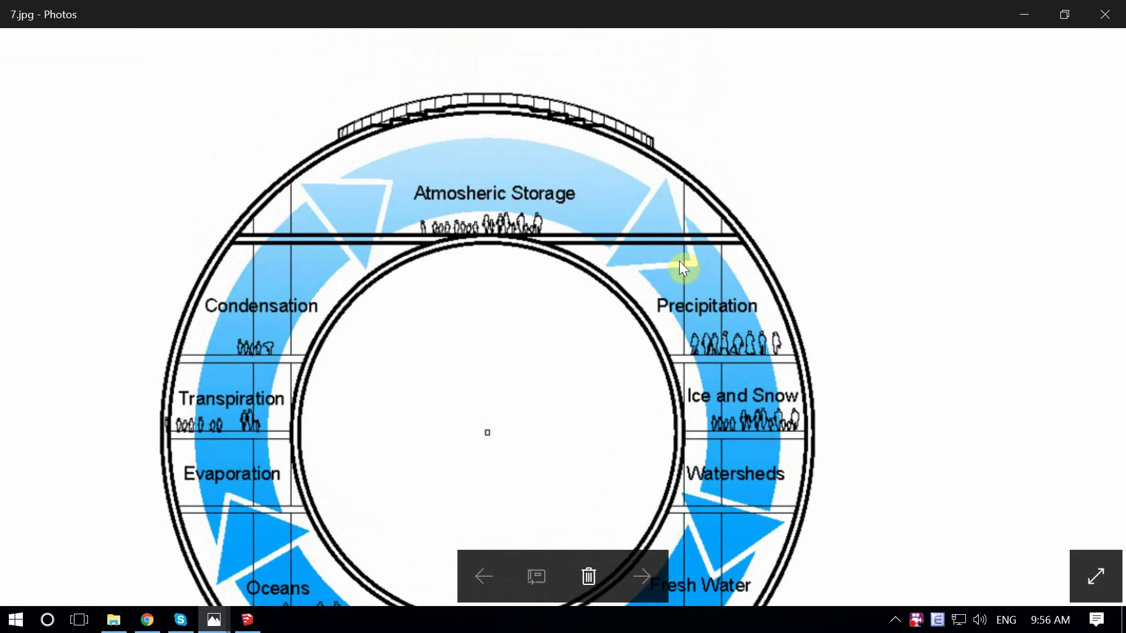
pyautogui.doubleClick(649, 288)
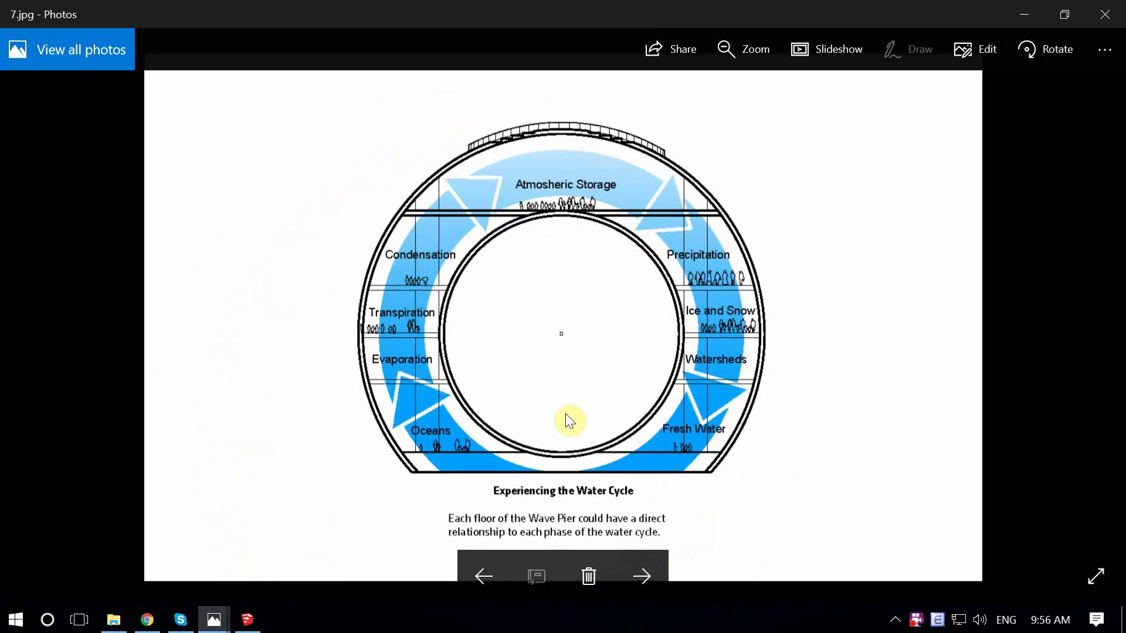
pyautogui.click(1028, 15)
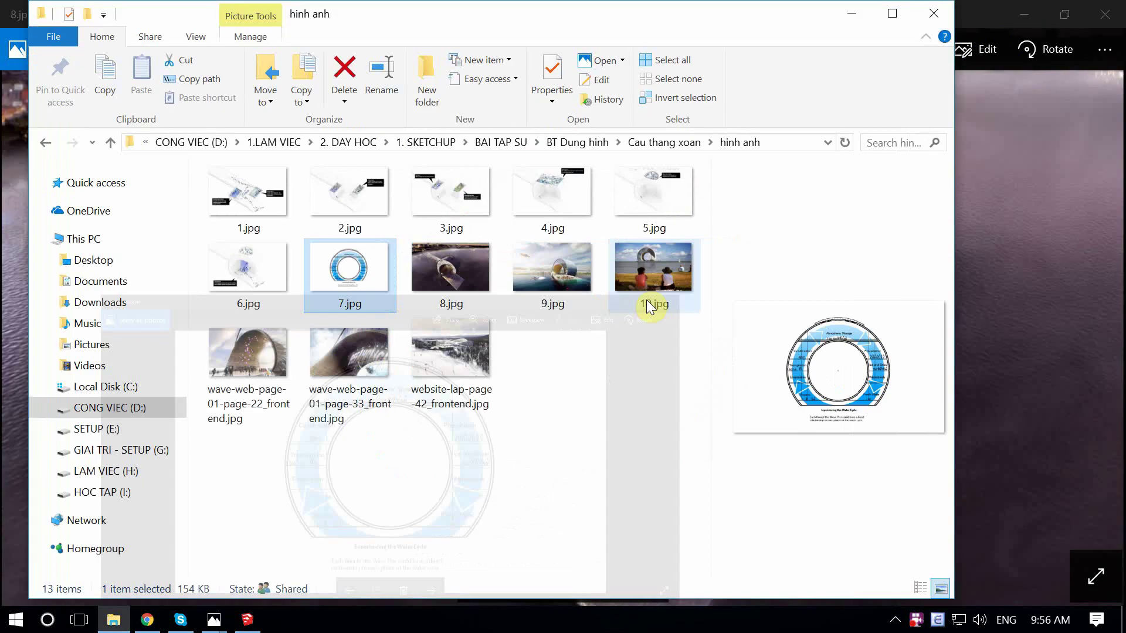
pyautogui.moveTo(349, 267); pyautogui.dragTo(604, 387, button='right')
pyautogui.click(251, 626)
pyautogui.moveTo(532, 452)
pyautogui.mouseDown(button='middle')
pyautogui.moveTo(460, 357)
pyautogui.moveTo(201, 422)
pyautogui.moveTo(333, 300)
pyautogui.mouseUp(button='middle')
# Paste a copy of the plain arch shell on the ground right of the pavilion.
pyautogui.moveTo(435, 397); pyautogui.dragTo(510, 355, button='middle')
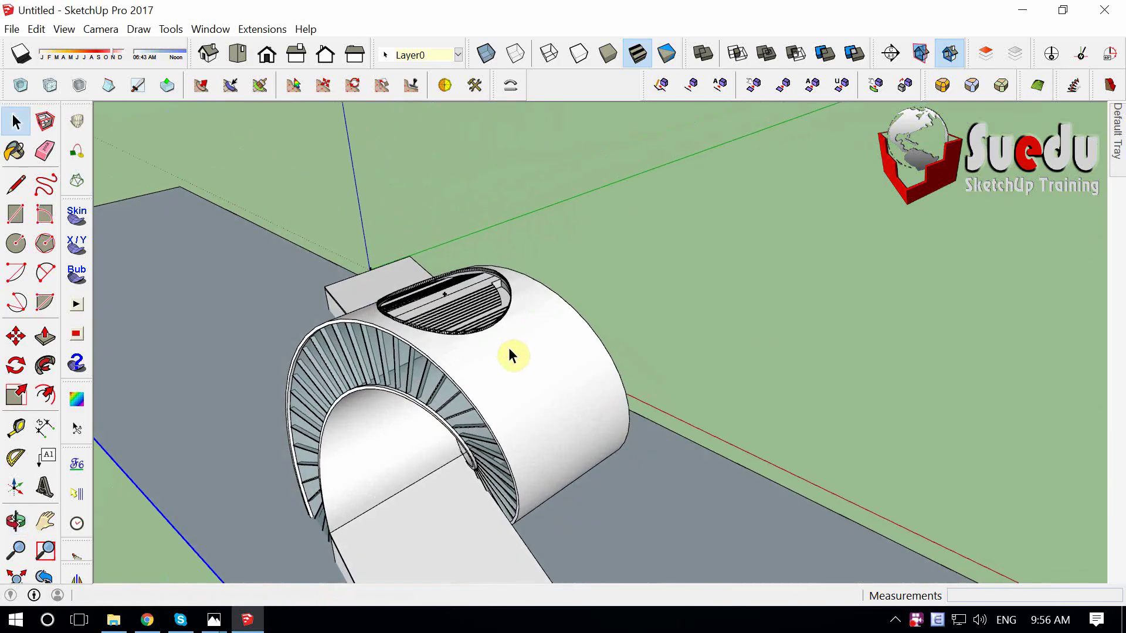
pyautogui.scroll(3, 291, 378)
pyautogui.scroll(-3, 392, 314)
pyautogui.moveTo(410, 329)
pyautogui.mouseDown(button='middle')
pyautogui.moveTo(691, 246)
pyautogui.moveTo(465, 372)
pyautogui.moveTo(825, 317)
pyautogui.moveTo(377, 344)
pyautogui.moveTo(182, 455)
pyautogui.moveTo(369, 402)
pyautogui.mouseUp(button='middle')
pyautogui.moveTo(562, 414)
pyautogui.mouseDown(button='middle')
pyautogui.moveTo(432, 371)
pyautogui.moveTo(688, 339)
pyautogui.mouseUp(button='middle')
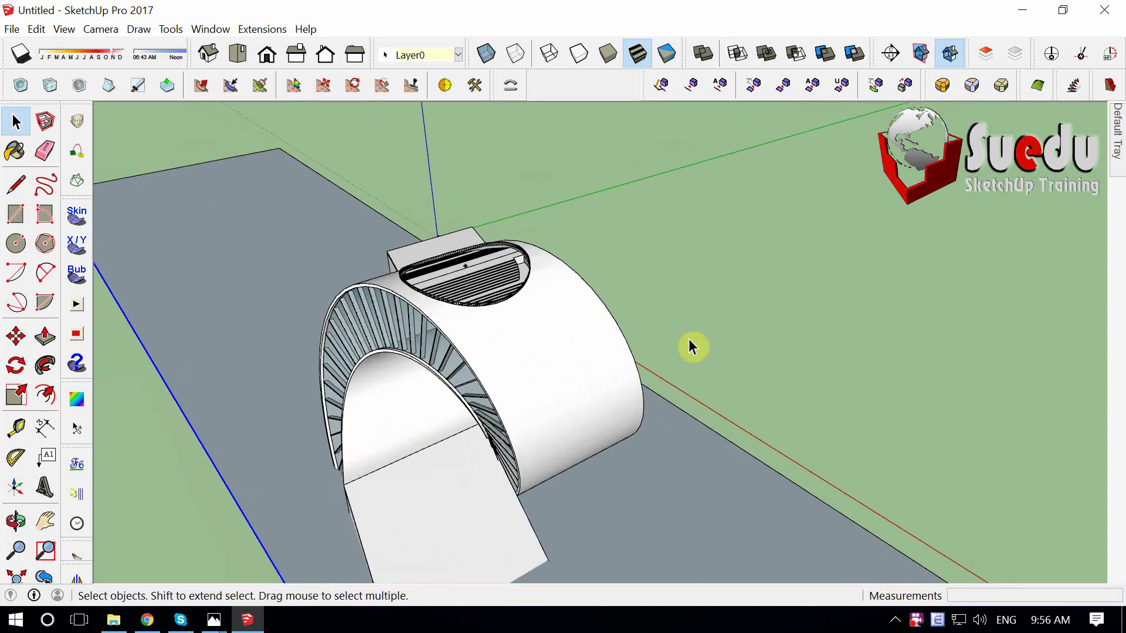
pyautogui.hotkey('ctrl', 'v')
pyautogui.click(754, 329)
pyautogui.moveTo(754, 329); pyautogui.dragTo(586, 392, button='middle')
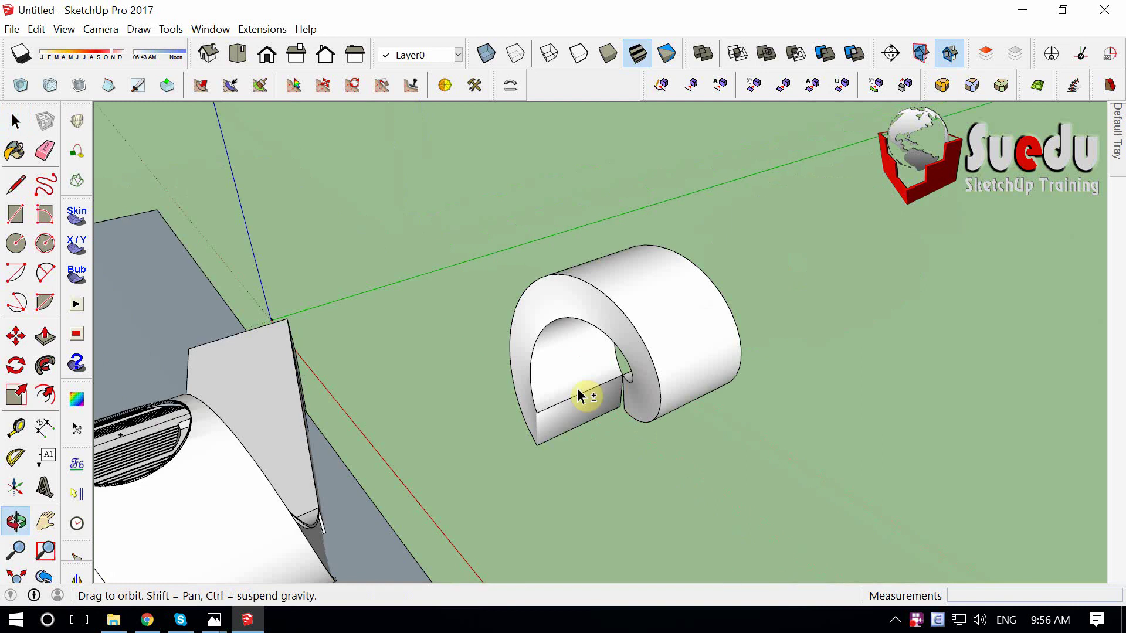
pyautogui.scroll(3, 629, 352)
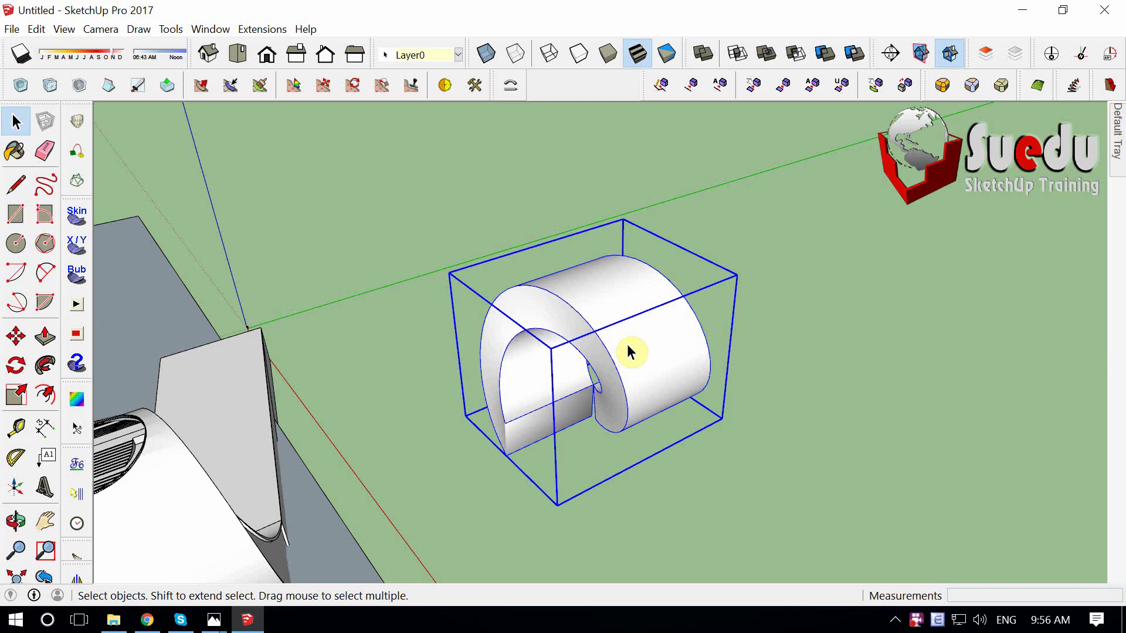
# Draw a rectangle around the copied arch's footprint.
pyautogui.press('r')
pyautogui.click(346, 360)
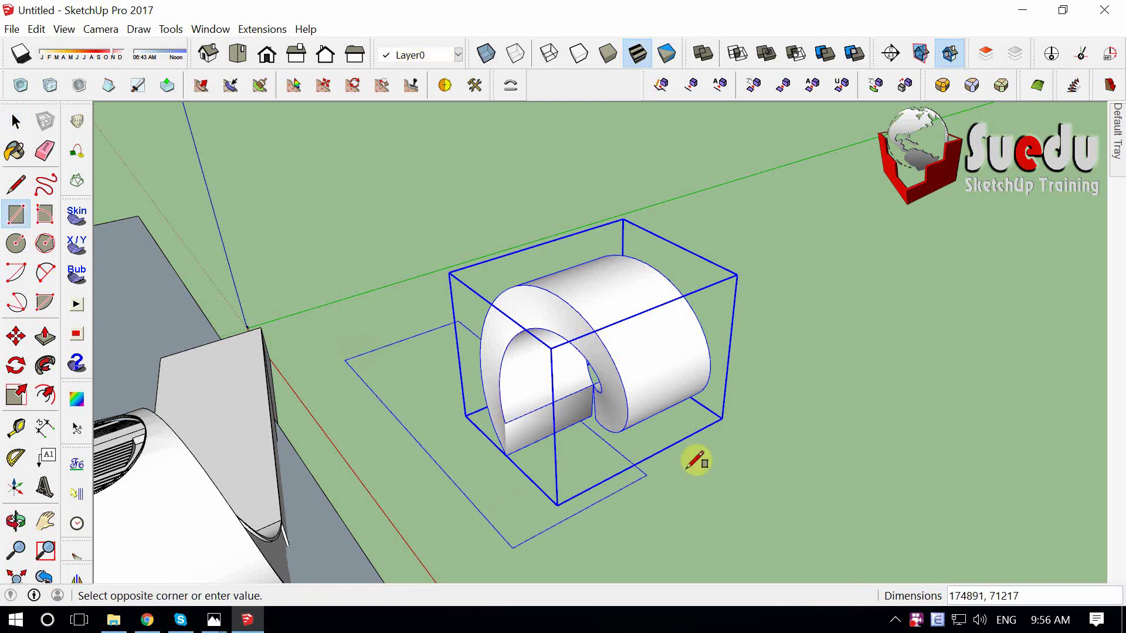
pyautogui.click(892, 429)
pyautogui.press('space')
pyautogui.click(511, 477)
pyautogui.scroll(3, 508, 447)
# Move the rectangle up to sit level with the arch's base.
pyautogui.press('m')
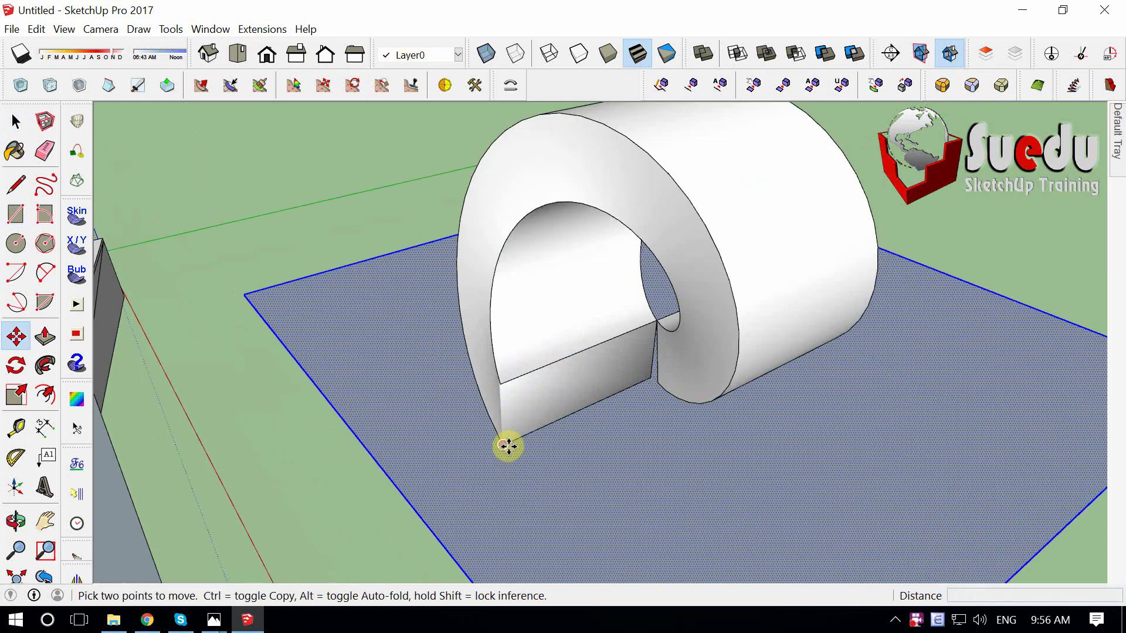
pyautogui.click(503, 444)
pyautogui.click(632, 399)
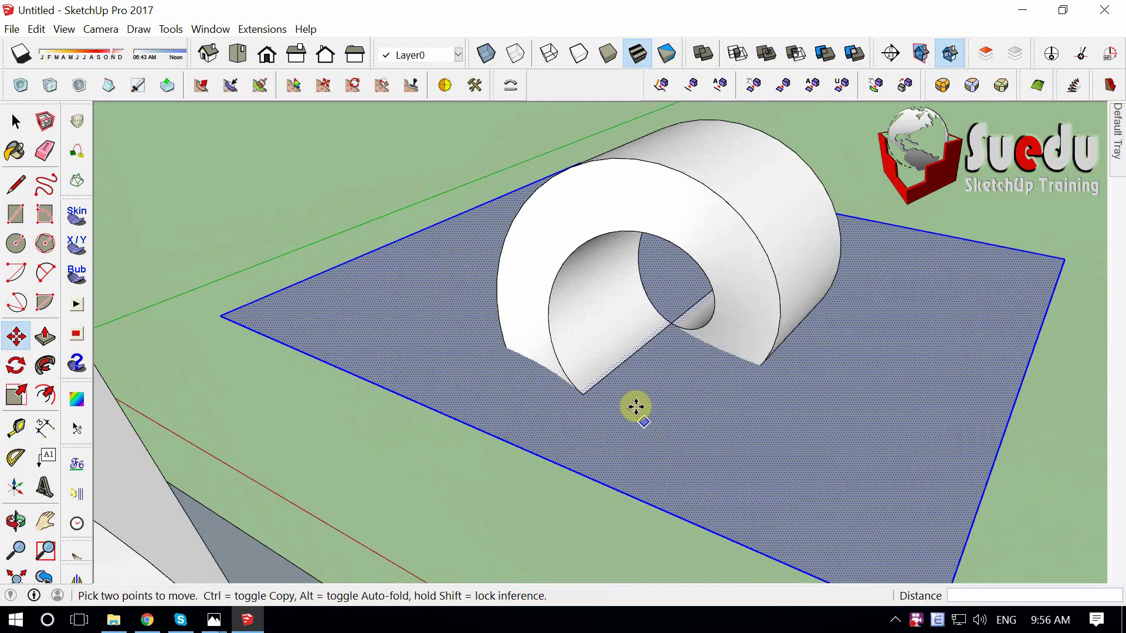
pyautogui.press('space')
pyautogui.moveTo(632, 399)
pyautogui.mouseDown(button='middle')
pyautogui.moveTo(550, 434)
pyautogui.moveTo(492, 349)
pyautogui.mouseUp(button='middle')
pyautogui.scroll(2, 639, 199)
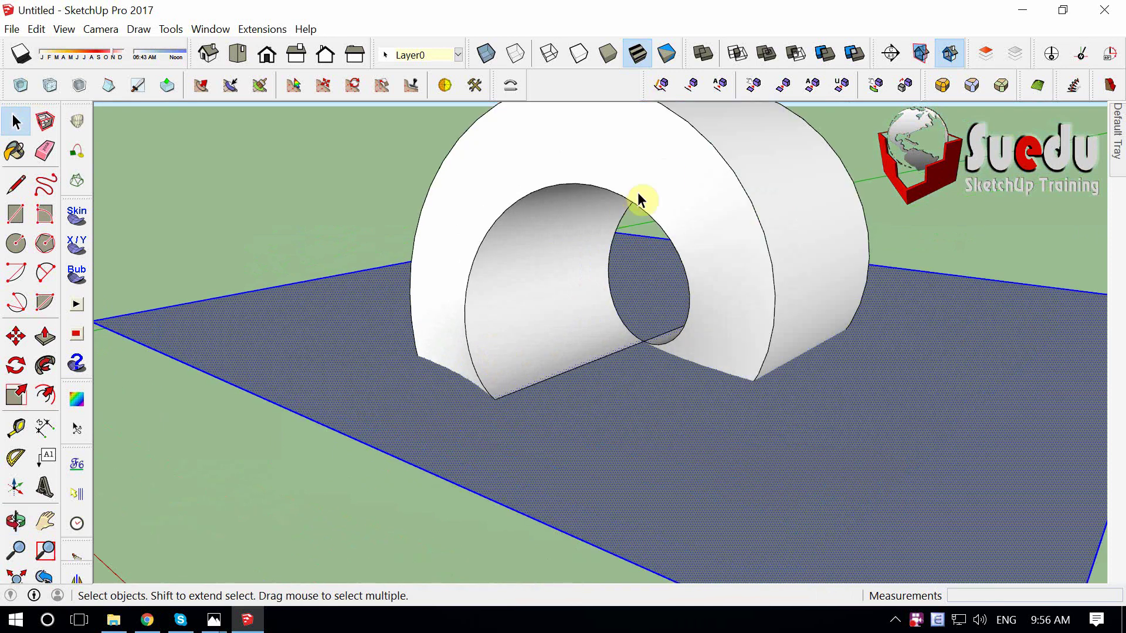
pyautogui.scroll(-3, 639, 199)
pyautogui.scroll(3, 709, 196)
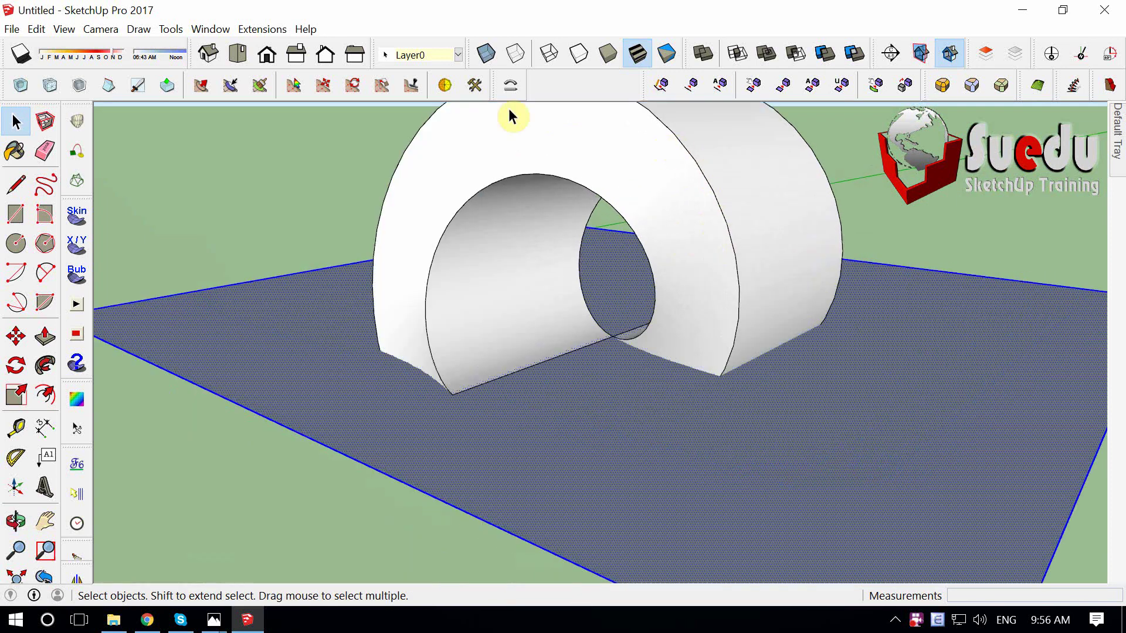
pyautogui.moveTo(411, 246); pyautogui.dragTo(445, 354, button='middle')
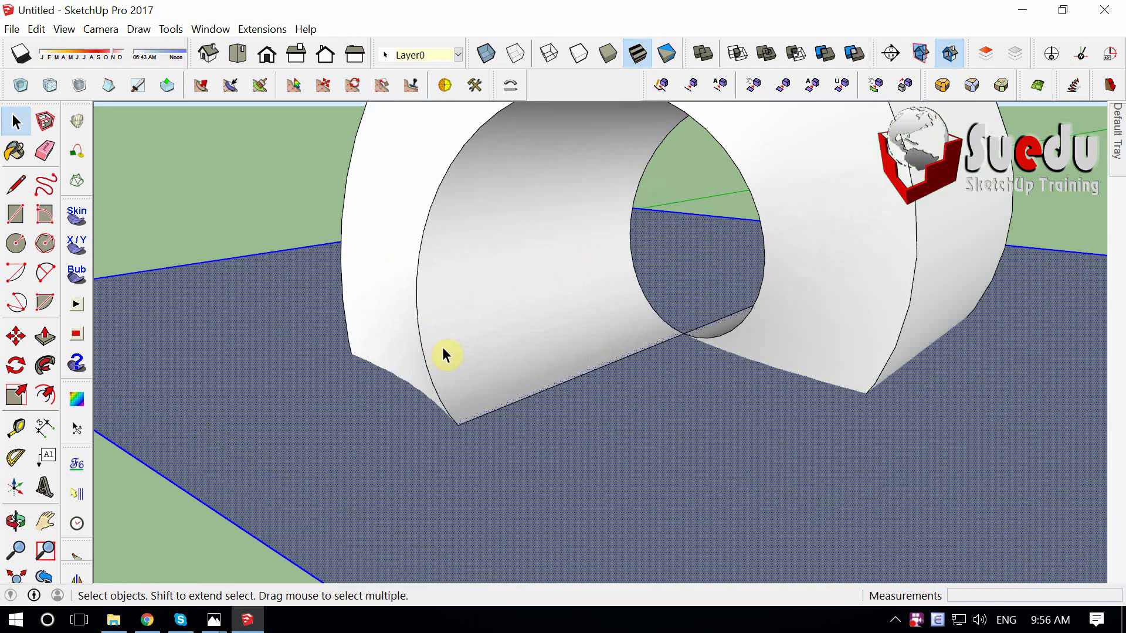
pyautogui.scroll(-1, 465, 426)
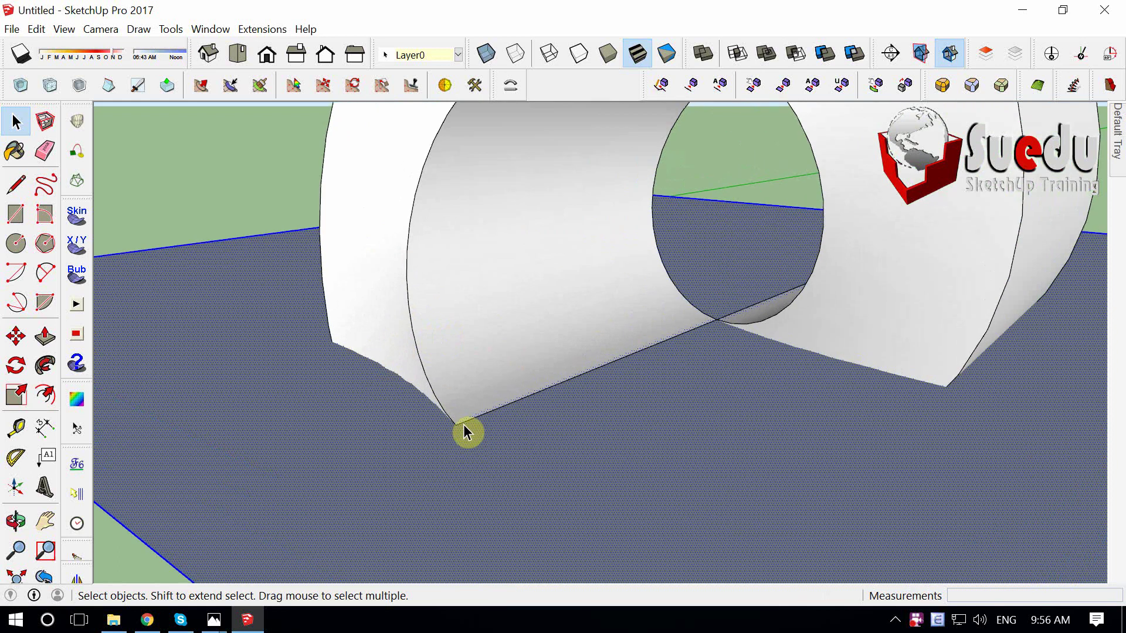
pyautogui.press('m')
pyautogui.scroll(-3, 456, 427)
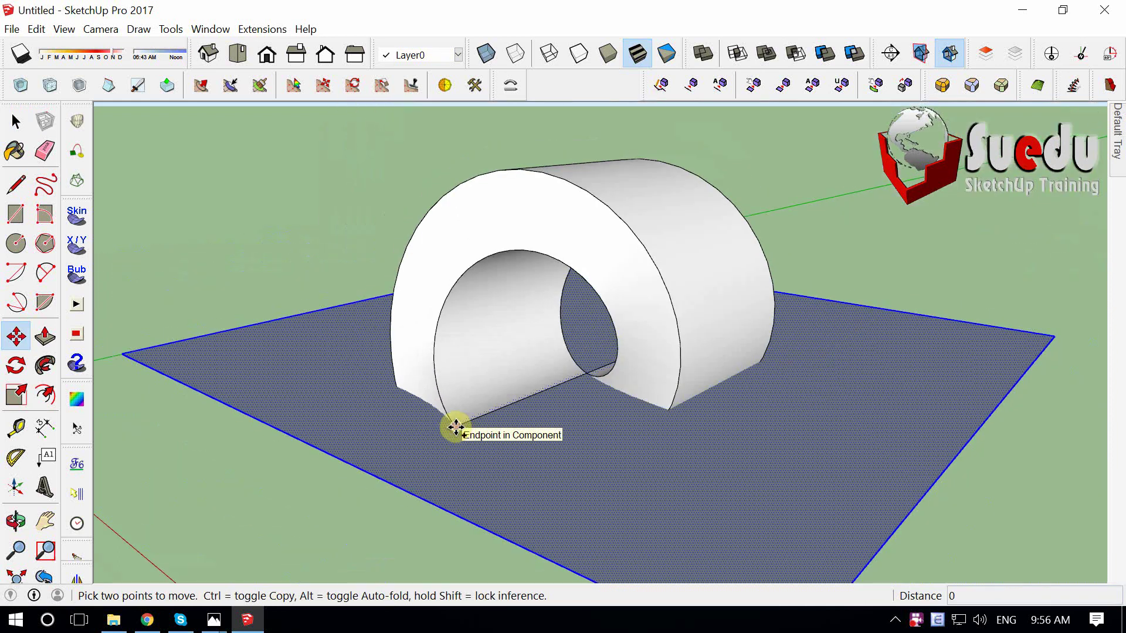
# Copy the slab straight up the blue axis by 40000.
pyautogui.press('ctrl')
pyautogui.click(456, 427)
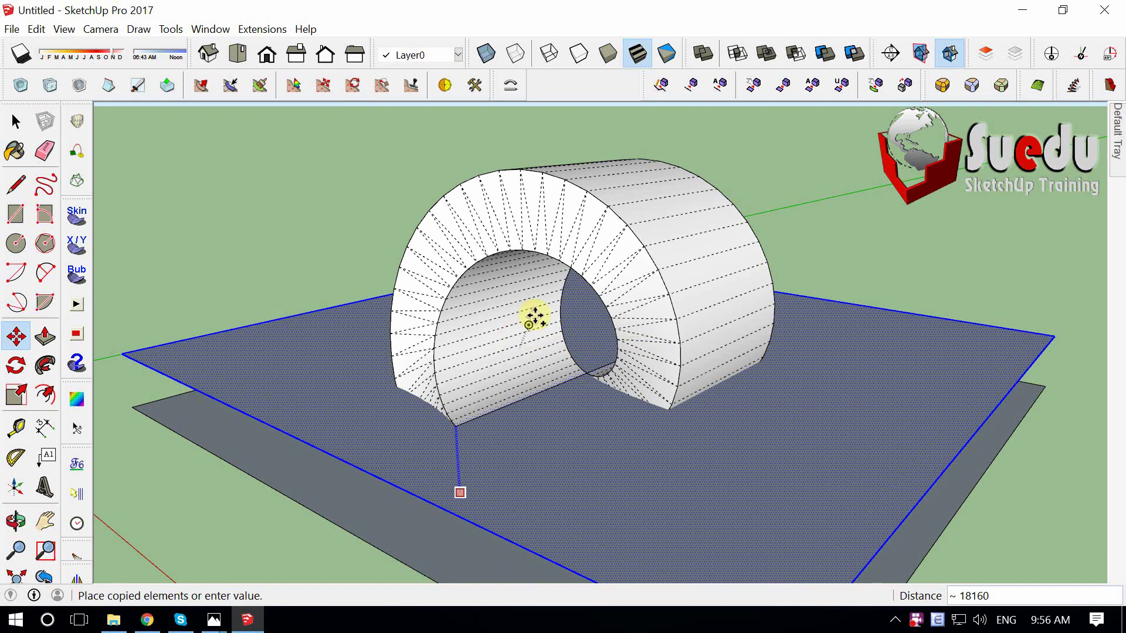
pyautogui.moveTo(535, 319); pyautogui.dragTo(547, 294, button='middle')
pyautogui.write('40000')
pyautogui.press('Return')
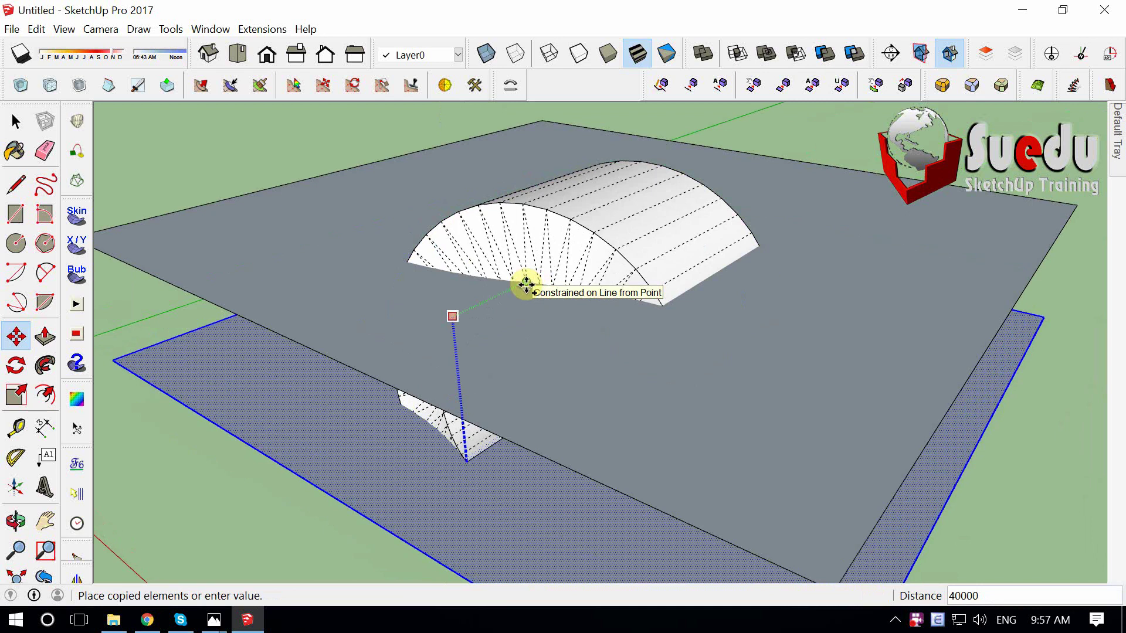
pyautogui.press('Return')
# Fill the gap with evenly spaced copies (6/) for seven slabs in total.
pyautogui.moveTo(380, 287); pyautogui.dragTo(299, 317, button='middle')
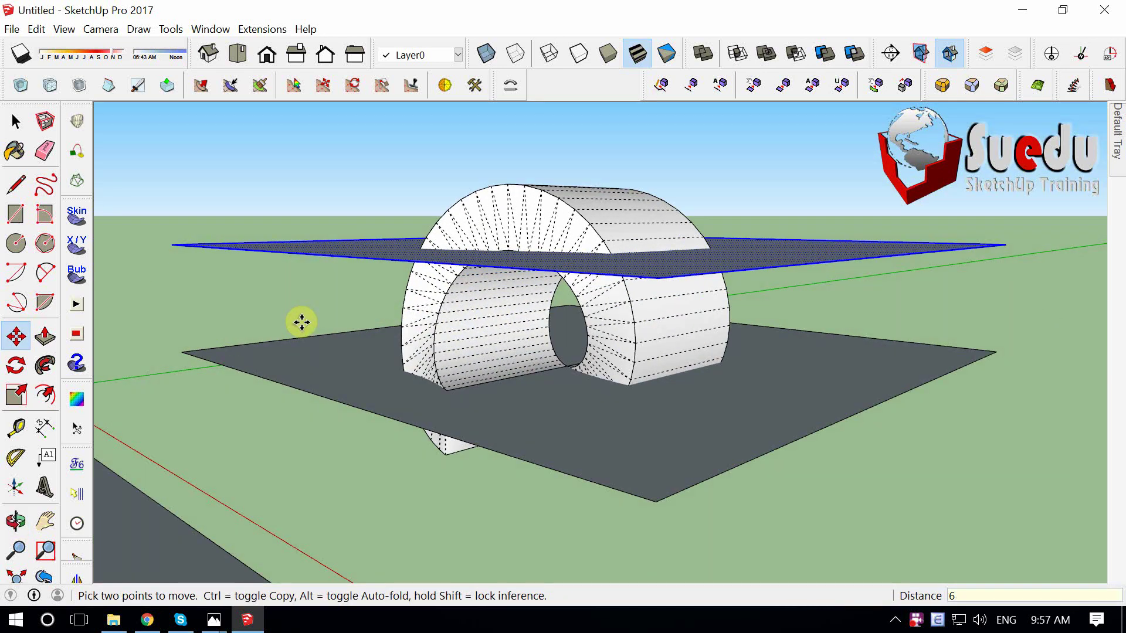
pyautogui.write('/')
pyautogui.press('Return')
pyautogui.press('space')
pyautogui.moveTo(262, 231); pyautogui.dragTo(212, 402)
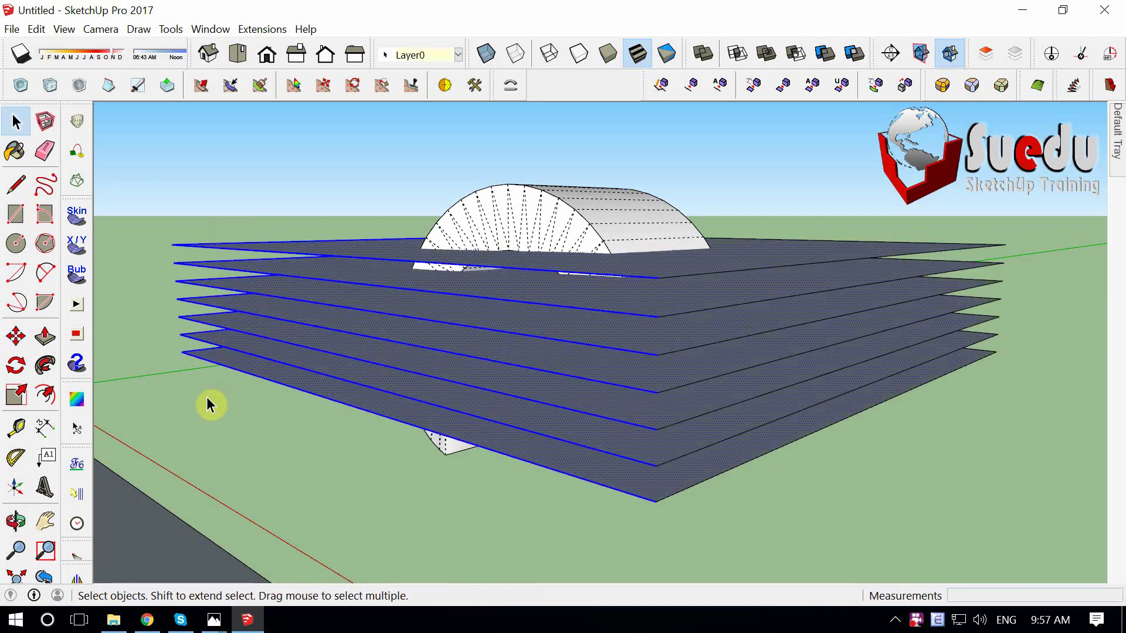
pyautogui.moveTo(286, 336)
pyautogui.mouseDown(button='middle')
pyautogui.moveTo(264, 277)
pyautogui.moveTo(284, 339)
pyautogui.moveTo(293, 316)
pyautogui.moveTo(385, 329)
pyautogui.moveTo(709, 455)
pyautogui.moveTo(332, 385)
pyautogui.moveTo(619, 273)
pyautogui.mouseUp(button='middle')
# Intersect the stacked slabs with the arch ring they cross.
pyautogui.scroll(-2, 523, 289)
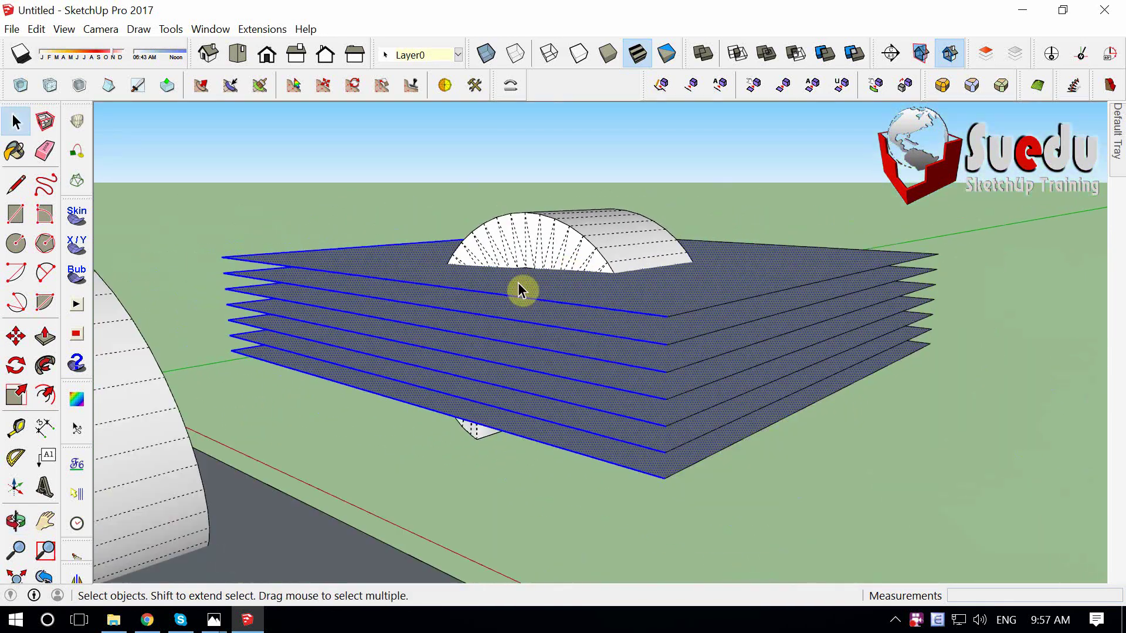
pyautogui.scroll(-2, 326, 218)
pyautogui.scroll(2, 323, 291)
pyautogui.rightClick(326, 273)
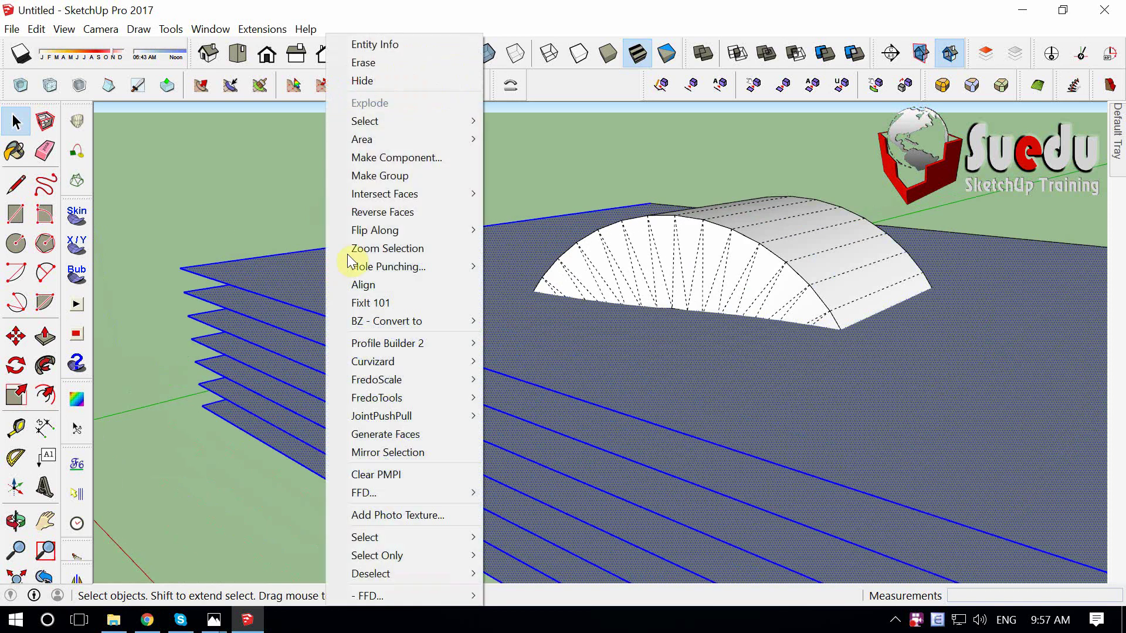
pyautogui.moveTo(274, 238); pyautogui.dragTo(210, 460)
pyautogui.rightClick(318, 272)
pyautogui.moveTo(385, 193)
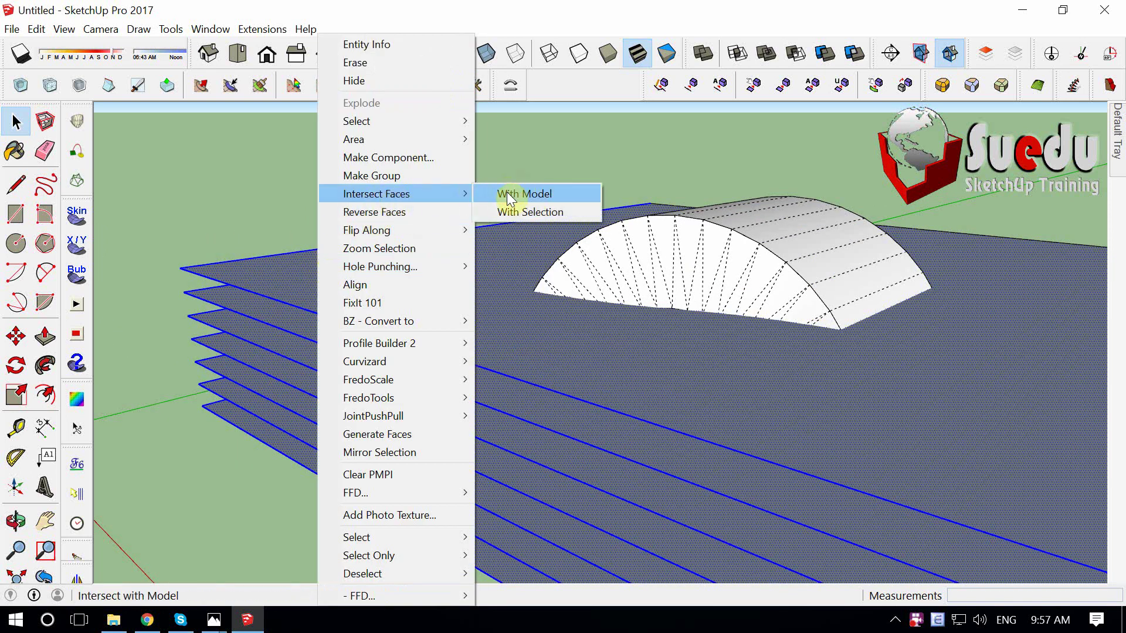
pyautogui.click(508, 200)
# Delete the large plane stack and its leftover edges.
pyautogui.scroll(-2, 412, 257)
pyautogui.moveTo(283, 382); pyautogui.dragTo(284, 384)
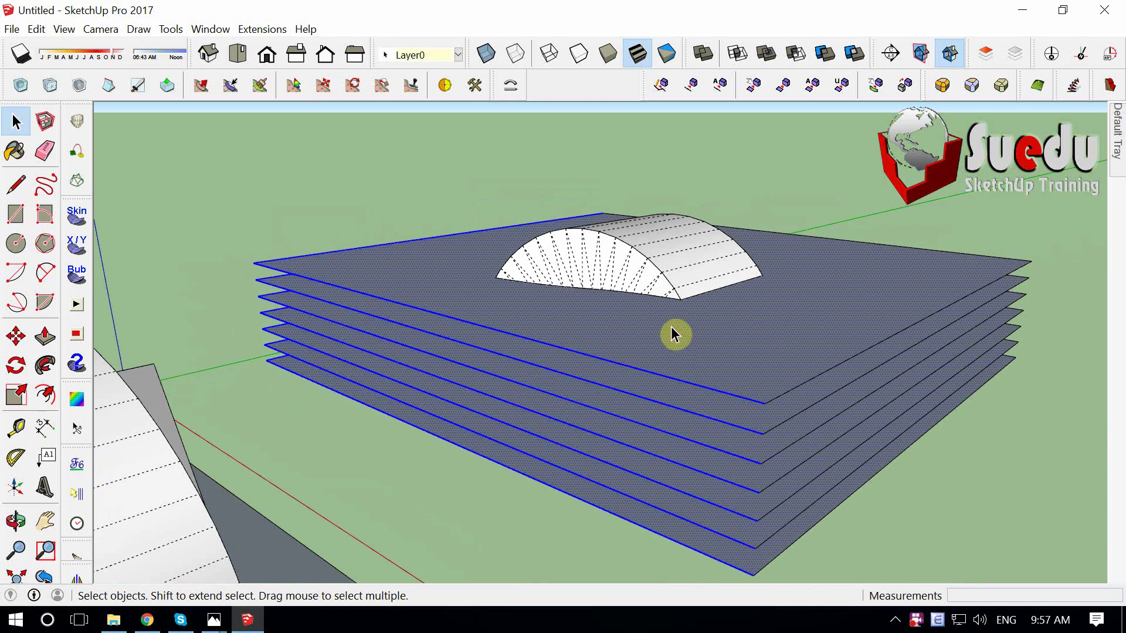
pyautogui.scroll(-2, 673, 332)
pyautogui.press('Delete')
pyautogui.moveTo(989, 239); pyautogui.dragTo(909, 377)
pyautogui.press('Delete')
pyautogui.scroll(3, 636, 302)
pyautogui.scroll(-1, 637, 304)
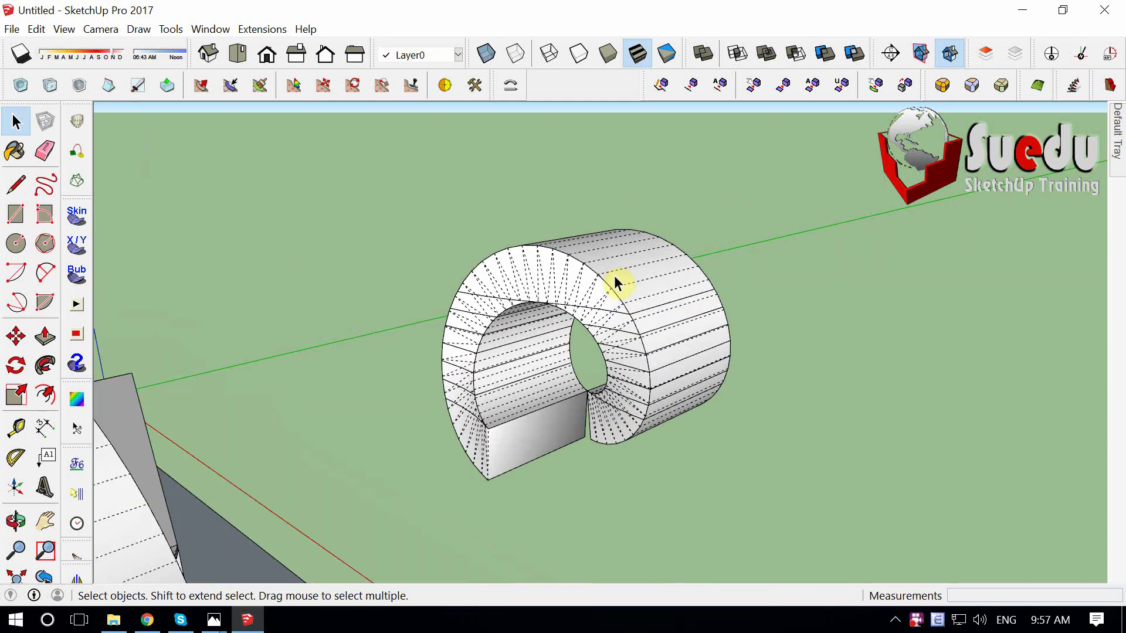
# Delete the ring solid and select the remaining floor slices.
pyautogui.click(613, 276)
pyautogui.press('Delete')
pyautogui.moveTo(613, 329)
pyautogui.mouseDown(button='middle')
pyautogui.moveTo(539, 364)
pyautogui.moveTo(507, 288)
pyautogui.mouseUp(button='middle')
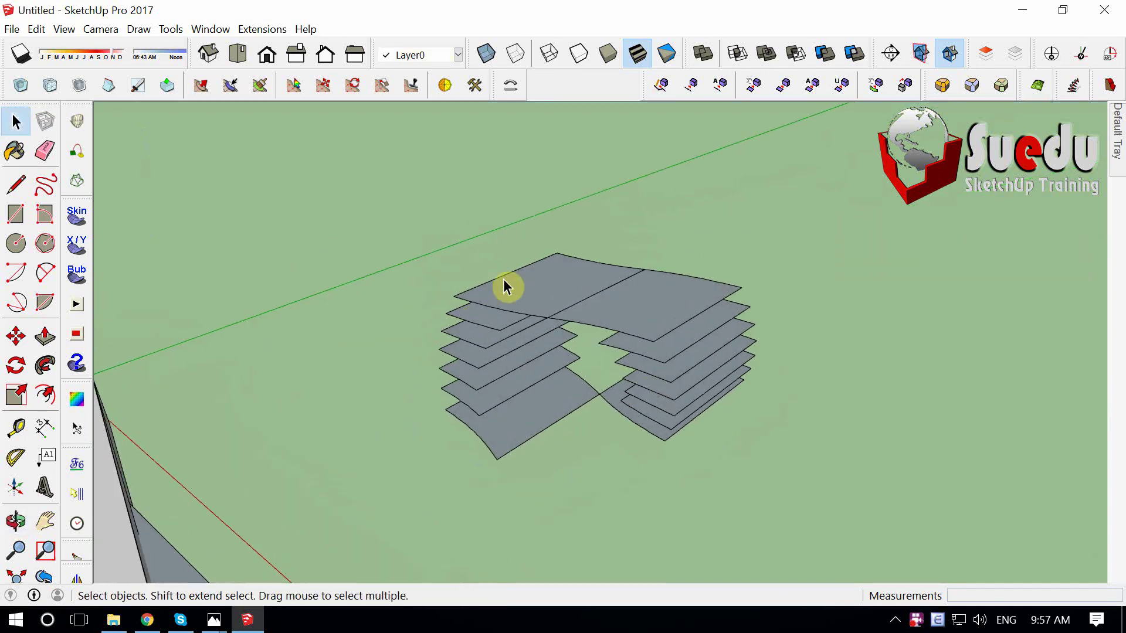
pyautogui.hotkey('ctrl', 'a')
pyautogui.scroll(2, 717, 382)
pyautogui.moveTo(716, 383)
pyautogui.mouseDown(button='middle')
pyautogui.moveTo(712, 221)
pyautogui.moveTo(725, 274)
pyautogui.mouseUp(button='middle')
pyautogui.moveTo(724, 275)
pyautogui.mouseDown()
pyautogui.moveTo(723, 329)
pyautogui.moveTo(463, 268)
pyautogui.moveTo(433, 239)
pyautogui.mouseUp()
# Select all the stacked floor slices and make them one component.
pyautogui.moveTo(479, 279); pyautogui.dragTo(567, 258)
pyautogui.press('space')
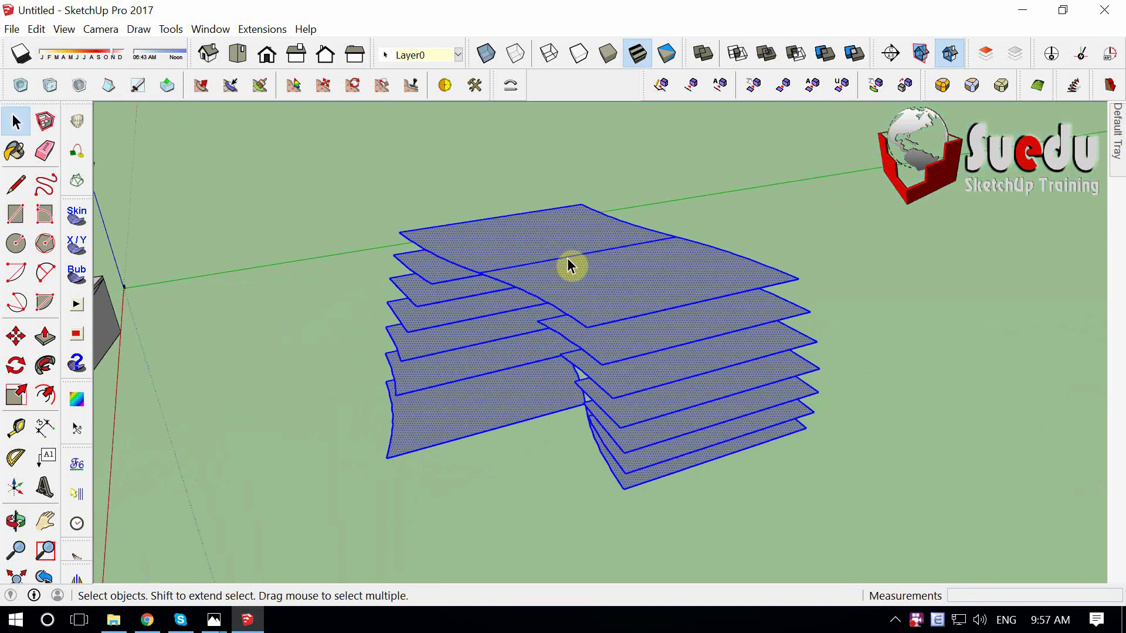
pyautogui.press('e')
pyautogui.press('space')
pyautogui.moveTo(361, 155); pyautogui.dragTo(810, 459)
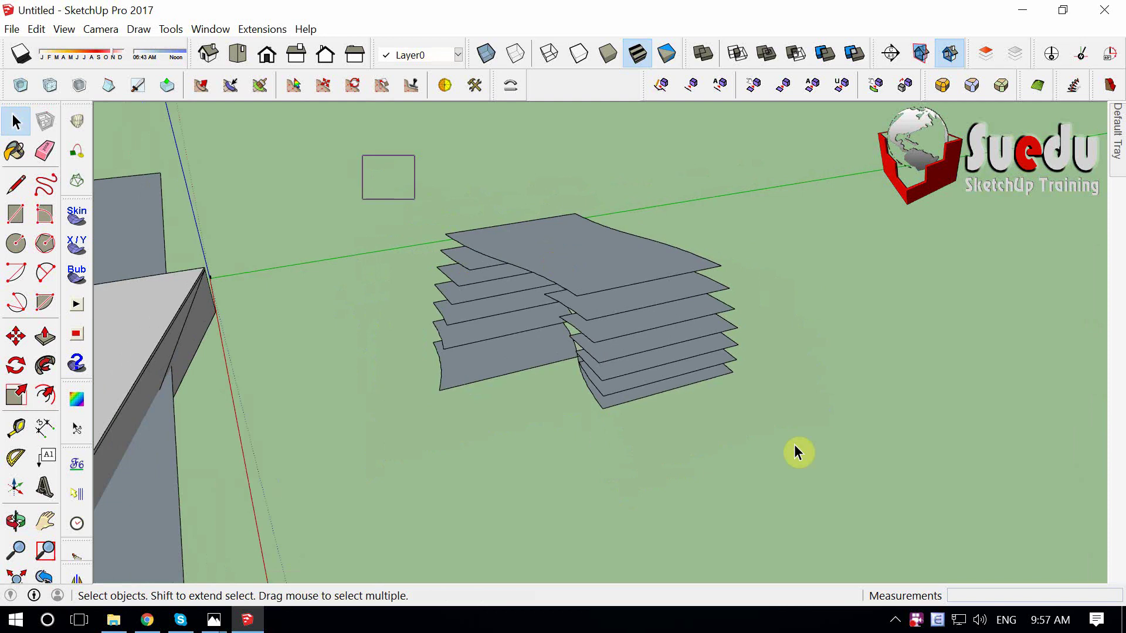
pyautogui.moveTo(723, 397); pyautogui.dragTo(568, 299, button='middle')
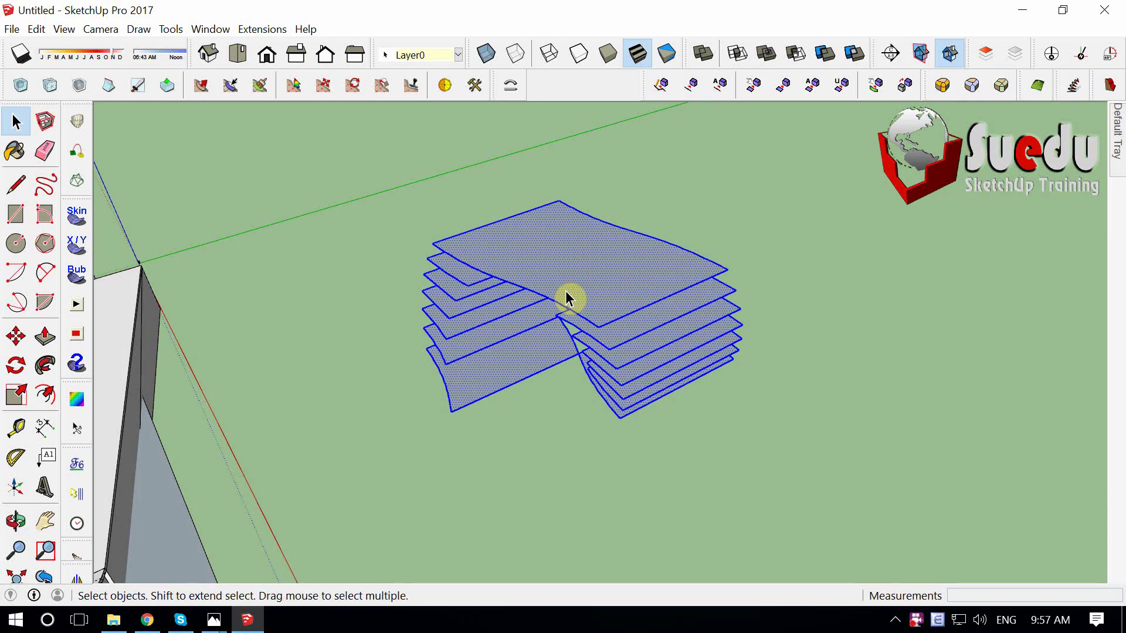
pyautogui.press('g')
pyautogui.click(249, 414)
# Inside the component, push/pull the bottom slice to 600 thick.
pyautogui.doubleClick(551, 270)
pyautogui.moveTo(551, 269); pyautogui.dragTo(581, 307, button='middle')
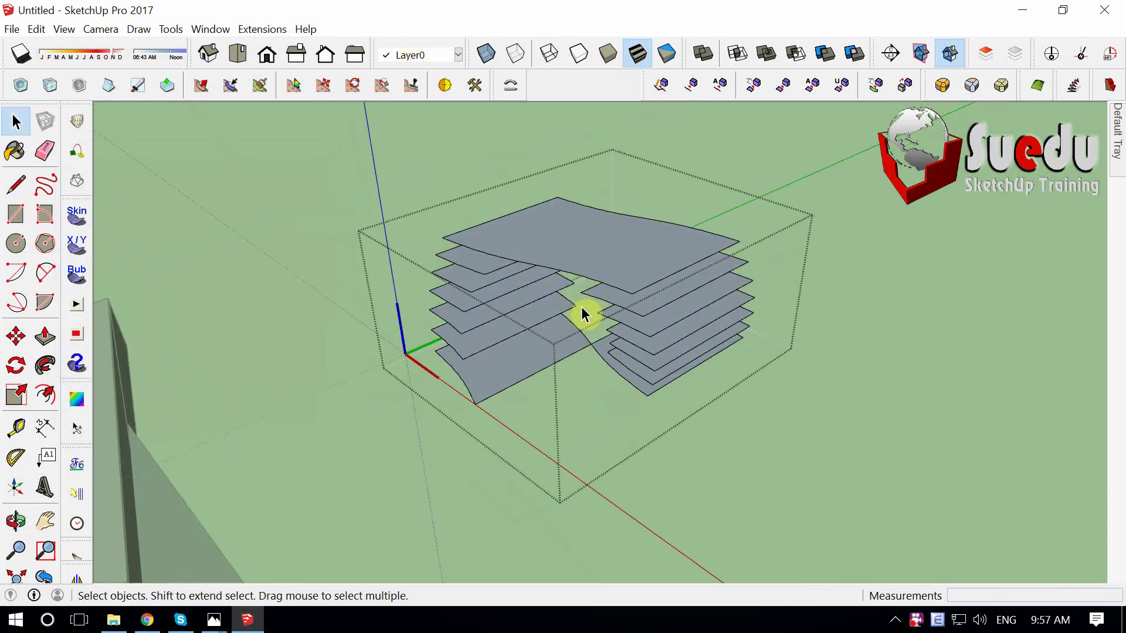
pyautogui.press('p')
pyautogui.scroll(2, 460, 389)
pyautogui.scroll(2, 458, 355)
pyautogui.click(458, 354)
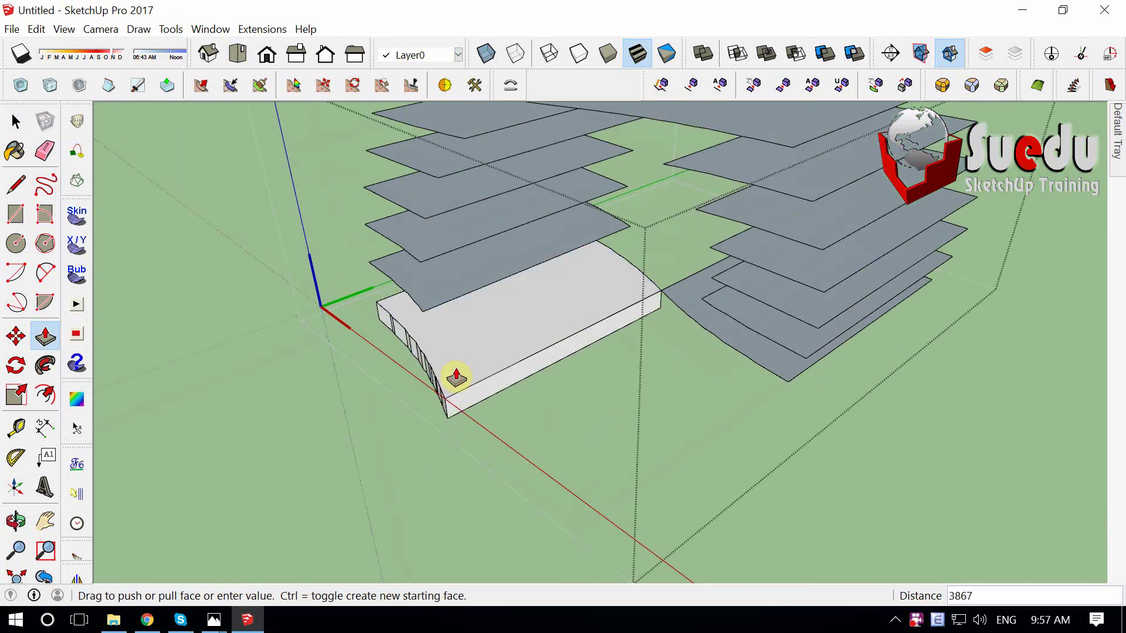
pyautogui.press('Escape')
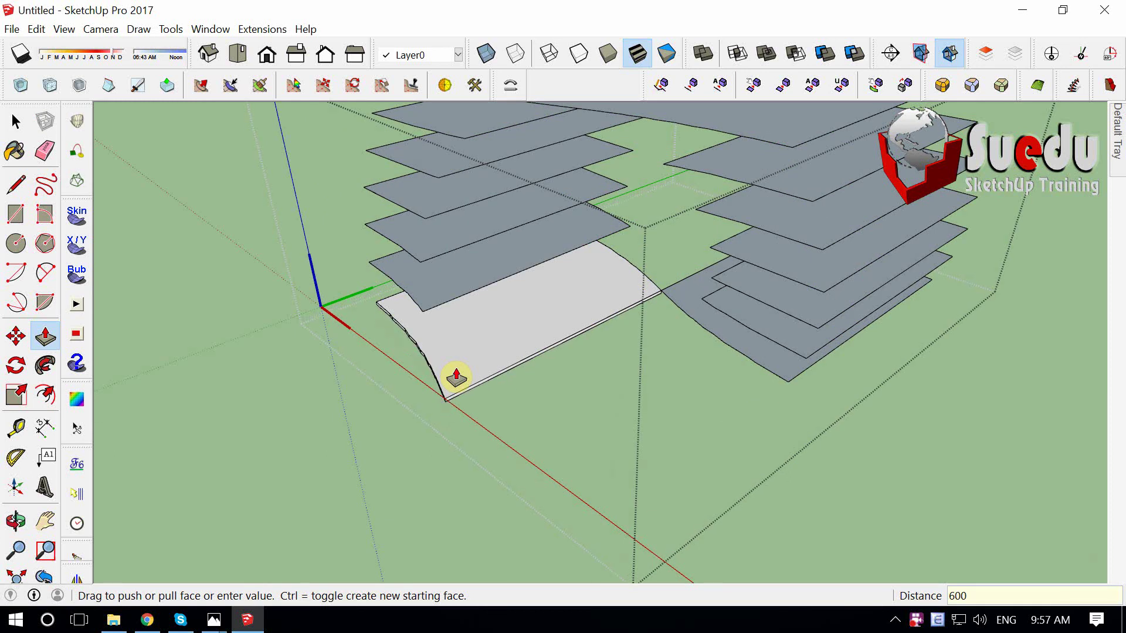
# Apply the same 600 thickness to every remaining slice.
pyautogui.doubleClick(452, 287)
pyautogui.doubleClick(458, 243)
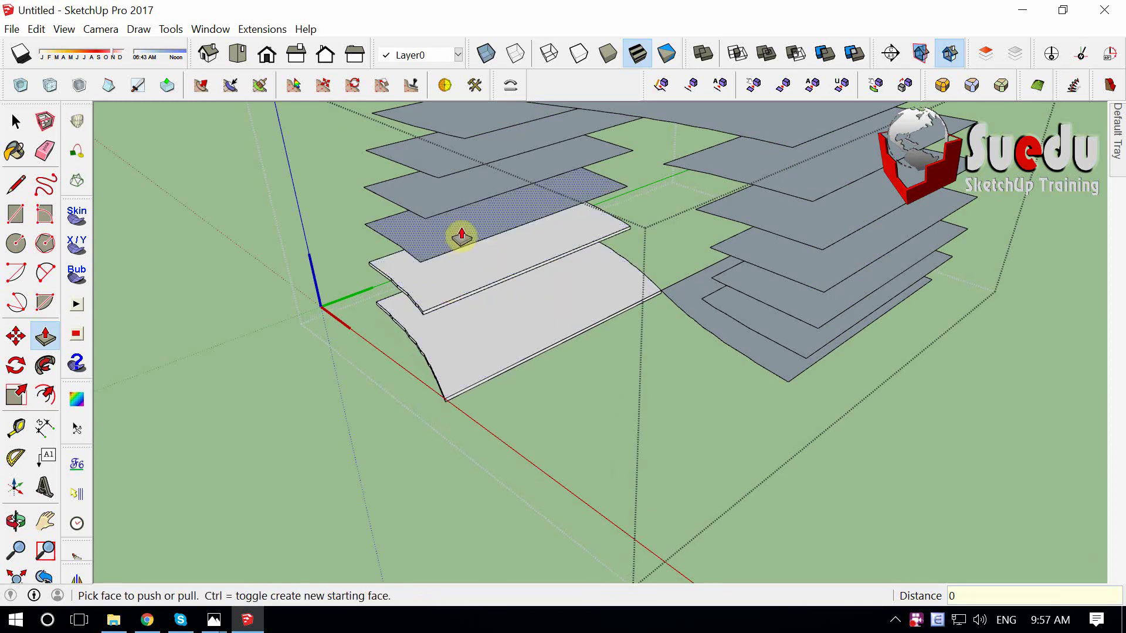
pyautogui.doubleClick(461, 202)
pyautogui.moveTo(460, 188); pyautogui.dragTo(432, 395, button='middle')
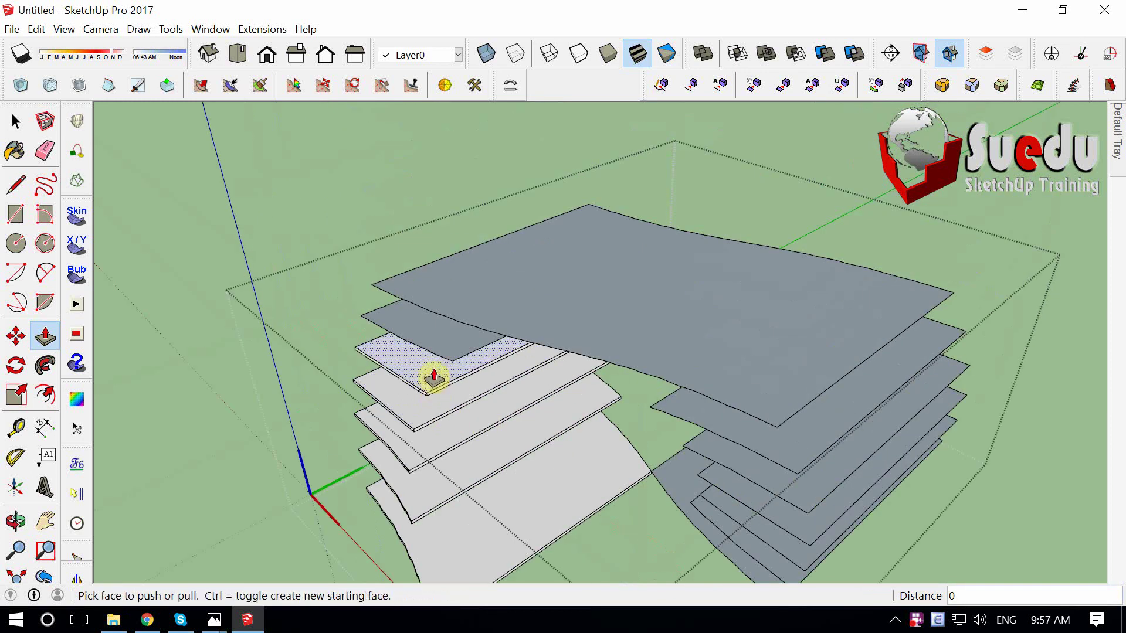
pyautogui.doubleClick(530, 311)
pyautogui.moveTo(531, 312)
pyautogui.mouseDown(button='middle')
pyautogui.moveTo(681, 271)
pyautogui.moveTo(755, 389)
pyautogui.moveTo(668, 258)
pyautogui.mouseUp(button='middle')
pyautogui.doubleClick(667, 259)
pyautogui.doubleClick(680, 310)
pyautogui.doubleClick(688, 366)
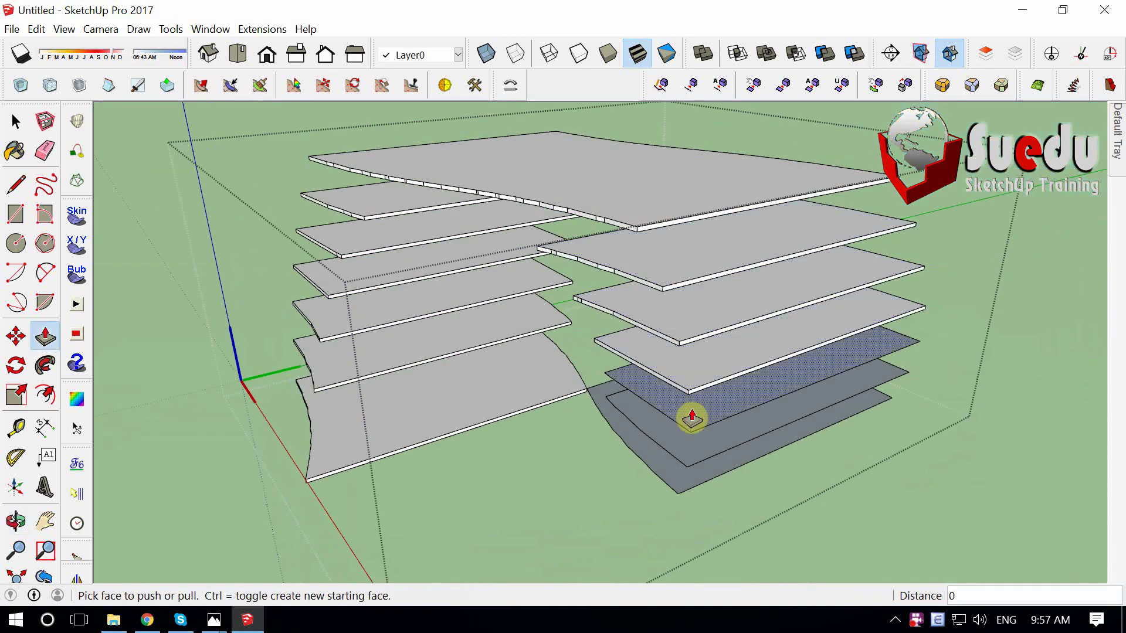
pyautogui.doubleClick(693, 417)
pyautogui.doubleClick(694, 458)
pyautogui.doubleClick(681, 485)
# Move the floor-slab component 20000 so the stack sits inside the ring on the pier.
pyautogui.press('space')
pyautogui.moveTo(681, 485); pyautogui.dragTo(639, 417, button='middle')
pyautogui.scroll(-3, 639, 417)
pyautogui.click(642, 394)
pyautogui.press('m')
pyautogui.click(661, 513)
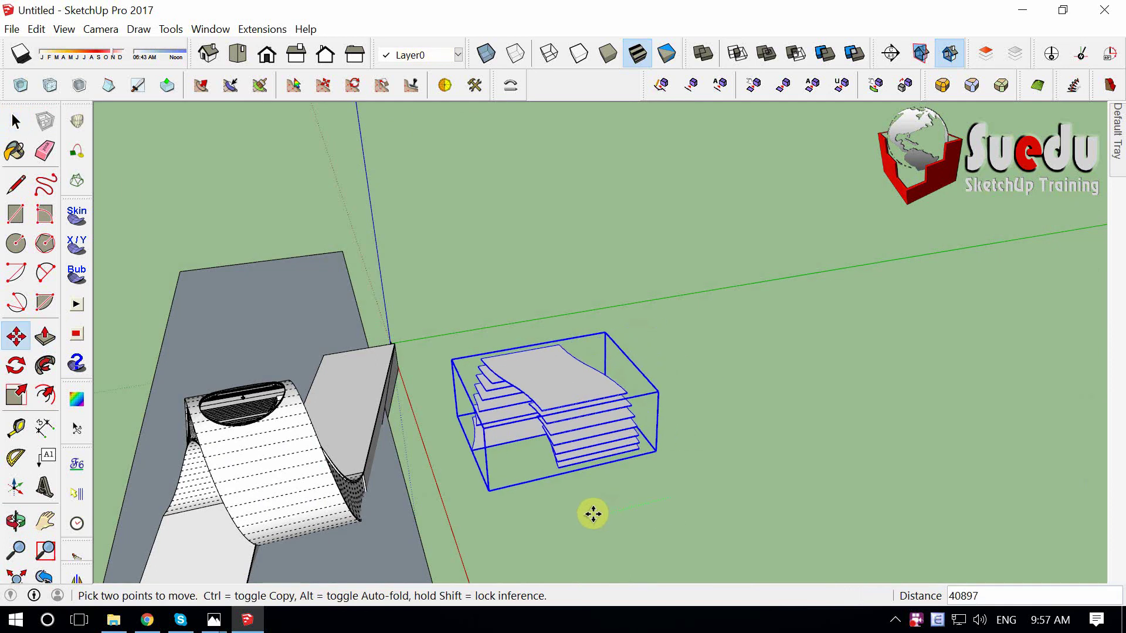
pyautogui.scroll(1, 583, 516)
pyautogui.write('20000')
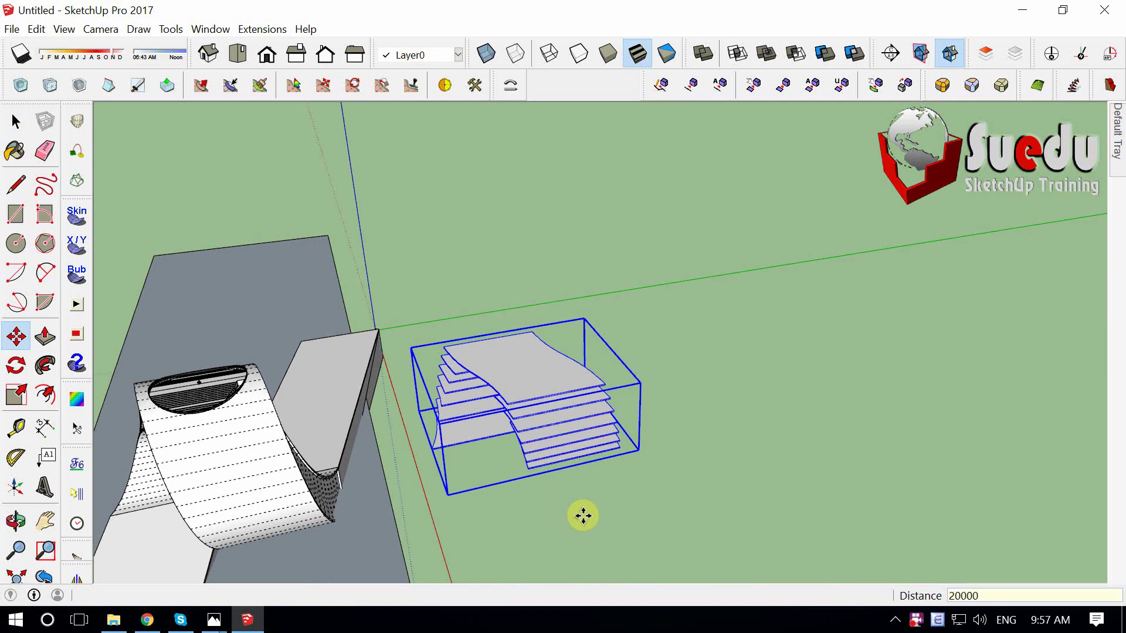
pyautogui.press('Return')
pyautogui.press('space')
pyautogui.moveTo(352, 448)
pyautogui.mouseDown(button='middle')
pyautogui.moveTo(799, 254)
pyautogui.moveTo(766, 253)
pyautogui.mouseUp(button='middle')
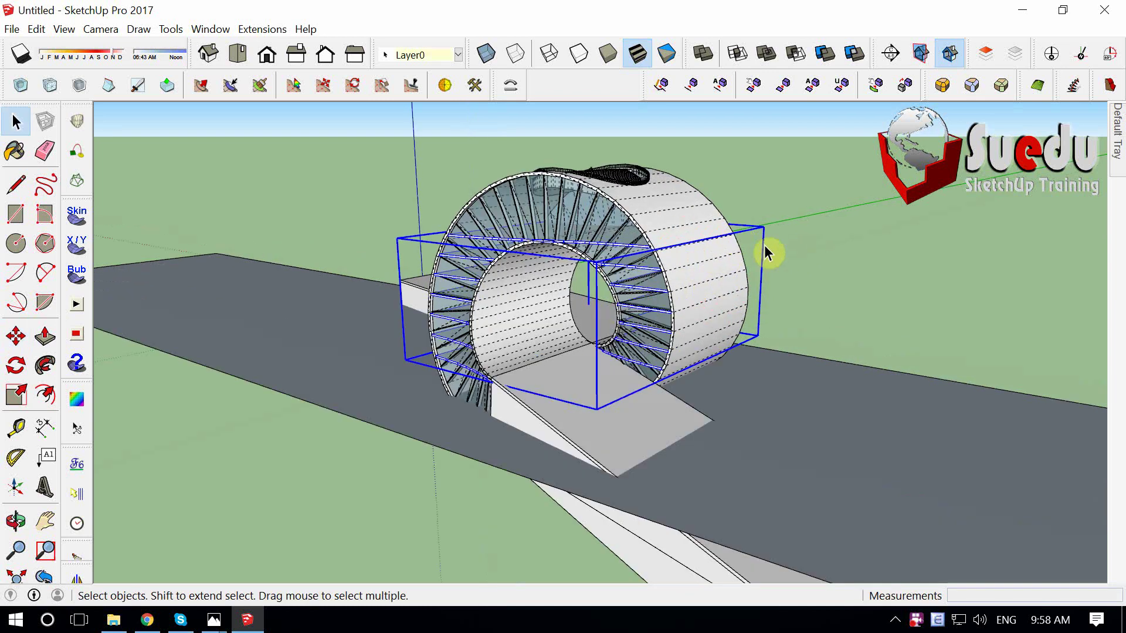
pyautogui.click(836, 316)
pyautogui.moveTo(835, 317); pyautogui.dragTo(716, 378, button='middle')
pyautogui.scroll(2, 503, 349)
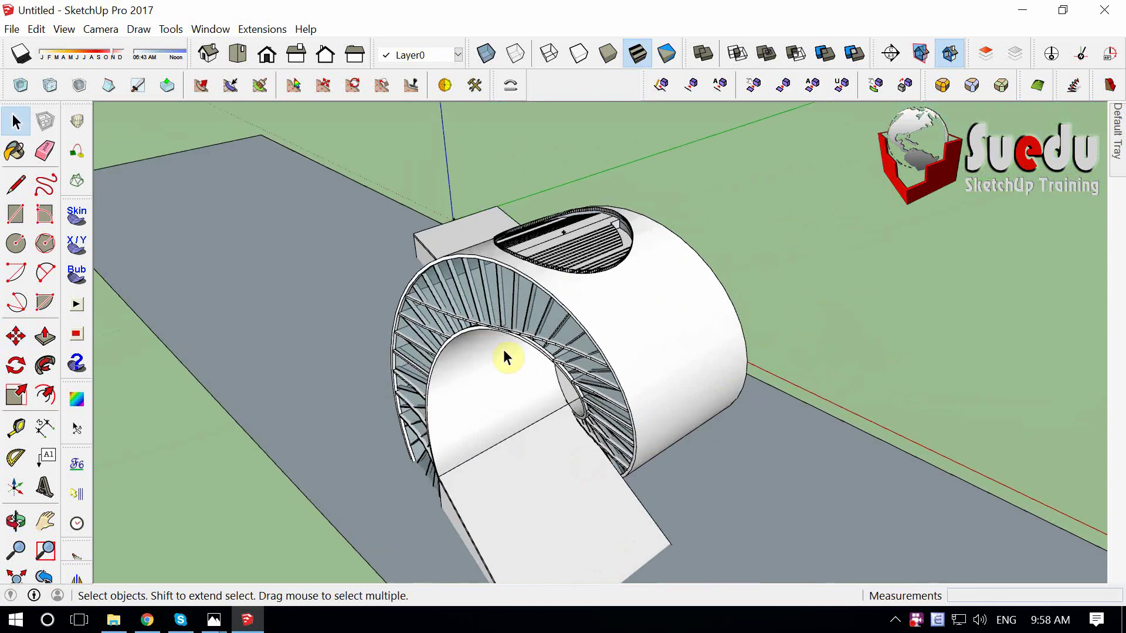
pyautogui.scroll(2, 503, 346)
pyautogui.scroll(2, 446, 302)
pyautogui.moveTo(390, 302); pyautogui.dragTo(302, 272, button='middle')
pyautogui.scroll(2, 394, 263)
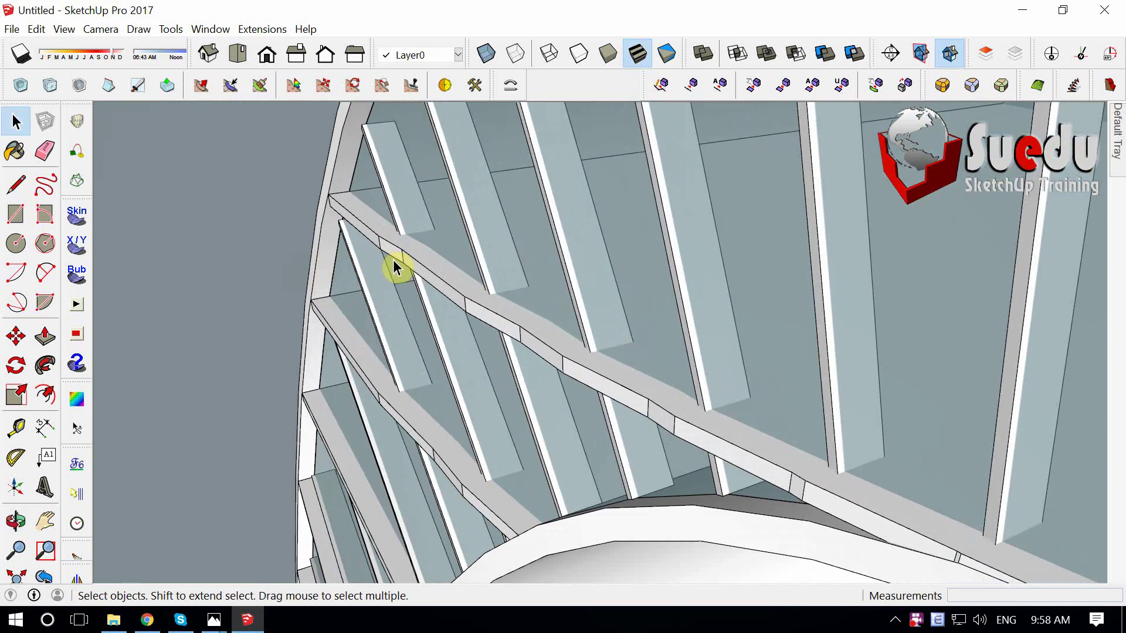
pyautogui.scroll(1, 361, 222)
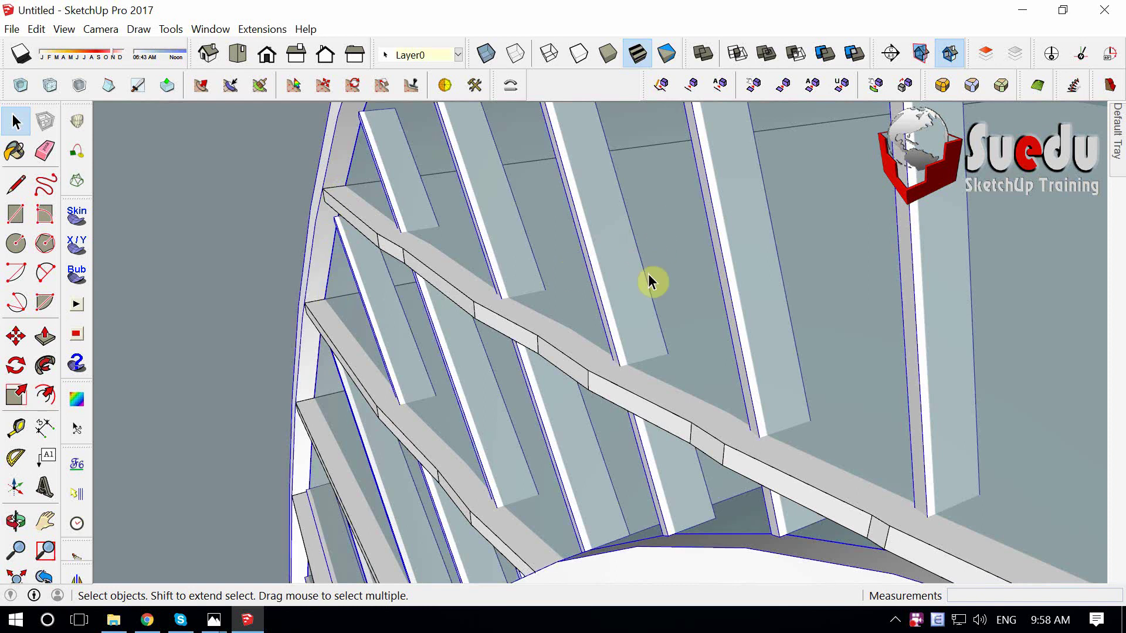
pyautogui.moveTo(651, 282); pyautogui.dragTo(588, 300, button='middle')
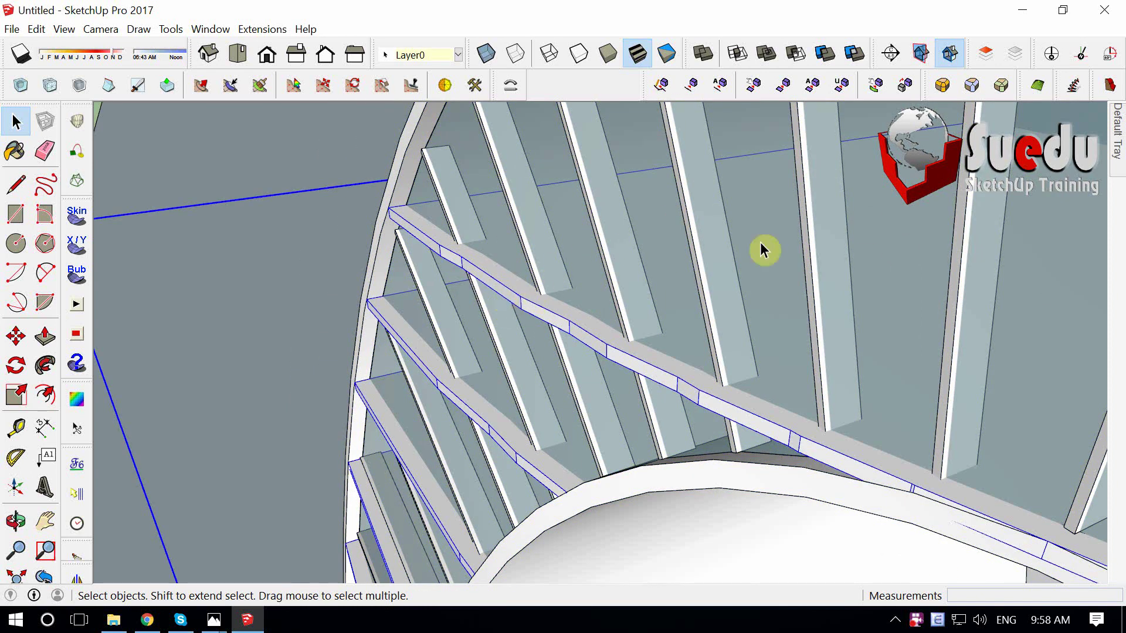
pyautogui.scroll(-2, 556, 326)
pyautogui.scroll(-1, 502, 315)
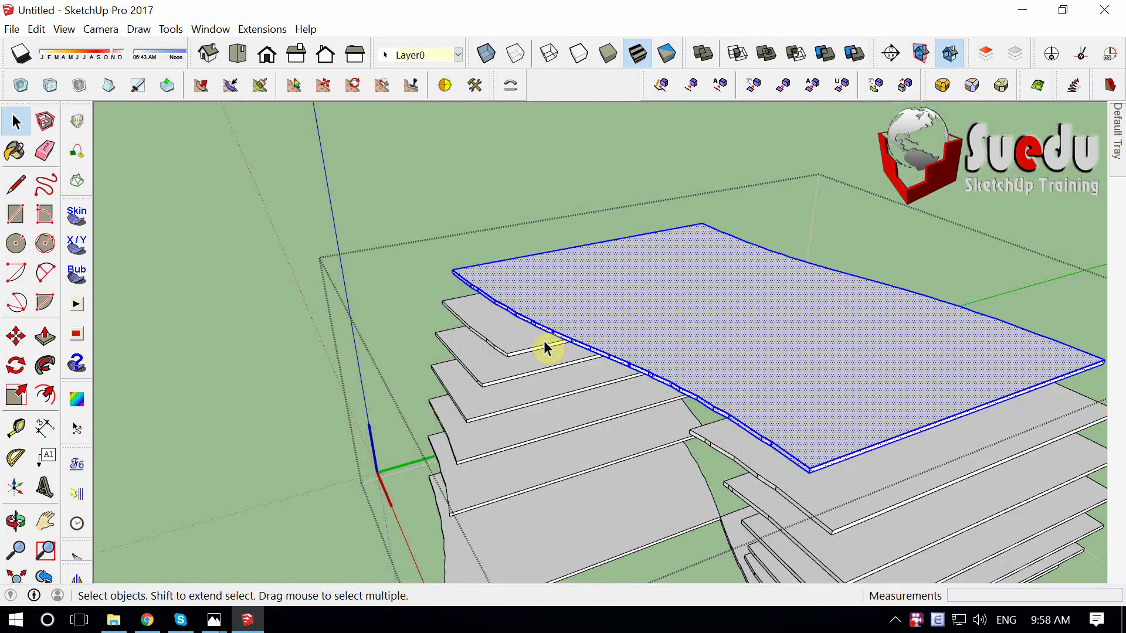
# Orbit to a side elevation and select the slabs' curved left edges.
pyautogui.moveTo(544, 342); pyautogui.dragTo(390, 243, button='middle')
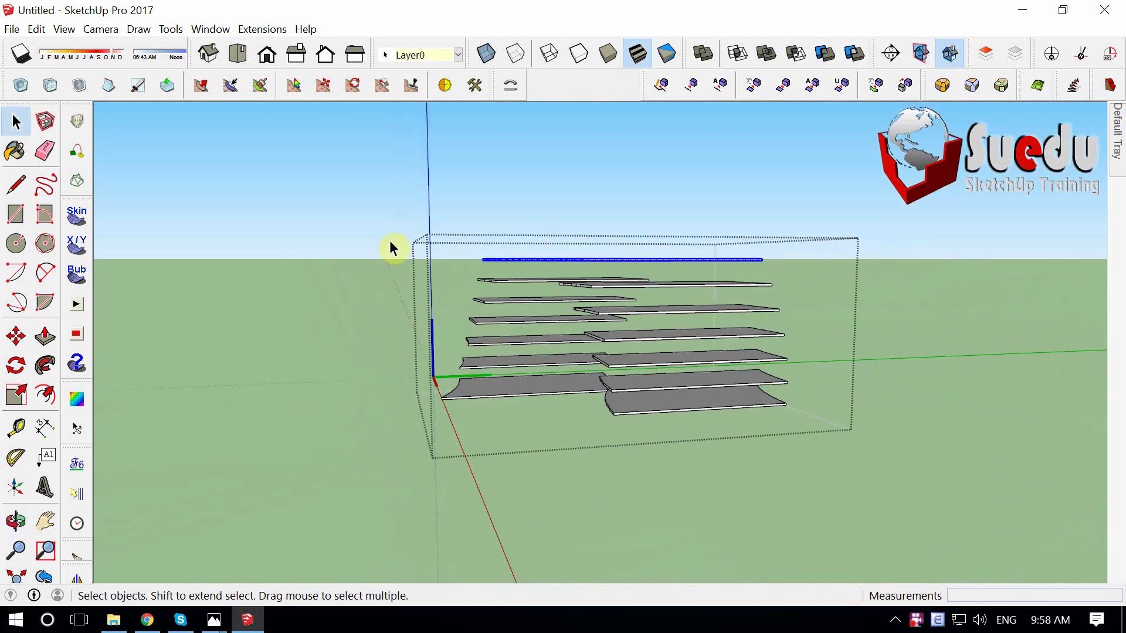
pyautogui.moveTo(501, 431)
pyautogui.mouseDown(button='middle')
pyautogui.moveTo(592, 354)
pyautogui.moveTo(628, 385)
pyautogui.moveTo(498, 271)
pyautogui.moveTo(478, 217)
pyautogui.moveTo(508, 234)
pyautogui.mouseUp(button='middle')
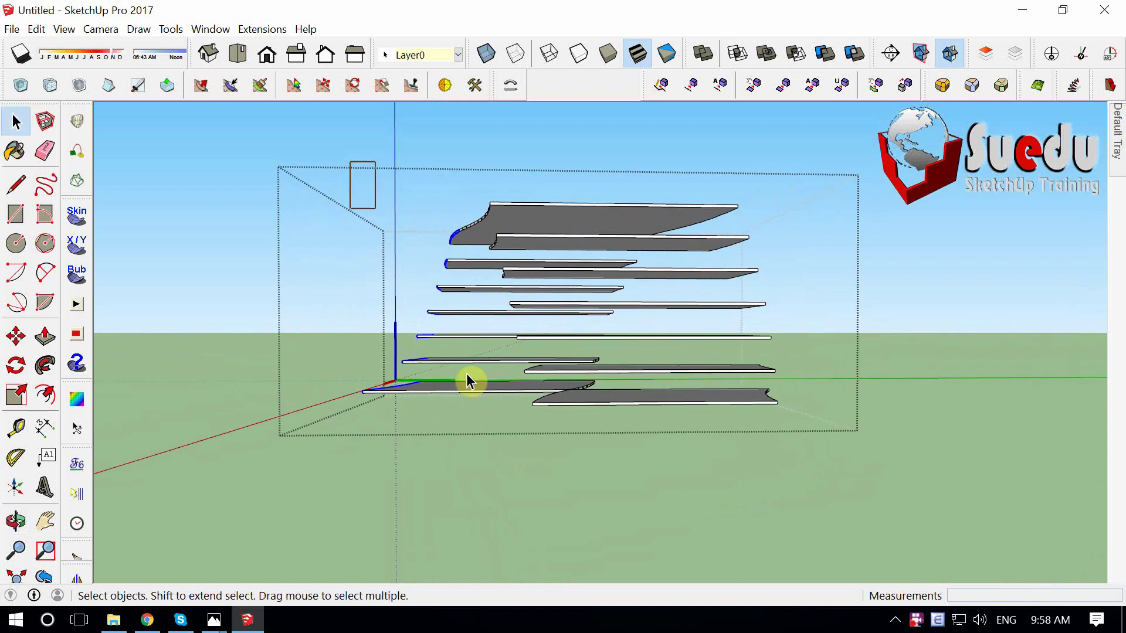
pyautogui.moveTo(558, 487); pyautogui.dragTo(554, 484)
pyautogui.moveTo(551, 474)
pyautogui.mouseDown(button='middle')
pyautogui.moveTo(684, 428)
pyautogui.moveTo(833, 464)
pyautogui.mouseUp(button='middle')
pyautogui.scroll(2, 755, 418)
pyautogui.moveTo(821, 434)
pyautogui.keyDown('shift'); pyautogui.mouseDown(button='middle')
pyautogui.moveTo(698, 422)
pyautogui.moveTo(771, 467)
pyautogui.moveTo(779, 511)
pyautogui.moveTo(662, 421)
pyautogui.moveTo(601, 355)
pyautogui.moveTo(661, 403)
pyautogui.moveTo(674, 447)
pyautogui.moveTo(308, 377)
pyautogui.moveTo(345, 378)
pyautogui.mouseUp(button='middle'); pyautogui.keyUp('shift')
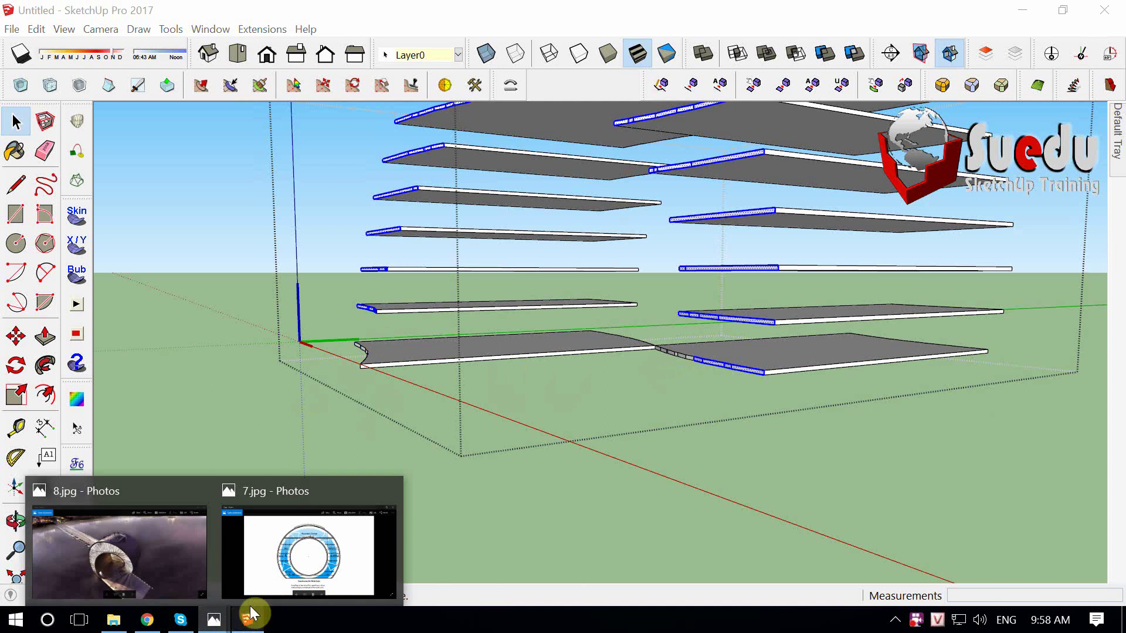
pyautogui.moveTo(213, 619)
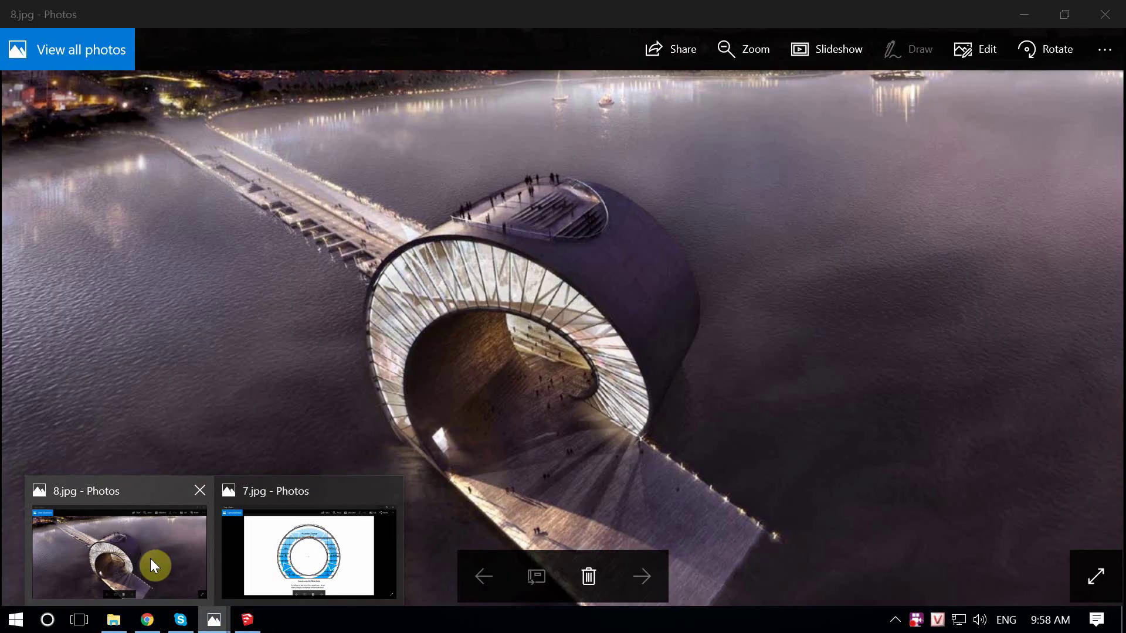
# Compare against reference render 8.jpg in Photos, then return to the model.
pyautogui.click(151, 563)
pyautogui.scroll(3, 410, 430)
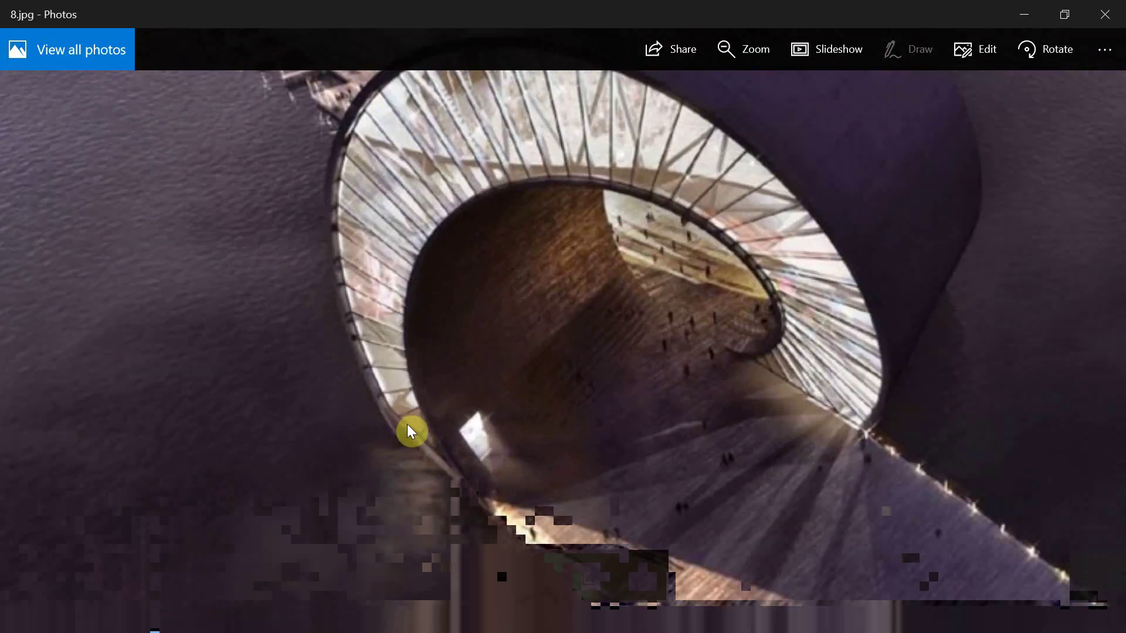
pyautogui.click(1020, 14)
pyautogui.moveTo(473, 414); pyautogui.dragTo(638, 375, button='middle')
# Move the selected curved slab edges 1200 along the green axis.
pyautogui.scroll(3, 638, 374)
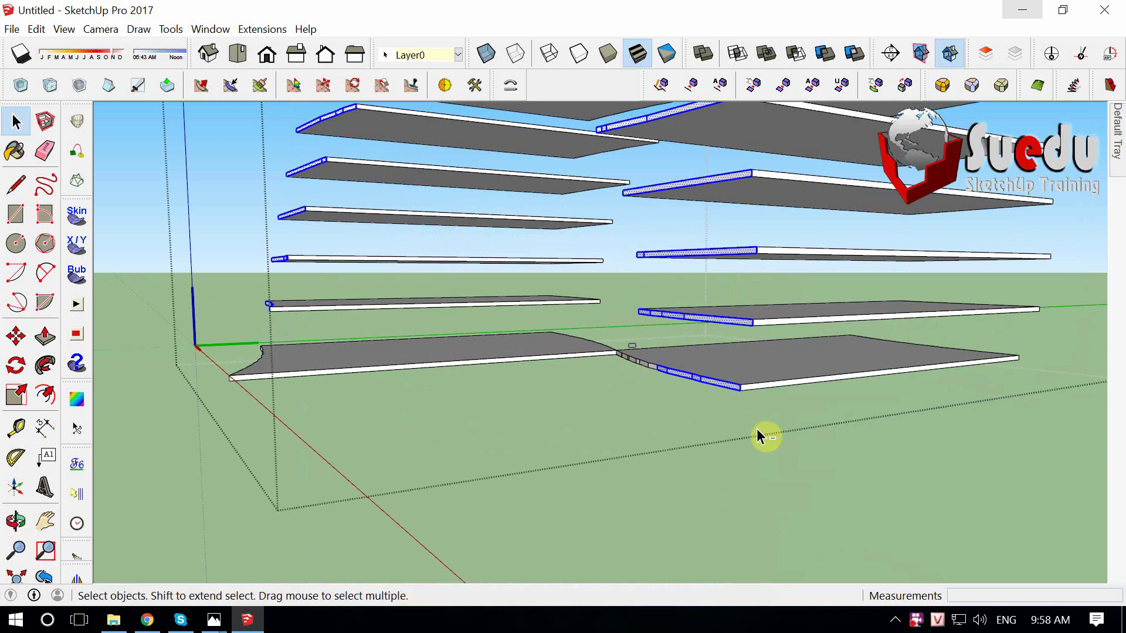
pyautogui.scroll(-5, 621, 485)
pyautogui.moveTo(620, 485)
pyautogui.mouseDown(button='middle')
pyautogui.moveTo(641, 483)
pyautogui.moveTo(679, 420)
pyautogui.moveTo(743, 416)
pyautogui.moveTo(606, 485)
pyautogui.mouseUp(button='middle')
pyautogui.scroll(3, 586, 364)
pyautogui.press('m')
pyautogui.write('1200')
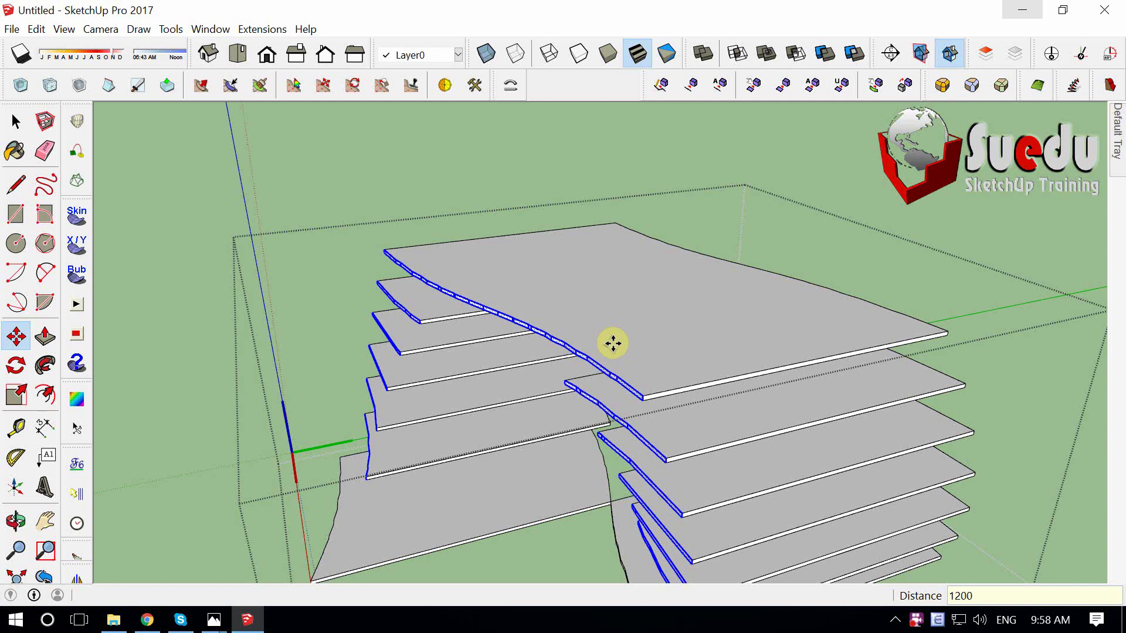
pyautogui.press('Left')
pyautogui.scroll(-3, 613, 343)
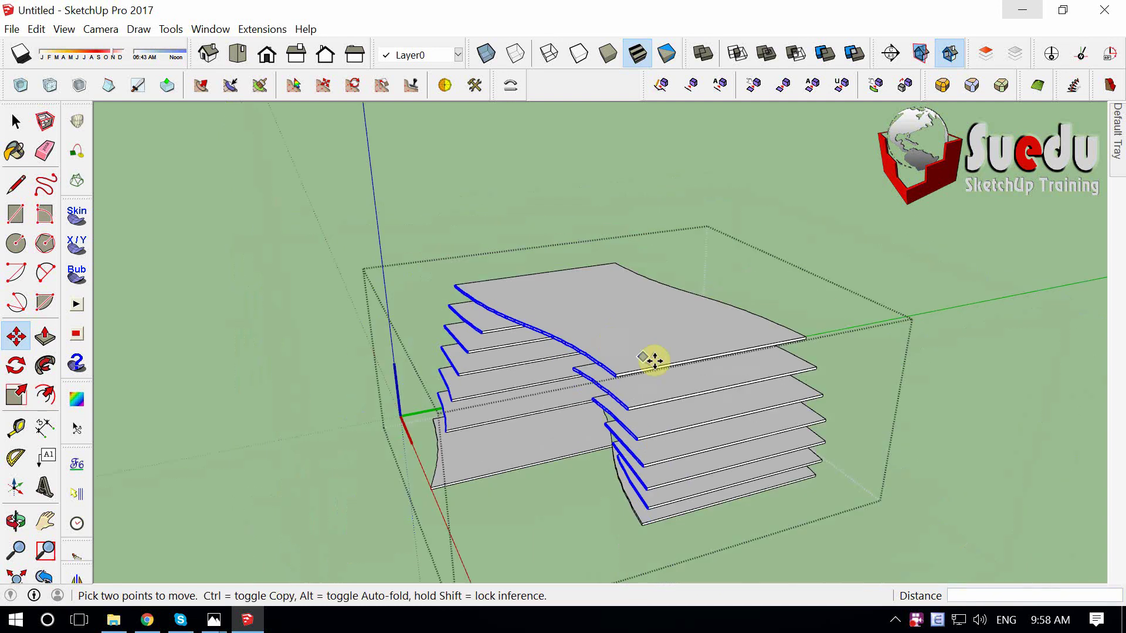
# Orbit to low and high views to check the shifted slab edges.
pyautogui.moveTo(653, 360)
pyautogui.mouseDown(button='middle')
pyautogui.moveTo(440, 326)
pyautogui.moveTo(557, 297)
pyautogui.moveTo(588, 254)
pyautogui.moveTo(602, 300)
pyautogui.mouseUp(button='middle')
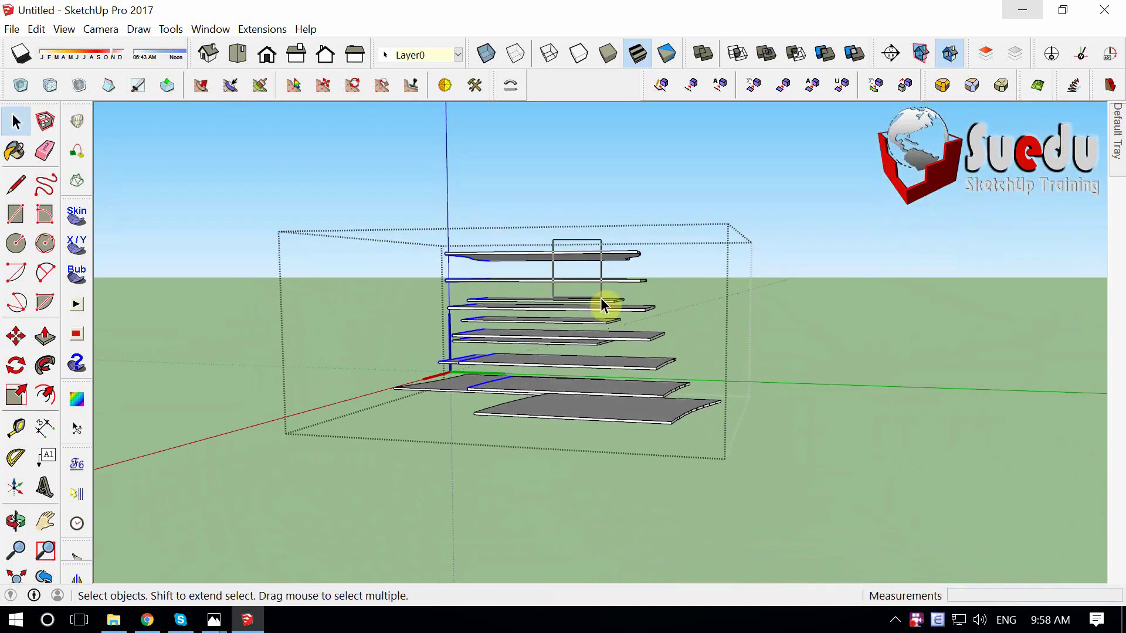
pyautogui.moveTo(694, 373)
pyautogui.mouseDown(button='middle')
pyautogui.moveTo(613, 367)
pyautogui.moveTo(643, 291)
pyautogui.moveTo(384, 305)
pyautogui.mouseUp(button='middle')
pyautogui.moveTo(472, 335)
pyautogui.mouseDown(button='middle')
pyautogui.moveTo(485, 370)
pyautogui.moveTo(557, 344)
pyautogui.mouseUp(button='middle')
pyautogui.press('m')
pyautogui.click(563, 292)
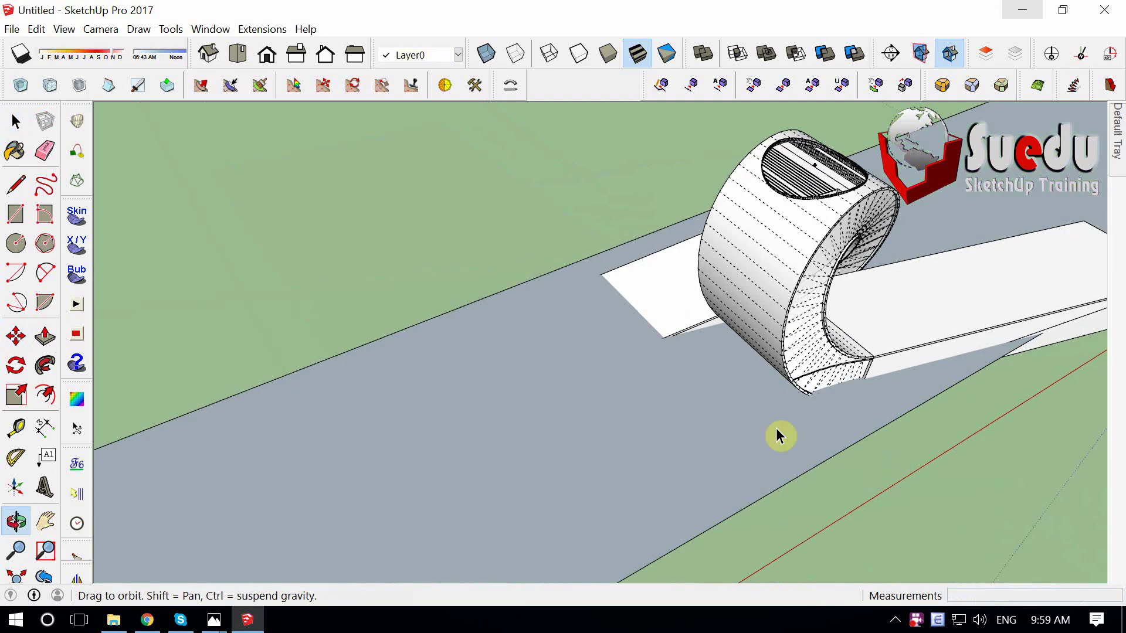
# Orbit inside the staircase arch and select the curved lowest floor slab on its own.
pyautogui.moveTo(778, 437)
pyautogui.mouseDown(button='middle')
pyautogui.moveTo(791, 377)
pyautogui.moveTo(584, 231)
pyautogui.mouseUp(button='middle')
pyautogui.scroll(3, 583, 231)
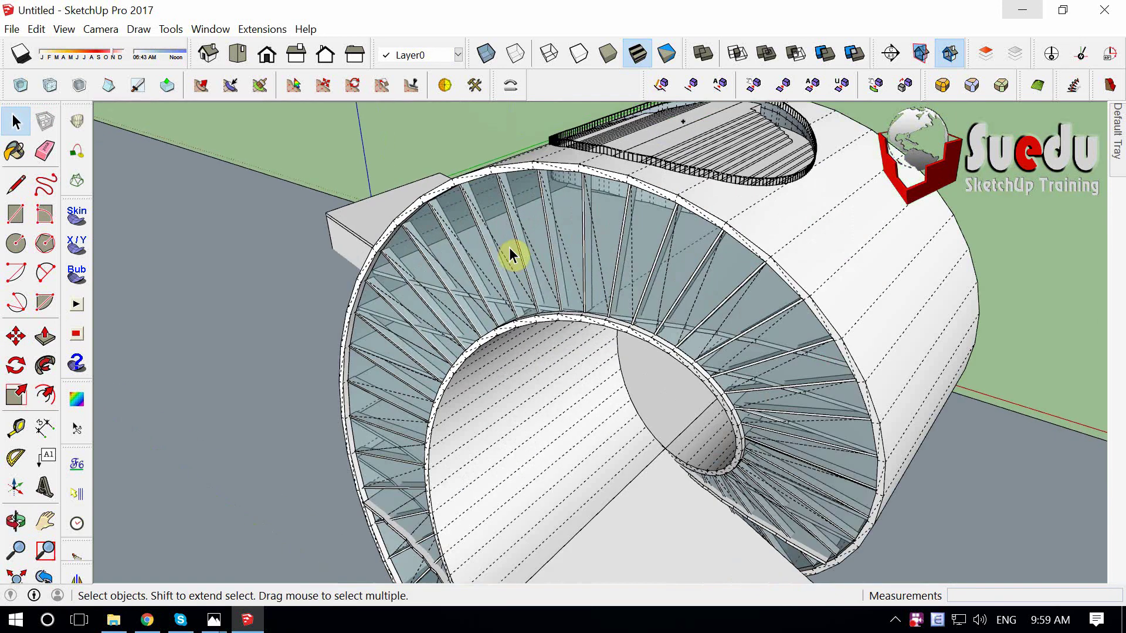
pyautogui.moveTo(509, 247)
pyautogui.mouseDown(button='middle')
pyautogui.moveTo(570, 290)
pyautogui.moveTo(603, 252)
pyautogui.moveTo(495, 234)
pyautogui.mouseUp(button='middle')
pyautogui.scroll(3, 436, 296)
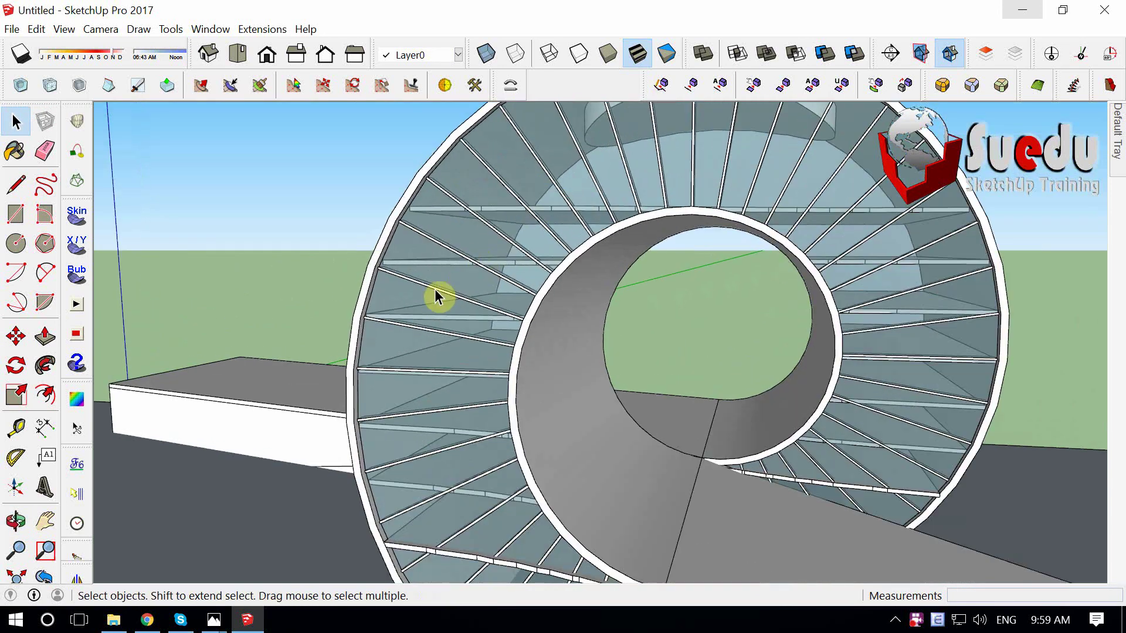
pyautogui.scroll(-3, 434, 299)
pyautogui.moveTo(447, 370)
pyautogui.mouseDown(button='middle')
pyautogui.moveTo(440, 407)
pyautogui.moveTo(397, 407)
pyautogui.moveTo(434, 439)
pyautogui.moveTo(440, 422)
pyautogui.moveTo(406, 440)
pyautogui.mouseUp(button='middle')
pyautogui.scroll(4, 528, 448)
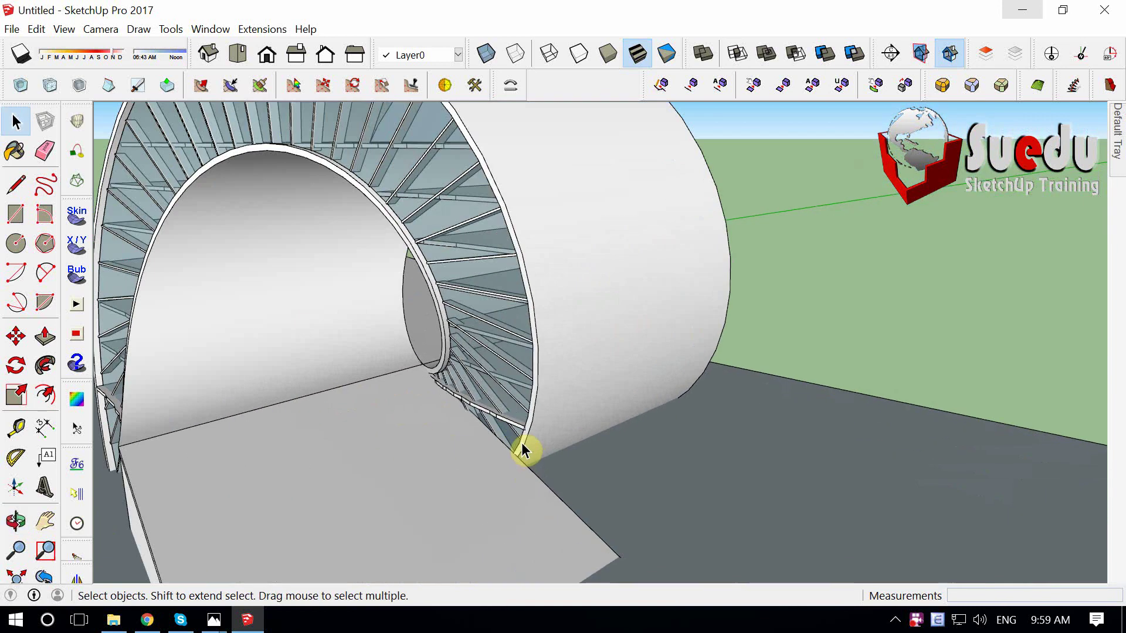
pyautogui.scroll(2, 501, 418)
pyautogui.scroll(-2, 501, 417)
pyautogui.click(495, 417)
pyautogui.scroll(5, 495, 417)
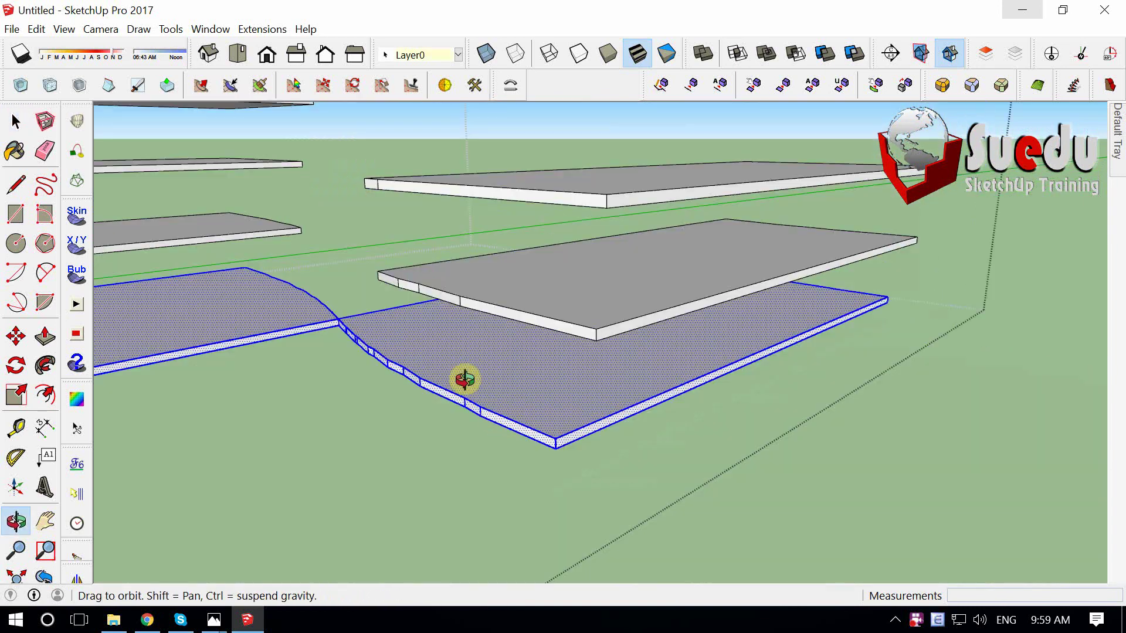
# Make the first curved ground-level floor band a component.
pyautogui.moveTo(461, 377); pyautogui.dragTo(437, 418, button='middle')
pyautogui.scroll(1, 437, 417)
pyautogui.scroll(2, 391, 395)
pyautogui.scroll(2, 384, 397)
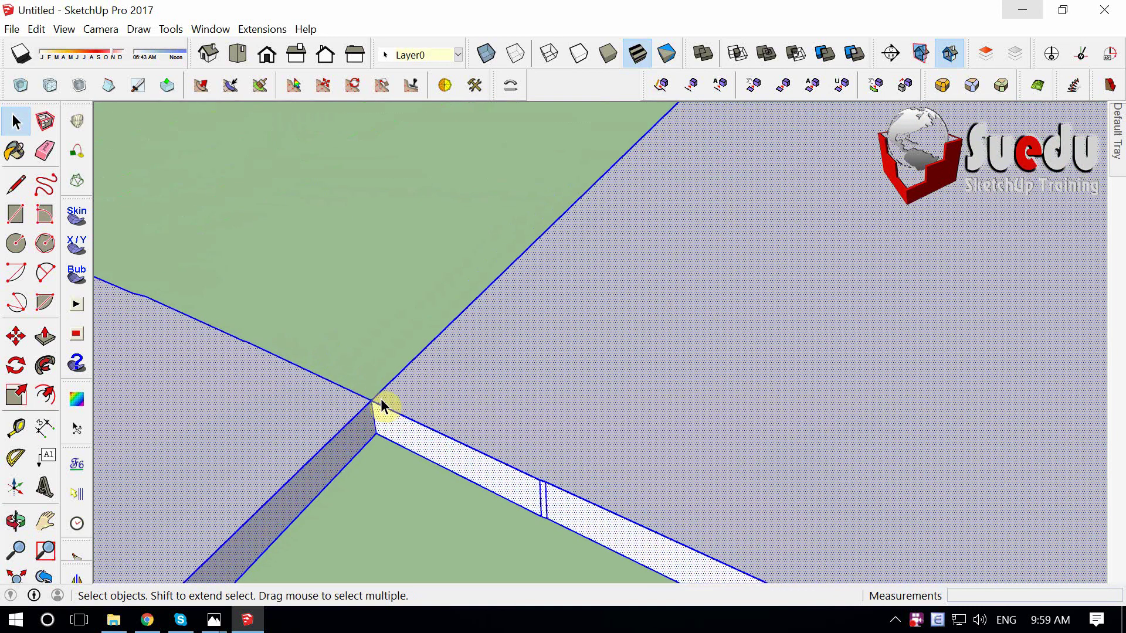
pyautogui.scroll(-1, 382, 397)
pyautogui.scroll(-2, 395, 395)
pyautogui.scroll(-3, 397, 395)
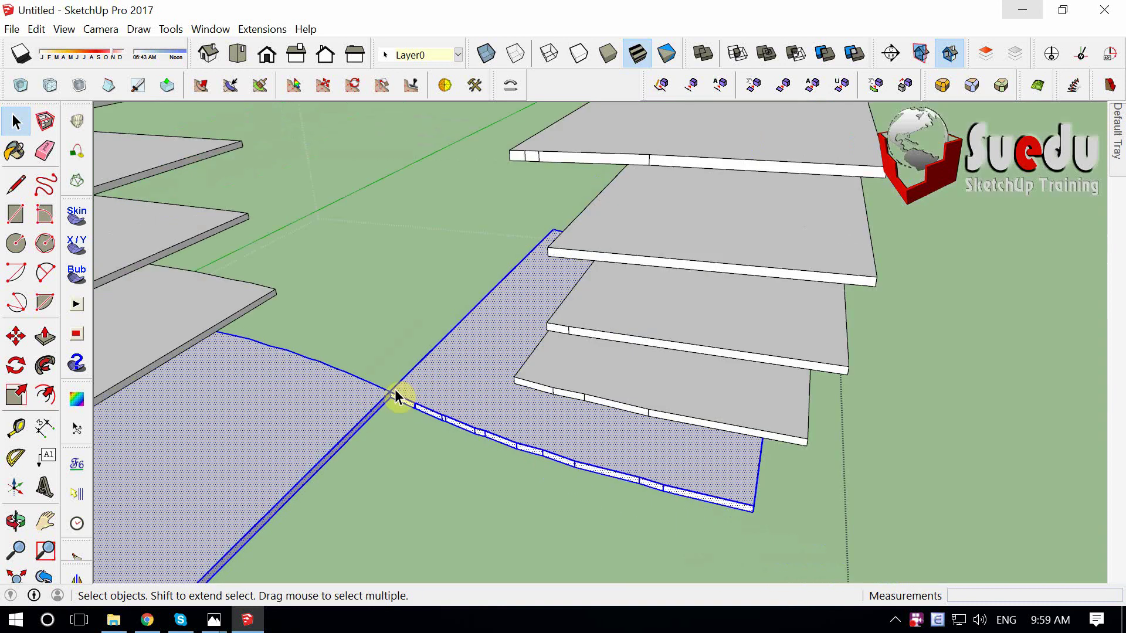
pyautogui.moveTo(397, 395)
pyautogui.mouseDown(button='middle')
pyautogui.moveTo(490, 267)
pyautogui.moveTo(403, 349)
pyautogui.mouseUp(button='middle')
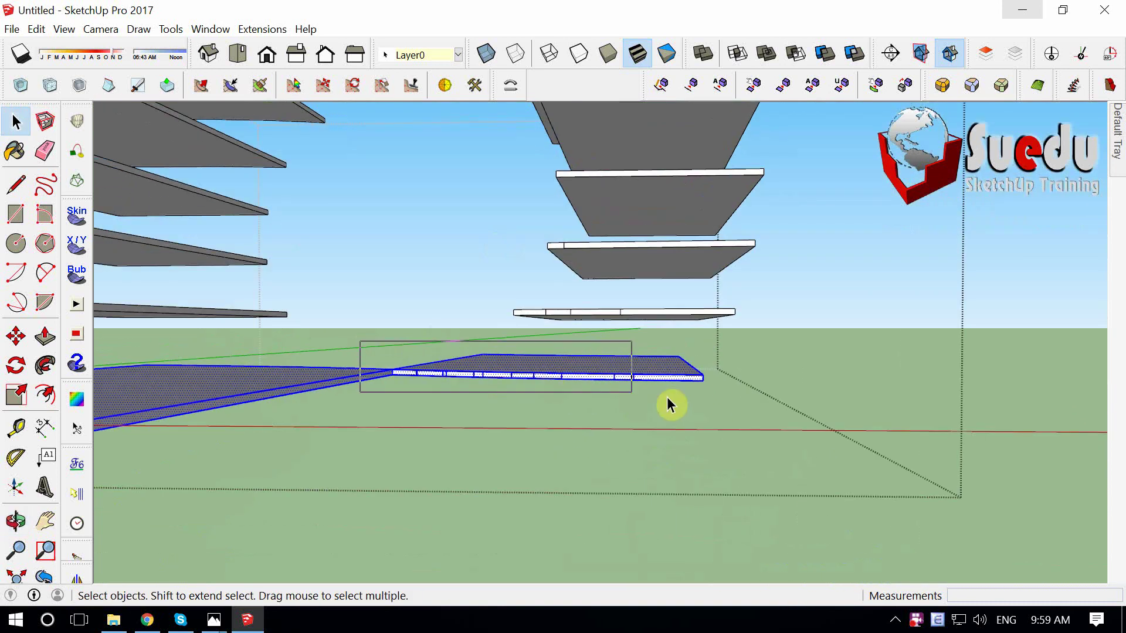
pyautogui.moveTo(530, 392); pyautogui.dragTo(397, 421, button='middle')
pyautogui.scroll(2, 370, 410)
pyautogui.scroll(2, 375, 414)
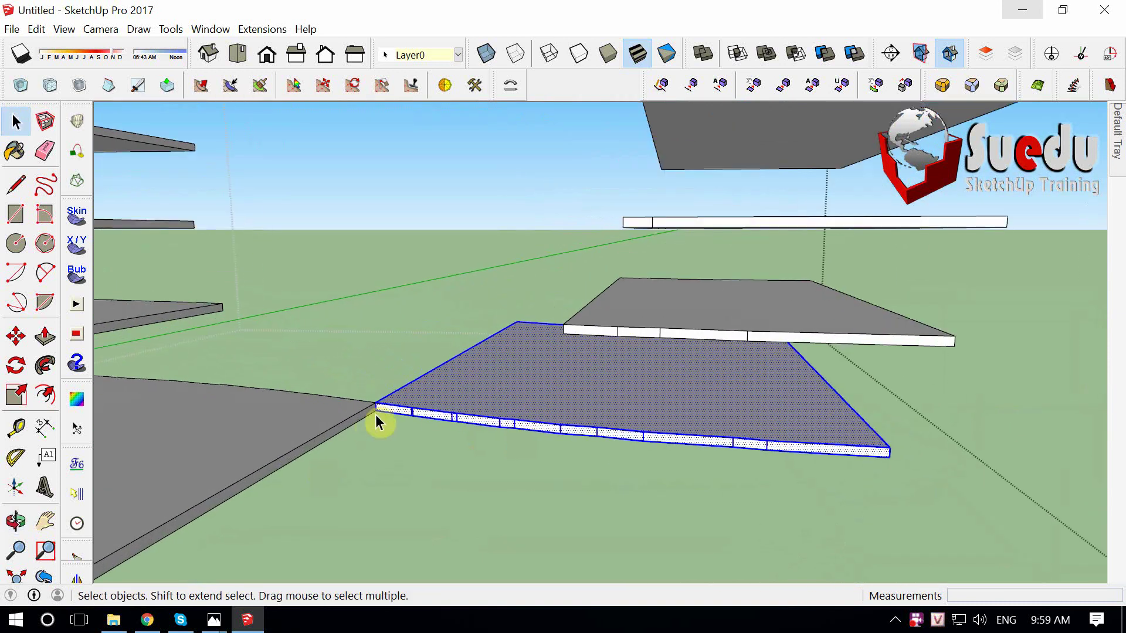
pyautogui.press('g')
pyautogui.press('Return')
# Make the bottom-left curved floor band a component and isolate the slab.
pyautogui.scroll(-5, 487, 396)
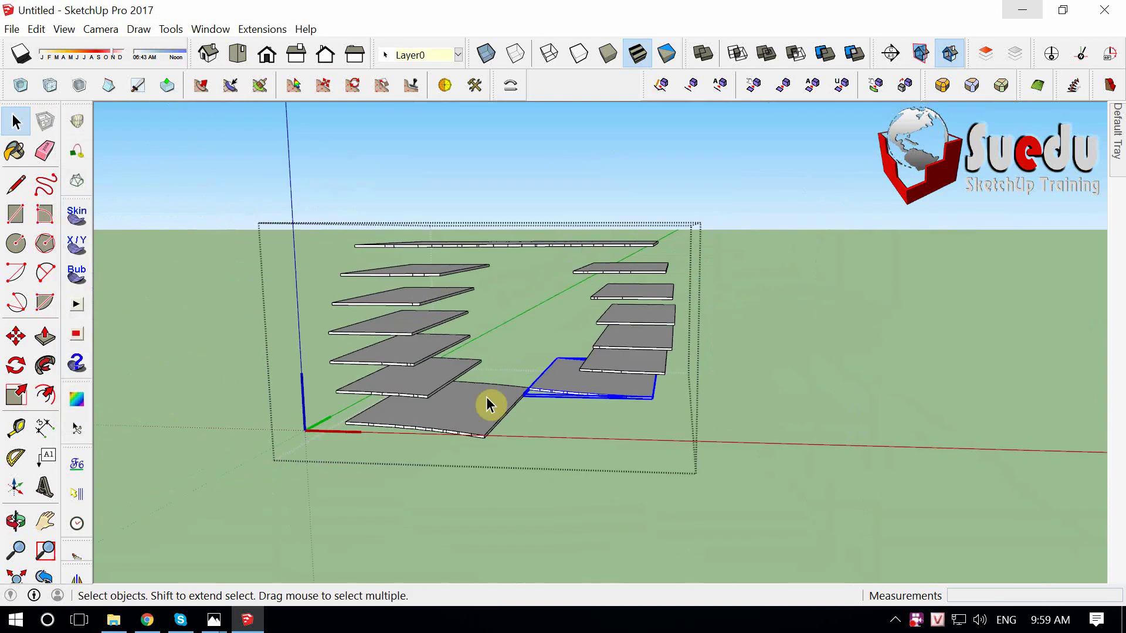
pyautogui.moveTo(487, 397)
pyautogui.mouseDown(button='middle')
pyautogui.moveTo(416, 350)
pyautogui.moveTo(371, 367)
pyautogui.moveTo(279, 361)
pyautogui.mouseUp(button='middle')
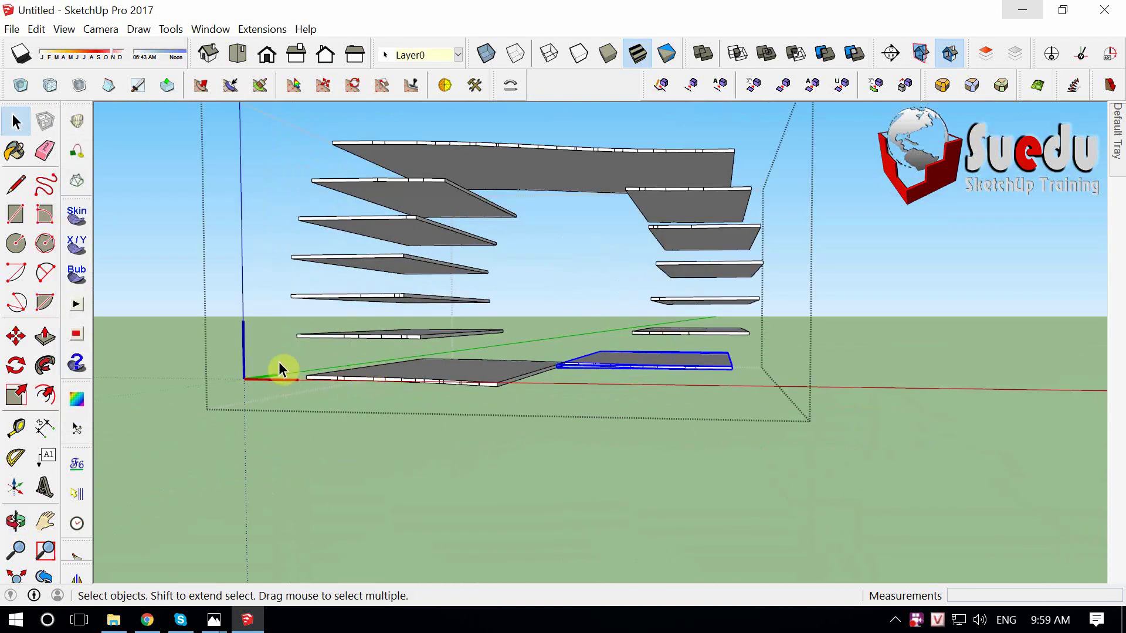
pyautogui.click(554, 381)
pyautogui.scroll(3, 434, 409)
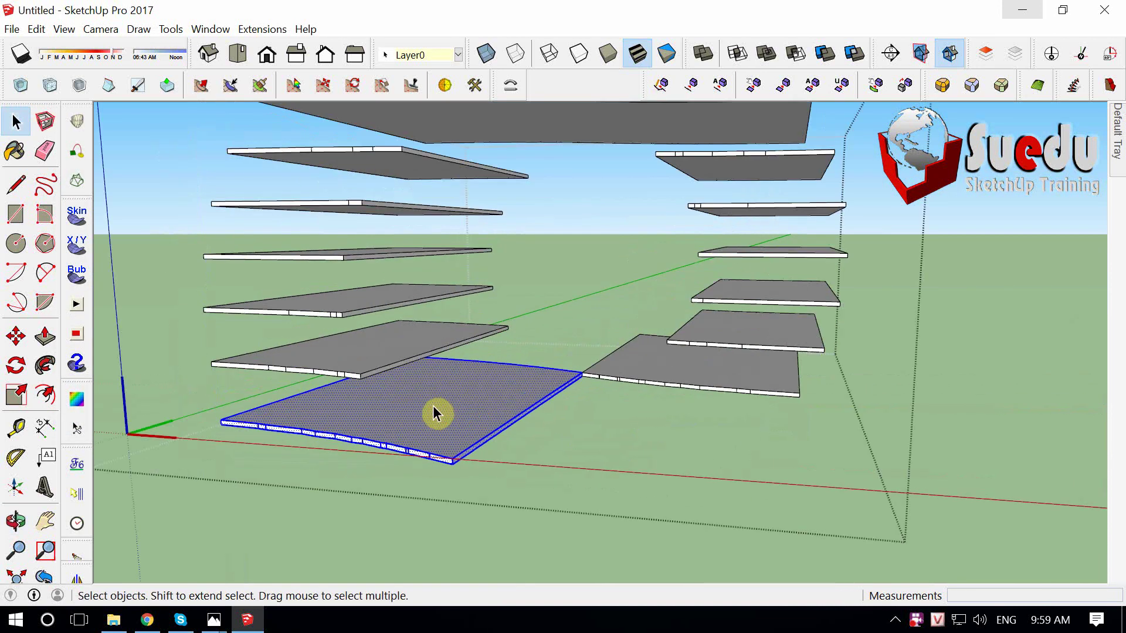
pyautogui.press('g')
pyautogui.click(222, 417)
pyautogui.moveTo(224, 418)
pyautogui.mouseDown(button='middle')
pyautogui.moveTo(495, 442)
pyautogui.moveTo(339, 445)
pyautogui.mouseUp(button='middle')
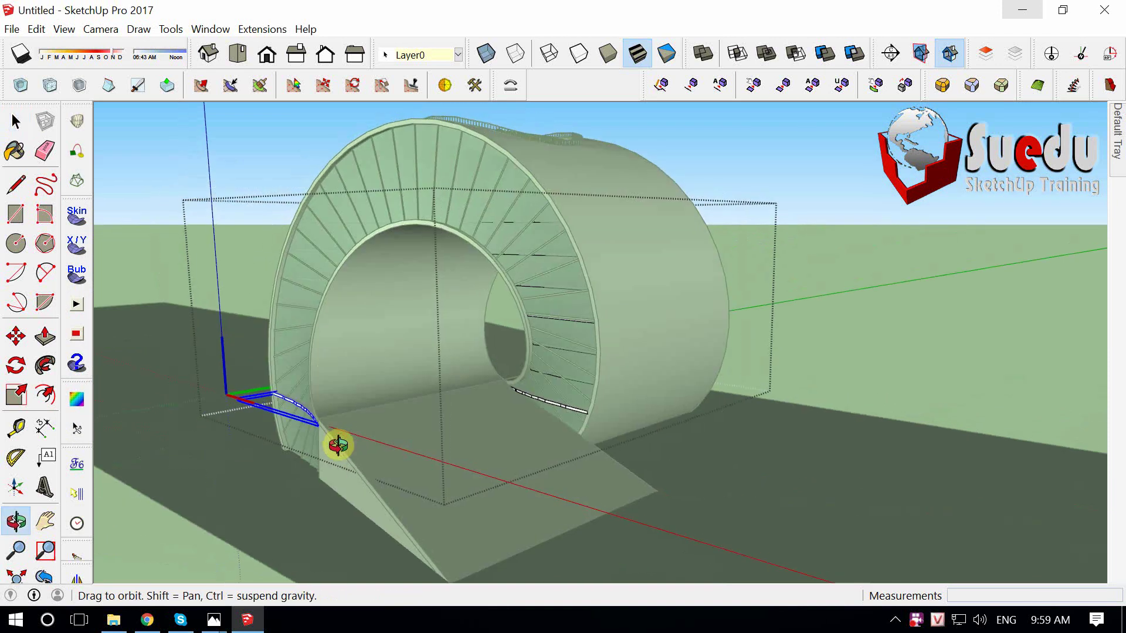
pyautogui.scroll(3, 523, 423)
pyautogui.scroll(3, 604, 402)
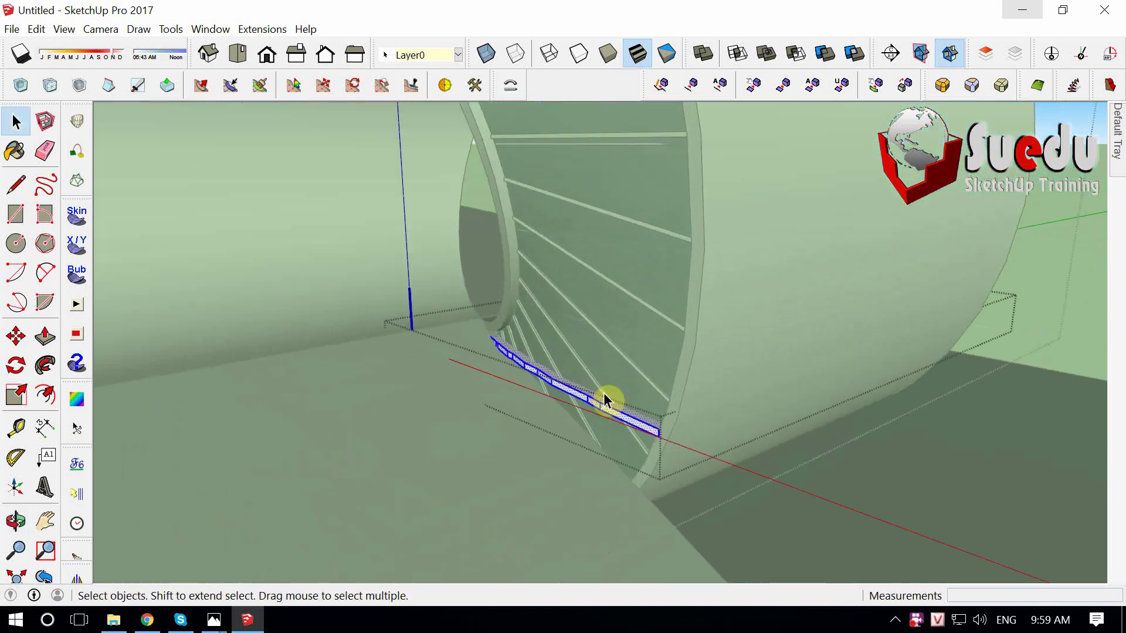
pyautogui.press('m')
pyautogui.write('1200')
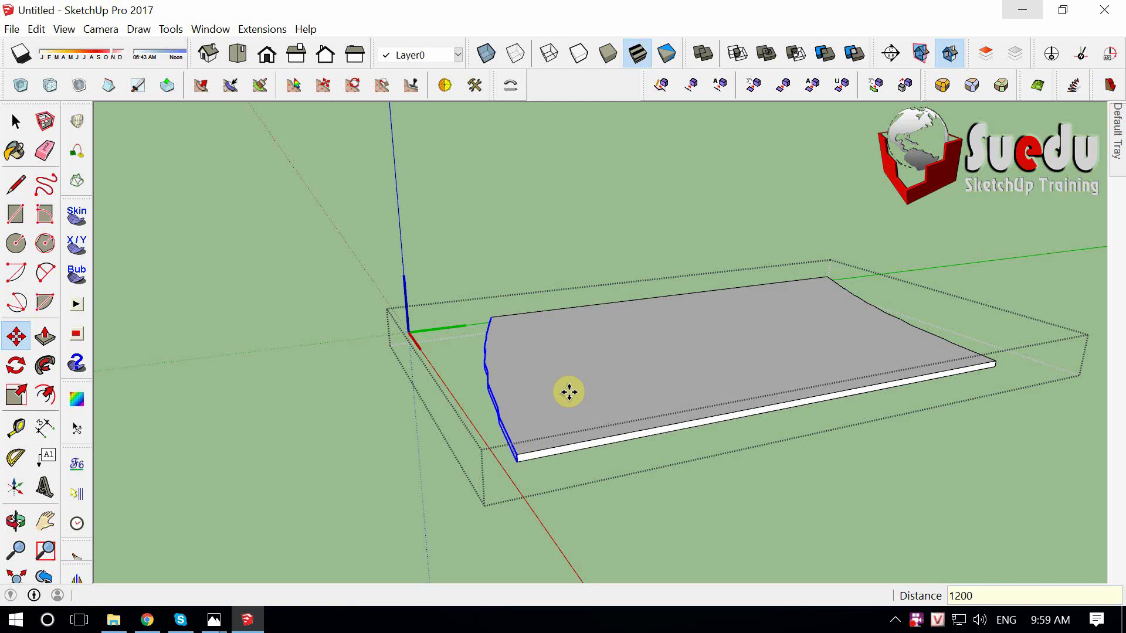
# Shift the slab's right curved end edge inward 1200.
pyautogui.press('space')
pyautogui.moveTo(991, 410); pyautogui.dragTo(992, 412)
pyautogui.press('m')
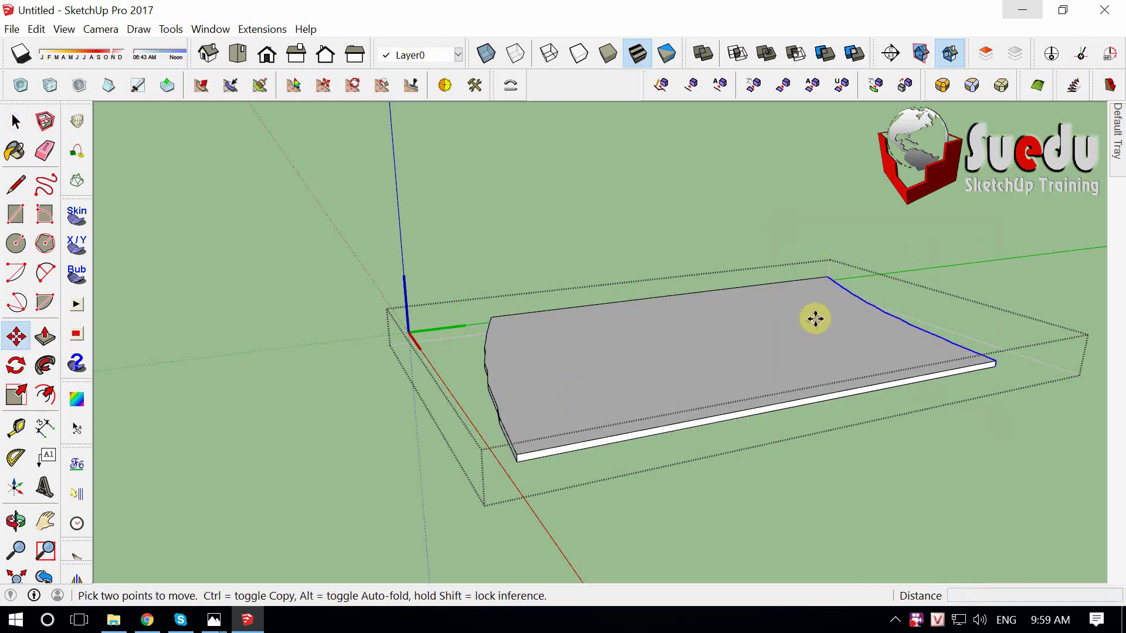
pyautogui.click(817, 333)
pyautogui.write('1200')
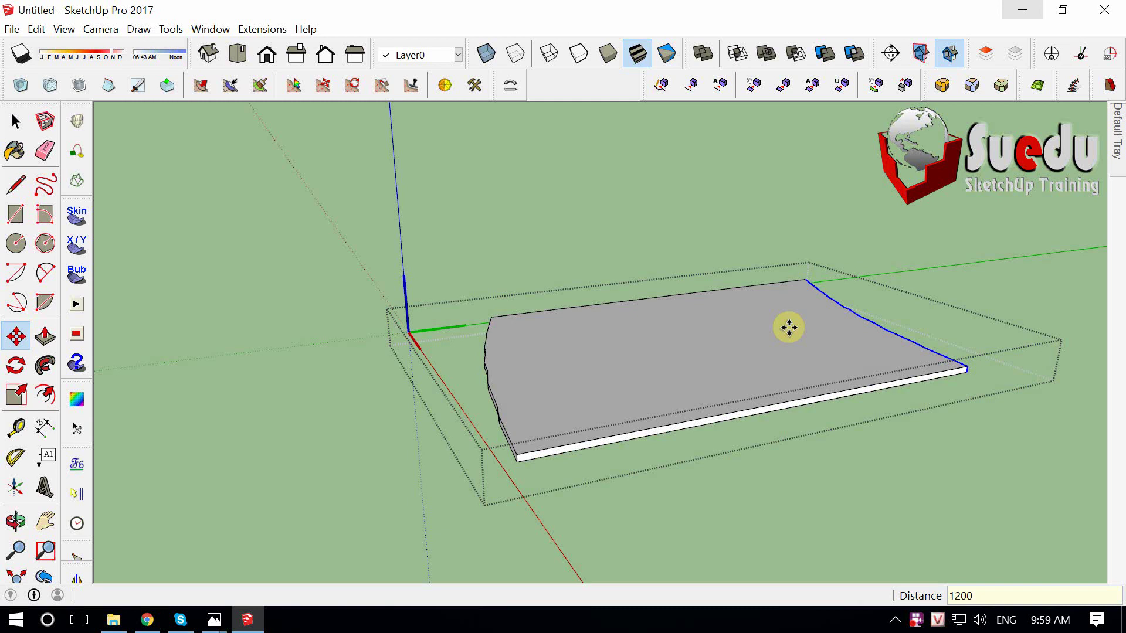
pyautogui.press('Return')
pyautogui.press('space')
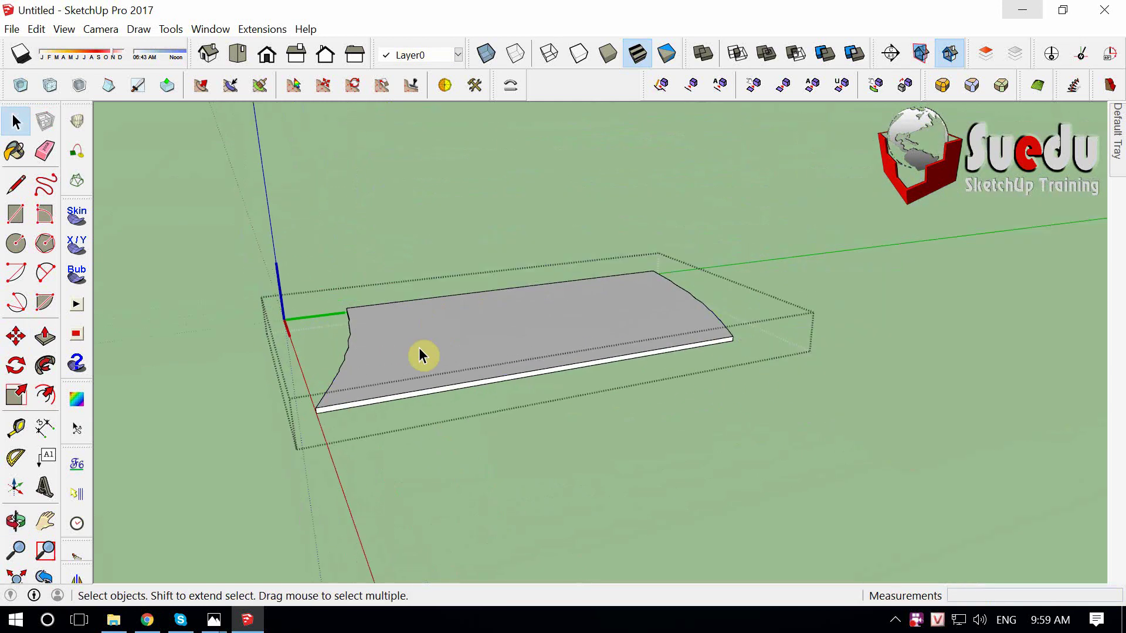
# Shift the left curved end edge inward, then move the right edge 1200 again.
pyautogui.click(419, 352)
pyautogui.click(349, 352)
pyautogui.press('m')
pyautogui.click(434, 341)
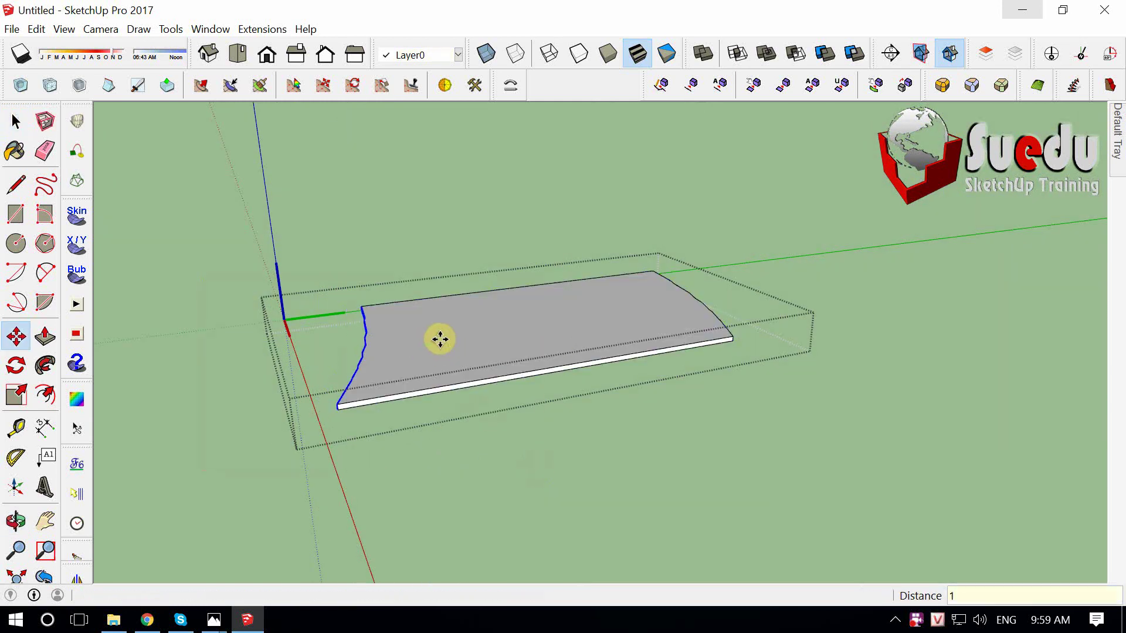
pyautogui.press('space')
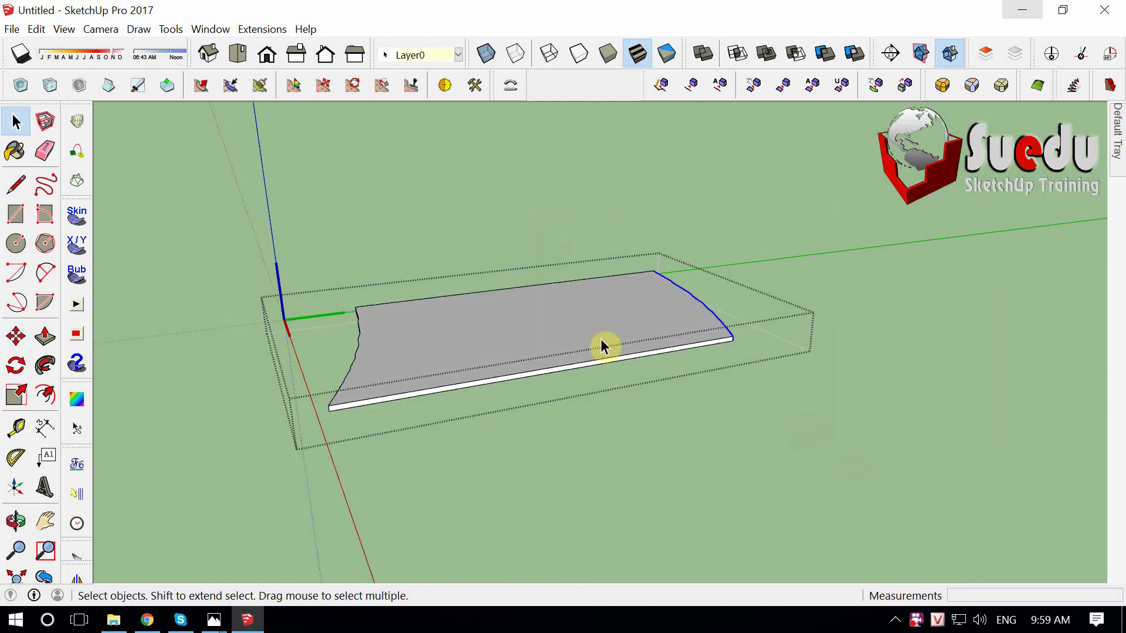
pyautogui.press('m')
pyautogui.click(604, 346)
pyautogui.write('1200')
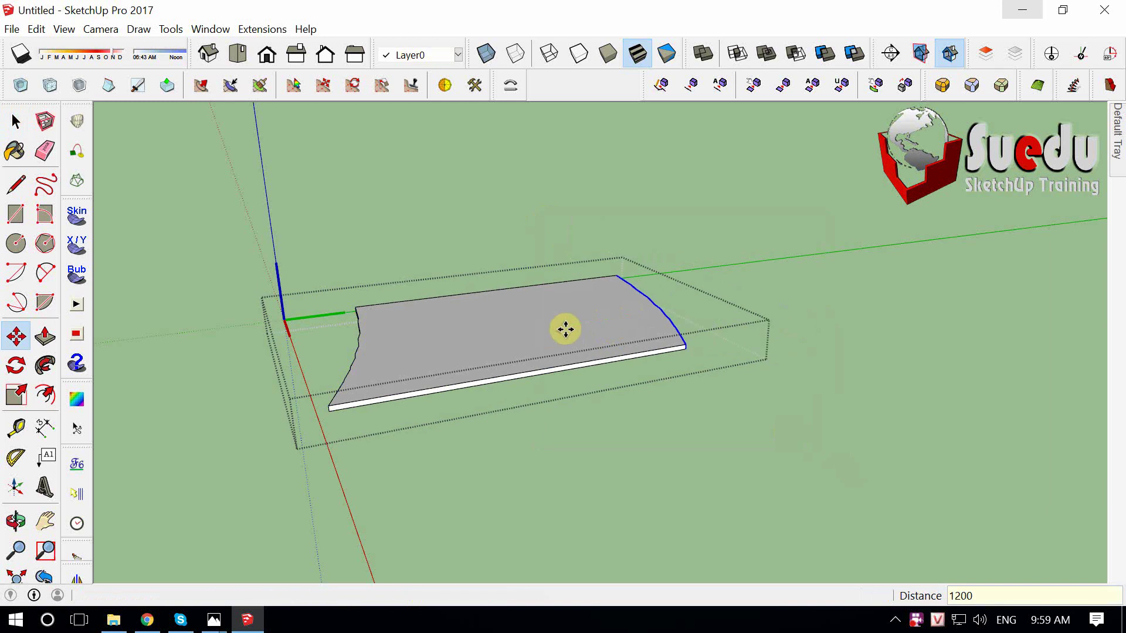
pyautogui.press('Return')
pyautogui.press('space')
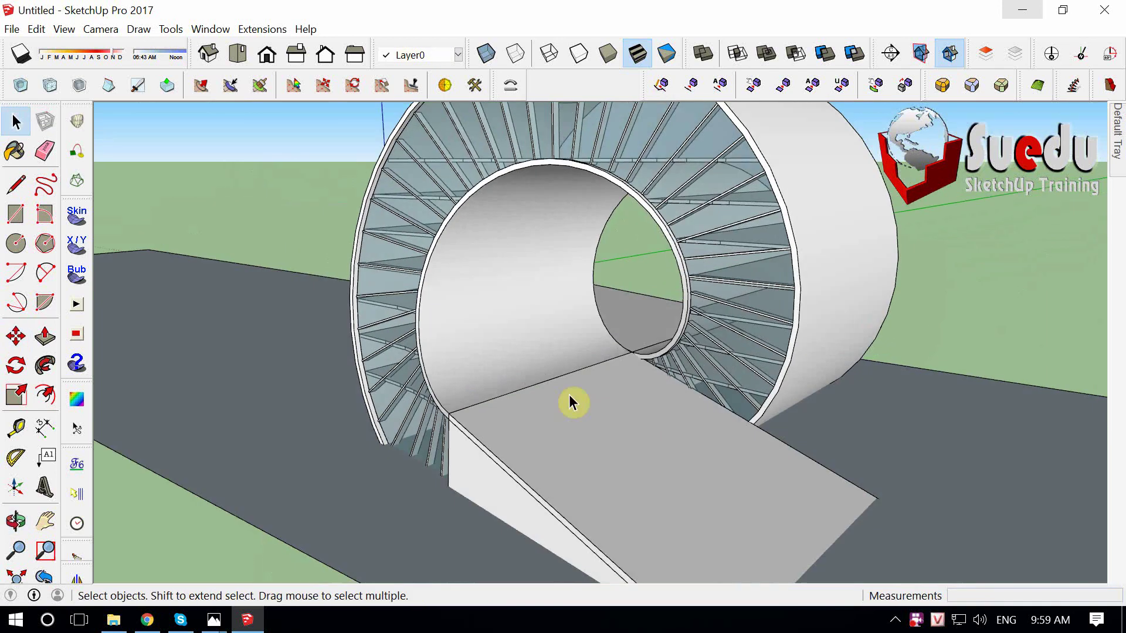
# Orbit the finished pavilion, then view the 8.jpg pier render in Photos via 7.jpg.
pyautogui.moveTo(569, 395)
pyautogui.mouseDown(button='middle')
pyautogui.moveTo(568, 385)
pyautogui.moveTo(495, 513)
pyautogui.moveTo(382, 424)
pyautogui.moveTo(432, 469)
pyautogui.moveTo(586, 434)
pyautogui.moveTo(610, 447)
pyautogui.moveTo(584, 431)
pyautogui.moveTo(569, 447)
pyautogui.mouseUp(button='middle')
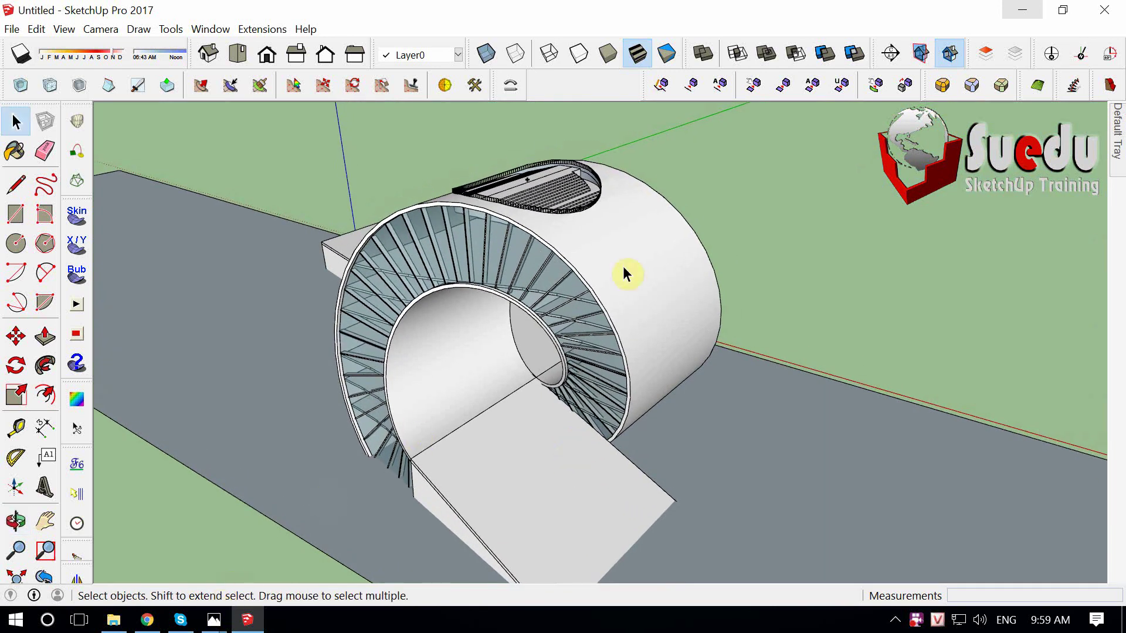
pyautogui.moveTo(624, 268); pyautogui.dragTo(504, 329, button='middle')
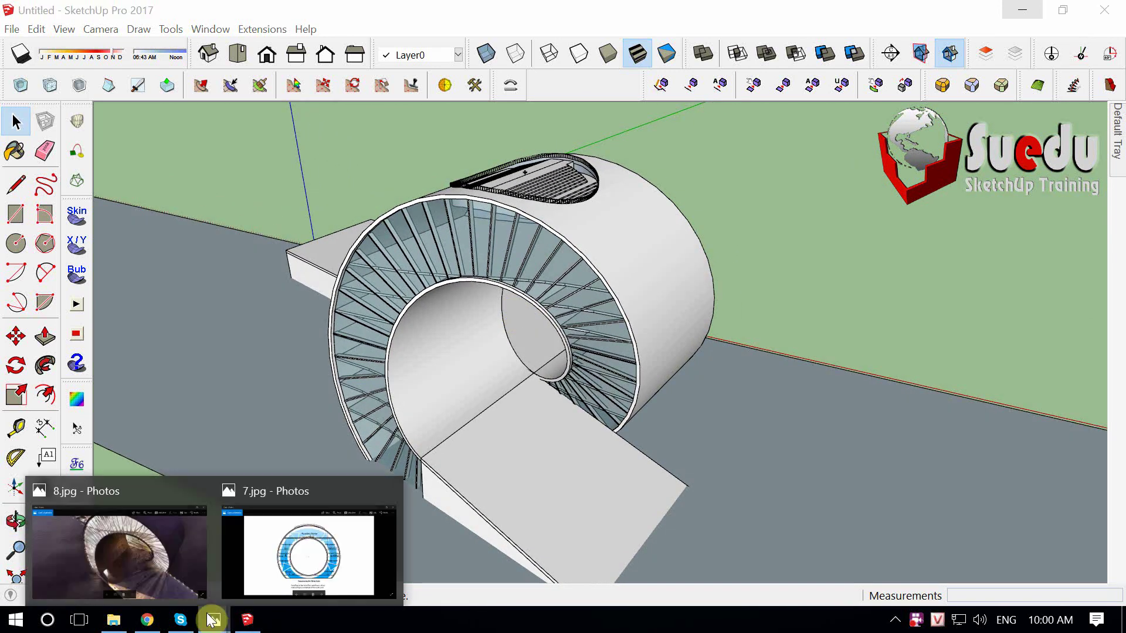
pyautogui.click(327, 557)
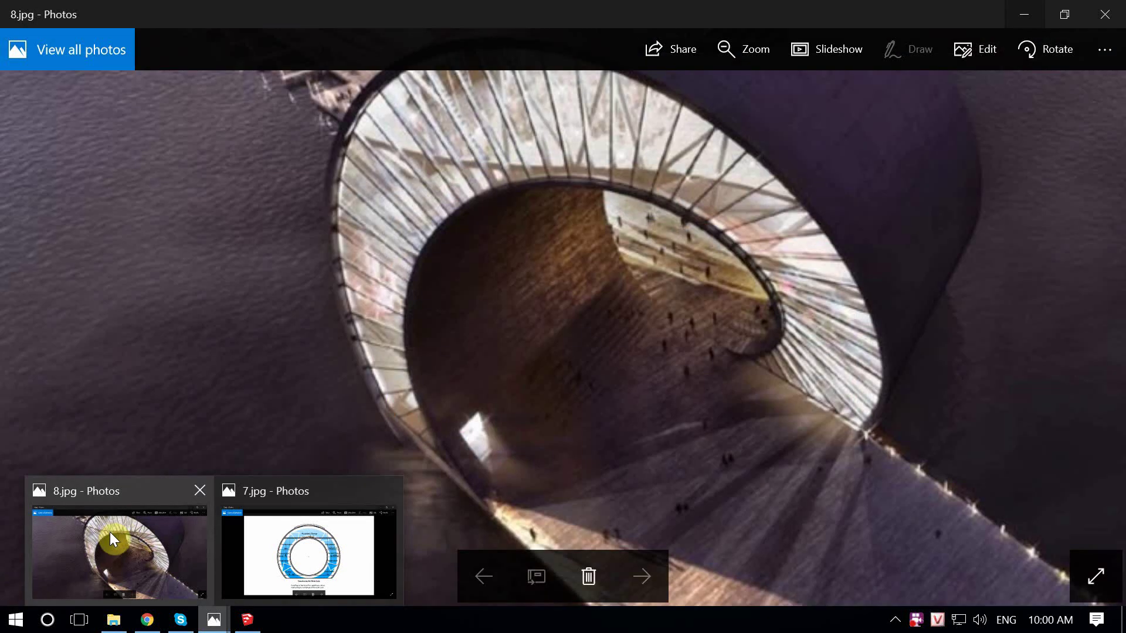
pyautogui.click(110, 533)
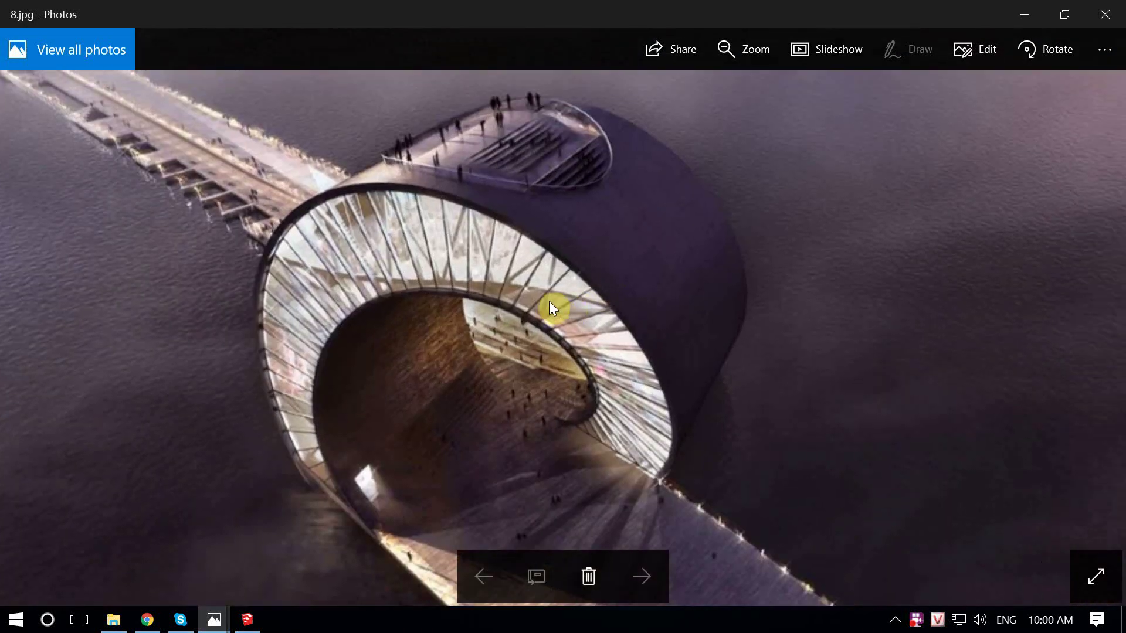